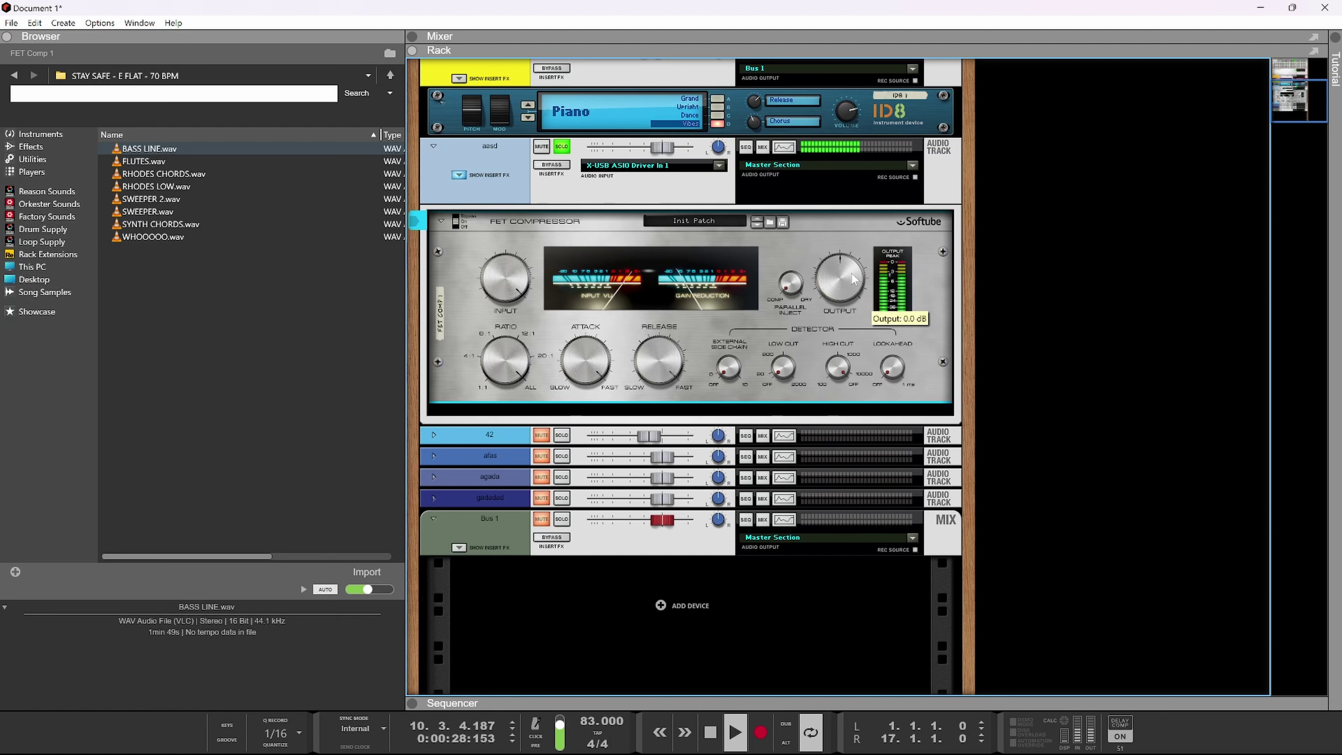
- Set the FET Compressor's parallel inject to about 0.61, low cut to about 123 Hz and output to about -10.8 dB
{"action": "left_click_drag", "start_coordinate": [837, 297], "coordinate": [835, 333]}
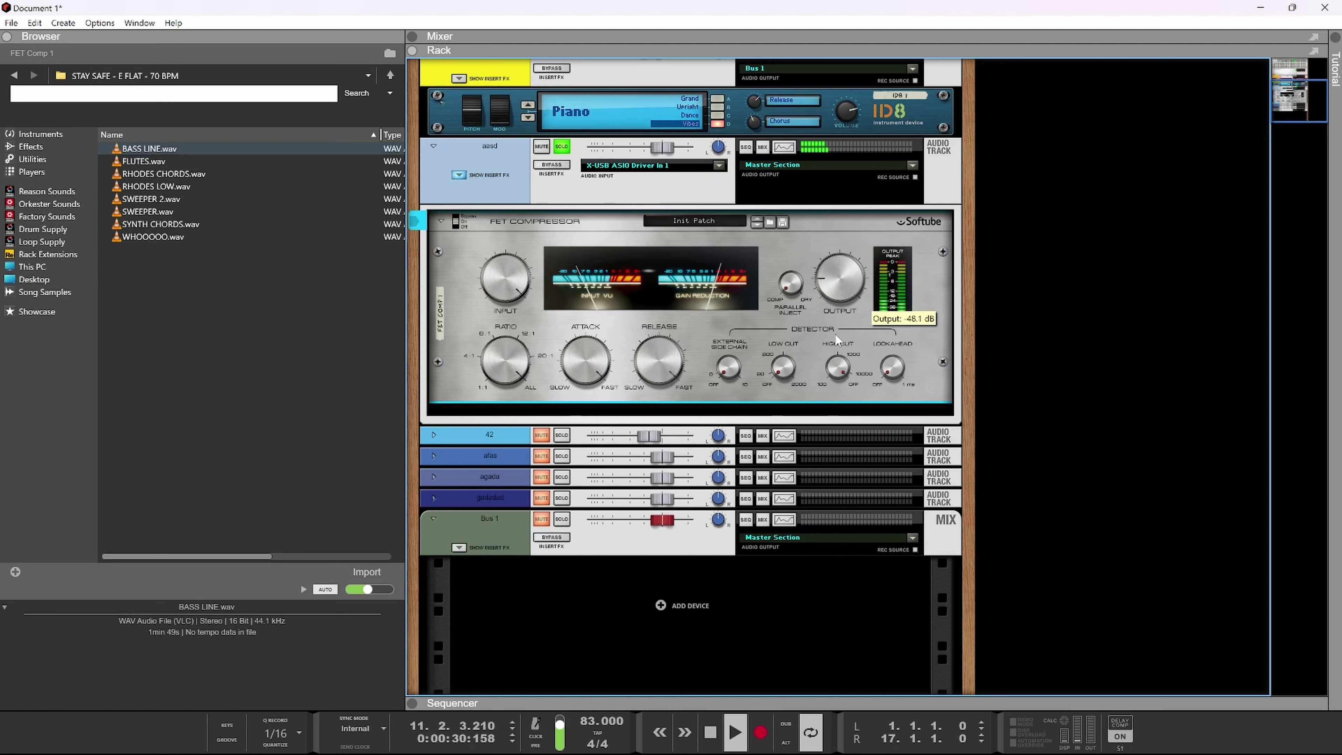
{"action": "left_click_drag", "start_coordinate": [796, 287], "coordinate": [782, 206]}
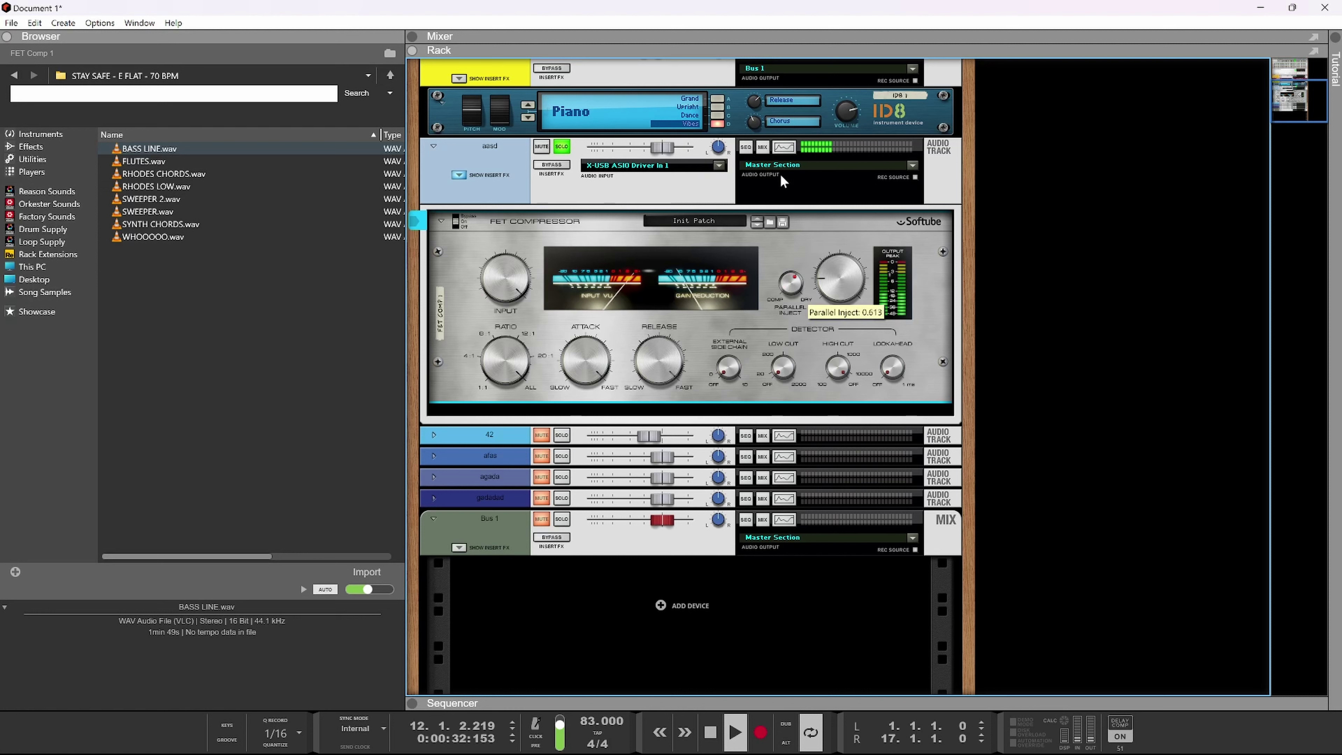
{"action": "left_click_drag", "start_coordinate": [780, 326], "coordinate": [781, 298]}
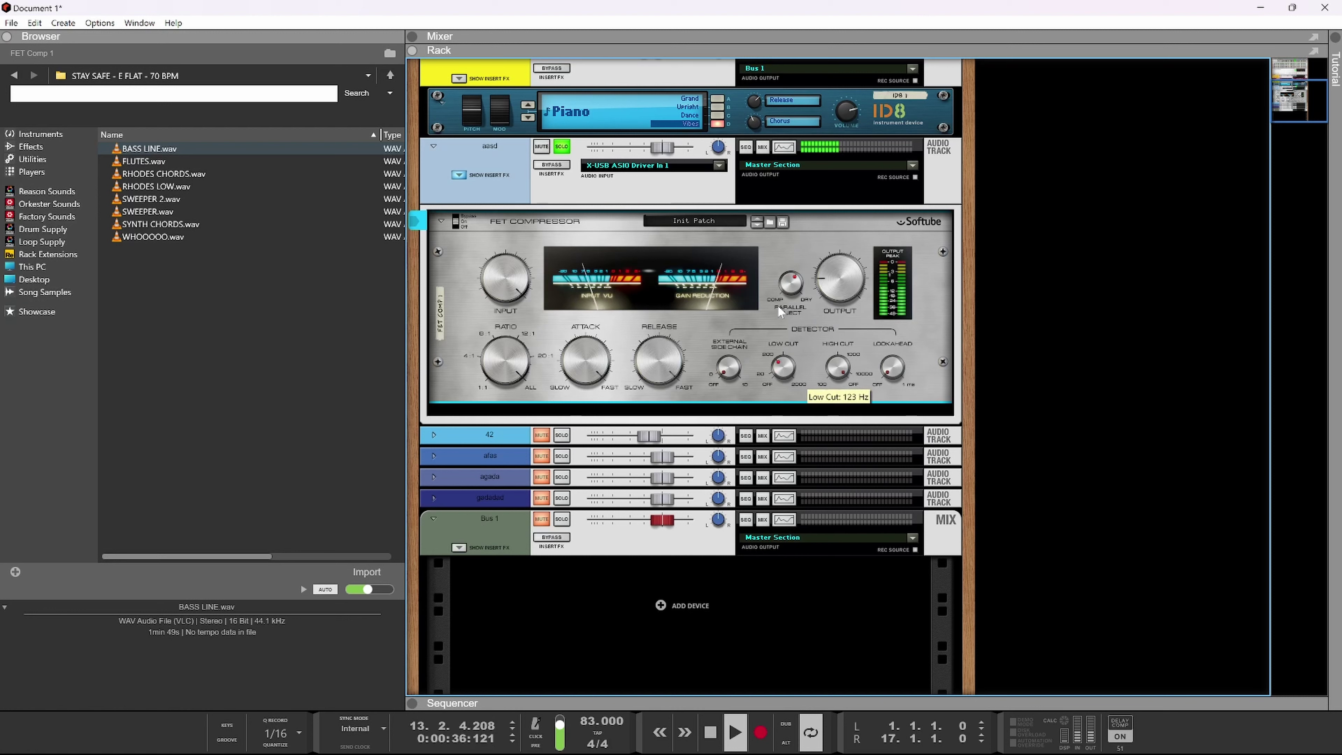
{"action": "mouse_move", "coordinate": [842, 275]}
{"action": "mouse_move", "coordinate": [842, 275]}
{"action": "left_mouse_down"}
{"action": "mouse_move", "coordinate": [787, 300]}
{"action": "mouse_move", "coordinate": [836, 270]}
{"action": "mouse_move", "coordinate": [836, 284]}
{"action": "left_mouse_up"}
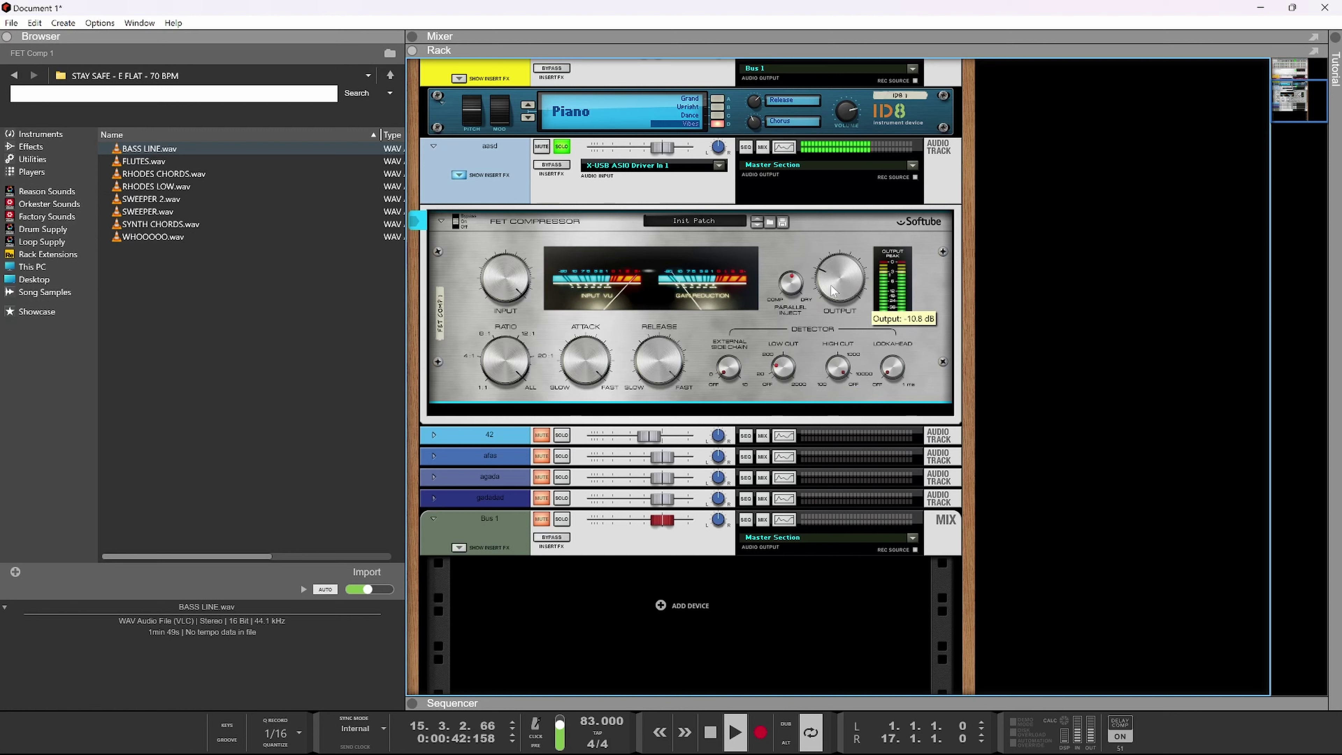
{"action": "mouse_move", "coordinate": [787, 294]}
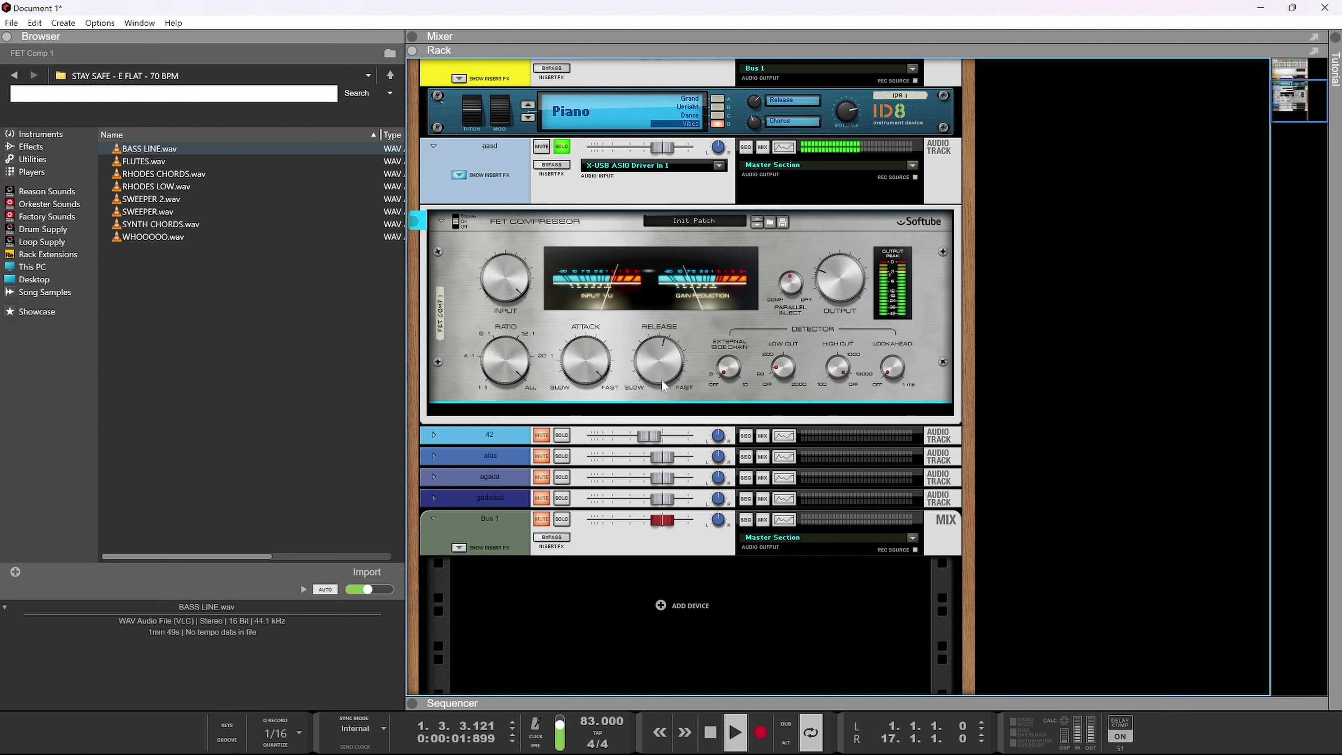
{"action": "right_click", "coordinate": [608, 388]}
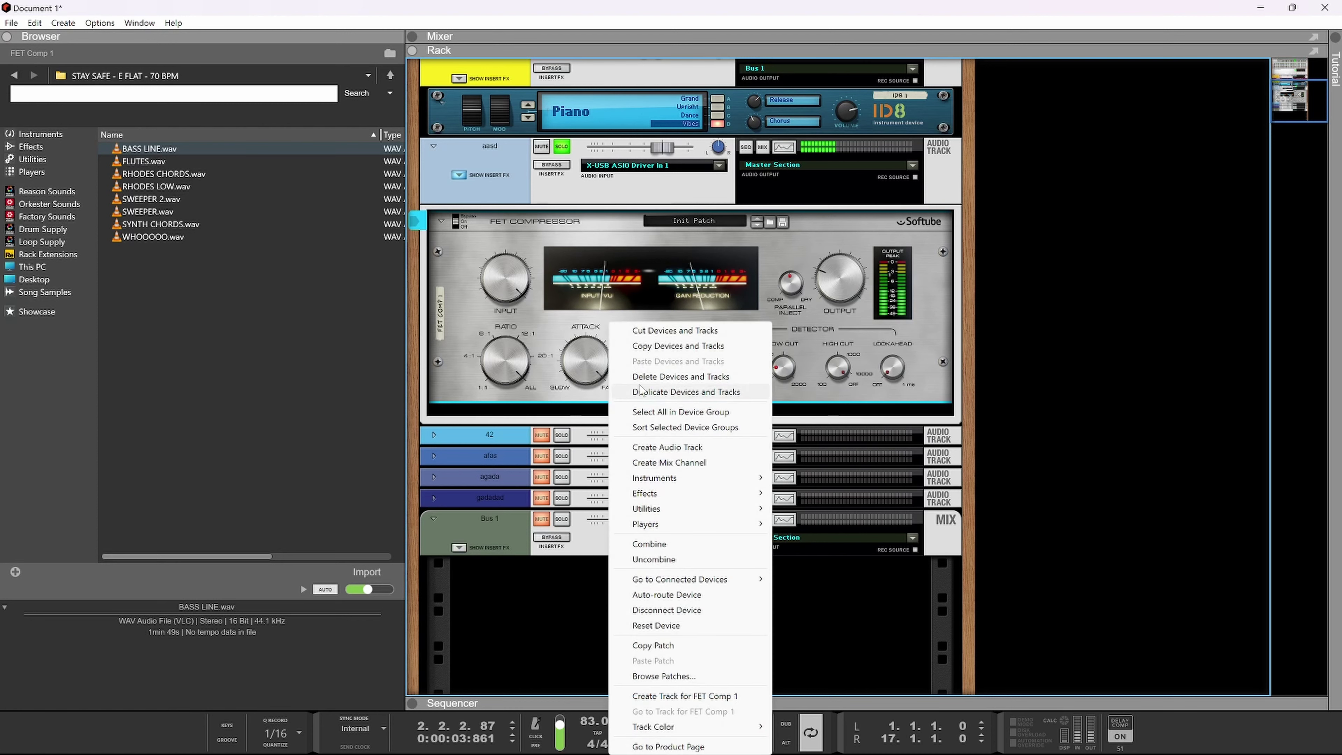
{"action": "mouse_move", "coordinate": [682, 478]}
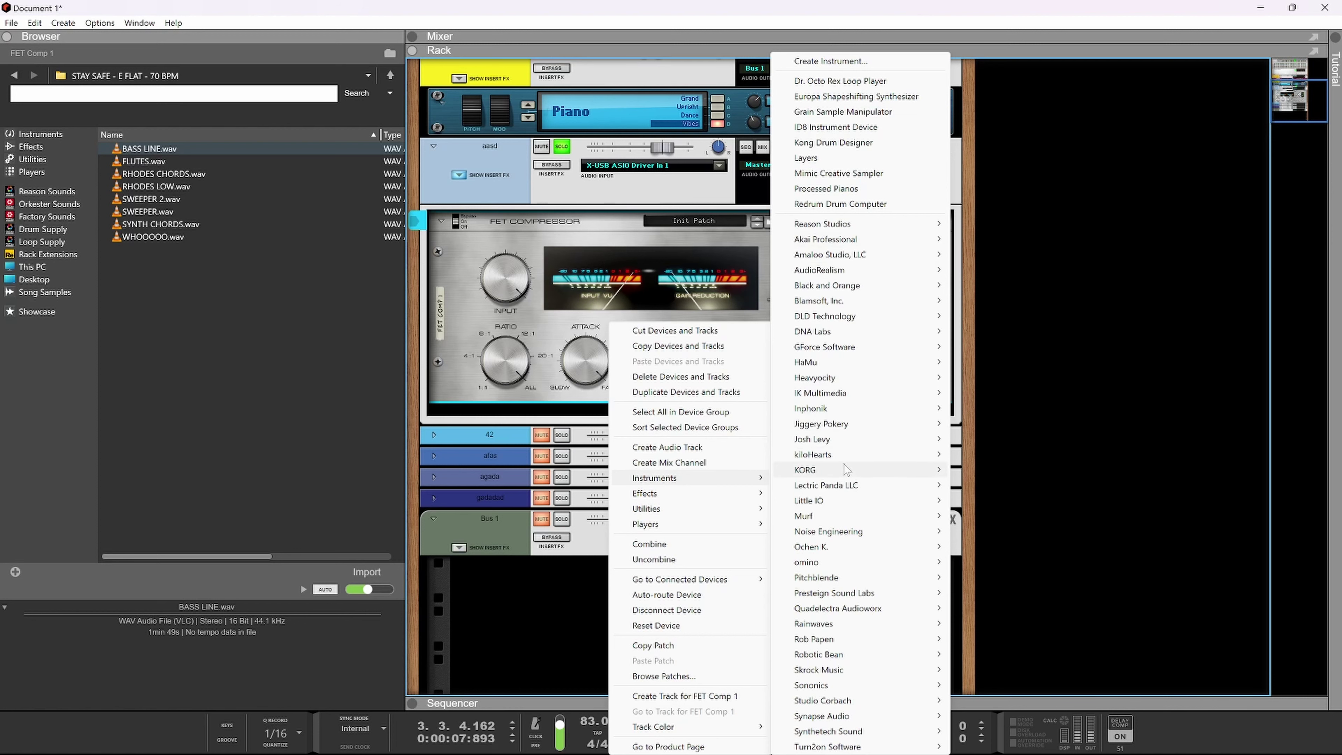
{"action": "mouse_move", "coordinate": [834, 410]}
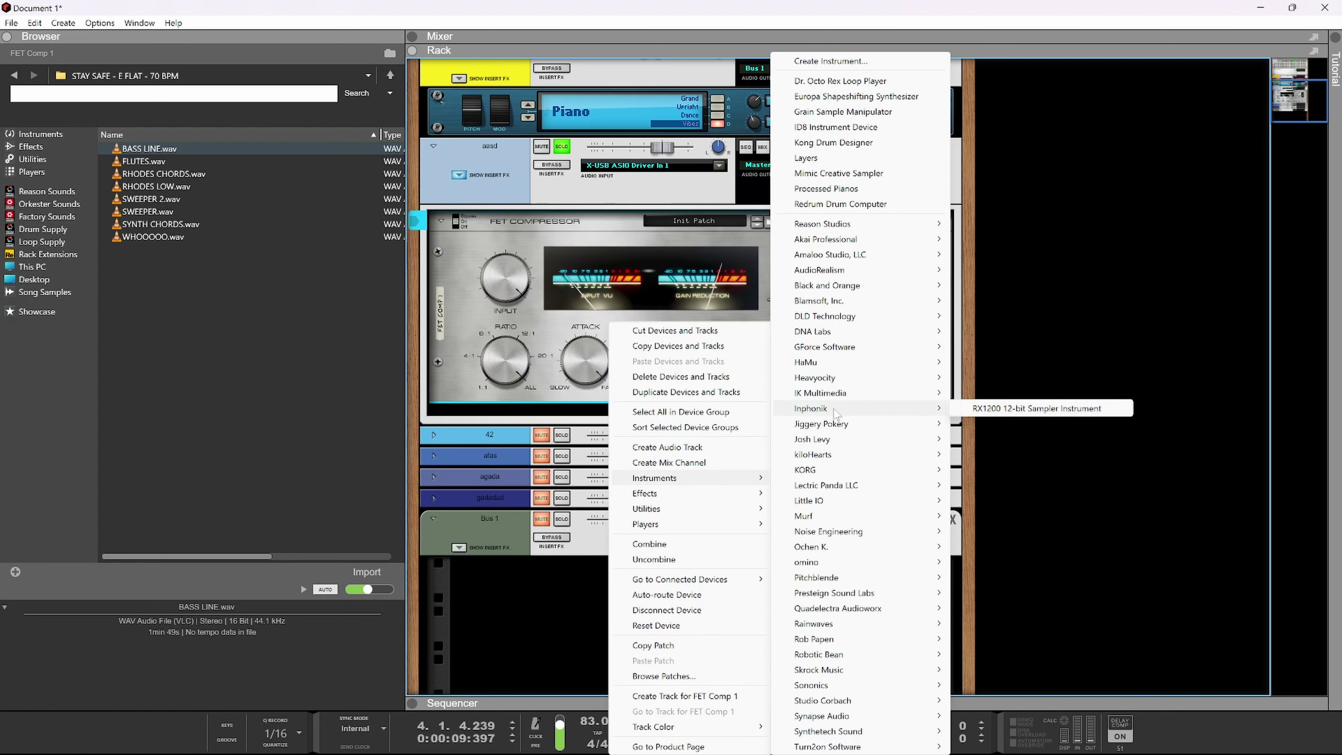
{"action": "left_click", "coordinate": [1036, 407]}
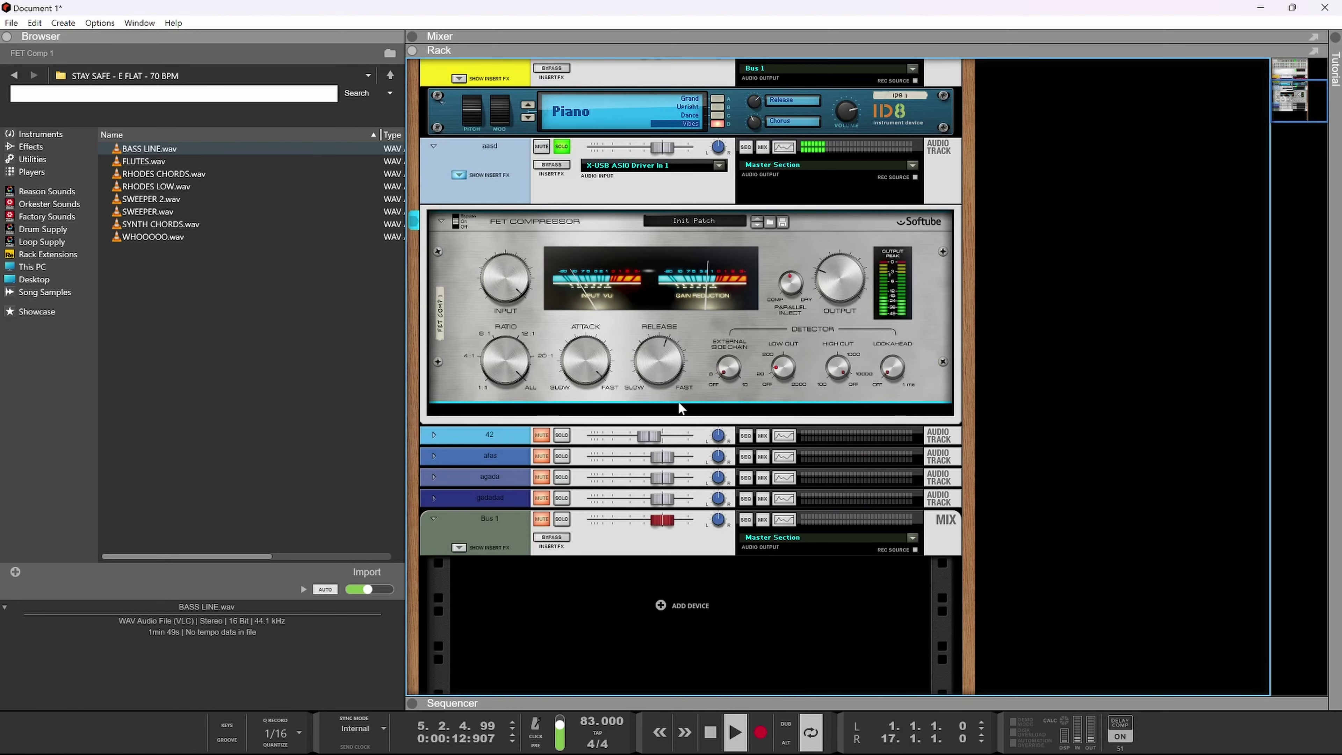
- Add Inphonik's RX950 Classic AD/DA Converter effect after the FET Compressor
{"action": "right_click", "coordinate": [678, 401]}
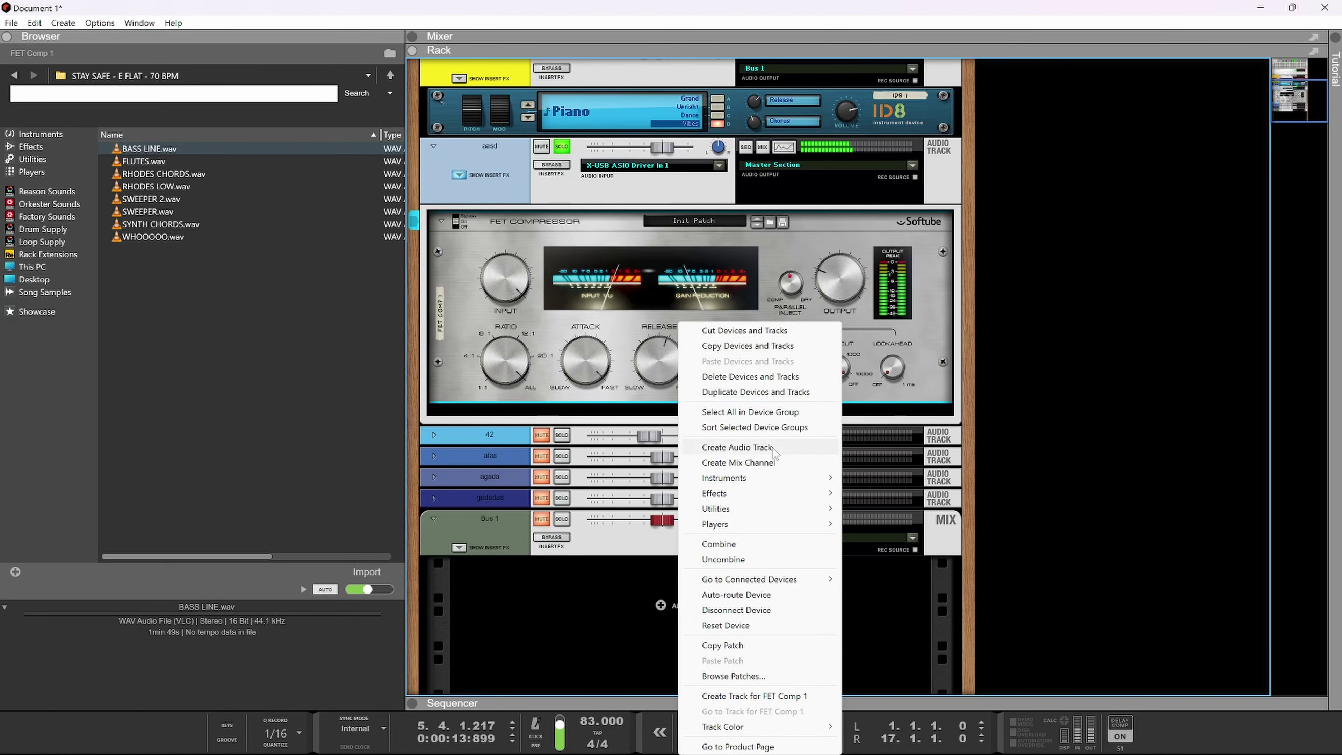
{"action": "mouse_move", "coordinate": [755, 493]}
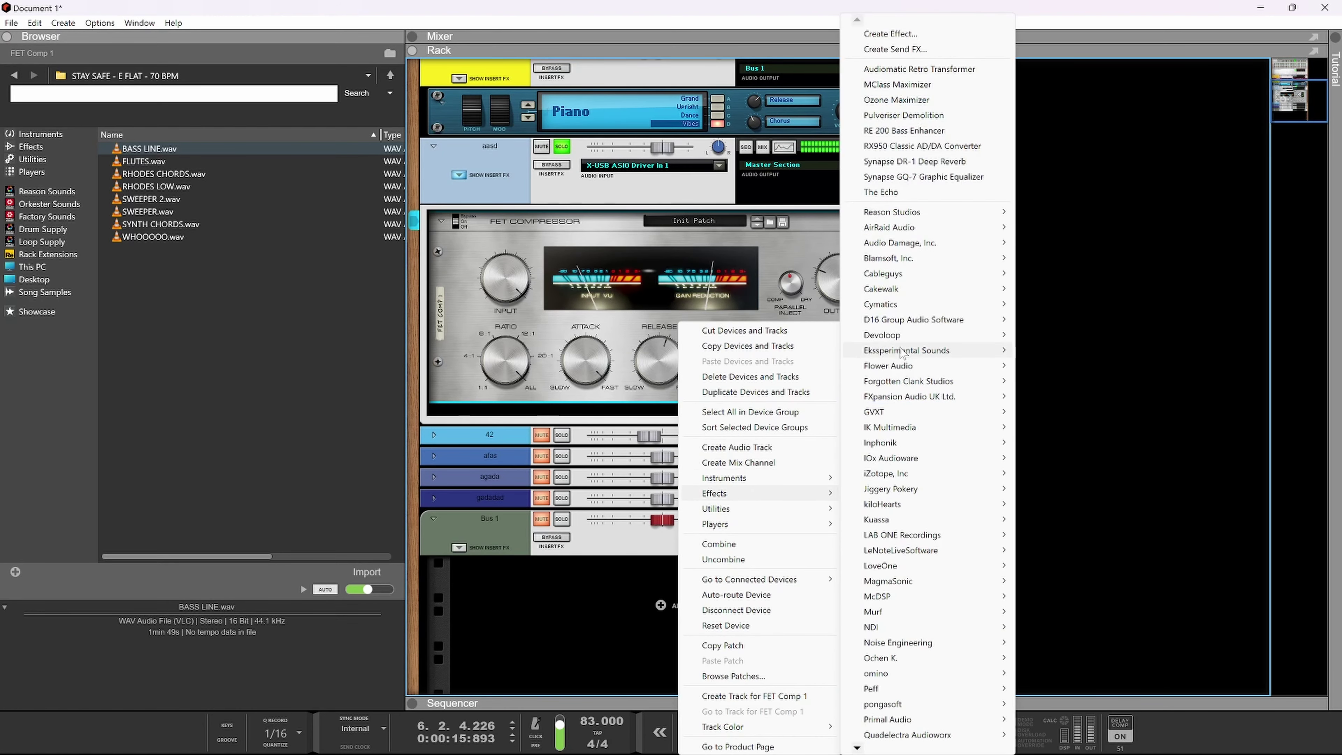
{"action": "mouse_move", "coordinate": [931, 442]}
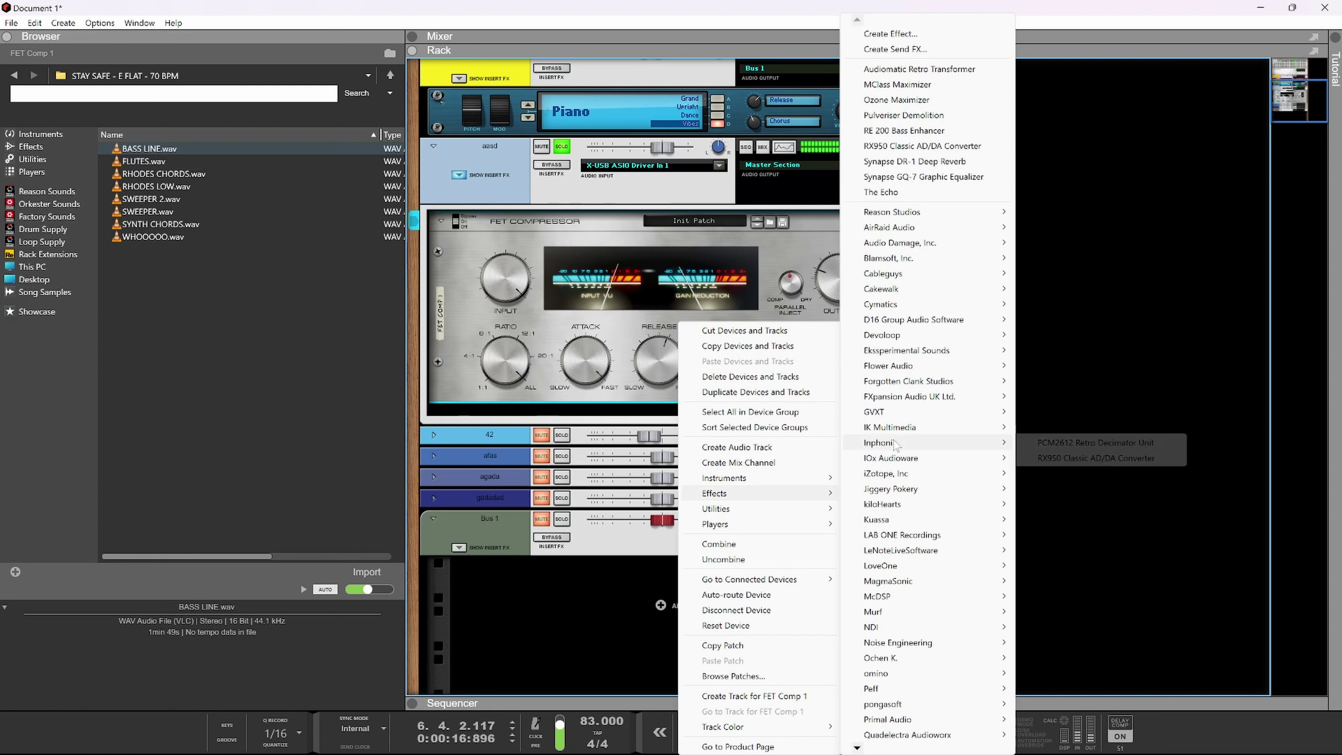
{"action": "left_click", "coordinate": [1057, 458]}
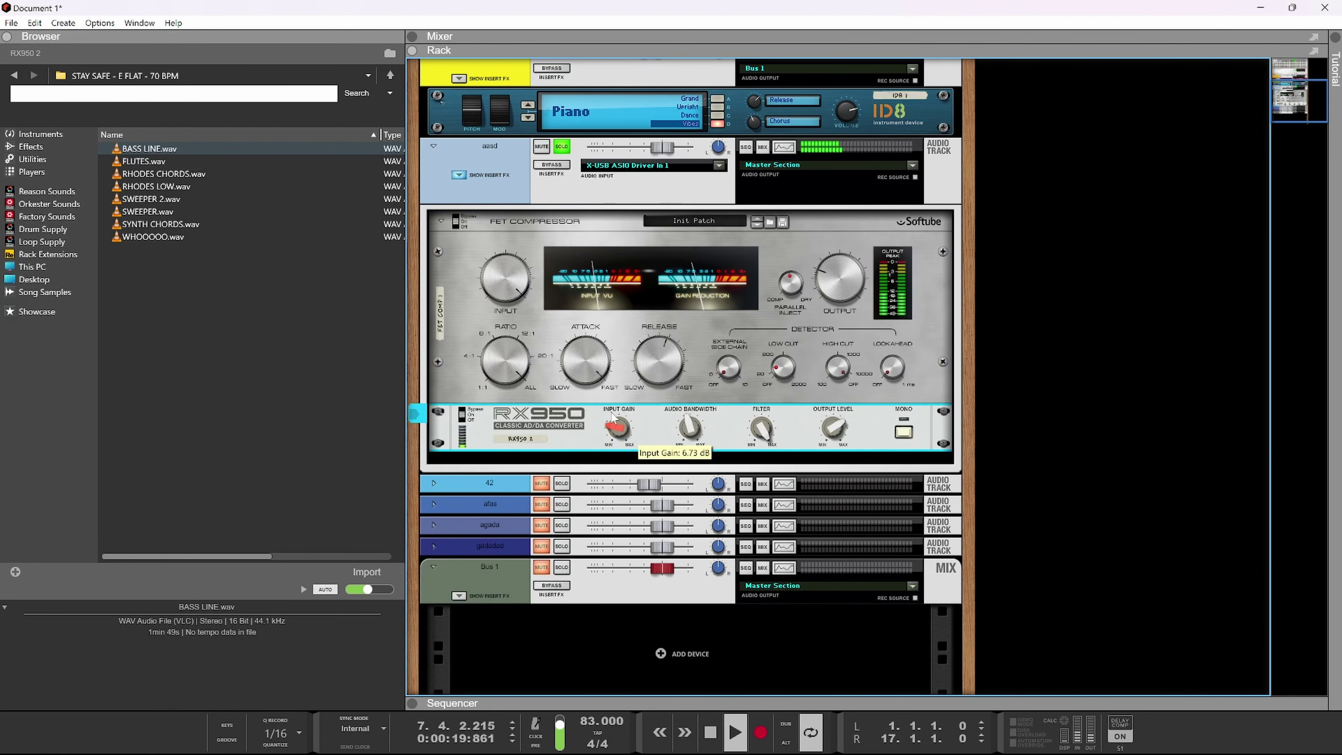
- Lower the RX950's output level, set its filter frequency to 55 and switch it to mono
{"action": "left_click_drag", "start_coordinate": [834, 427], "coordinate": [832, 464]}
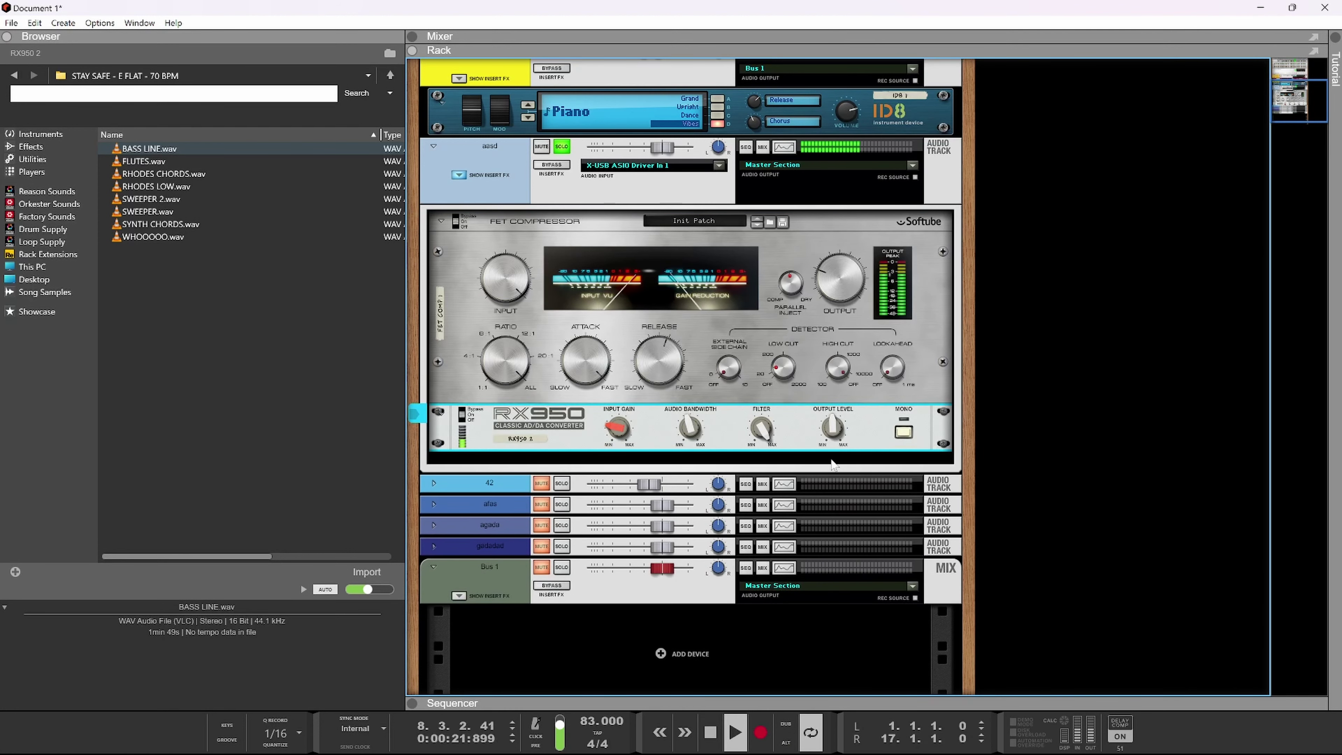
{"action": "left_click_drag", "start_coordinate": [761, 428], "coordinate": [759, 479]}
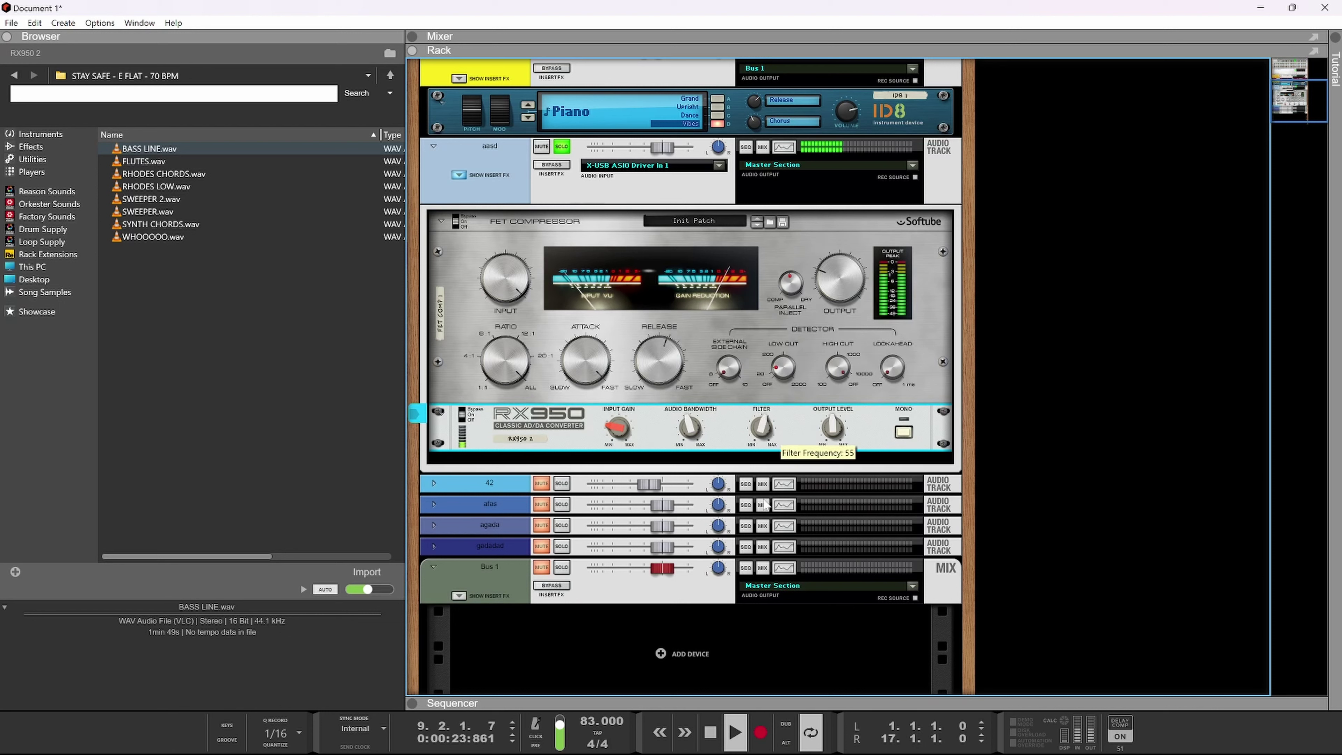
{"action": "left_click", "coordinate": [903, 431]}
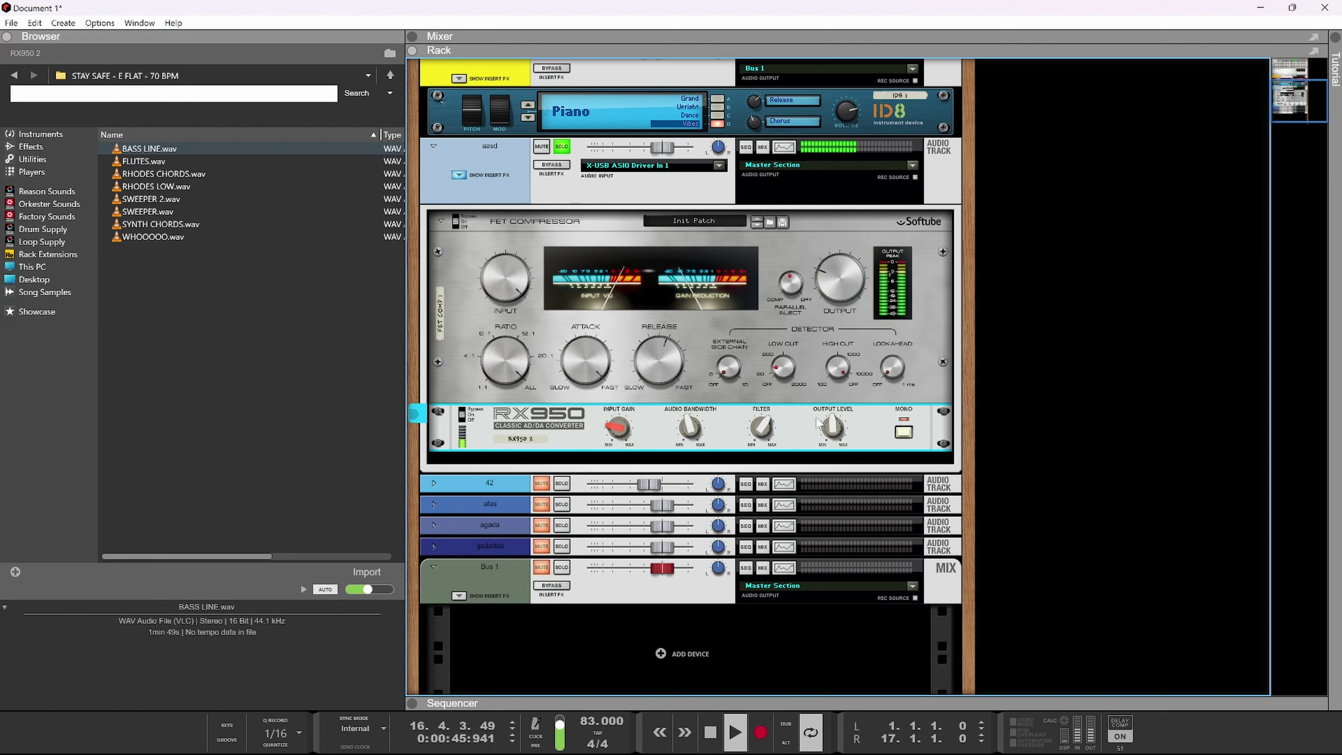
{"action": "mouse_move", "coordinate": [827, 424]}
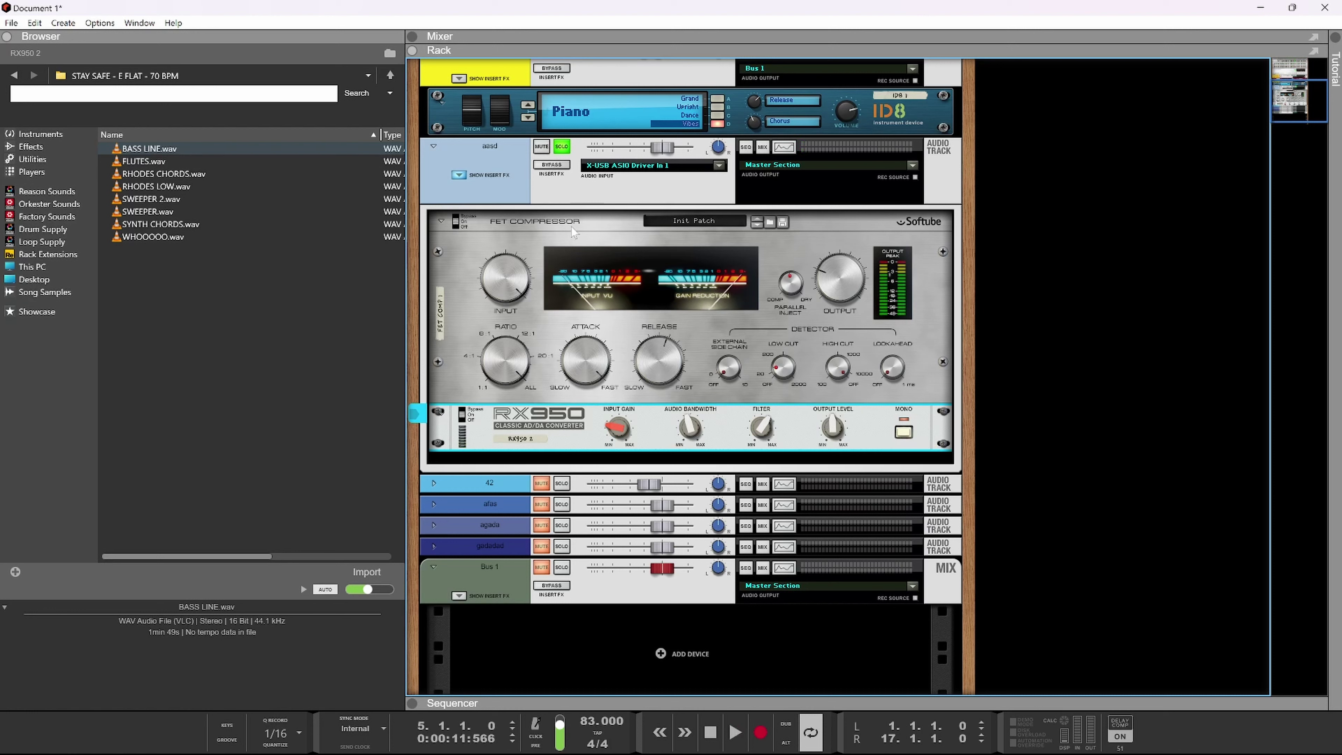
- Solo the gadadad track during playback and low-pass it at about 465 Hz in its Spectrum EQ
{"action": "left_click", "coordinate": [562, 547]}
{"action": "key", "text": "space"}
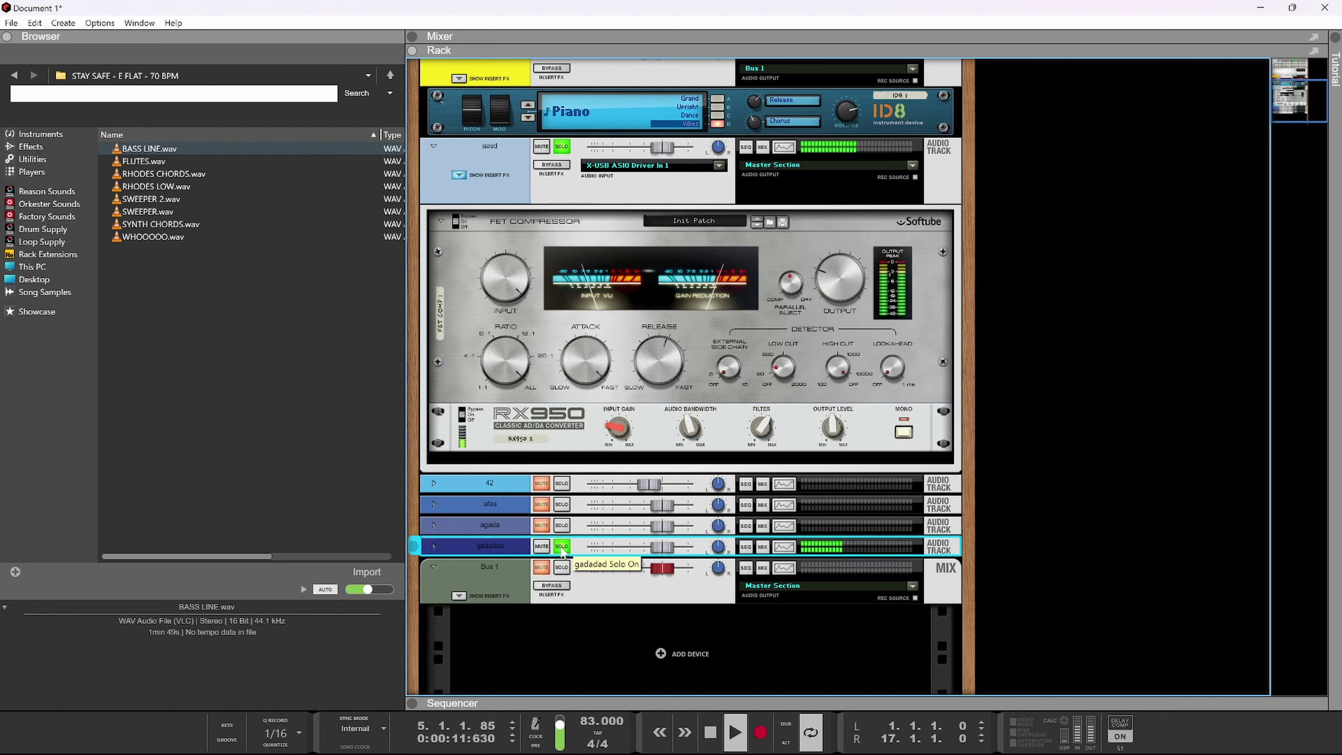
{"action": "left_click", "coordinate": [787, 543]}
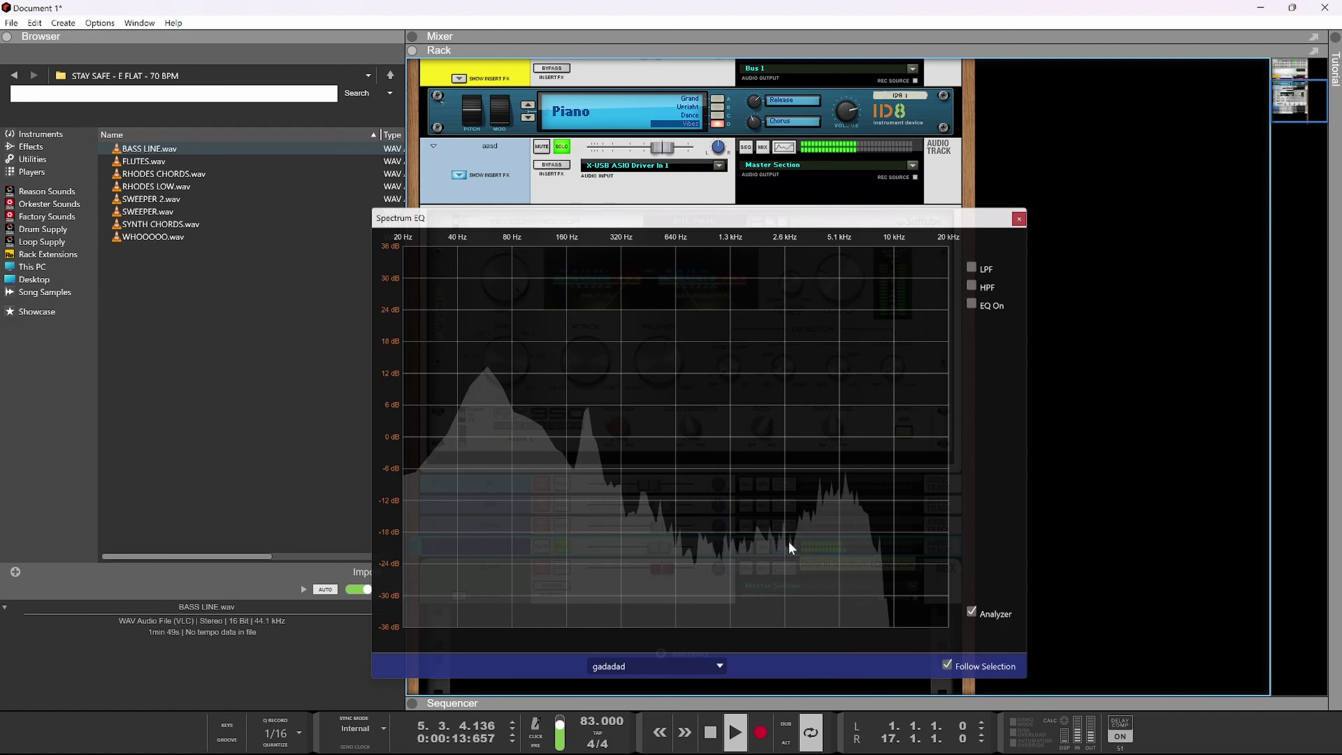
{"action": "left_click", "coordinate": [972, 267]}
{"action": "left_click_drag", "start_coordinate": [818, 437], "coordinate": [654, 444]}
- Turn on gadadad's EQ and boost its low-frequency band as a bell by about 7.6 dB at 82 Hz
{"action": "left_click", "coordinate": [972, 305]}
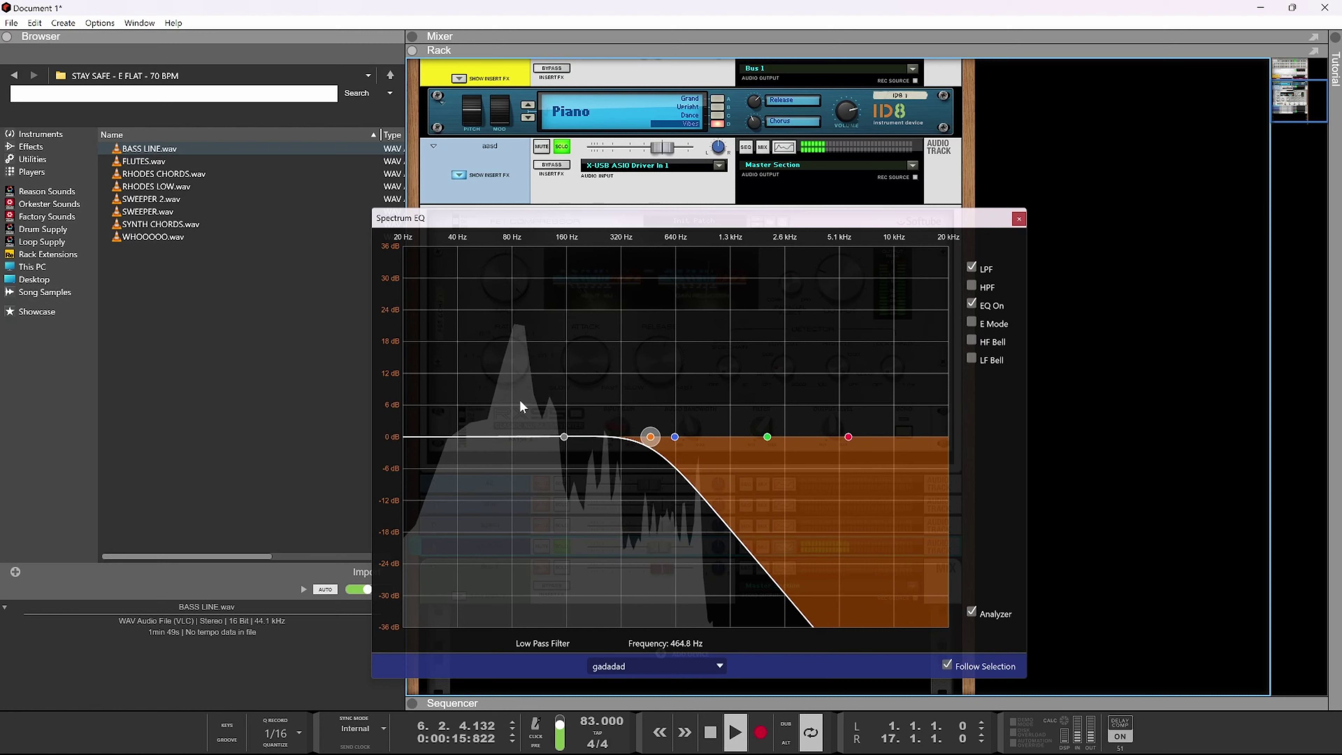
{"action": "left_click_drag", "start_coordinate": [563, 436], "coordinate": [509, 398]}
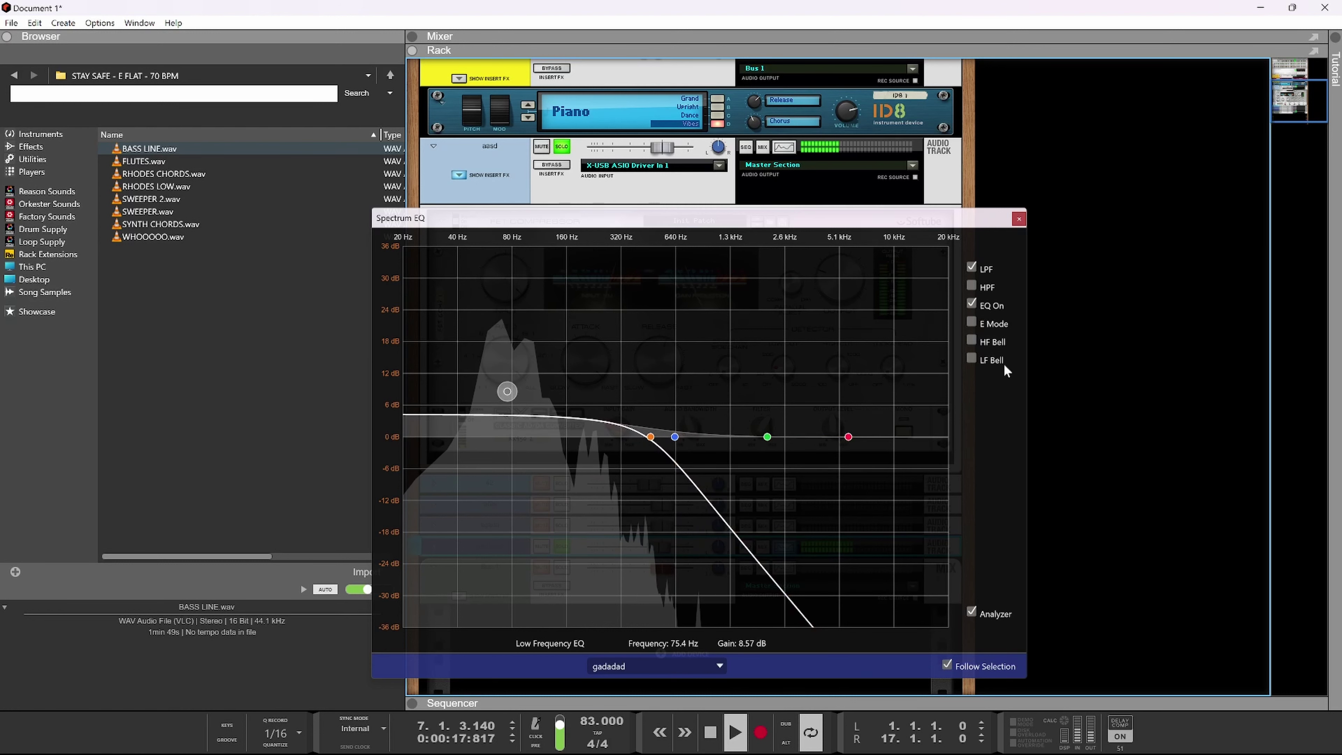
{"action": "left_click", "coordinate": [972, 359]}
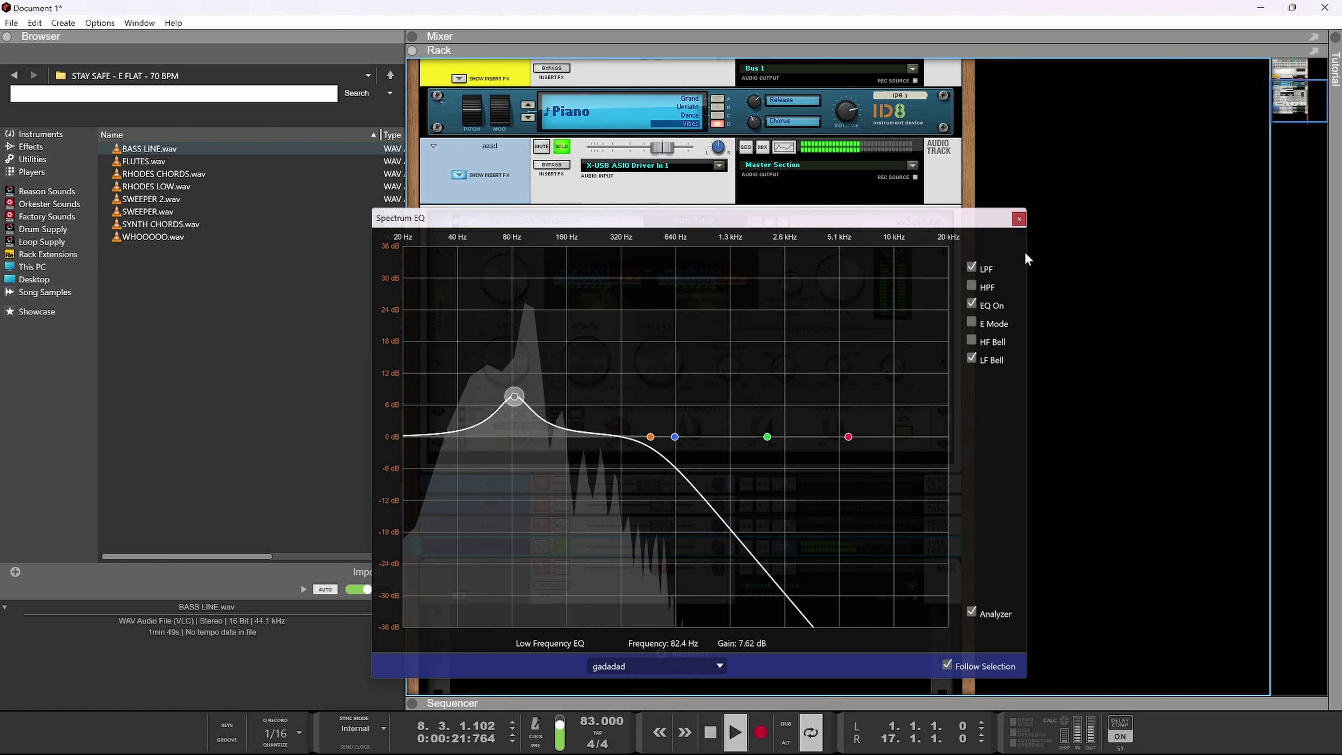
{"action": "left_click", "coordinate": [1018, 219]}
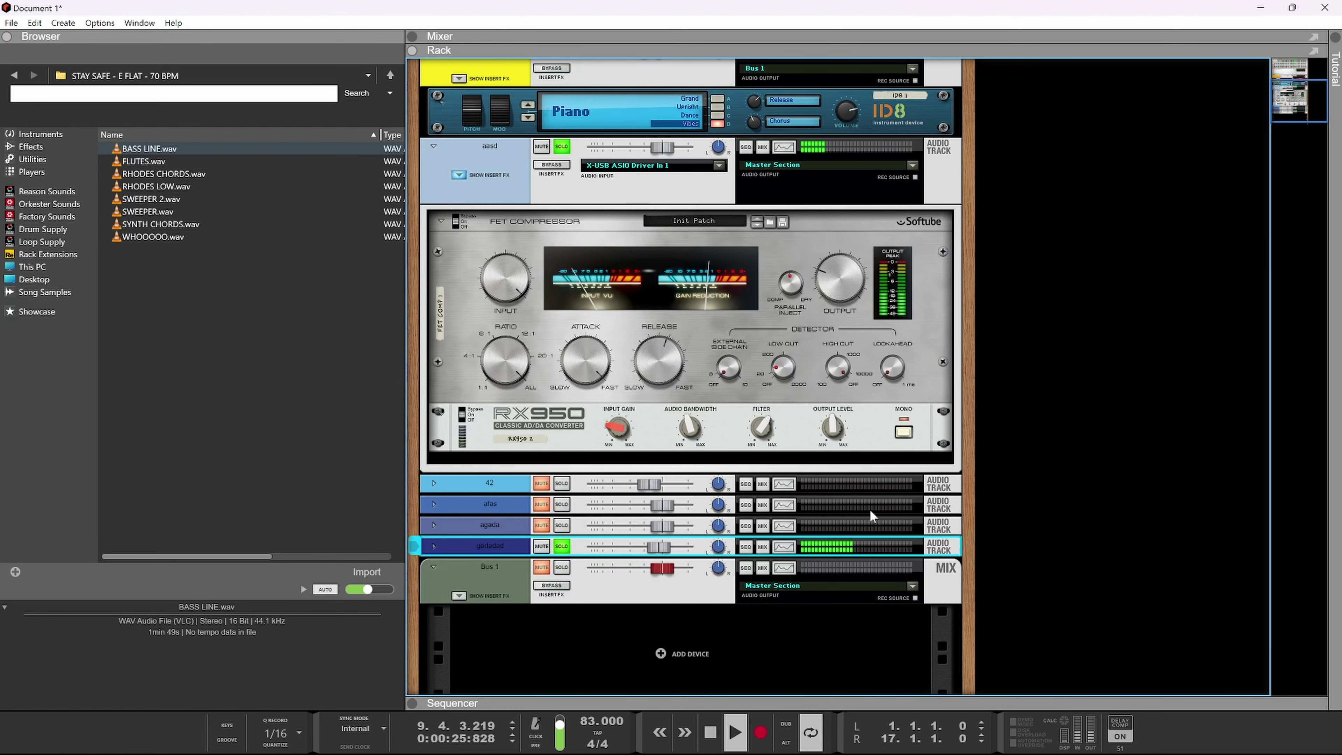
- Set gadadad's low-pass cutoff to about 241 Hz while auditioning it, and its track level to about -3.53 dB
{"action": "left_click", "coordinate": [785, 546]}
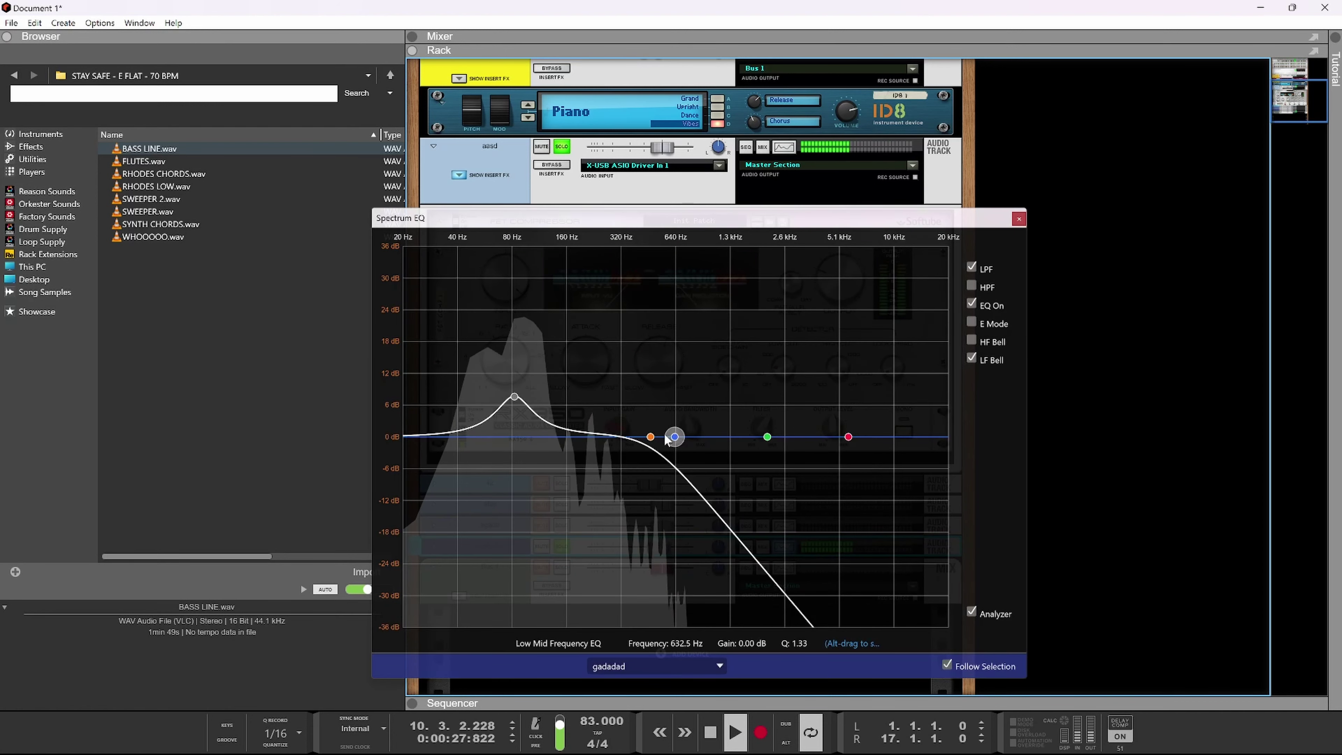
{"action": "left_click_drag", "start_coordinate": [651, 436], "coordinate": [574, 439]}
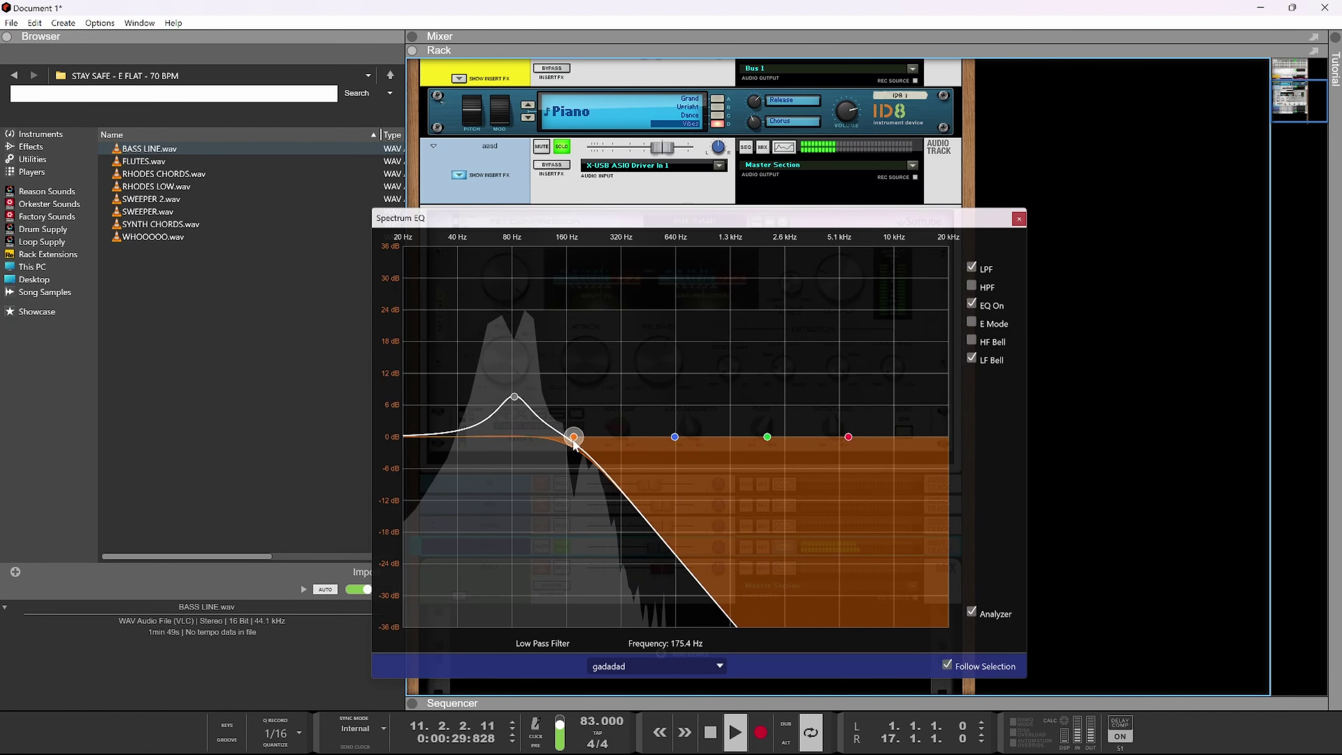
{"action": "key", "text": "space"}
{"action": "key", "text": "space"}
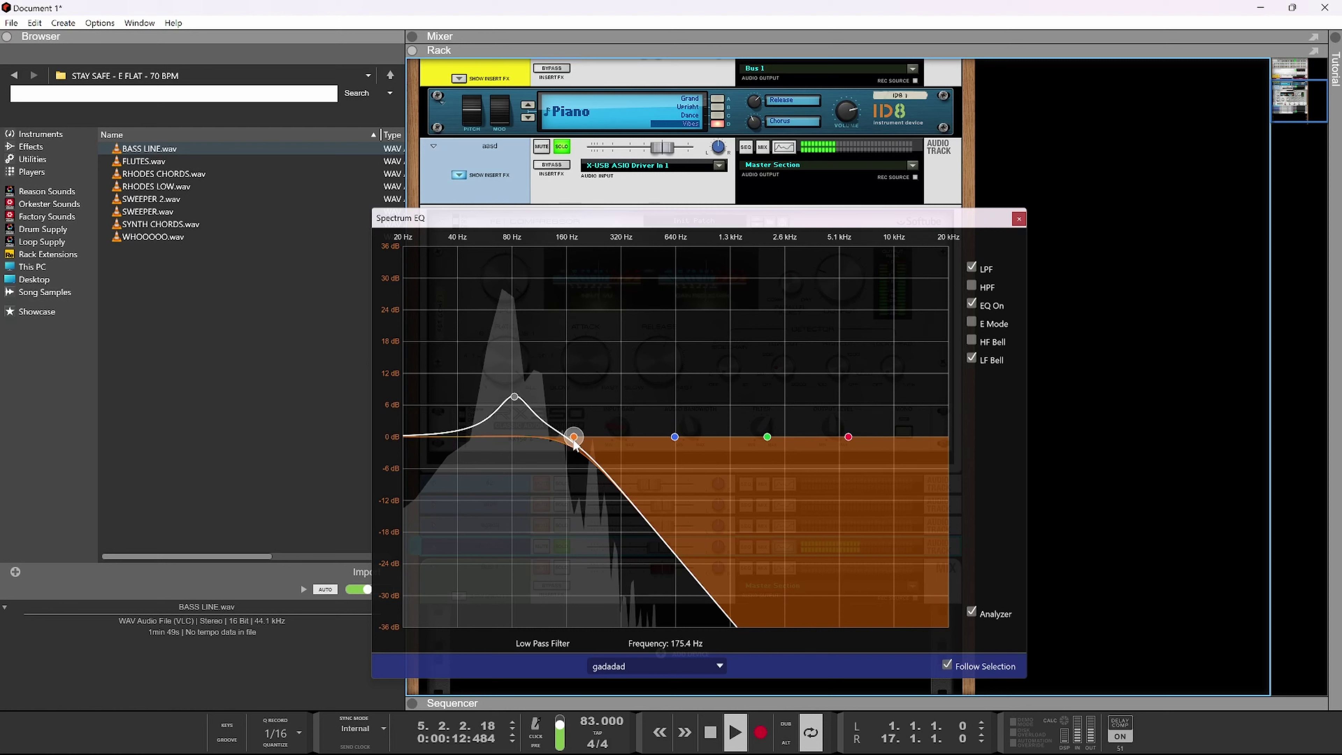
{"action": "left_click_drag", "start_coordinate": [574, 442], "coordinate": [600, 444]}
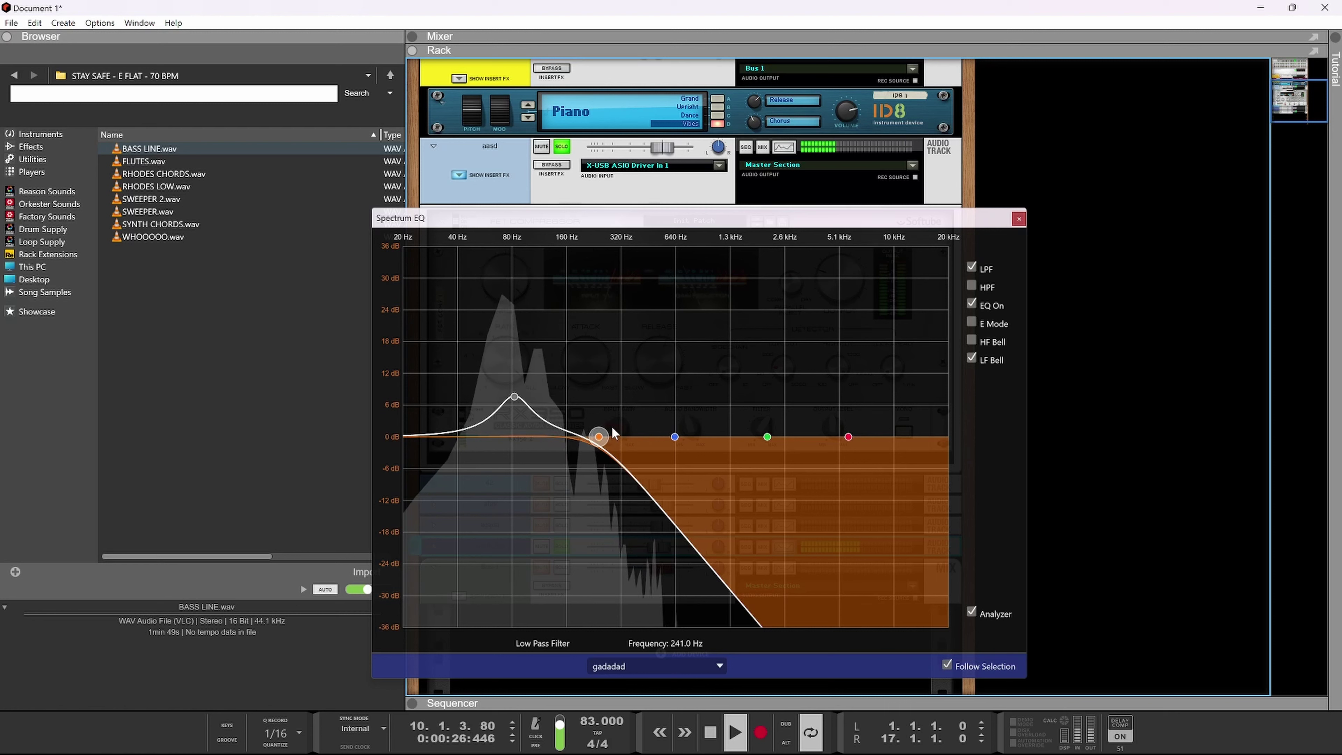
{"action": "left_click", "coordinate": [1019, 220]}
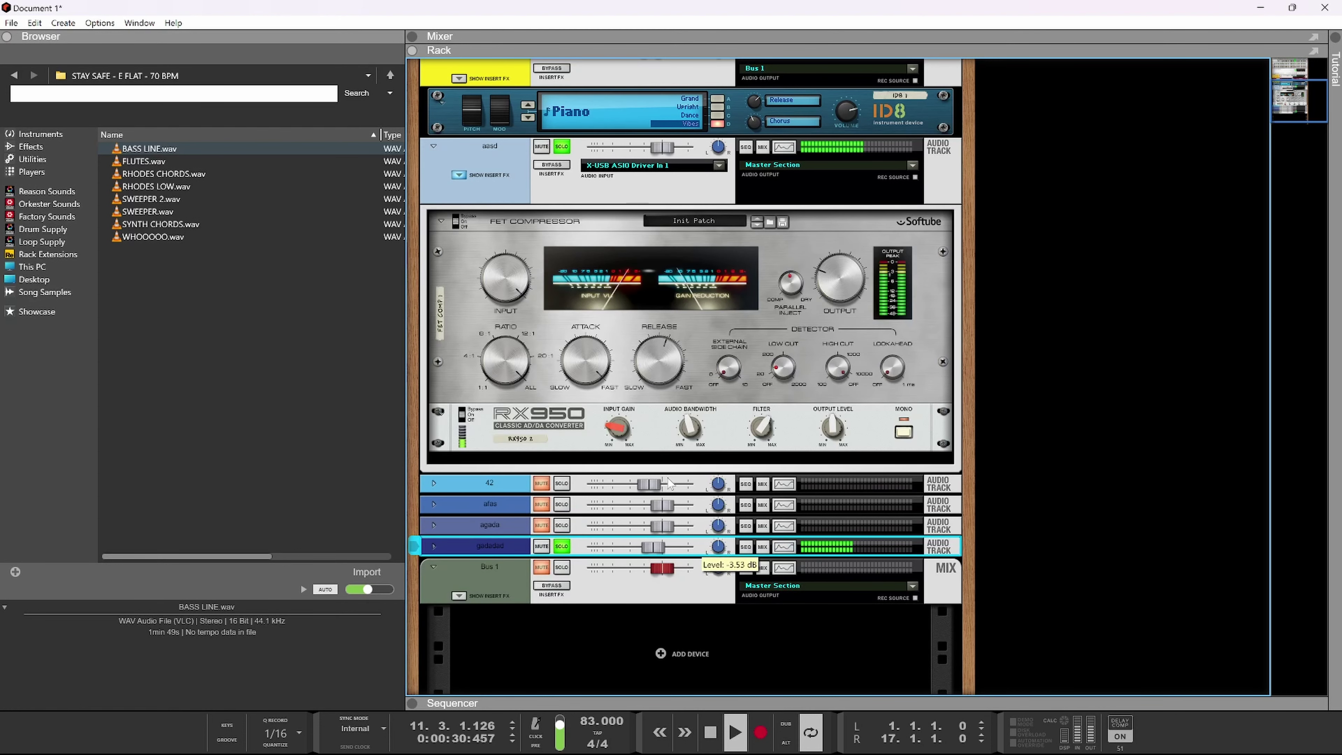
- Solo the agada track alongside gadadad and play them together briefly
{"action": "key", "text": "space"}
{"action": "left_click", "coordinate": [561, 549]}
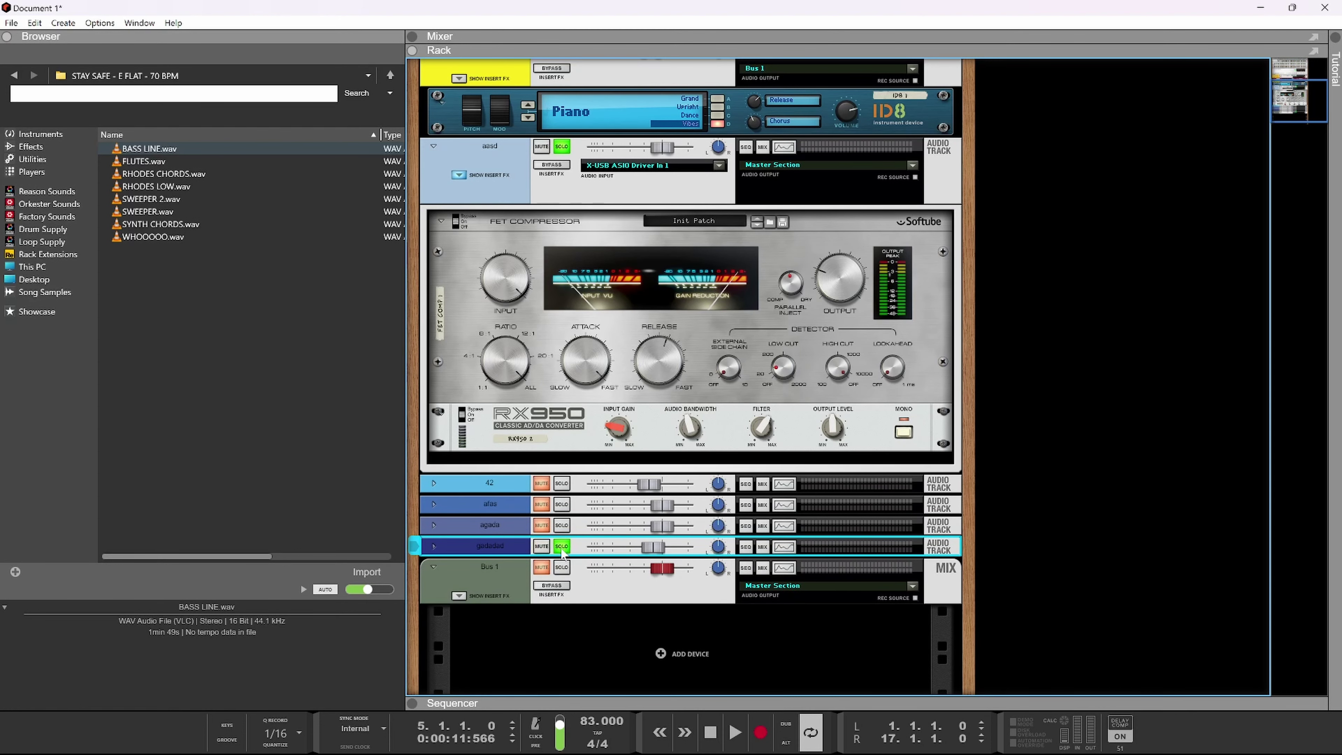
{"action": "left_click", "coordinate": [565, 525]}
{"action": "key", "text": "space"}
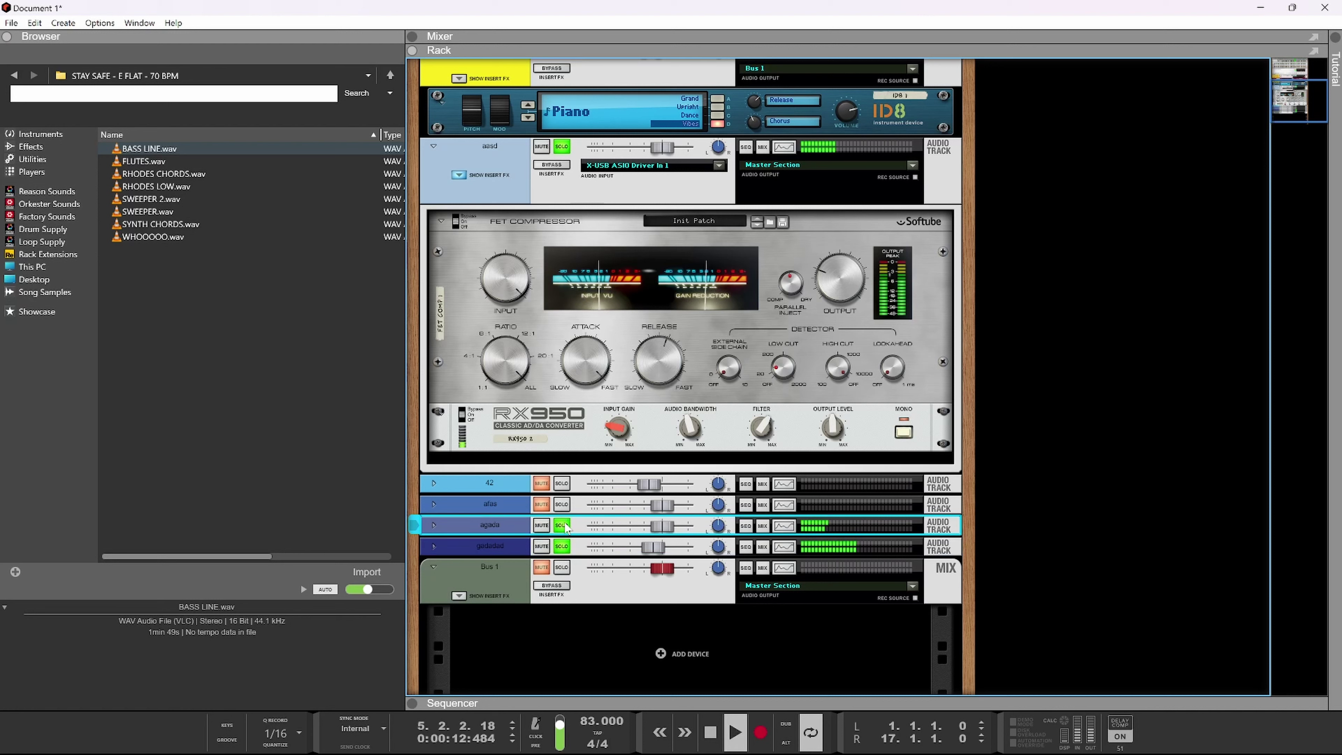
{"action": "key", "text": "space"}
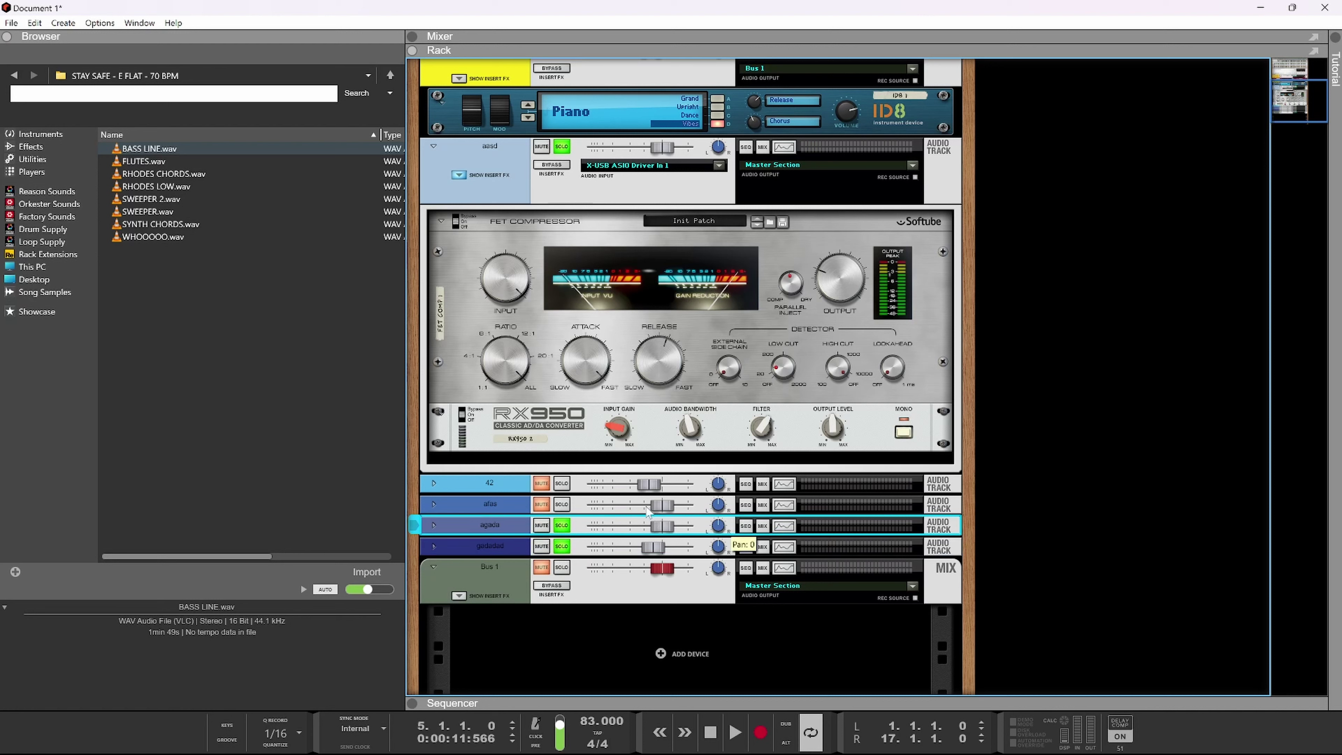
- Route the 42, afas and agada tracks together to Bus 1
{"action": "left_click", "coordinate": [494, 488], "text": "shift"}
{"action": "right_click", "coordinate": [494, 488]}
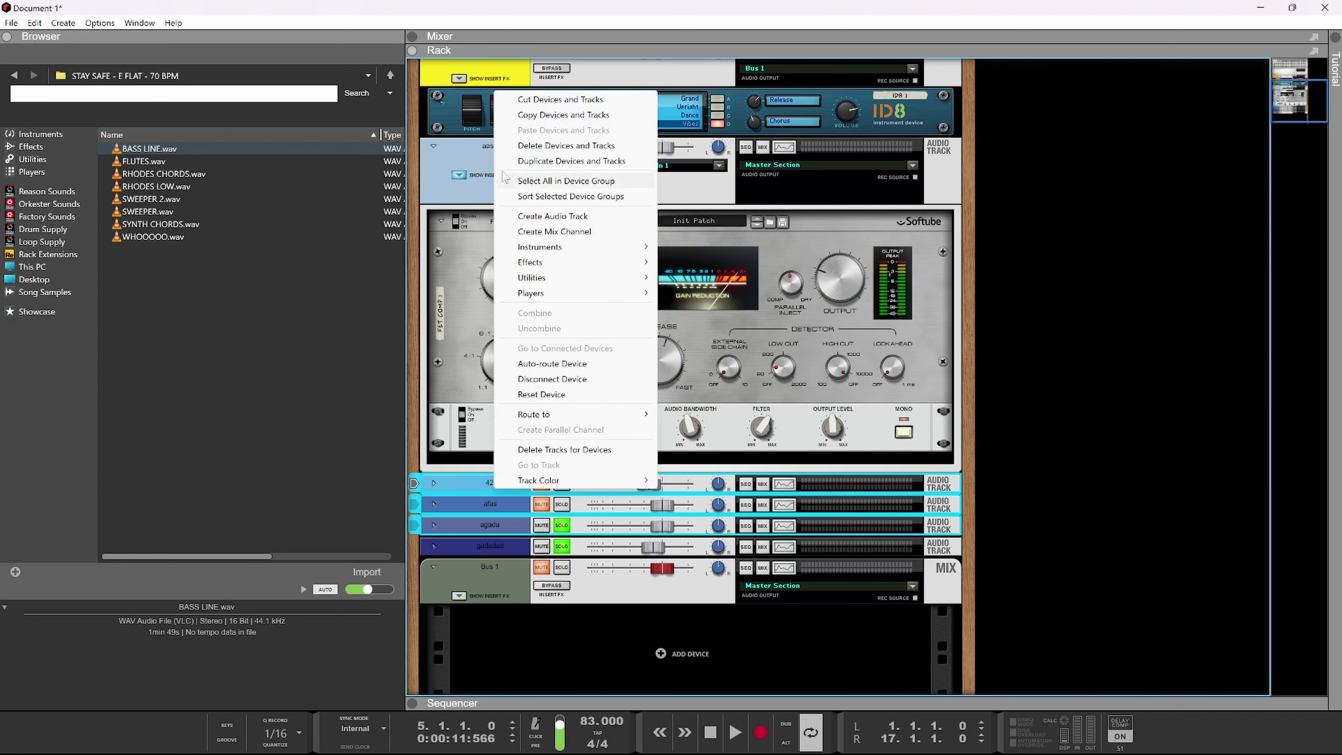
{"action": "left_click", "coordinate": [476, 157], "text": "shift"}
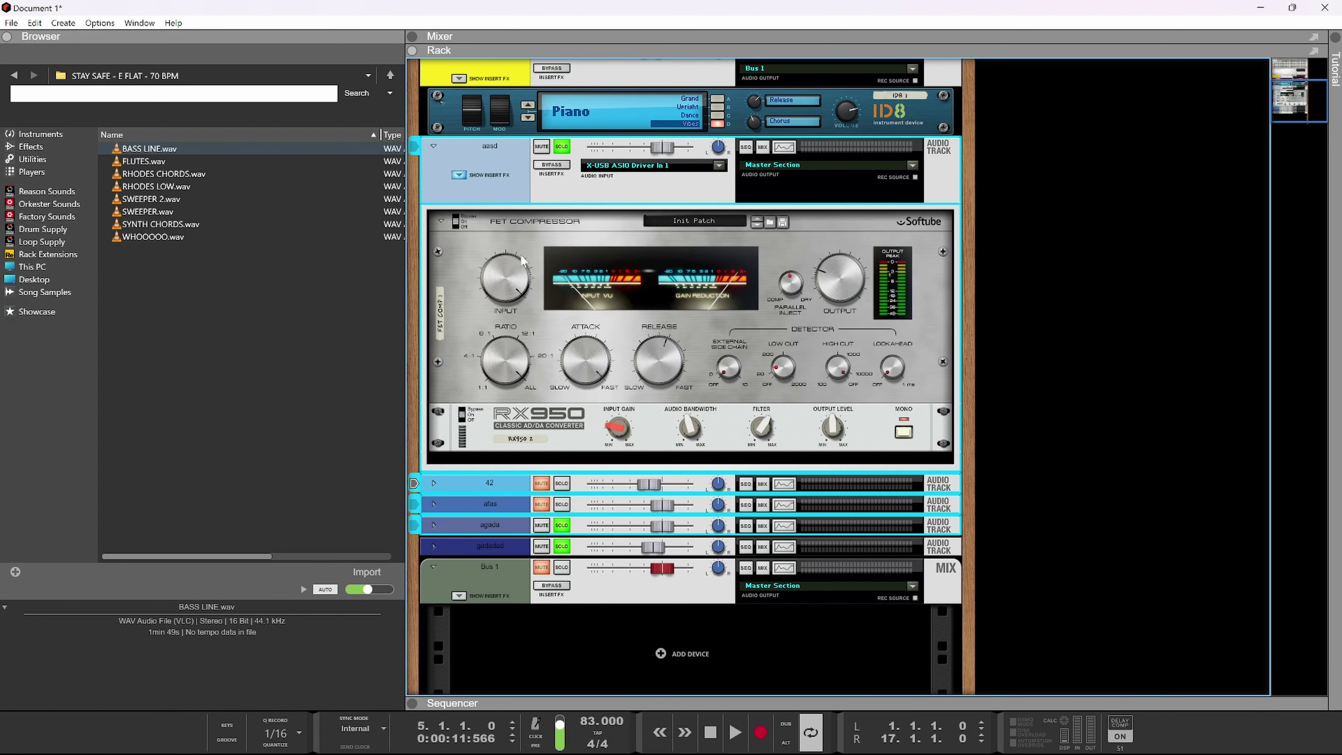
{"action": "scroll", "coordinate": [526, 296], "scroll_direction": "up", "scroll_amount": 2}
{"action": "left_click", "coordinate": [502, 271], "text": "ctrl"}
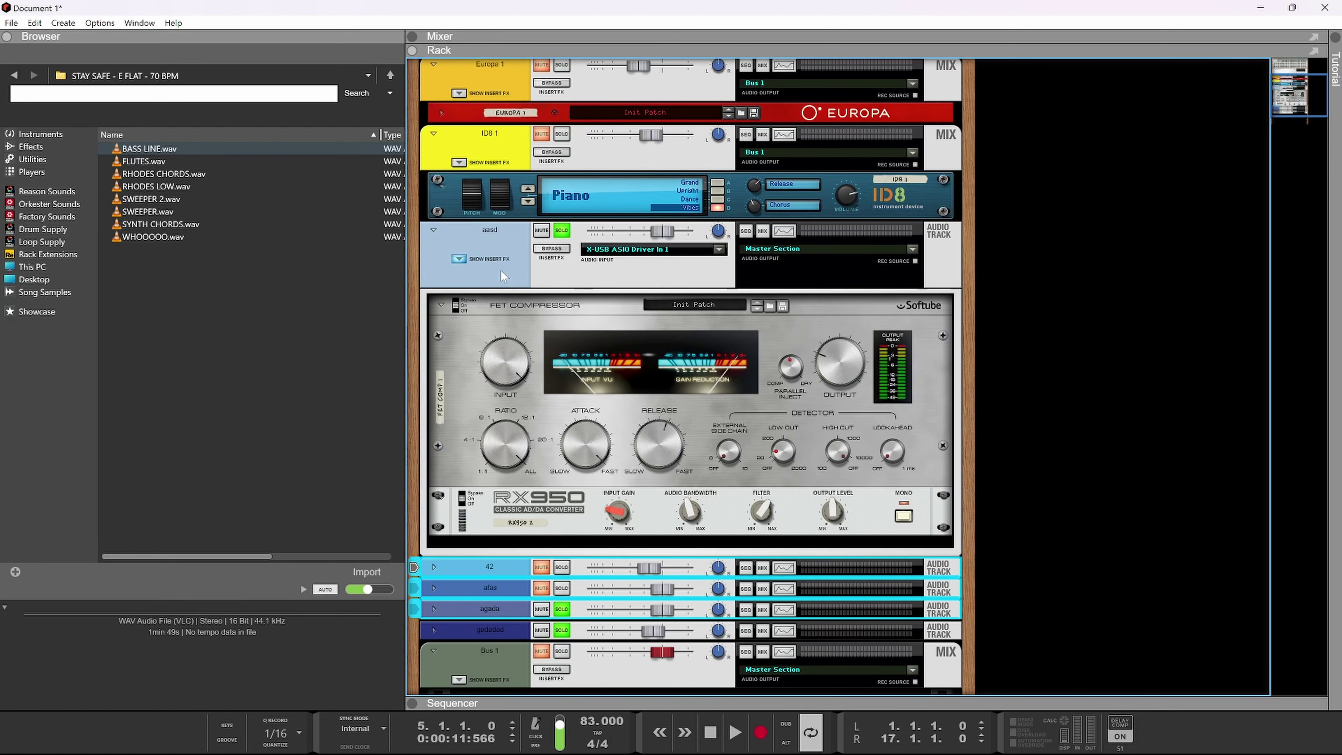
{"action": "right_click", "coordinate": [476, 570]}
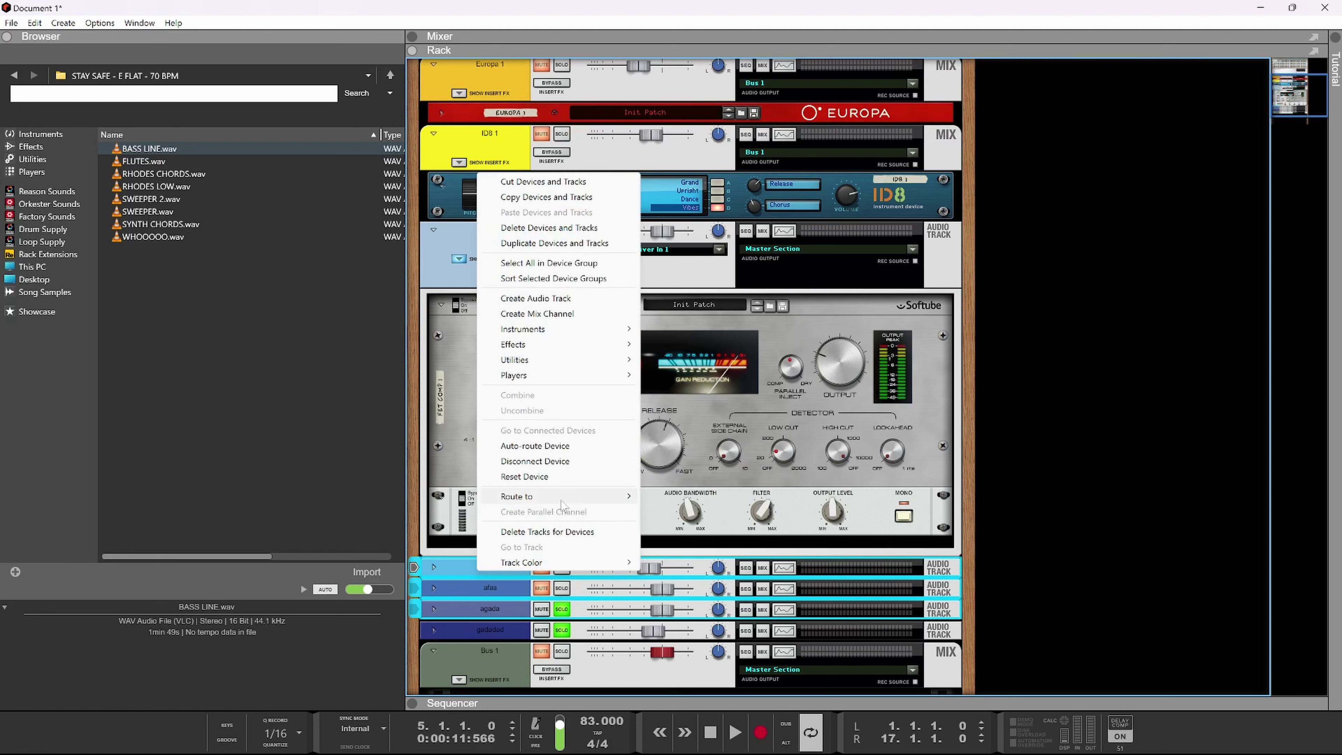
{"action": "mouse_move", "coordinate": [561, 498]}
{"action": "left_click", "coordinate": [682, 516]}
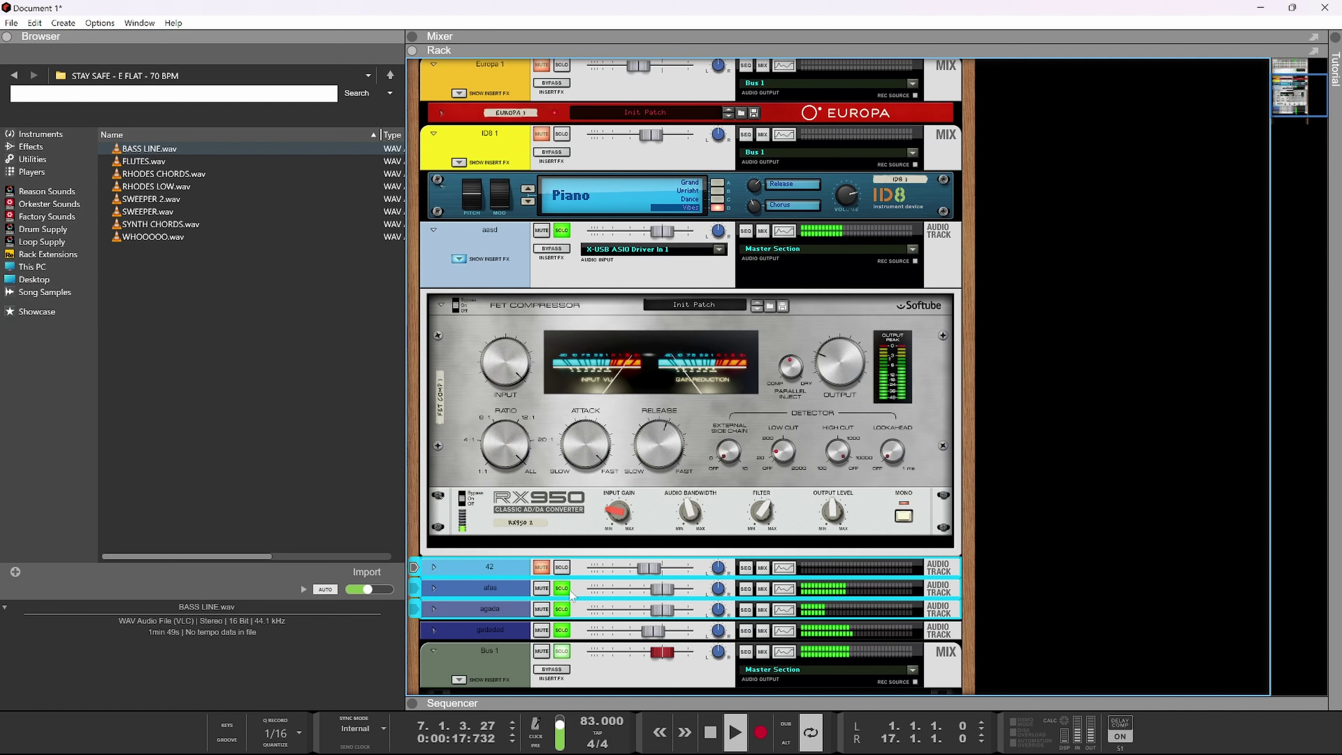
- Lower the levels of the 42 and afas tracks during playback, and show the sequencer with playback restarted
{"action": "left_click_drag", "start_coordinate": [668, 585], "coordinate": [635, 568]}
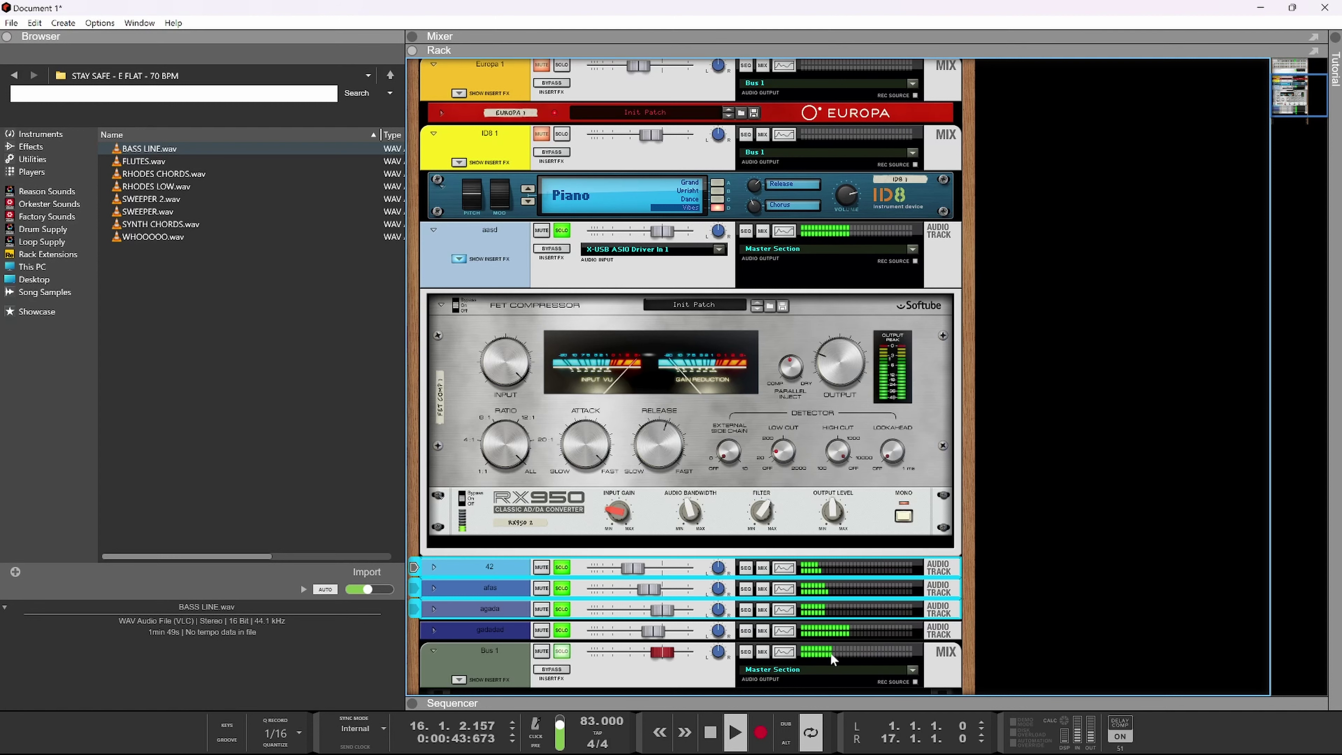
{"action": "key", "text": "space"}
{"action": "key", "text": "F7"}
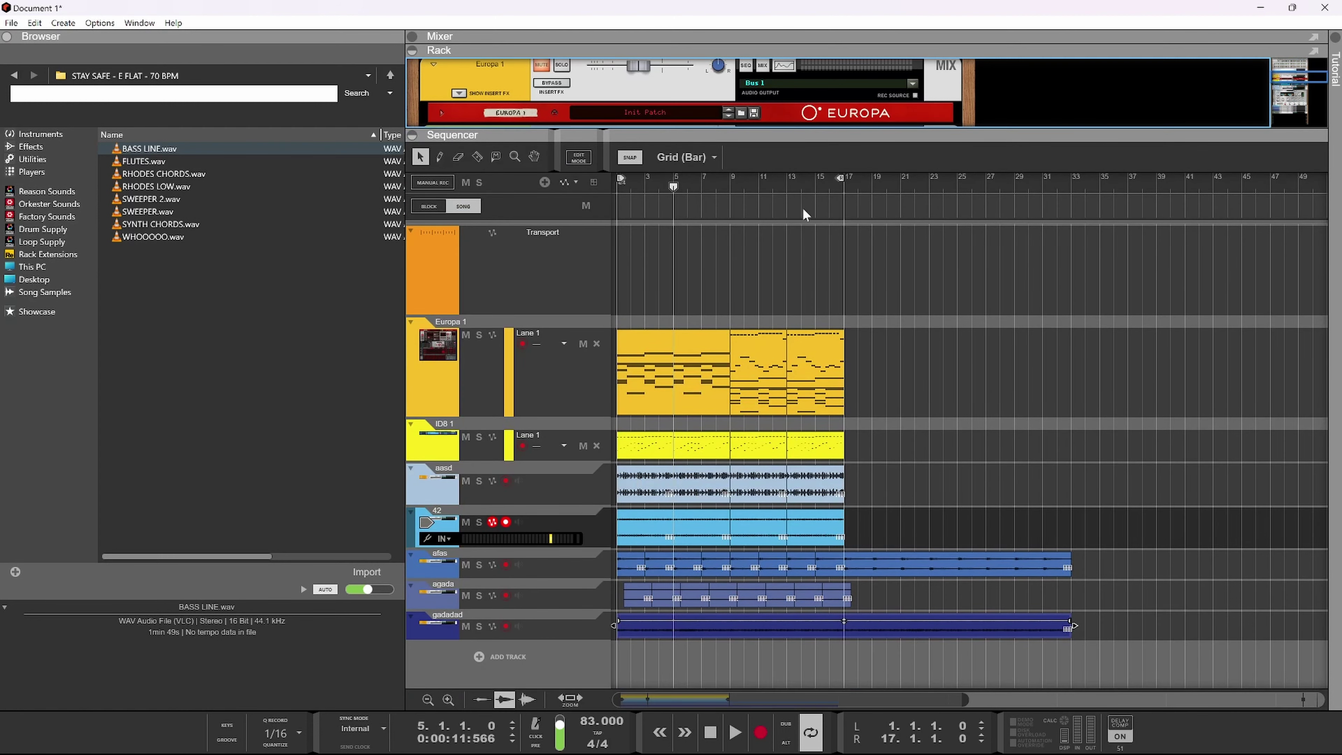
{"action": "key", "text": "space"}
- Select individual agada clips, all agada clips and all afas clips to review them during playback
{"action": "left_click", "coordinate": [822, 593]}
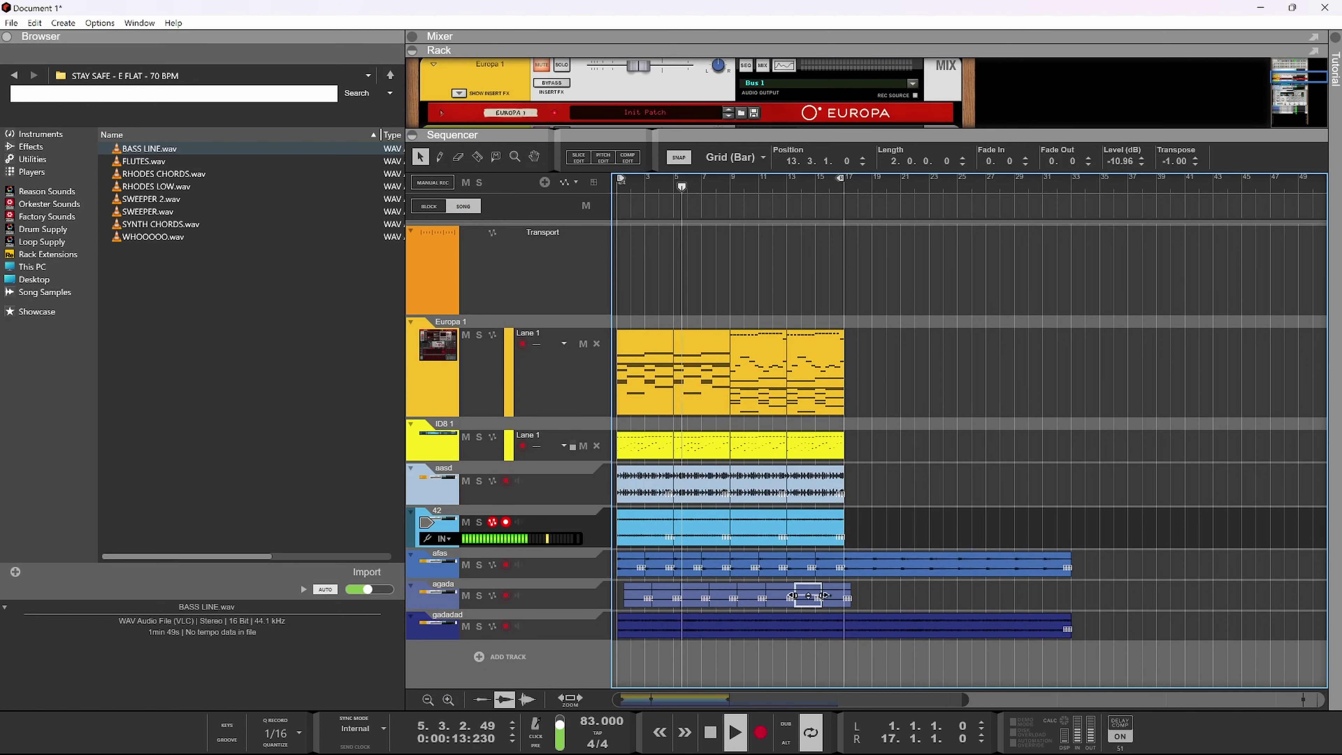
{"action": "left_click_drag", "start_coordinate": [837, 602], "coordinate": [865, 603]}
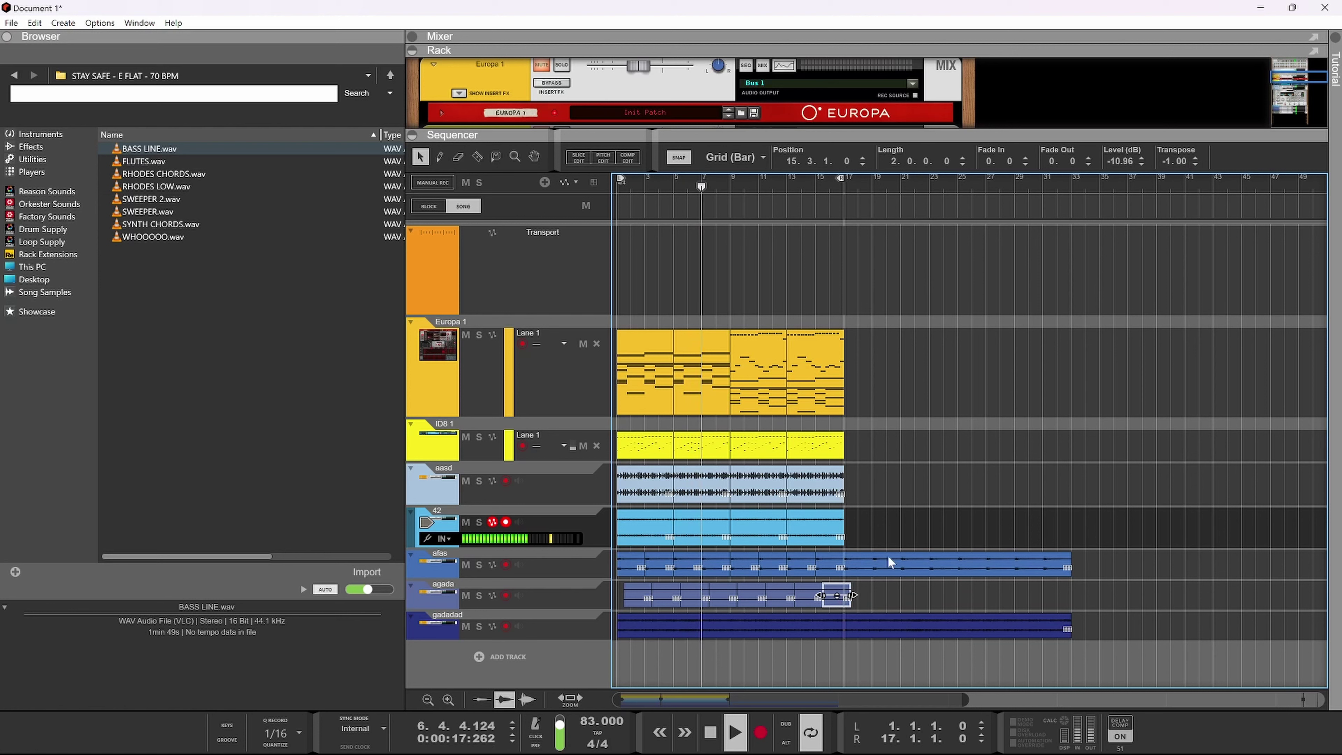
{"action": "left_click_drag", "start_coordinate": [840, 606], "coordinate": [785, 606]}
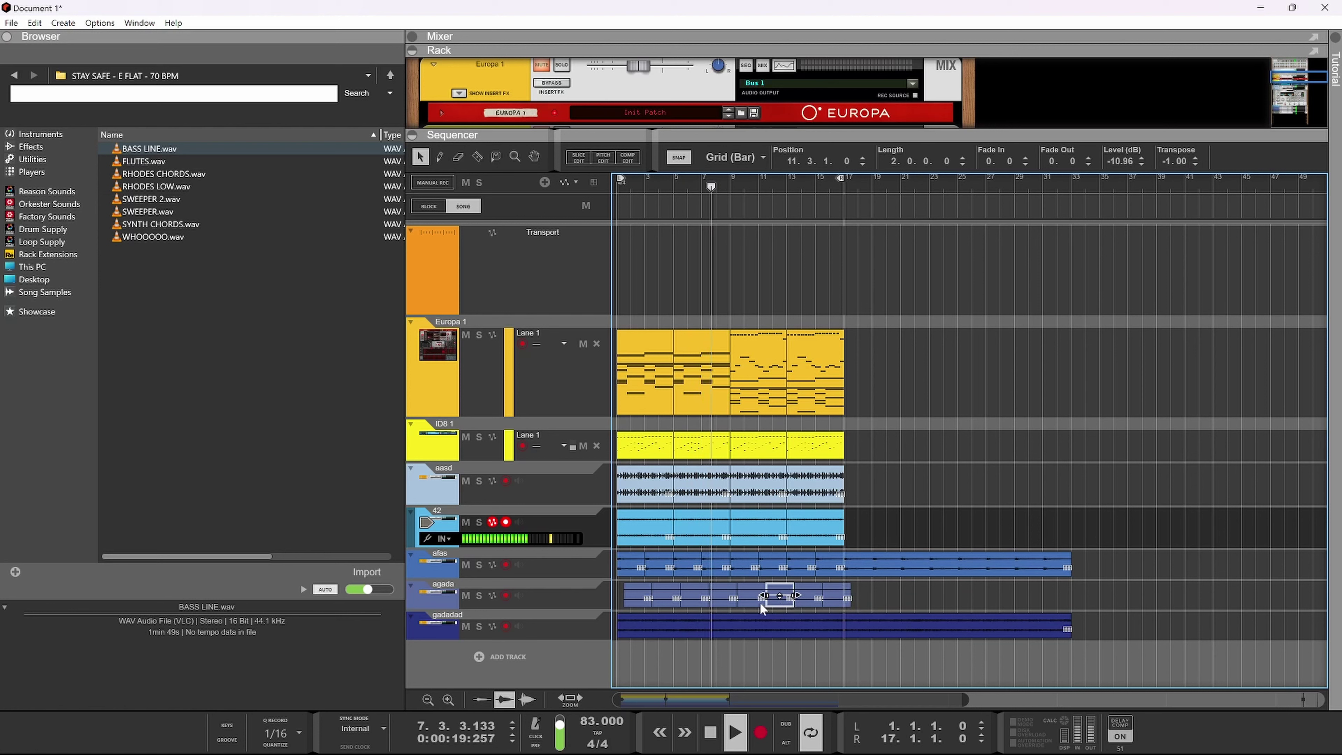
{"action": "left_click_drag", "start_coordinate": [869, 586], "coordinate": [641, 609]}
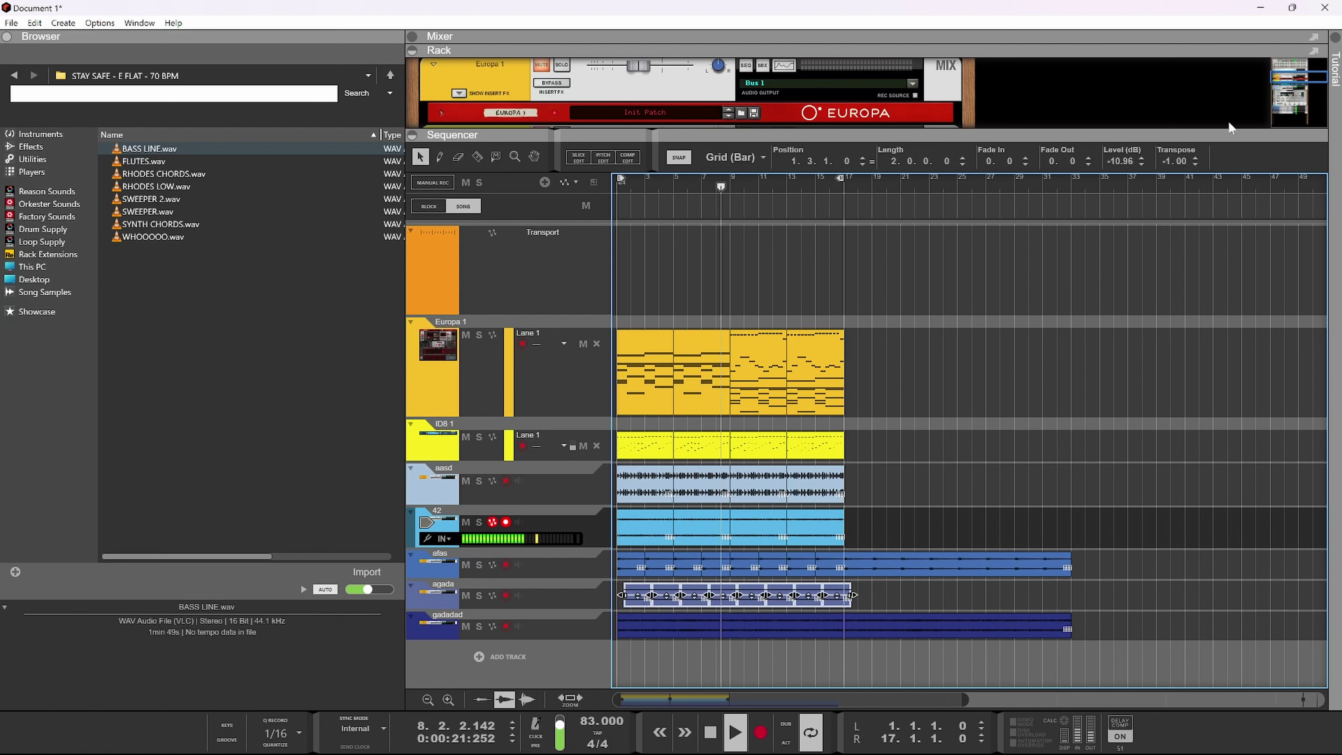
{"action": "left_click_drag", "start_coordinate": [1154, 551], "coordinate": [619, 577]}
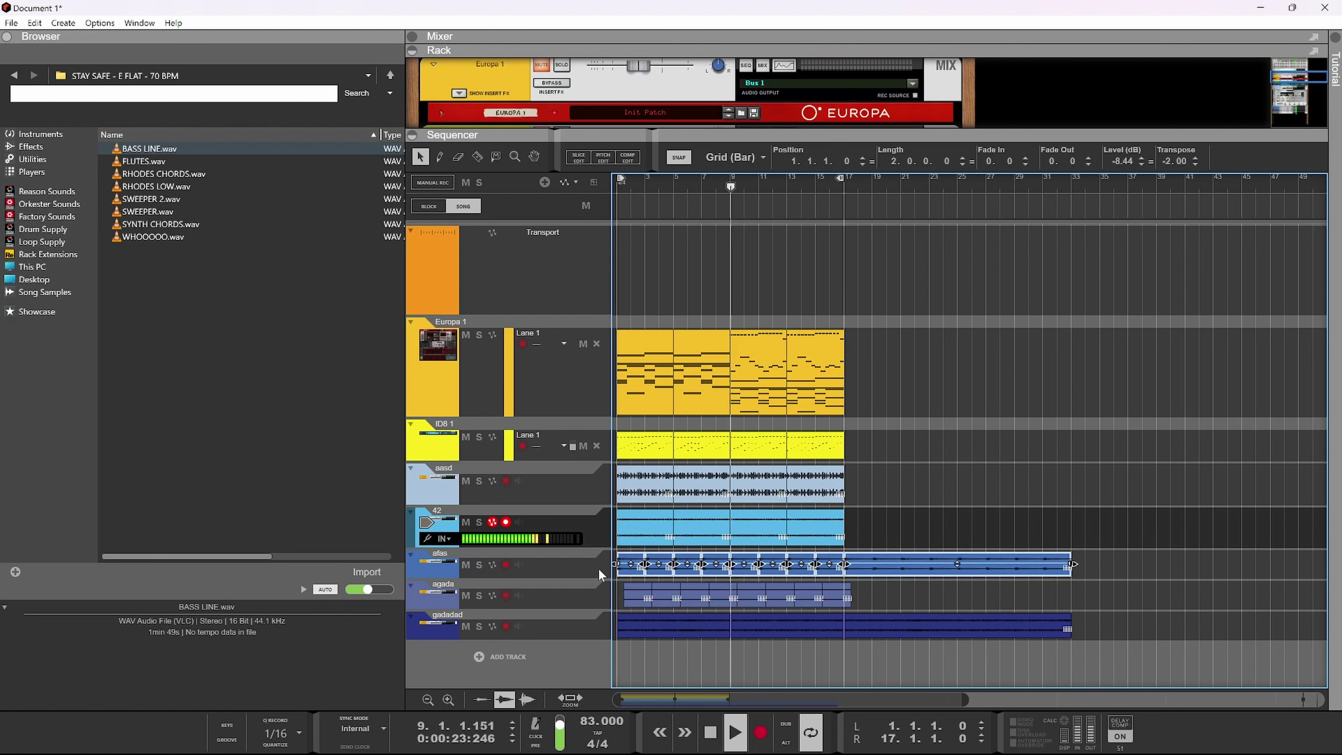
- Move the bar 9–16 clips of tracks Europa 1 through 42 to bar 17, and duplicate their bar 1–8 clips into the gap
{"action": "left_click_drag", "start_coordinate": [891, 329], "coordinate": [742, 535]}
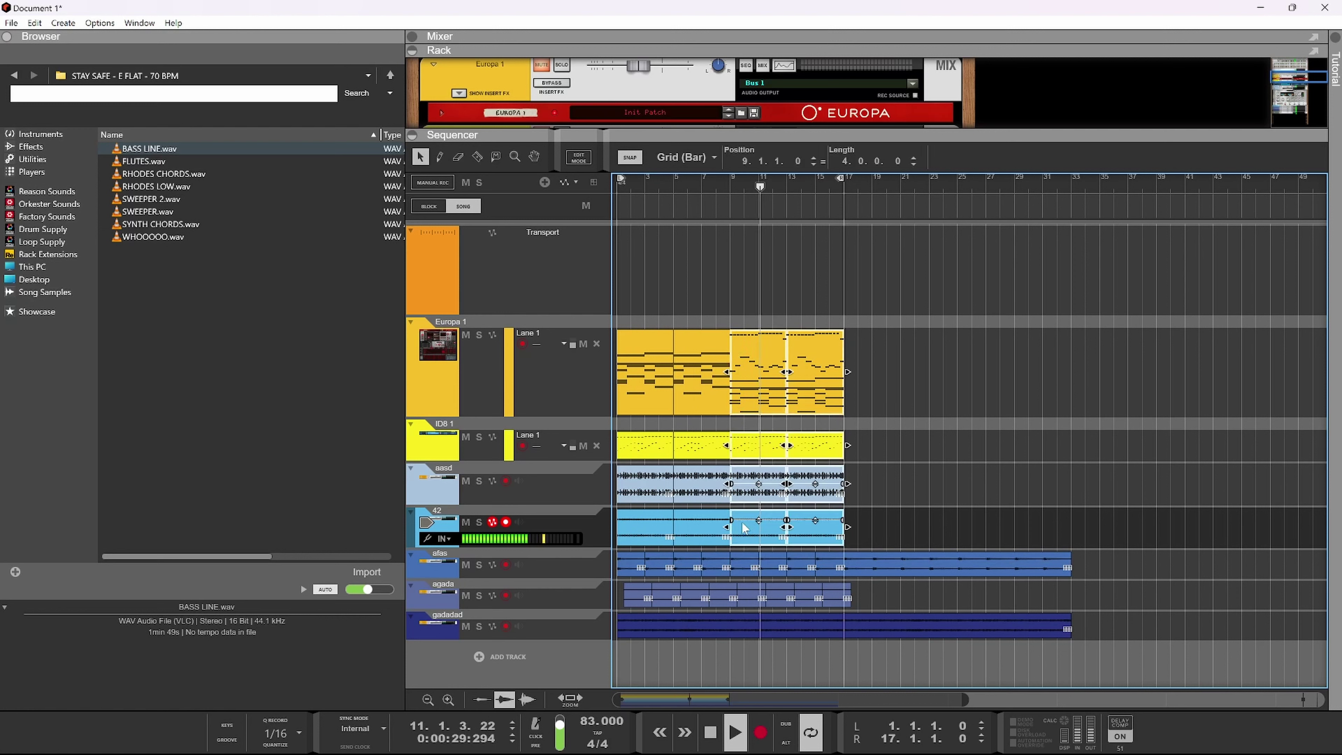
{"action": "left_click_drag", "start_coordinate": [750, 408], "coordinate": [863, 409]}
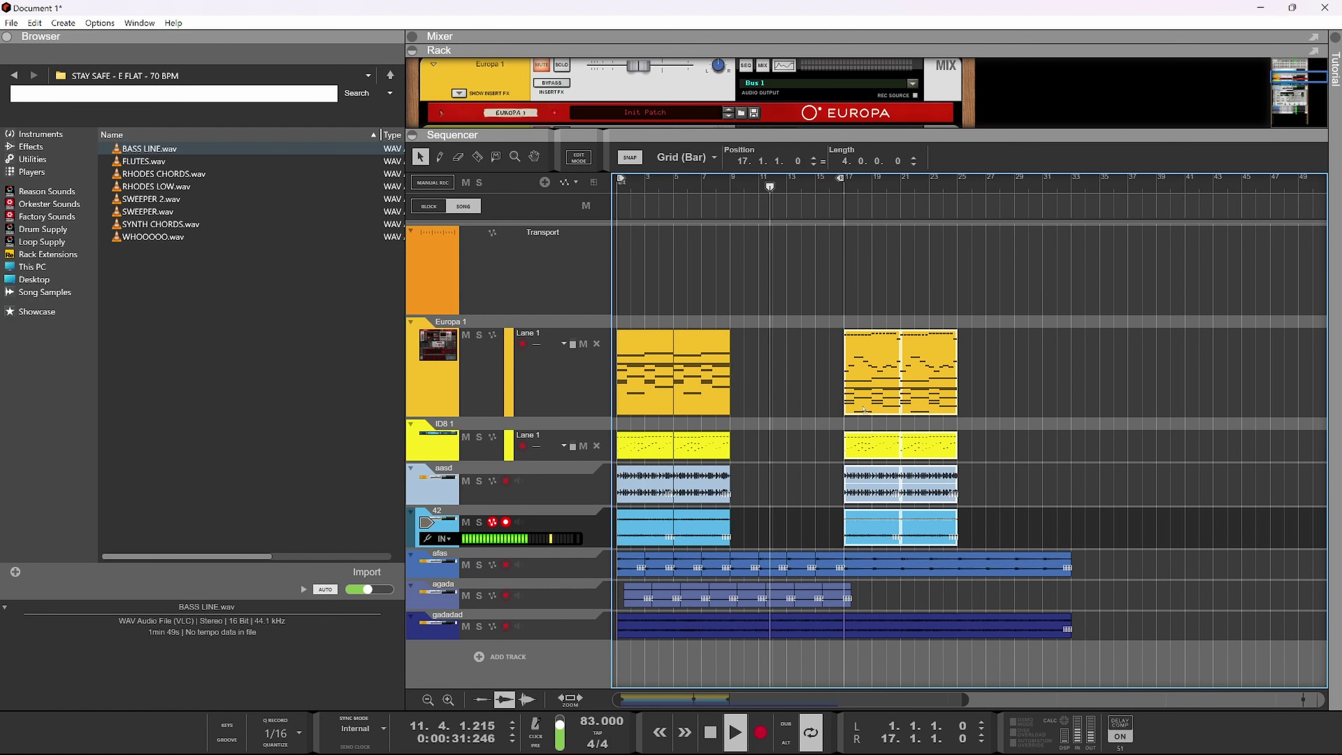
{"action": "left_click_drag", "start_coordinate": [751, 339], "coordinate": [653, 512]}
{"action": "key", "text": "ctrl+d"}
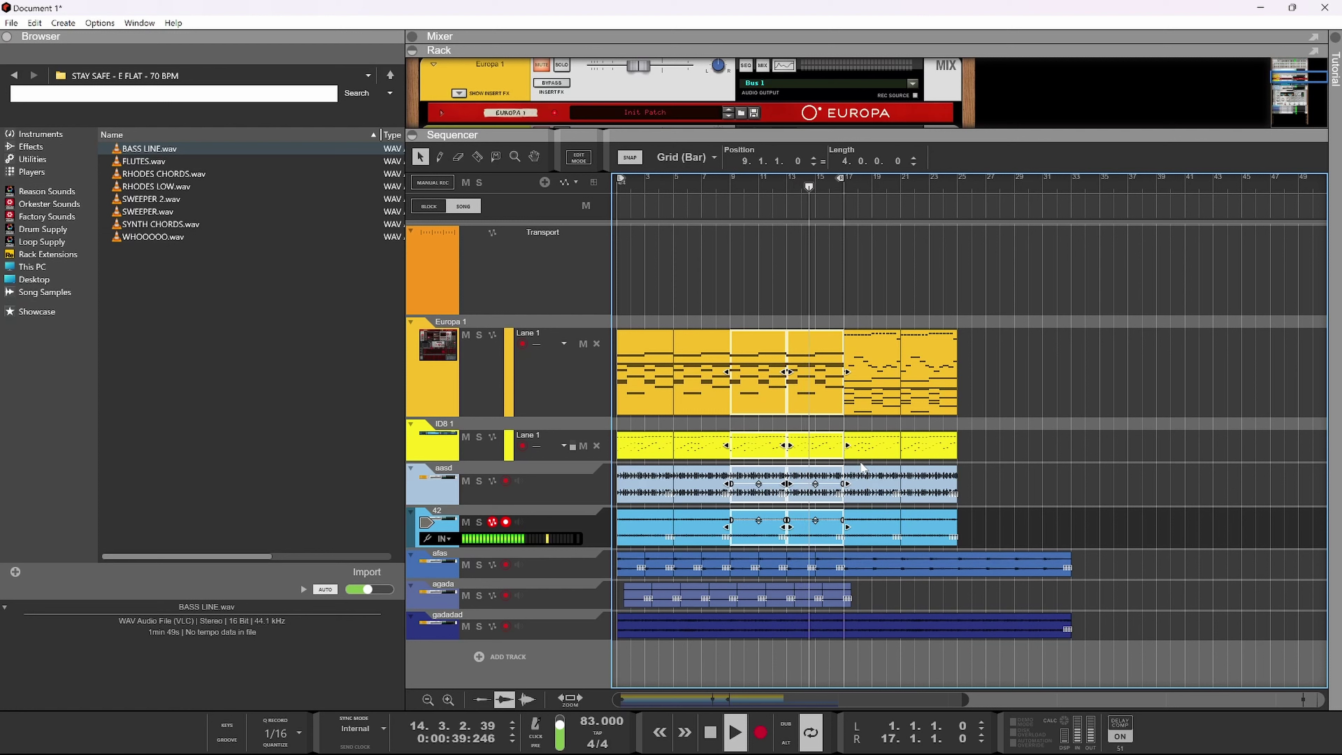
- Extend the loop end to bar 25 and duplicate all agada clips, placing the copies from position 17.3.1.0
{"action": "left_click_drag", "start_coordinate": [840, 178], "coordinate": [954, 179]}
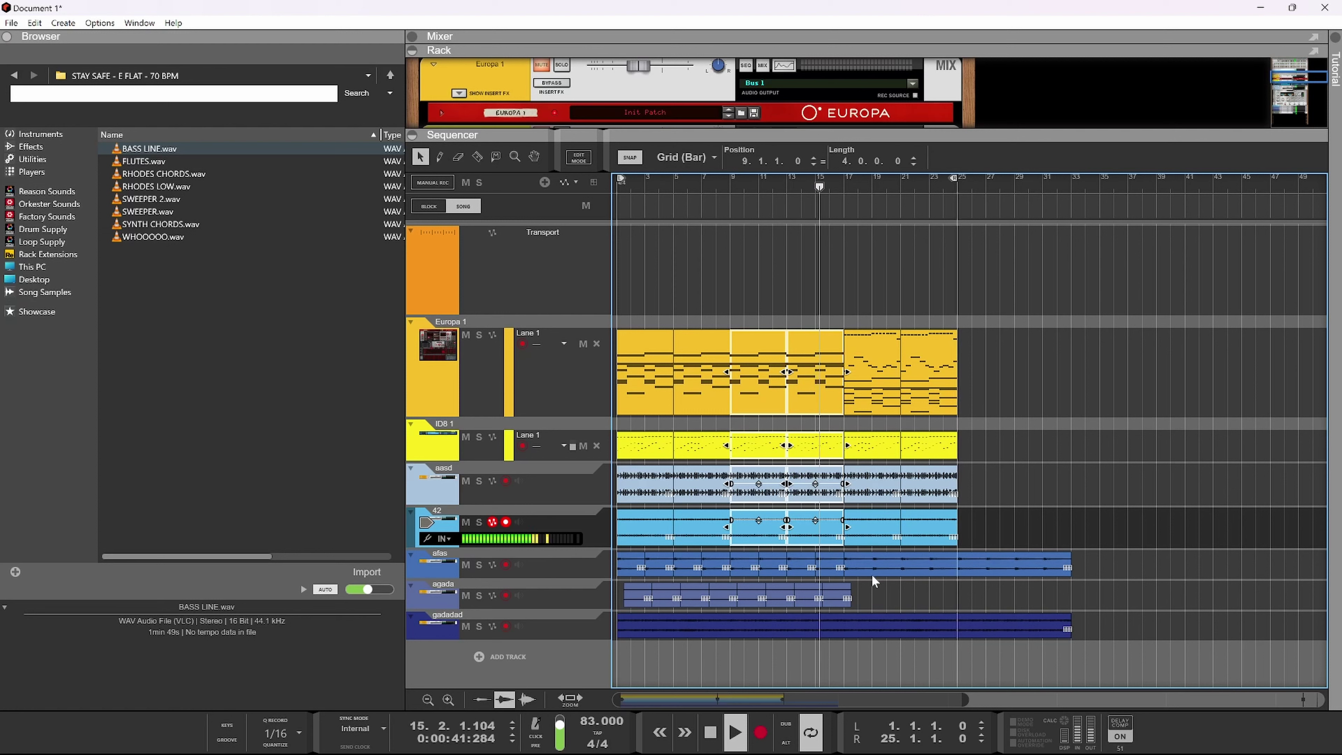
{"action": "left_click", "coordinate": [885, 595]}
{"action": "left_click_drag", "start_coordinate": [850, 598], "coordinate": [626, 593]}
{"action": "key", "text": "ctrl+d"}
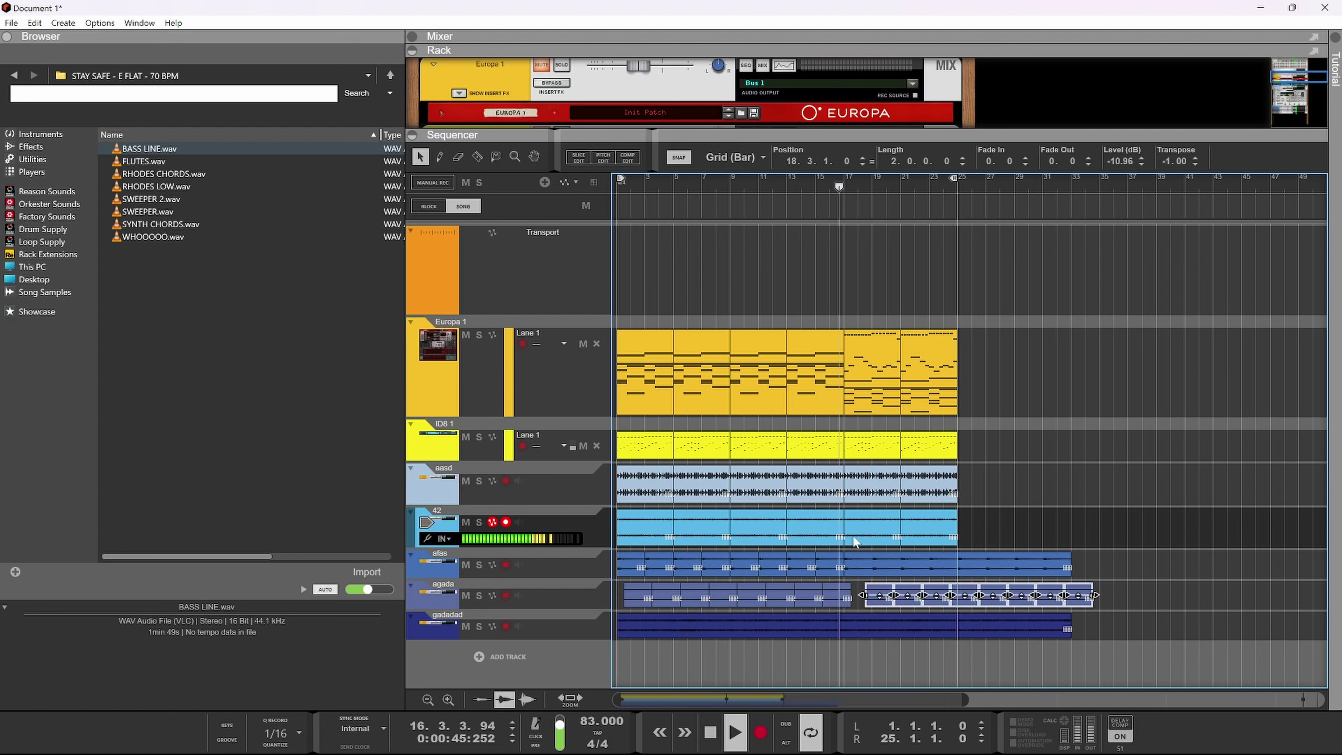
{"action": "left_click_drag", "start_coordinate": [873, 607], "coordinate": [845, 606]}
- Look over the extended arrangement during playback and go through the four-bar clips of the 42 track
{"action": "scroll", "coordinate": [878, 619], "scroll_direction": "up", "scroll_amount": 2}
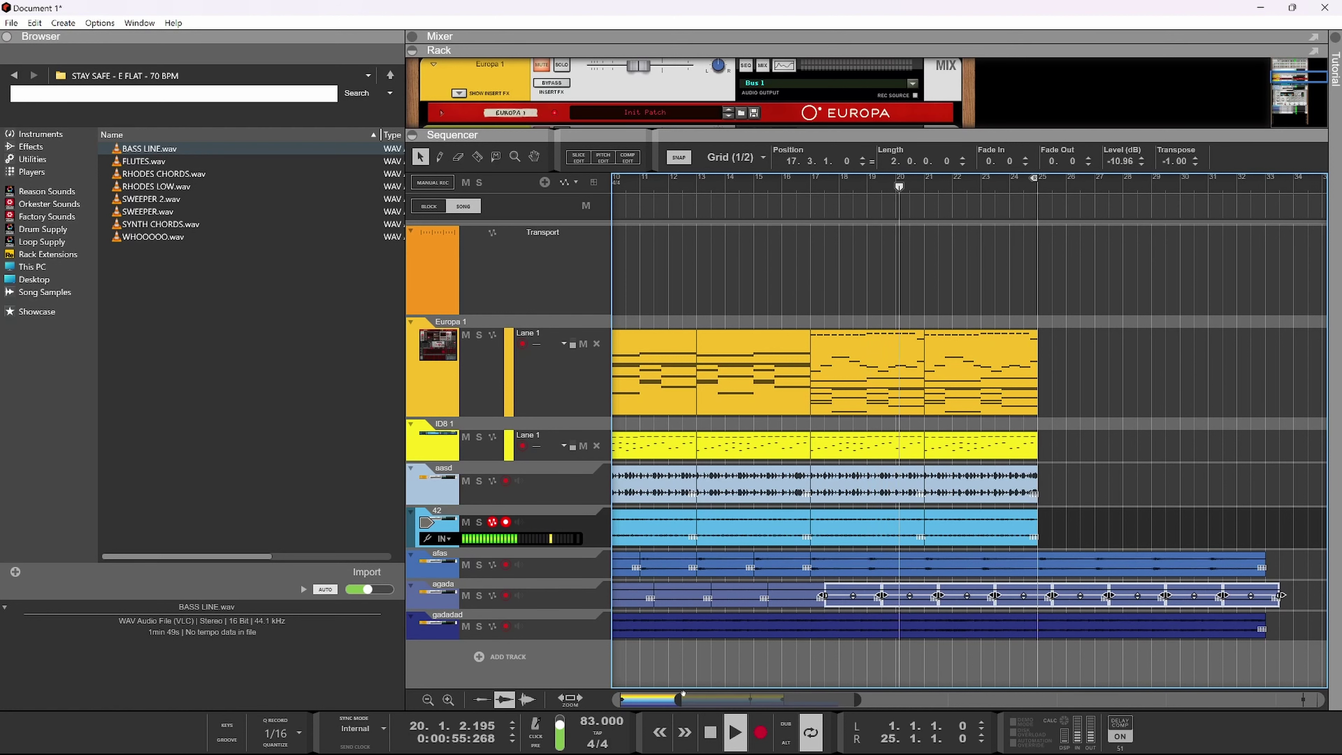
{"action": "scroll", "coordinate": [772, 699], "scroll_direction": "left", "scroll_amount": 5}
{"action": "scroll", "coordinate": [797, 699], "scroll_direction": "right", "scroll_amount": 7}
{"action": "scroll", "coordinate": [797, 698], "scroll_direction": "left", "scroll_amount": 7}
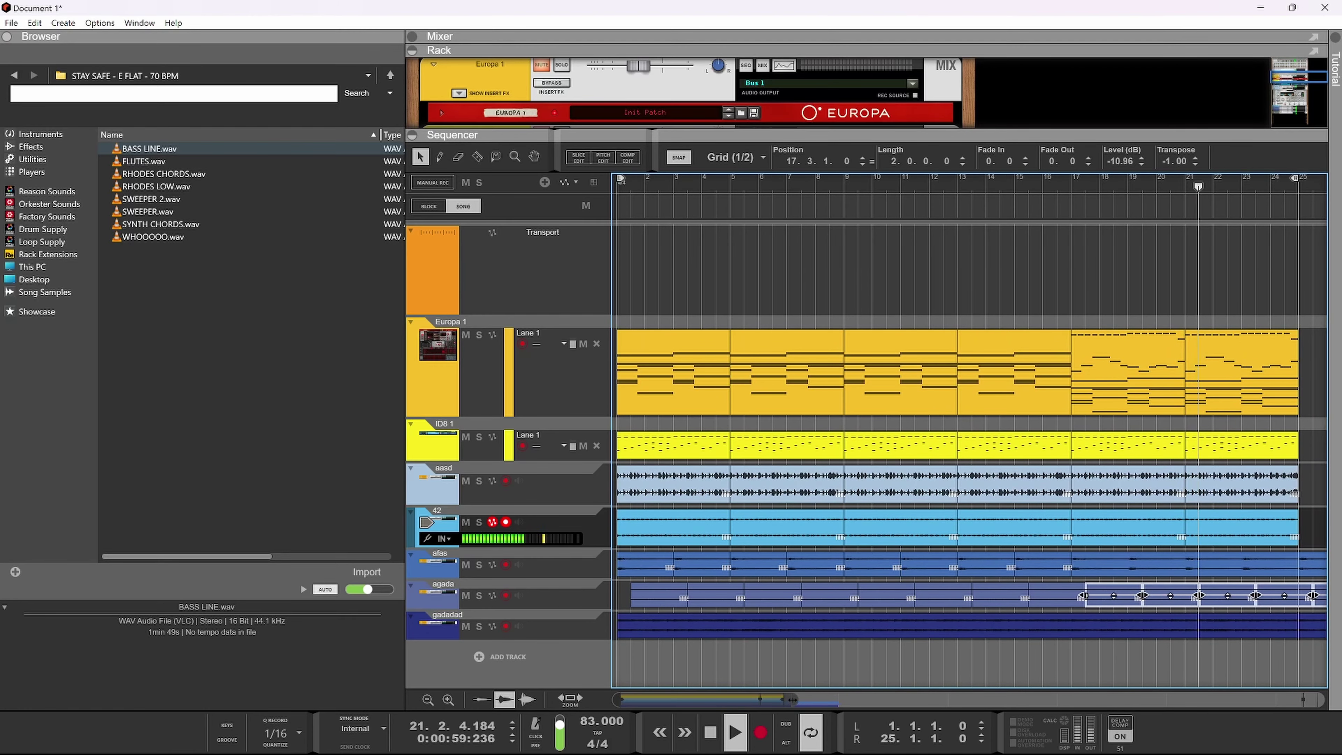
{"action": "left_click_drag", "start_coordinate": [798, 700], "coordinate": [938, 700]}
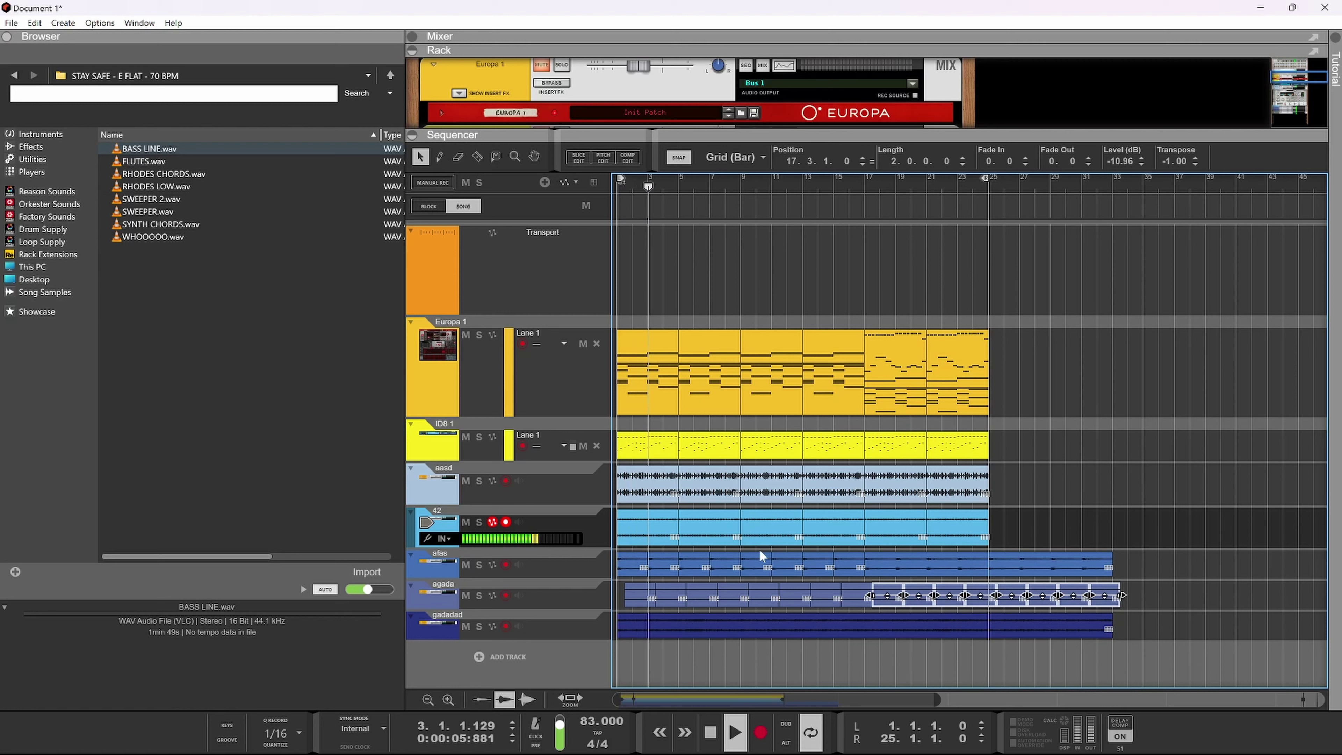
{"action": "left_click", "coordinate": [708, 545]}
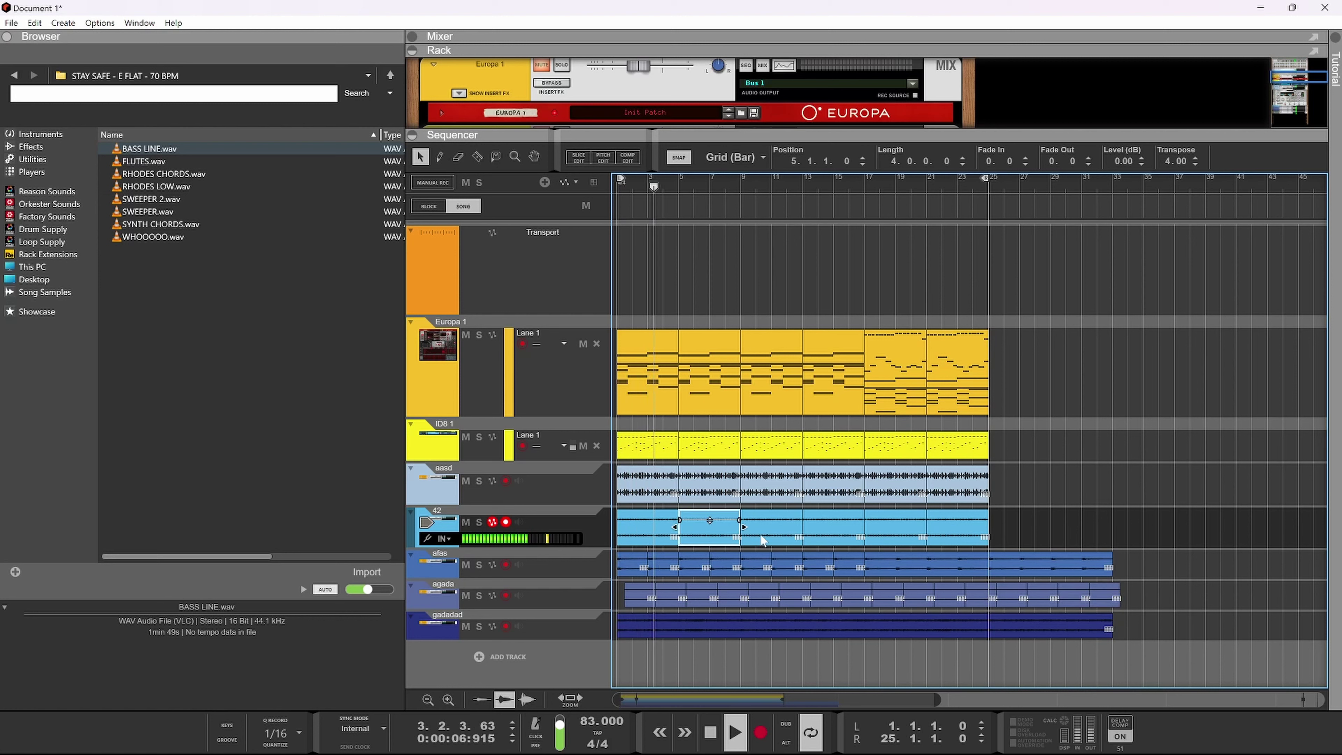
{"action": "left_click", "coordinate": [643, 527]}
{"action": "left_click_drag", "start_coordinate": [644, 526], "coordinate": [768, 526]}
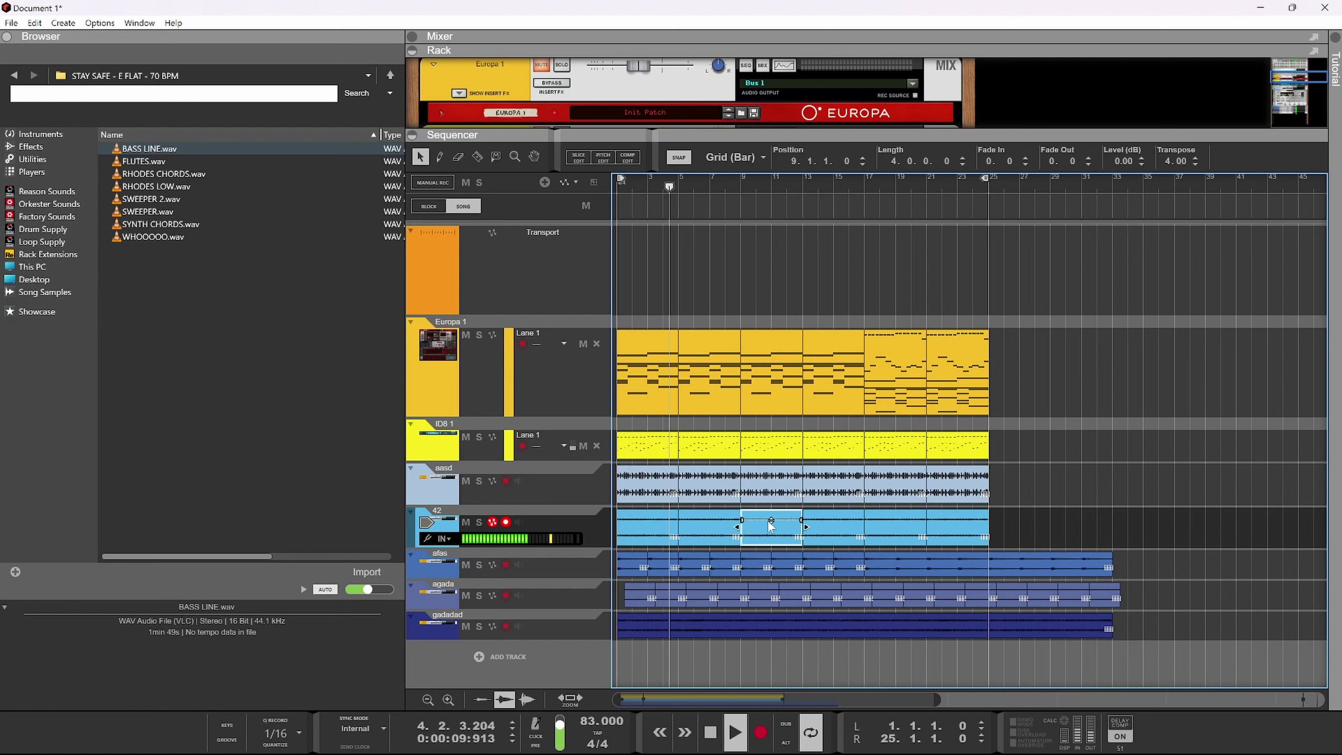
{"action": "key", "text": "Right"}
{"action": "key", "text": "Right"}
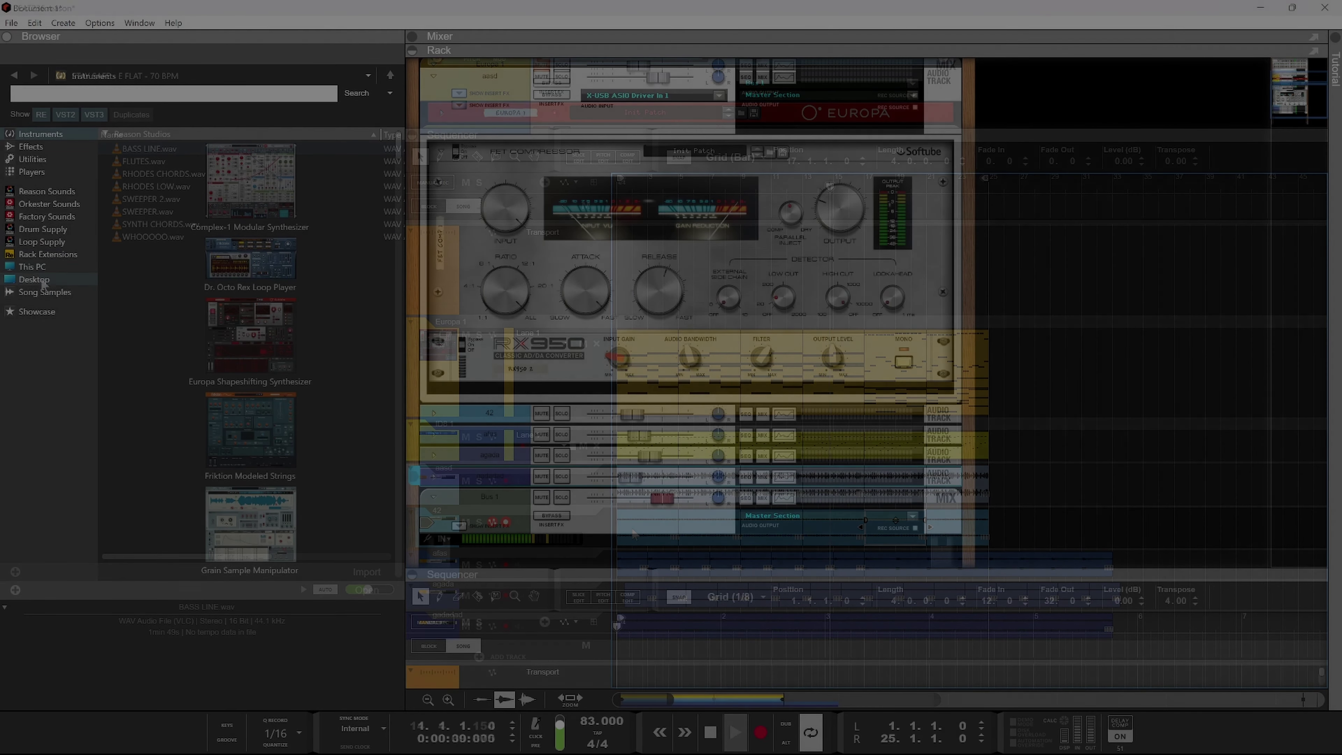
- Open the Musica (M:) drive in the browser and expand the sequencer to full height, showing more bars
{"action": "left_click", "coordinate": [41, 268]}
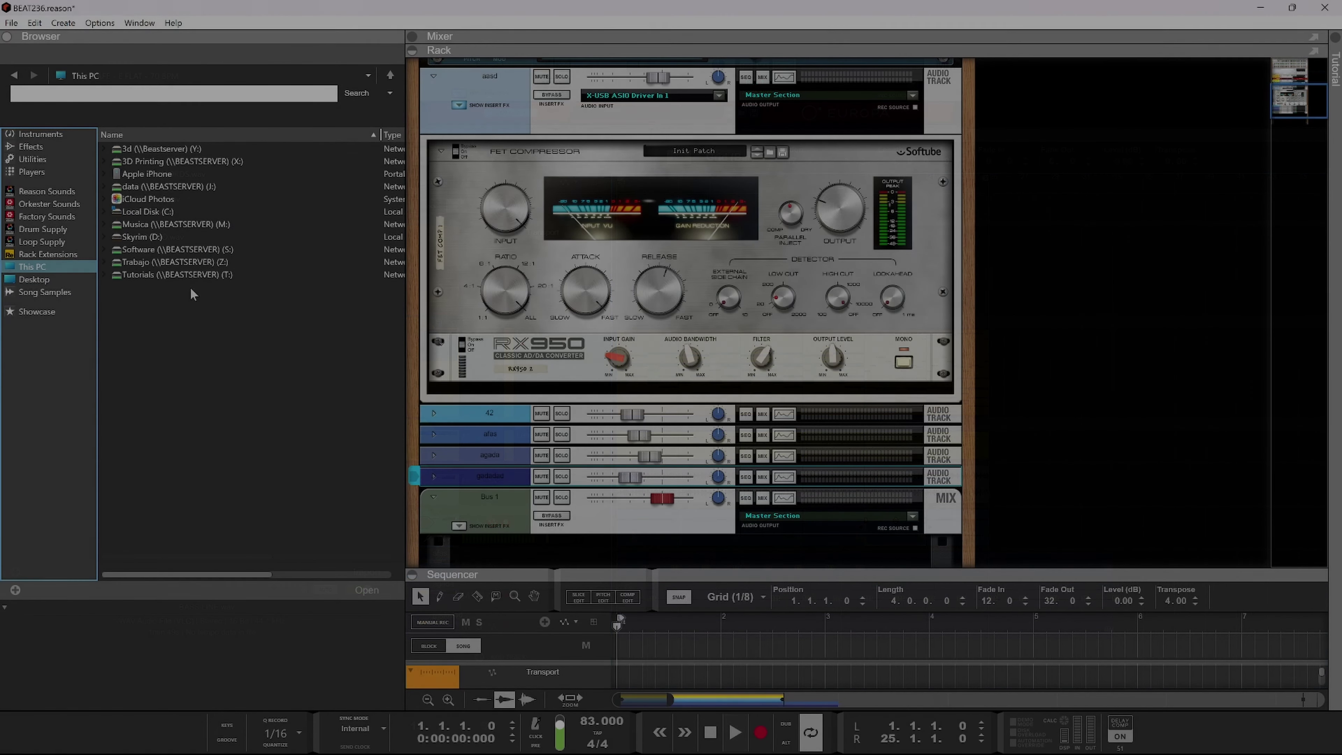
{"action": "left_click", "coordinate": [180, 225]}
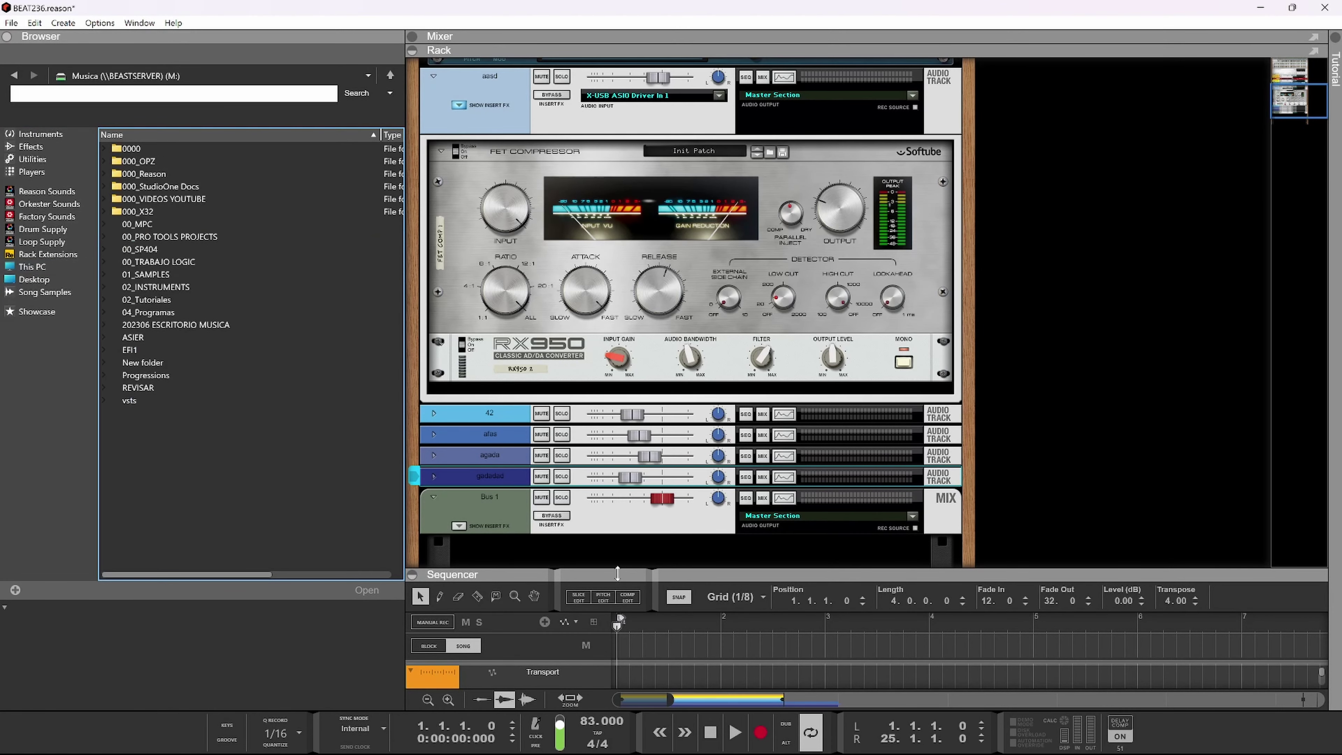
{"action": "left_click", "coordinate": [704, 51]}
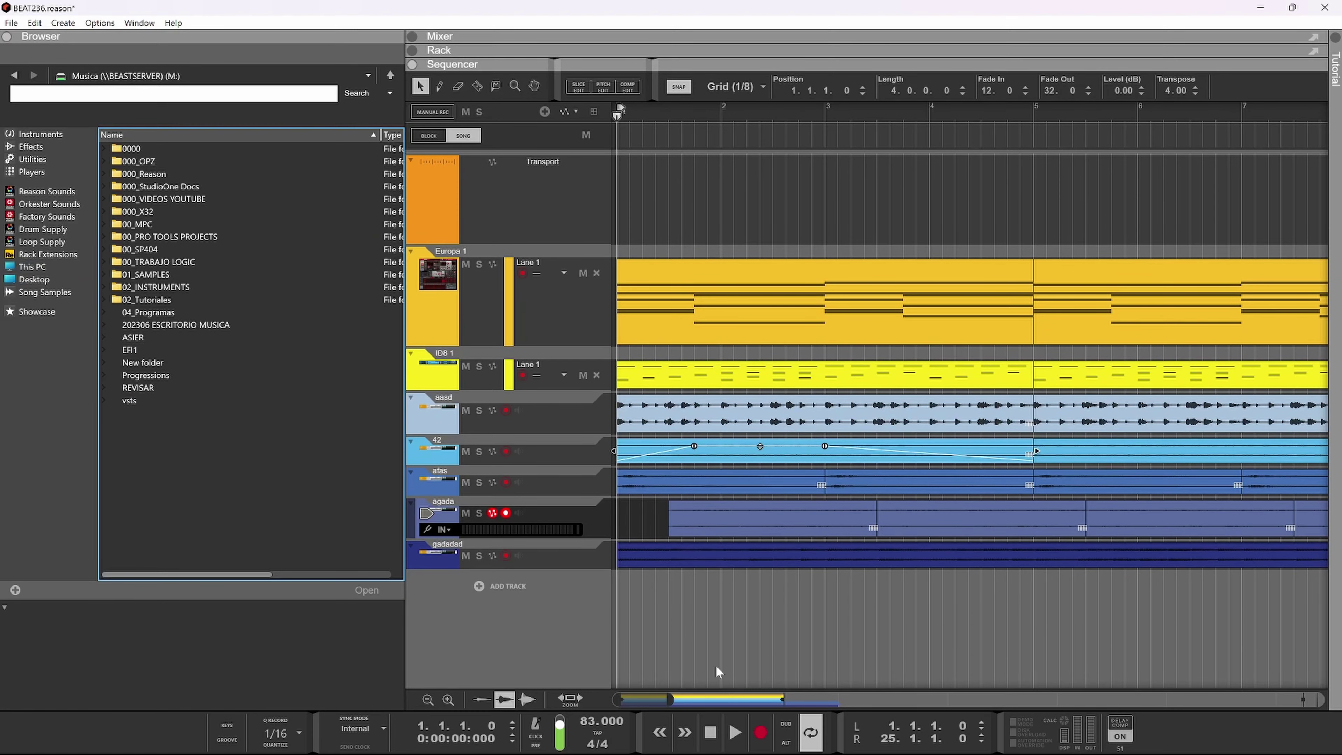
{"action": "key", "text": "h"}
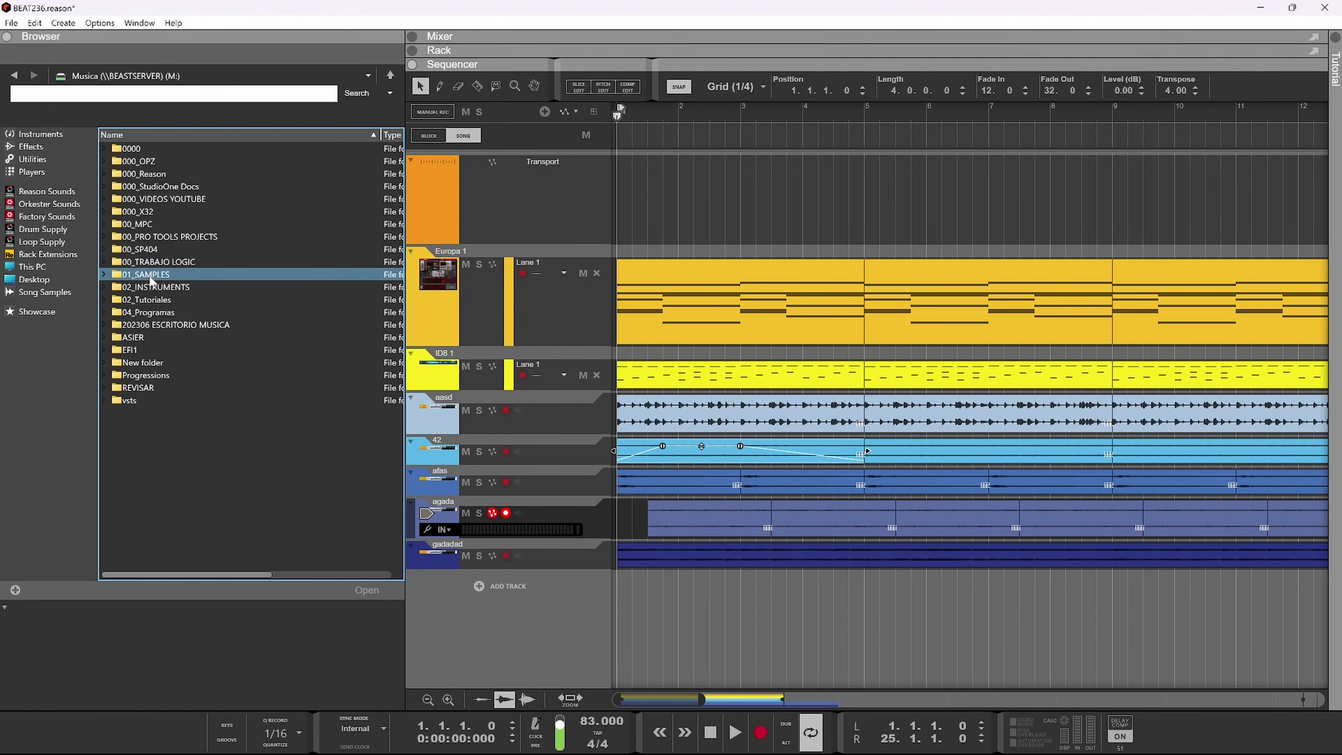
- Browse to the 01 - BEAT BUTCHA folder inside 01_SAMPLES
{"action": "left_click", "coordinate": [150, 275]}
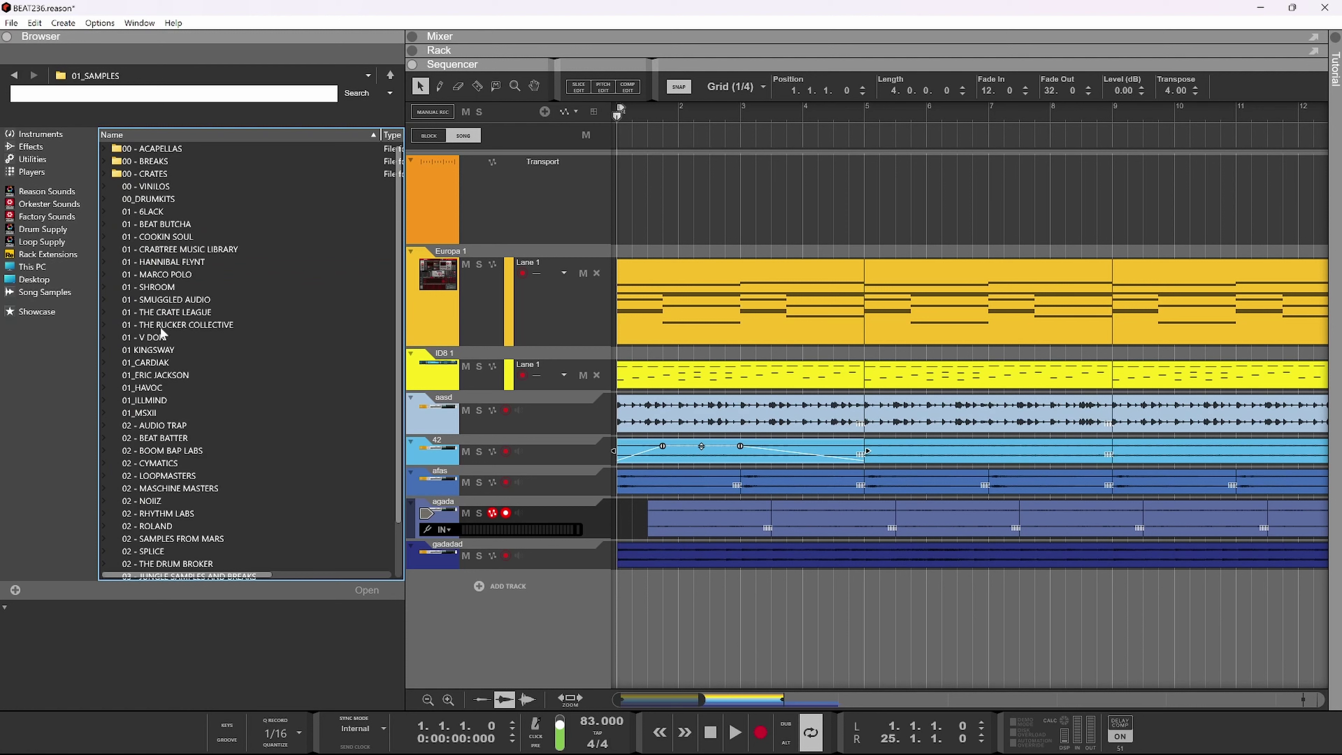
{"action": "left_click", "coordinate": [154, 224]}
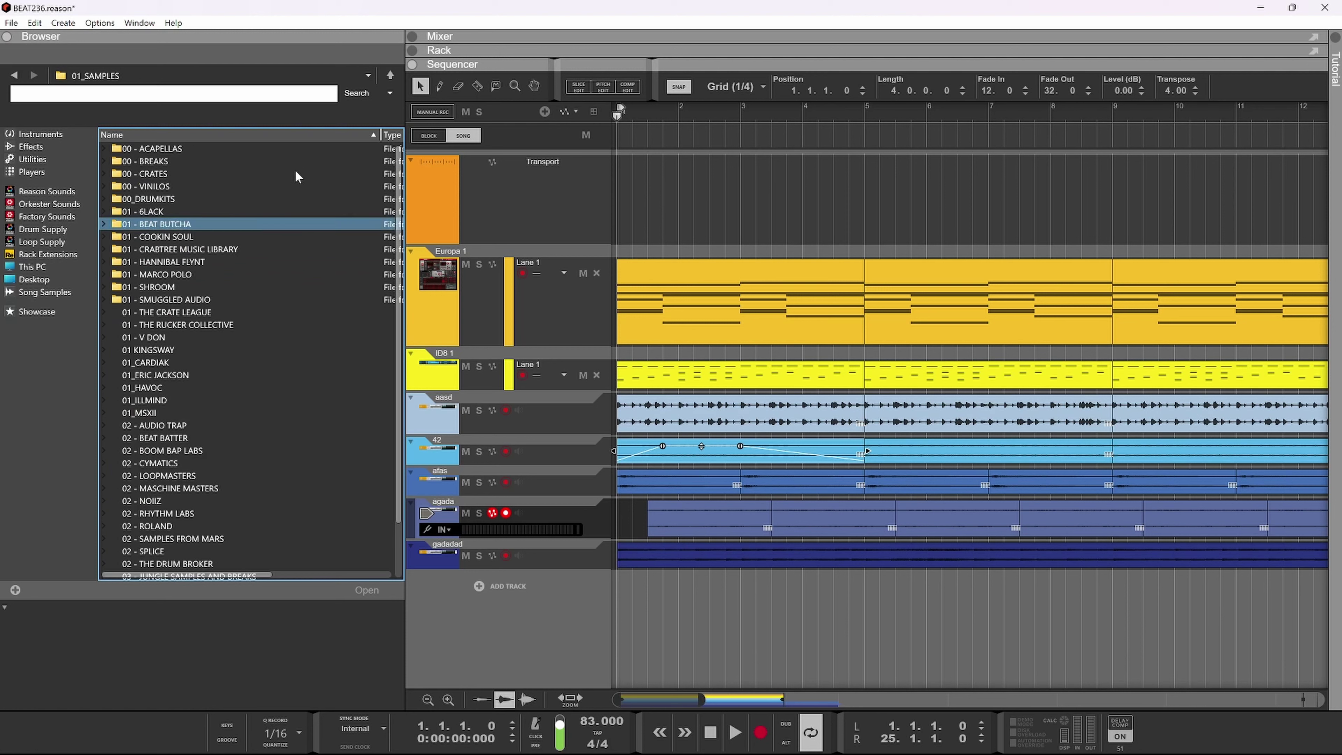
{"action": "left_click", "coordinate": [199, 226]}
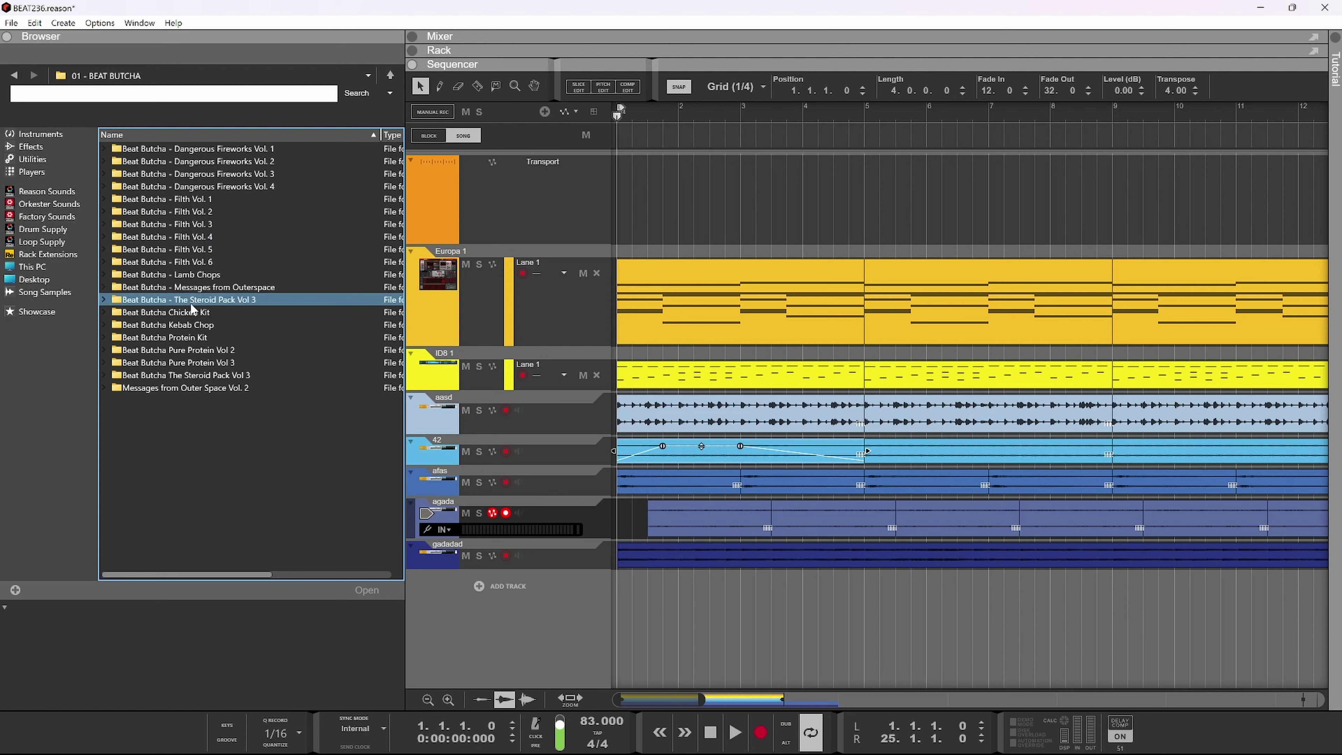
- Open the Snr folder within the One Shots of Beat Butcha - Filth Vol. 3
{"action": "left_click", "coordinate": [185, 226]}
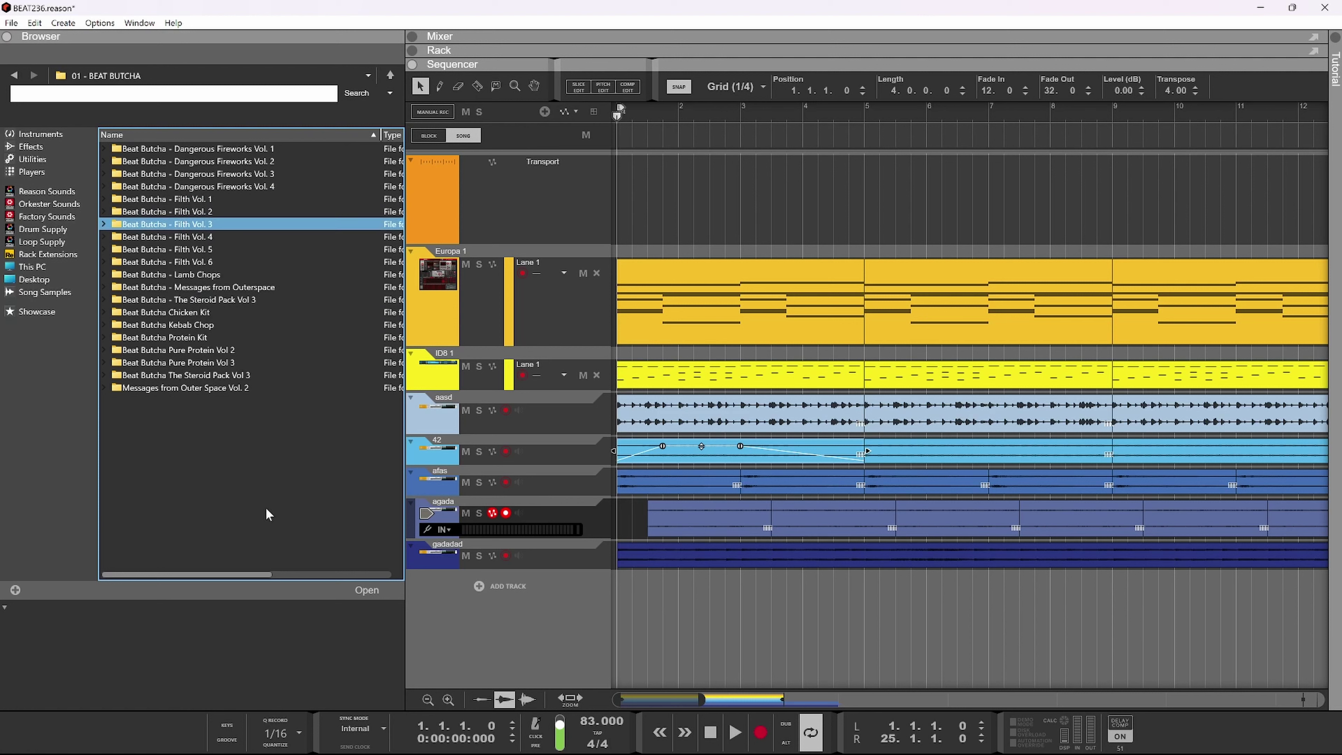
{"action": "double_click", "coordinate": [196, 224]}
{"action": "left_click", "coordinate": [165, 174]}
{"action": "double_click", "coordinate": [165, 174]}
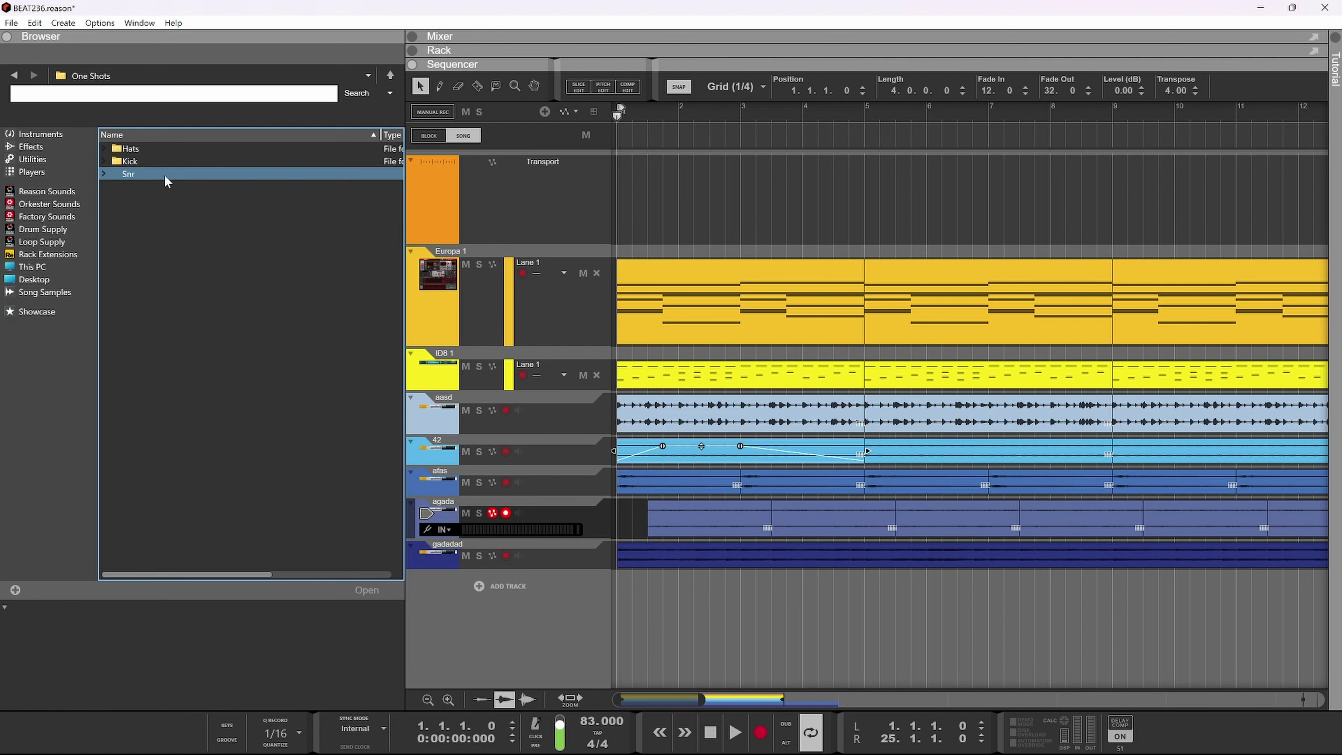
{"action": "left_click", "coordinate": [155, 173]}
{"action": "double_click", "coordinate": [155, 173]}
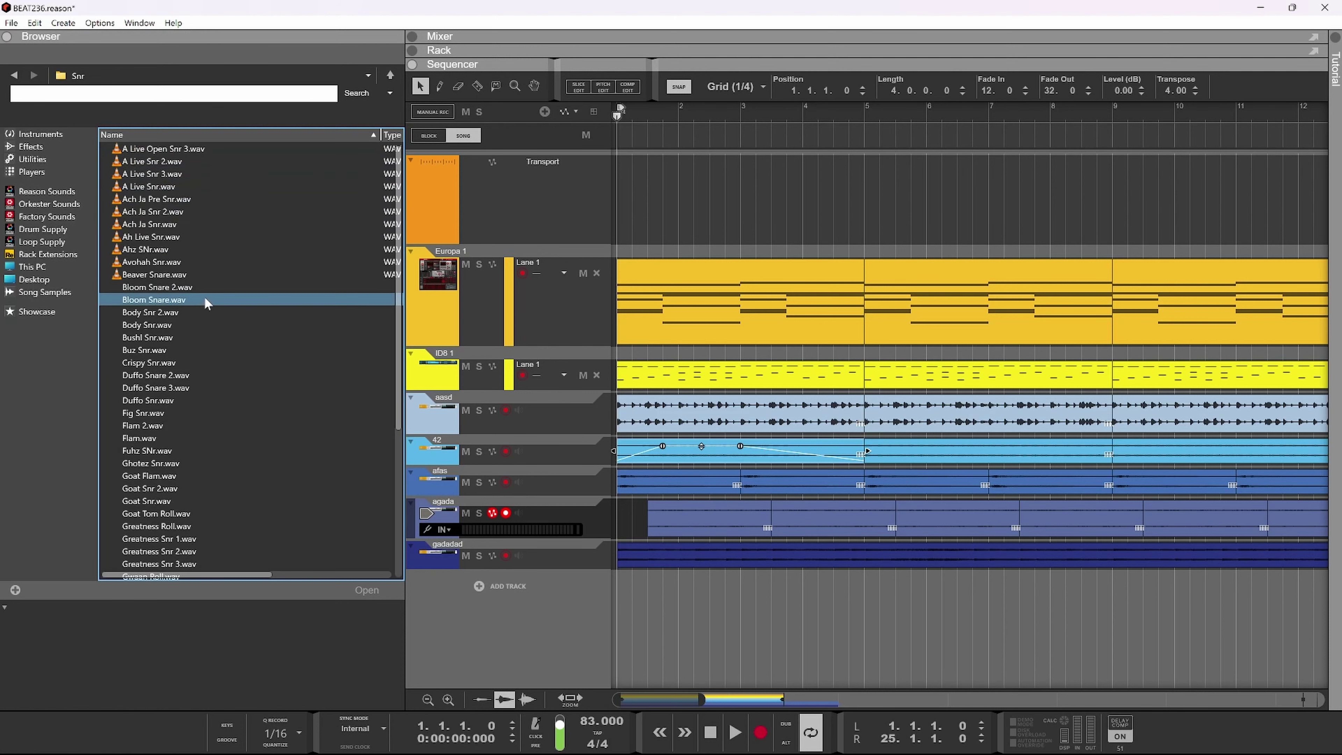
- Audition the snare one-shots in the Snr folder, from A Live Snr.wav down to Bloom Snare 2.wav
{"action": "left_click", "coordinate": [177, 225]}
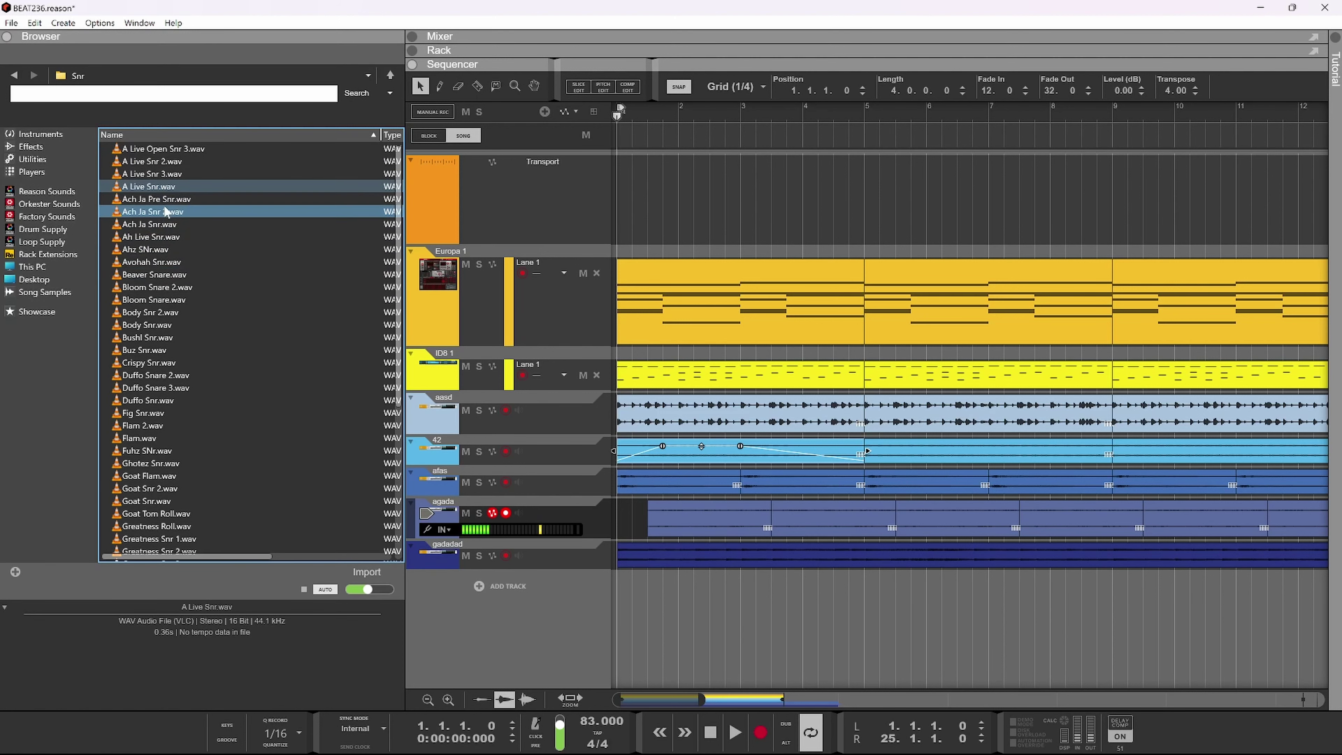
{"action": "left_click", "coordinate": [166, 211]}
{"action": "left_click", "coordinate": [164, 226]}
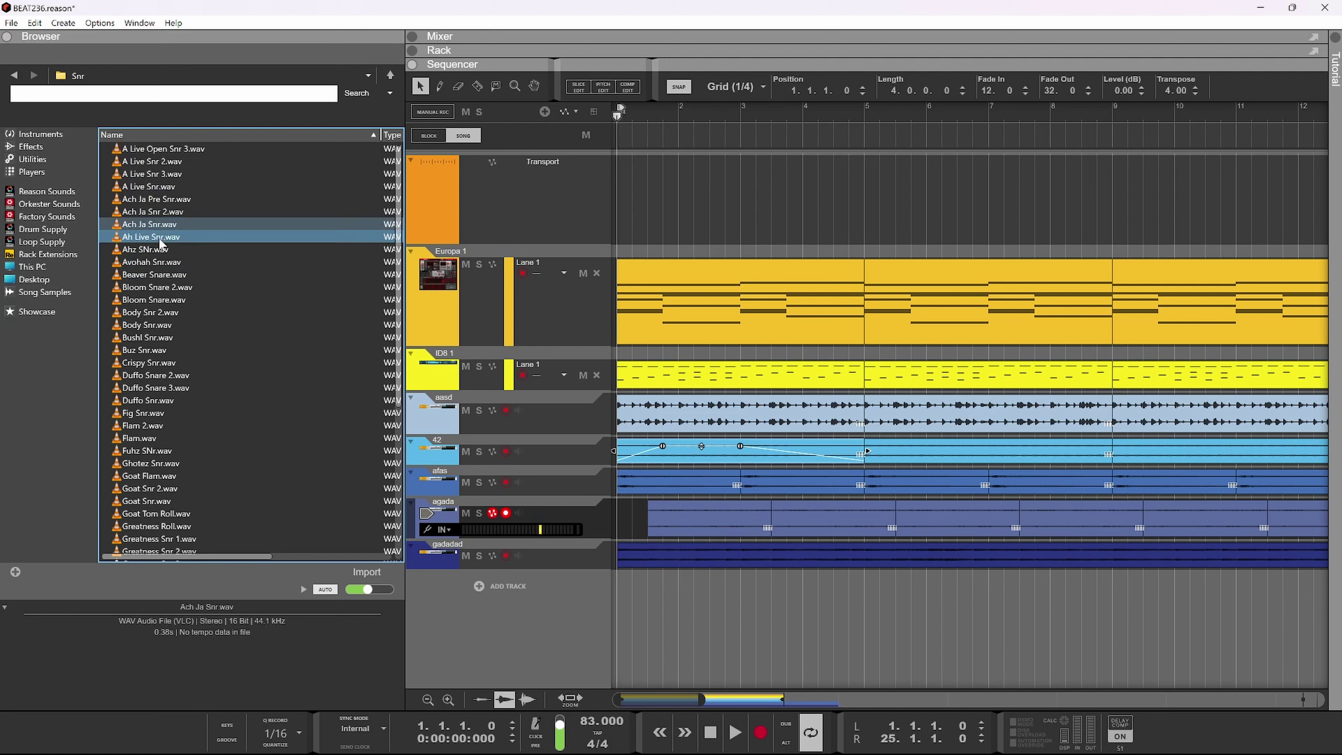
{"action": "left_click", "coordinate": [162, 238]}
{"action": "left_click", "coordinate": [160, 249]}
{"action": "left_click", "coordinate": [159, 262]}
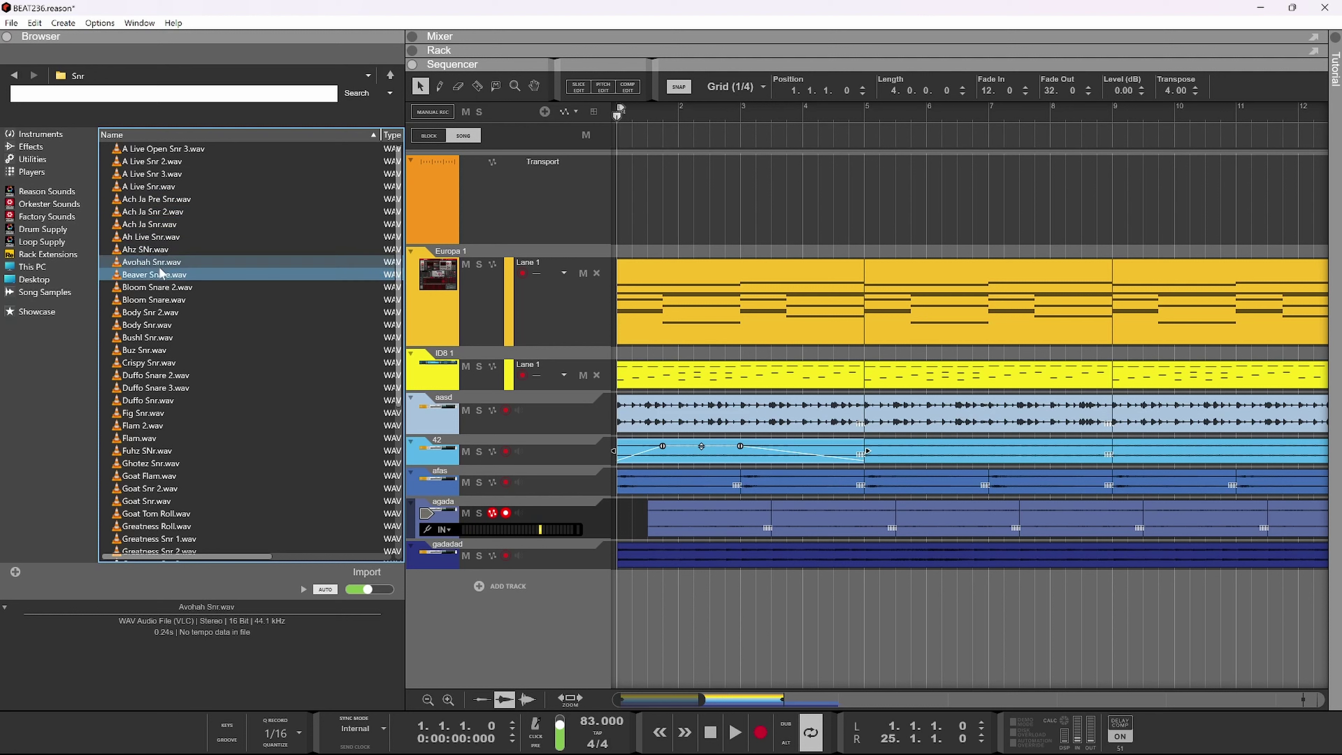
{"action": "left_click", "coordinate": [160, 275]}
{"action": "left_click", "coordinate": [158, 282]}
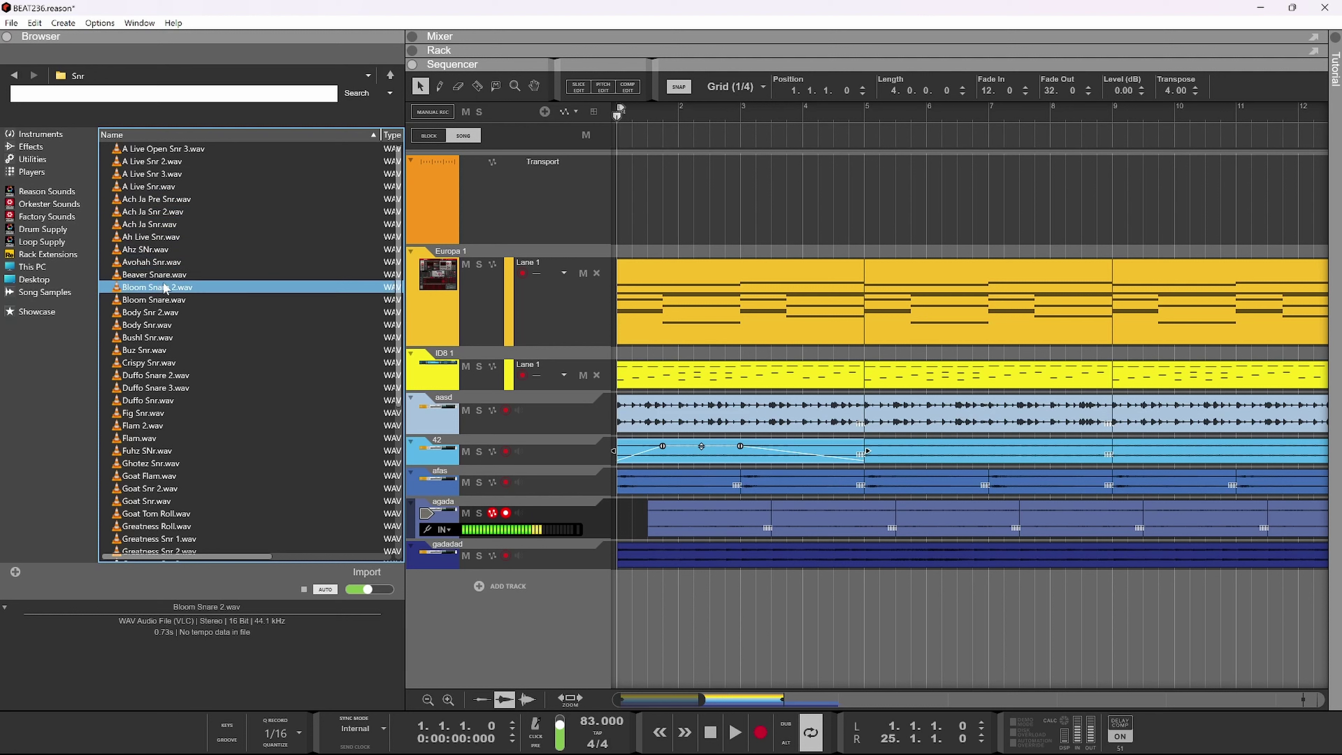
{"action": "left_click", "coordinate": [156, 253]}
{"action": "left_click", "coordinate": [159, 287]}
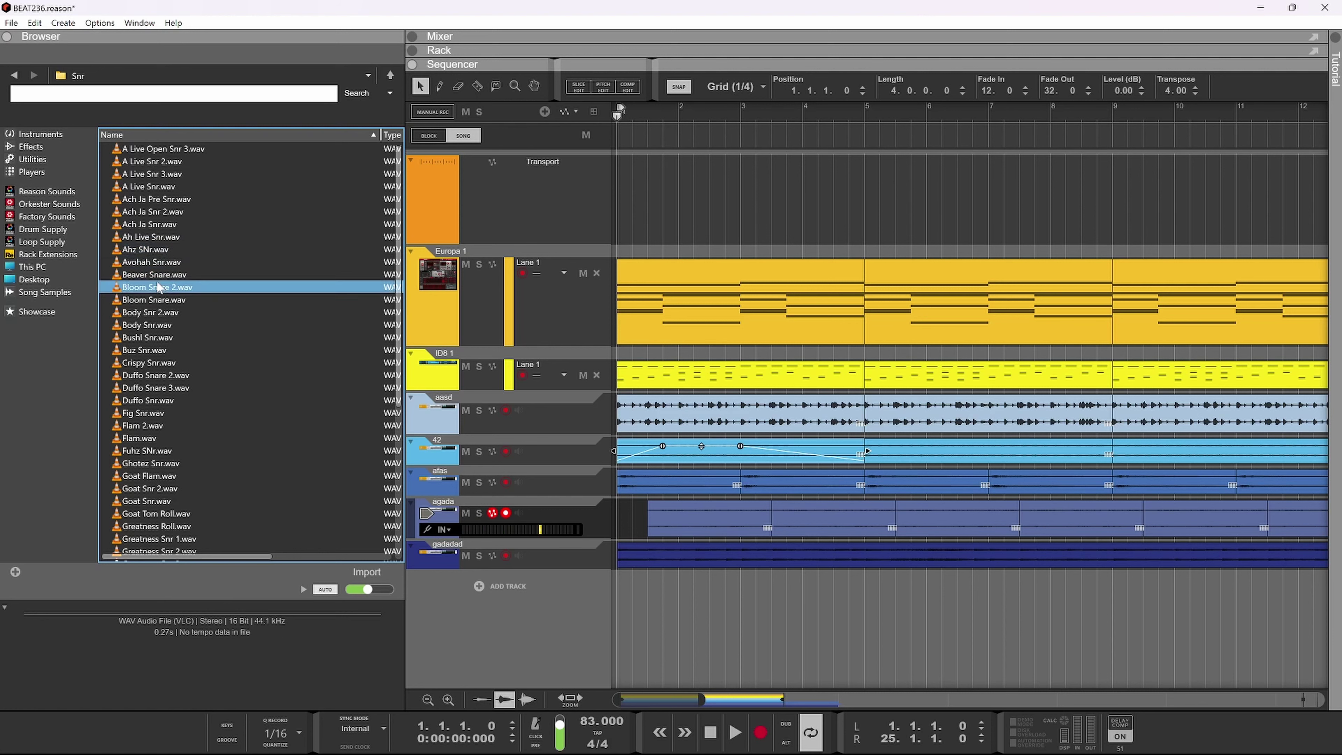
- Add Bloom Snare.wav to the sequencer as a new audio track and place its clip at position 1.2.1.0
{"action": "left_click_drag", "start_coordinate": [158, 300], "coordinate": [650, 625]}
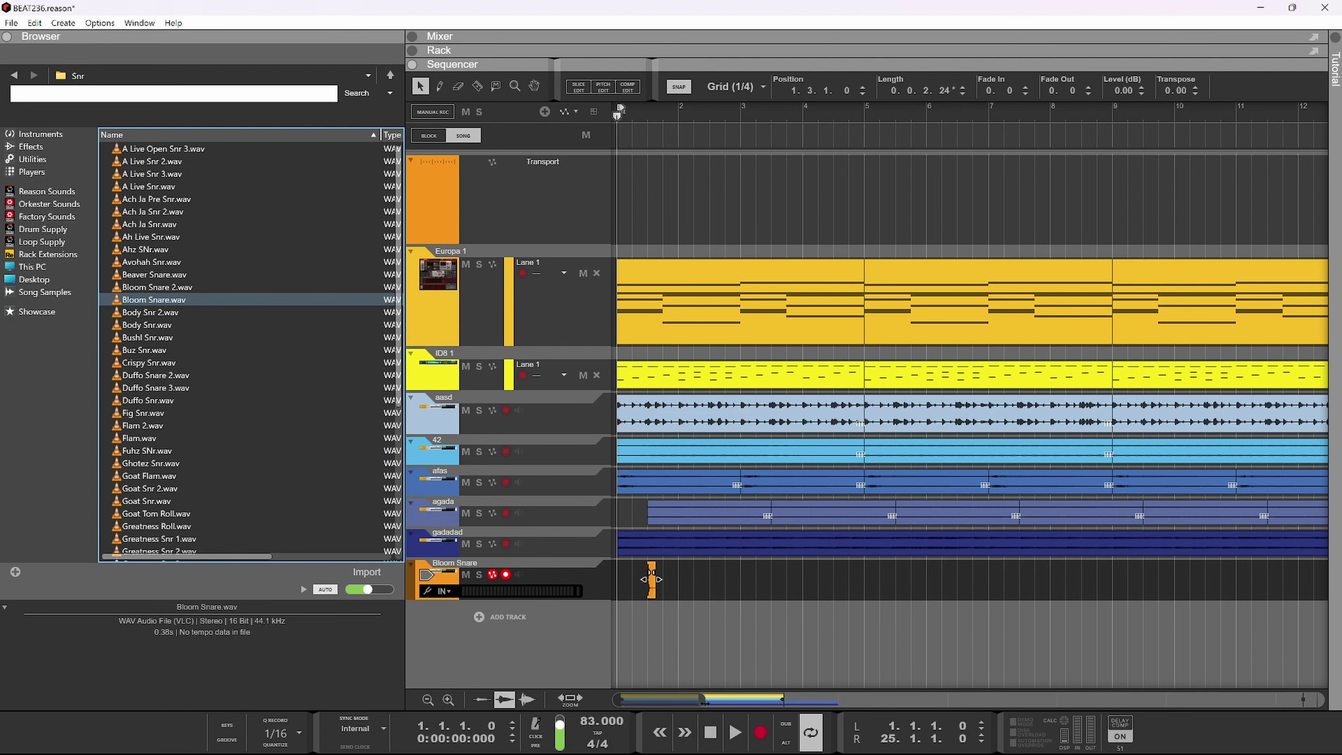
{"action": "scroll", "coordinate": [651, 578], "scroll_direction": "up", "scroll_amount": 5}
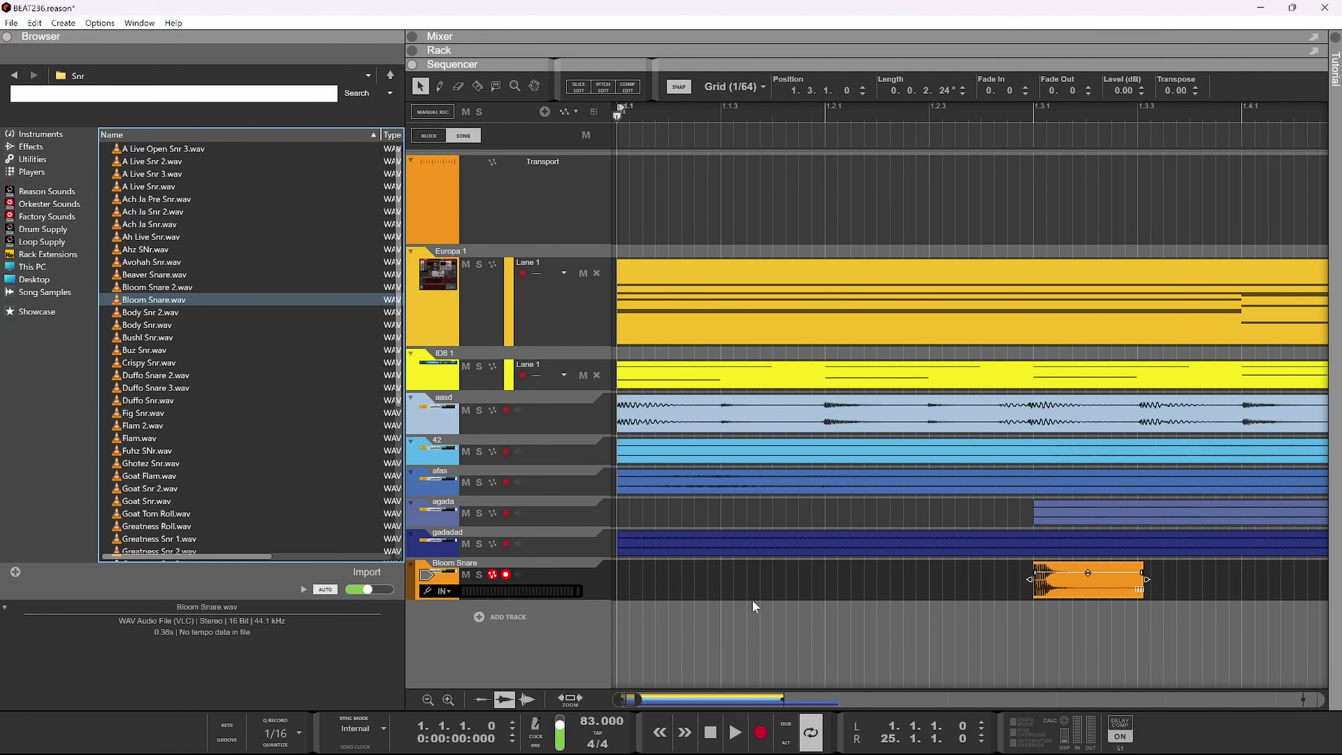
{"action": "left_click_drag", "start_coordinate": [1072, 593], "coordinate": [864, 597]}
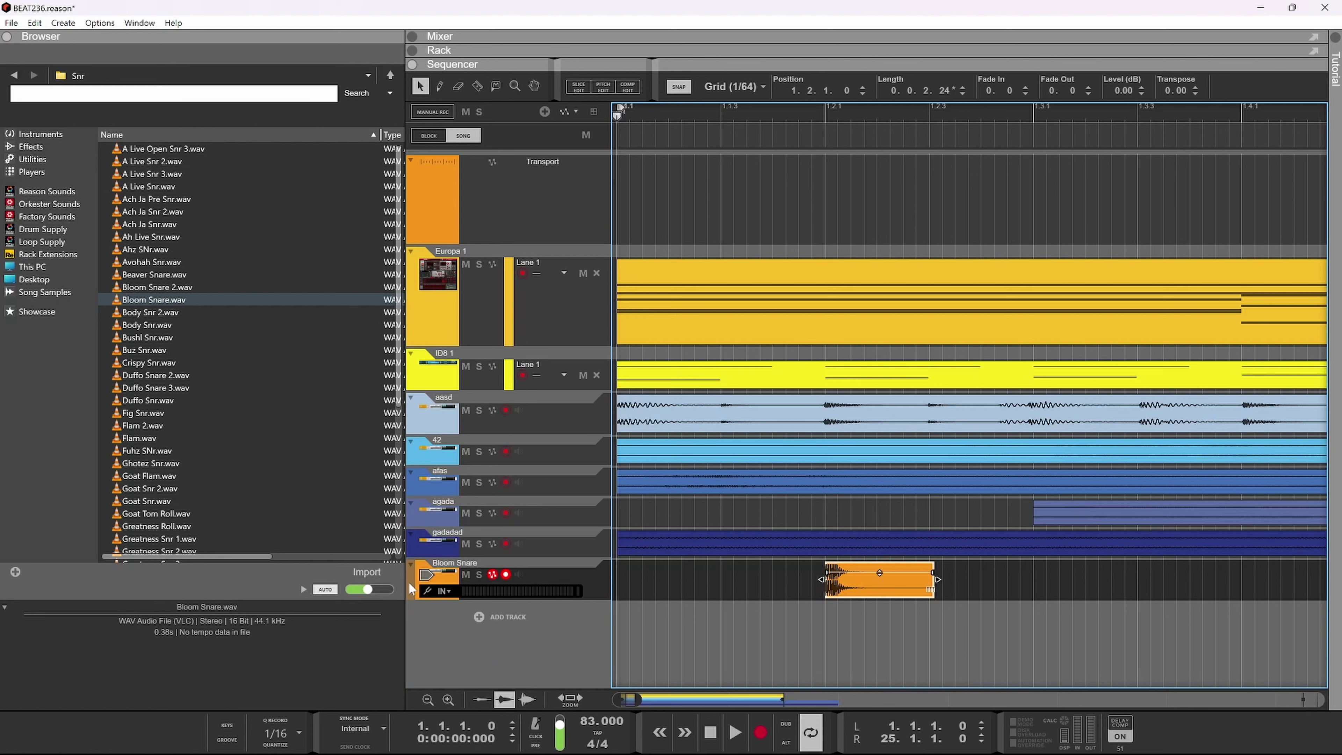
- Move the Bloom Snare track directly below the aasd drum track and enlarge the tracks to compare their waveforms
{"action": "left_click_drag", "start_coordinate": [411, 588], "coordinate": [421, 441]}
{"action": "scroll", "coordinate": [787, 442], "scroll_direction": "up", "scroll_amount": 2}
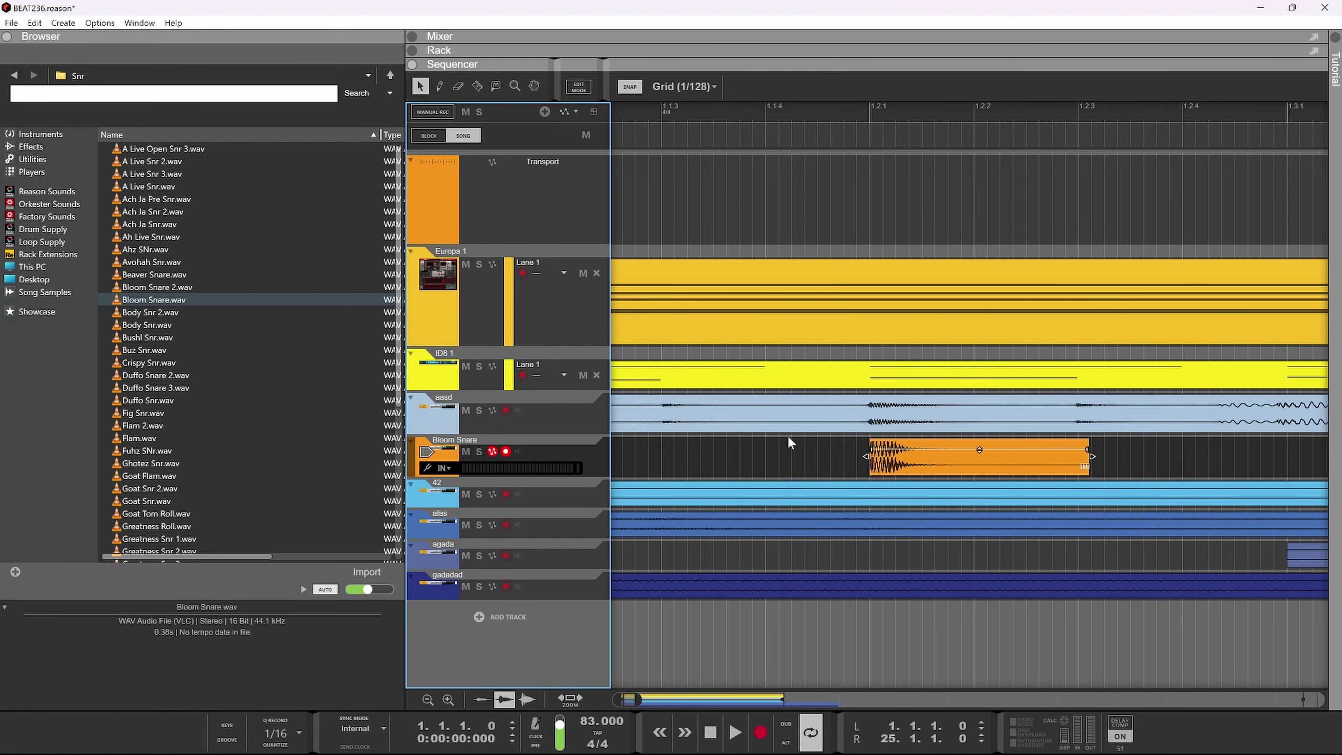
{"action": "scroll", "coordinate": [788, 434], "scroll_direction": "up", "scroll_amount": 3}
{"action": "scroll", "coordinate": [899, 457], "scroll_direction": "down", "scroll_amount": 3}
{"action": "scroll", "coordinate": [824, 425], "scroll_direction": "down", "scroll_amount": 2}
{"action": "scroll", "coordinate": [839, 464], "scroll_direction": "up", "scroll_amount": 3}
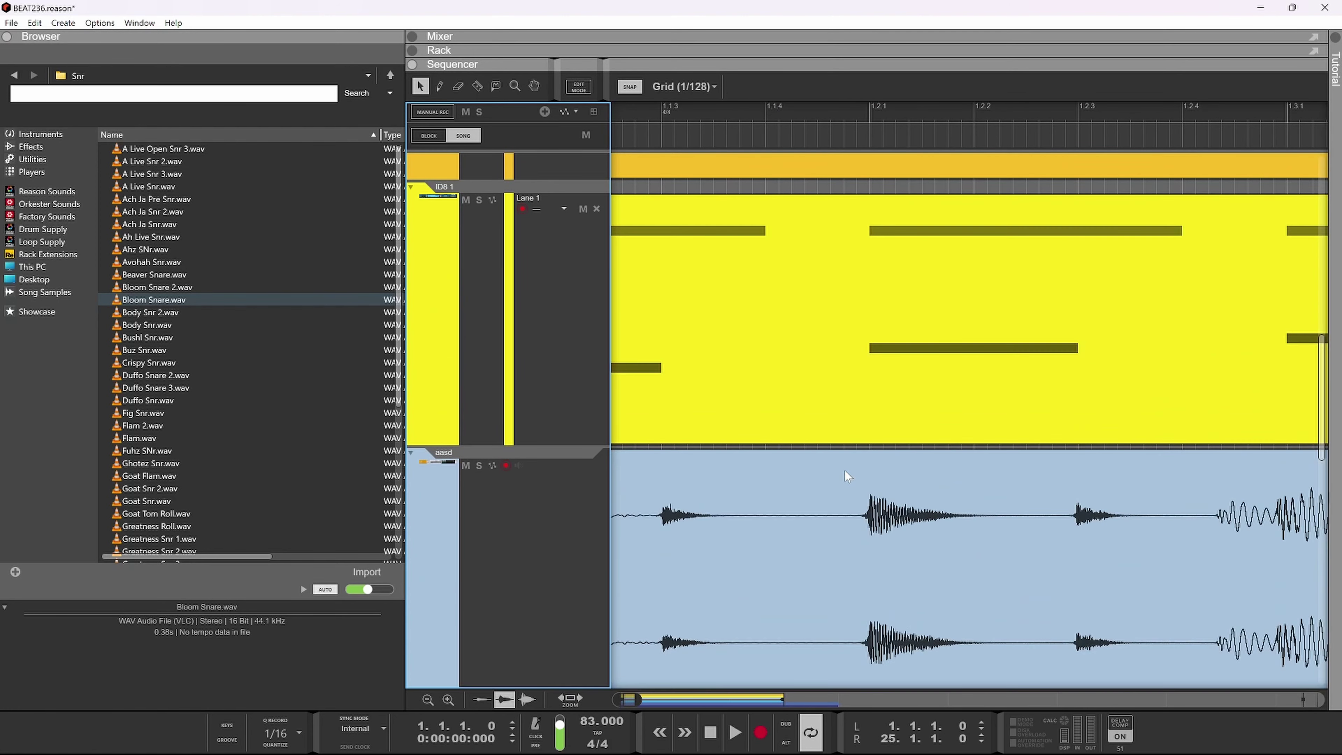
{"action": "scroll", "coordinate": [845, 471], "scroll_direction": "down", "scroll_amount": 3}
- Play the passage from just before beat 1.2 several times to hear the Bloom Snare against the aasd drums
{"action": "left_click", "coordinate": [803, 125]}
{"action": "key", "text": "space"}
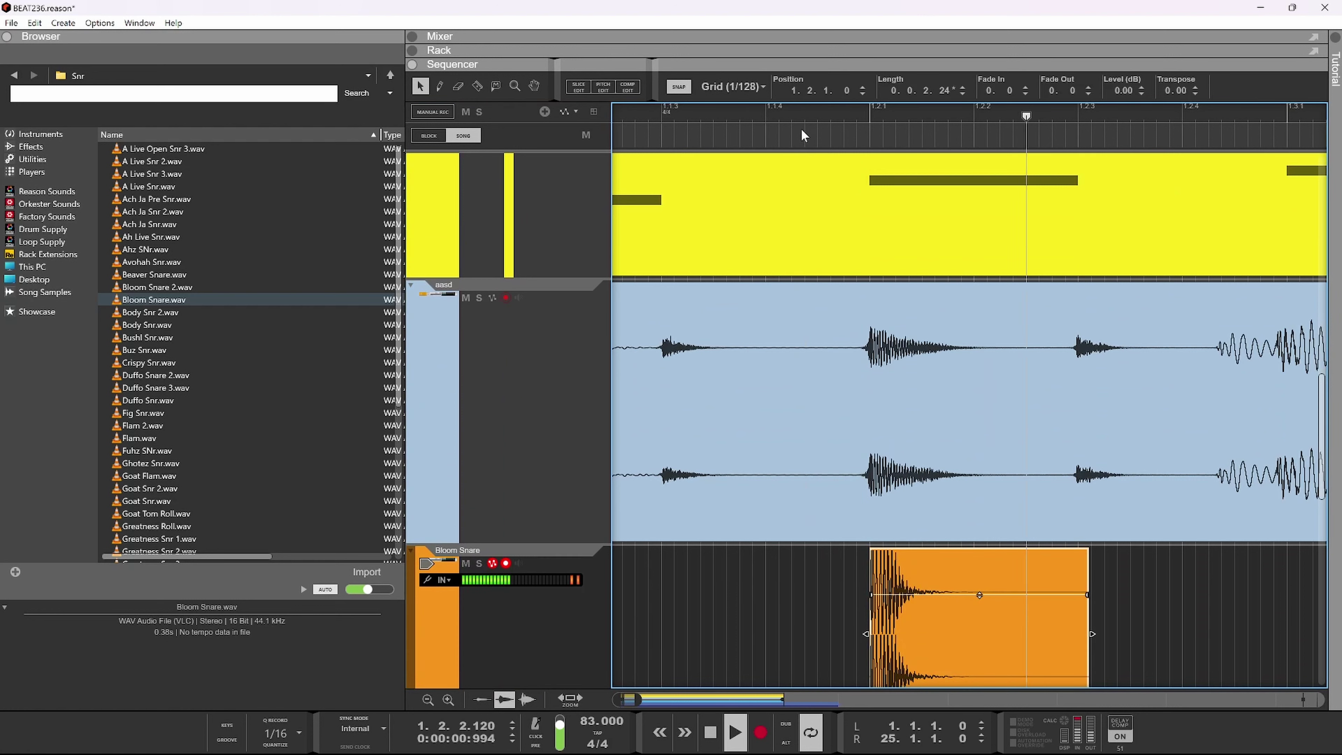
{"action": "key", "text": "space"}
{"action": "key", "text": "space"}
{"action": "key", "text": "space"}
{"action": "key", "text": "space"}
{"action": "key", "text": "space"}
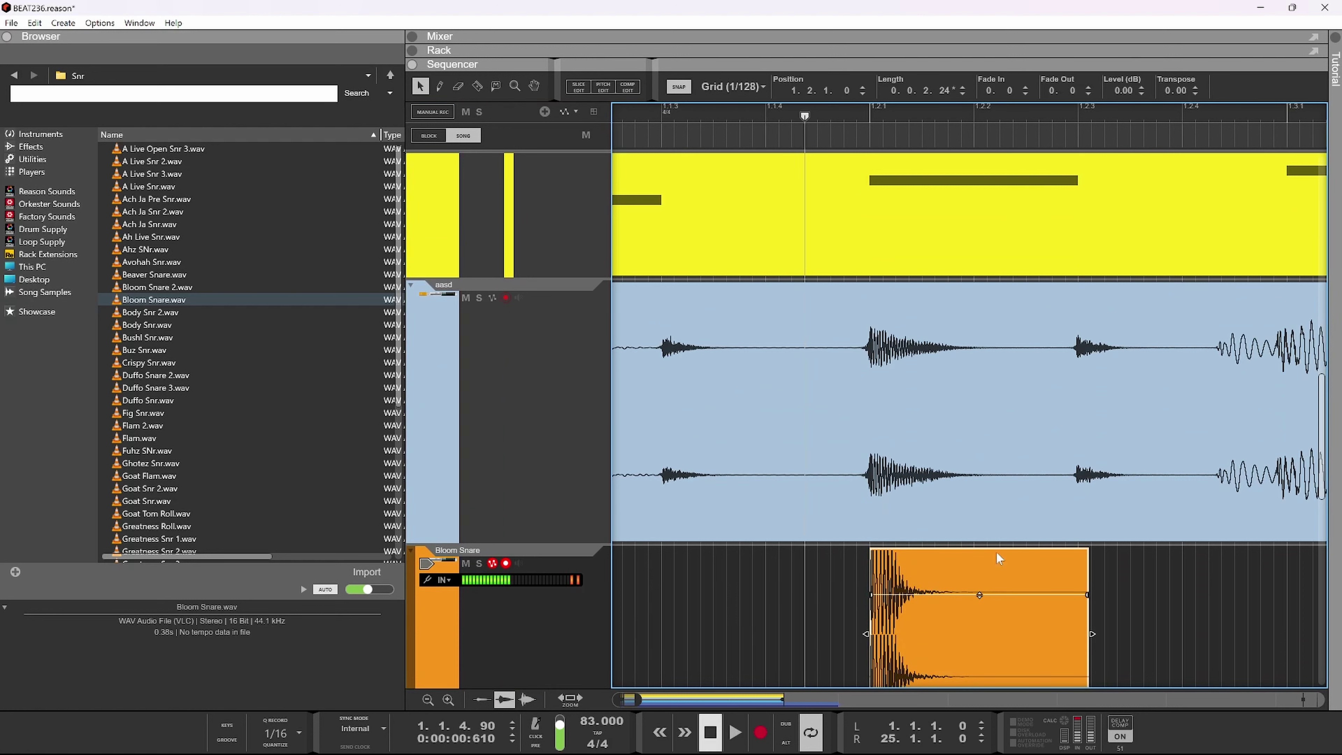
- Lower the Bloom Snare clip's level to -5.08 dB and play it back with the drums
{"action": "mouse_move", "coordinate": [979, 596]}
{"action": "left_mouse_down"}
{"action": "mouse_move", "coordinate": [979, 634]}
{"action": "mouse_move", "coordinate": [982, 620]}
{"action": "left_mouse_up"}
{"action": "key", "text": "space"}
{"action": "key", "text": "space"}
{"action": "key", "text": "space"}
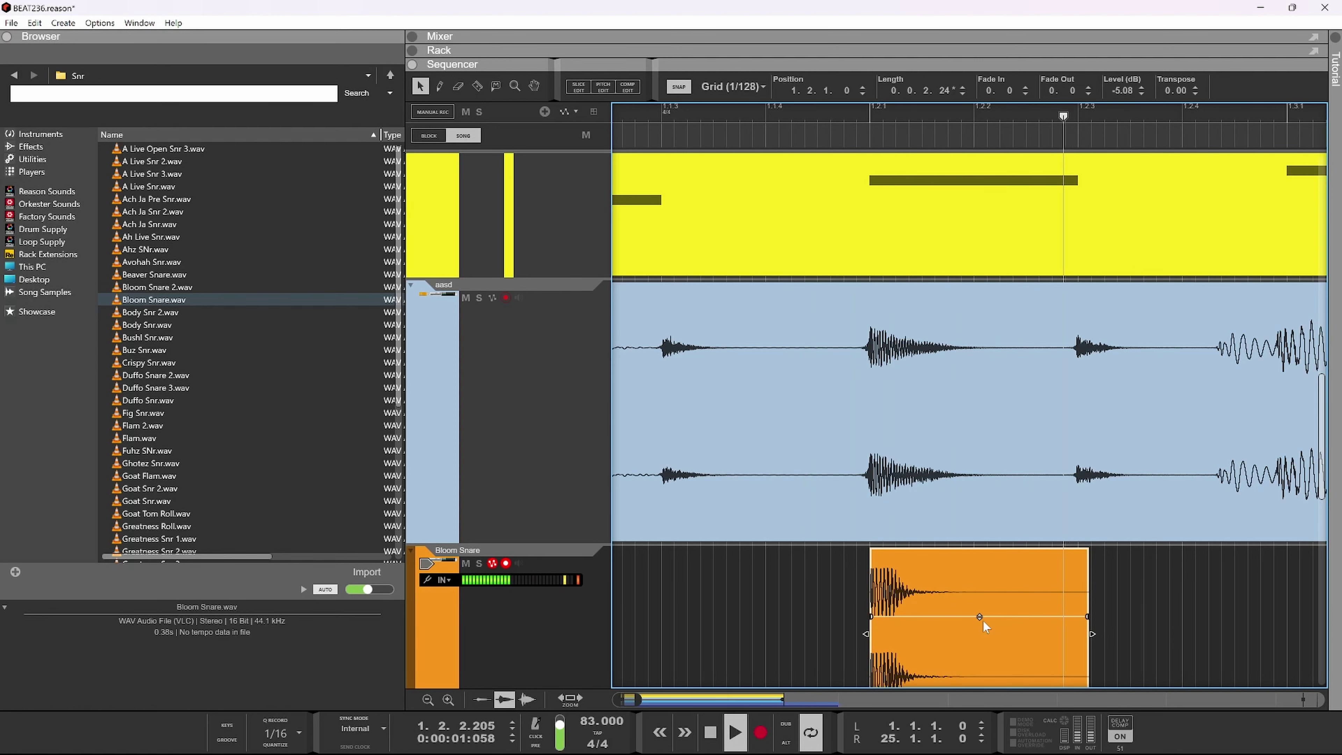
{"action": "key", "text": "space"}
- Set the Bloom Snare clip's level to -13.10 dB and check the blend with playback
{"action": "scroll", "coordinate": [918, 601], "scroll_direction": "down", "scroll_amount": 4}
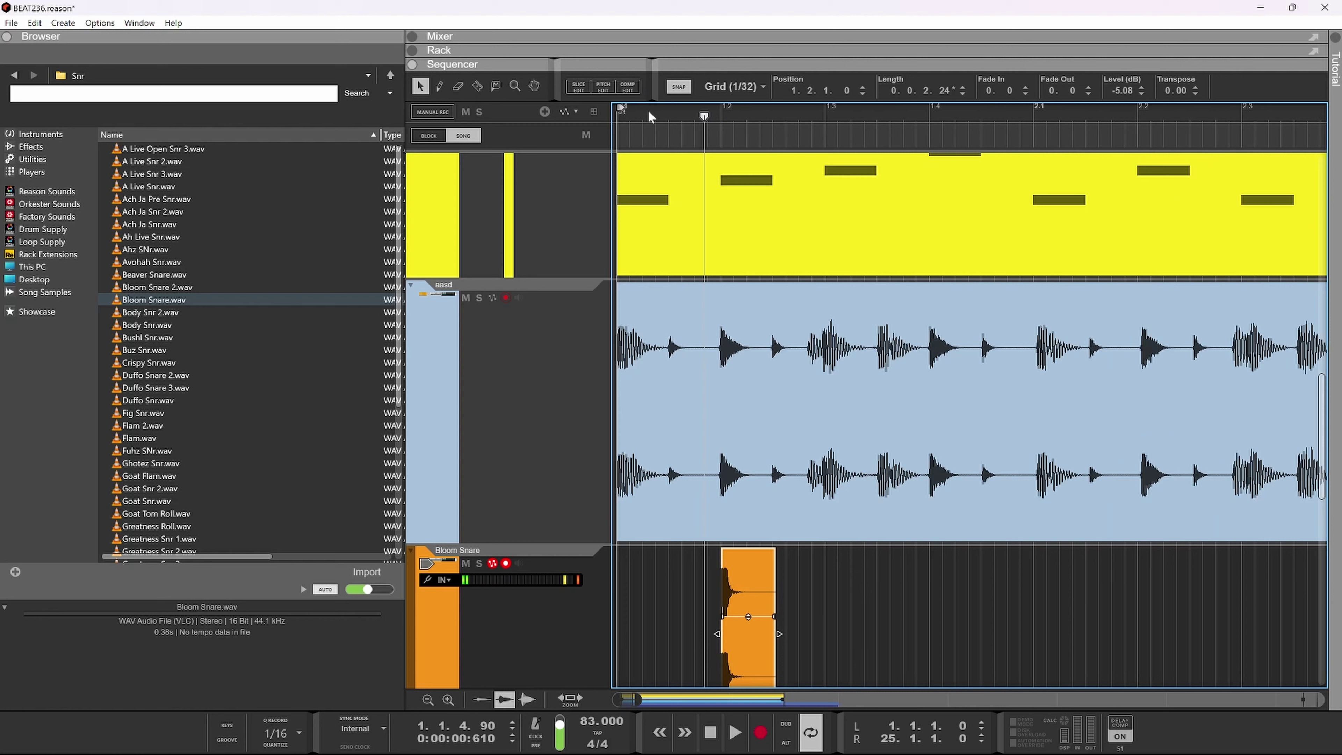
{"action": "key", "text": "space"}
{"action": "key", "text": "space"}
{"action": "left_click_drag", "start_coordinate": [748, 617], "coordinate": [748, 643]}
{"action": "key", "text": "space"}
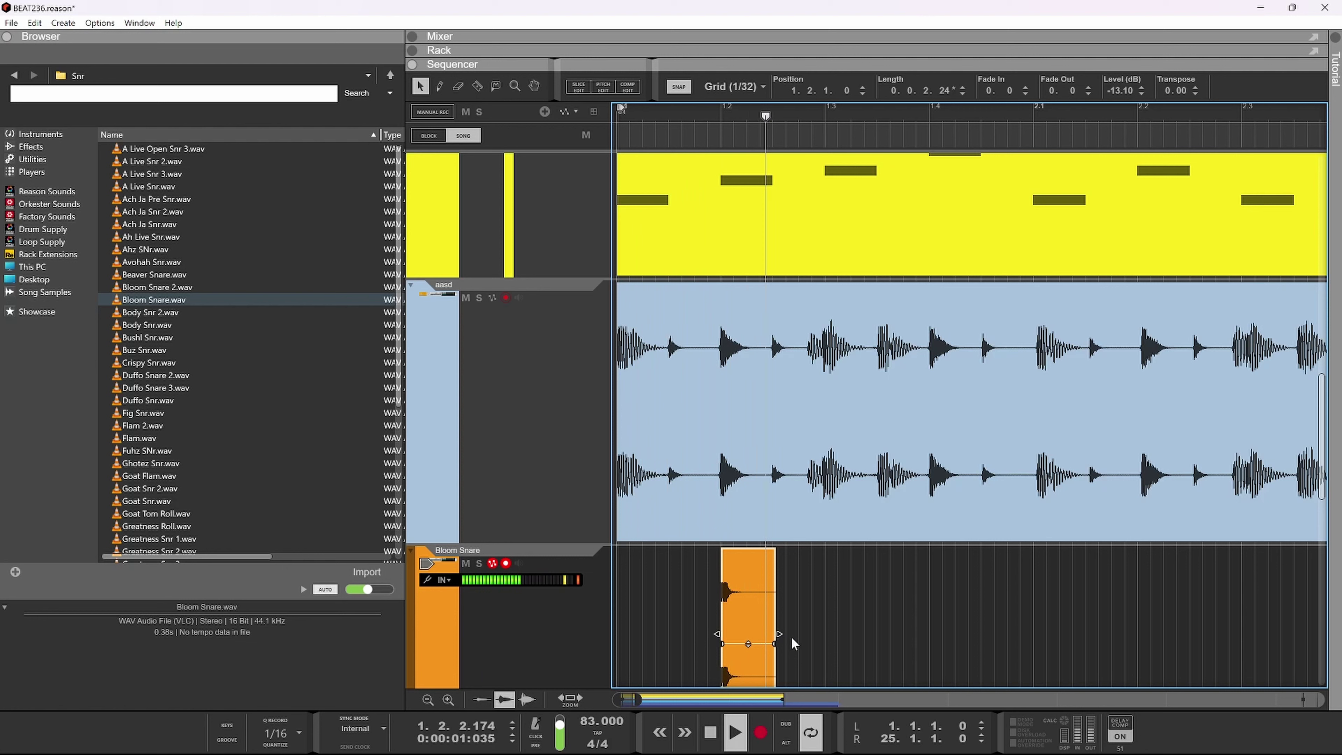
{"action": "key", "text": "space"}
{"action": "key", "text": "space"}
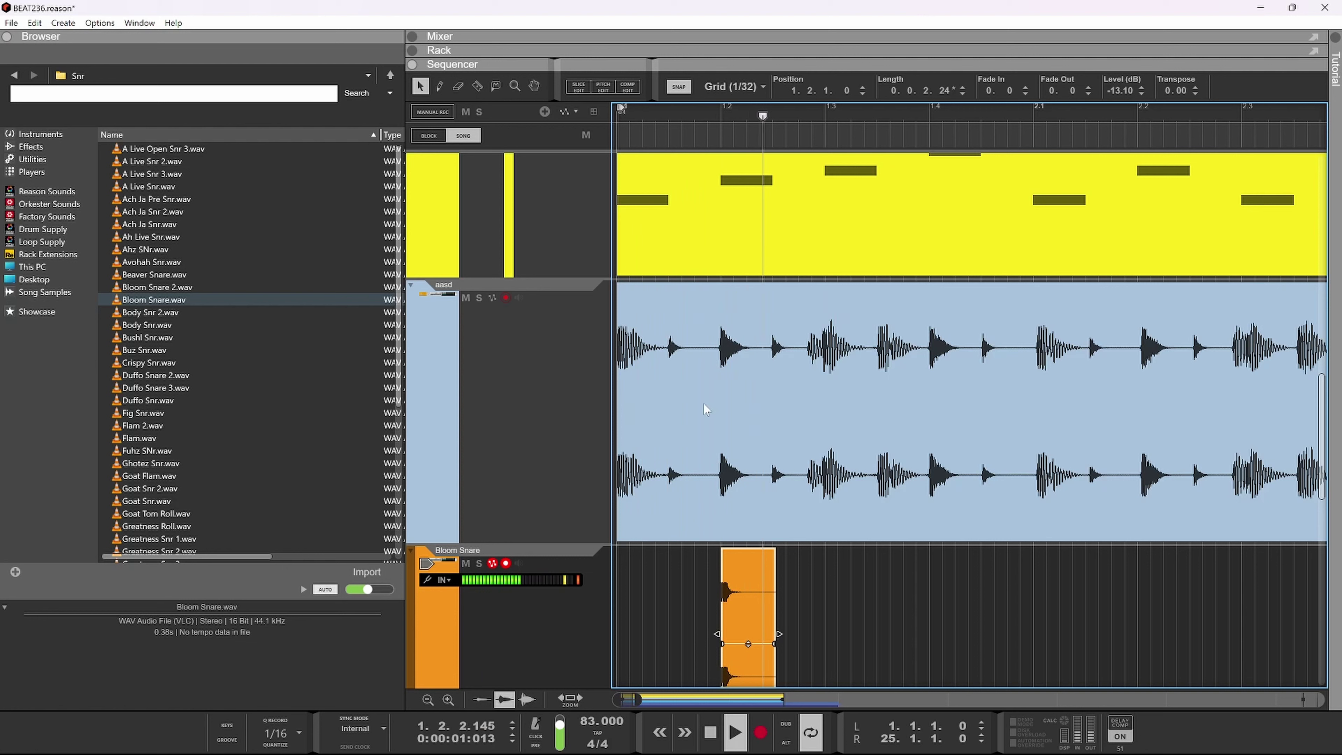
- Stop playback and cut the aasd clip around the hit at 1.2.1.0 to isolate a piece of length 0.0.2.0
{"action": "key", "text": "space"}
{"action": "left_click_drag", "start_coordinate": [723, 313], "coordinate": [775, 340]}
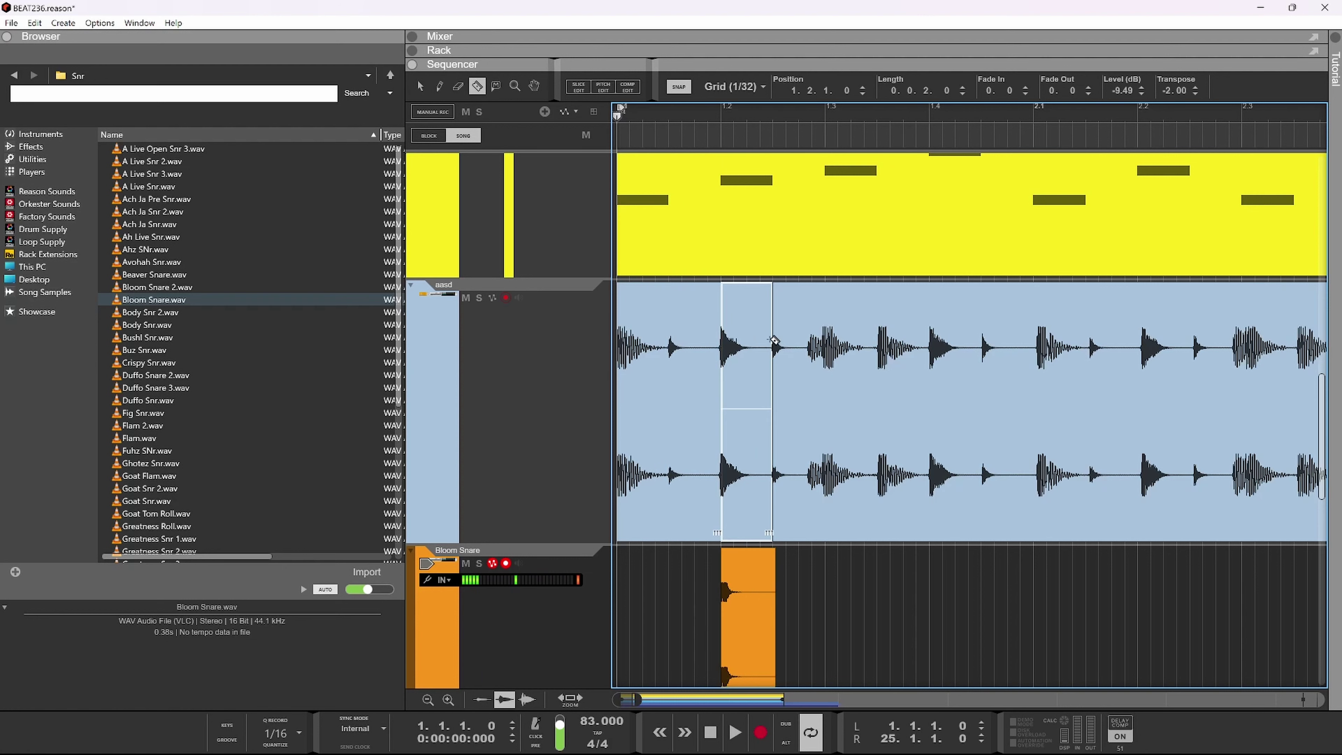
- Try deleting the isolated aasd hit at 1.2.1.0, play the result, and undo the deletion
{"action": "key", "text": "Delete"}
{"action": "key", "text": "space"}
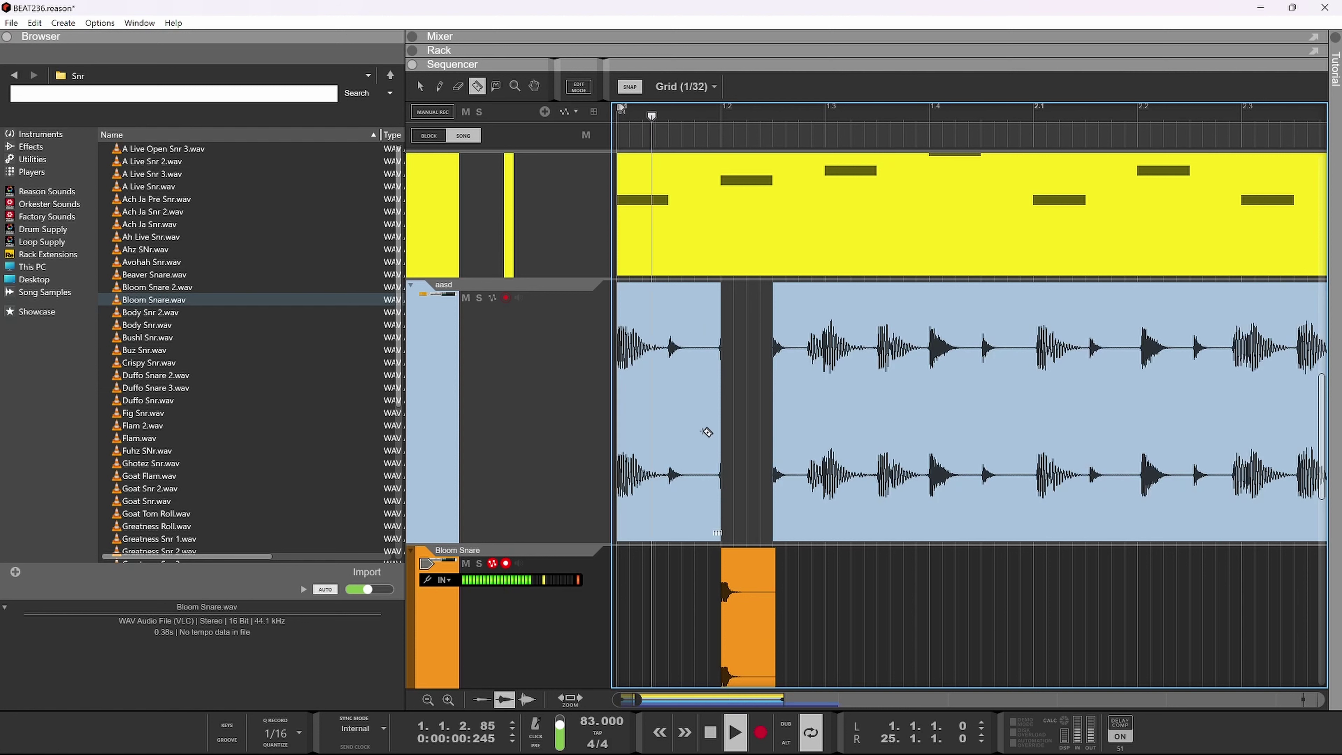
{"action": "key", "text": "space"}
{"action": "key", "text": "ctrl+z"}
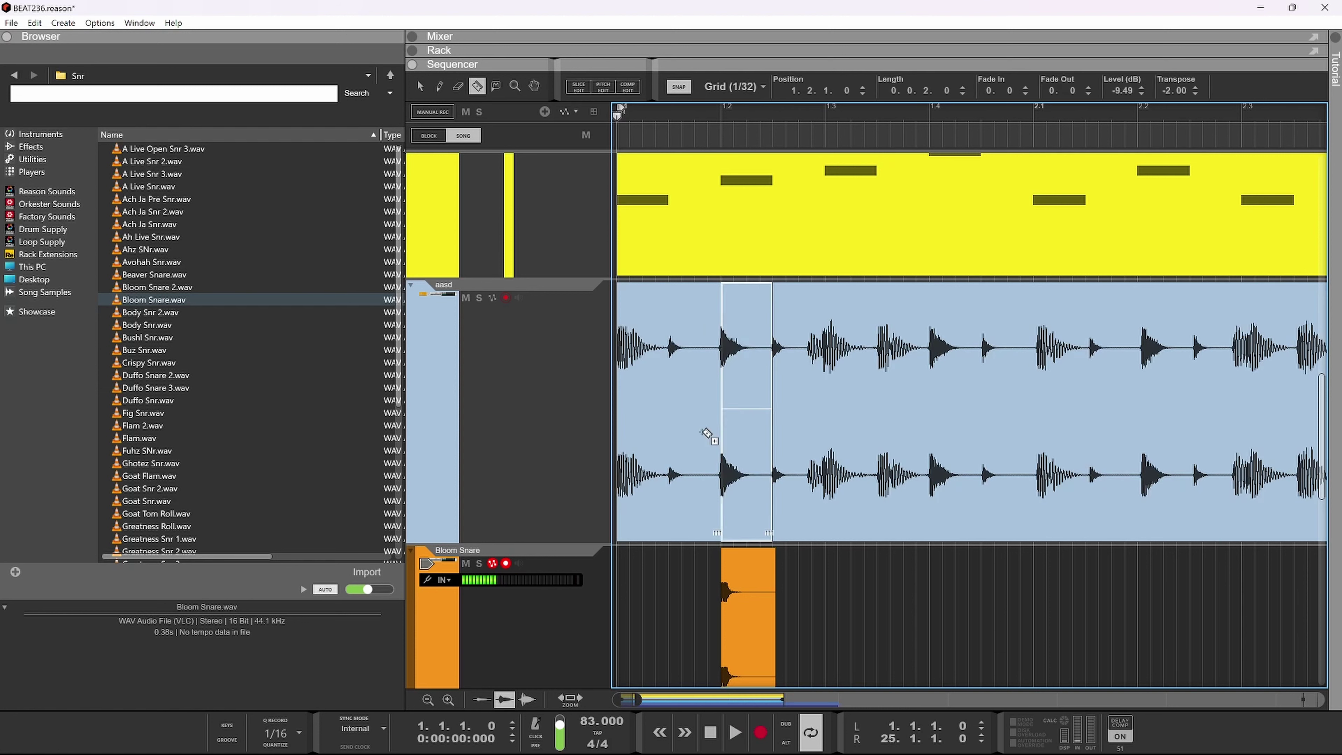
{"action": "key", "text": "space"}
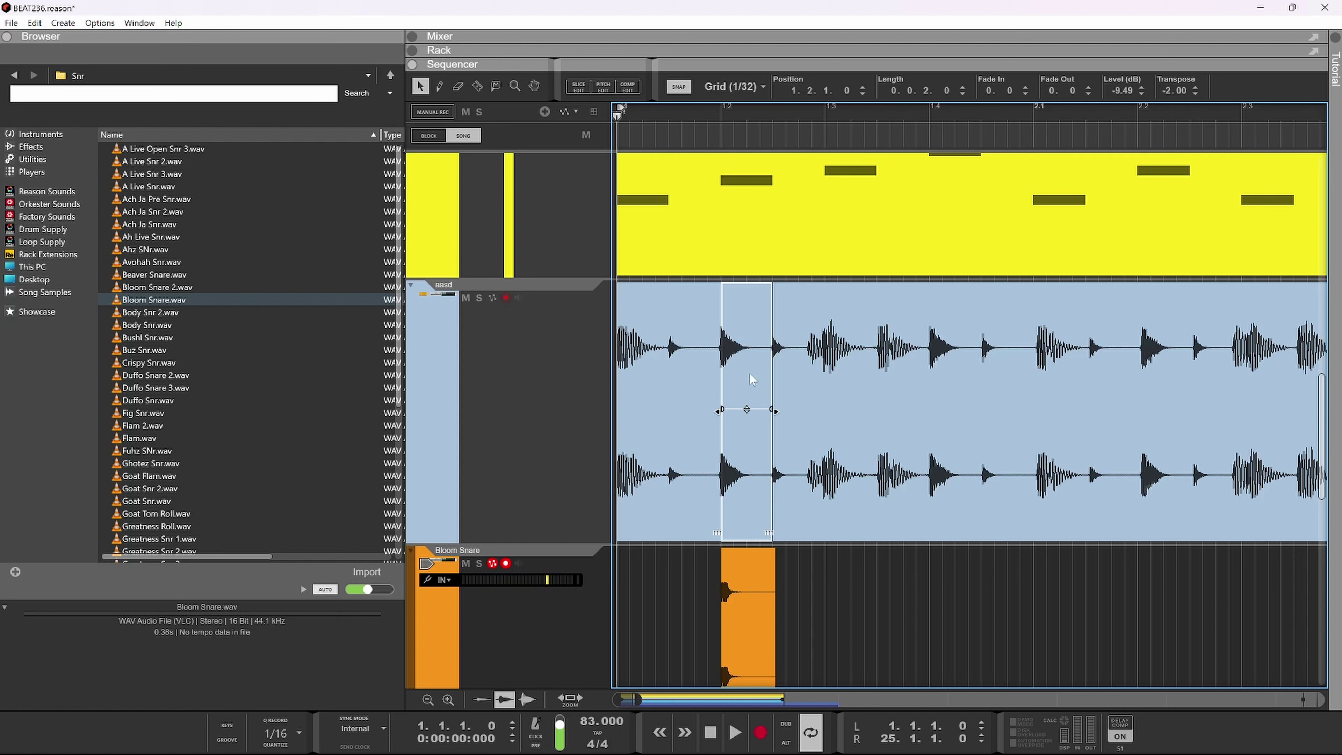
- Give the isolated aasd piece at 1.2.1.0 a fade-out of 2.0 across its full length and play it back
{"action": "left_click_drag", "start_coordinate": [745, 408], "coordinate": [722, 409]}
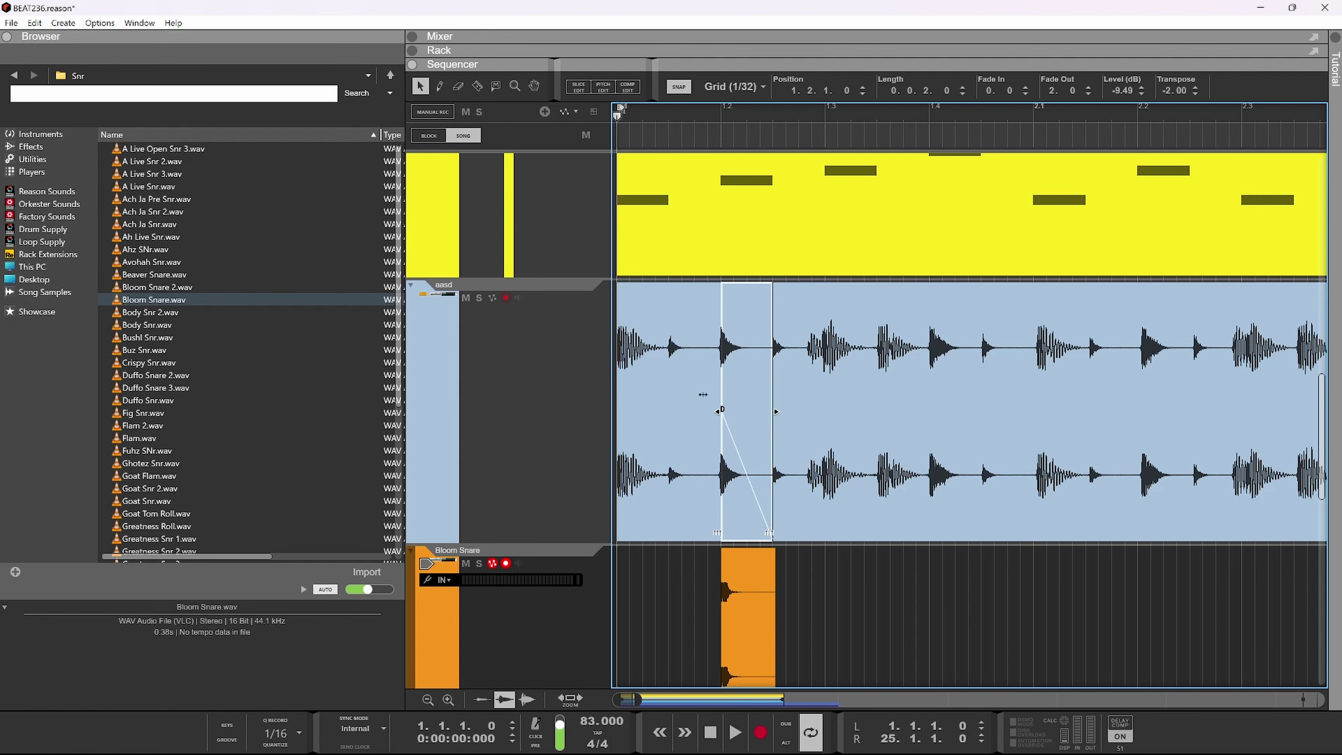
{"action": "key", "text": "space"}
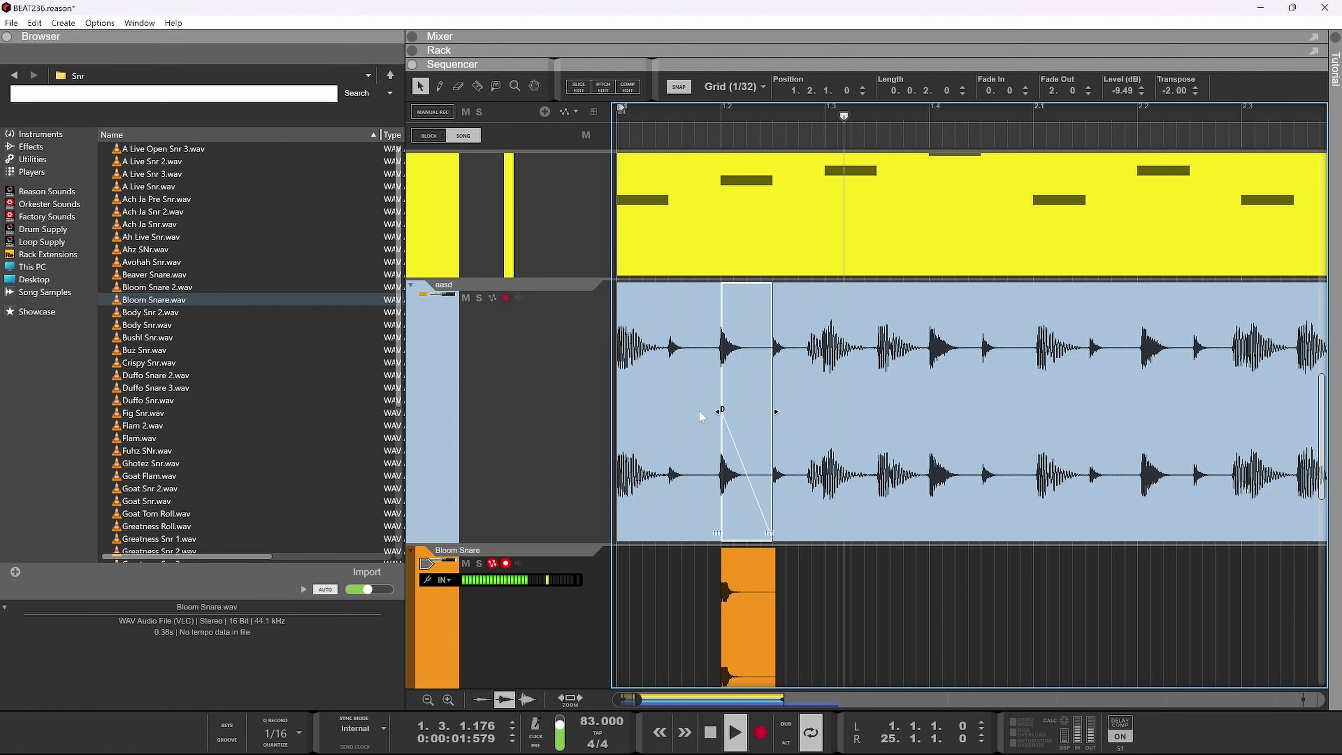
{"action": "key", "text": "space"}
- Copy the Bloom Snare clip to position 1.4.1.0 and play the beat from the start to check it
{"action": "scroll", "coordinate": [793, 529], "scroll_direction": "down", "scroll_amount": 2}
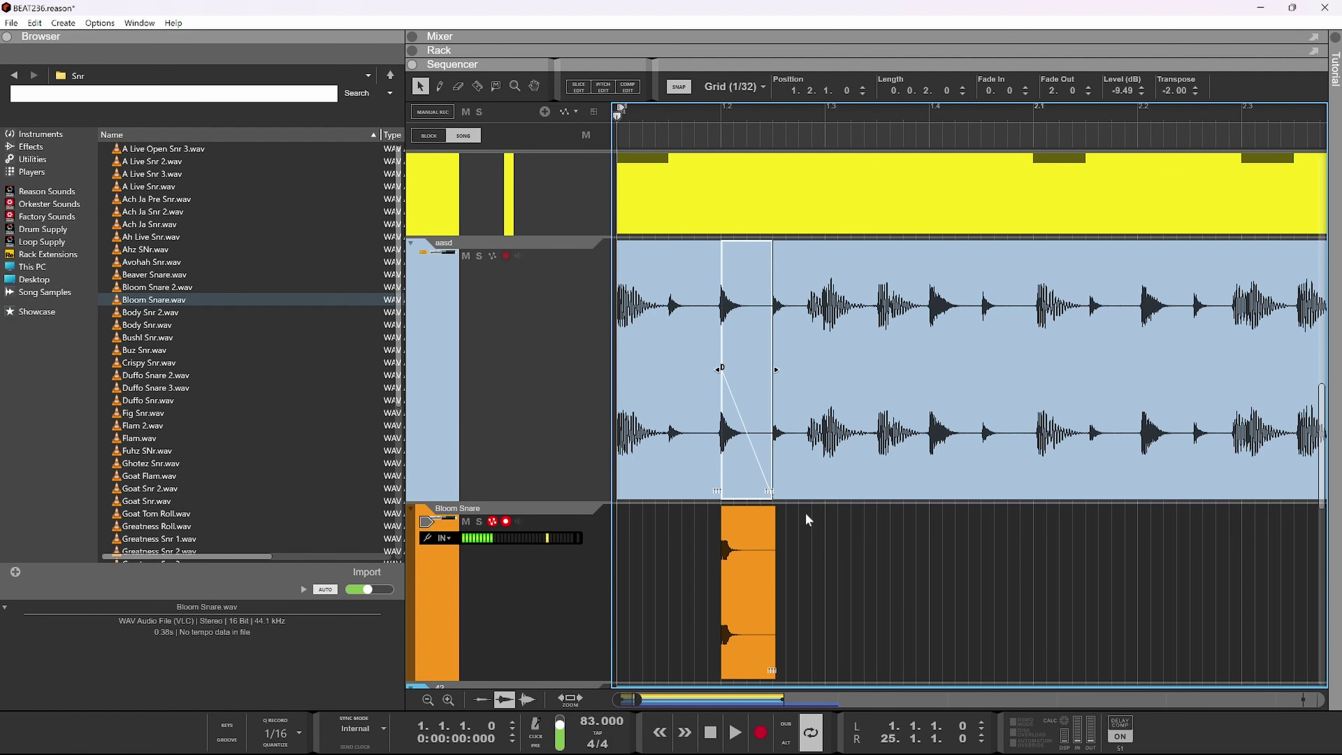
{"action": "left_click_drag", "start_coordinate": [727, 596], "coordinate": [948, 586]}
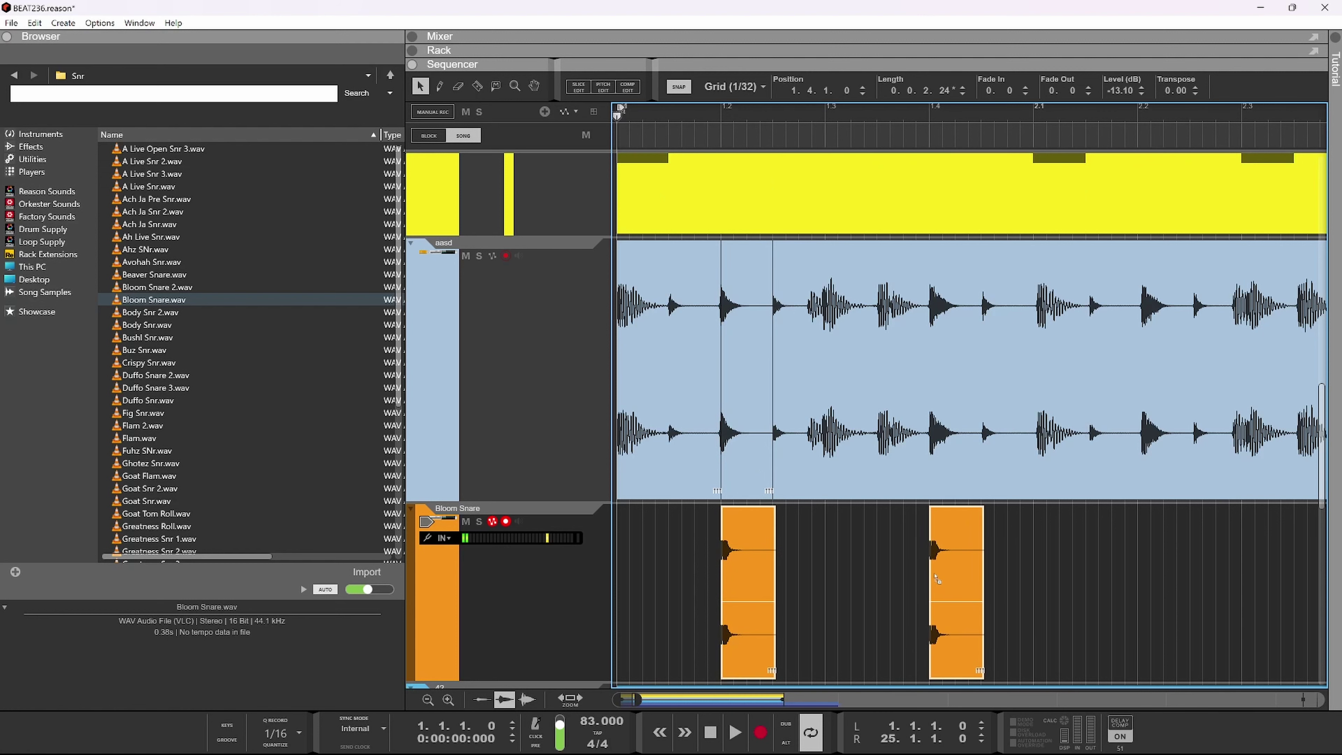
{"action": "key", "text": "space"}
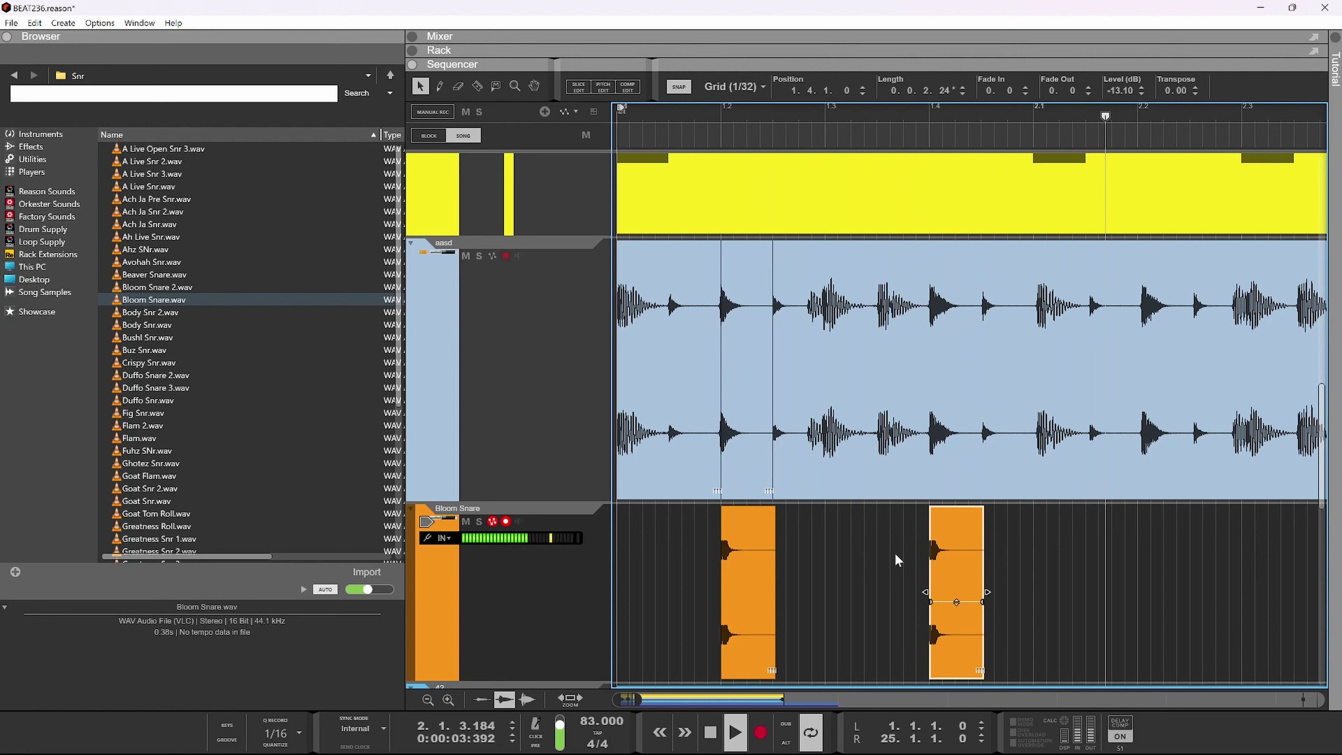
{"action": "key", "text": "space"}
{"action": "scroll", "coordinate": [867, 548], "scroll_direction": "down", "scroll_amount": 2}
{"action": "key", "text": "space"}
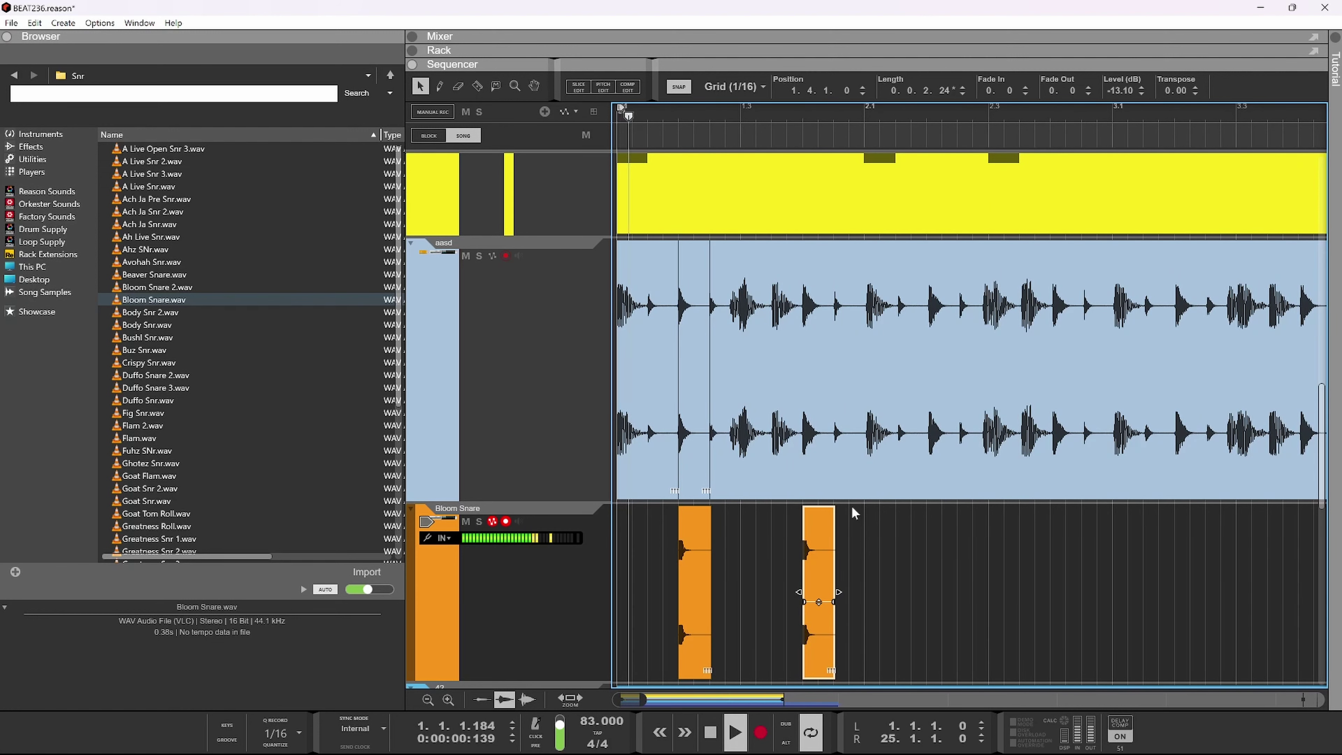
{"action": "key", "text": "space"}
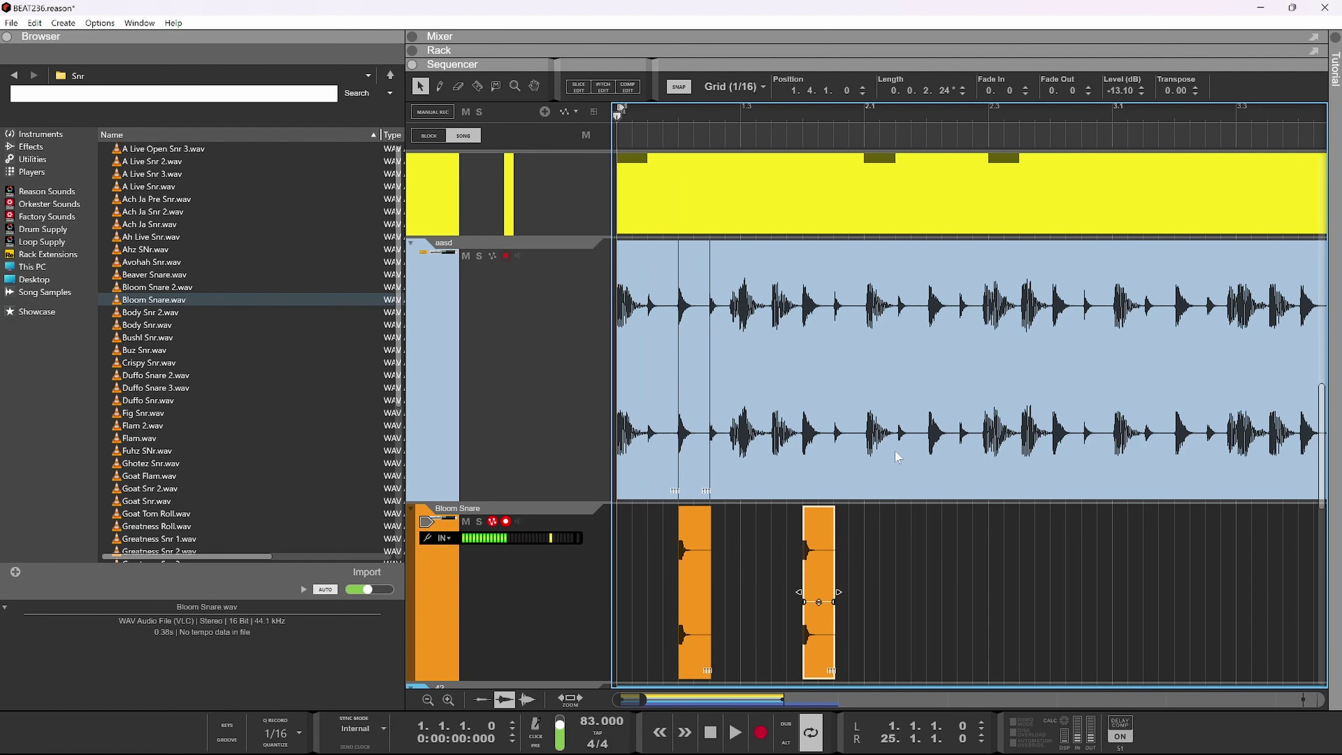
- Cut 0.0.2.0-long pieces out of the aasd clip around the hits at 1.4.1.0, 2.2.1.0, 2.4.1.0 and 3.2.1.0
{"action": "key", "text": "r"}
{"action": "left_click_drag", "start_coordinate": [803, 364], "coordinate": [839, 370]}
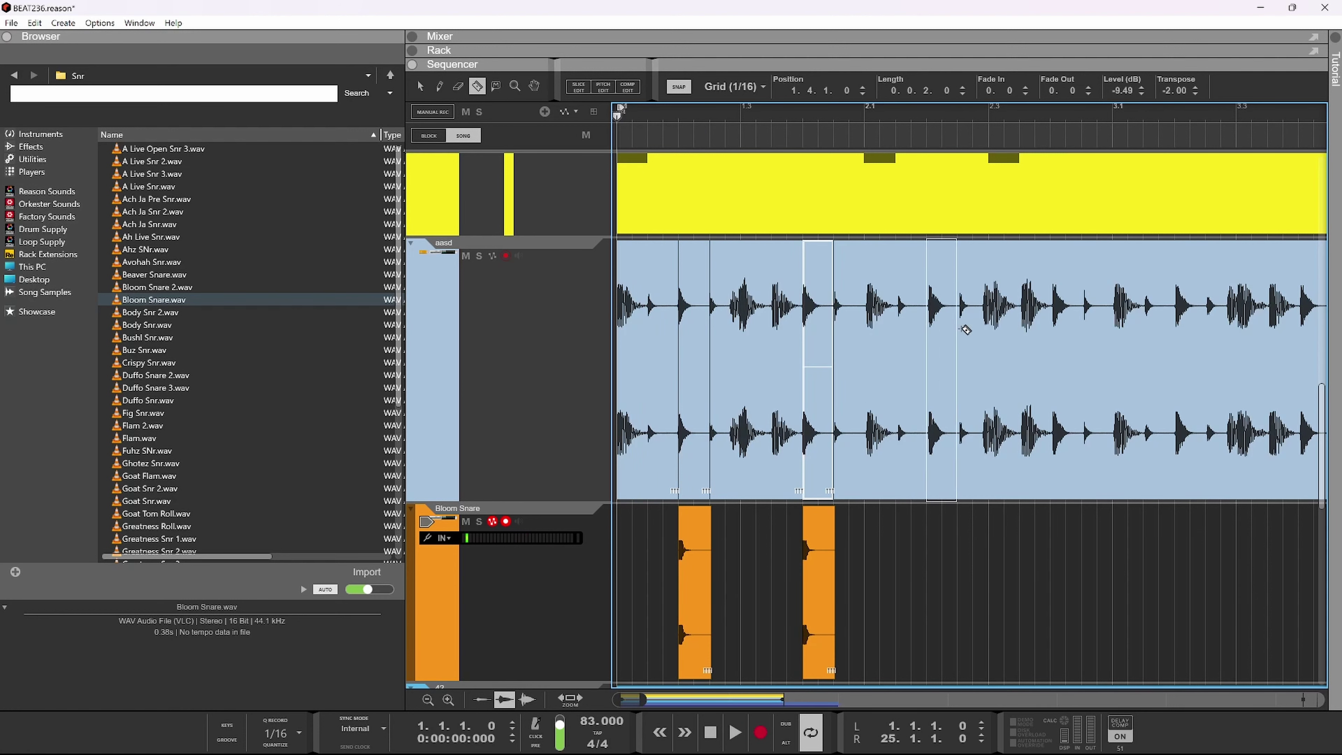
{"action": "left_click_drag", "start_coordinate": [967, 330], "coordinate": [964, 332]}
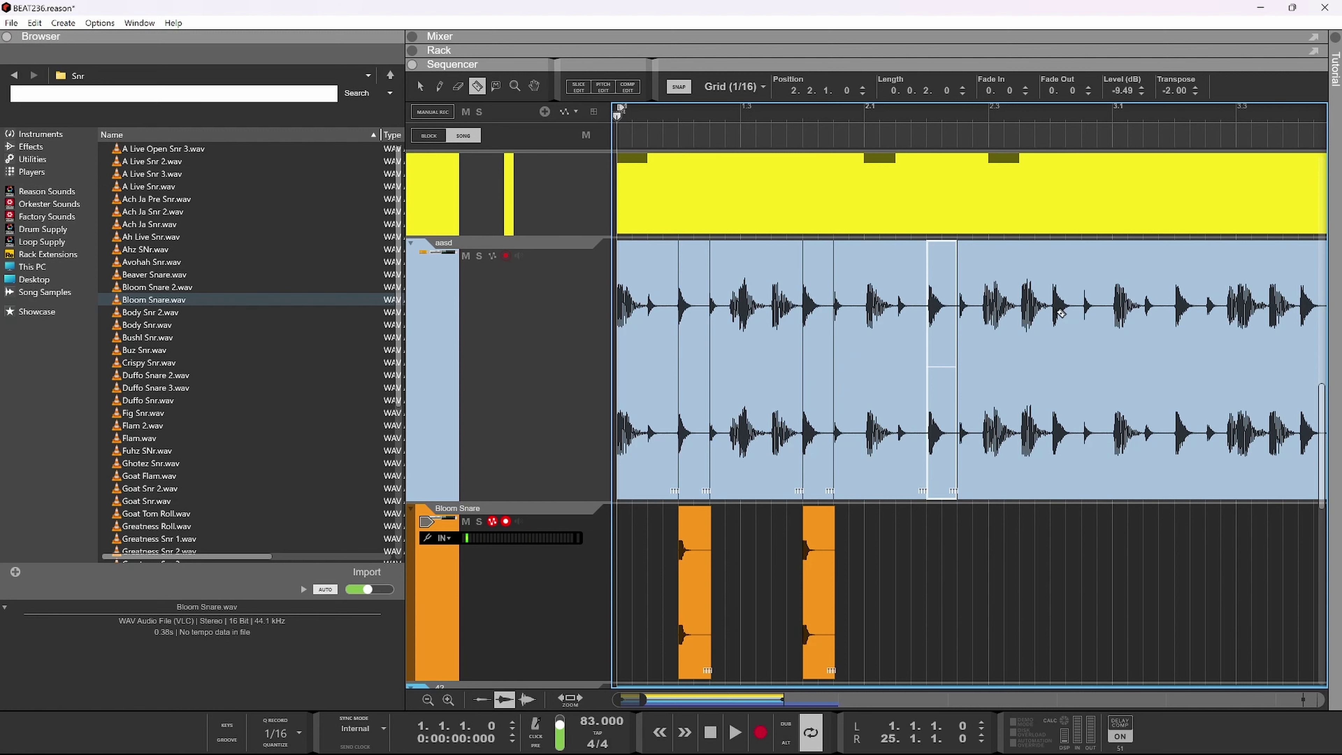
{"action": "left_click_drag", "start_coordinate": [1088, 316], "coordinate": [1086, 316]}
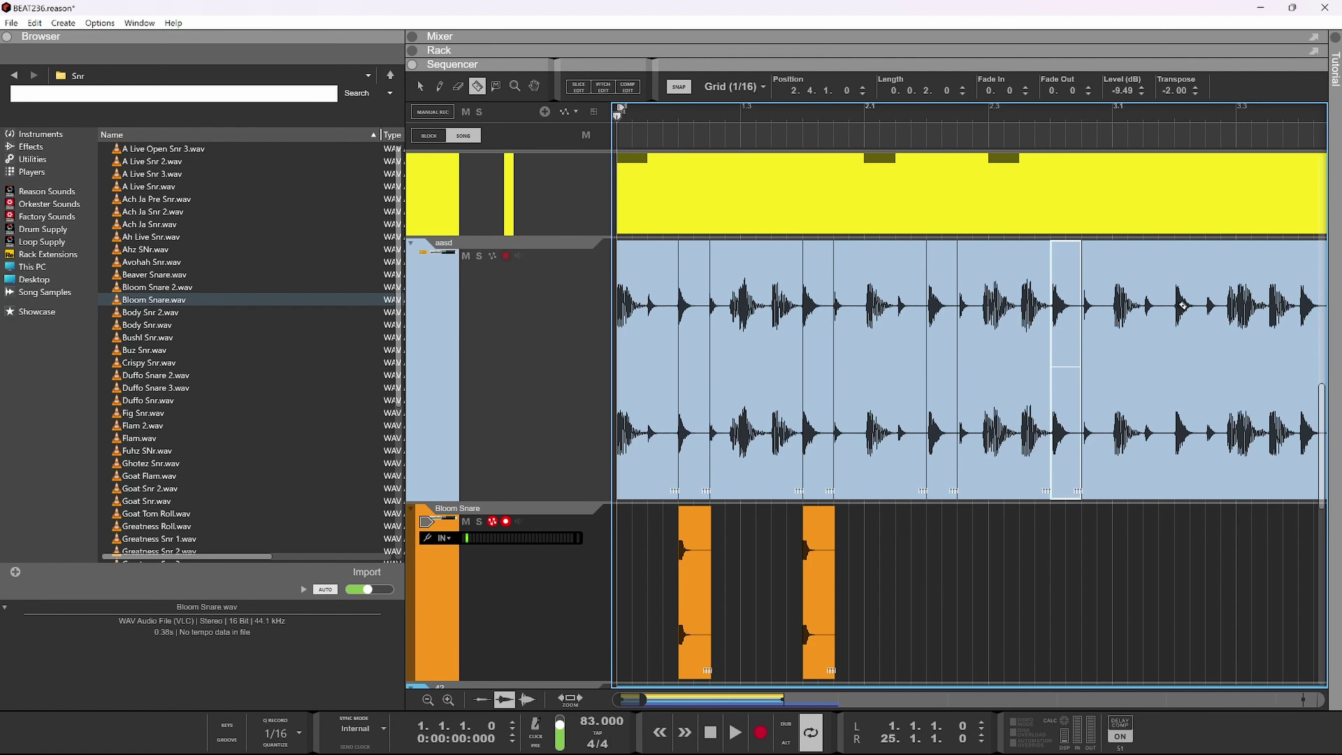
{"action": "left_click", "coordinate": [1210, 306]}
- Isolate the aasd hits at 3.4.1.0, 4.2.1.0 and 4.4.1.0 as separate pieces of length 0.0.2.0
{"action": "key", "text": "h"}
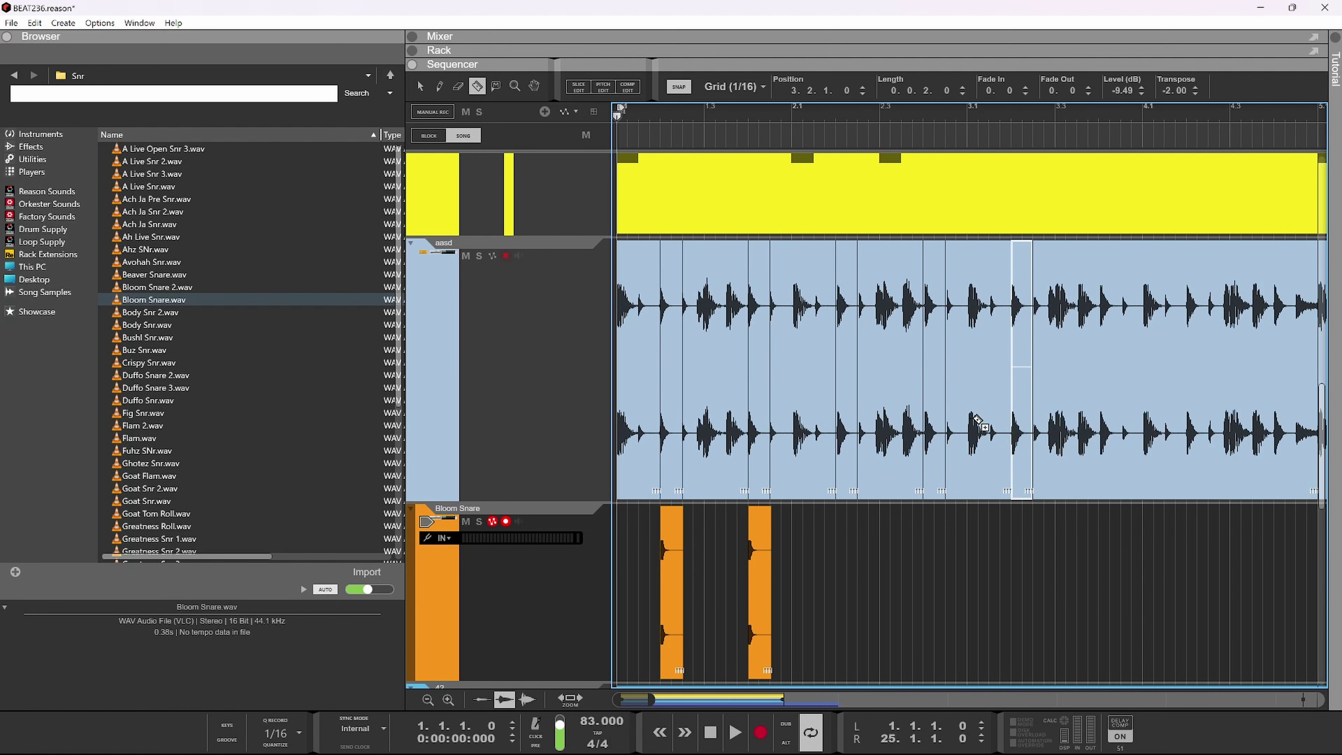
{"action": "left_click", "coordinate": [1105, 294]}
{"action": "key", "text": "h"}
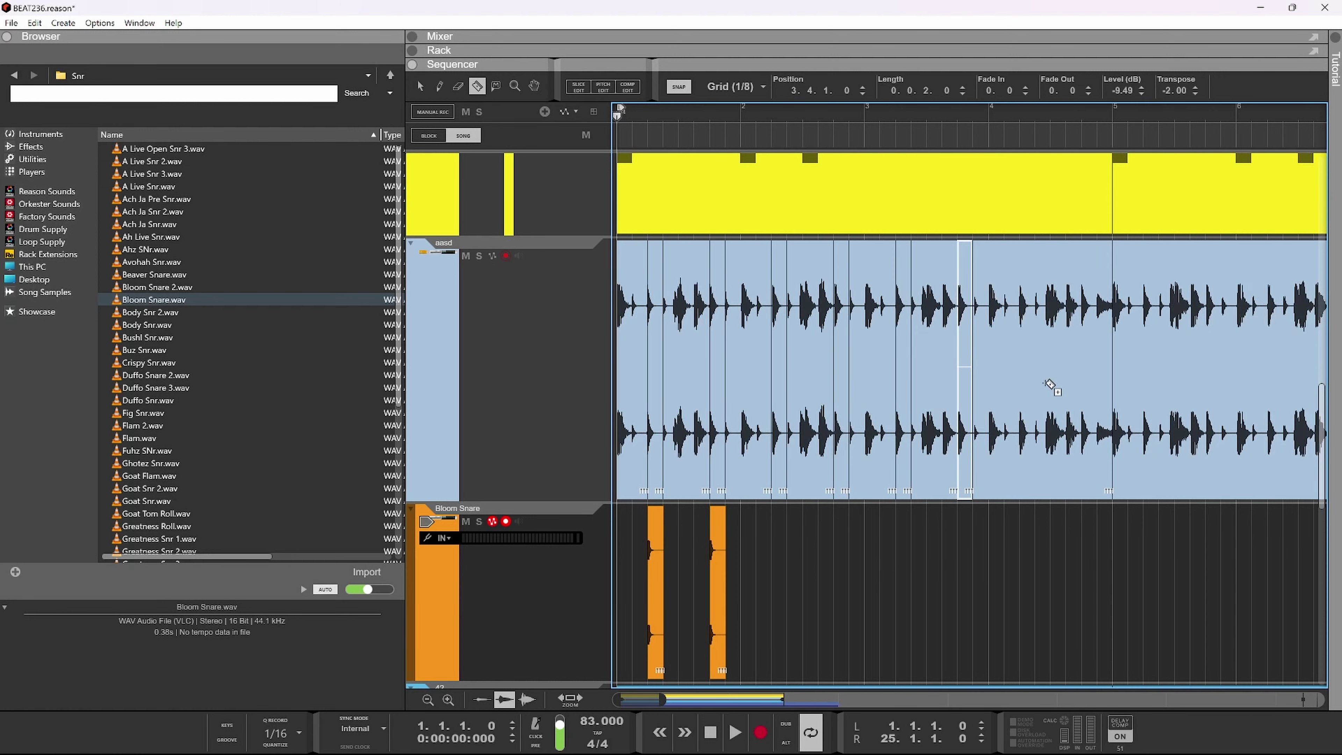
{"action": "key", "text": "g"}
{"action": "key", "text": "g"}
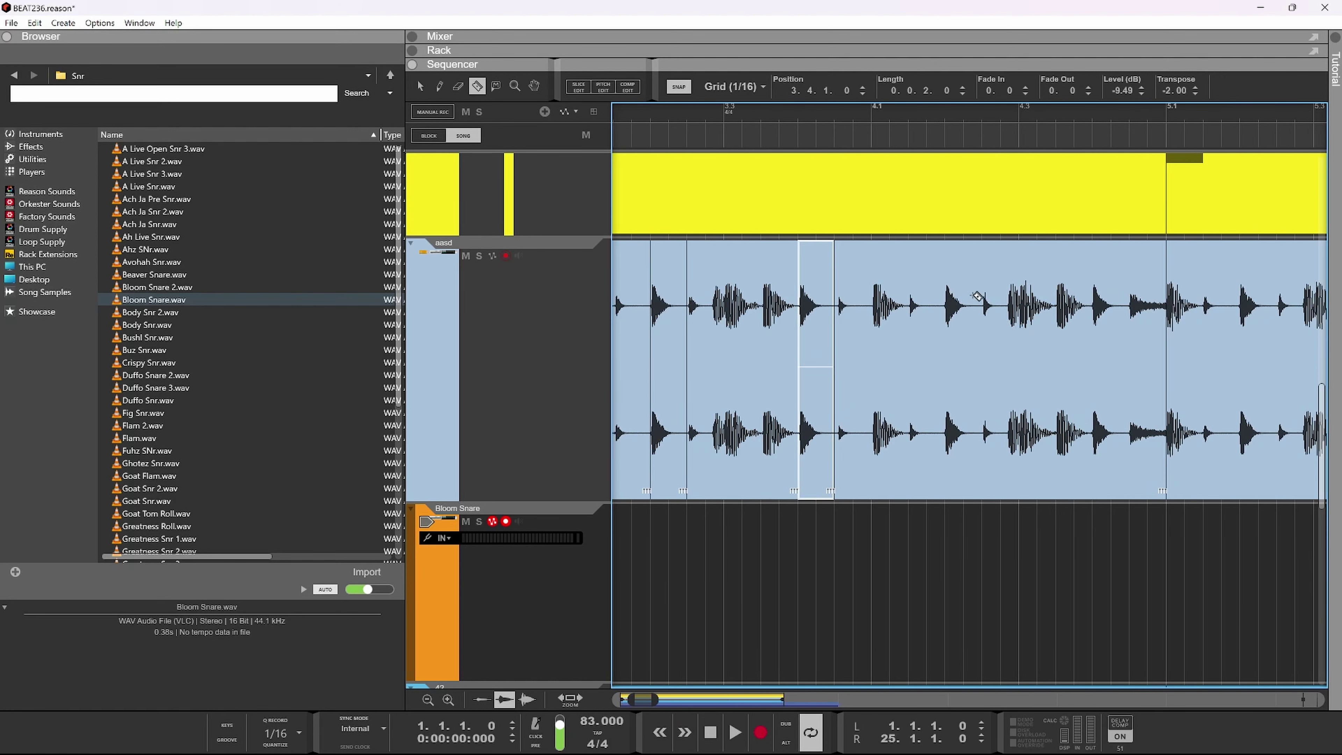
{"action": "left_click", "coordinate": [984, 293]}
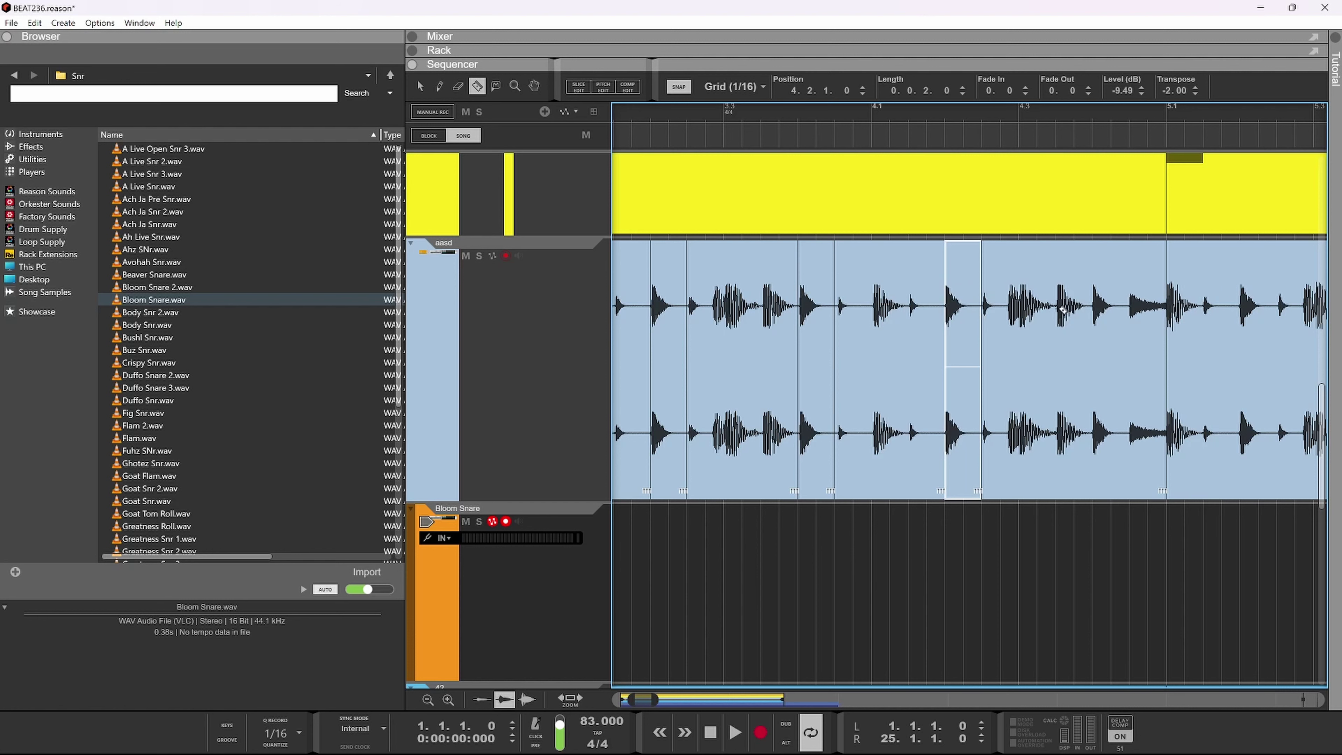
{"action": "left_click", "coordinate": [1124, 290]}
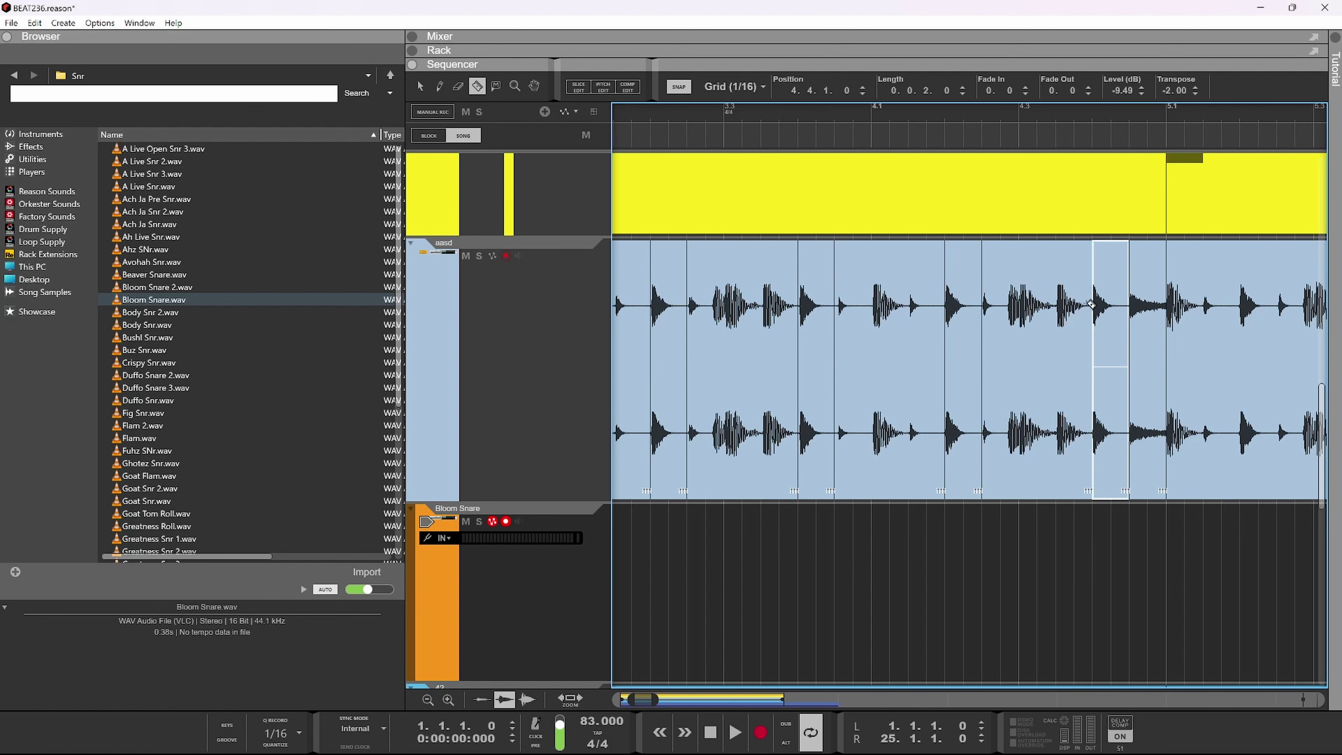
- Give the seven isolated aasd hits from 1.4.1.0 to 4.4.1.0 a fade-out of 2.0 across their full length
{"action": "key", "text": "h"}
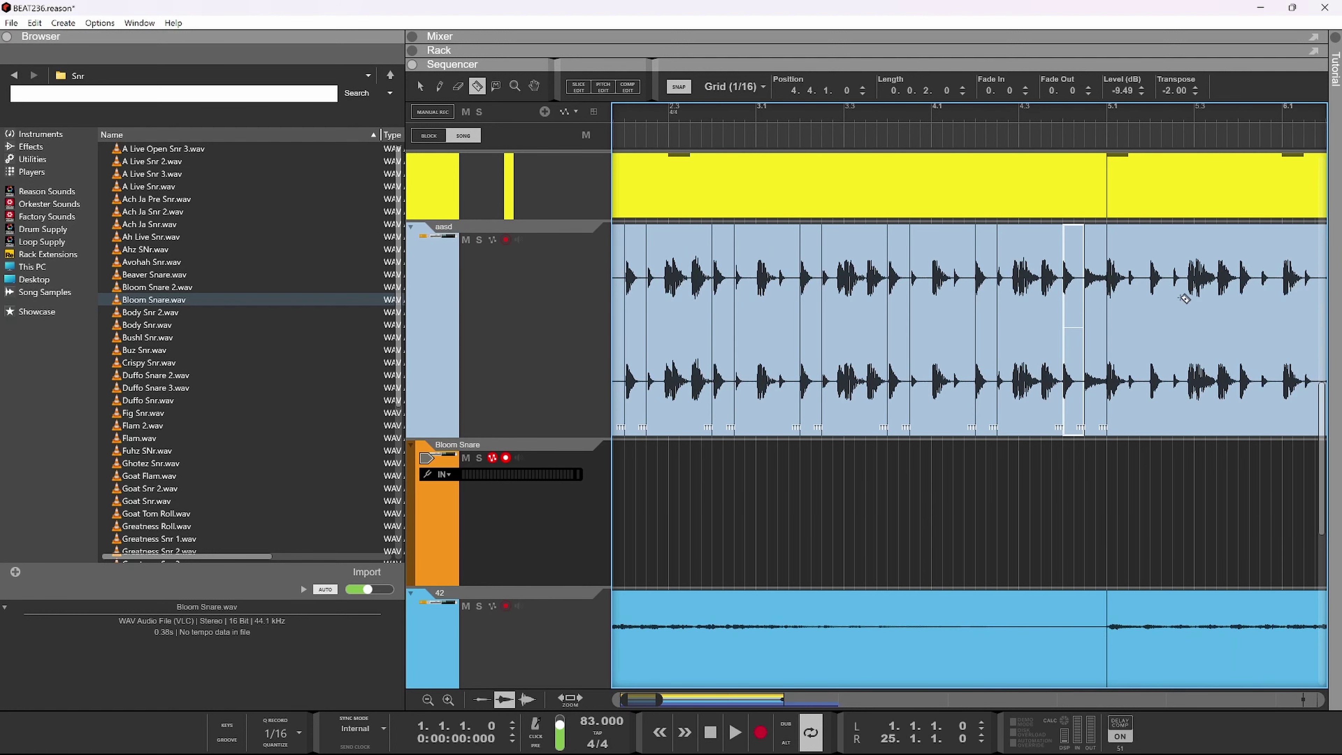
{"action": "left_click", "coordinate": [1094, 304]}
{"action": "key", "text": "h"}
{"action": "key", "text": "h"}
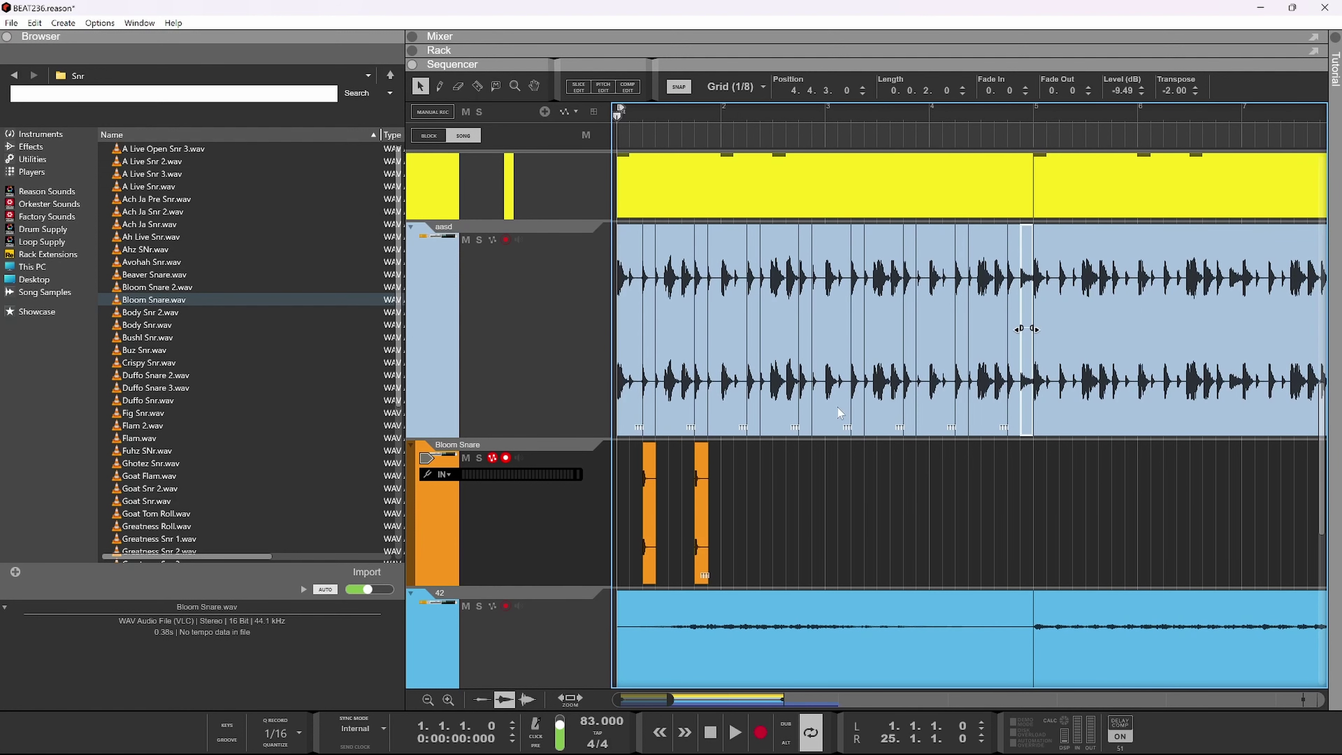
{"action": "left_click", "coordinate": [702, 364]}
{"action": "left_click", "coordinate": [808, 337], "text": "shift"}
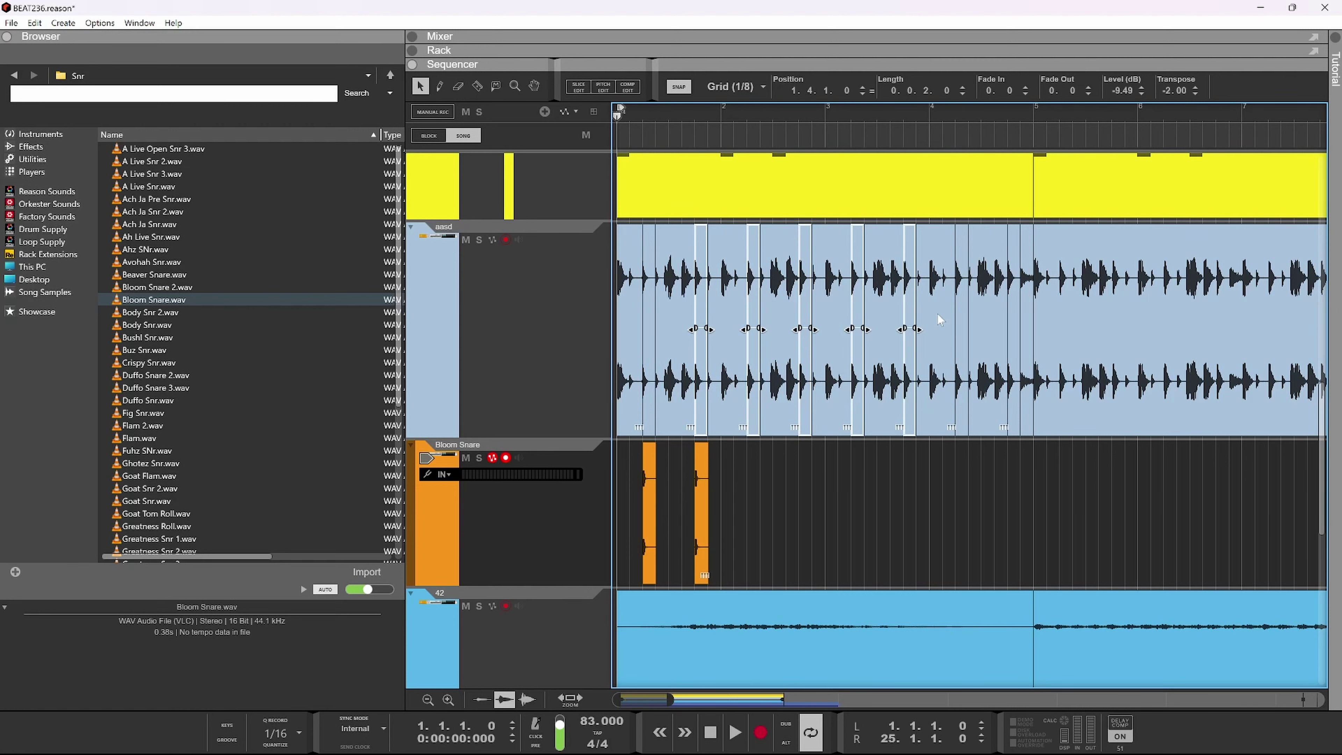
{"action": "left_click", "coordinate": [1008, 303], "text": "shift"}
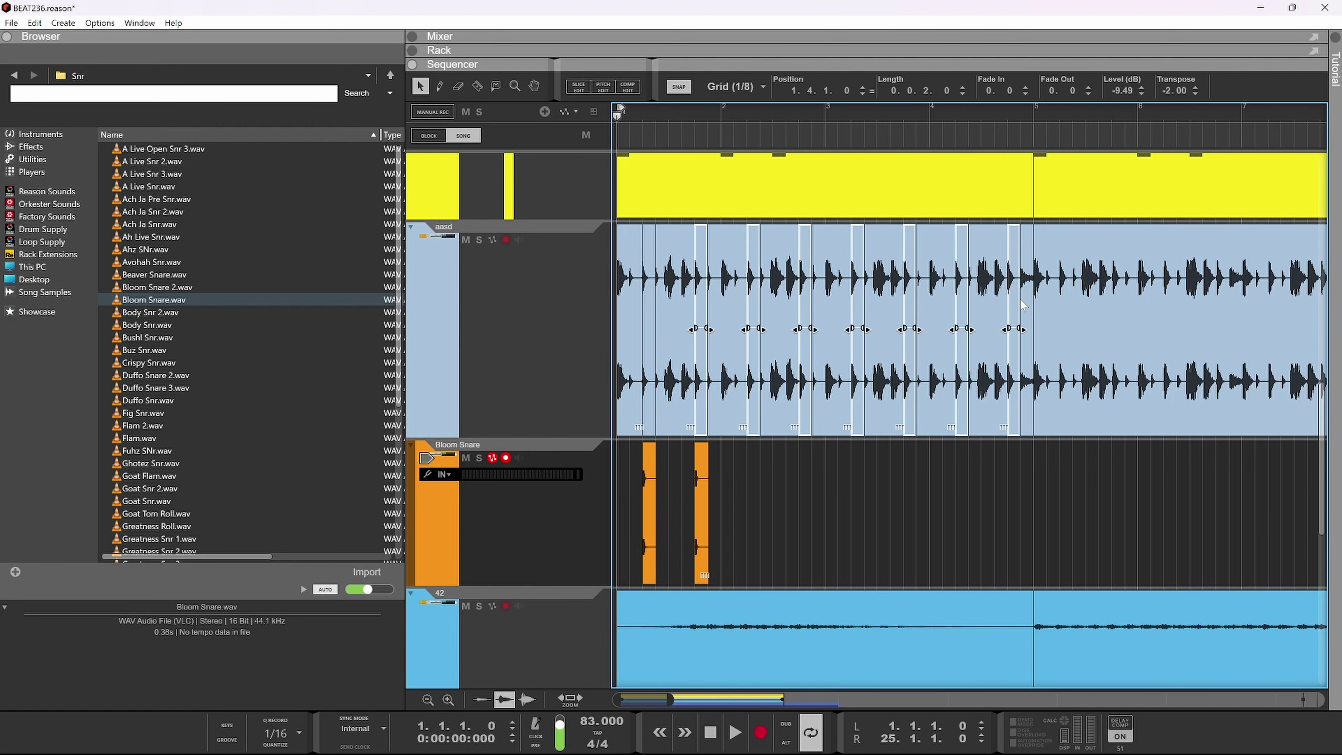
{"action": "key", "text": "g"}
{"action": "key", "text": "g"}
{"action": "key", "text": "g"}
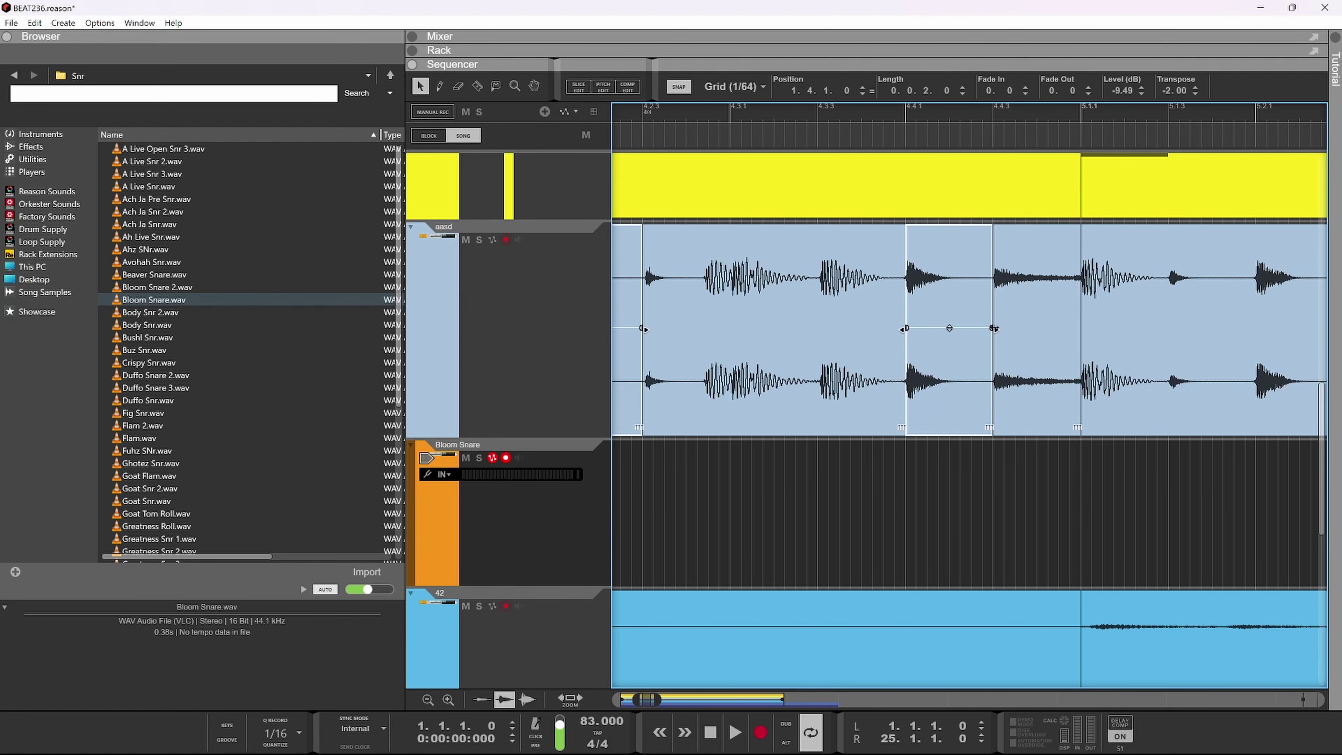
{"action": "left_click_drag", "start_coordinate": [938, 325], "coordinate": [882, 319]}
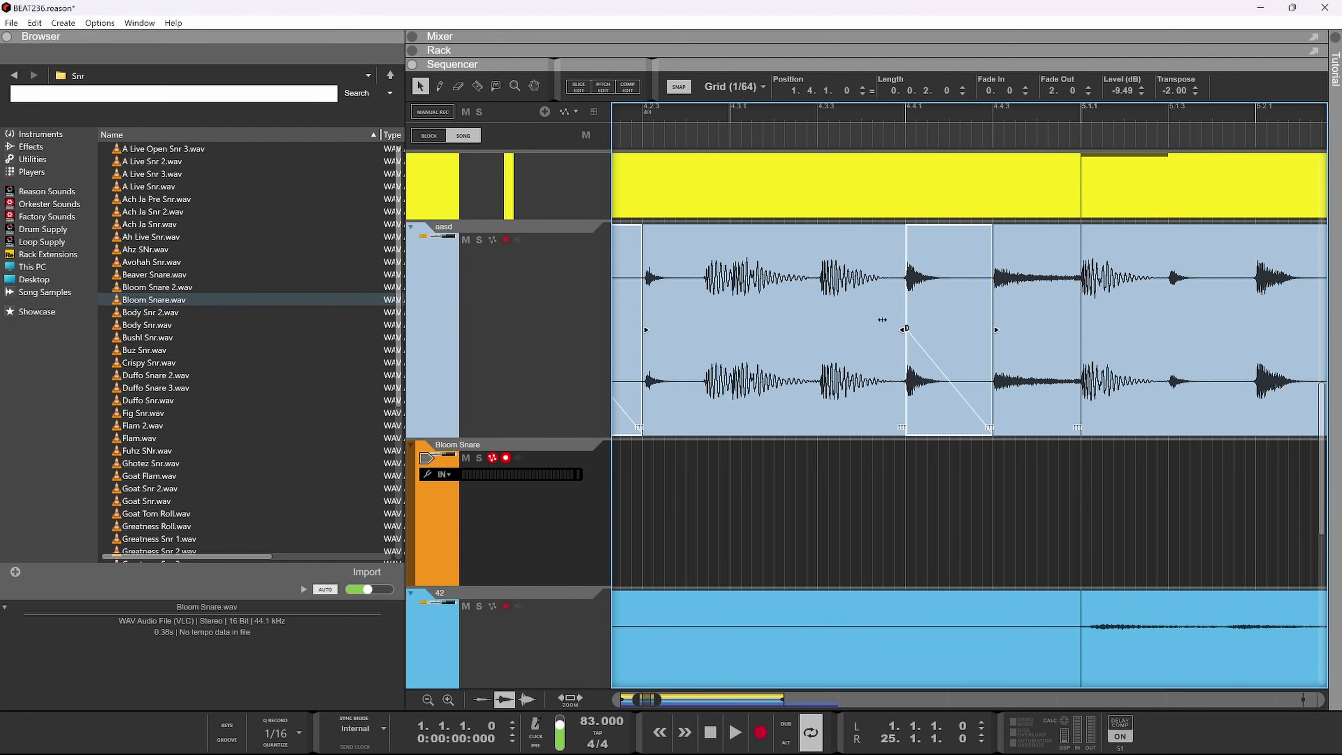
{"action": "key", "text": "h"}
{"action": "key", "text": "h"}
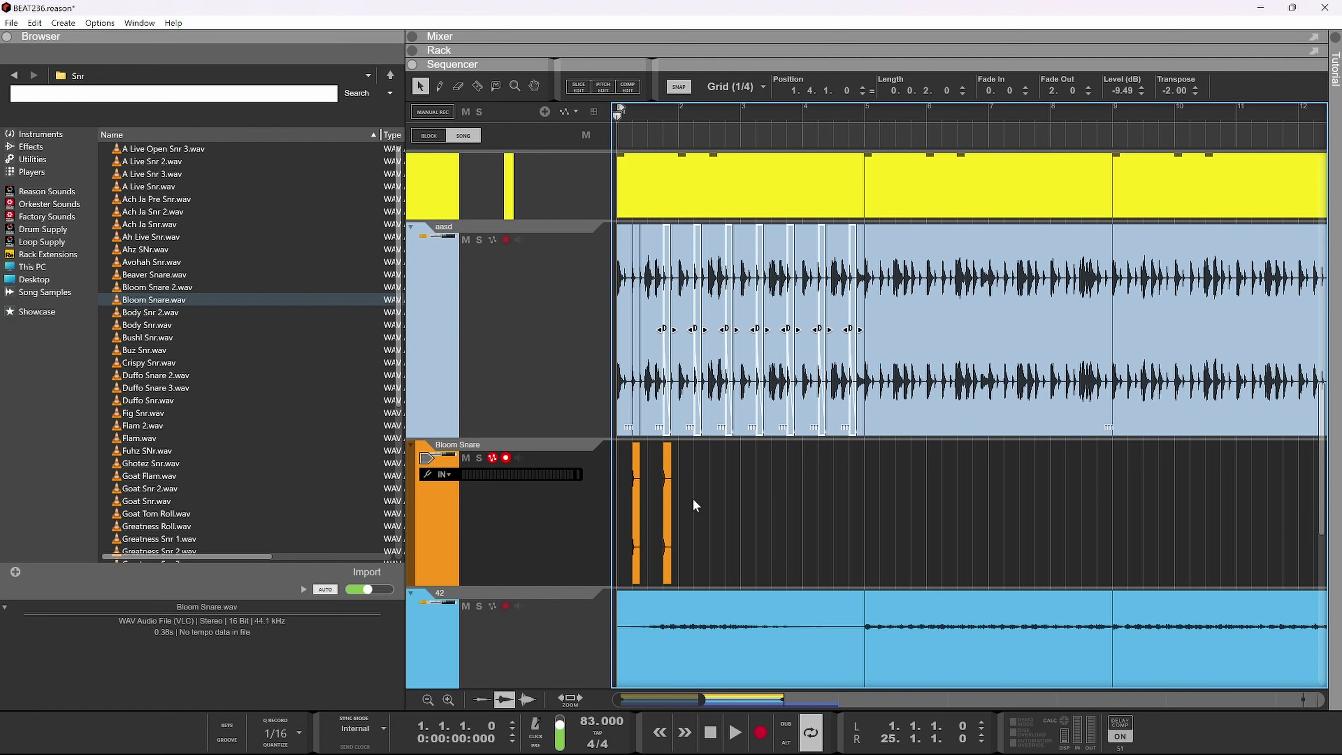
- Lengthen both Bloom Snare clips together to 0.2.0.0 each so they sit end to end
{"action": "left_click_drag", "start_coordinate": [693, 498], "coordinate": [658, 517]}
{"action": "scroll", "coordinate": [658, 517], "scroll_direction": "up", "scroll_amount": 5}
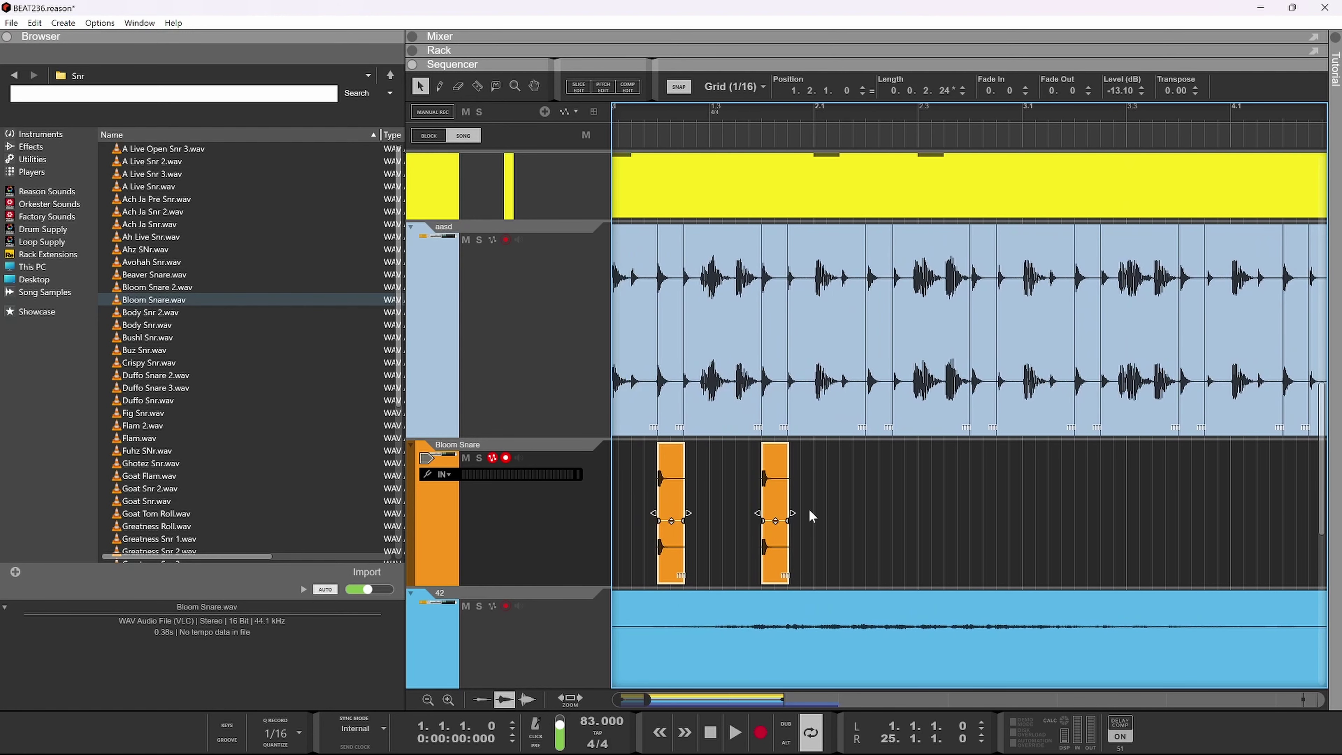
{"action": "left_click_drag", "start_coordinate": [792, 513], "coordinate": [861, 516]}
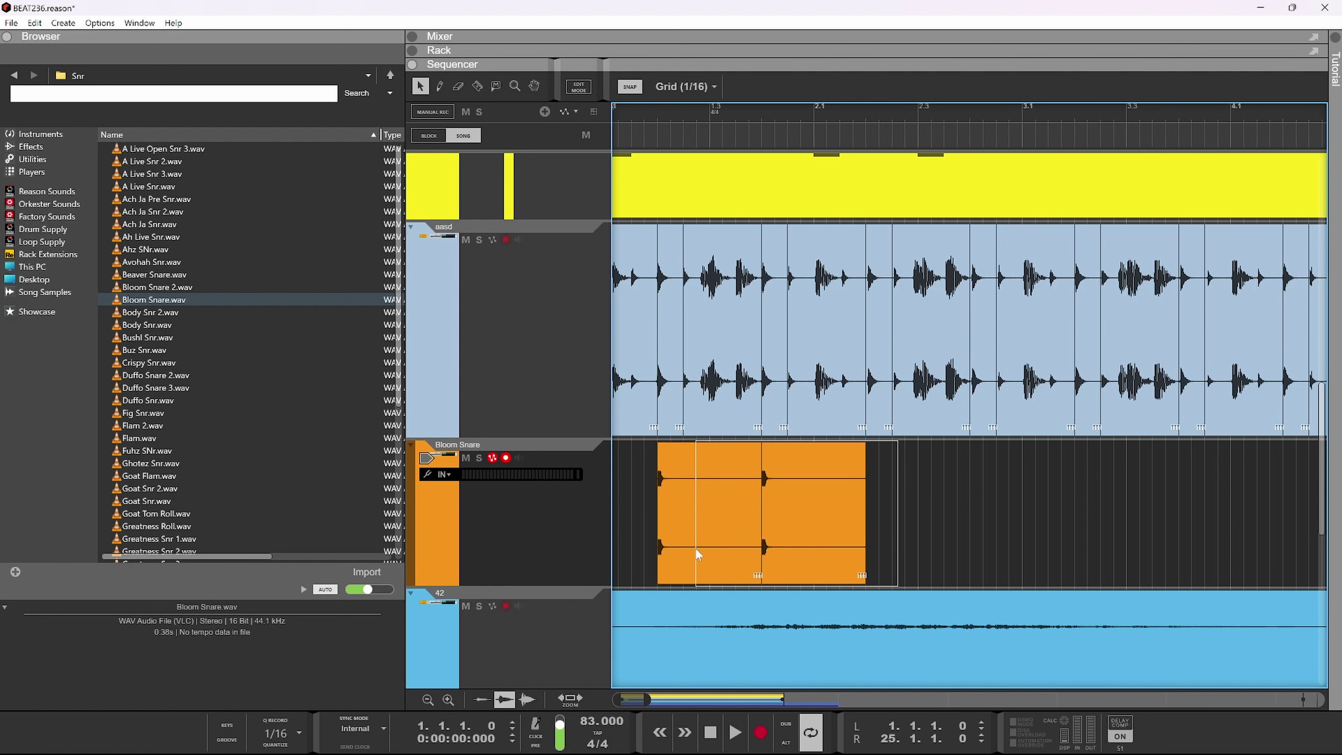
- Duplicate the pair of Bloom Snare clips three times in a row, placing the last pair at 4.2.1.0
{"action": "key", "text": "ctrl+d"}
{"action": "key", "text": "ctrl+d"}
{"action": "key", "text": "ctrl+d"}
{"action": "scroll", "coordinate": [778, 497], "scroll_direction": "down", "scroll_amount": 3}
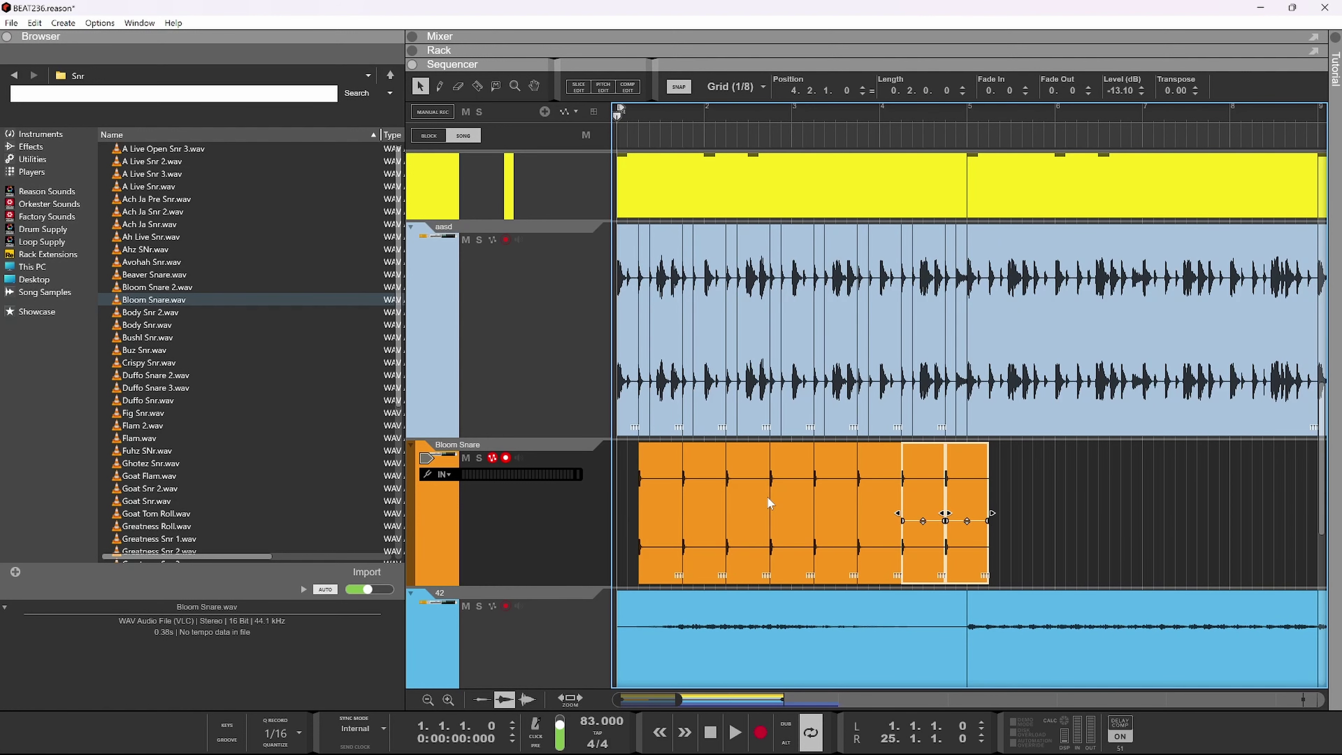
{"action": "left_click", "coordinate": [1054, 457]}
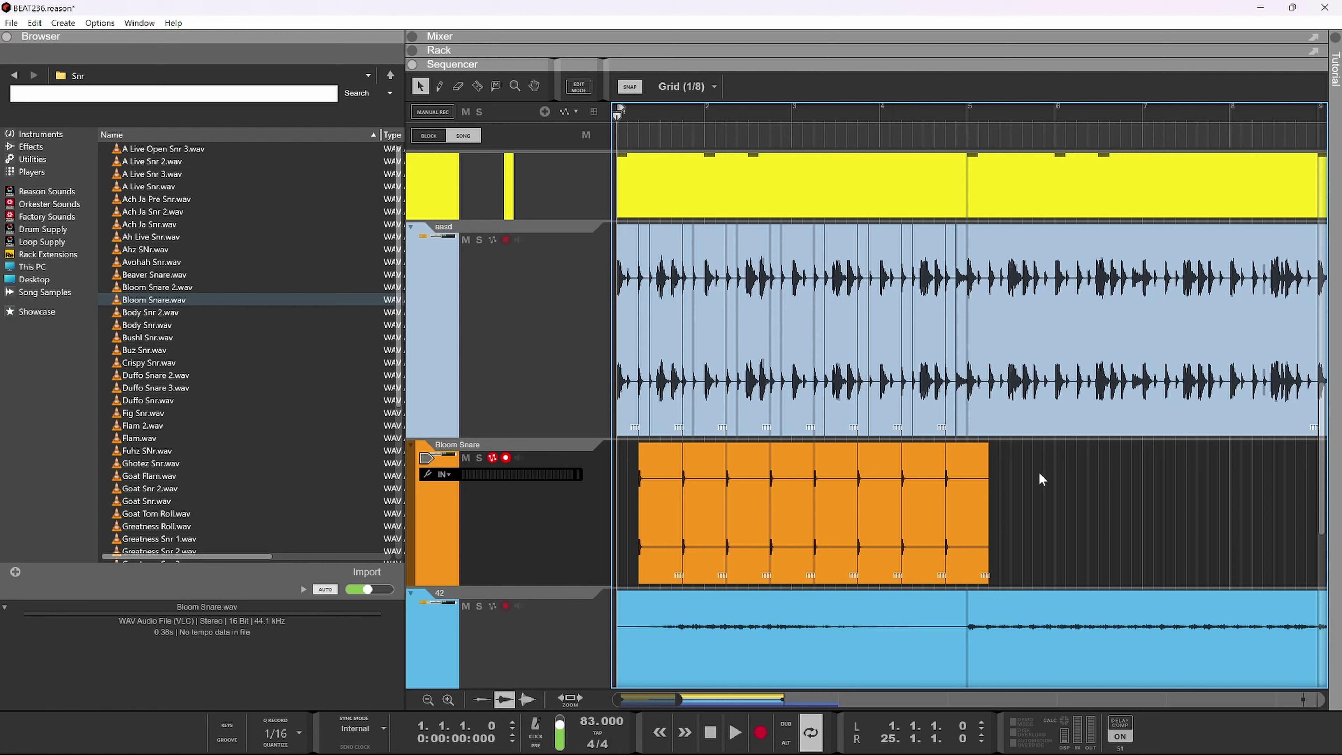
- Isolate the aasd hits at 5.2.1.0, 5.4.1.0 and 6.2.1.0 as separate pieces of length 0.0.2.0
{"action": "scroll", "coordinate": [1060, 458], "scroll_direction": "up", "scroll_amount": 5}
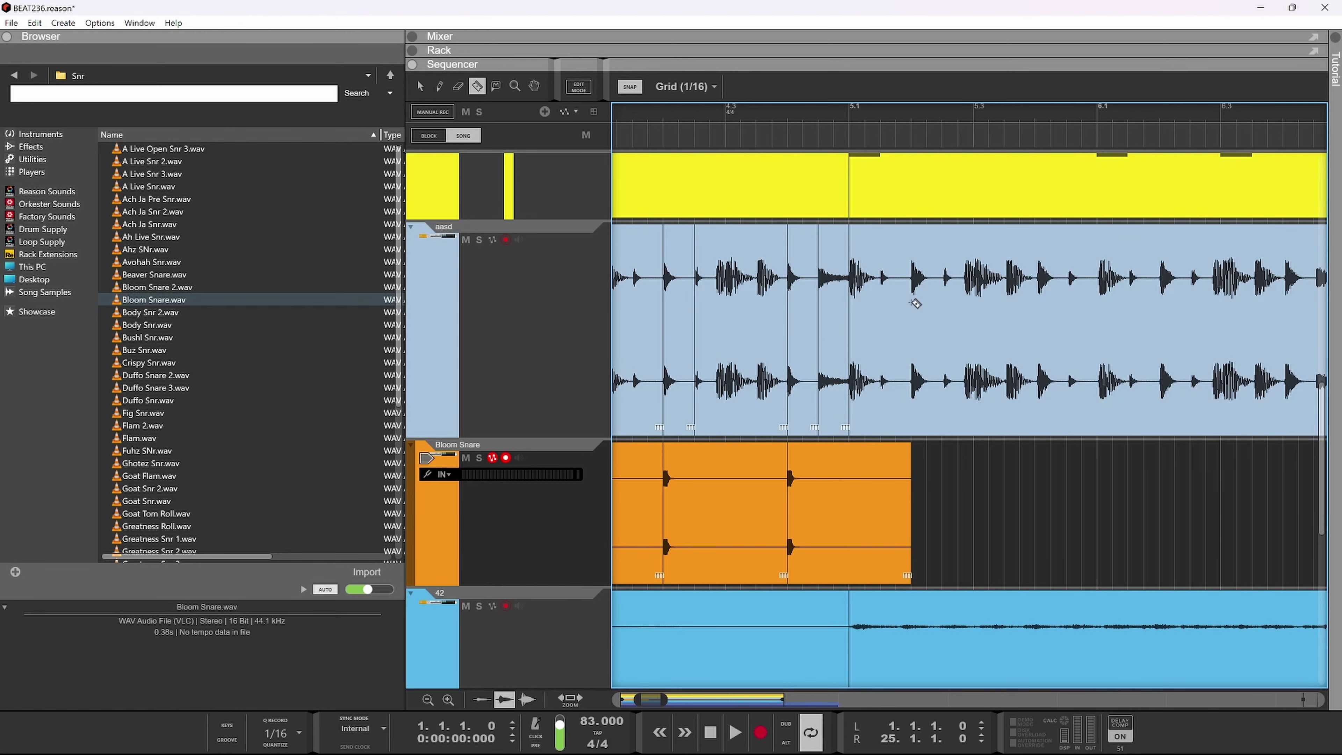
{"action": "left_click", "coordinate": [946, 307]}
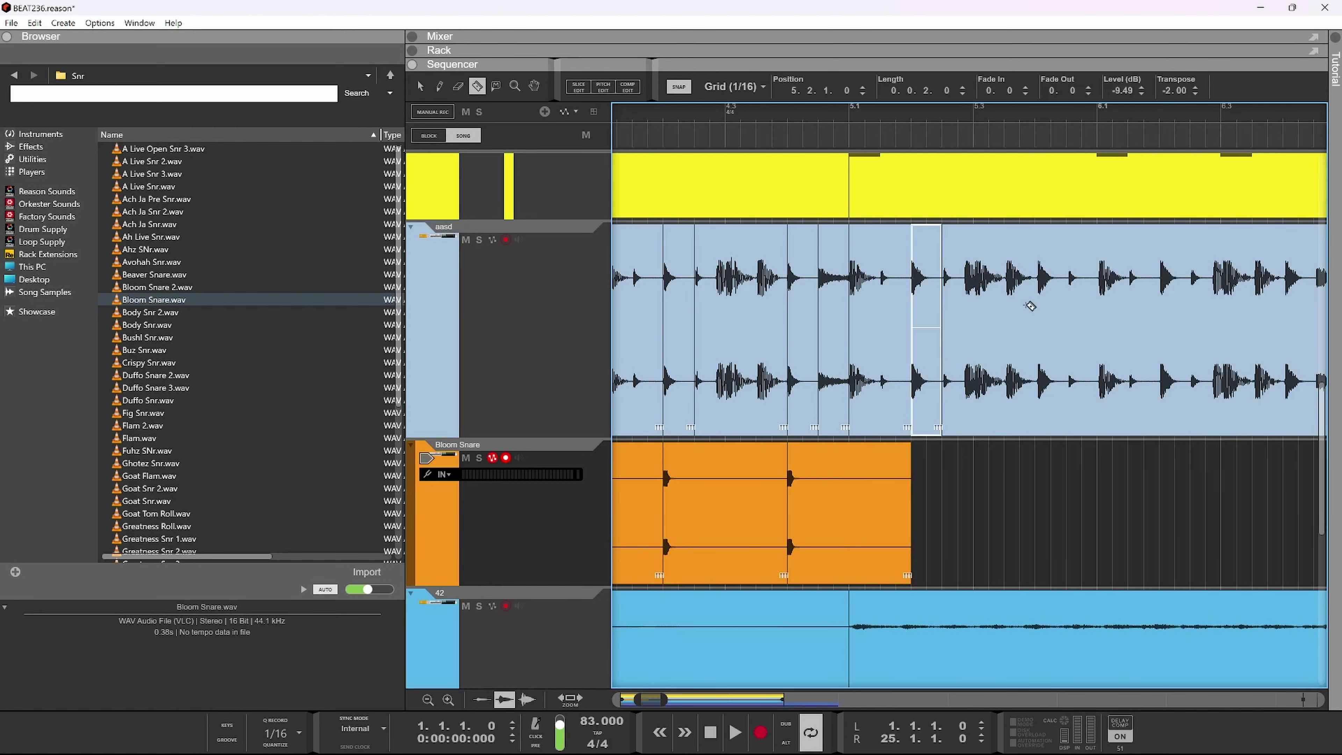
{"action": "left_click", "coordinate": [1075, 299]}
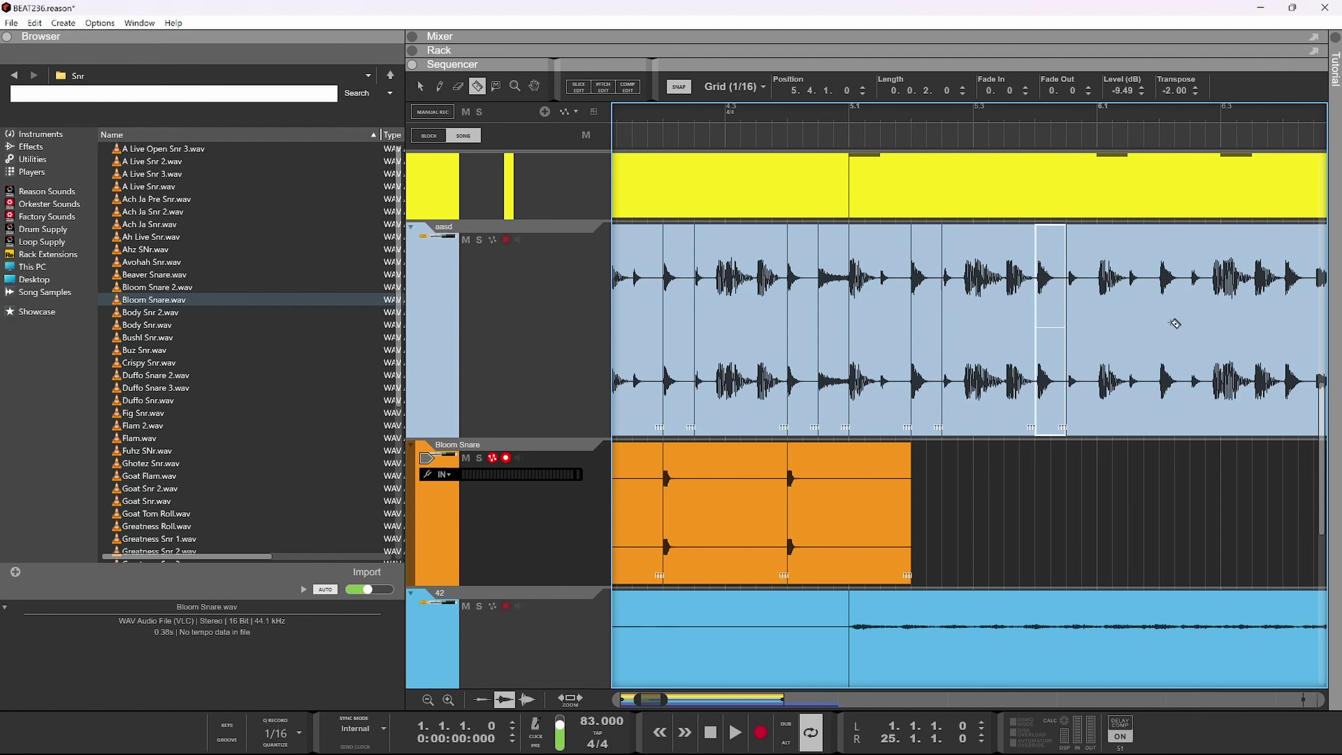
{"action": "left_click", "coordinate": [1198, 312]}
{"action": "scroll", "coordinate": [946, 384], "scroll_direction": "down", "scroll_amount": 4}
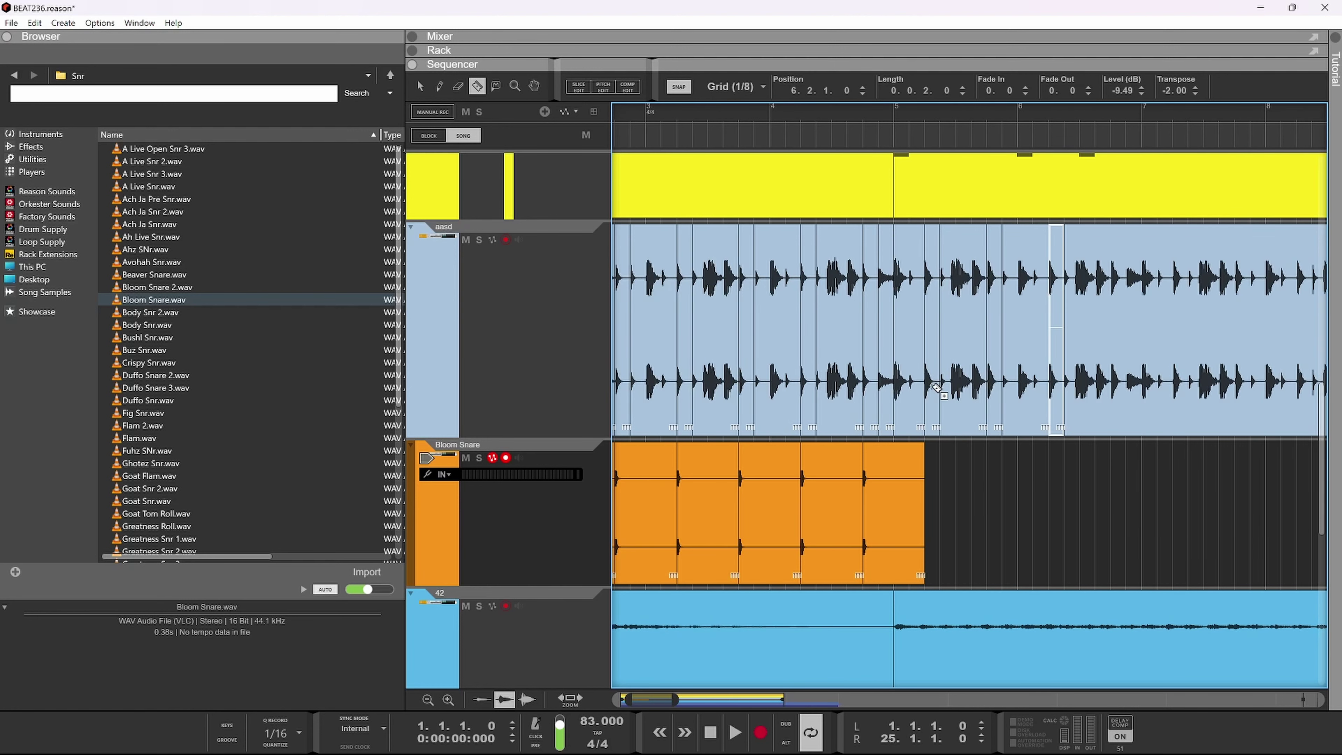
{"action": "scroll", "coordinate": [1143, 335], "scroll_direction": "up", "scroll_amount": 2}
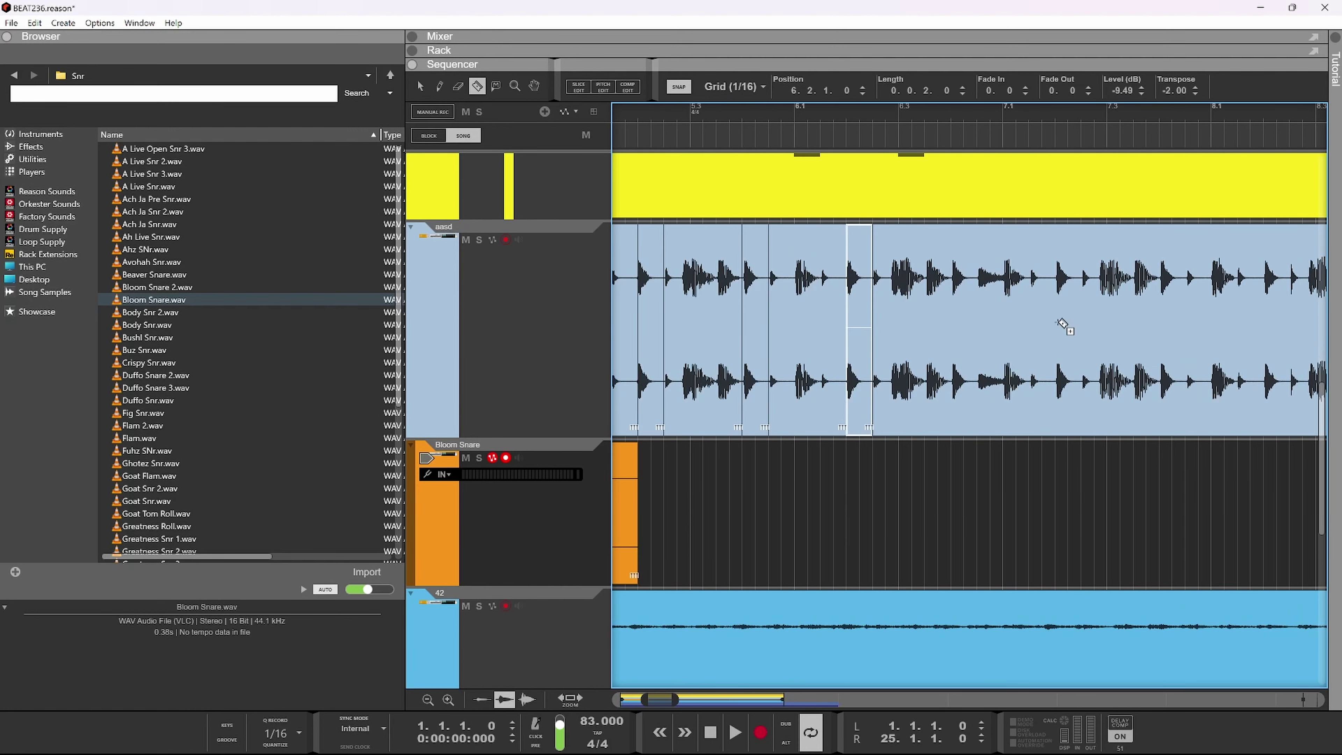
- Play the beat from the start through bar 4 to check the Bloom Snare against the faded aasd hits
{"action": "key", "text": "space"}
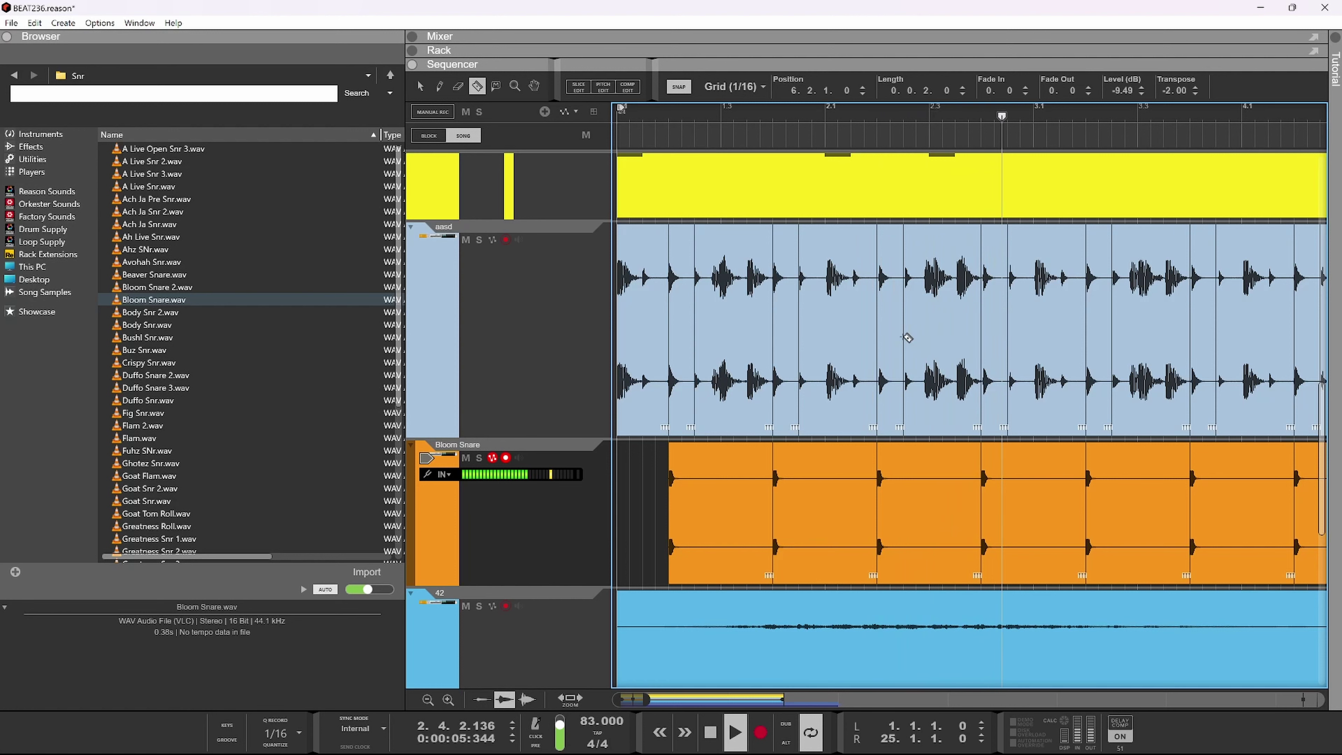
{"action": "scroll", "coordinate": [878, 360], "scroll_direction": "down", "scroll_amount": 2}
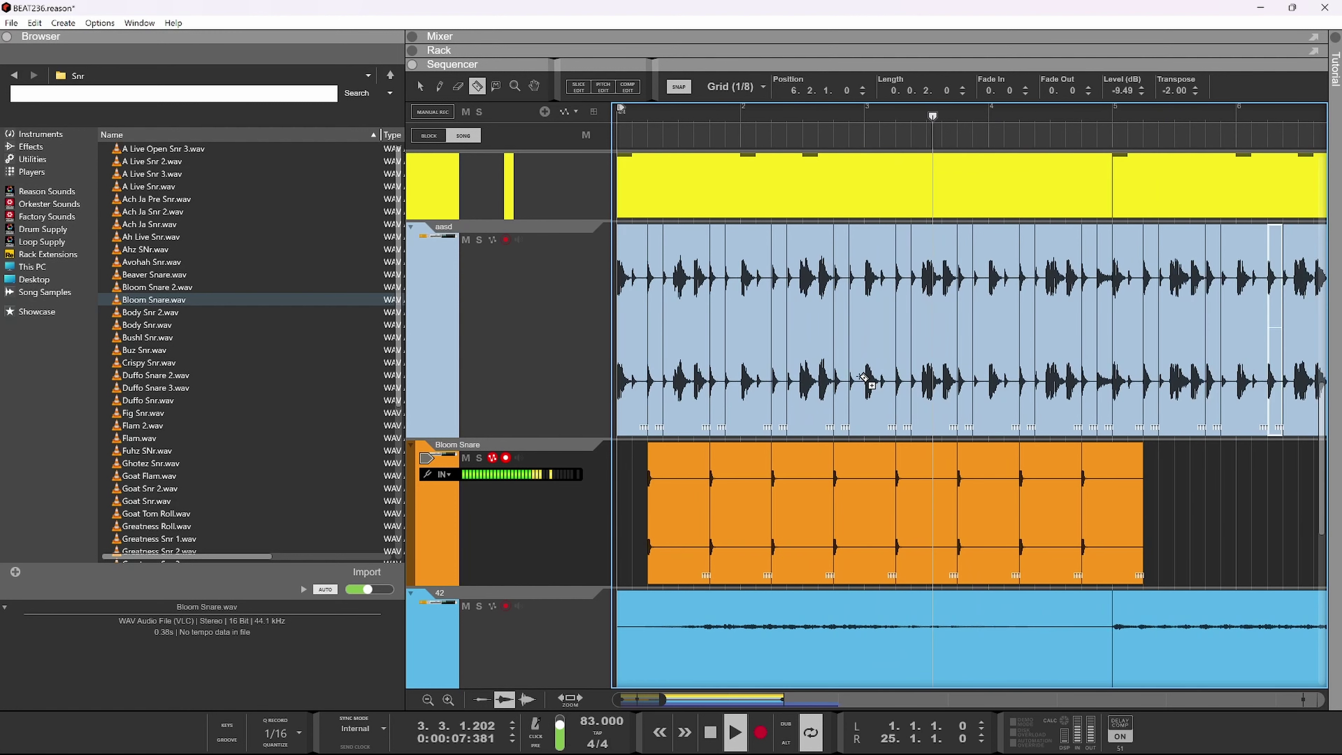
{"action": "scroll", "coordinate": [1061, 467], "scroll_direction": "down", "scroll_amount": 2}
{"action": "scroll", "coordinate": [1160, 481], "scroll_direction": "up", "scroll_amount": 3}
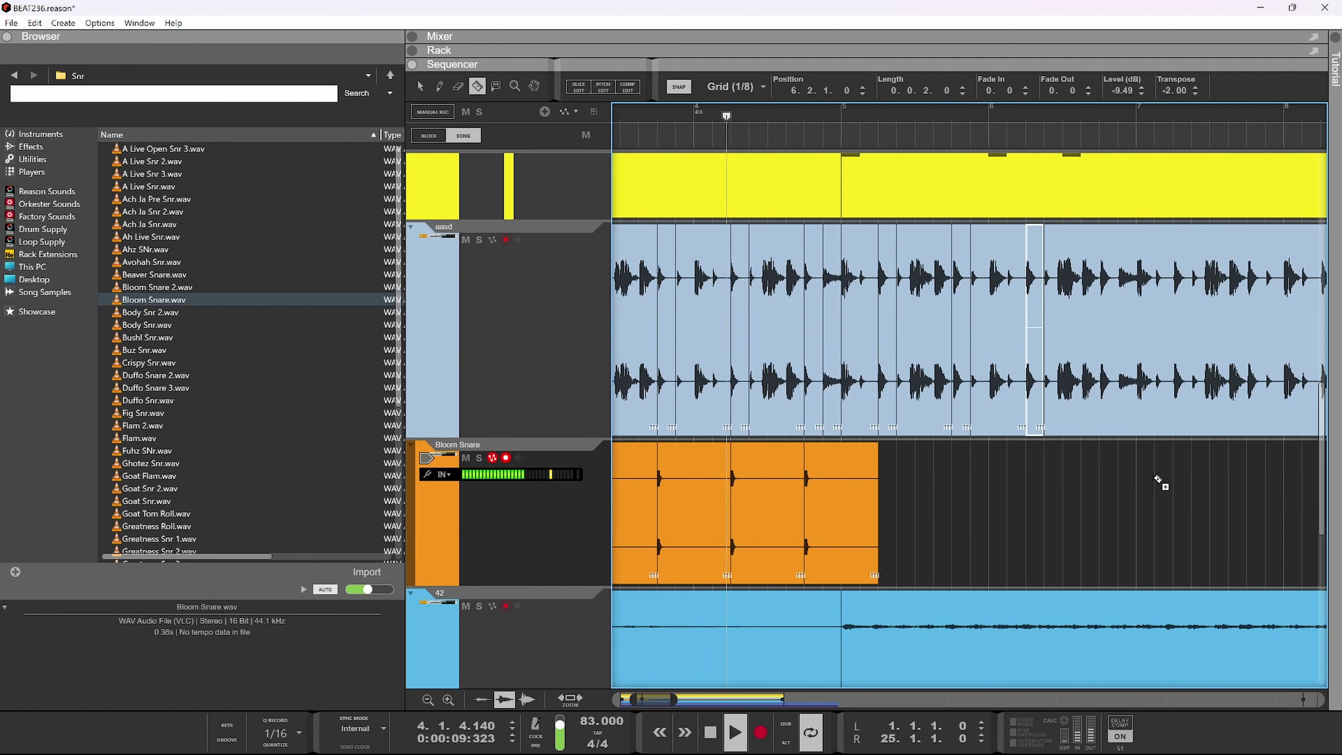
{"action": "key", "text": "space"}
- Duplicate the last two Bloom Snare clips five times in a row, placing the last pair at 9.2.1.0
{"action": "scroll", "coordinate": [953, 510], "scroll_direction": "up", "scroll_amount": 1}
{"action": "scroll", "coordinate": [893, 489], "scroll_direction": "down", "scroll_amount": 2}
{"action": "scroll", "coordinate": [1018, 497], "scroll_direction": "down", "scroll_amount": 2}
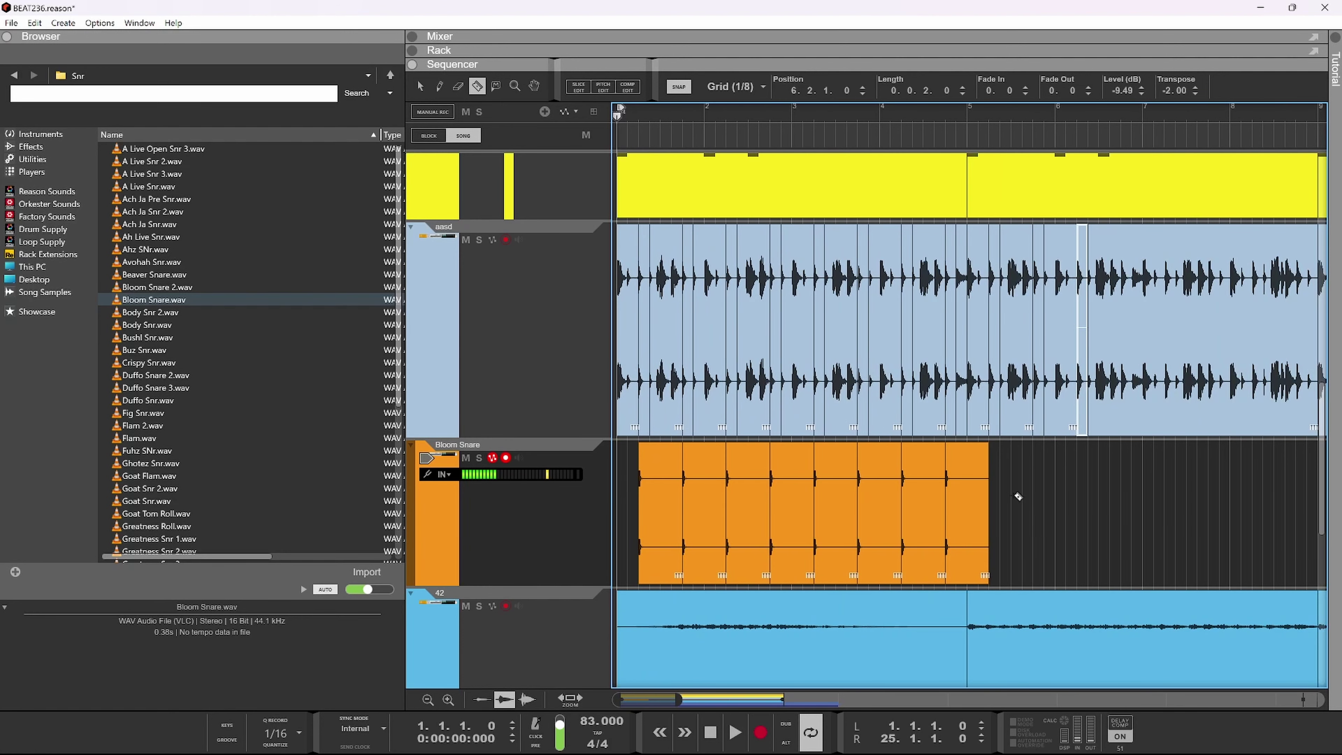
{"action": "left_click_drag", "start_coordinate": [1022, 488], "coordinate": [893, 521]}
{"action": "key", "text": "ctrl+d"}
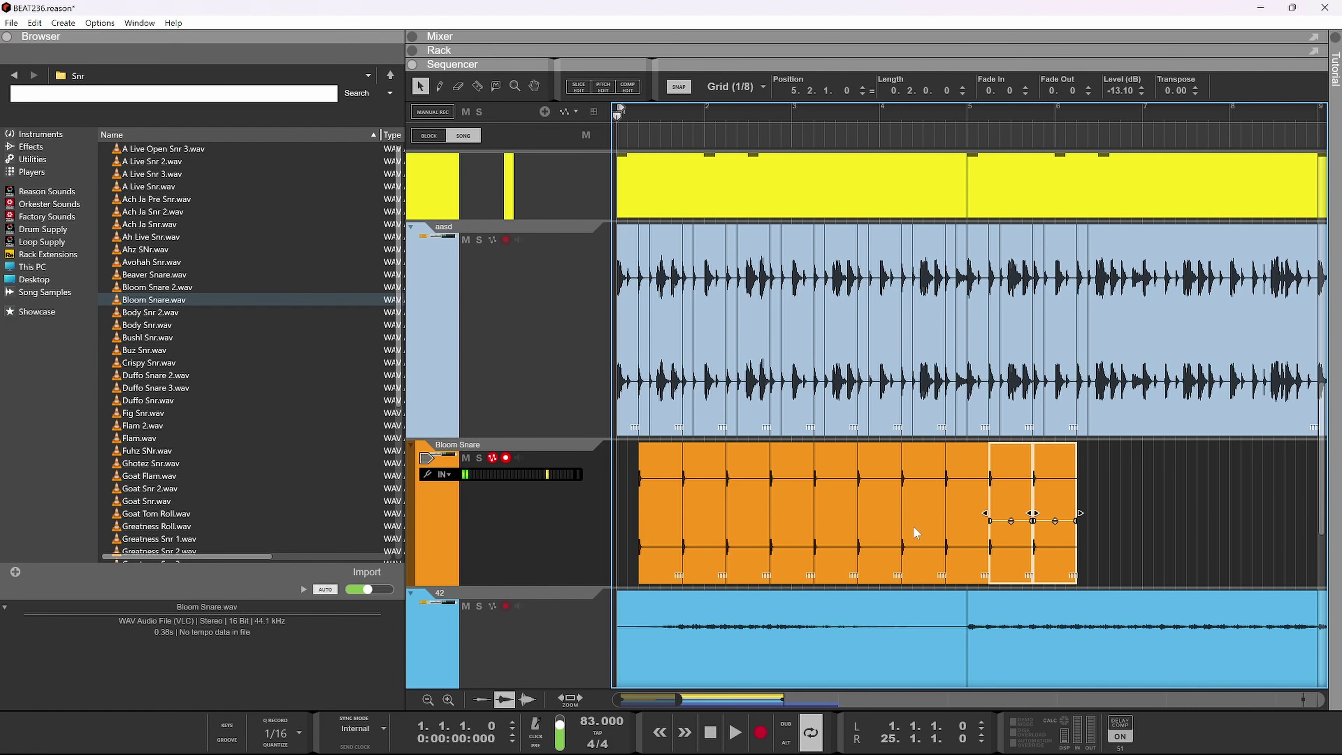
{"action": "key", "text": "ctrl+d"}
{"action": "key", "text": "ctrl+d"}
{"action": "key", "text": "ctrl+d"}
{"action": "key", "text": "ctrl+d"}
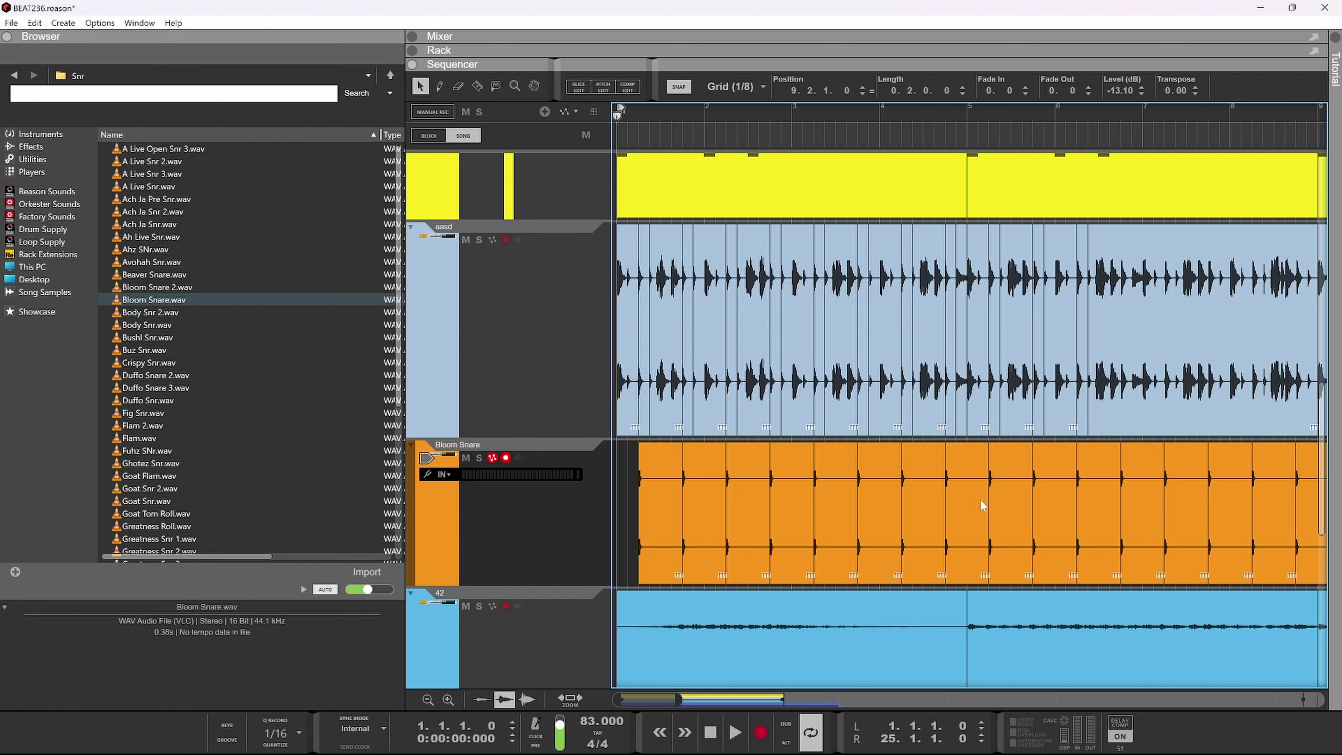
{"action": "scroll", "coordinate": [981, 500], "scroll_direction": "down", "scroll_amount": 2}
{"action": "scroll", "coordinate": [981, 498], "scroll_direction": "down", "scroll_amount": 2}
{"action": "key", "text": "ctrl+d"}
{"action": "key", "text": "ctrl+d"}
{"action": "key", "text": "ctrl+d"}
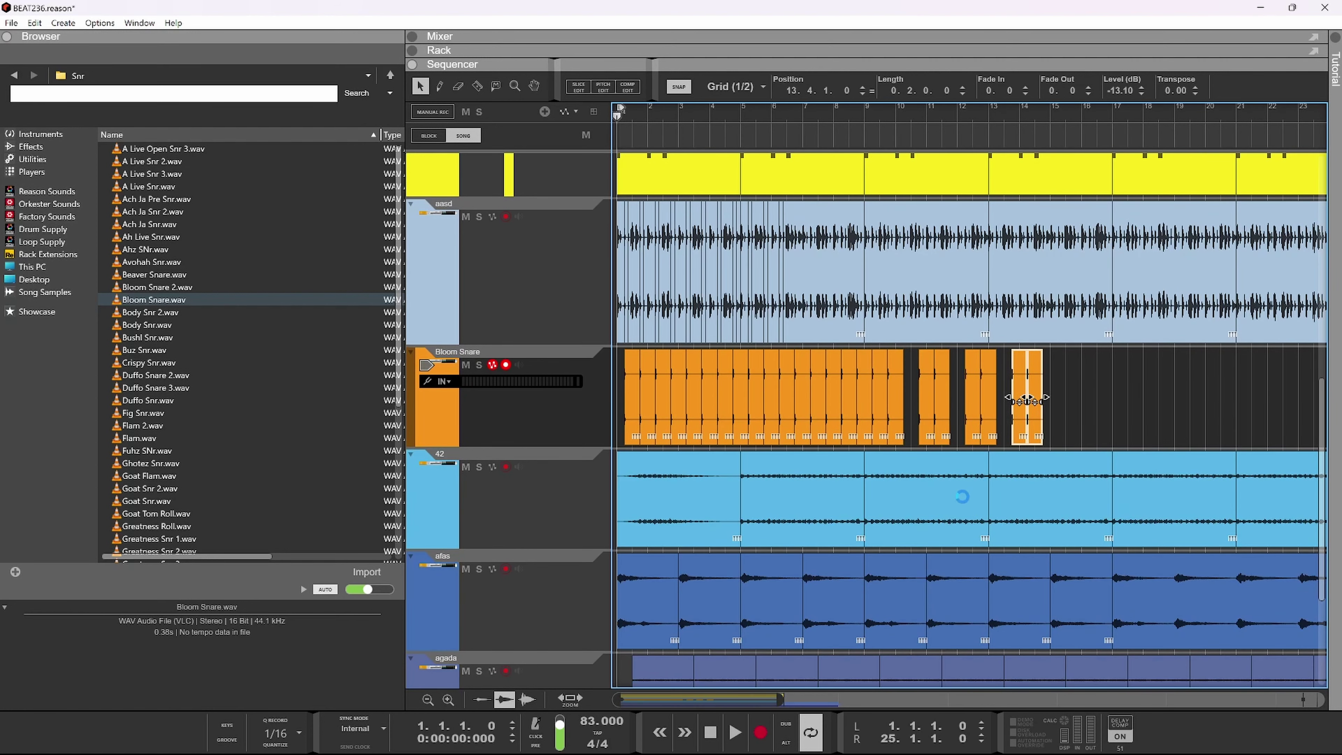
{"action": "key", "text": "ctrl+z"}
{"action": "key", "text": "ctrl+z"}
{"action": "key", "text": "ctrl+z"}
- Duplicate the last Bloom Snare pair eight more times without gaps, placing the final pair at 17.2.1.0
{"action": "scroll", "coordinate": [951, 490], "scroll_direction": "up", "scroll_amount": 2}
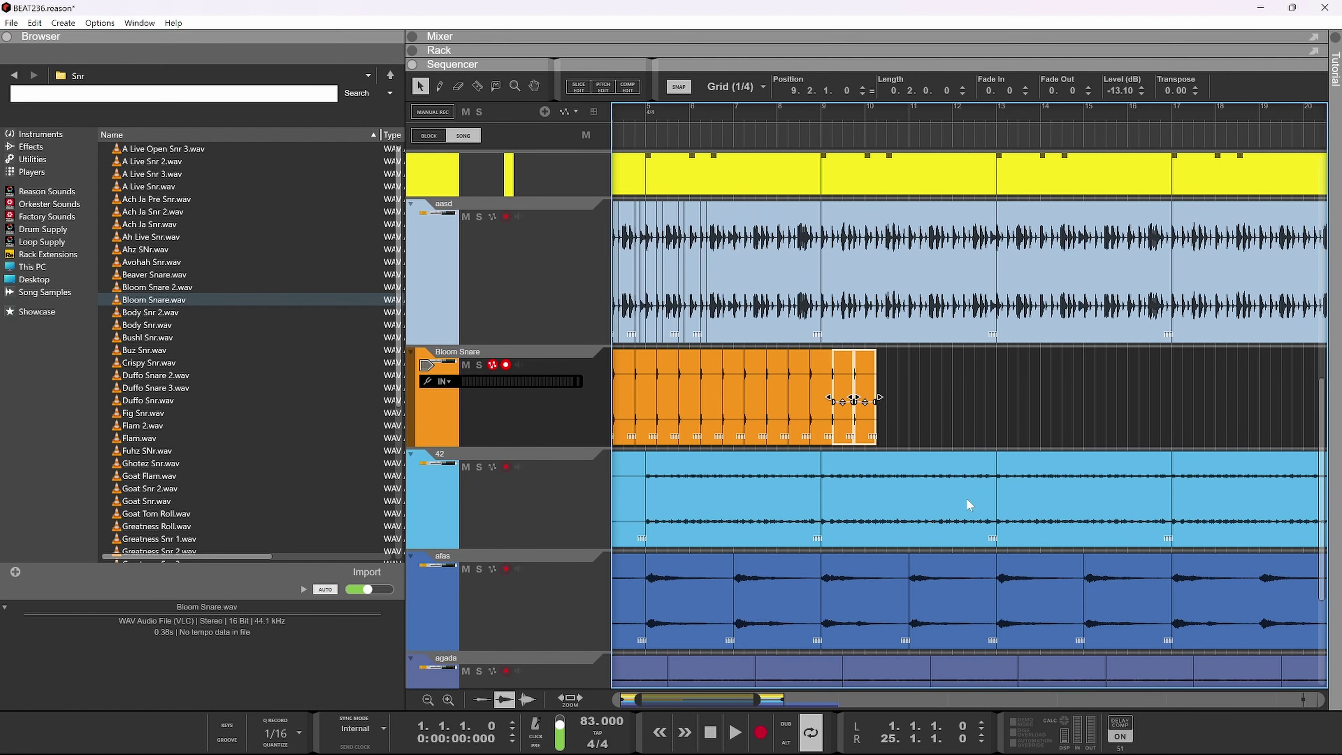
{"action": "key", "text": "ctrl+d"}
{"action": "key", "text": "ctrl+d"}
{"action": "key", "text": "ctrl+d"}
{"action": "key", "text": "ctrl+d"}
{"action": "key", "text": "ctrl+d"}
{"action": "key", "text": "ctrl+d"}
{"action": "key", "text": "ctrl+d"}
{"action": "key", "text": "ctrl+d"}
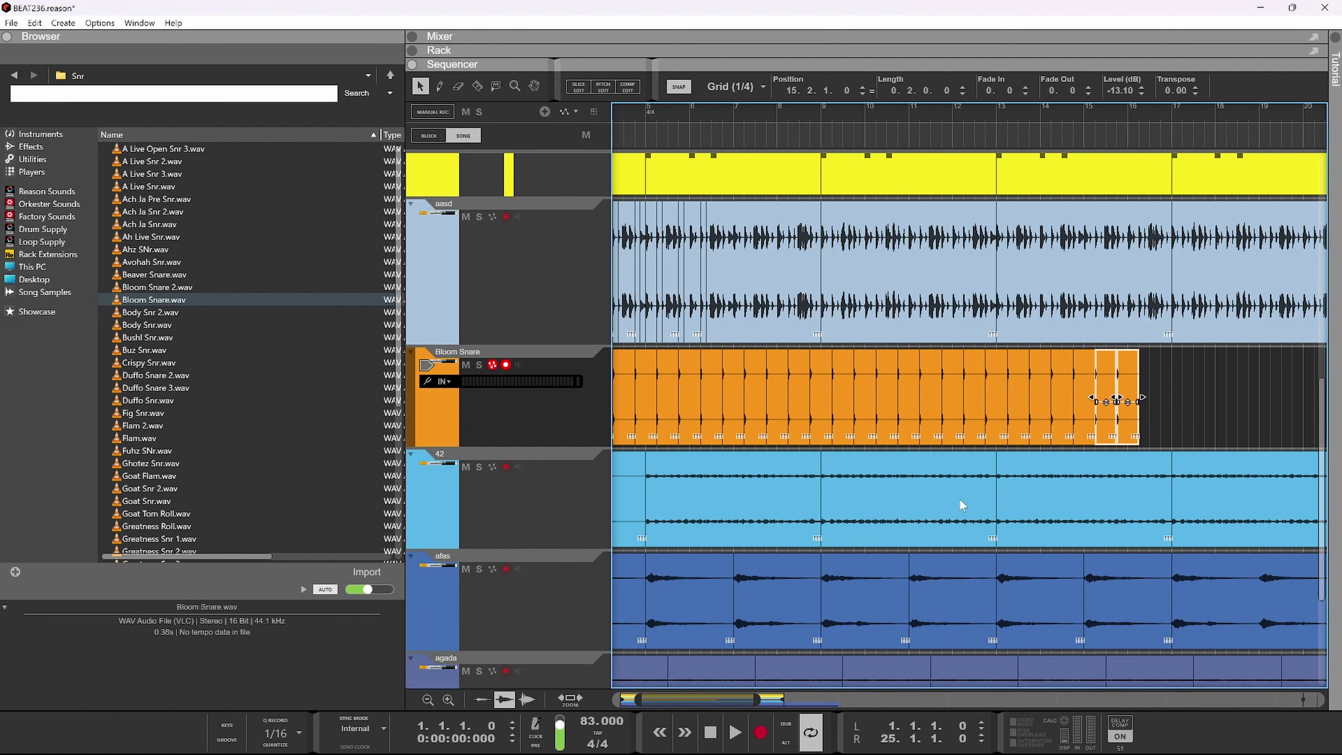
- Play the beat and jump back to an earlier bar to compare the faded aasd hits with the unfaded ones after bar 5
{"action": "key", "text": "space"}
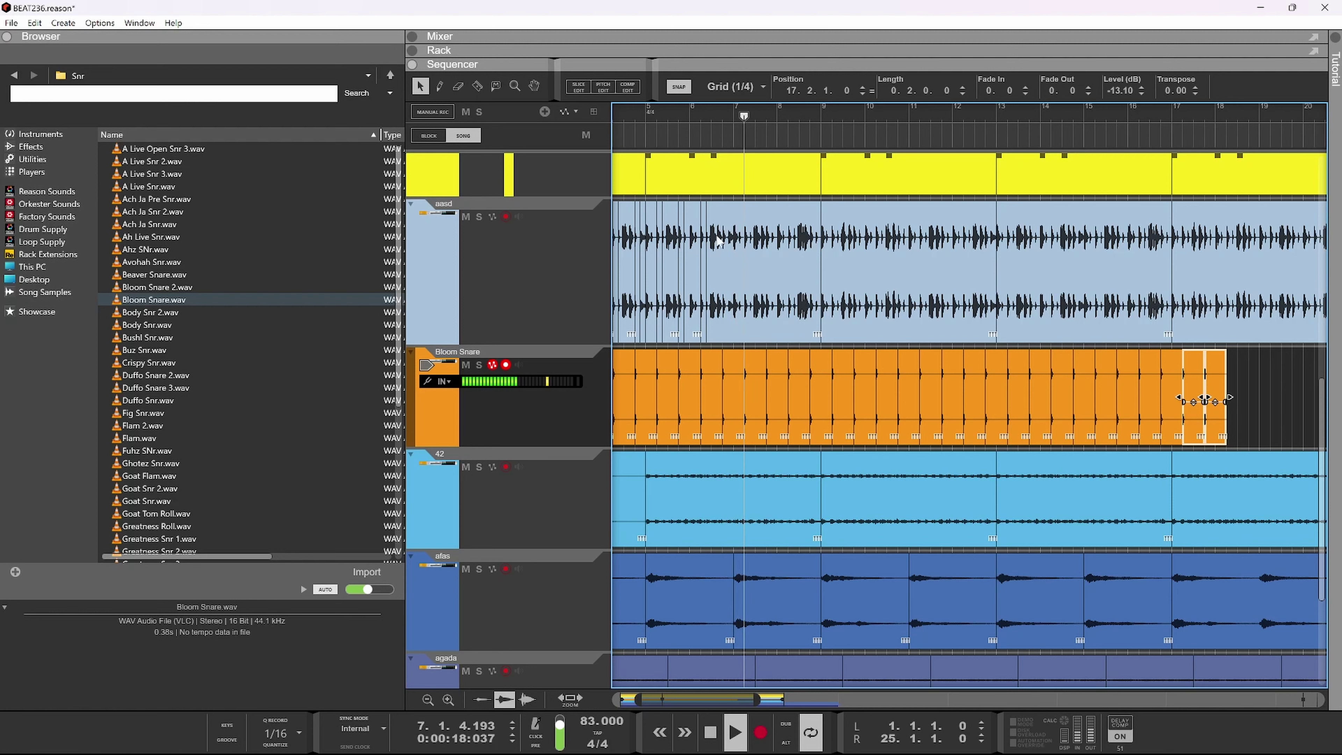
{"action": "scroll", "coordinate": [859, 503], "scroll_direction": "up", "scroll_amount": 3}
{"action": "left_click_drag", "start_coordinate": [703, 700], "coordinate": [679, 701]}
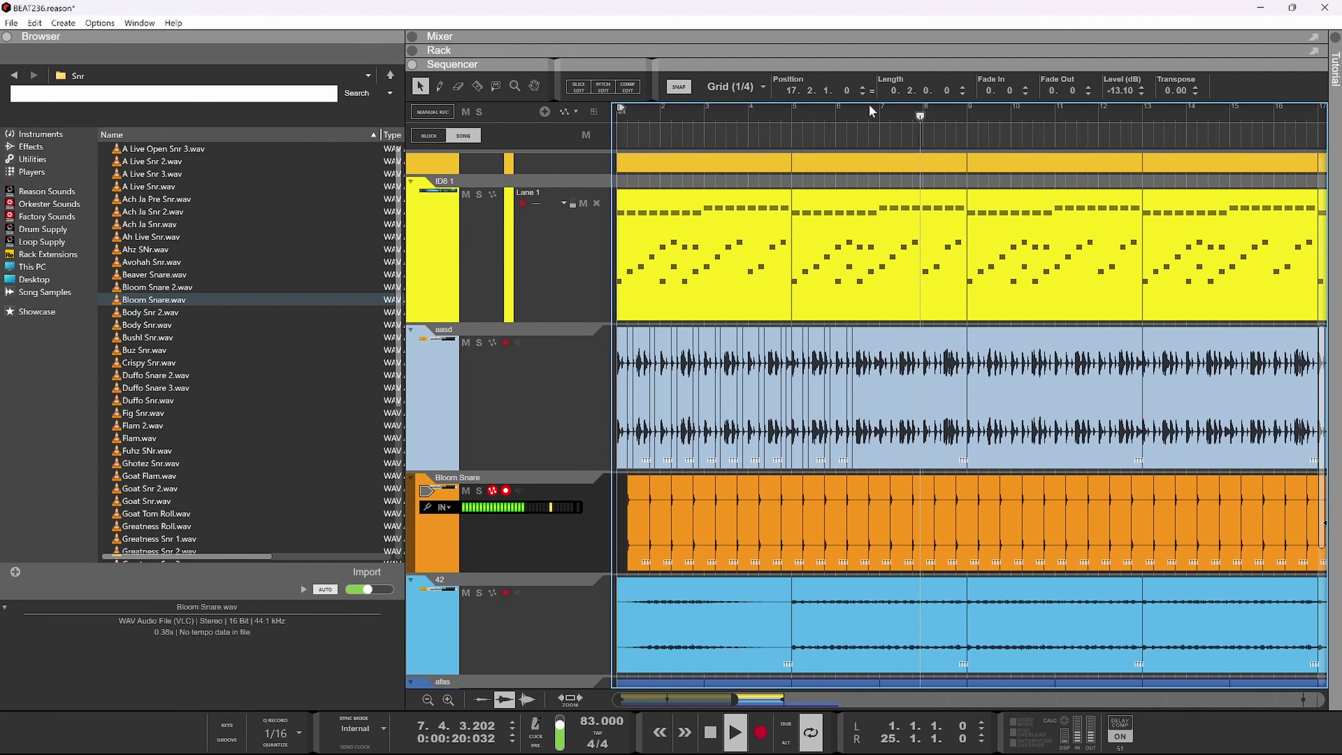
{"action": "left_click", "coordinate": [838, 111]}
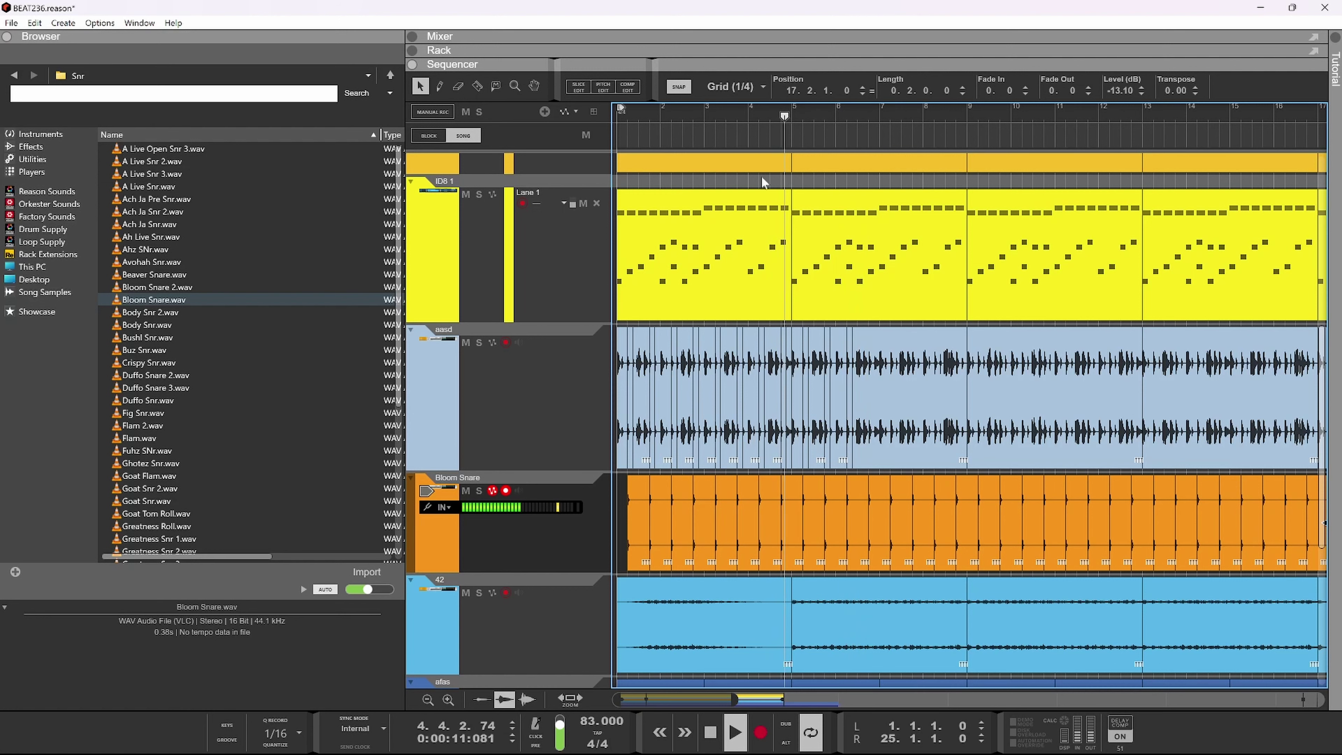
{"action": "scroll", "coordinate": [854, 514], "scroll_direction": "up", "scroll_amount": 4}
{"action": "key", "text": "space"}
- Duplicate the eight faded aasd pieces between 1.2.1.0 and 4.4.1.0 together, placing the copies from 5.2.1.0 onward
{"action": "left_click", "coordinate": [865, 516]}
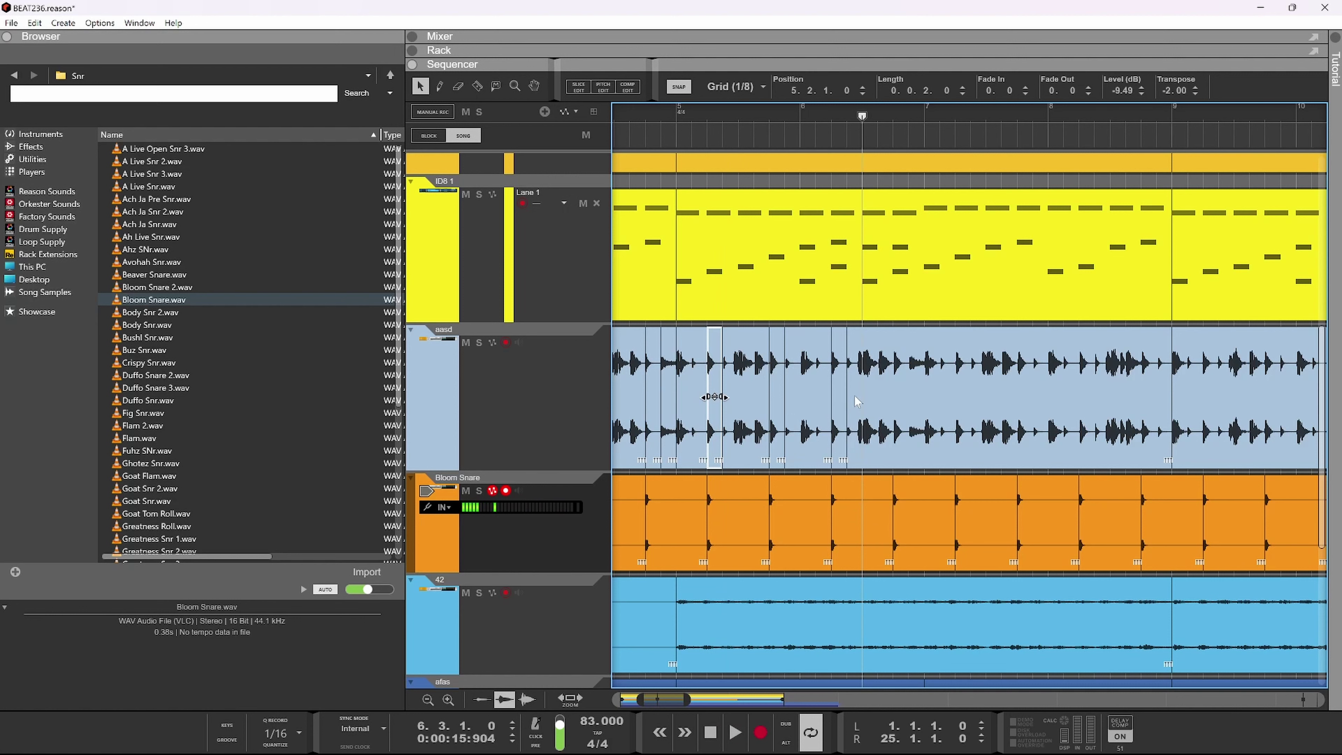
{"action": "scroll", "coordinate": [905, 445], "scroll_direction": "down", "scroll_amount": 3}
{"action": "scroll", "coordinate": [847, 407], "scroll_direction": "down", "scroll_amount": 4}
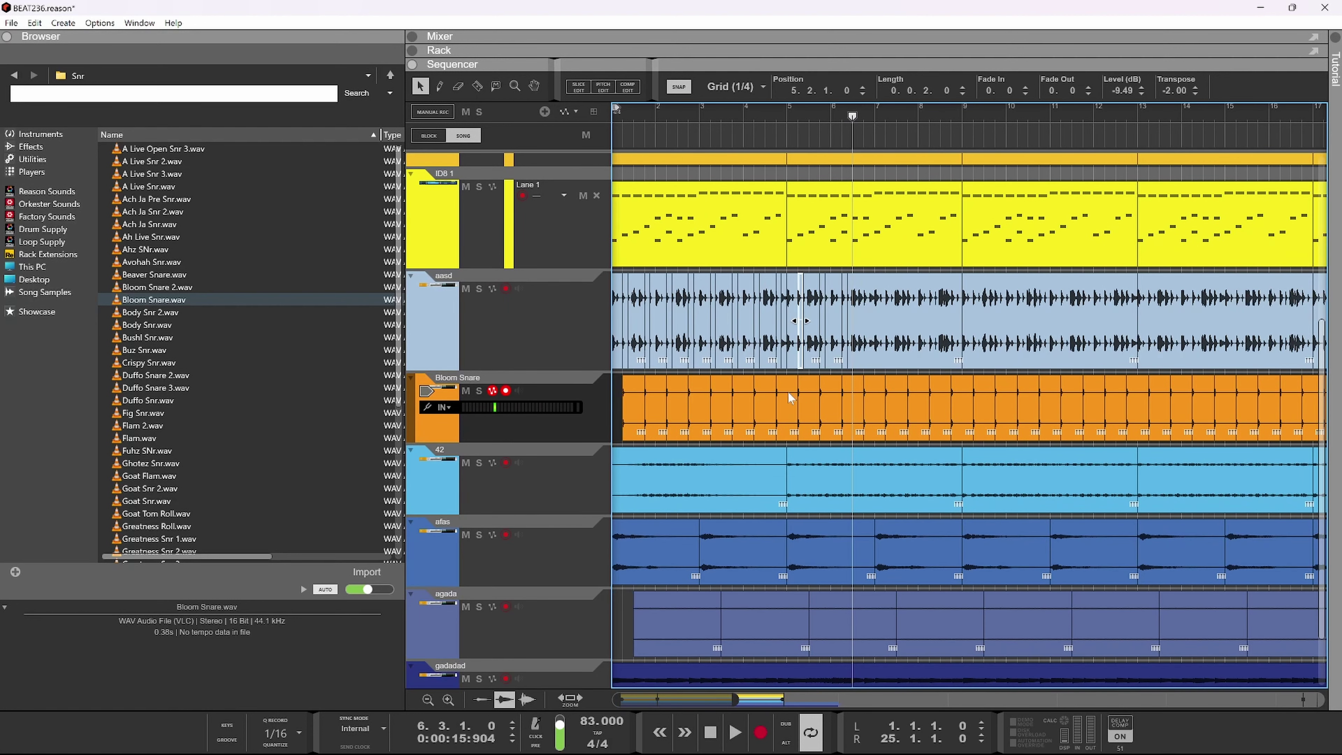
{"action": "scroll", "coordinate": [652, 358], "scroll_direction": "up", "scroll_amount": 6}
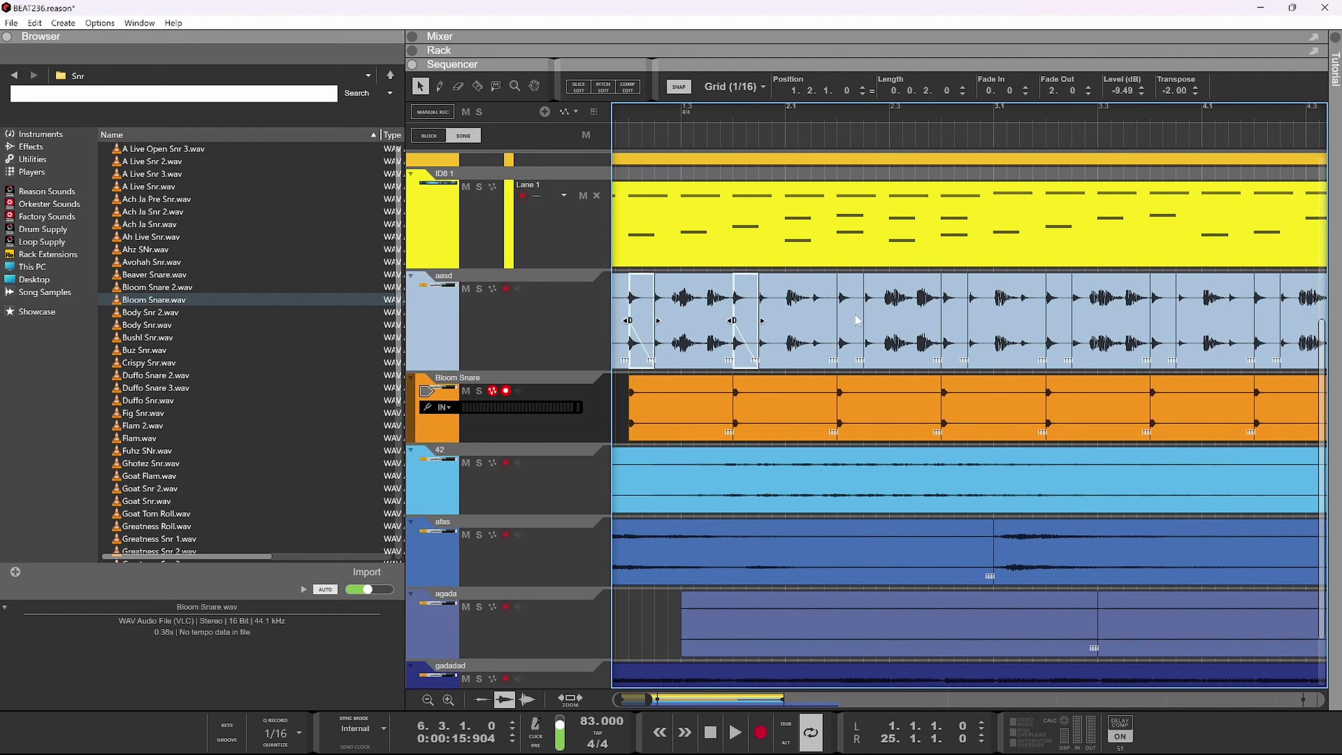
{"action": "left_click", "coordinate": [851, 320], "text": "shift"}
{"action": "left_click", "coordinate": [956, 322], "text": "shift"}
{"action": "left_click", "coordinate": [1062, 333], "text": "shift"}
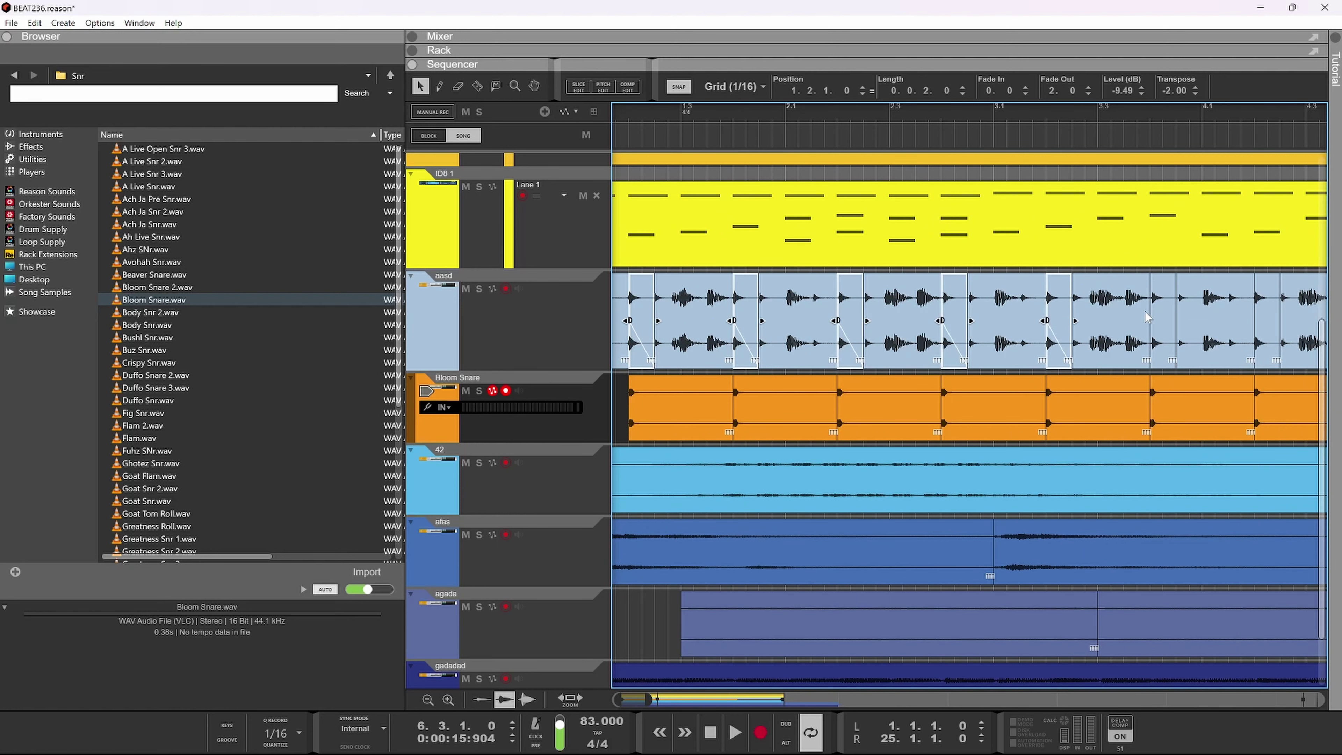
{"action": "left_click", "coordinate": [1168, 320], "text": "shift"}
{"action": "scroll", "coordinate": [1076, 339], "scroll_direction": "down", "scroll_amount": 2}
{"action": "left_click", "coordinate": [1031, 317], "text": "shift"}
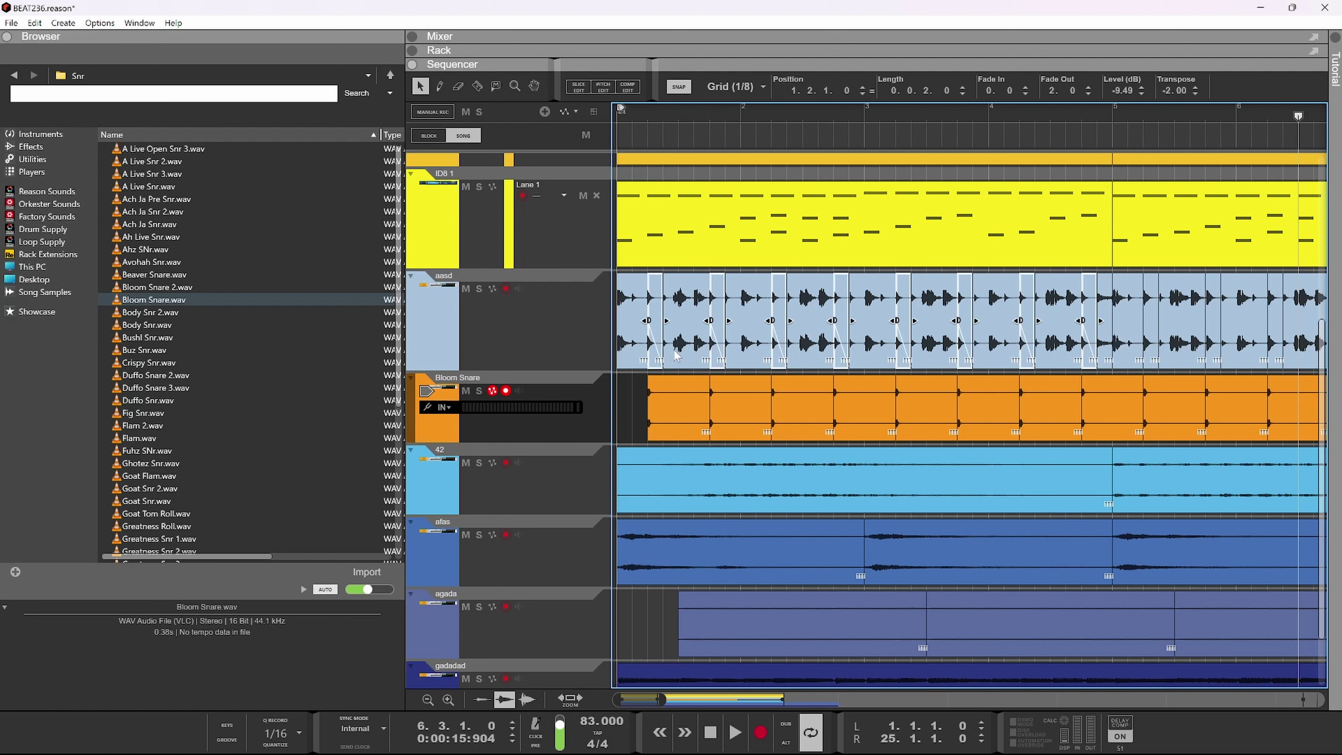
{"action": "key", "text": "ctrl+d"}
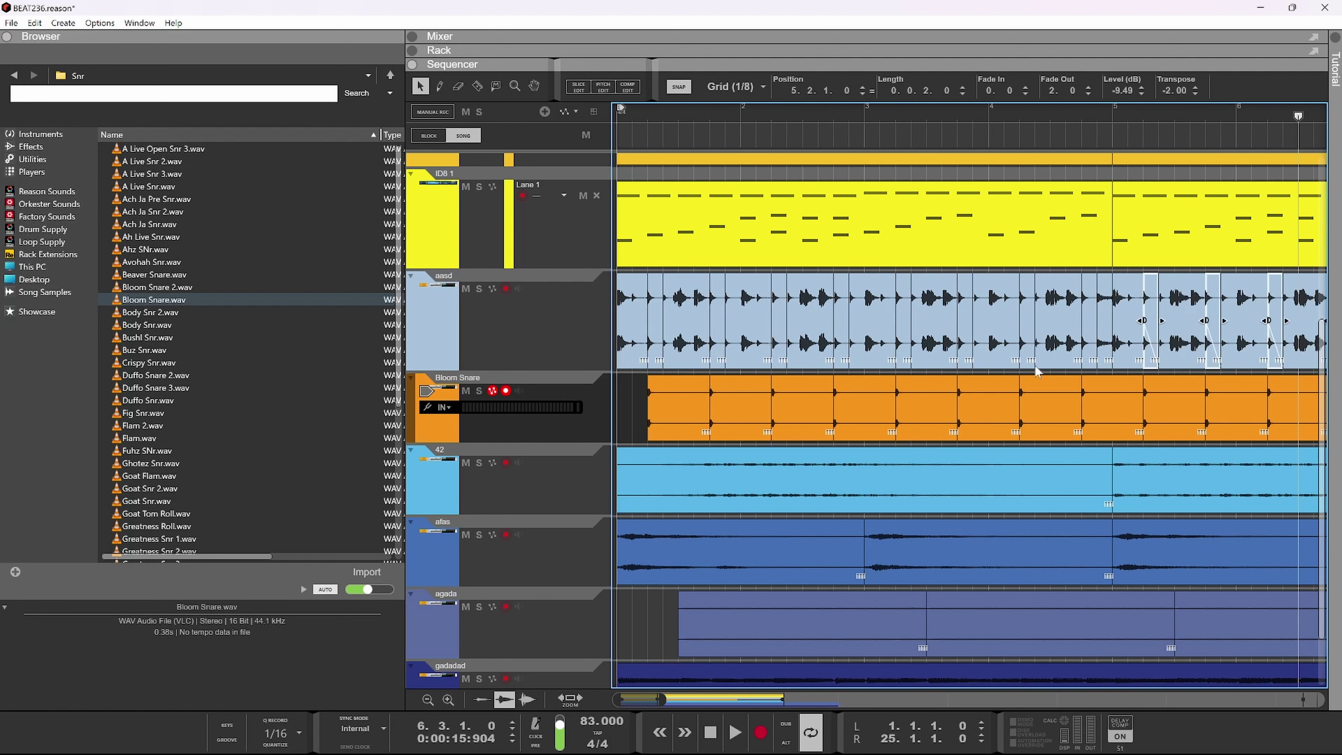
{"action": "scroll", "coordinate": [978, 374], "scroll_direction": "down", "scroll_amount": 2}
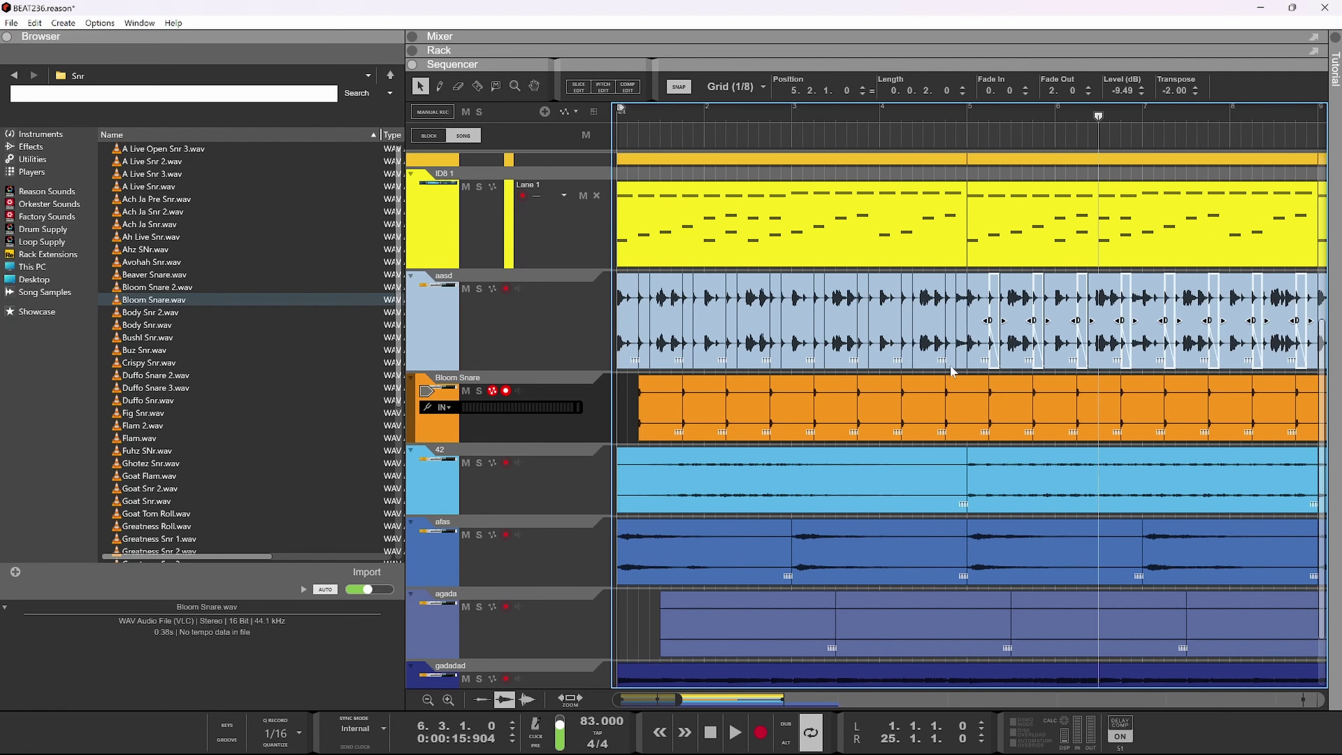
- Duplicate the eight selected faded aasd pieces as a group, placing the copies from 9.2.1.0 onward
{"action": "scroll", "coordinate": [985, 379], "scroll_direction": "right", "scroll_amount": 2}
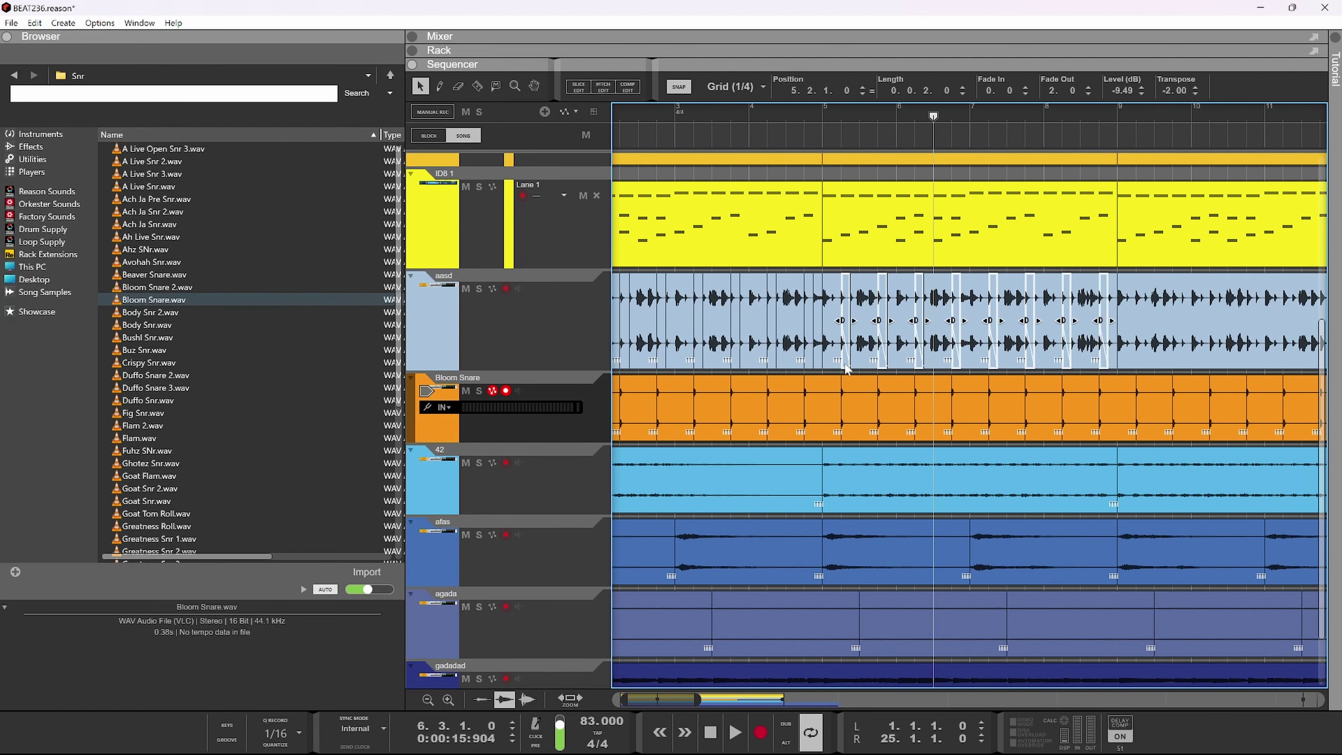
{"action": "key", "text": "ctrl+d"}
{"action": "scroll", "coordinate": [906, 374], "scroll_direction": "down", "scroll_amount": 1}
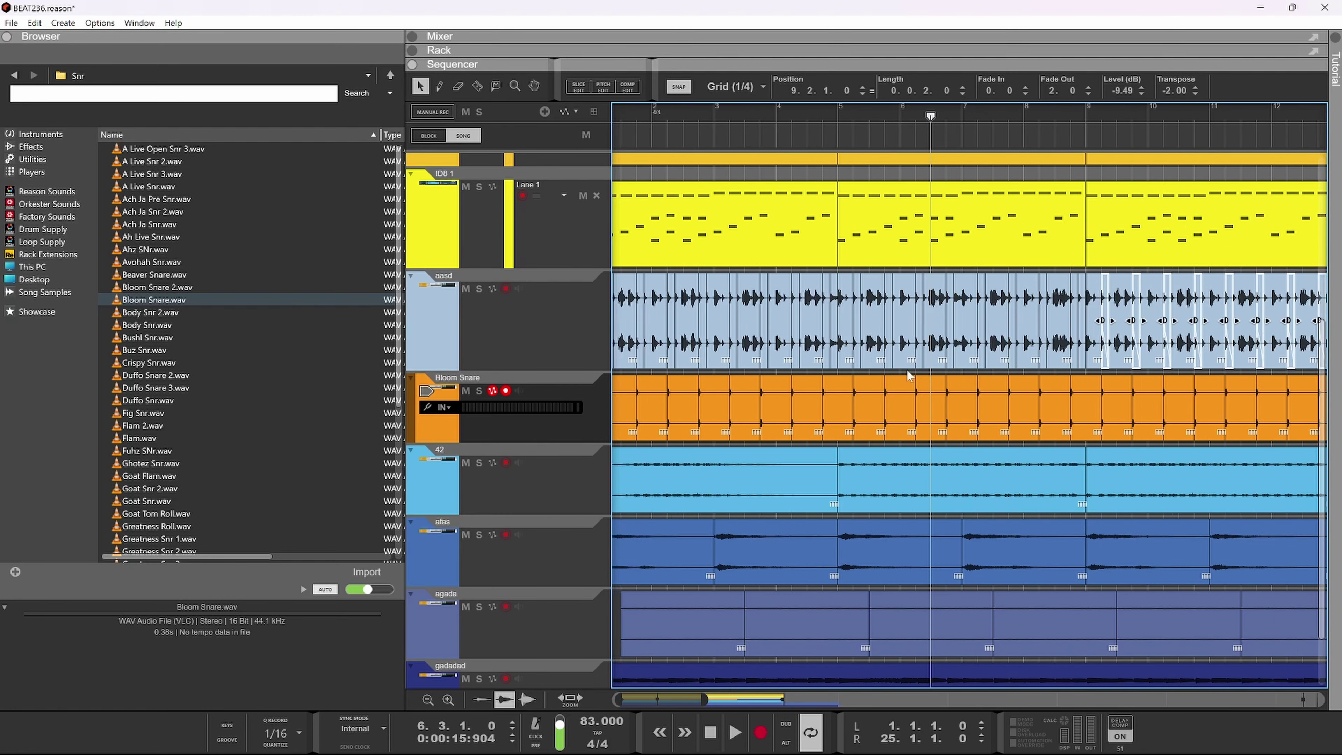
- Copy the eight faded aasd pieces once more and align the copies with the snare hits, starting at 13.2.1.0
{"action": "scroll", "coordinate": [907, 369], "scroll_direction": "right", "scroll_amount": 4}
{"action": "scroll", "coordinate": [888, 365], "scroll_direction": "up", "scroll_amount": 1}
{"action": "scroll", "coordinate": [874, 359], "scroll_direction": "down", "scroll_amount": 1}
{"action": "scroll", "coordinate": [1031, 360], "scroll_direction": "right", "scroll_amount": 1}
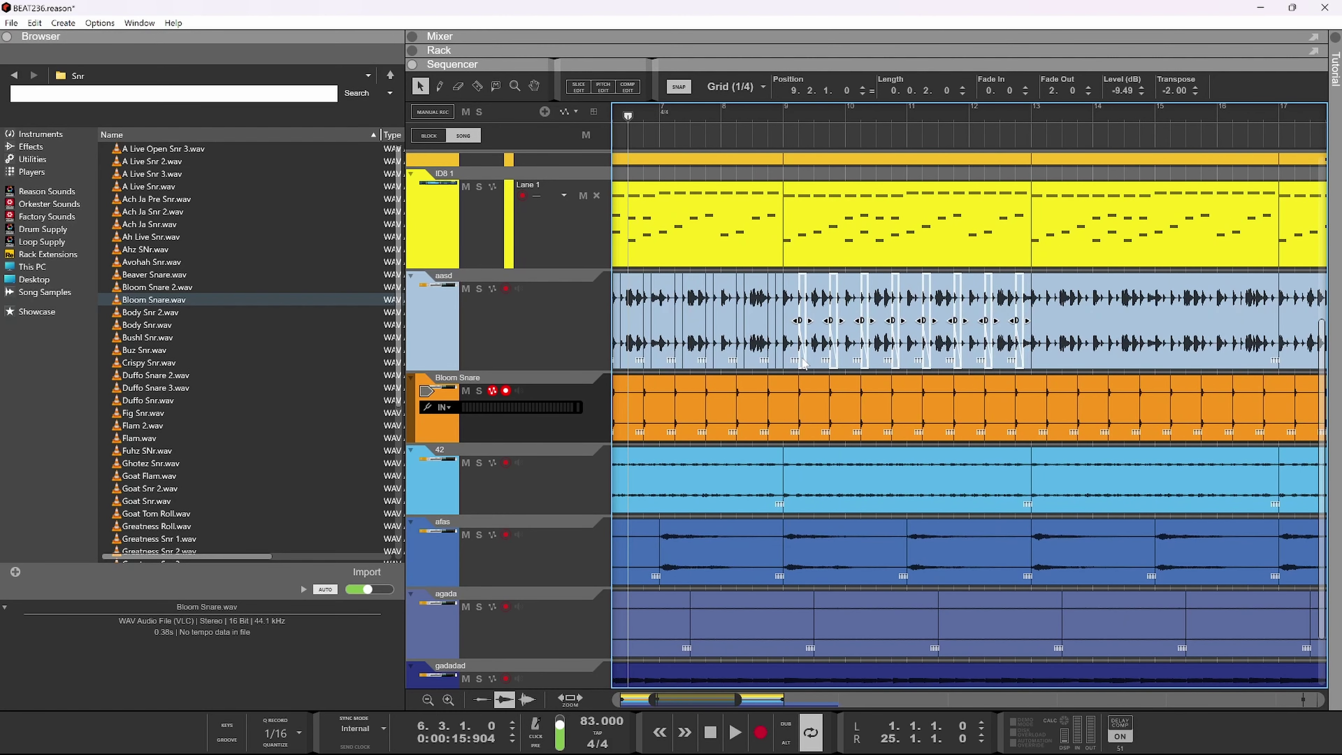
{"action": "left_click_drag", "start_coordinate": [803, 364], "coordinate": [1070, 350]}
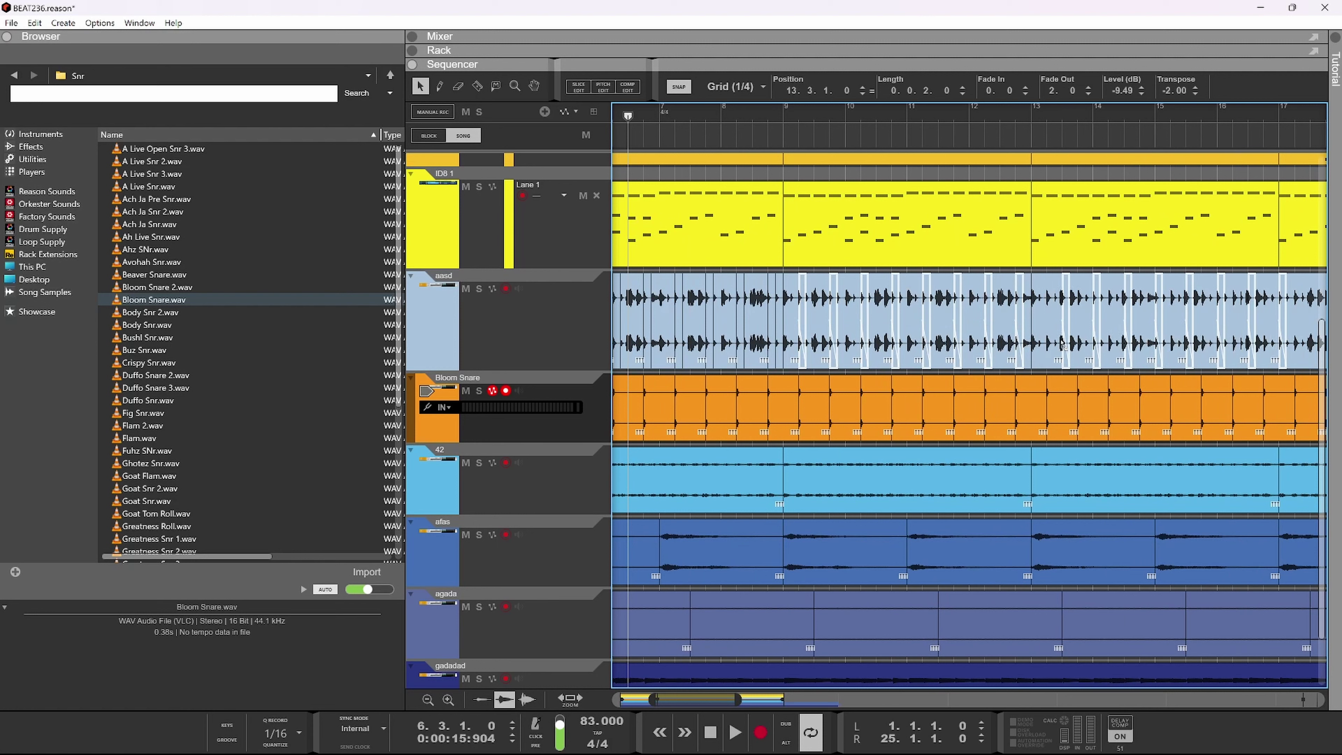
{"action": "scroll", "coordinate": [1062, 343], "scroll_direction": "up", "scroll_amount": 5}
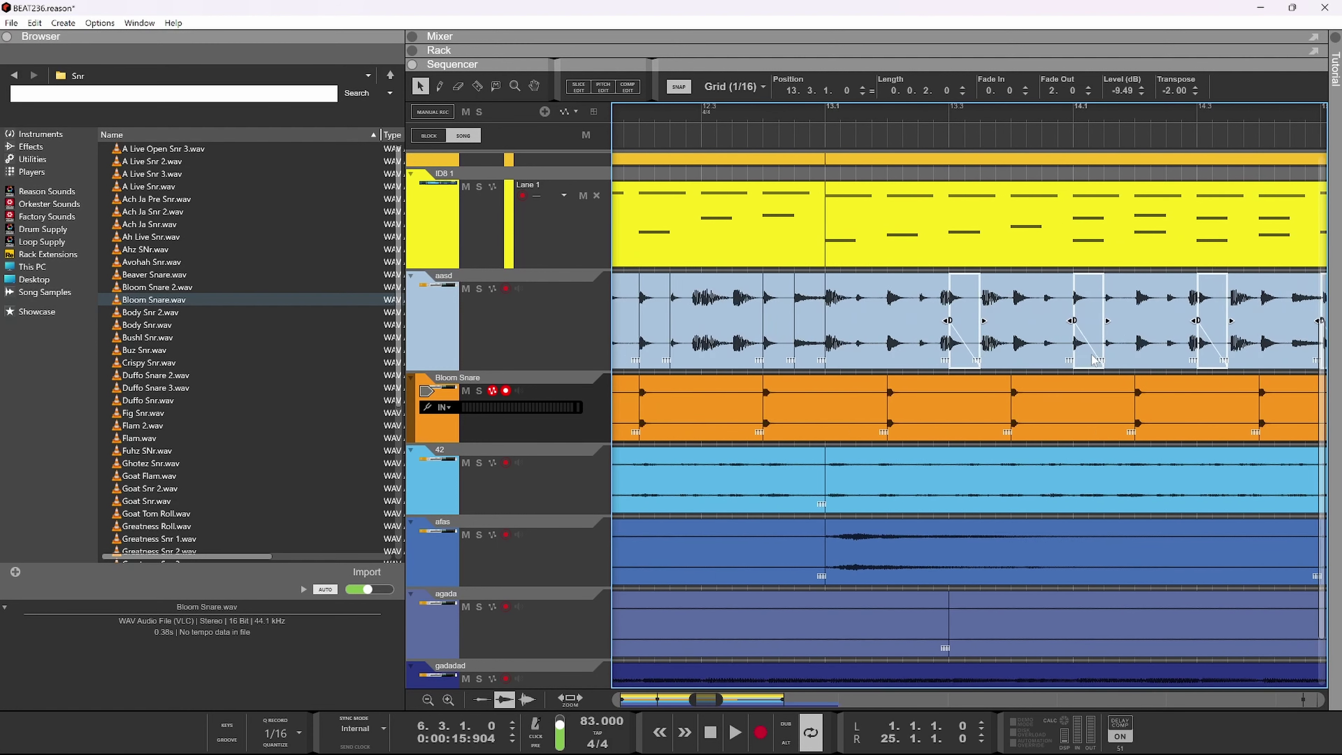
{"action": "key", "text": "space"}
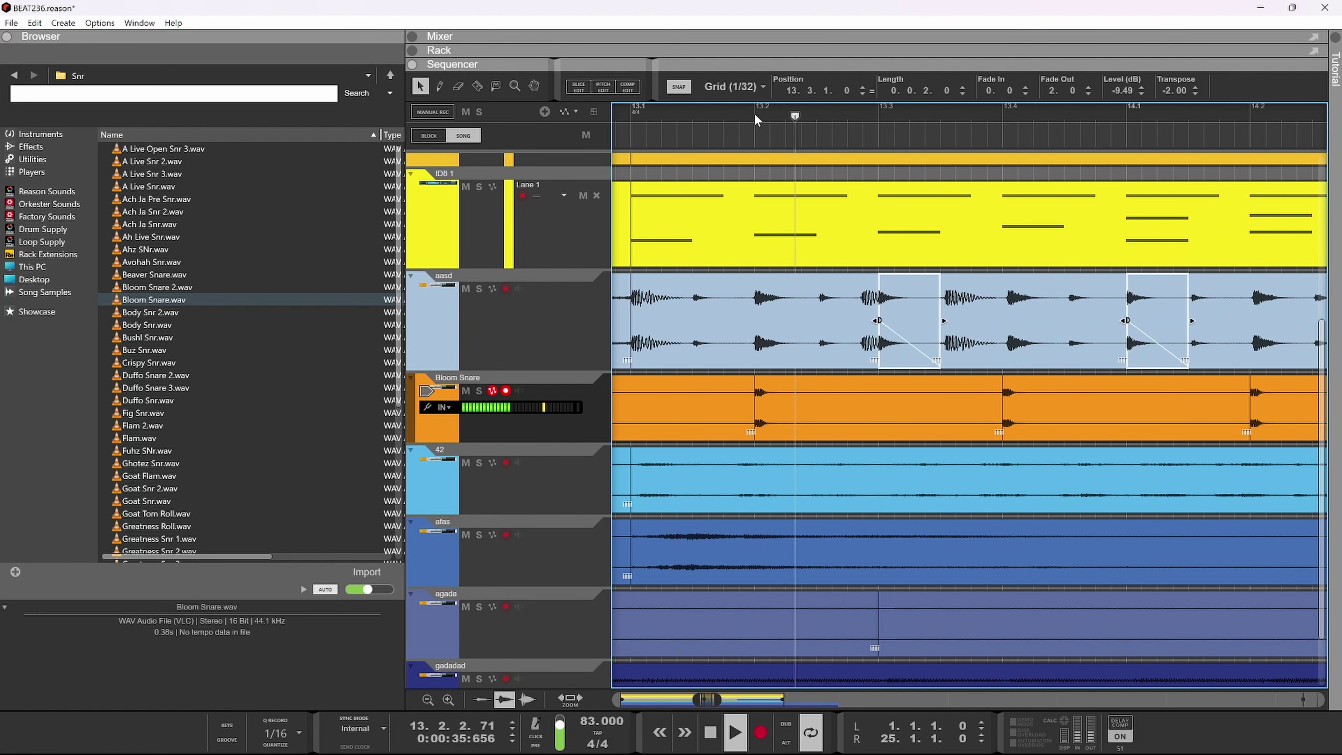
{"action": "key", "text": "space"}
{"action": "left_click_drag", "start_coordinate": [901, 361], "coordinate": [776, 350]}
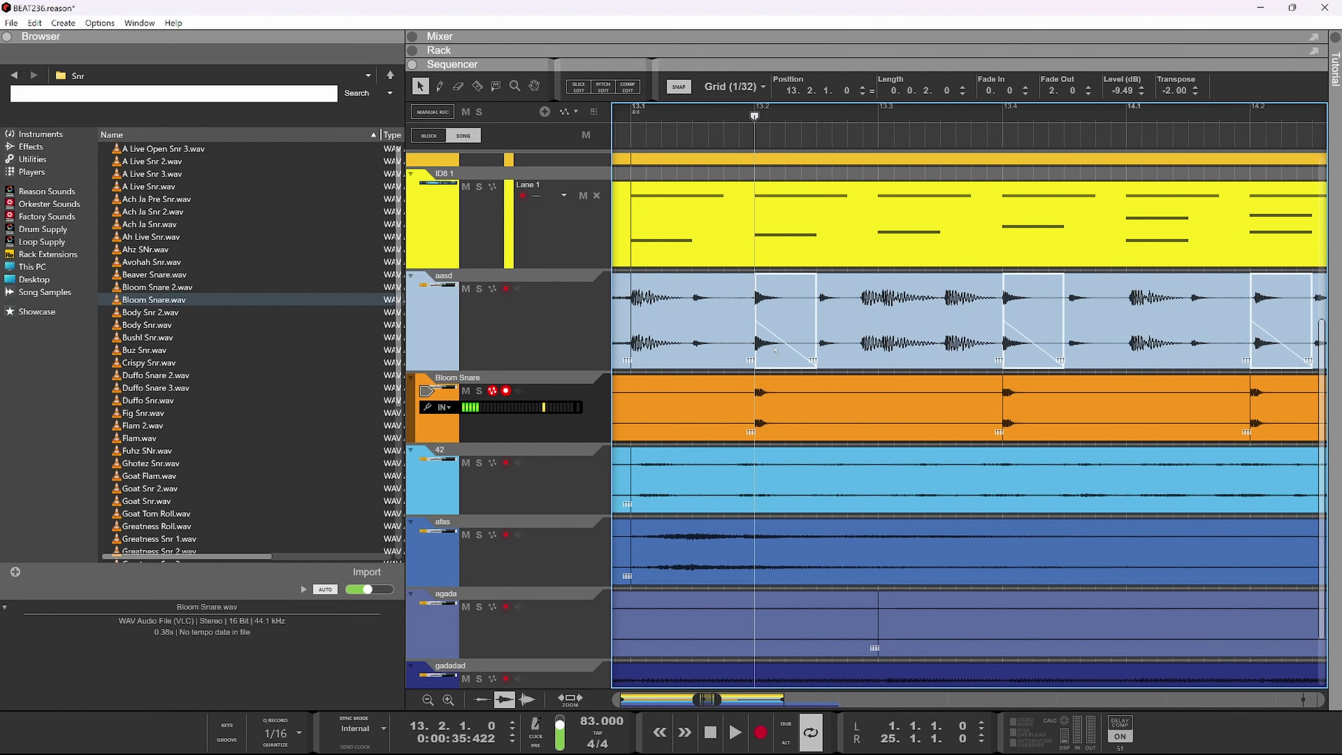
- Play the beat from bar 13 and copy the eight faded aasd pieces across bars 17 to 20 and 21 to 24
{"action": "key", "text": "space"}
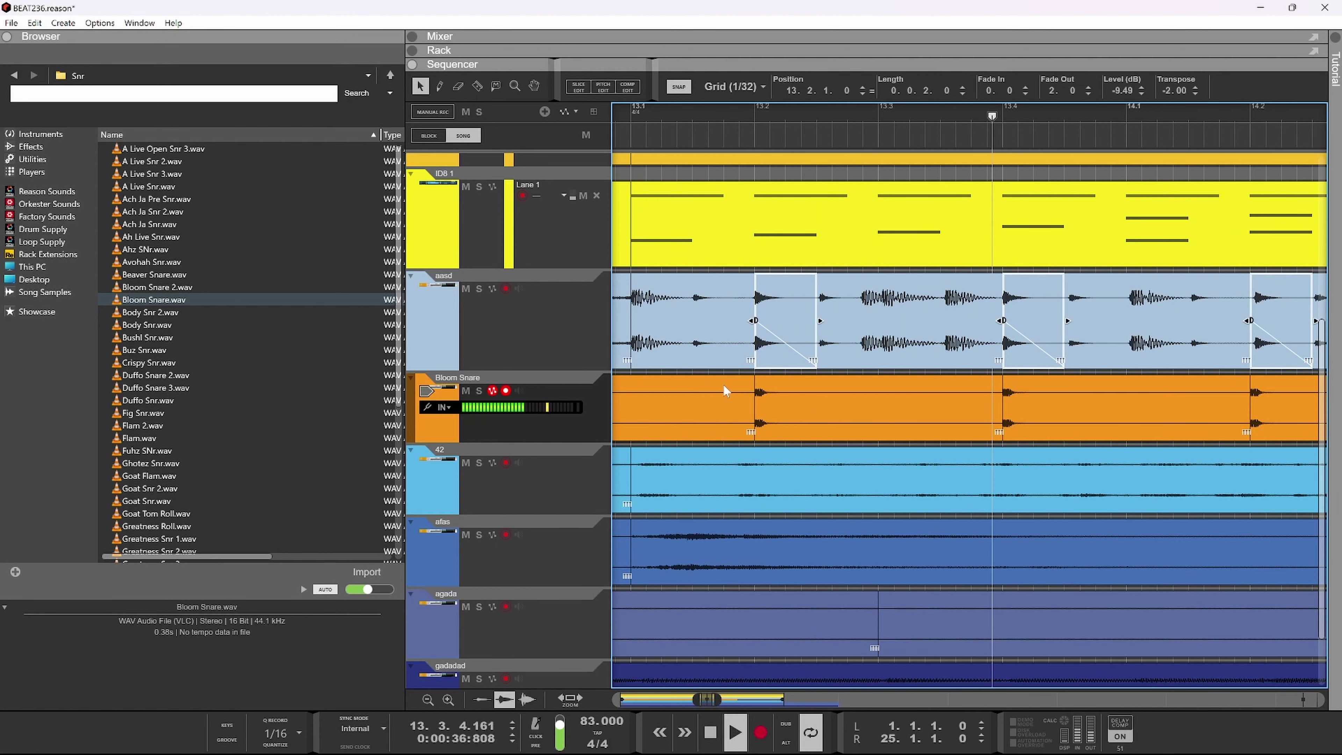
{"action": "scroll", "coordinate": [729, 405], "scroll_direction": "down", "scroll_amount": 1}
{"action": "scroll", "coordinate": [729, 405], "scroll_direction": "down", "scroll_amount": 1}
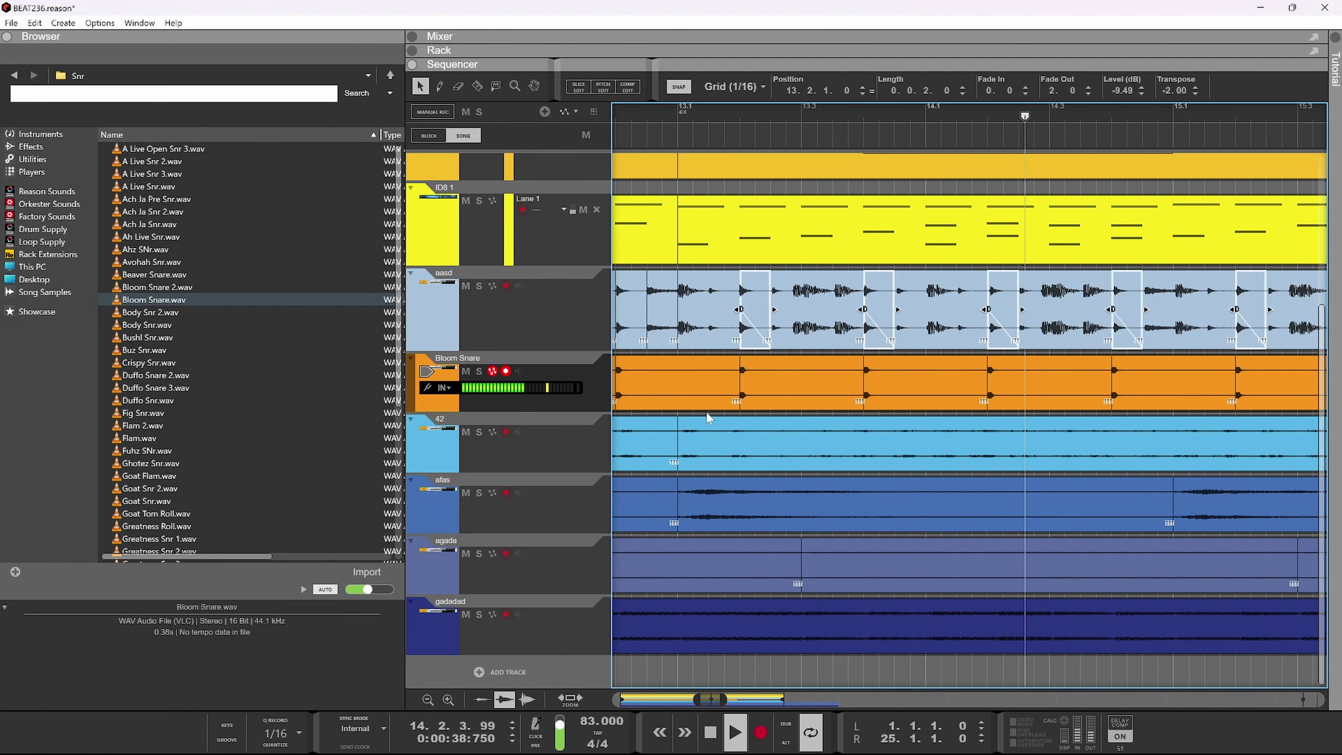
{"action": "scroll", "coordinate": [884, 491], "scroll_direction": "down", "scroll_amount": 2}
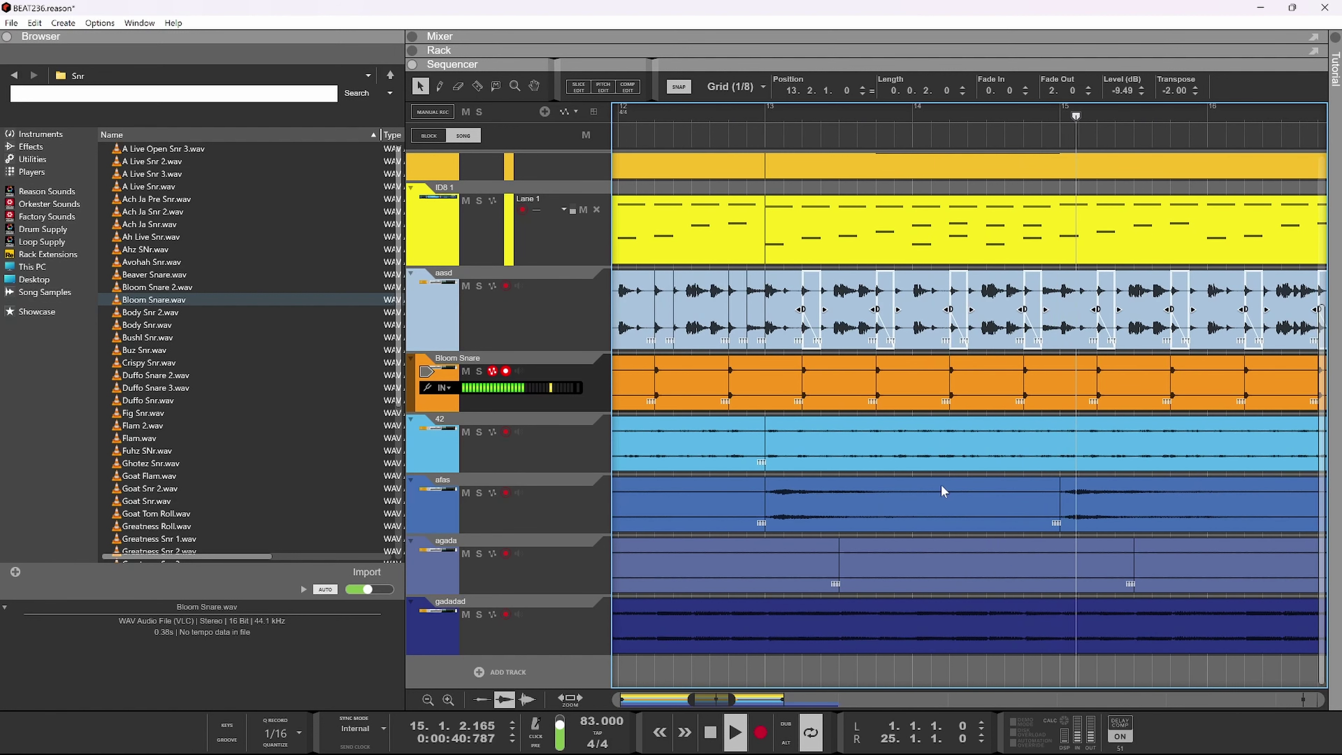
{"action": "scroll", "coordinate": [1144, 464], "scroll_direction": "down", "scroll_amount": 5}
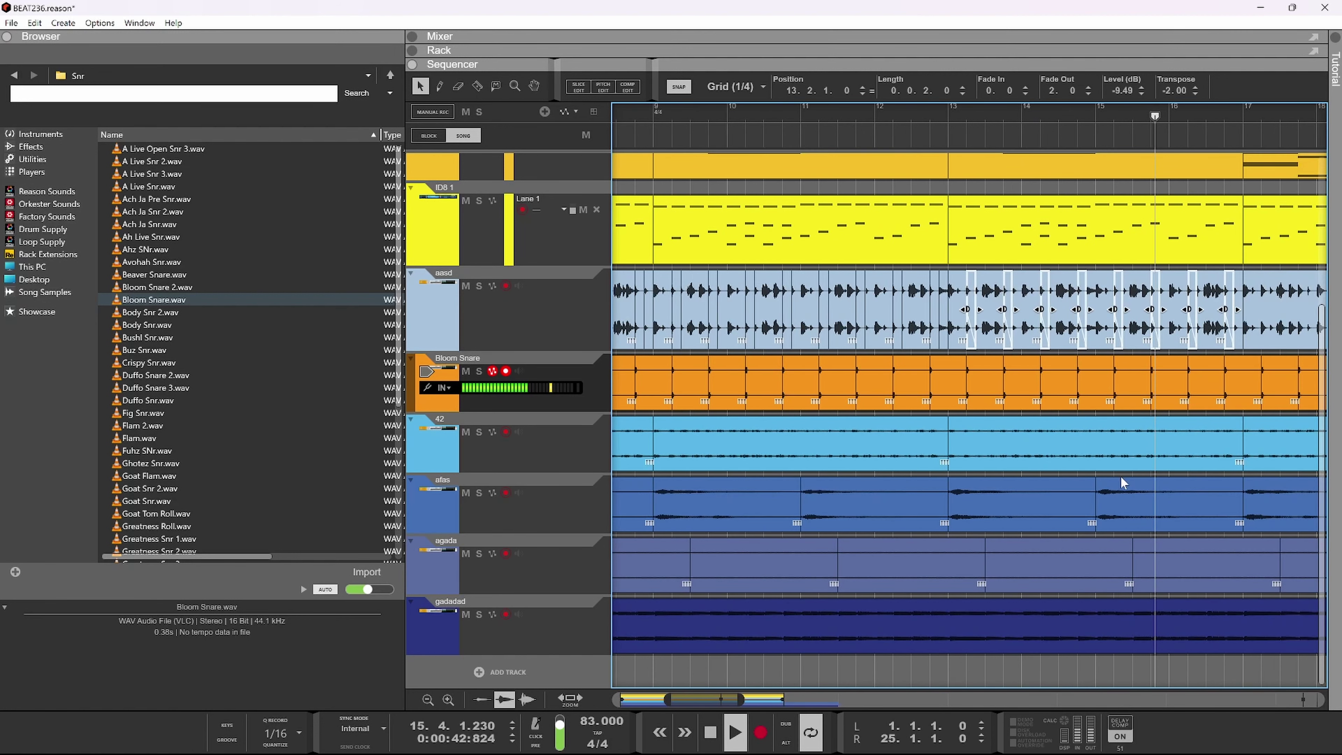
{"action": "scroll", "coordinate": [1196, 454], "scroll_direction": "up", "scroll_amount": 4}
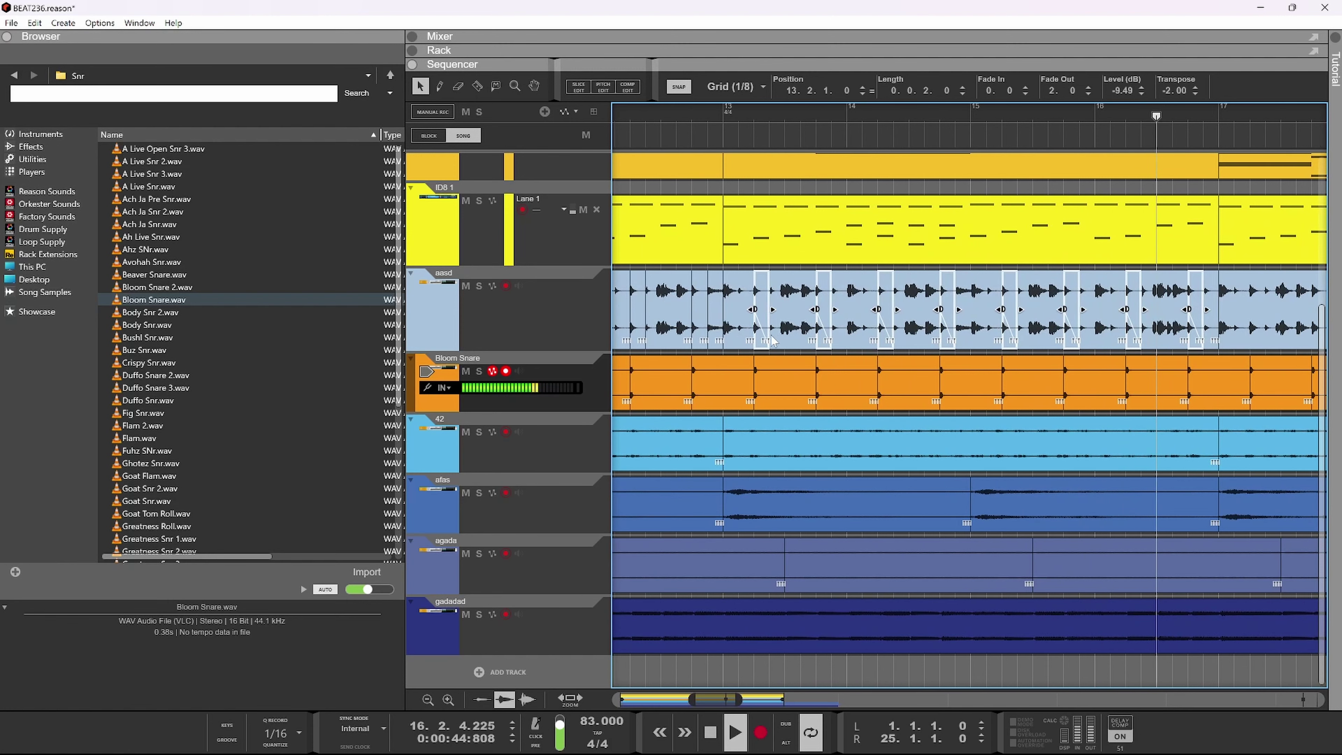
{"action": "key", "text": "space"}
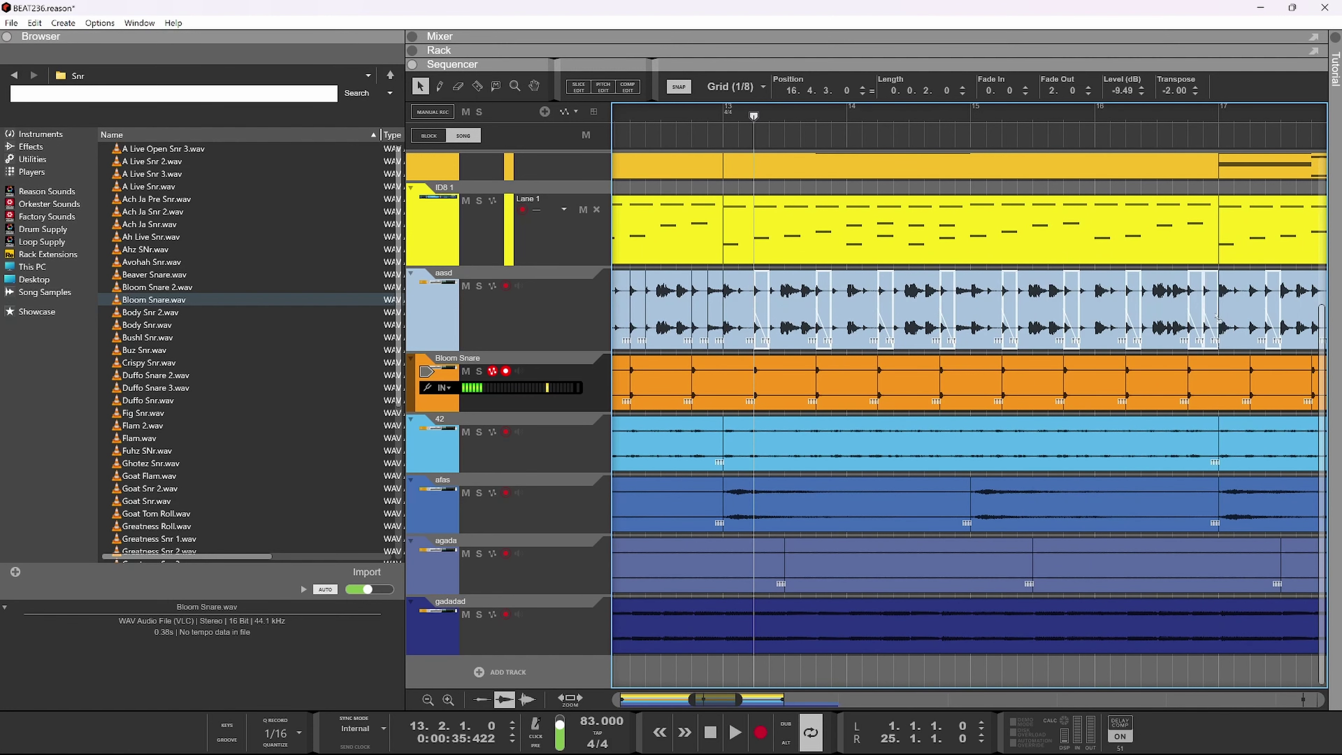
{"action": "scroll", "coordinate": [838, 430], "scroll_direction": "down", "scroll_amount": 4}
{"action": "scroll", "coordinate": [888, 425], "scroll_direction": "up", "scroll_amount": 3}
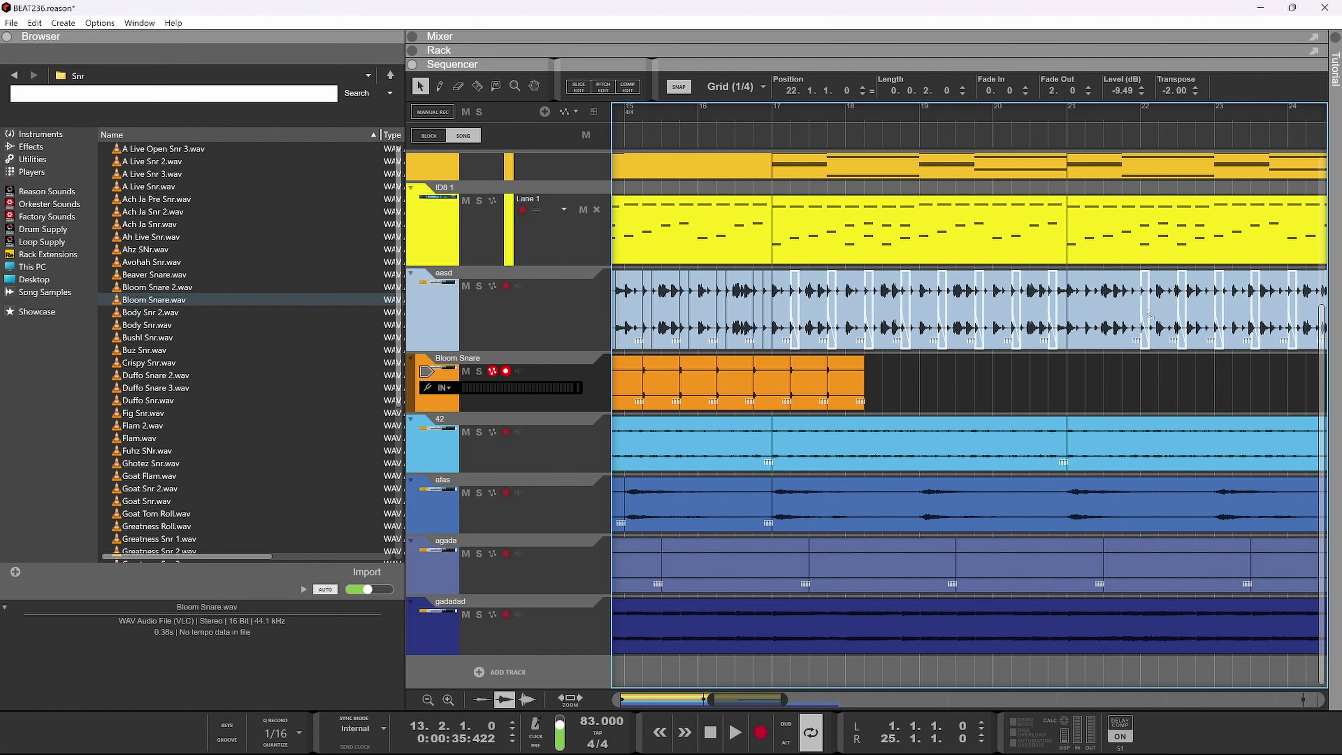
- Duplicate the last two Bloom Snare clips repeatedly without gaps, placing the final pair at 24.2.1.0
{"action": "left_click_drag", "start_coordinate": [924, 379], "coordinate": [799, 400]}
{"action": "key", "text": "ctrl+d"}
{"action": "key", "text": "ctrl+d"}
{"action": "key", "text": "ctrl+d"}
{"action": "key", "text": "ctrl+d"}
{"action": "key", "text": "ctrl+d"}
{"action": "key", "text": "ctrl+d"}
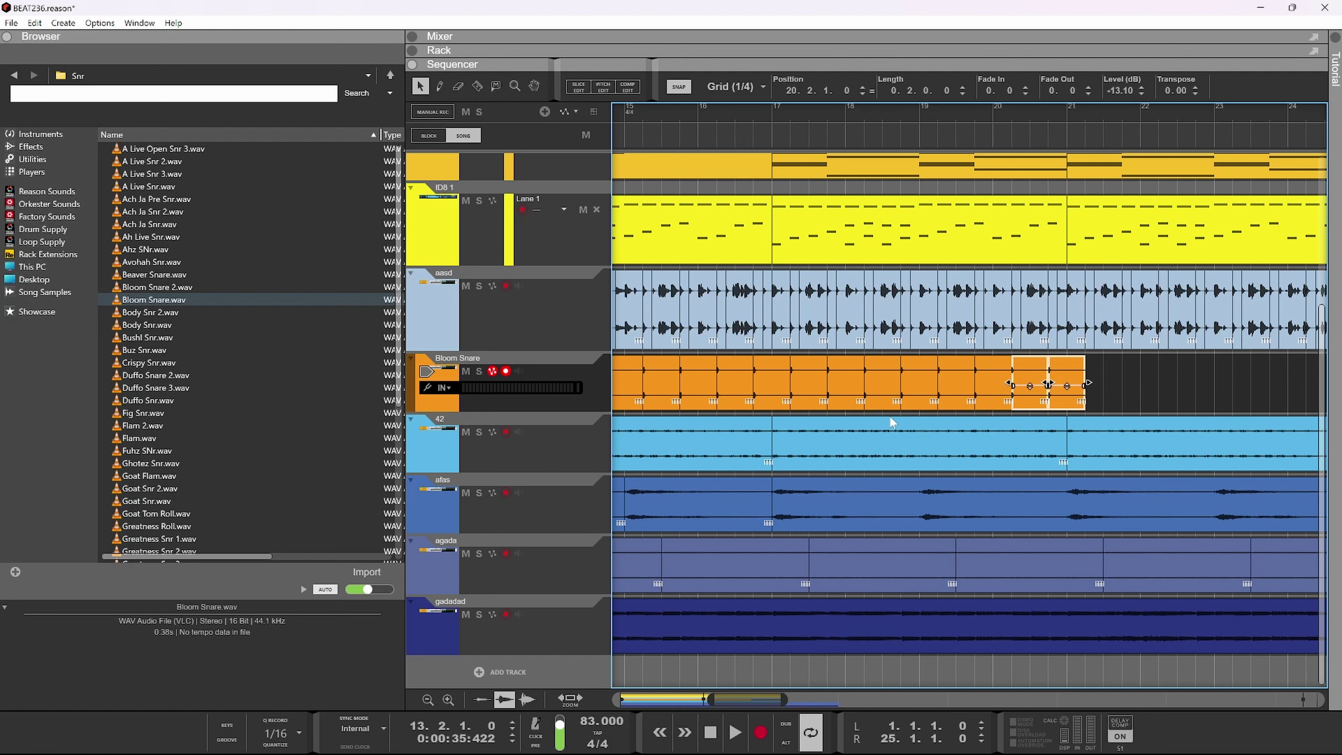
{"action": "scroll", "coordinate": [883, 422], "scroll_direction": "down", "scroll_amount": 1}
{"action": "scroll", "coordinate": [892, 434], "scroll_direction": "up", "scroll_amount": 2}
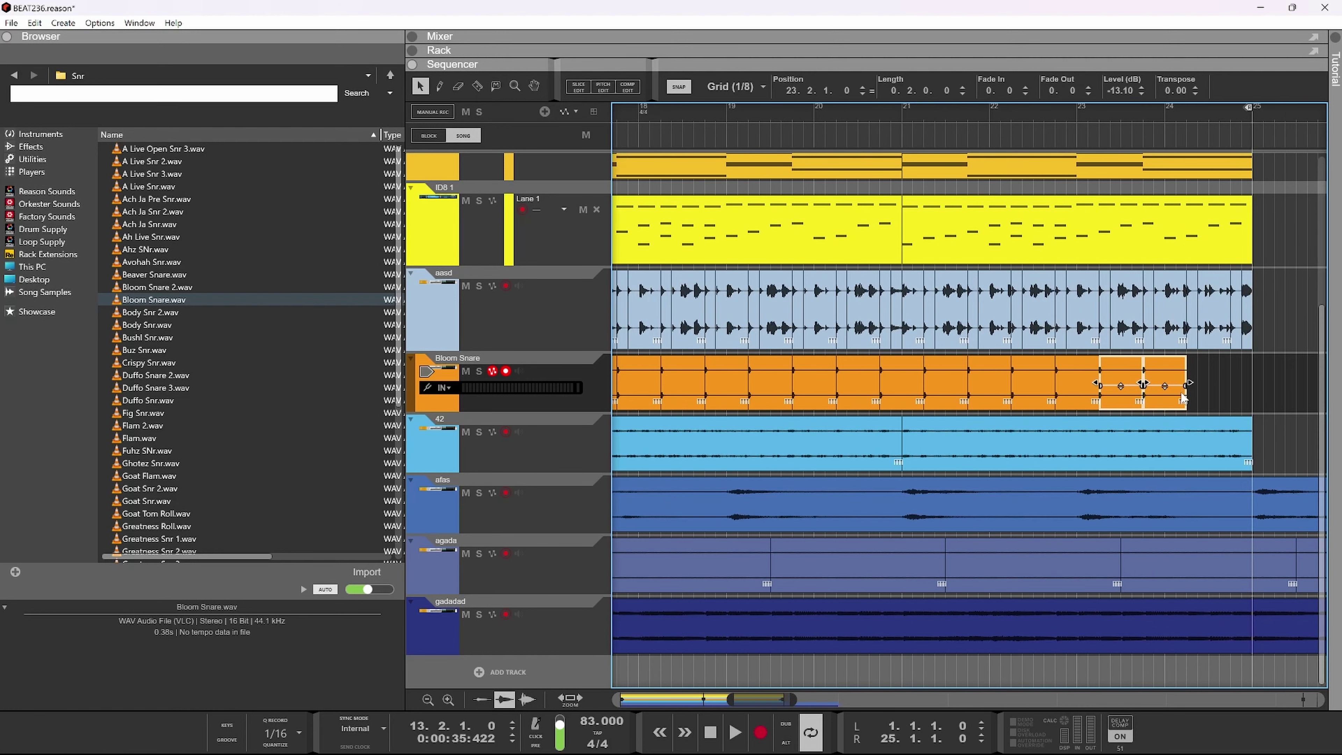
{"action": "key", "text": "ctrl+d"}
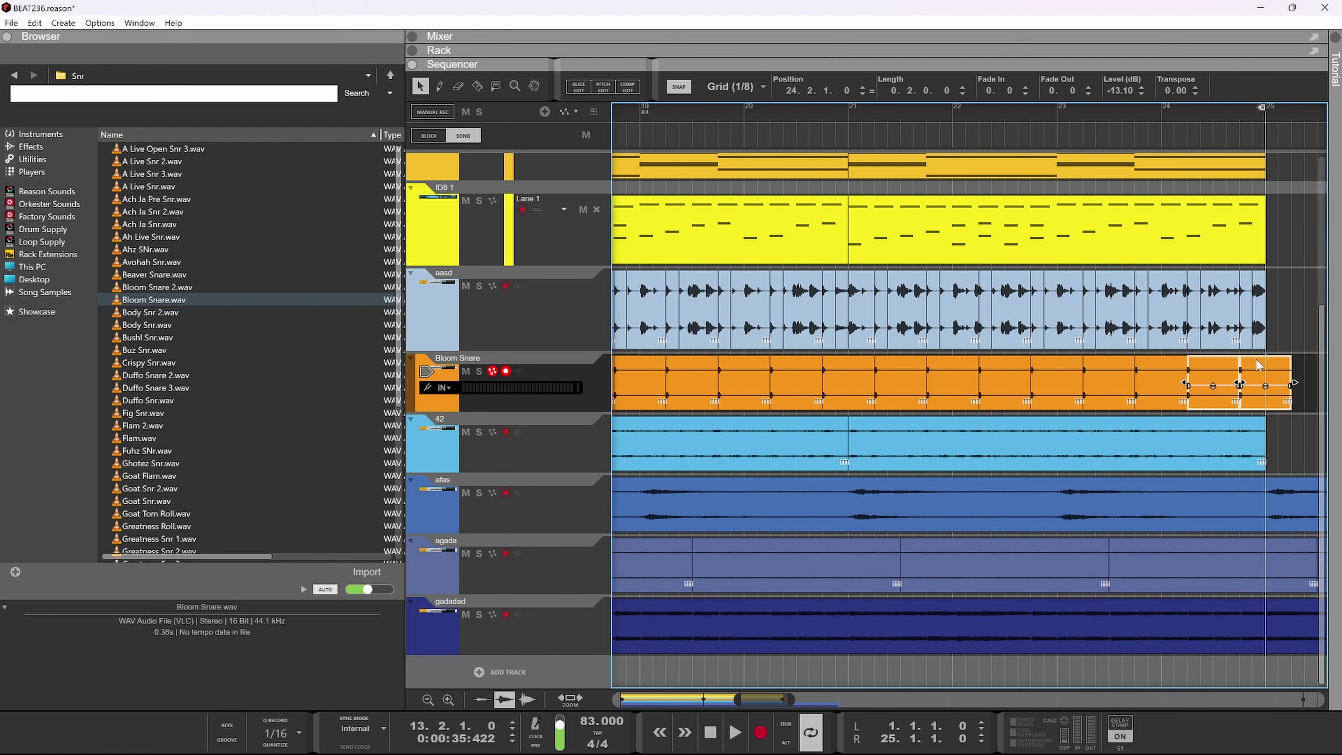
- Play through the arrangement, trim the last Bloom Snare clip to end at bar 25, and extend the first clip back to 1.1.1.0
{"action": "key", "text": "space"}
{"action": "scroll", "coordinate": [1048, 457], "scroll_direction": "down", "scroll_amount": 3}
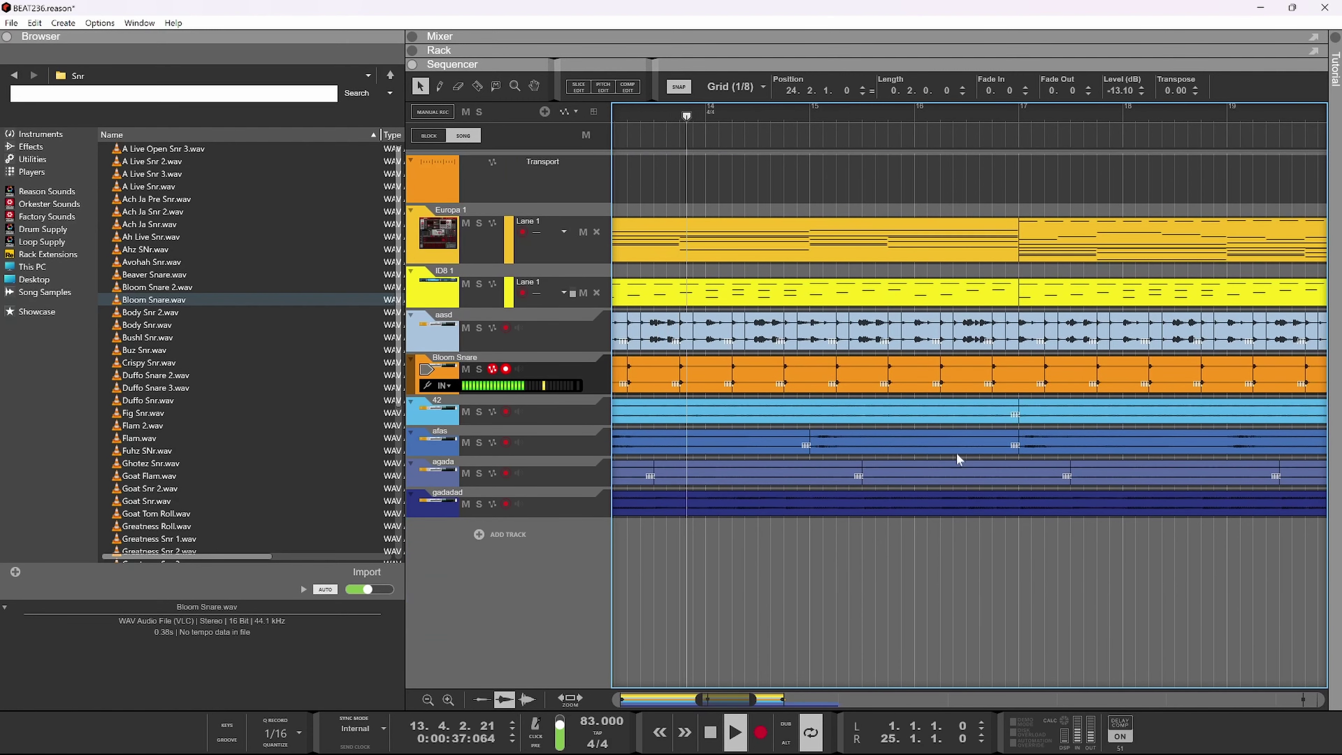
{"action": "scroll", "coordinate": [956, 452], "scroll_direction": "down", "scroll_amount": 1}
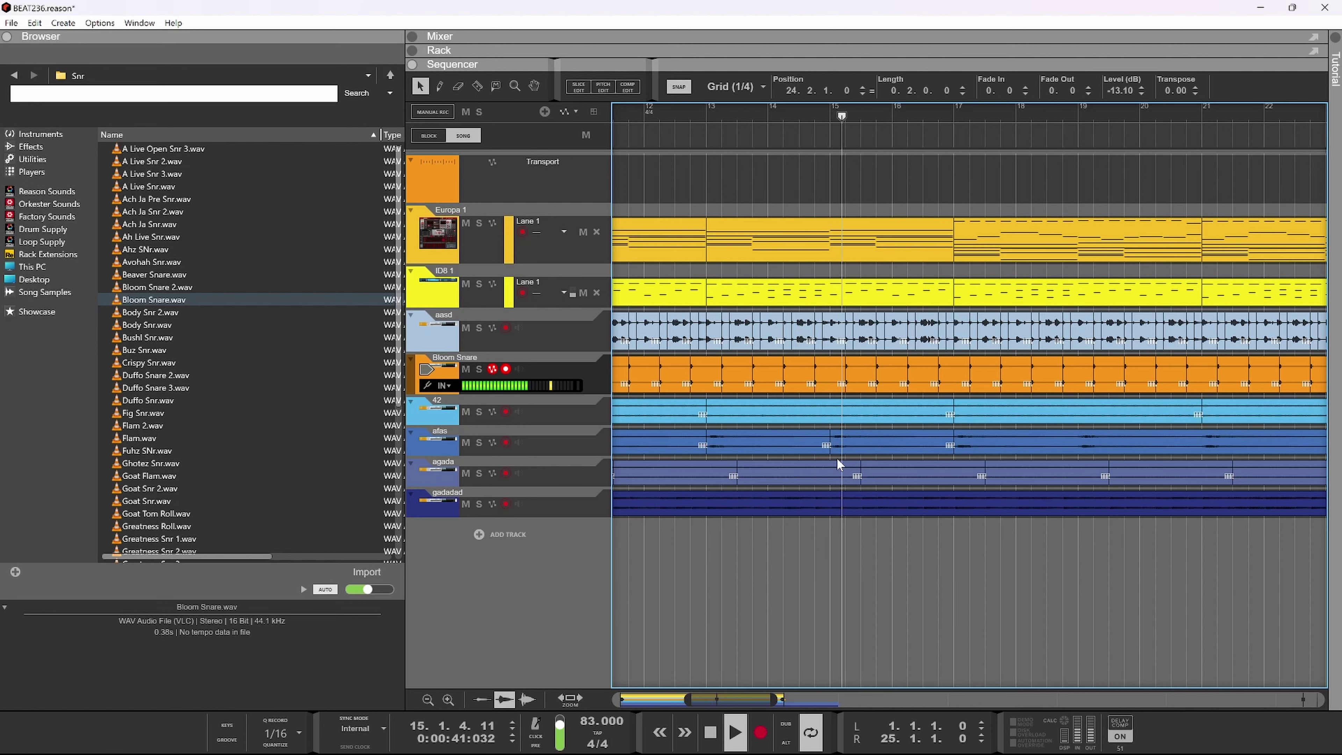
{"action": "scroll", "coordinate": [836, 457], "scroll_direction": "up", "scroll_amount": 1}
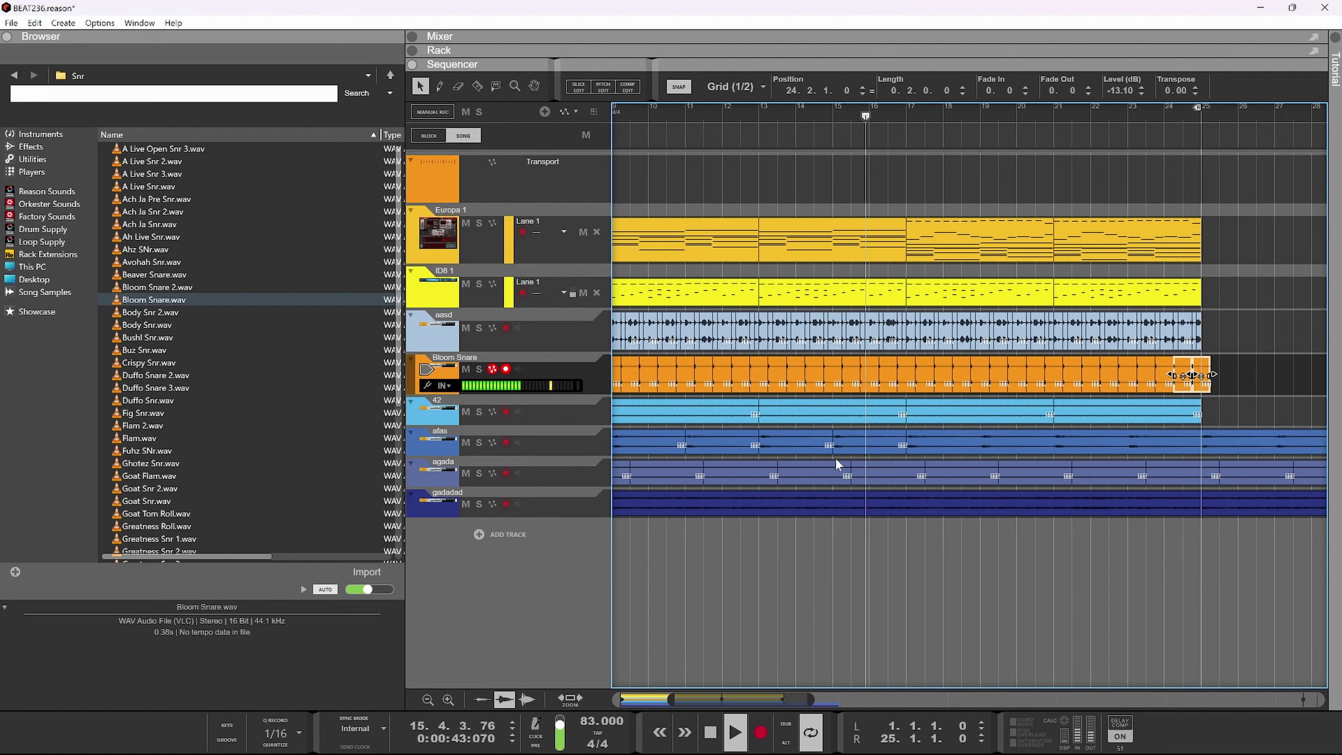
{"action": "scroll", "coordinate": [1207, 323], "scroll_direction": "up", "scroll_amount": 1}
{"action": "scroll", "coordinate": [1235, 351], "scroll_direction": "down", "scroll_amount": 2}
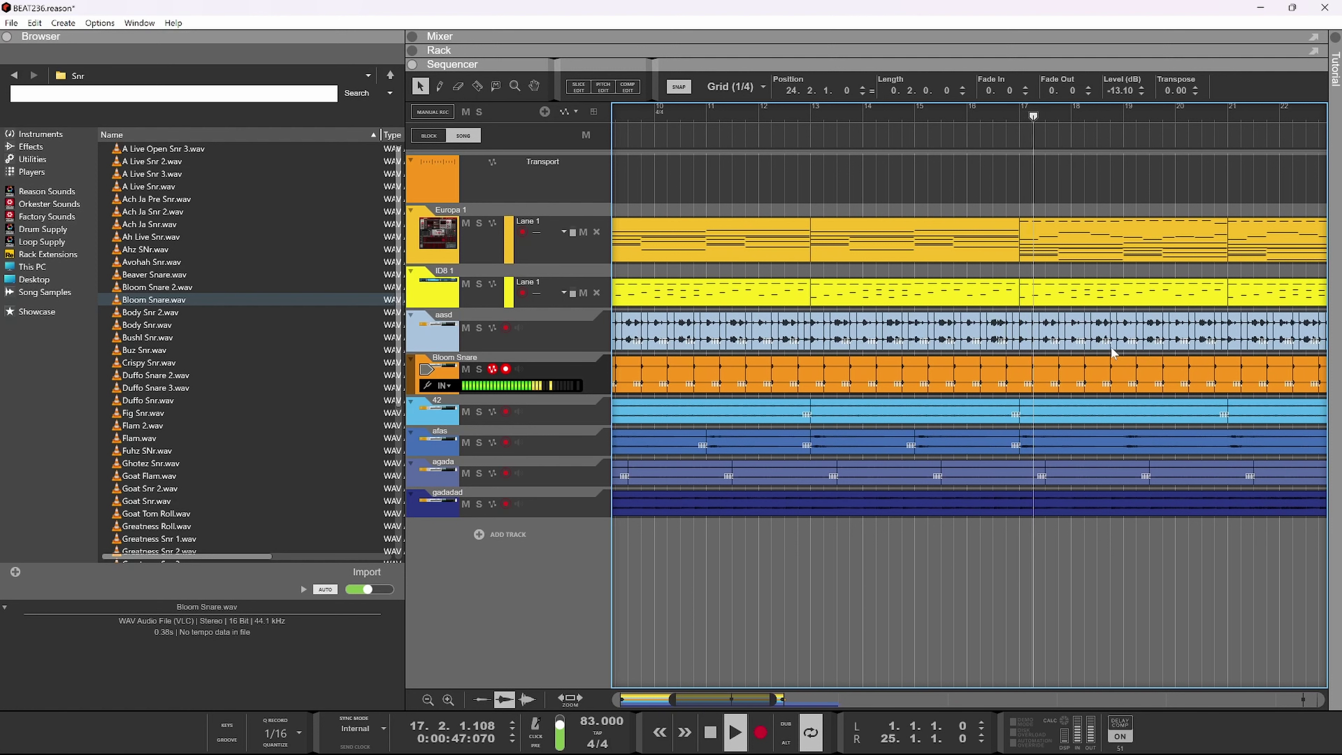
{"action": "scroll", "coordinate": [1121, 381], "scroll_direction": "down", "scroll_amount": 2}
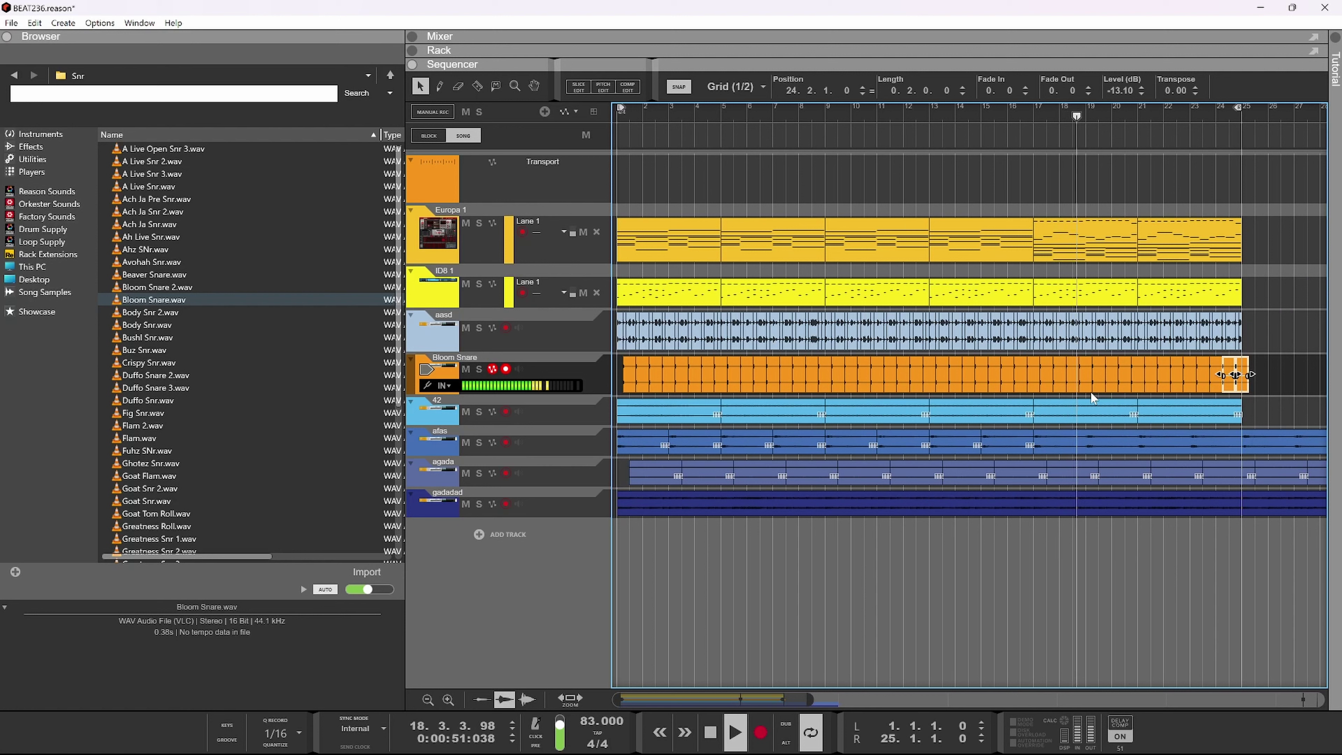
{"action": "left_click_drag", "start_coordinate": [1252, 364], "coordinate": [616, 375]}
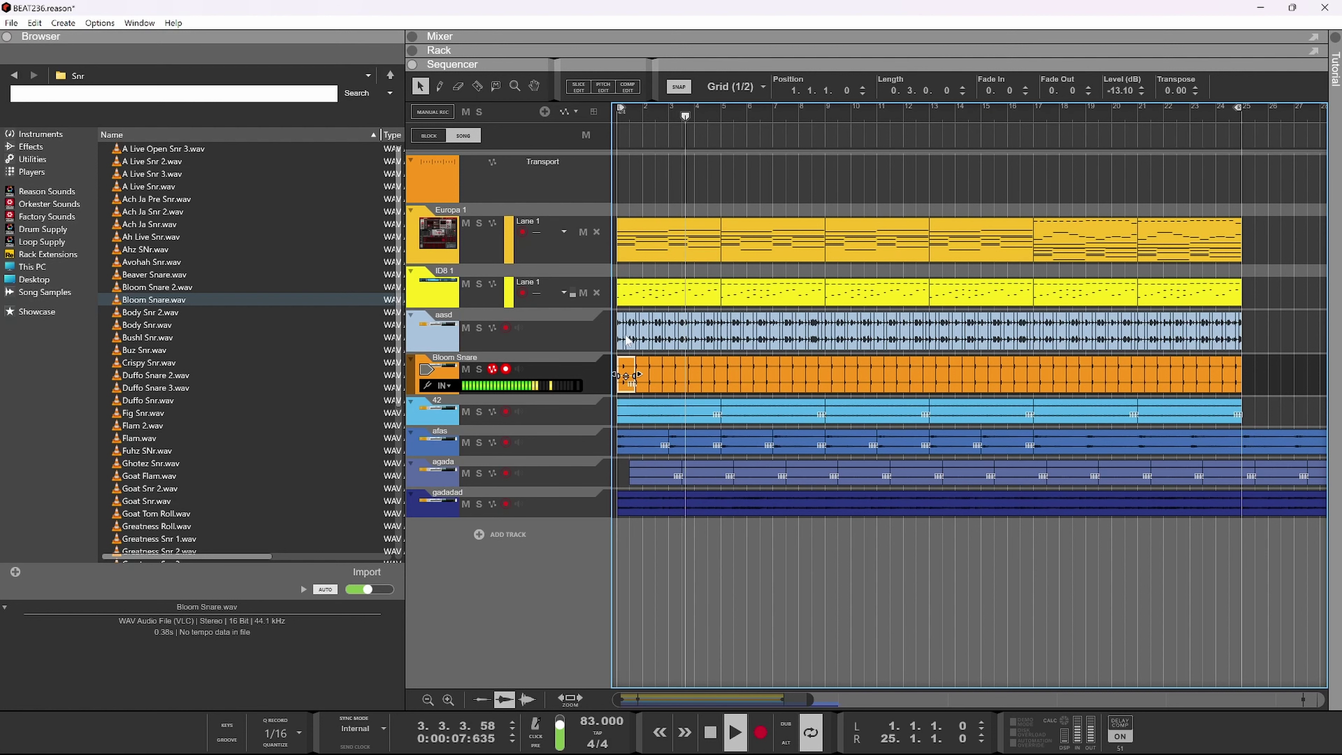
- Show the aasd track's effects in the rack and set the RX950's input gain to 8.43 dB
{"action": "left_click", "coordinate": [539, 339]}
{"action": "key", "text": "F6"}
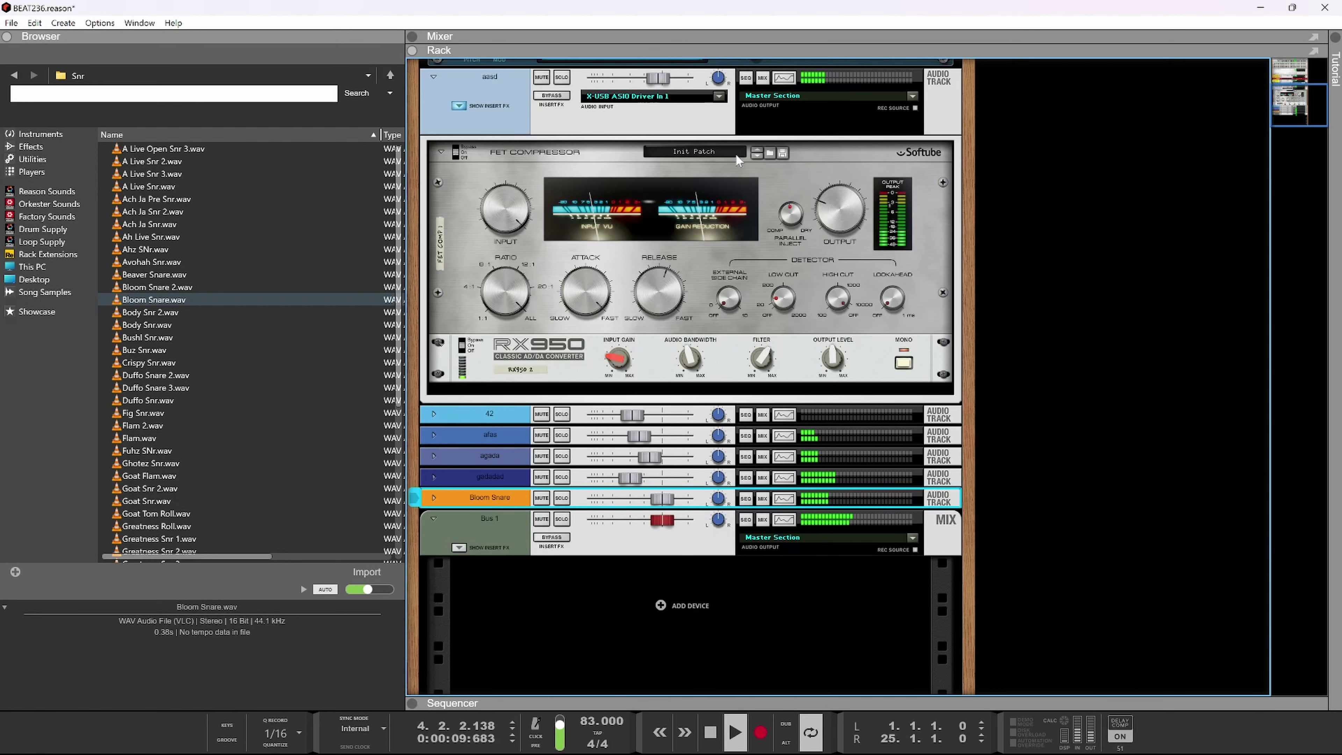
{"action": "scroll", "coordinate": [703, 410], "scroll_direction": "up", "scroll_amount": 2}
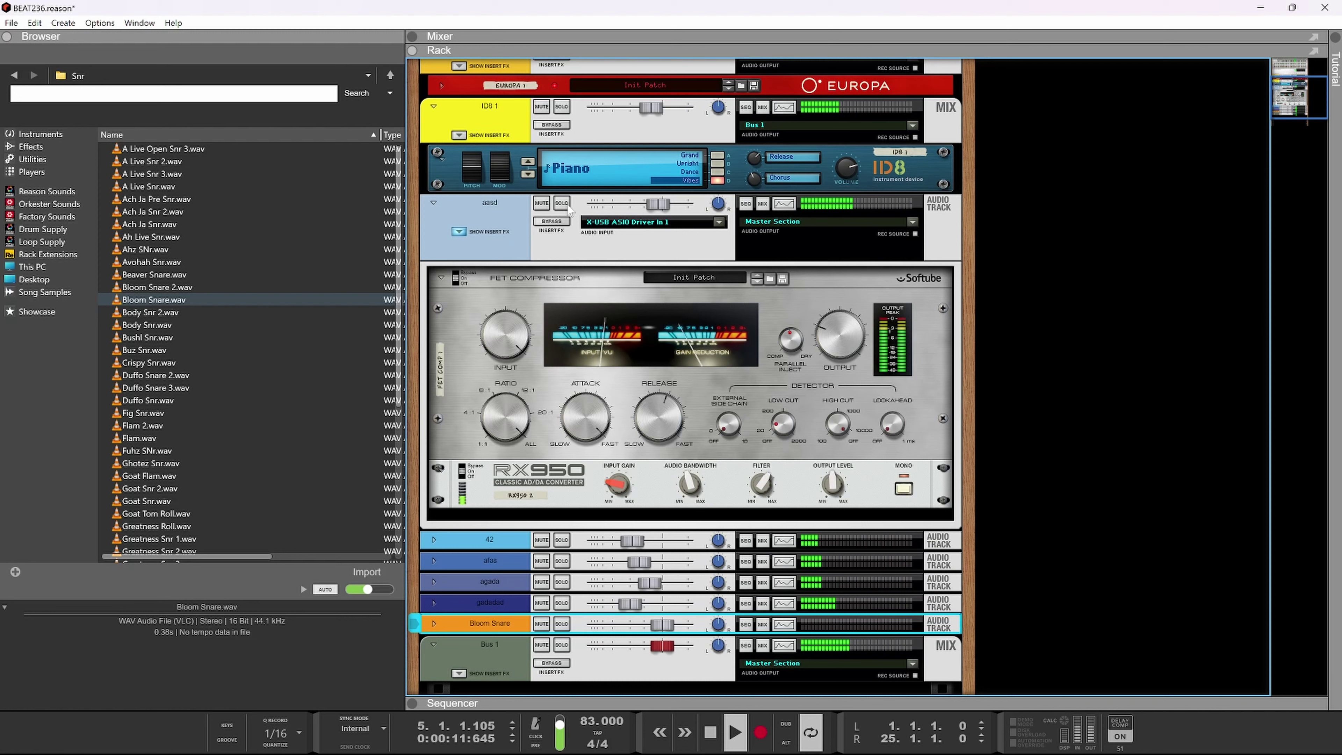
{"action": "left_click", "coordinate": [619, 485]}
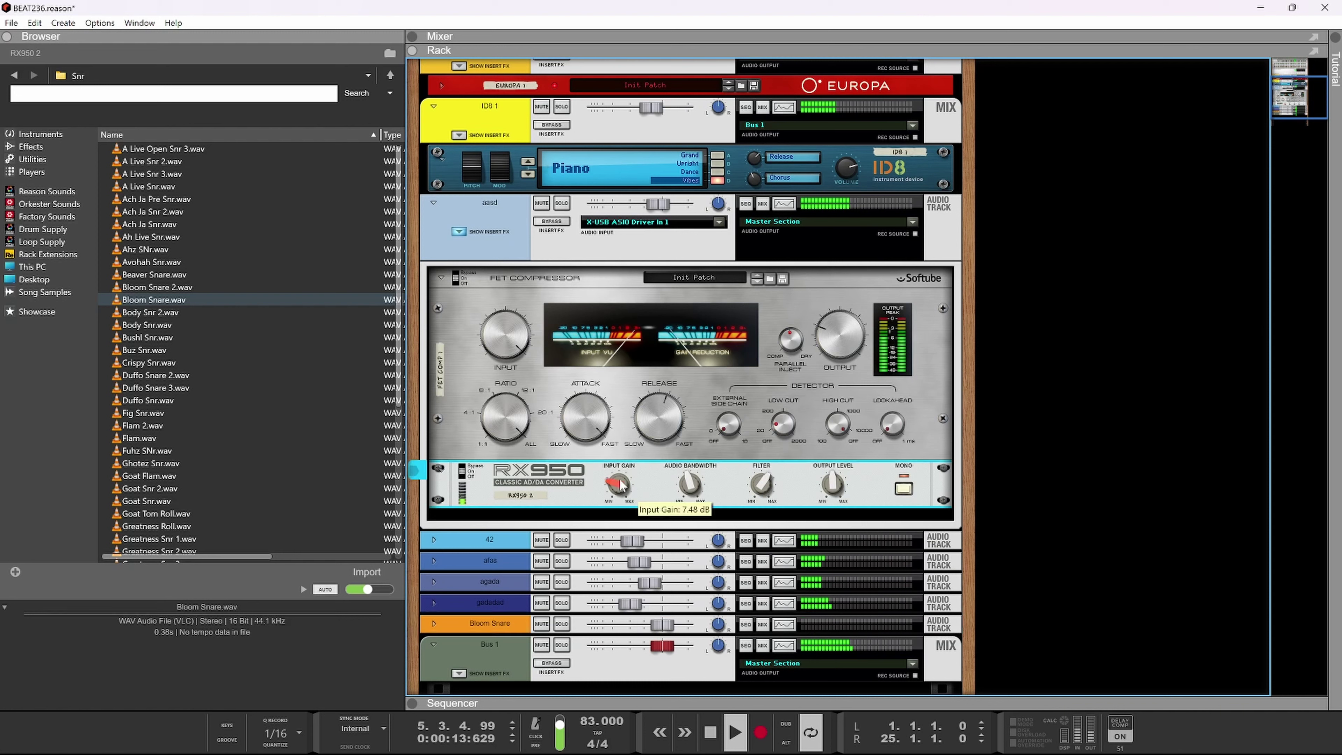
{"action": "left_click_drag", "start_coordinate": [620, 484], "coordinate": [620, 484]}
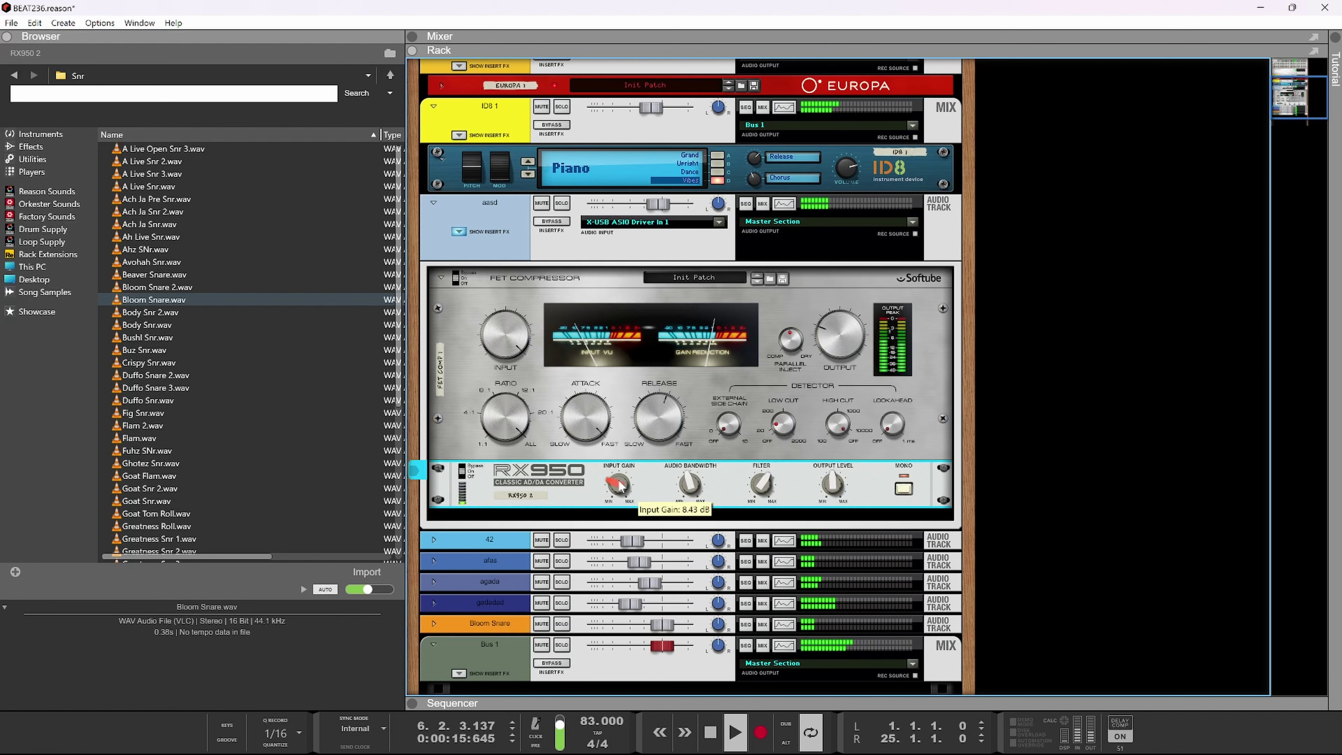
- Add a Synapse GQ-7 Graphic Equalizer after the RX950 on the aasd track
{"action": "right_click", "coordinate": [576, 487]}
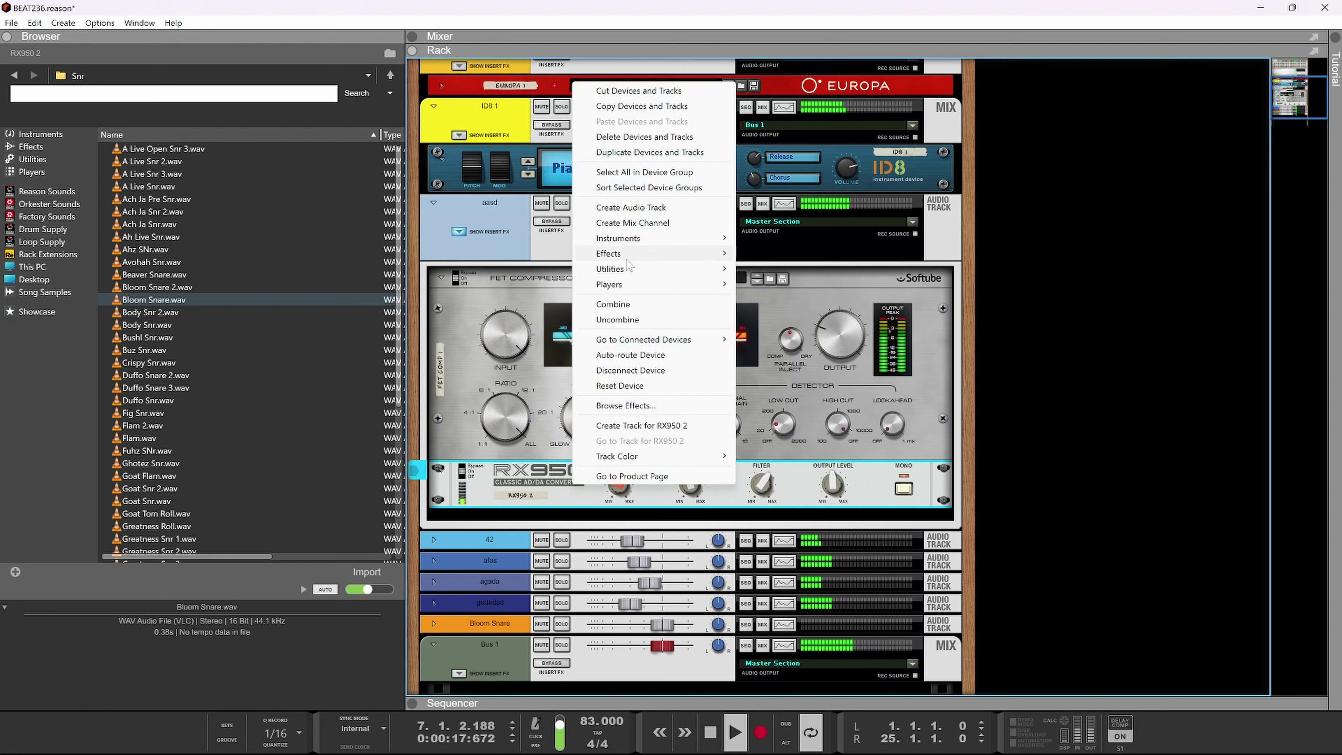
{"action": "mouse_move", "coordinate": [629, 259]}
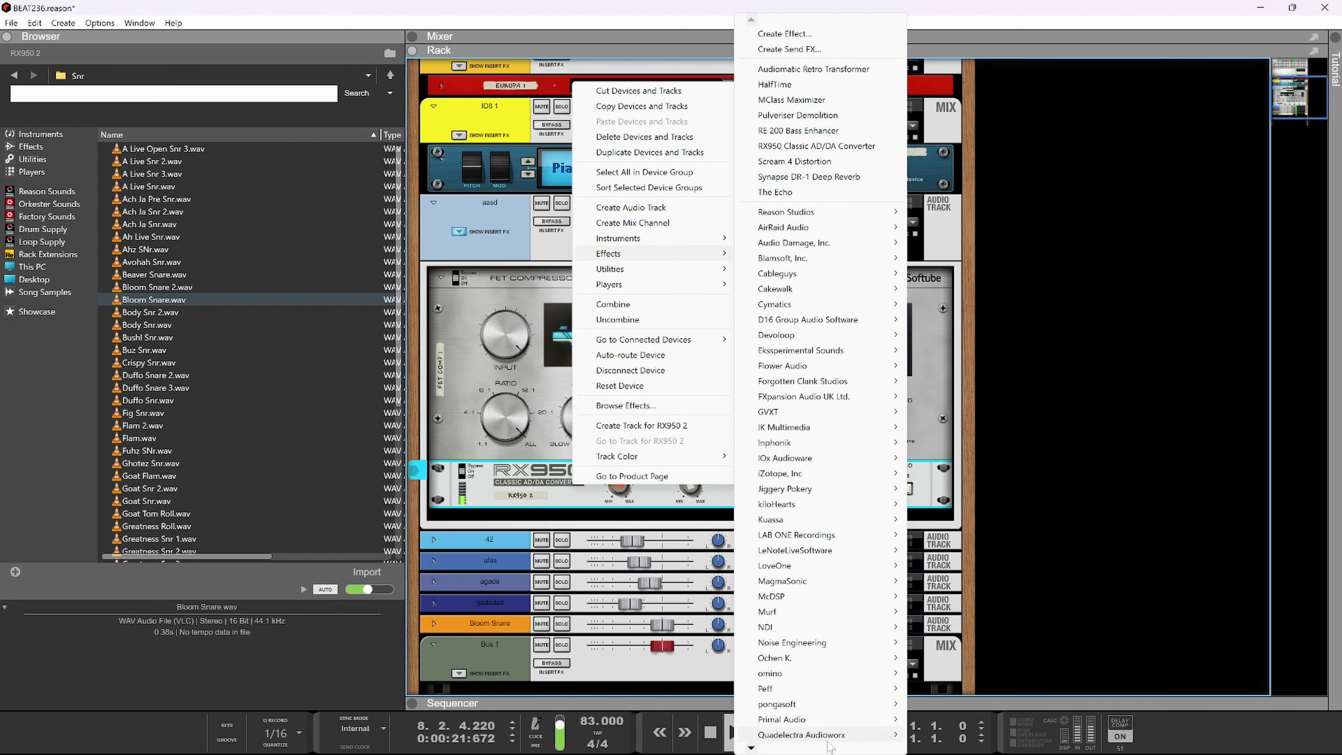
{"action": "mouse_move", "coordinate": [829, 736]}
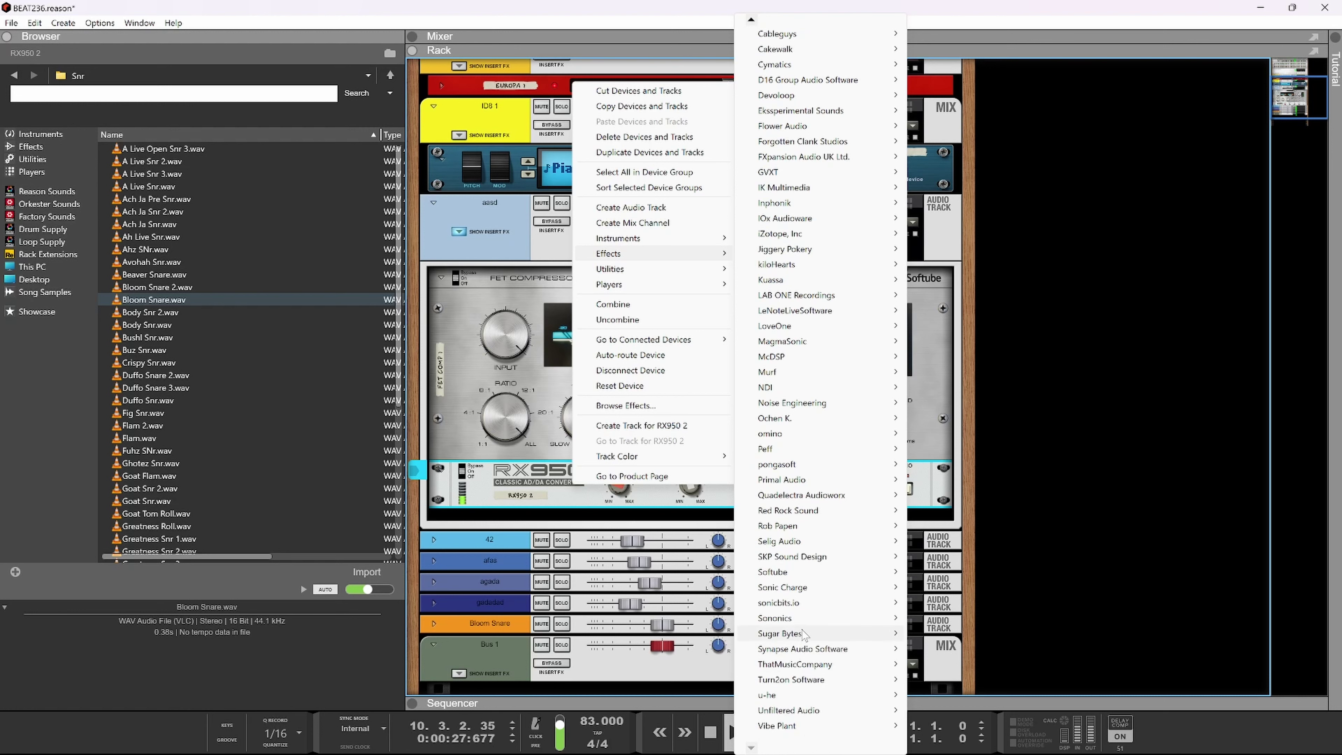
{"action": "mouse_move", "coordinate": [807, 647]}
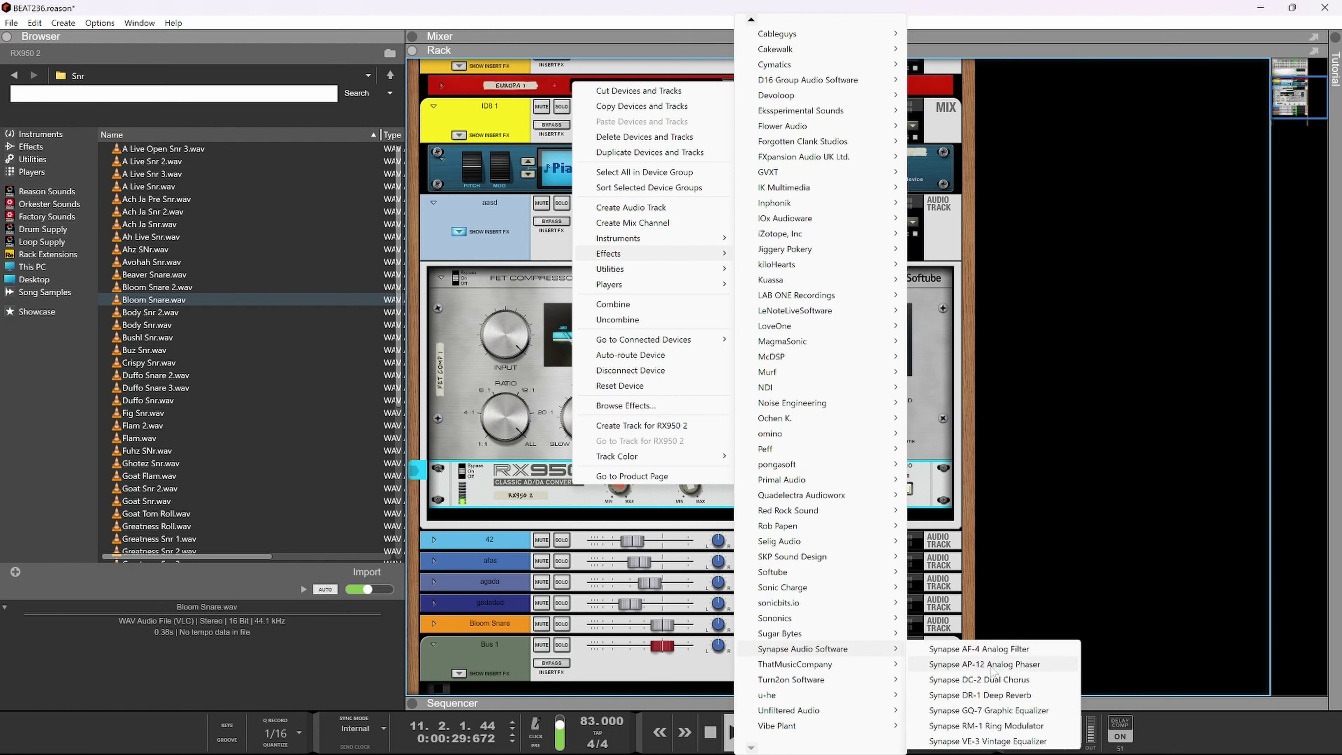
{"action": "left_click", "coordinate": [981, 711]}
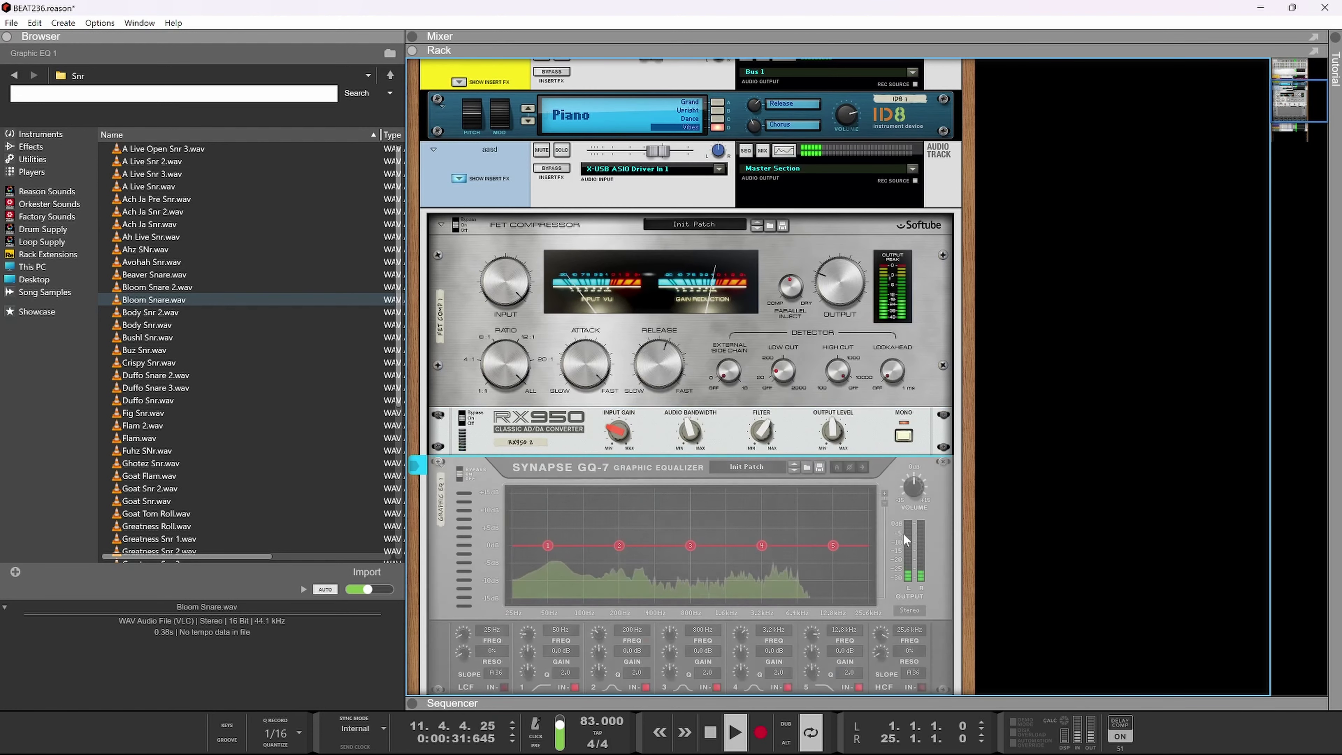
- Set the GQ-7 bands 1–5 to 51 Hz/6.2 dB, 118 Hz/5.0 dB, 197 Hz/-8.5 dB, 9.9 kHz/0.0 dB and 9.9 kHz/-2.6 dB
{"action": "left_click_drag", "start_coordinate": [548, 545], "coordinate": [590, 530]}
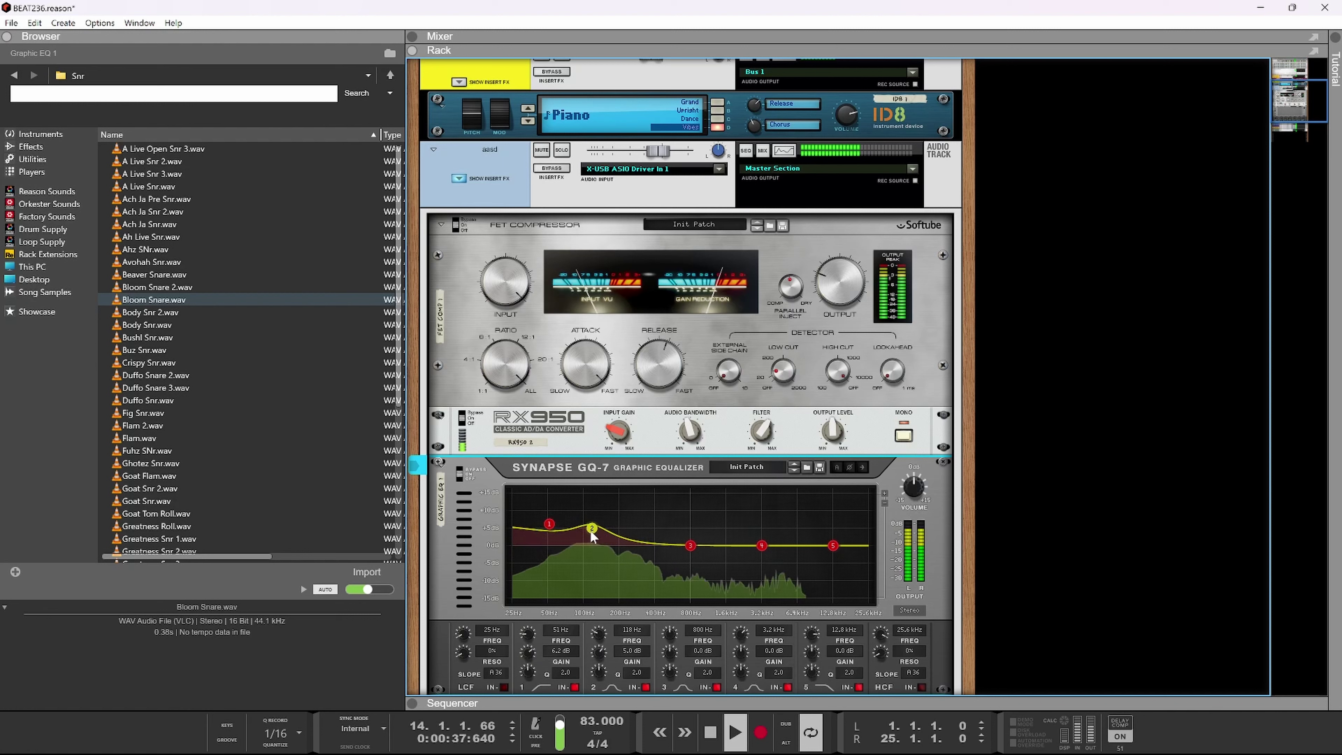
{"action": "left_click_drag", "start_coordinate": [690, 545], "coordinate": [618, 576]}
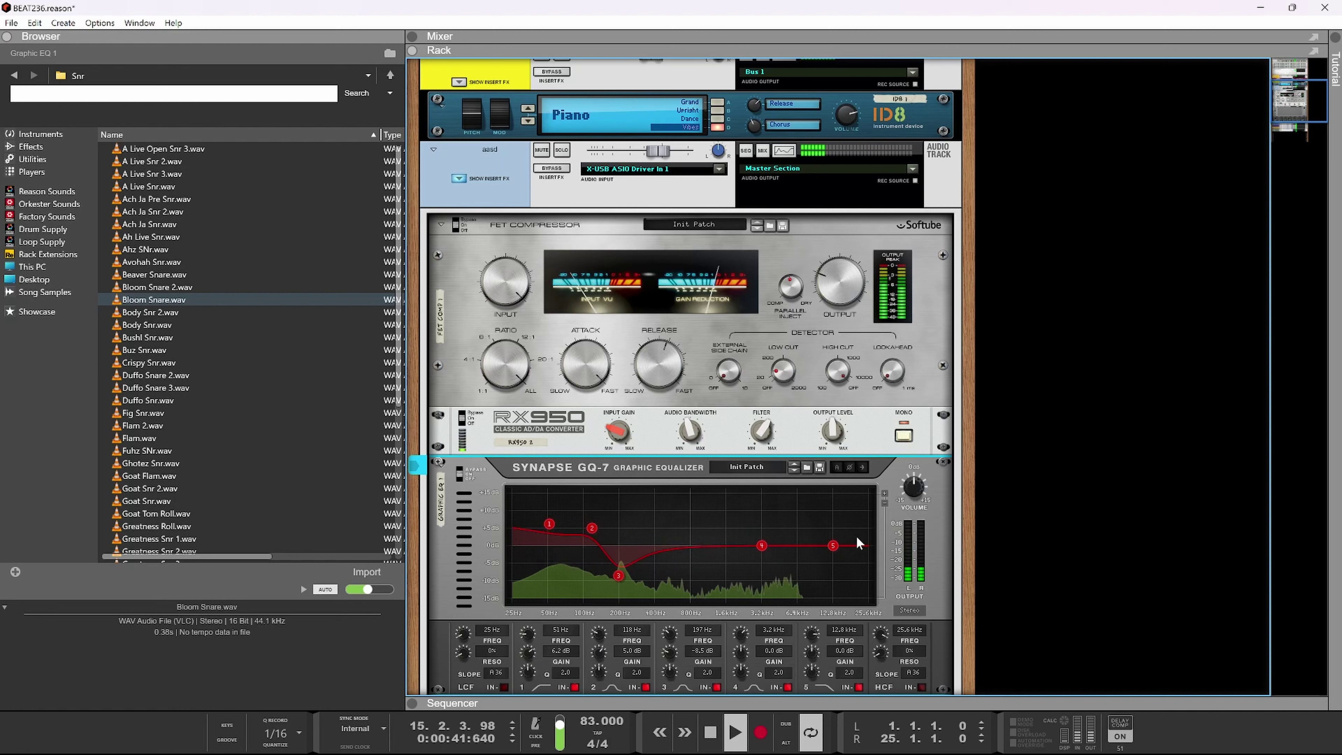
{"action": "left_click_drag", "start_coordinate": [833, 545], "coordinate": [781, 556]}
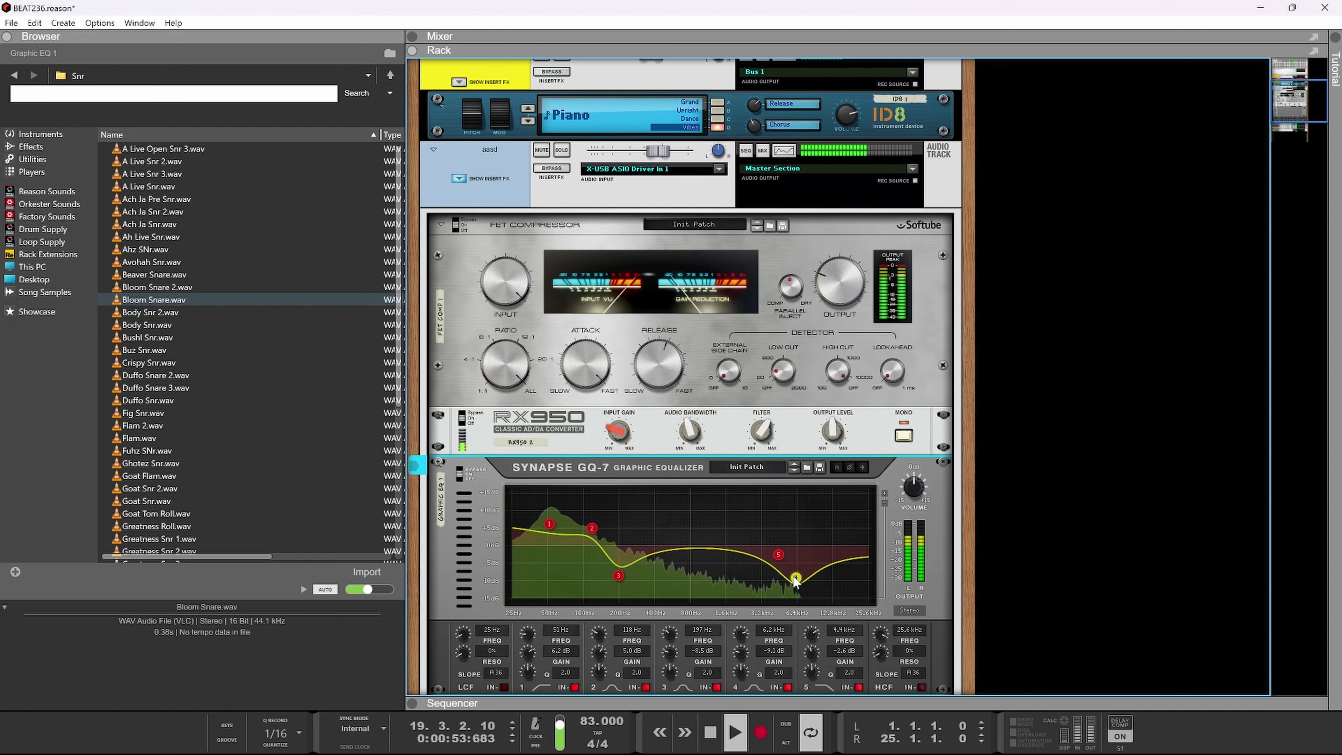
{"action": "left_click_drag", "start_coordinate": [796, 580], "coordinate": [778, 545]}
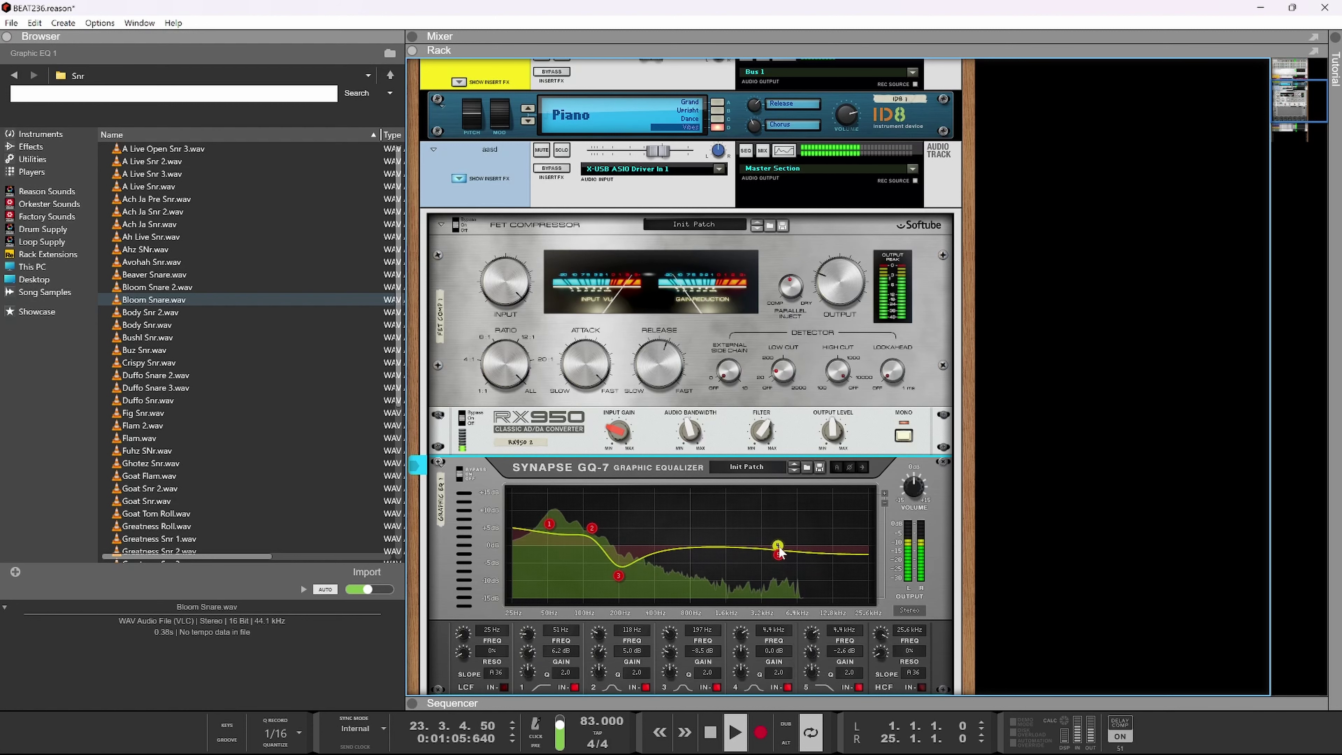
- Move the Bloom Snare audio track in the rack to directly below the aasd track, above track 42
{"action": "scroll", "coordinate": [919, 545], "scroll_direction": "down", "scroll_amount": 7}
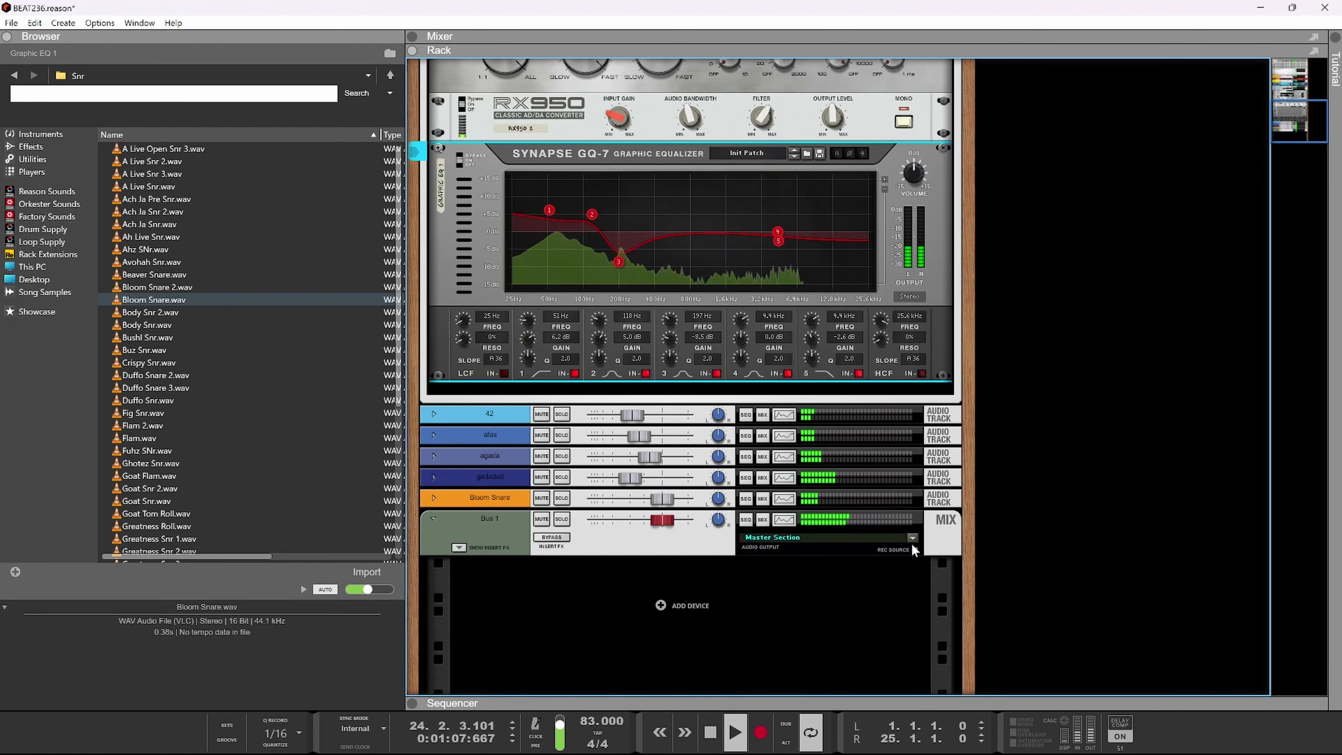
{"action": "scroll", "coordinate": [911, 543], "scroll_direction": "up", "scroll_amount": 1}
{"action": "left_click_drag", "start_coordinate": [467, 540], "coordinate": [476, 453]}
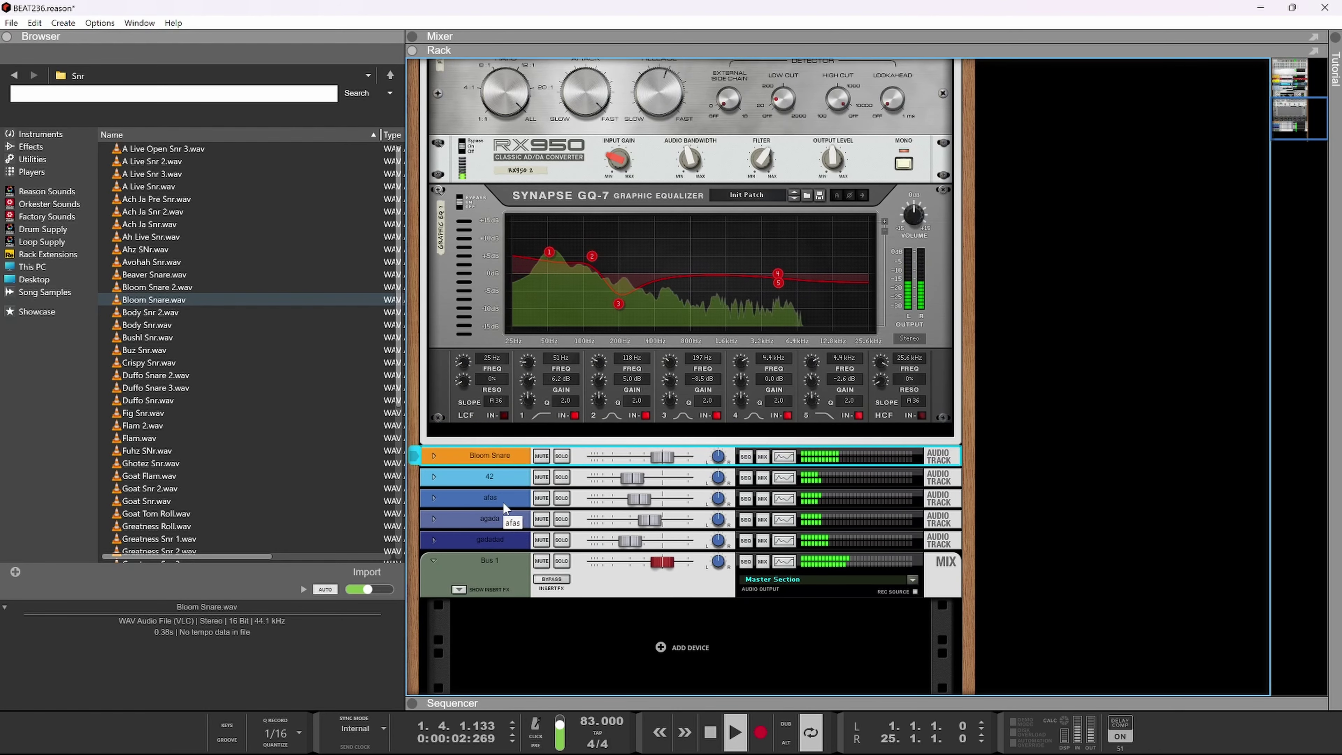
- Show the sequencer and trim the start of the first Bloom Snare clip to 1.2.1.0
{"action": "left_click", "coordinate": [747, 704]}
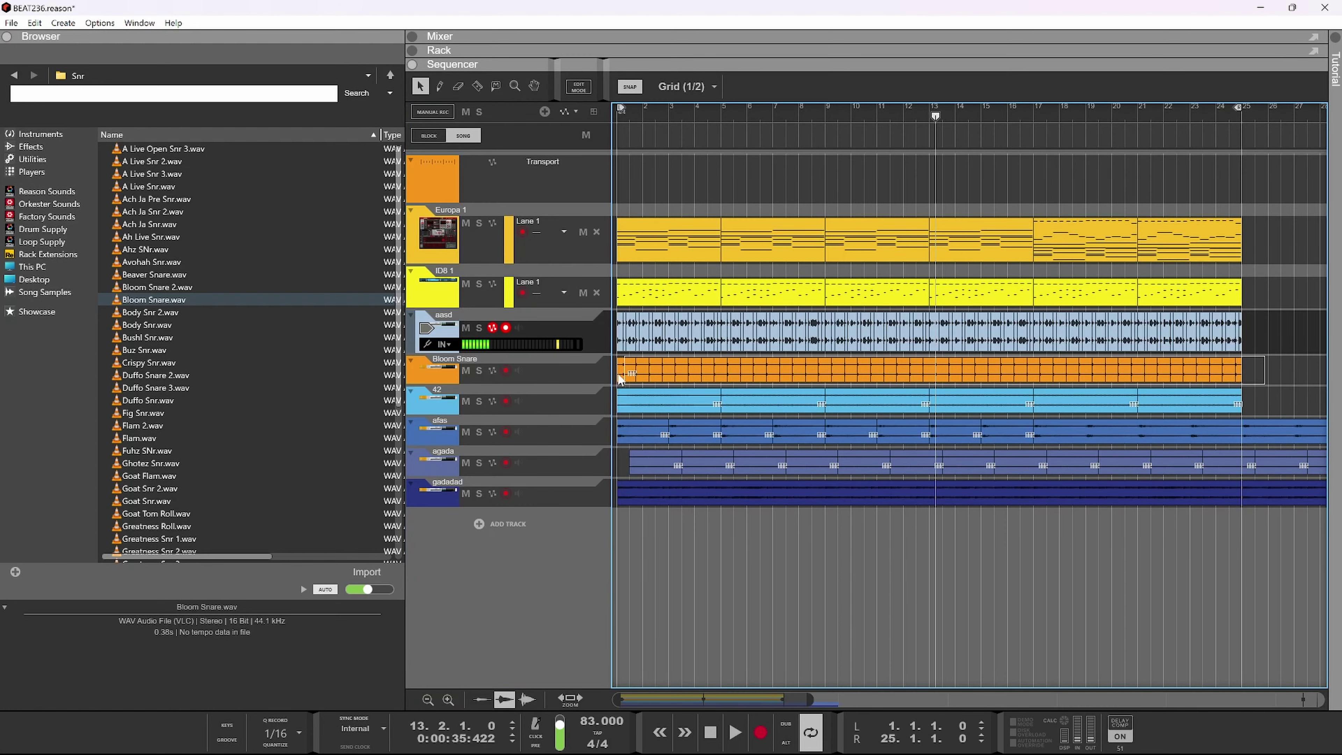
{"action": "left_click", "coordinate": [637, 371]}
{"action": "scroll", "coordinate": [638, 384], "scroll_direction": "up", "scroll_amount": 5}
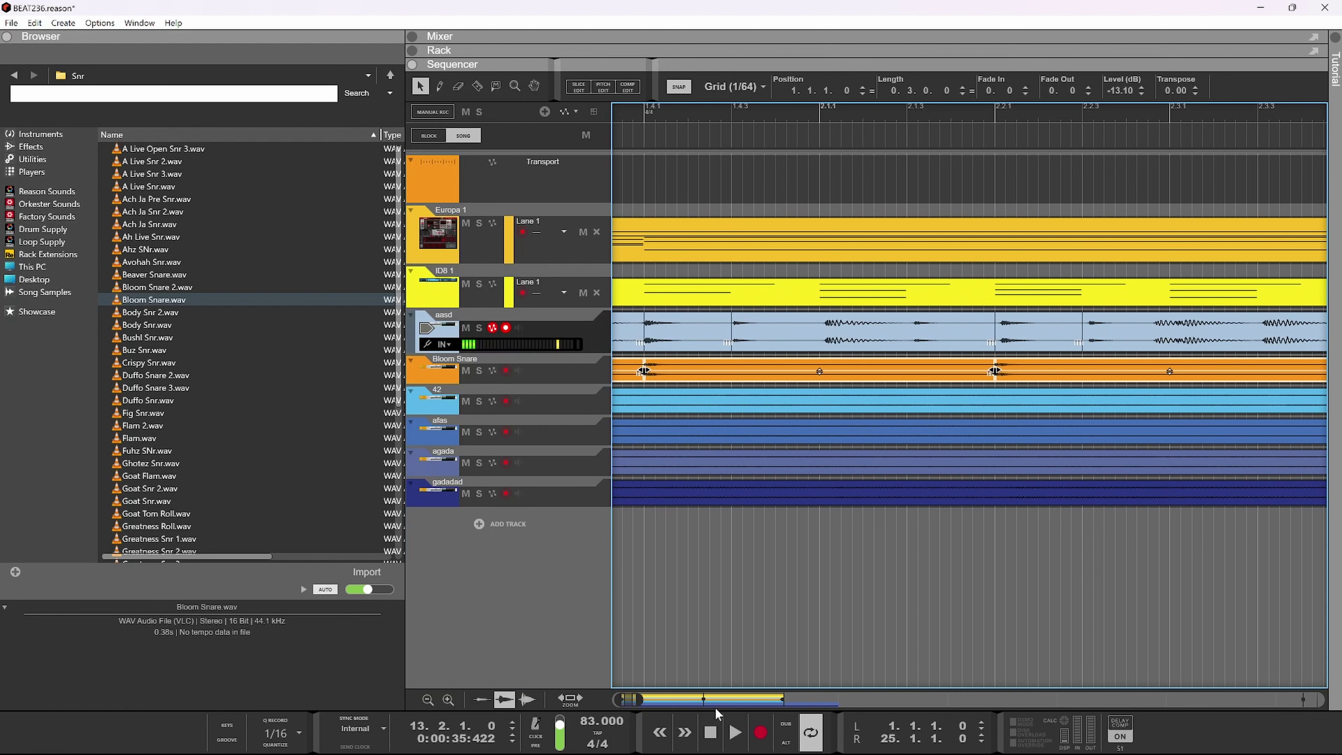
{"action": "left_click_drag", "start_coordinate": [632, 699], "coordinate": [617, 699]}
{"action": "left_click", "coordinate": [720, 576]}
{"action": "left_click", "coordinate": [661, 398]}
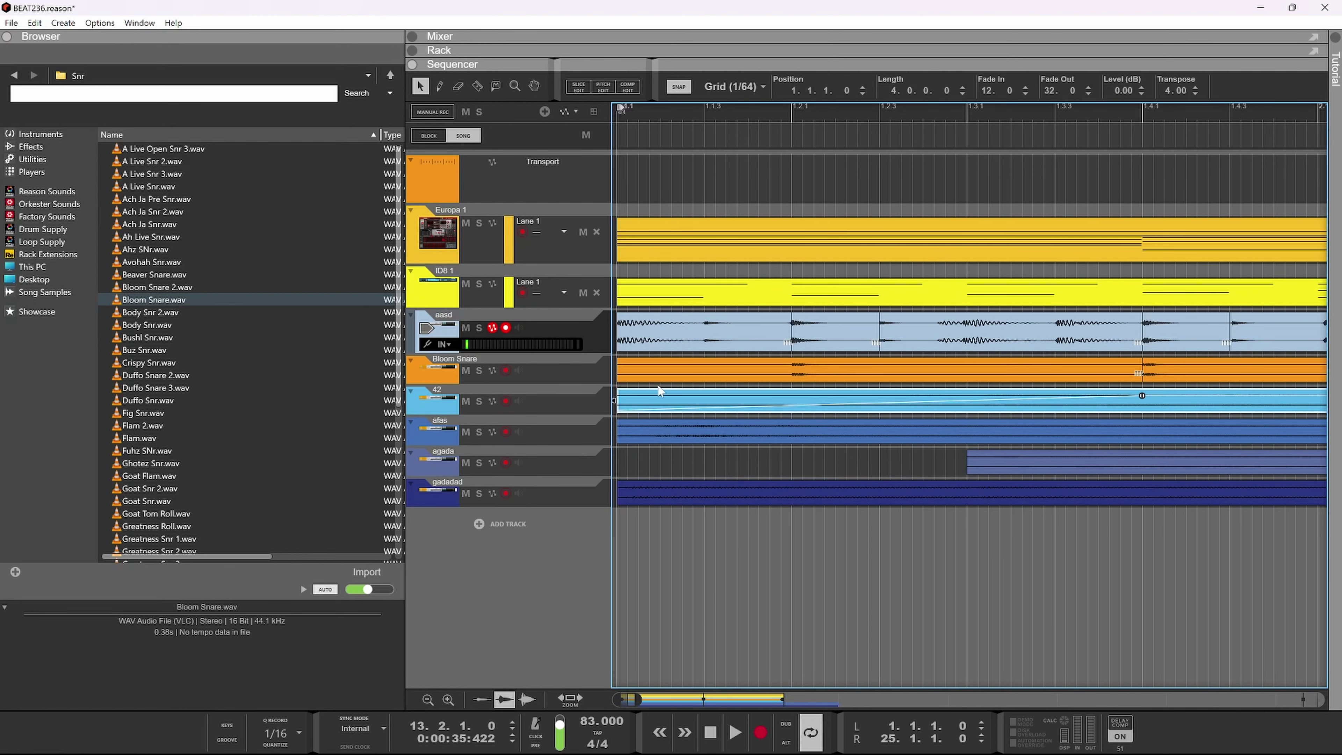
{"action": "left_click", "coordinate": [660, 381]}
{"action": "left_click_drag", "start_coordinate": [640, 370], "coordinate": [760, 374]}
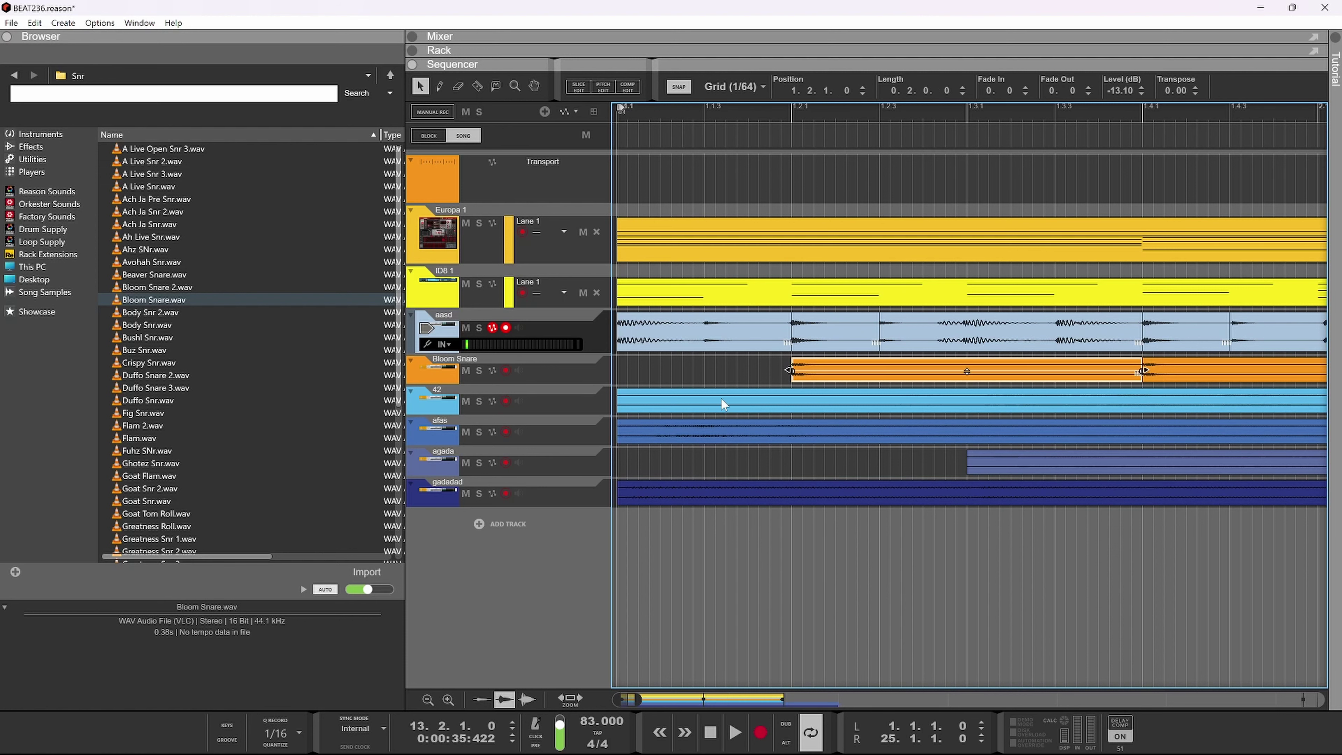
- Select all Bloom Snare clips and shift them slightly earlier with snapping off, so the first starts at 1.1.4.236
{"action": "scroll", "coordinate": [707, 417], "scroll_direction": "down", "scroll_amount": 7}
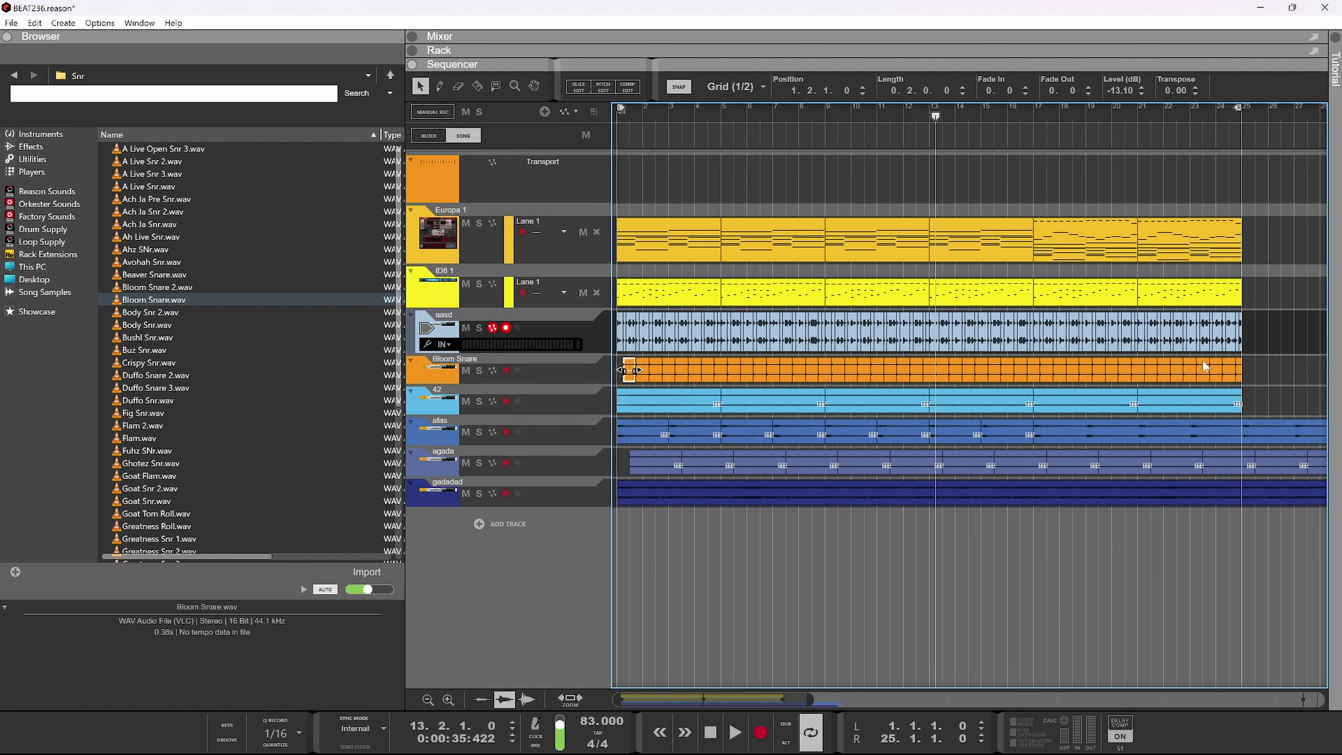
{"action": "scroll", "coordinate": [680, 433], "scroll_direction": "up", "scroll_amount": 8}
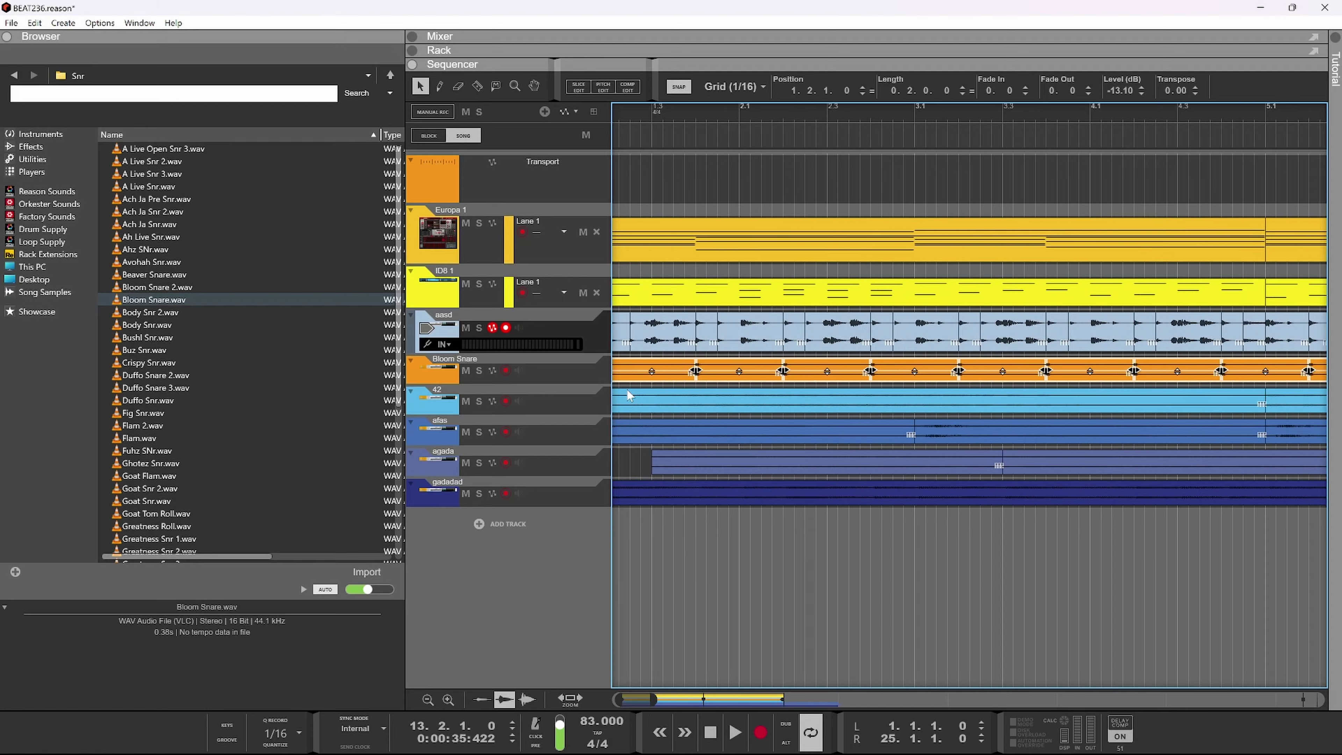
{"action": "scroll", "coordinate": [680, 434], "scroll_direction": "left", "scroll_amount": 5}
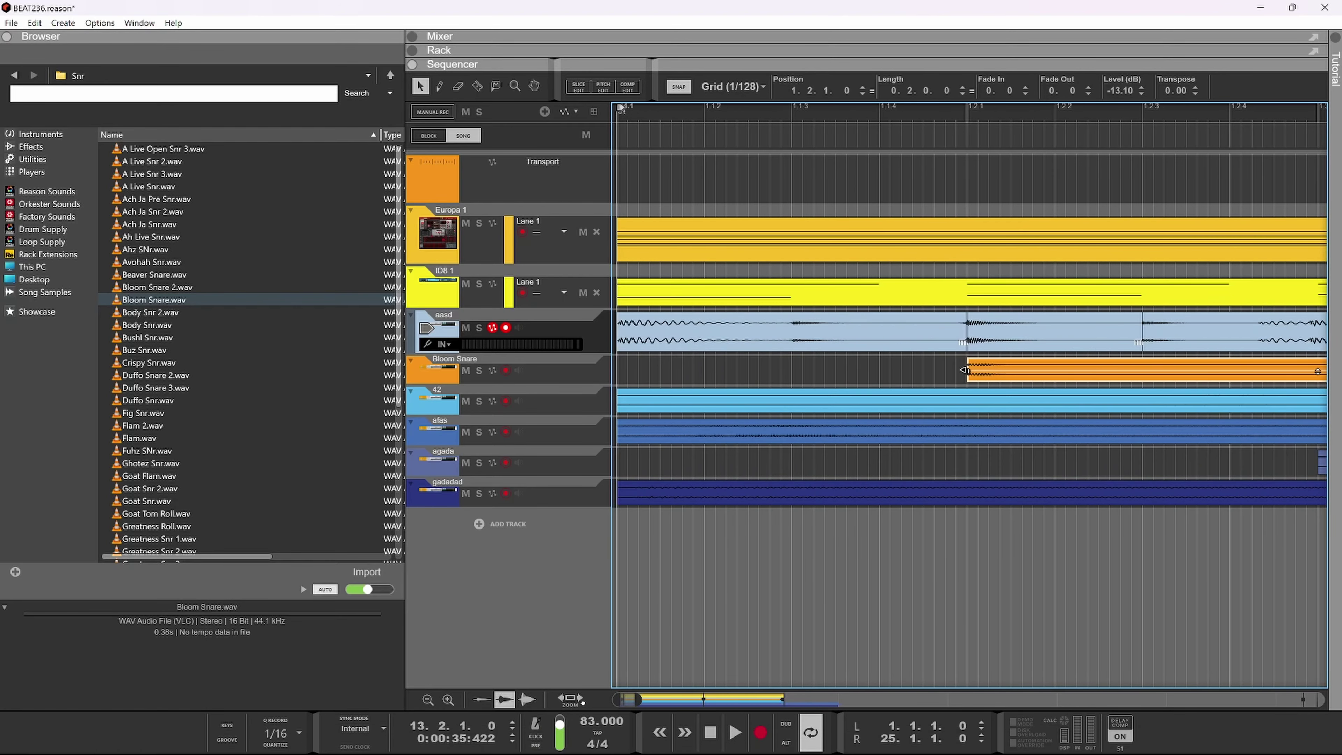
{"action": "scroll", "coordinate": [1027, 429], "scroll_direction": "up", "scroll_amount": 3}
{"action": "scroll", "coordinate": [1028, 429], "scroll_direction": "up", "scroll_amount": 5}
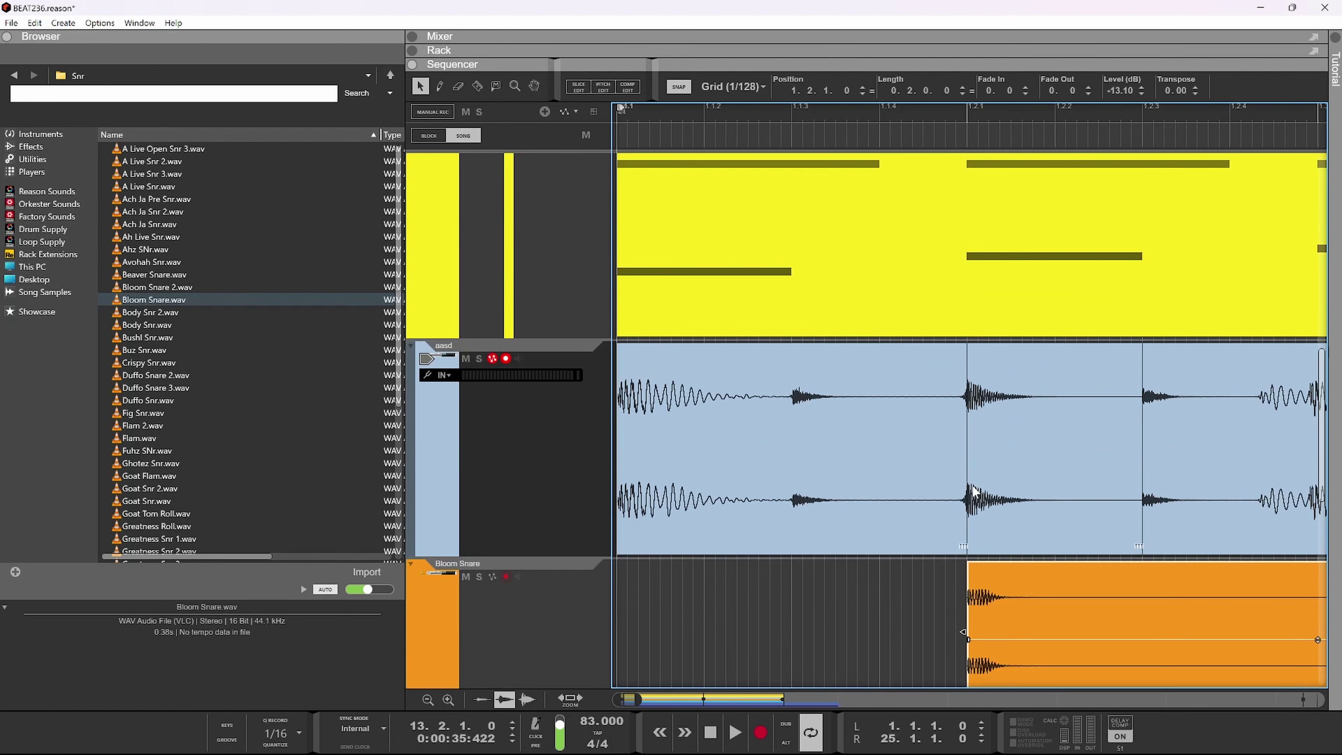
{"action": "left_click_drag", "start_coordinate": [1006, 613], "coordinate": [1005, 616]}
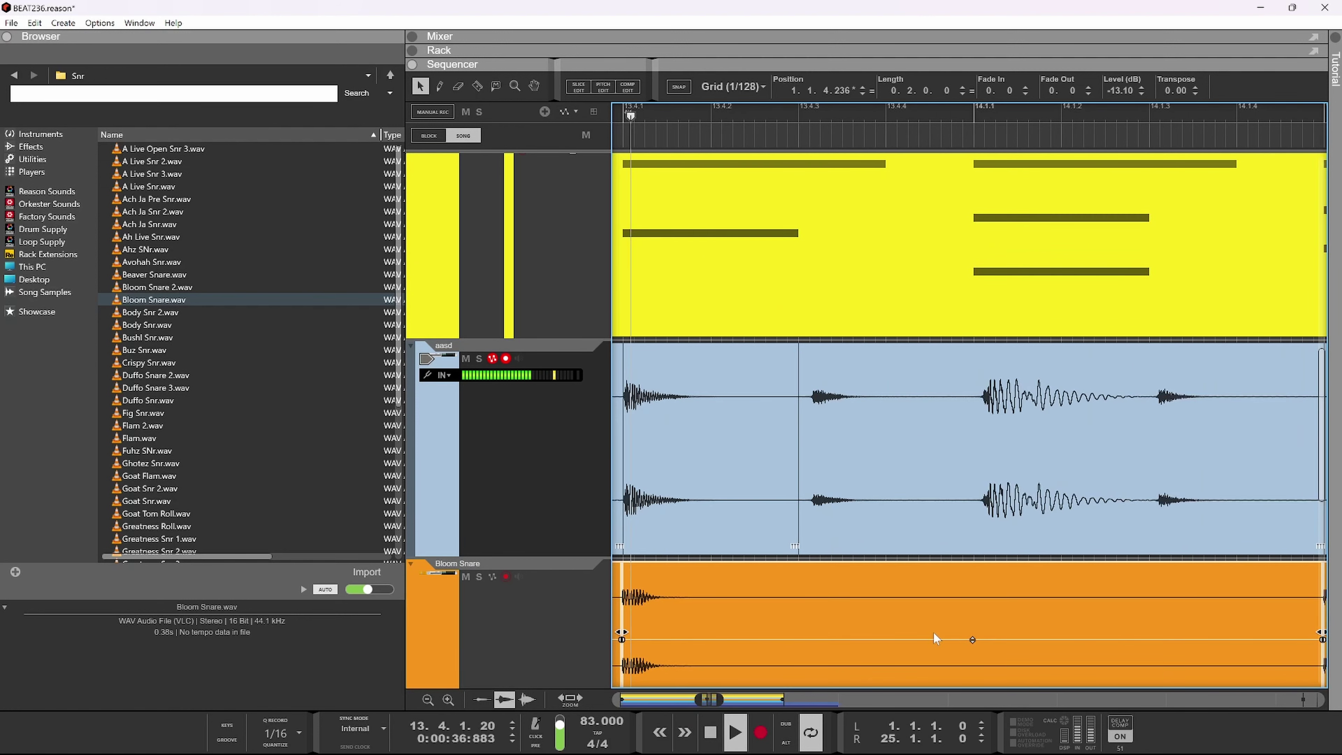
- Play back the shifted Bloom Snare clips and try adjusting the clip level of all of them
{"action": "scroll", "coordinate": [965, 597], "scroll_direction": "down", "scroll_amount": 2}
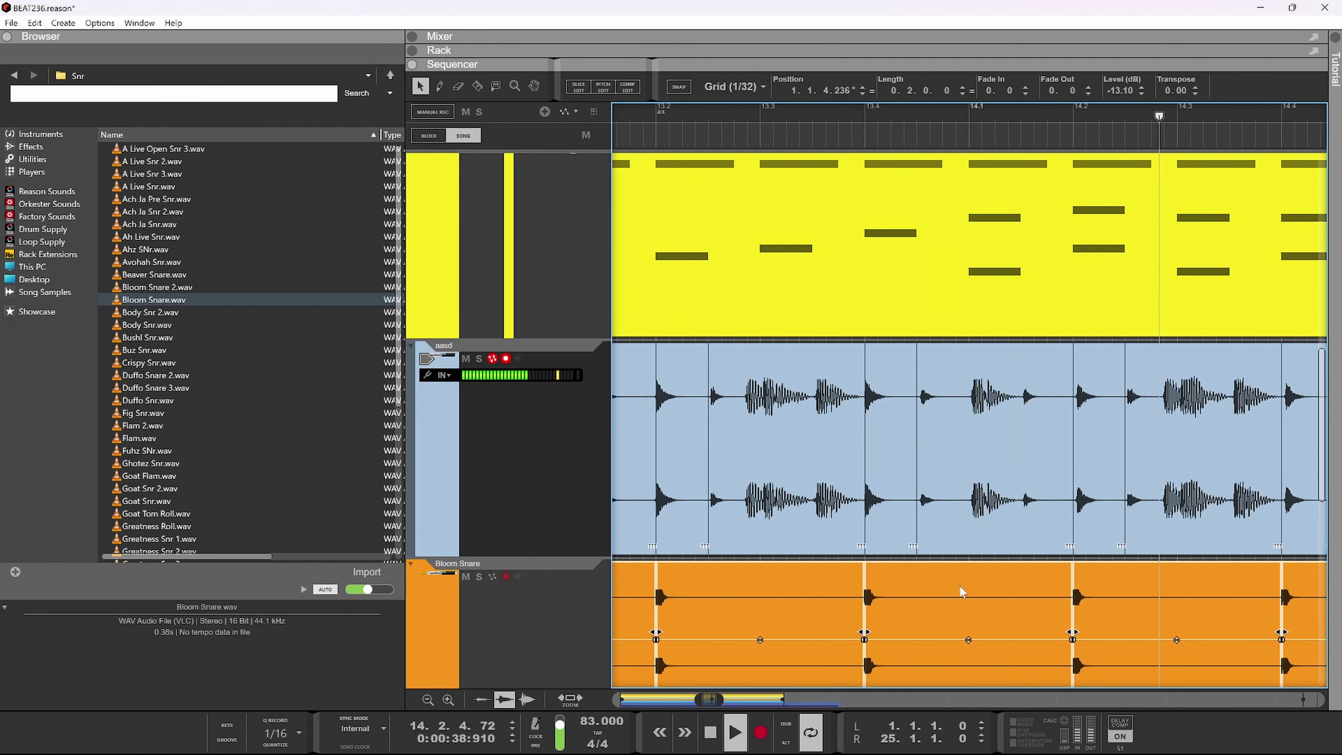
{"action": "scroll", "coordinate": [958, 583], "scroll_direction": "down", "scroll_amount": 5}
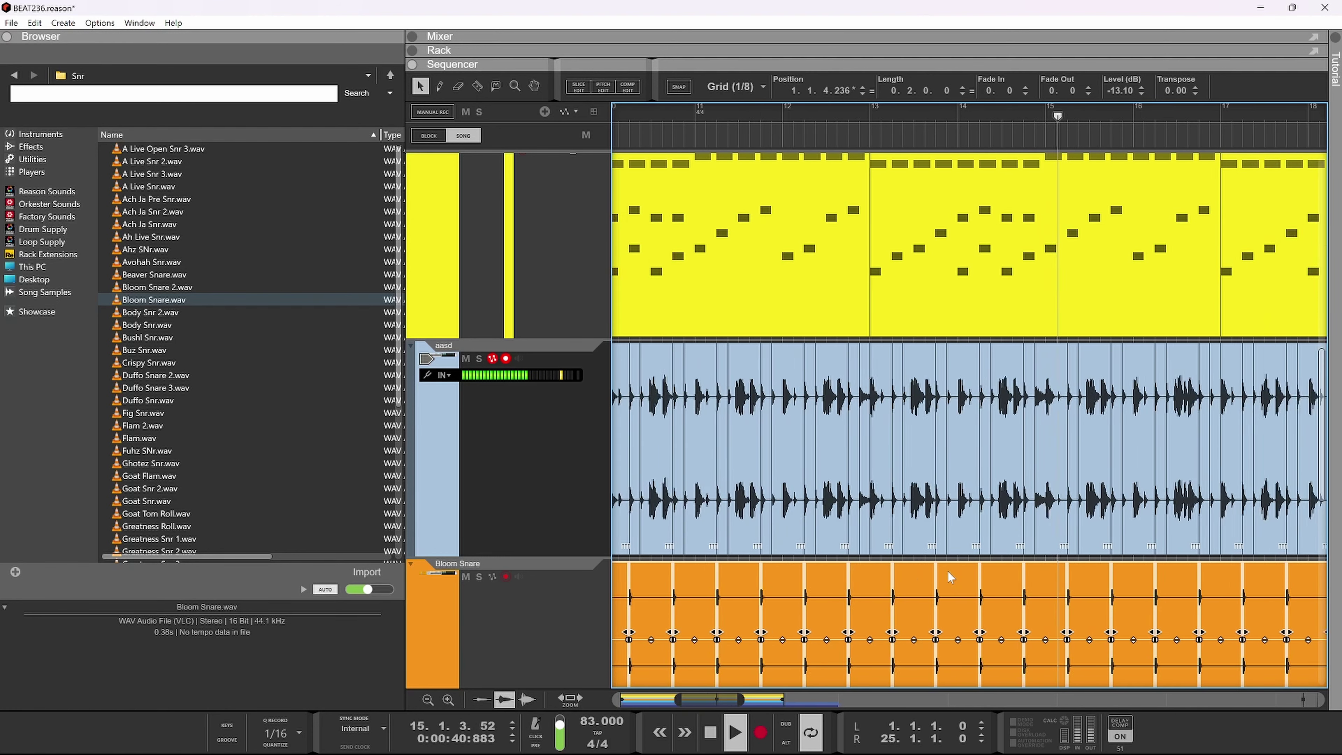
{"action": "scroll", "coordinate": [947, 572], "scroll_direction": "down", "scroll_amount": 2}
{"action": "scroll", "coordinate": [945, 569], "scroll_direction": "down", "scroll_amount": 3}
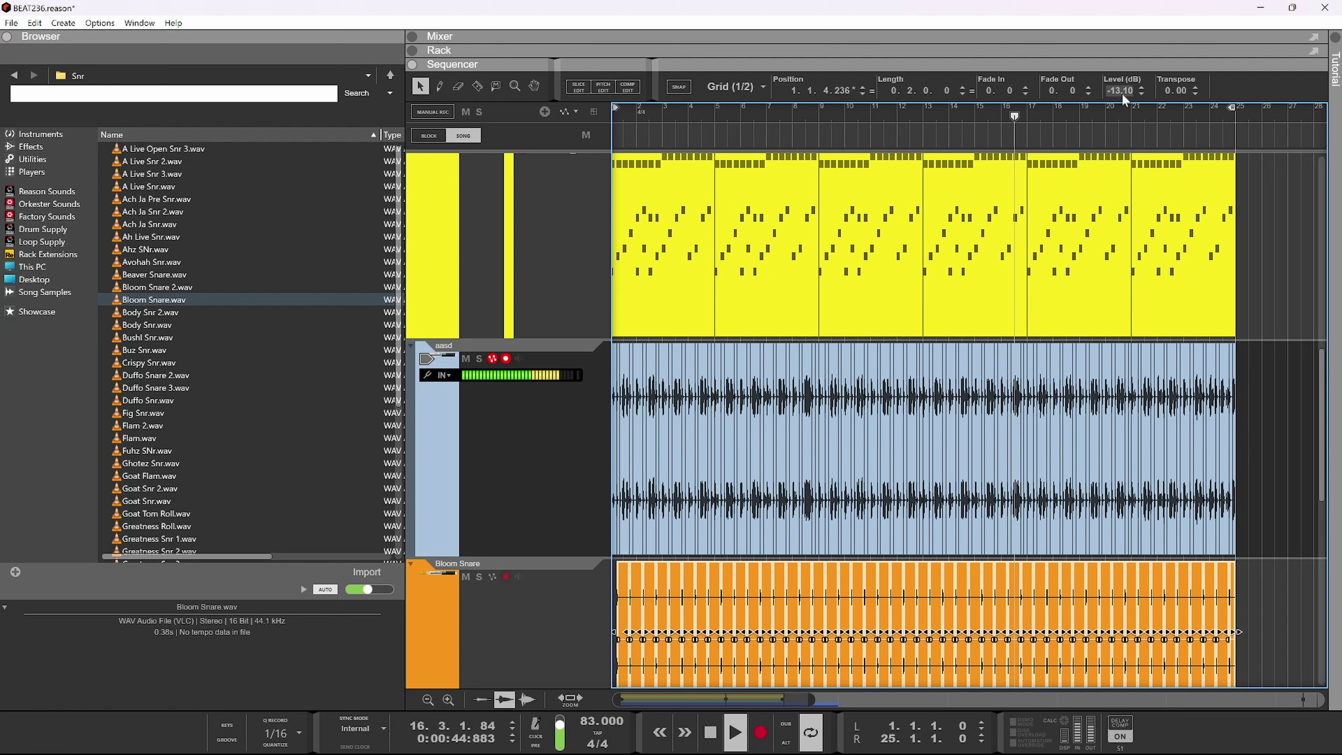
{"action": "mouse_move", "coordinate": [1122, 94]}
{"action": "left_mouse_down"}
{"action": "mouse_move", "coordinate": [1128, 81]}
{"action": "mouse_move", "coordinate": [1117, 100]}
{"action": "left_mouse_up"}
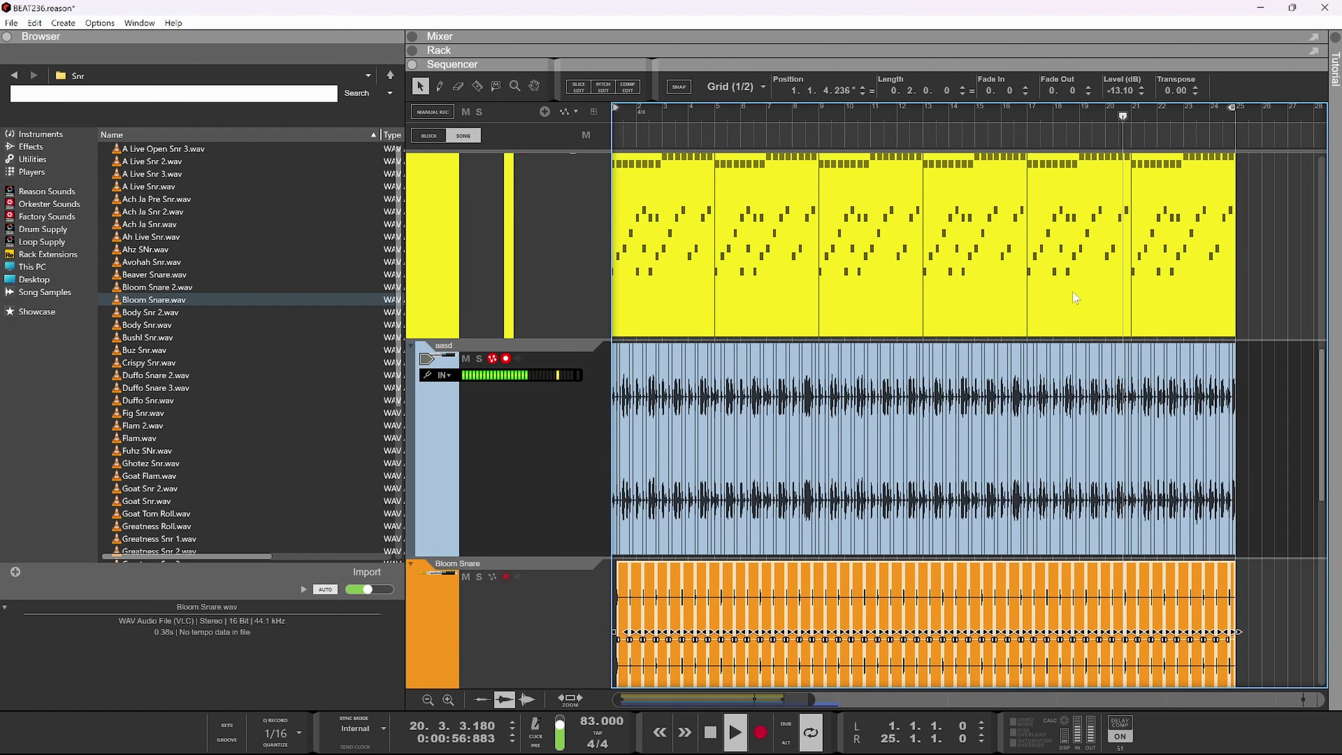
- Select all clips on the aasd track and lower their clip level to -7.90 dB
{"action": "scroll", "coordinate": [1100, 391], "scroll_direction": "down", "scroll_amount": 3}
{"action": "left_click", "coordinate": [1112, 264]}
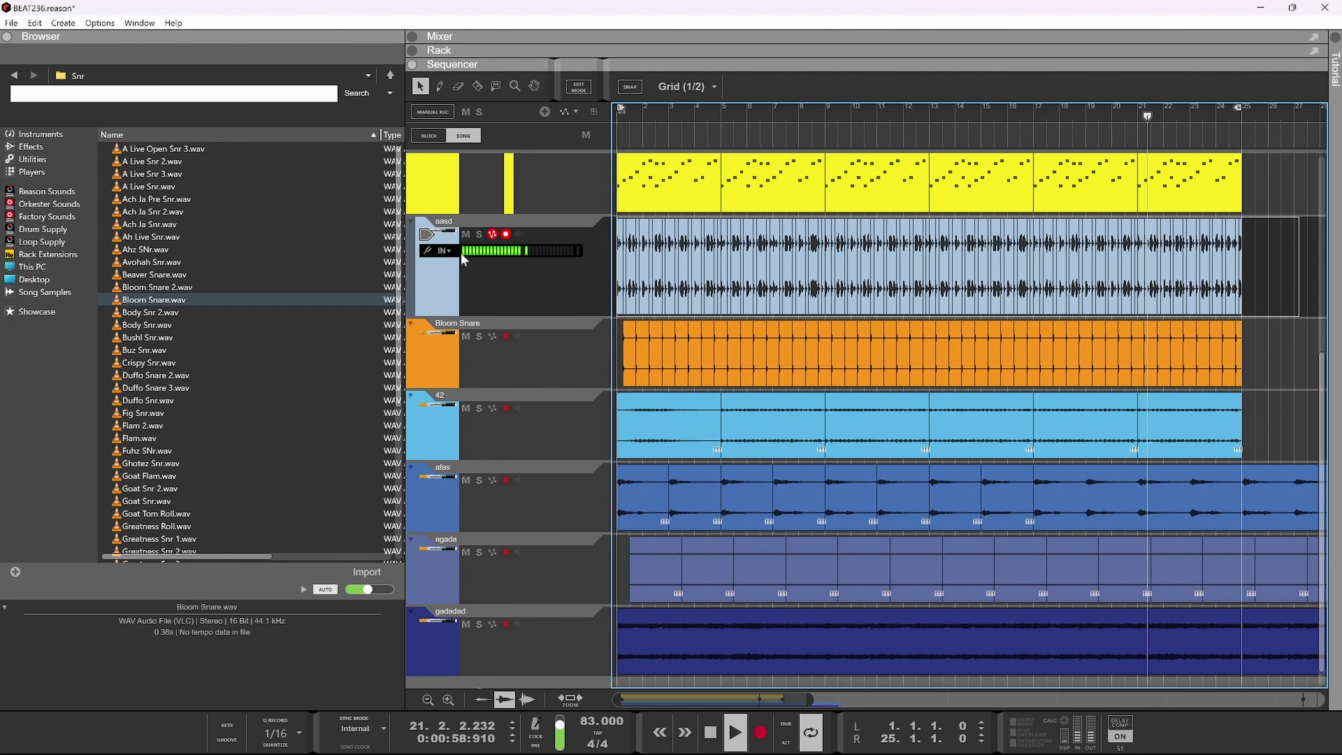
{"action": "left_click_drag", "start_coordinate": [1129, 93], "coordinate": [1121, 88]}
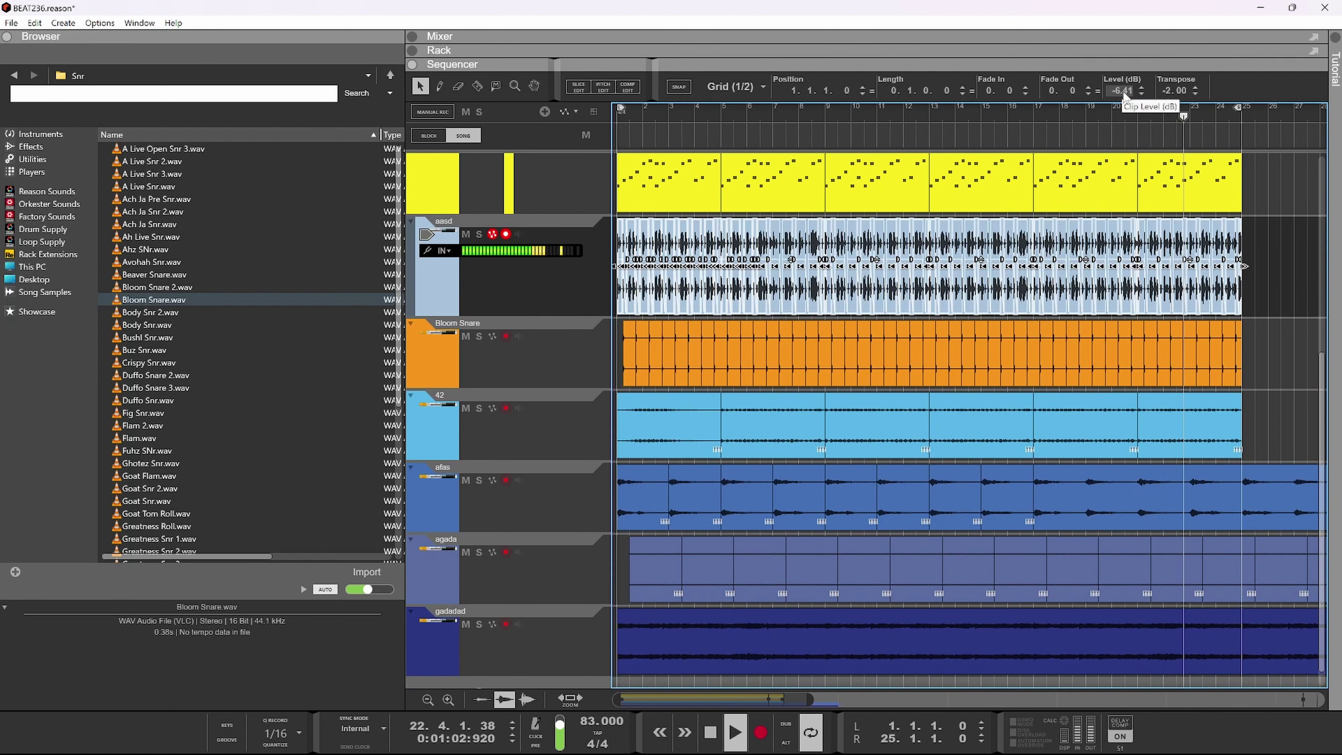
{"action": "left_click_drag", "start_coordinate": [1122, 93], "coordinate": [1118, 95]}
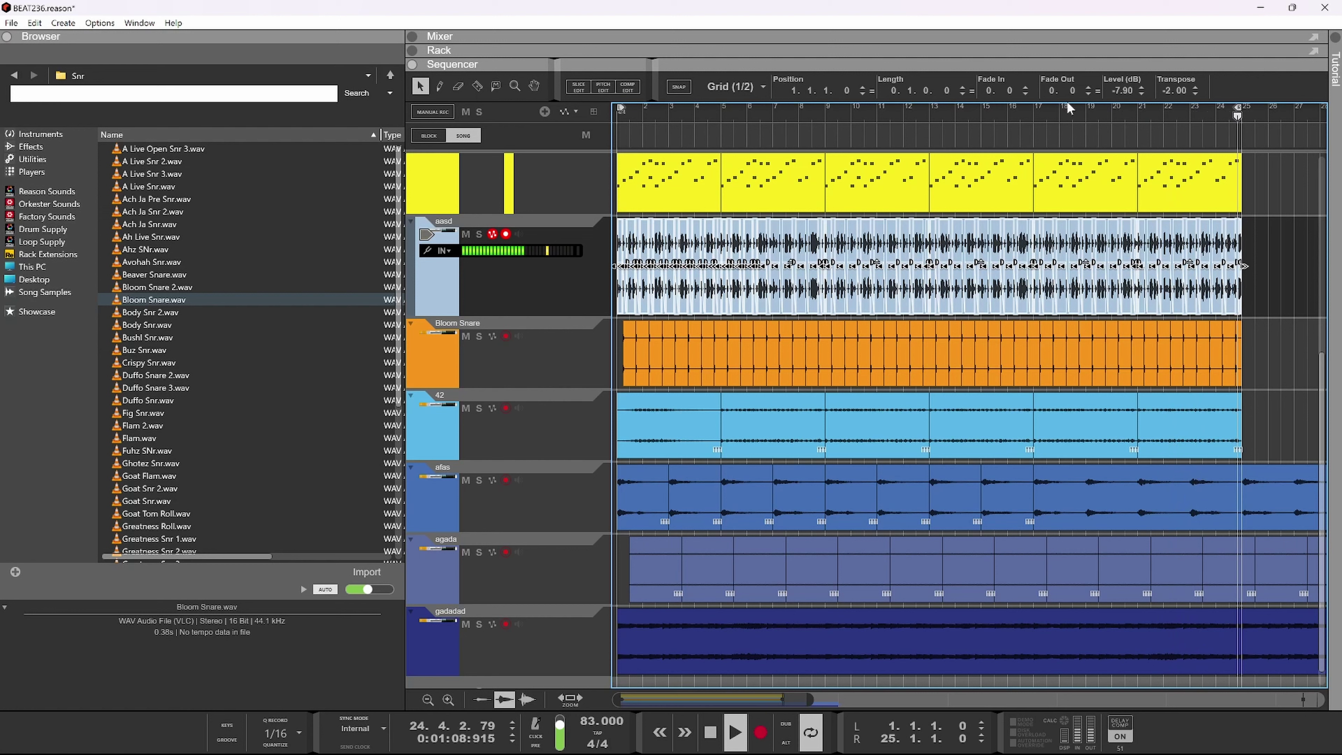
- Delete every clip on track 42 except the first one
{"action": "scroll", "coordinate": [1173, 471], "scroll_direction": "down", "scroll_amount": 2}
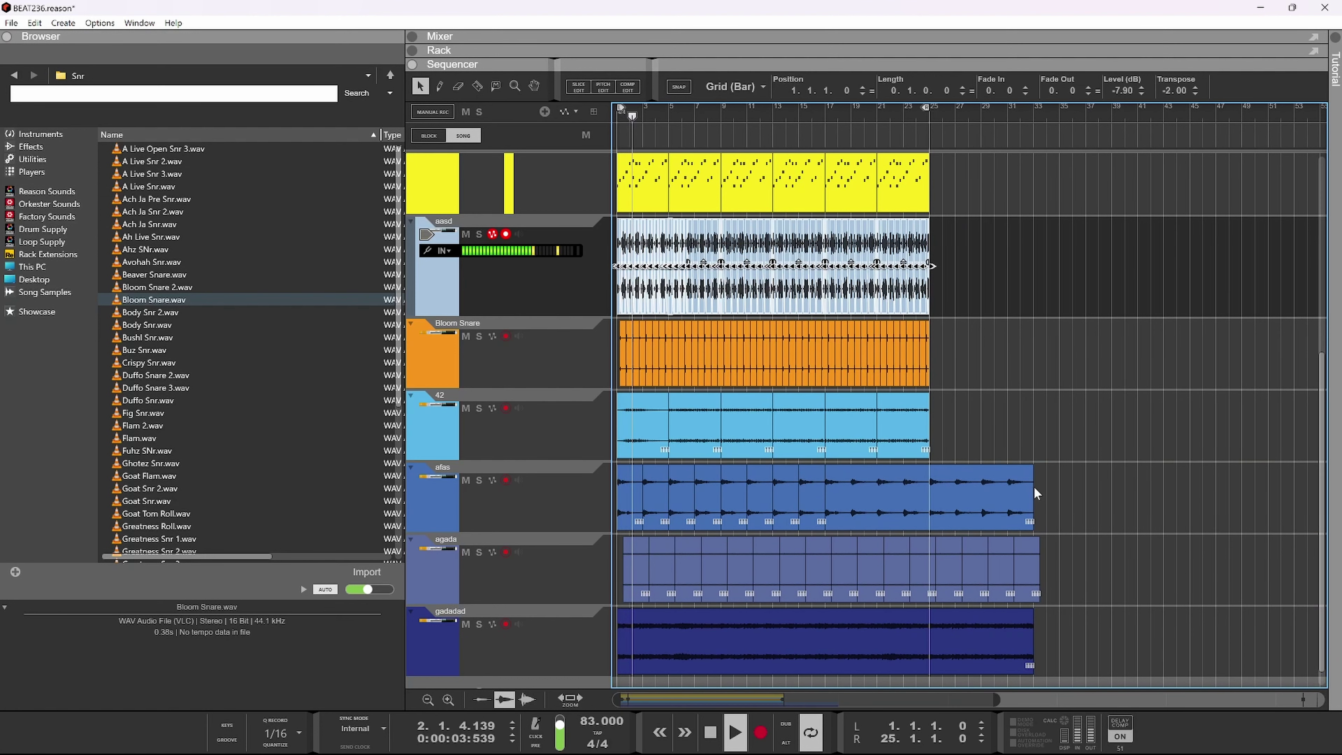
{"action": "left_click_drag", "start_coordinate": [983, 415], "coordinate": [704, 421]}
{"action": "key", "text": "Delete"}
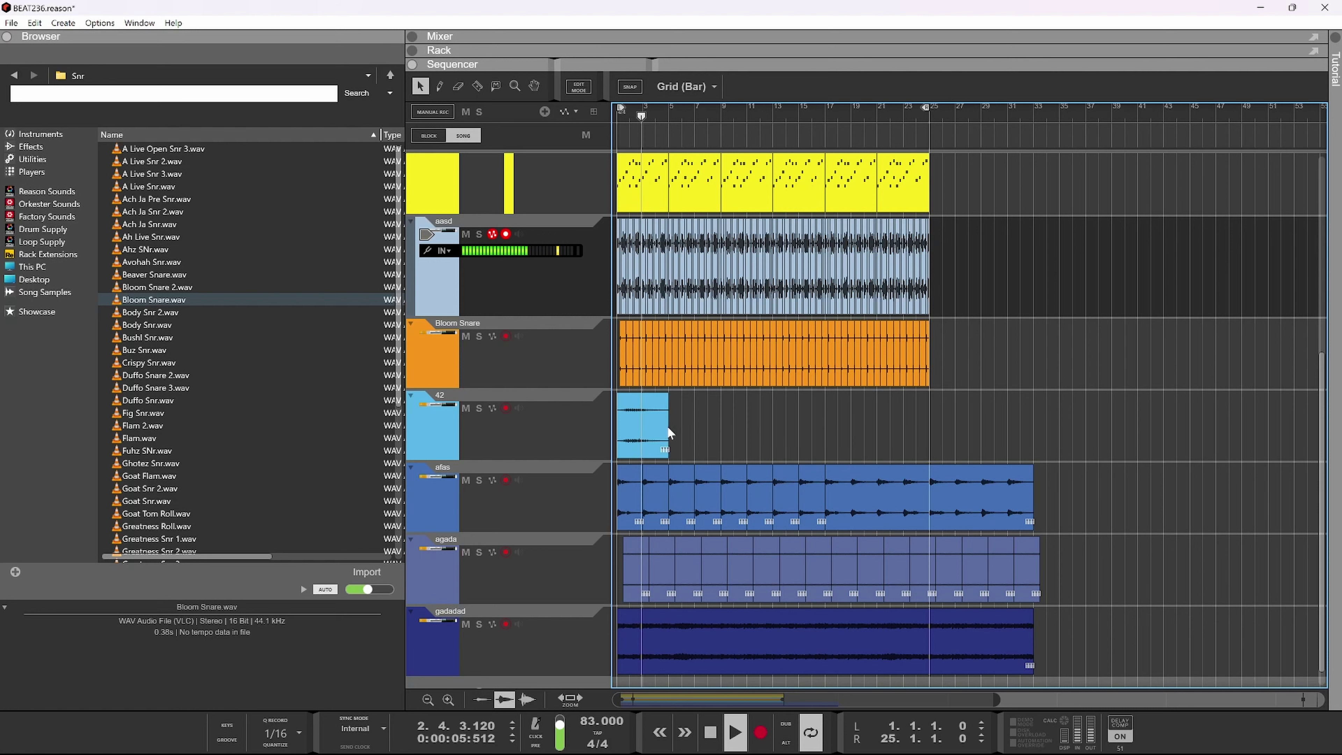
- Duplicate the remaining clip on track 42 end to end up to bar 25, deleting the surplus copy beyond it
{"action": "left_click", "coordinate": [651, 425]}
{"action": "key", "text": "ctrl+d"}
{"action": "key", "text": "ctrl+d"}
{"action": "key", "text": "ctrl+d"}
{"action": "key", "text": "ctrl+d"}
{"action": "key", "text": "ctrl+d"}
{"action": "key", "text": "ctrl+d"}
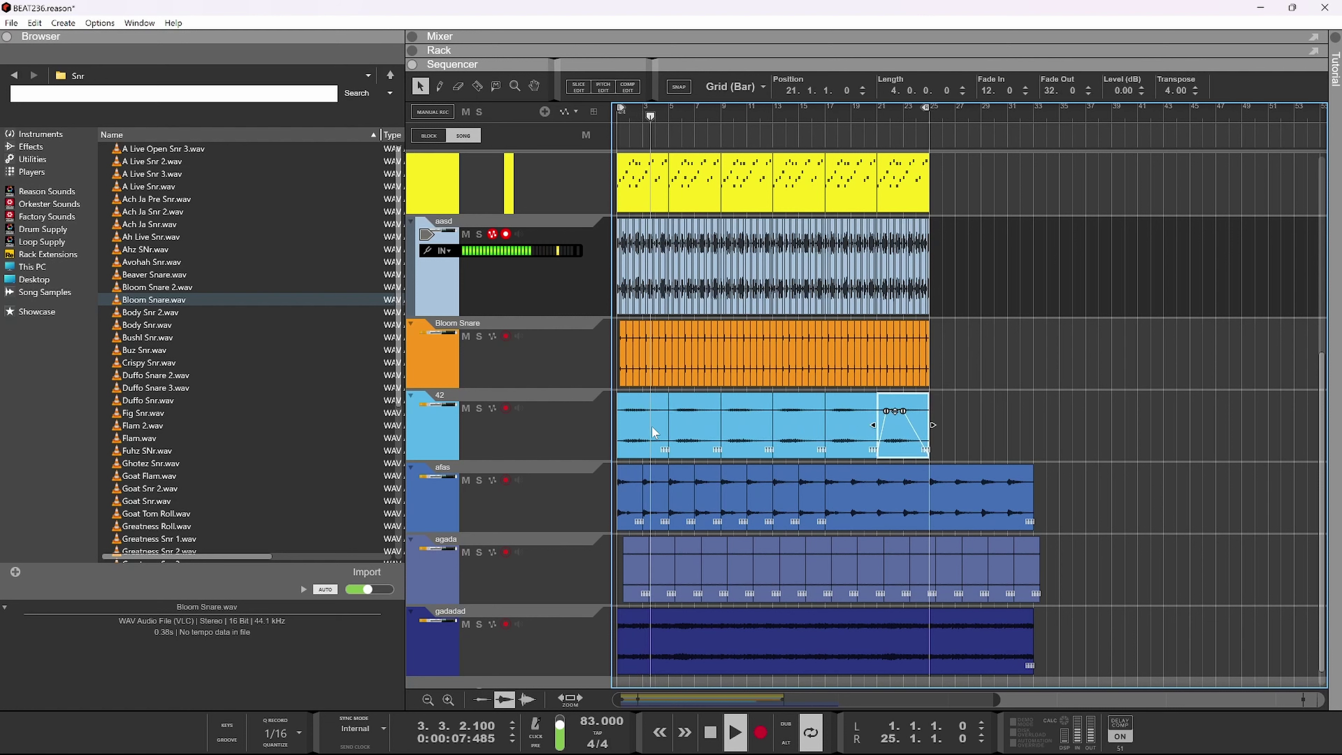
{"action": "key", "text": "Delete"}
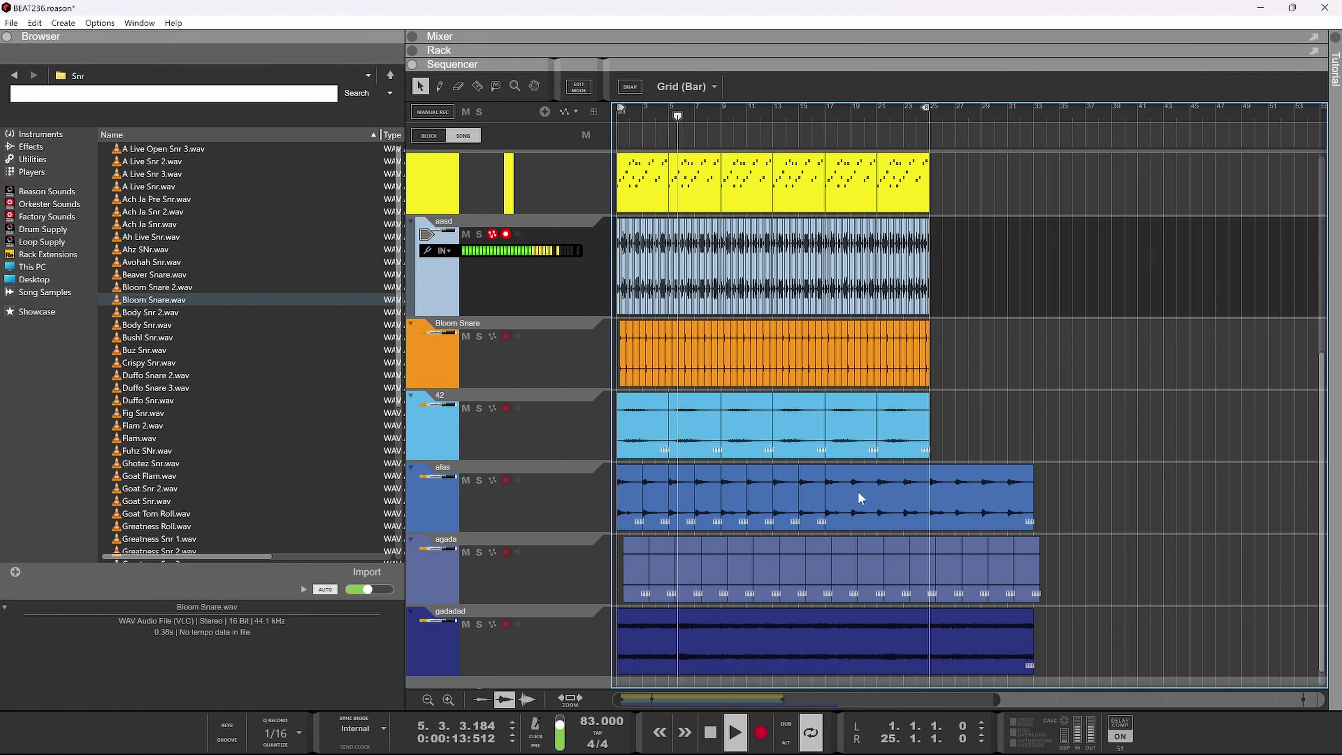
- Show the mixer and audition Bus 1 and gadadad in solo, switching each solo off again
{"action": "scroll", "coordinate": [858, 491], "scroll_direction": "up", "scroll_amount": 3}
{"action": "scroll", "coordinate": [861, 493], "scroll_direction": "down", "scroll_amount": 2}
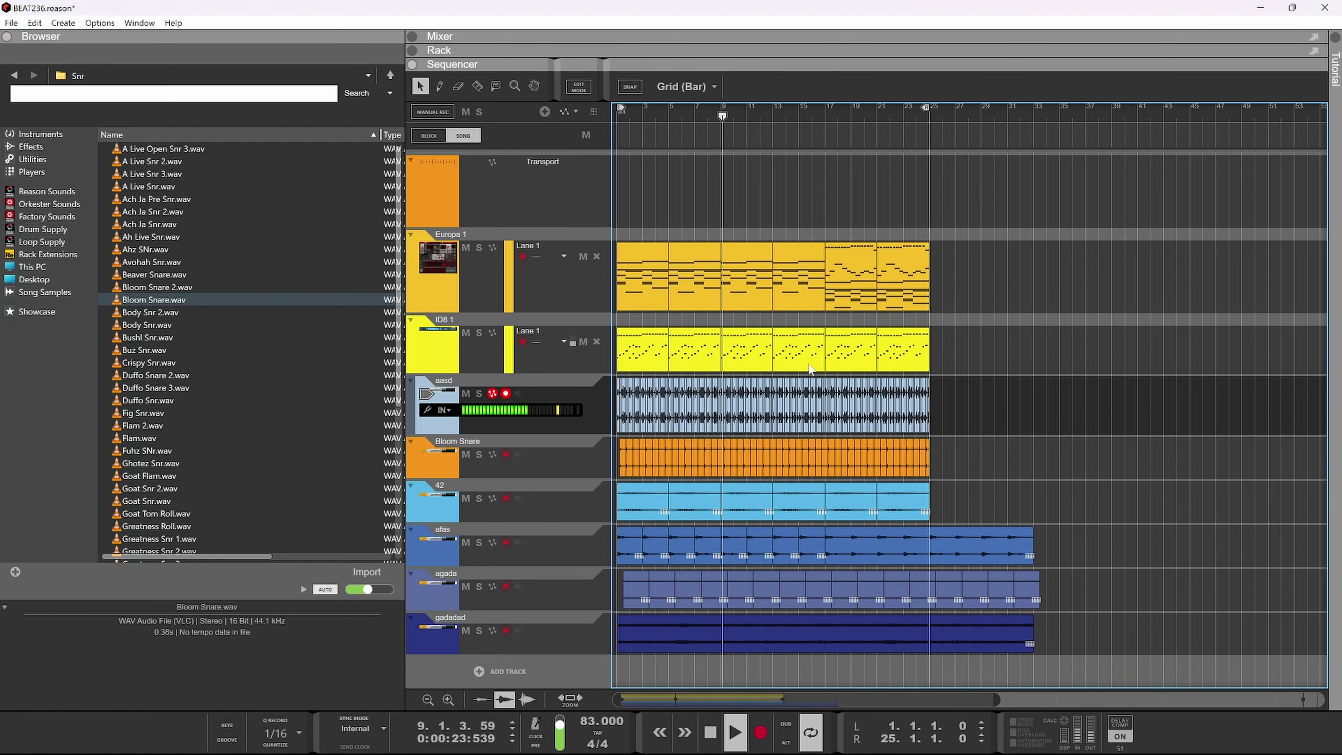
{"action": "left_click", "coordinate": [799, 36]}
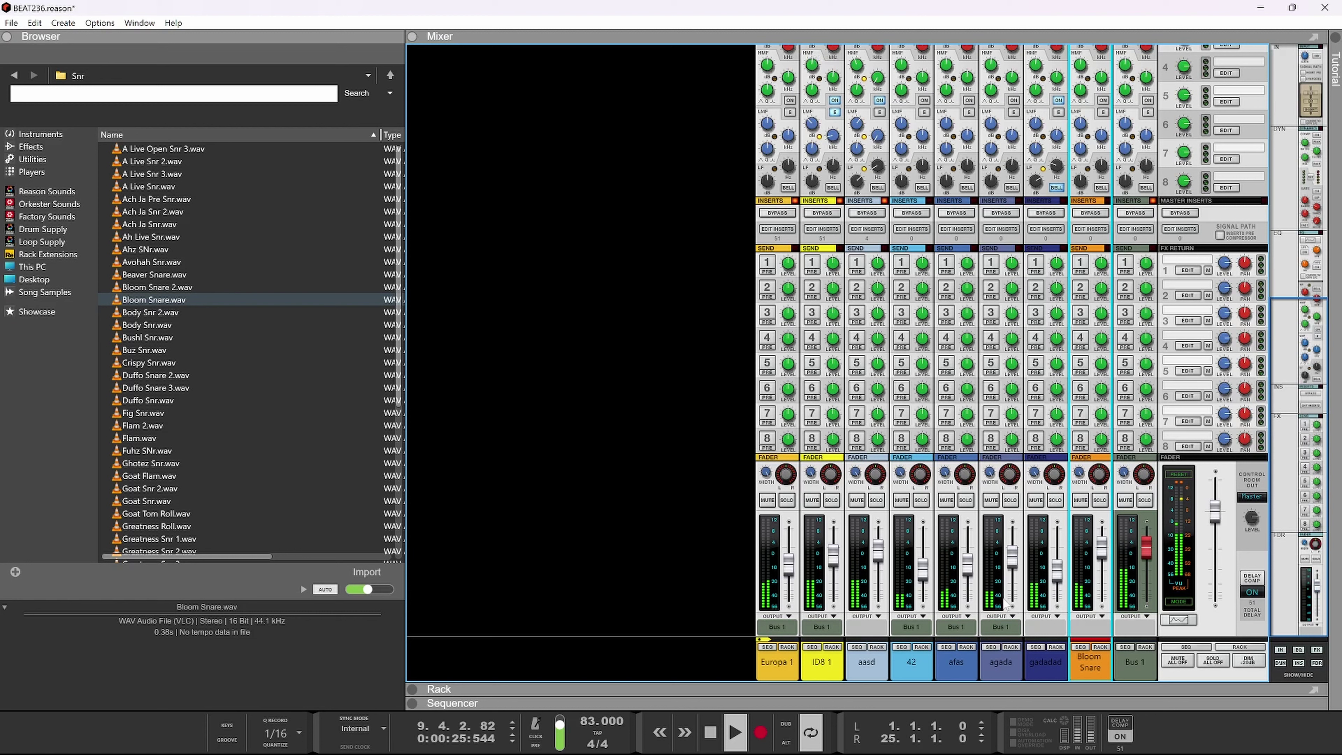
{"action": "left_click", "coordinate": [1144, 500]}
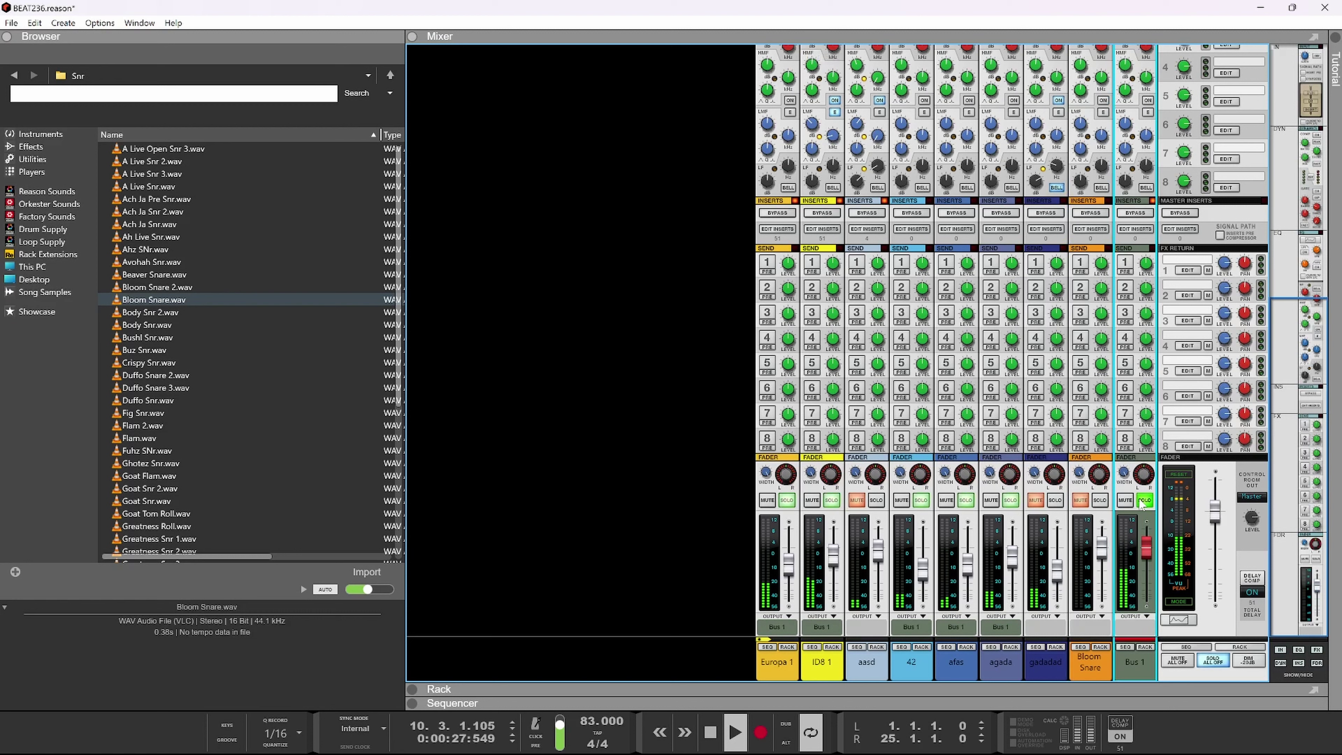
{"action": "left_click", "coordinate": [1142, 503]}
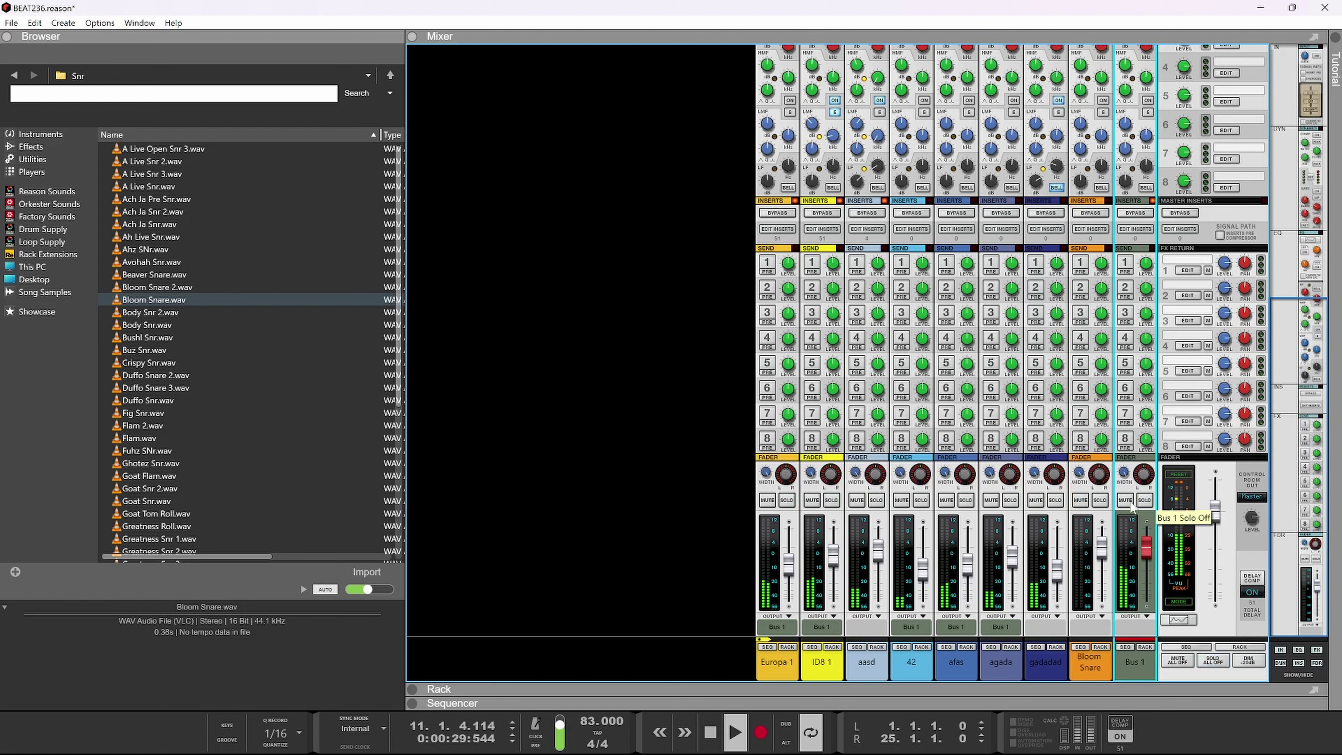
{"action": "left_click", "coordinate": [1057, 500]}
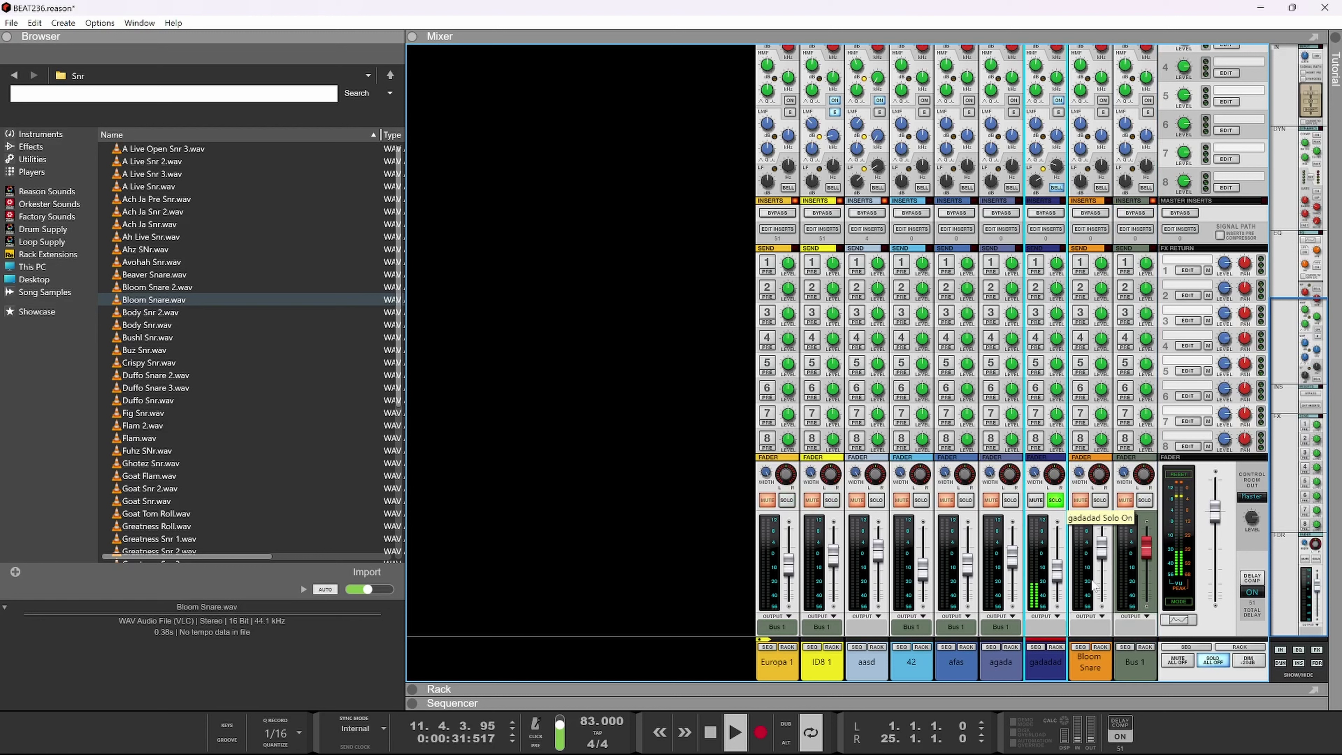
{"action": "left_click", "coordinate": [1057, 500]}
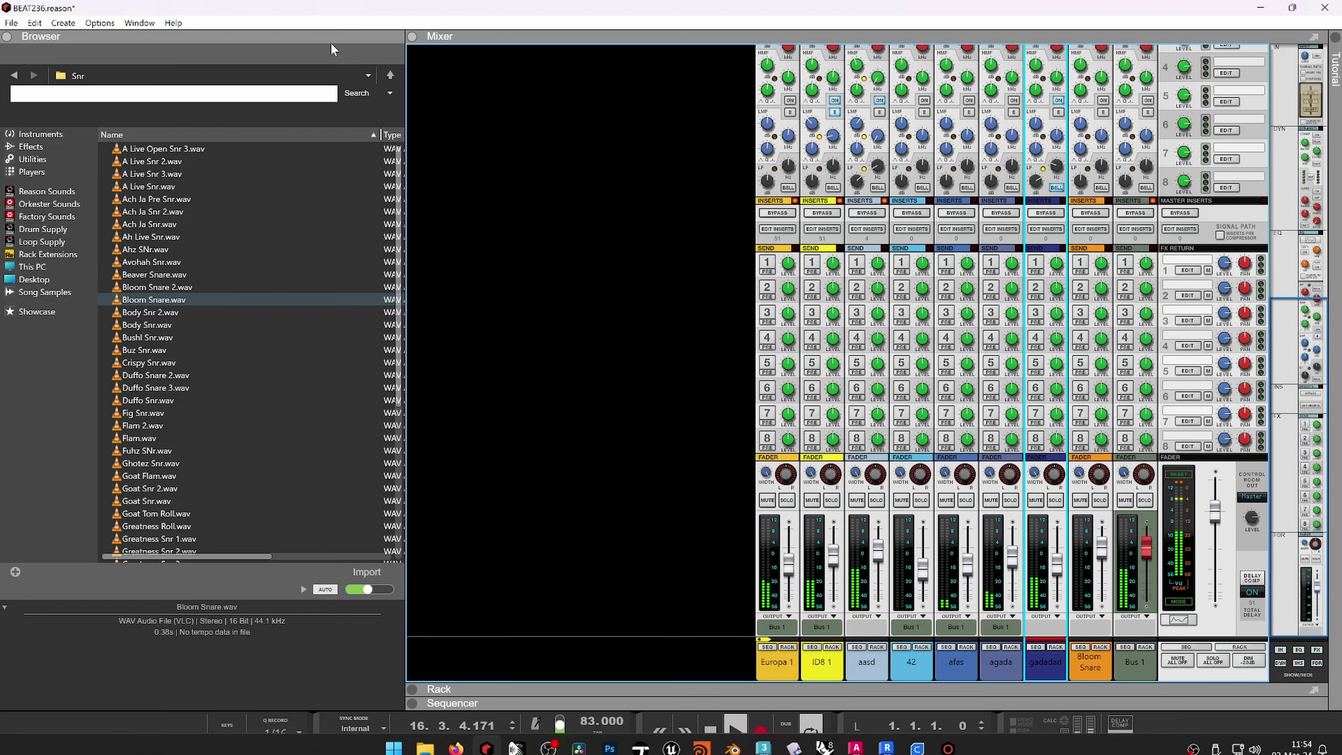
- Browse up from the Snr folder to 01 - BEAT BUTCHA and open the Messages from Outer Space Vol. 2 folder
{"action": "left_click", "coordinate": [390, 75]}
{"action": "left_click", "coordinate": [391, 76]}
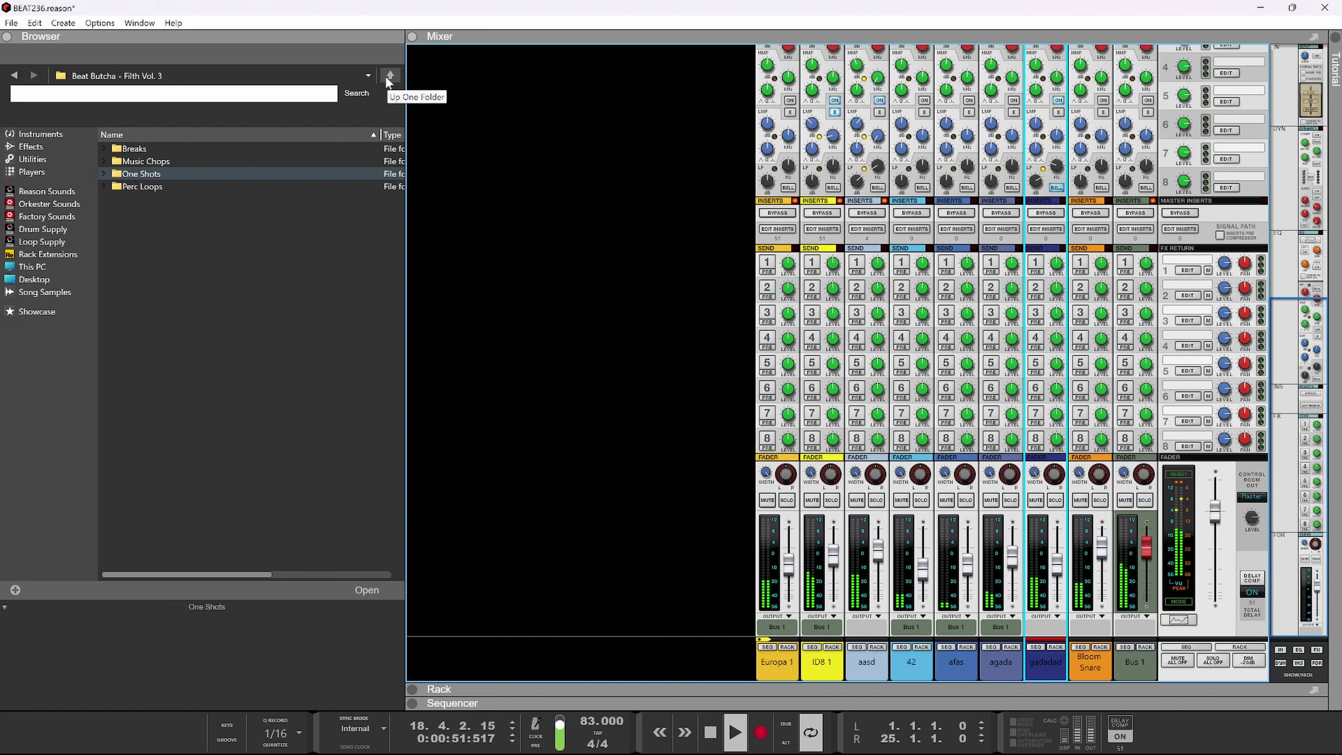
{"action": "left_click", "coordinate": [388, 76]}
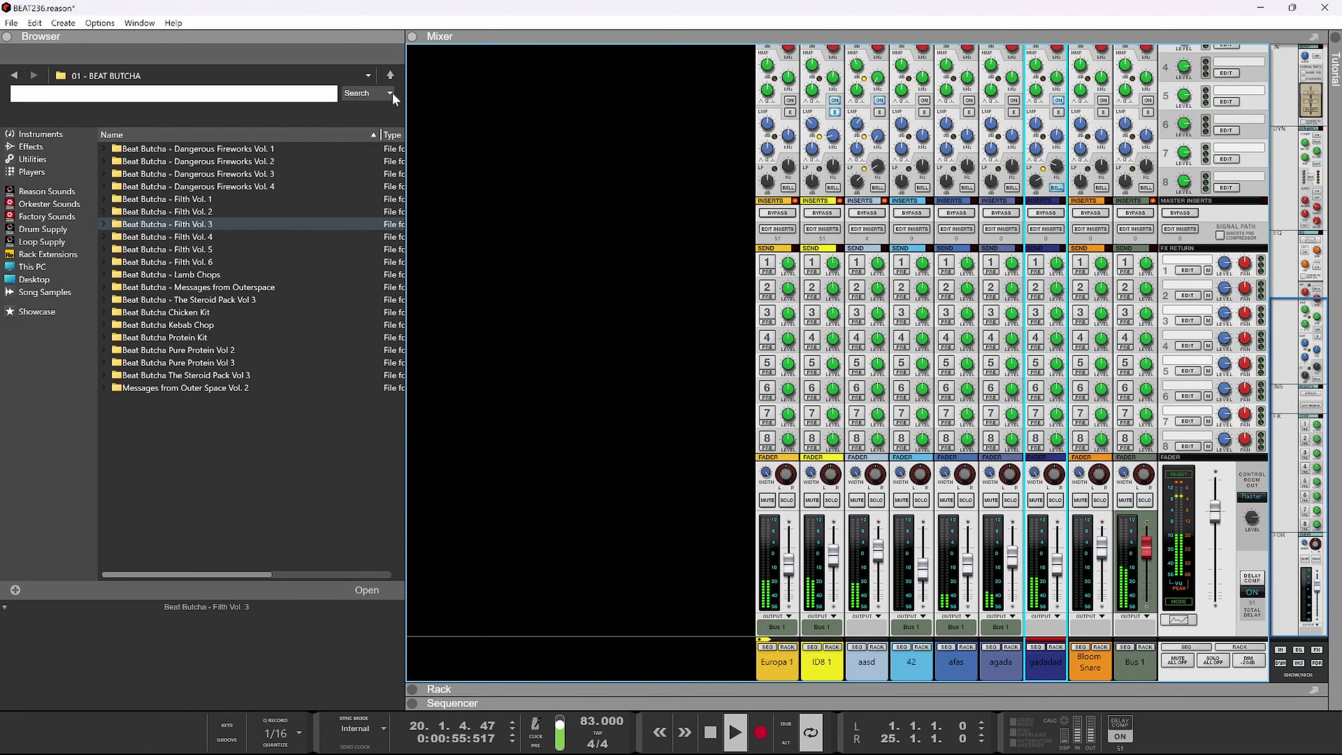
{"action": "double_click", "coordinate": [227, 388]}
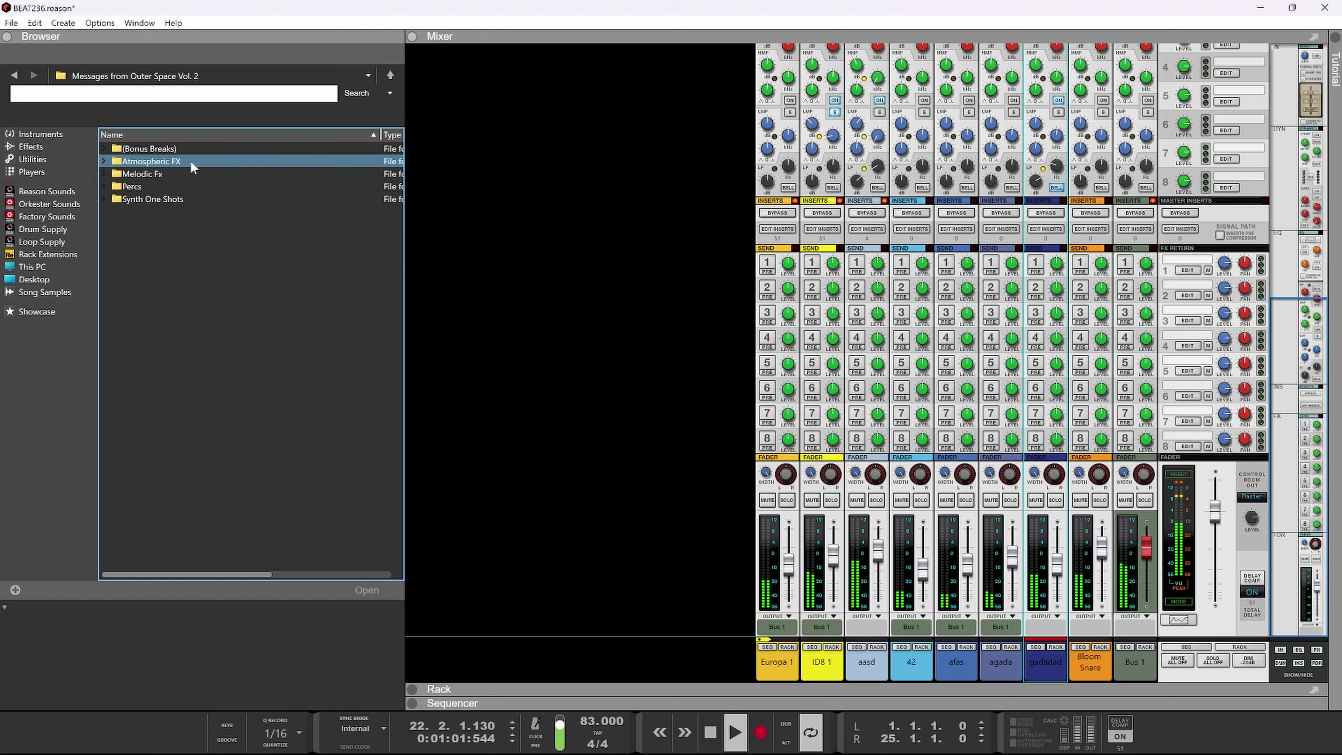
- Open the Atmospheric FX folder and place Ah Mayne 1.wav on a new sequencer track at bar 21
{"action": "double_click", "coordinate": [187, 161]}
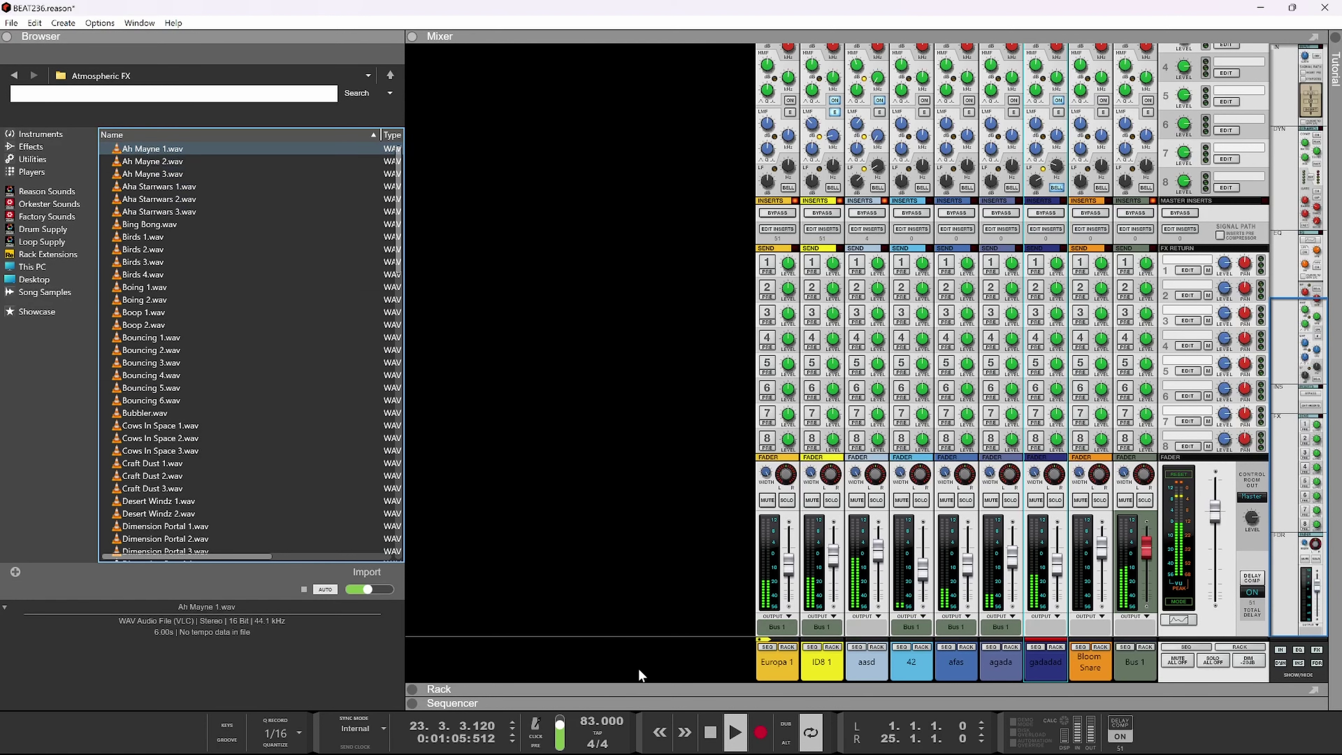
{"action": "left_click_drag", "start_coordinate": [613, 629], "coordinate": [740, 58]}
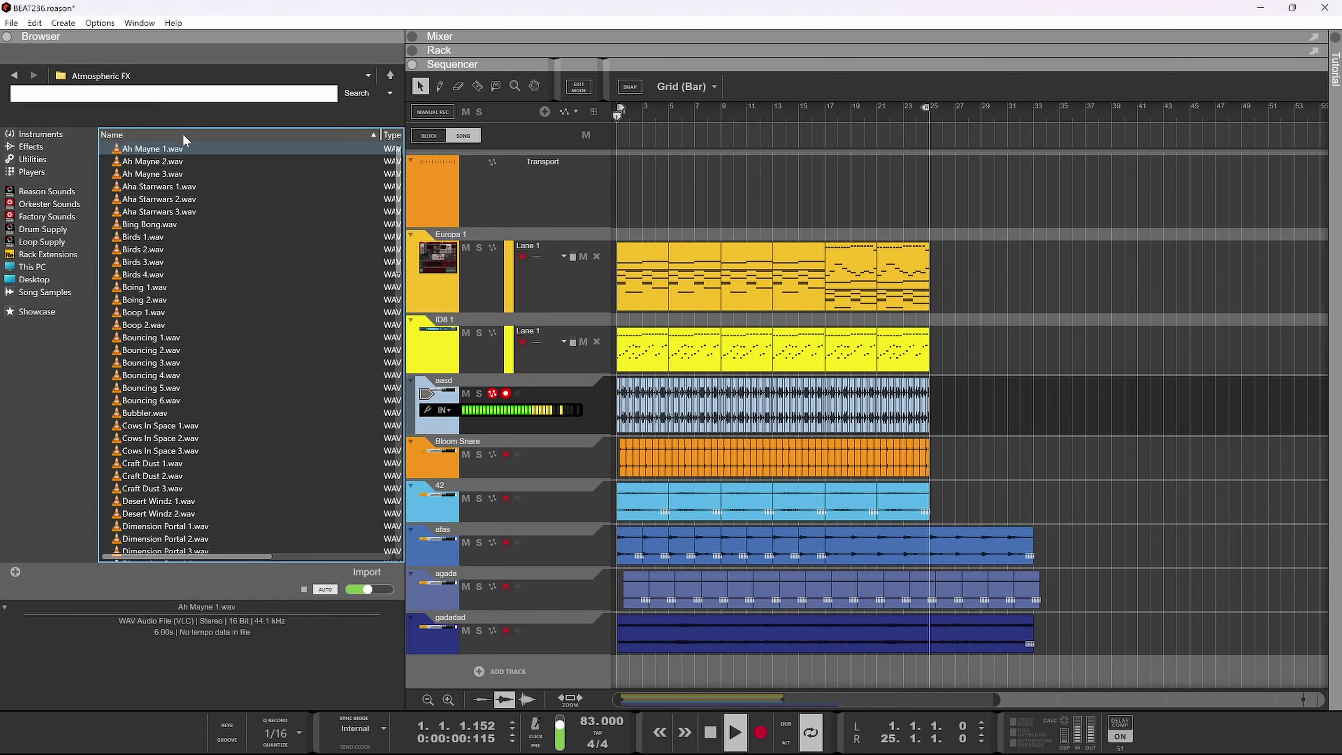
{"action": "left_click", "coordinate": [170, 150]}
{"action": "left_click_drag", "start_coordinate": [170, 152], "coordinate": [877, 689]}
{"action": "scroll", "coordinate": [920, 630], "scroll_direction": "down", "scroll_amount": 1}
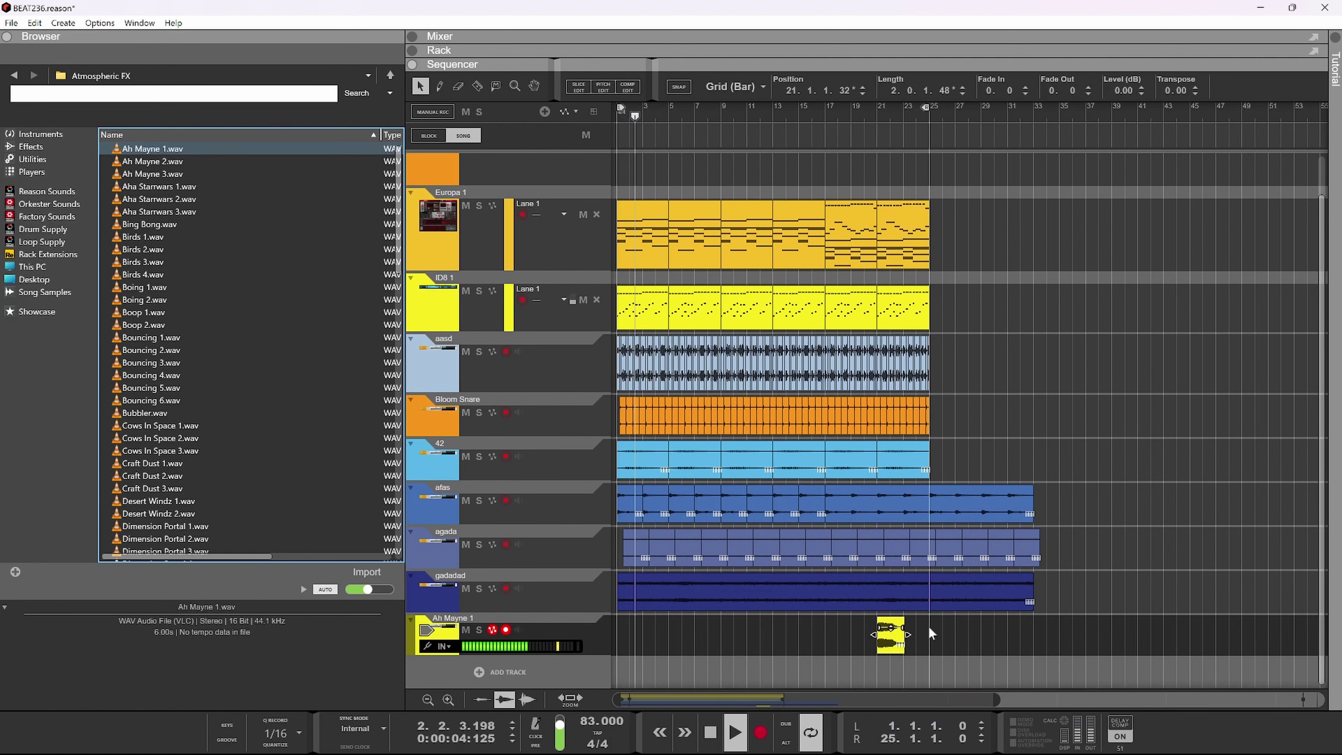
- Move the Ah Mayne 1 clip so that it starts at bar 23
{"action": "scroll", "coordinate": [946, 640], "scroll_direction": "up", "scroll_amount": 2}
{"action": "left_click_drag", "start_coordinate": [1226, 637], "coordinate": [1121, 650]}
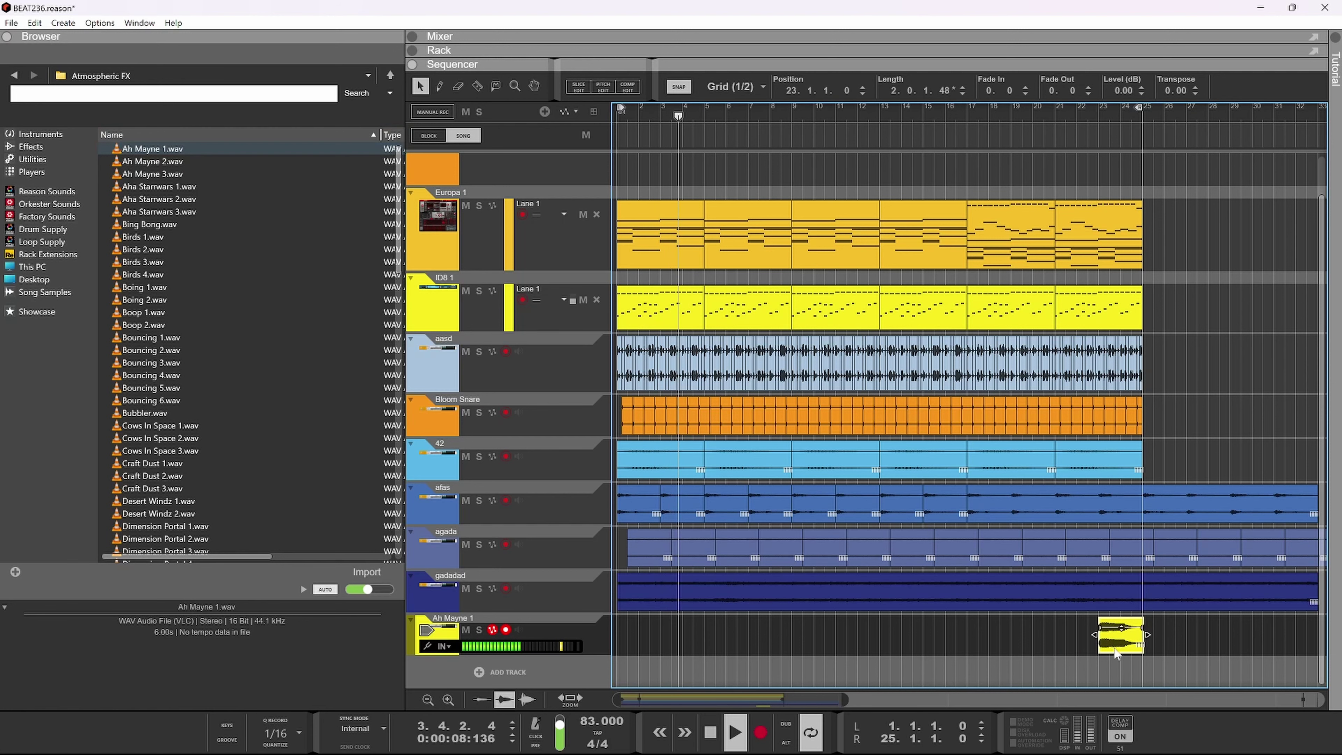
{"action": "scroll", "coordinate": [1186, 662], "scroll_direction": "up", "scroll_amount": 2}
{"action": "scroll", "coordinate": [1186, 662], "scroll_direction": "down", "scroll_amount": 3}
{"action": "scroll", "coordinate": [923, 591], "scroll_direction": "down", "scroll_amount": 3}
{"action": "scroll", "coordinate": [902, 636], "scroll_direction": "up", "scroll_amount": 2}
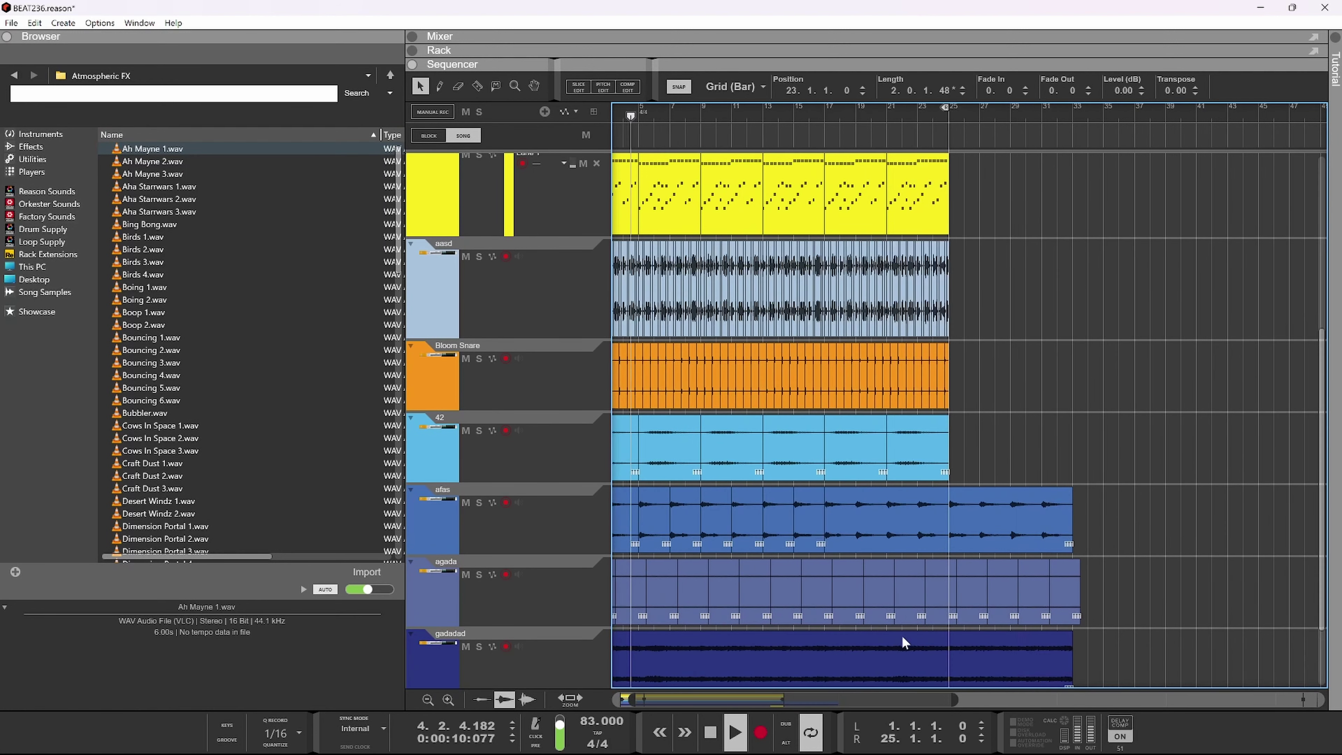
- Trim the Ah Mayne 1 clip to exactly two bars and lower its level to -12.52 dB
{"action": "scroll", "coordinate": [923, 592], "scroll_direction": "down", "scroll_amount": 3}
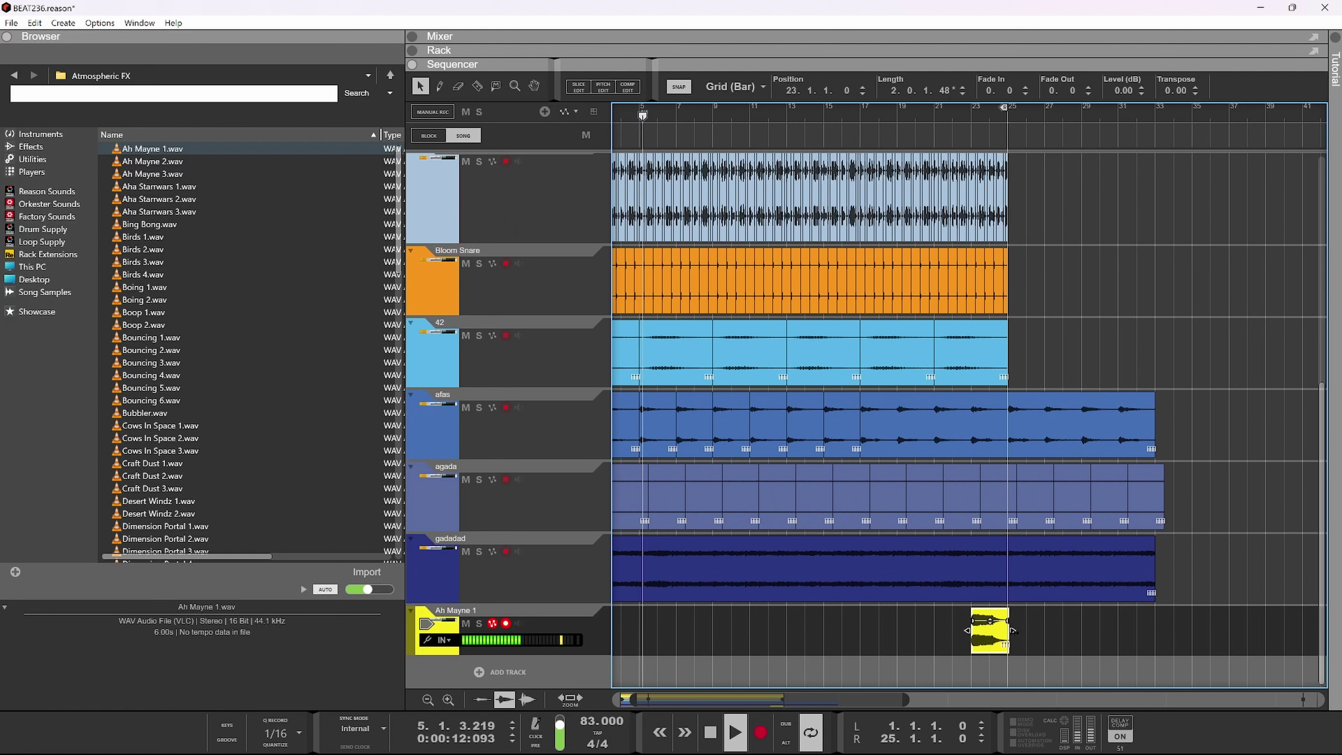
{"action": "left_click_drag", "start_coordinate": [1014, 630], "coordinate": [1010, 630]}
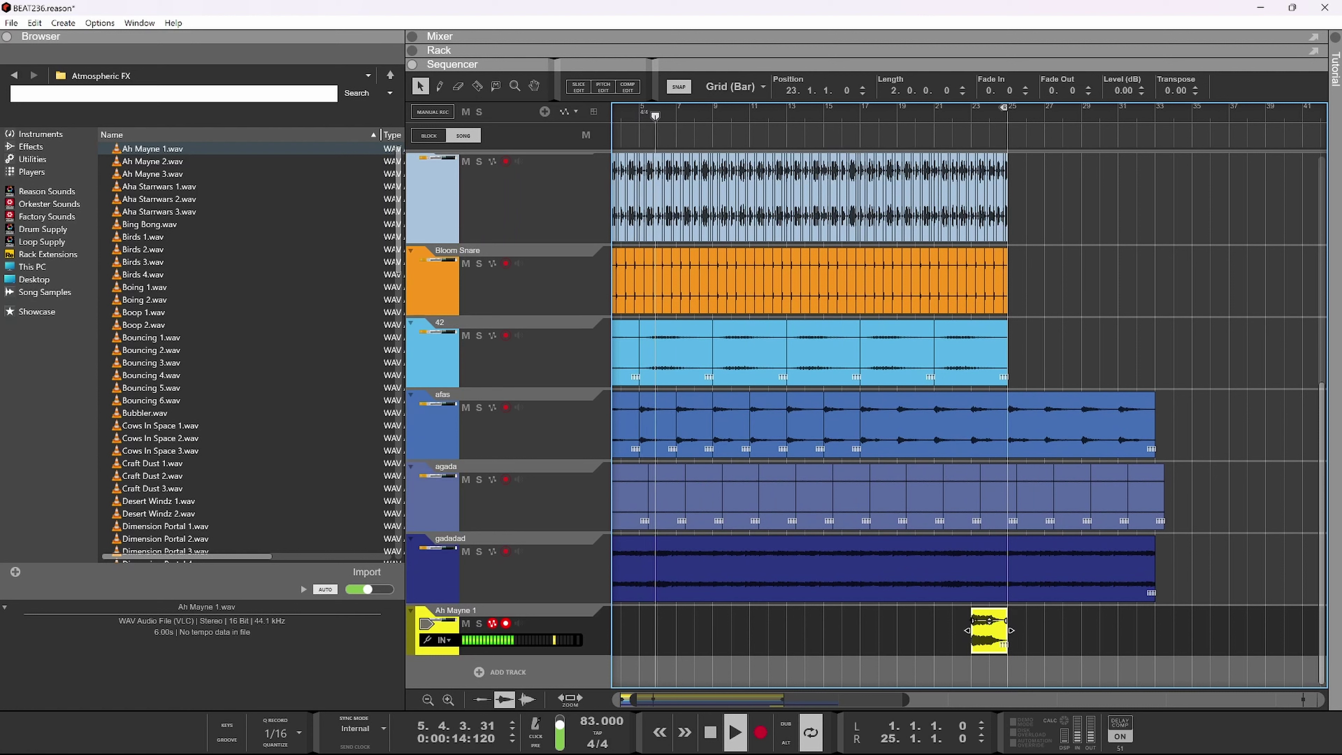
{"action": "left_click_drag", "start_coordinate": [990, 631], "coordinate": [989, 667]}
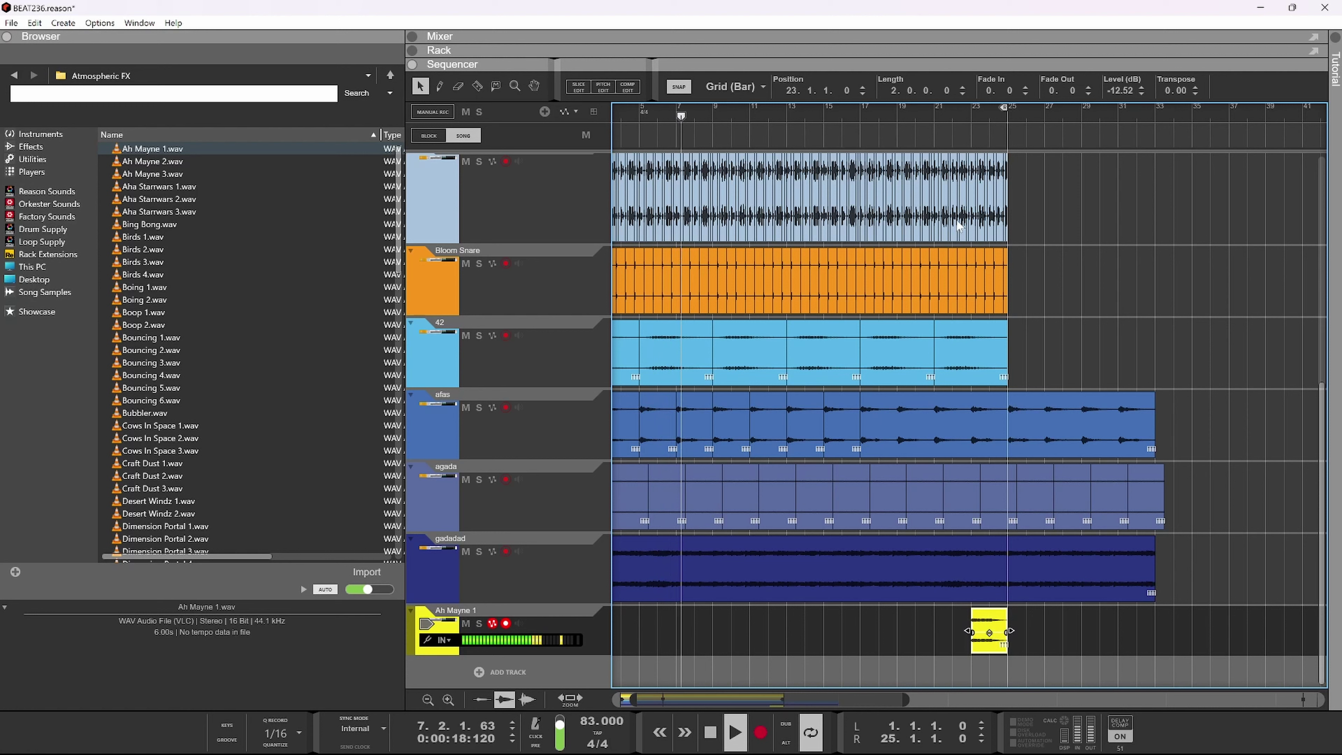
- Play the song from about bar 21 while auditioning Atmospheric FX samples such as Bing Bong, Ah Mayne 3 and Bubbler
{"action": "left_click", "coordinate": [940, 114]}
{"action": "left_click", "coordinate": [209, 303]}
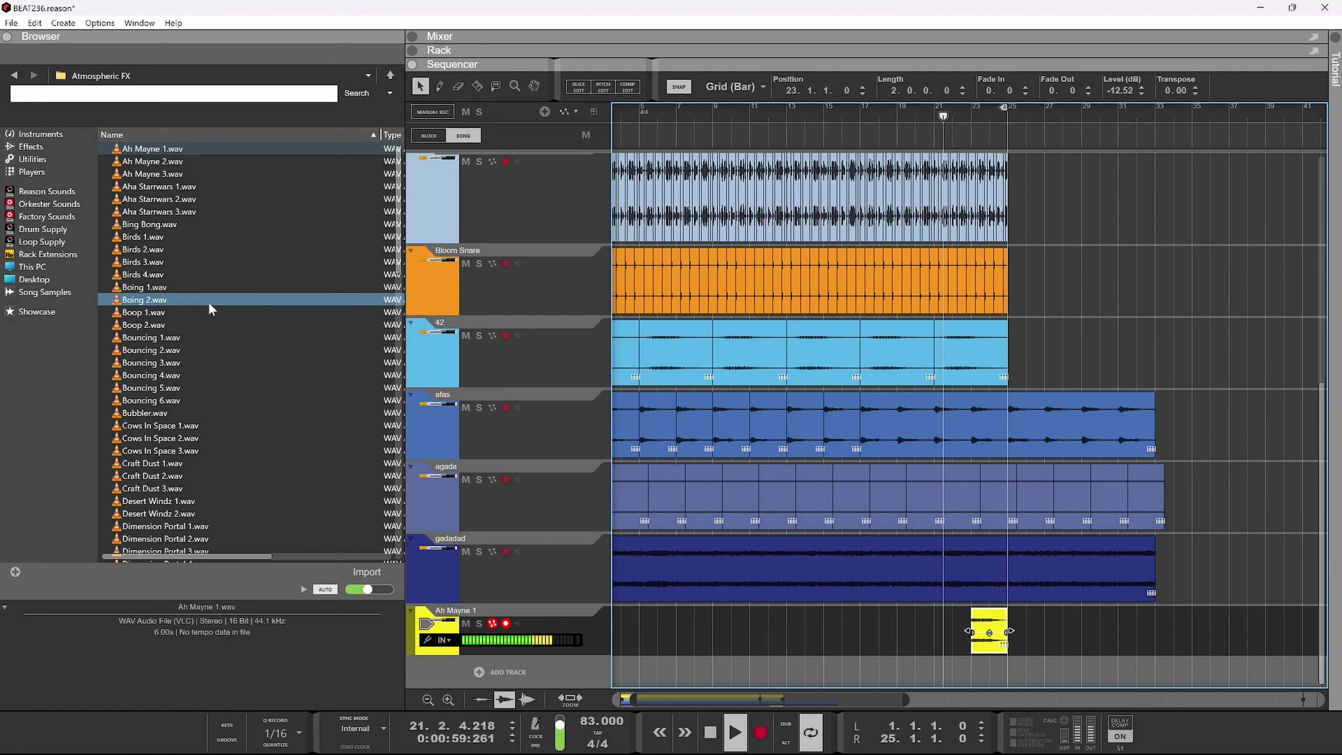
{"action": "left_click", "coordinate": [153, 224]}
{"action": "left_click", "coordinate": [158, 186]}
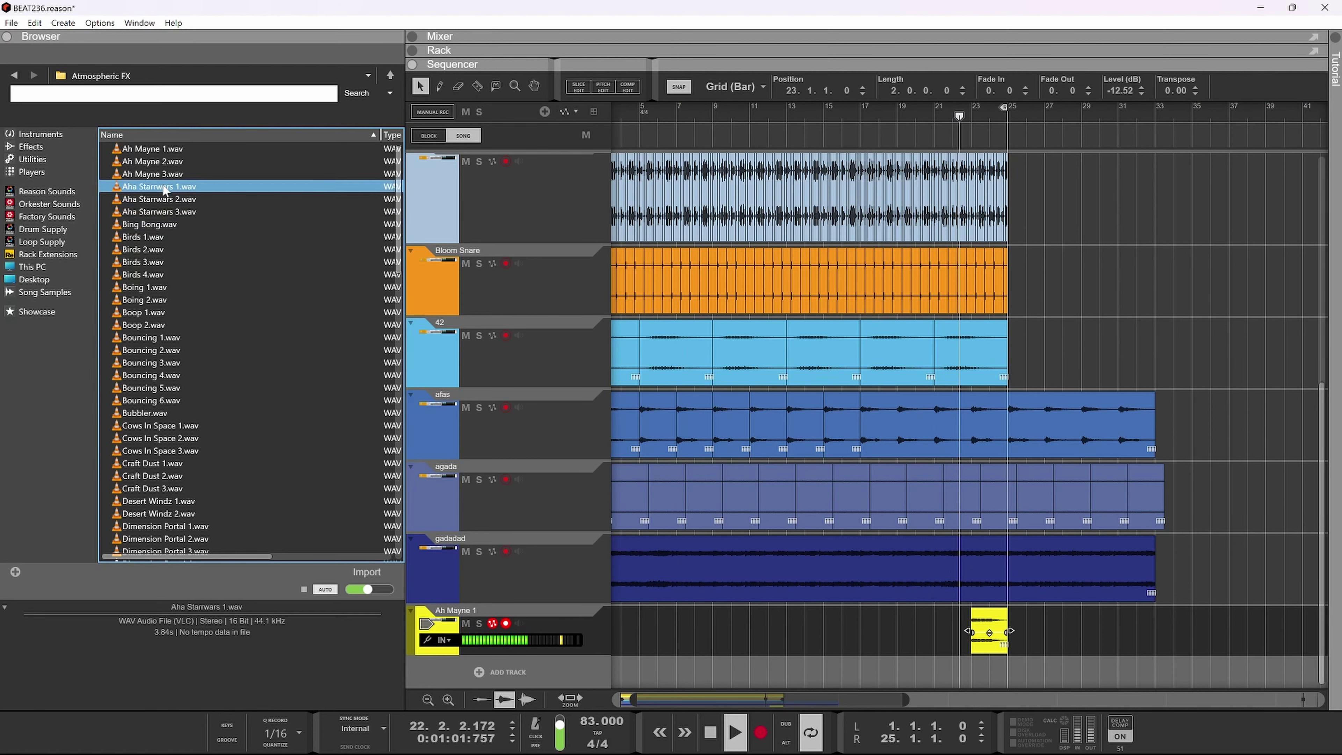
{"action": "left_click", "coordinate": [156, 174]}
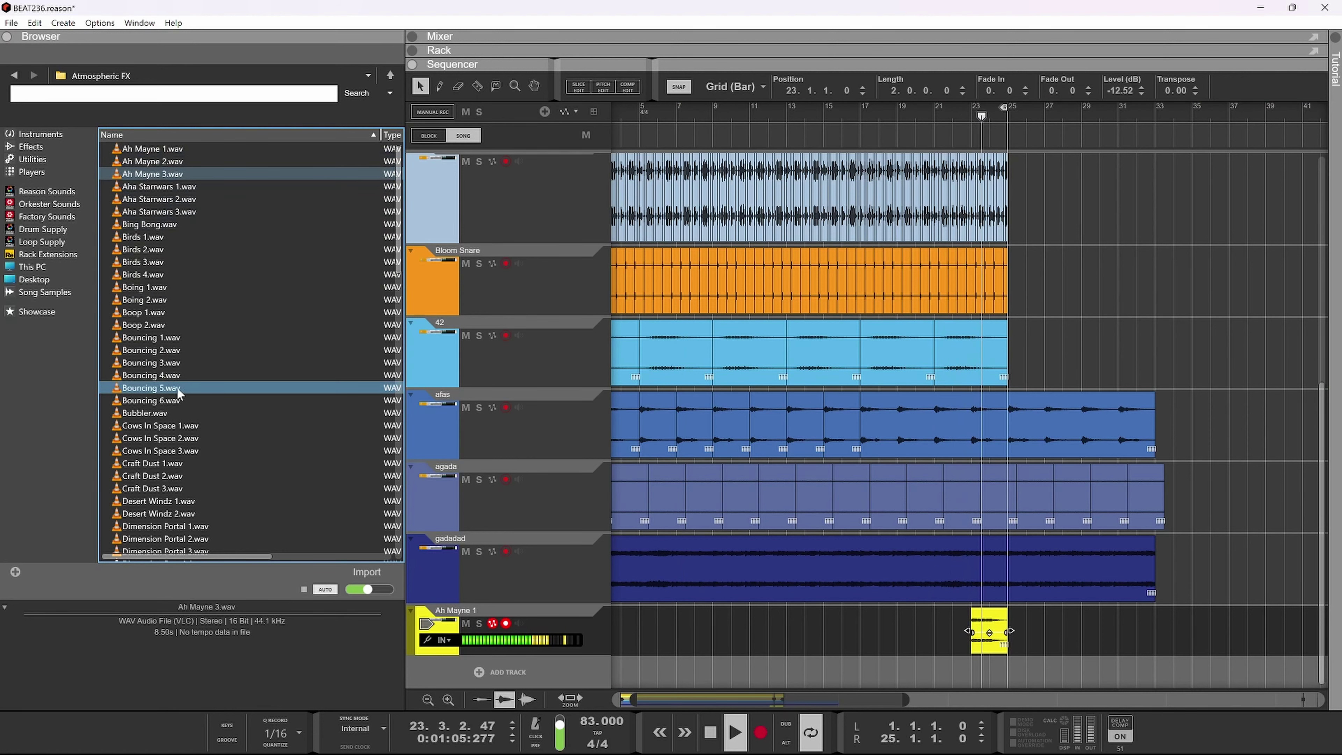
{"action": "left_click", "coordinate": [238, 413]}
{"action": "left_click", "coordinate": [222, 425]}
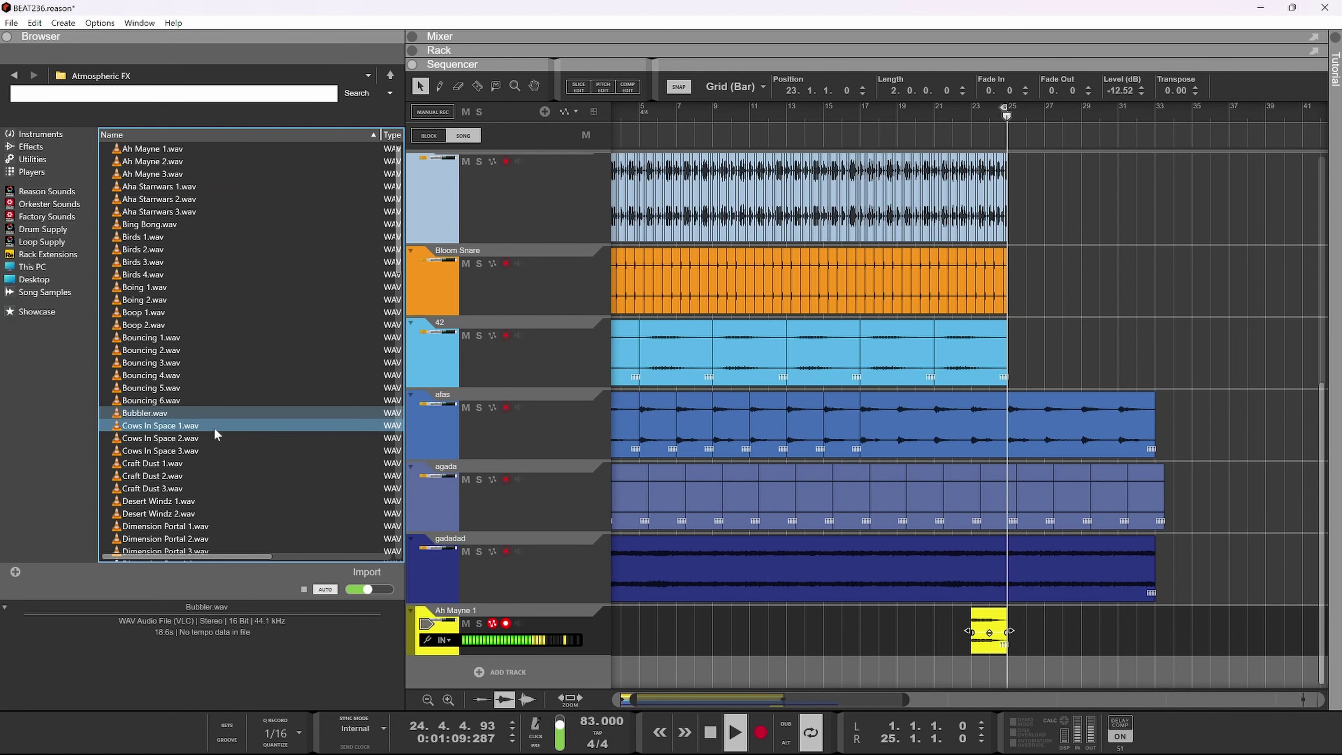
- Replay the song from bar 23 and lower the Ah Mayne 1 clip's level to -24.29 dB
{"action": "key", "text": "space"}
{"action": "left_click", "coordinate": [1022, 112]}
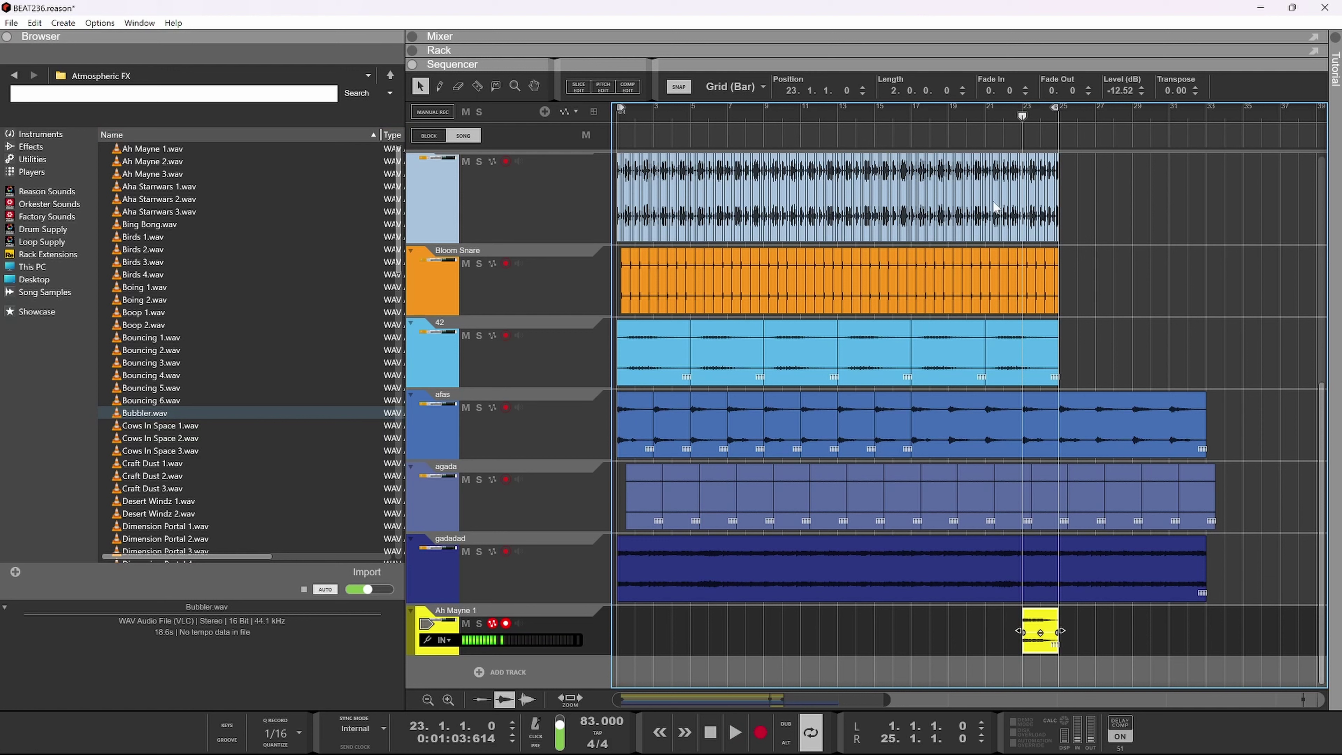
{"action": "key", "text": "space"}
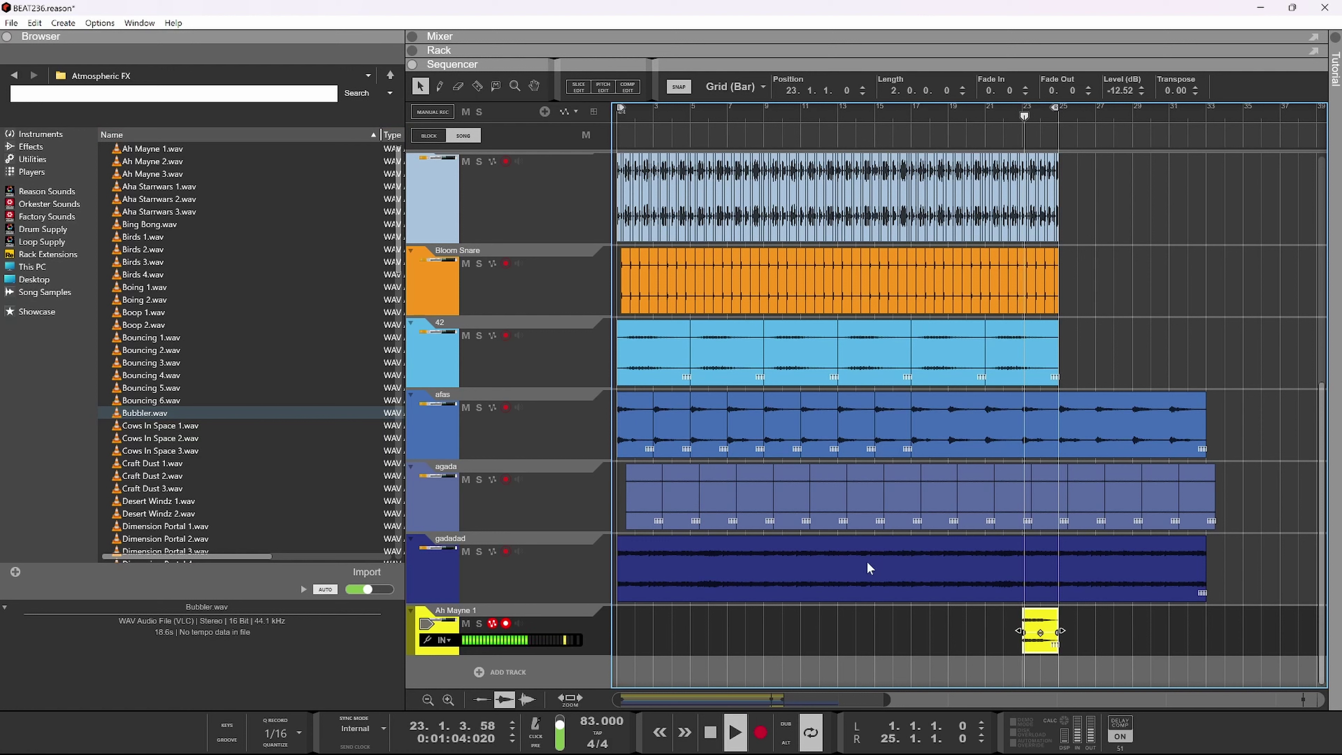
{"action": "left_click_drag", "start_coordinate": [1041, 633], "coordinate": [1040, 654]}
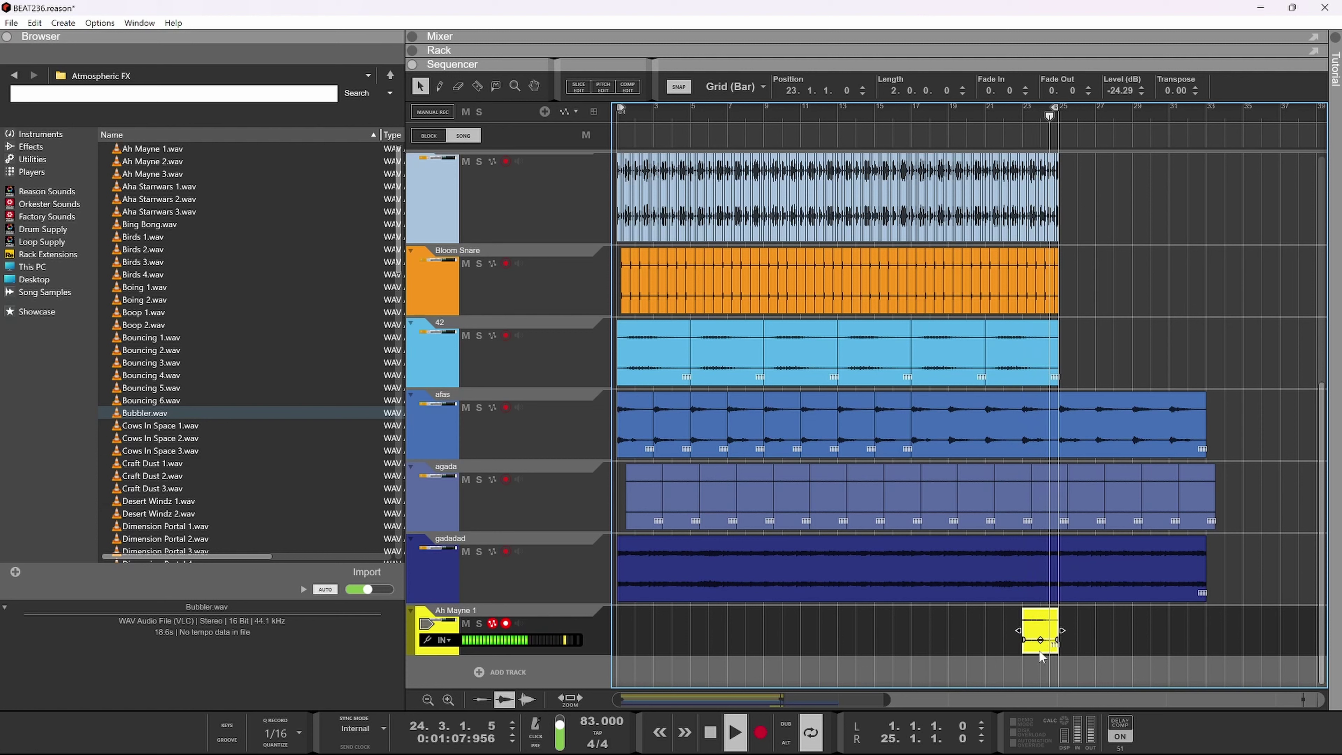
{"action": "left_click", "coordinate": [1017, 112]}
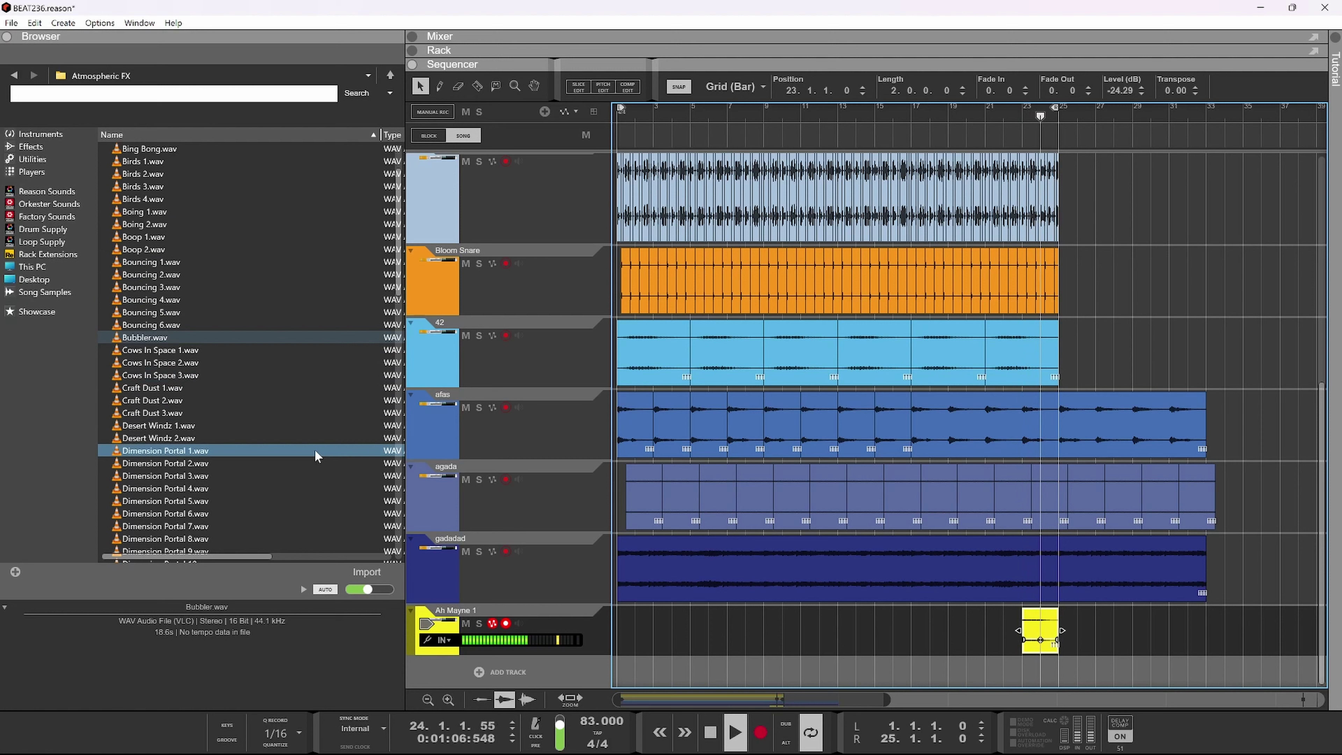
- Audition the Desert Windz and Dimension Portal samples in the Atmospheric FX folder
{"action": "scroll", "coordinate": [223, 425], "scroll_direction": "down", "scroll_amount": 2}
{"action": "left_click", "coordinate": [222, 426]}
{"action": "left_click", "coordinate": [214, 464]}
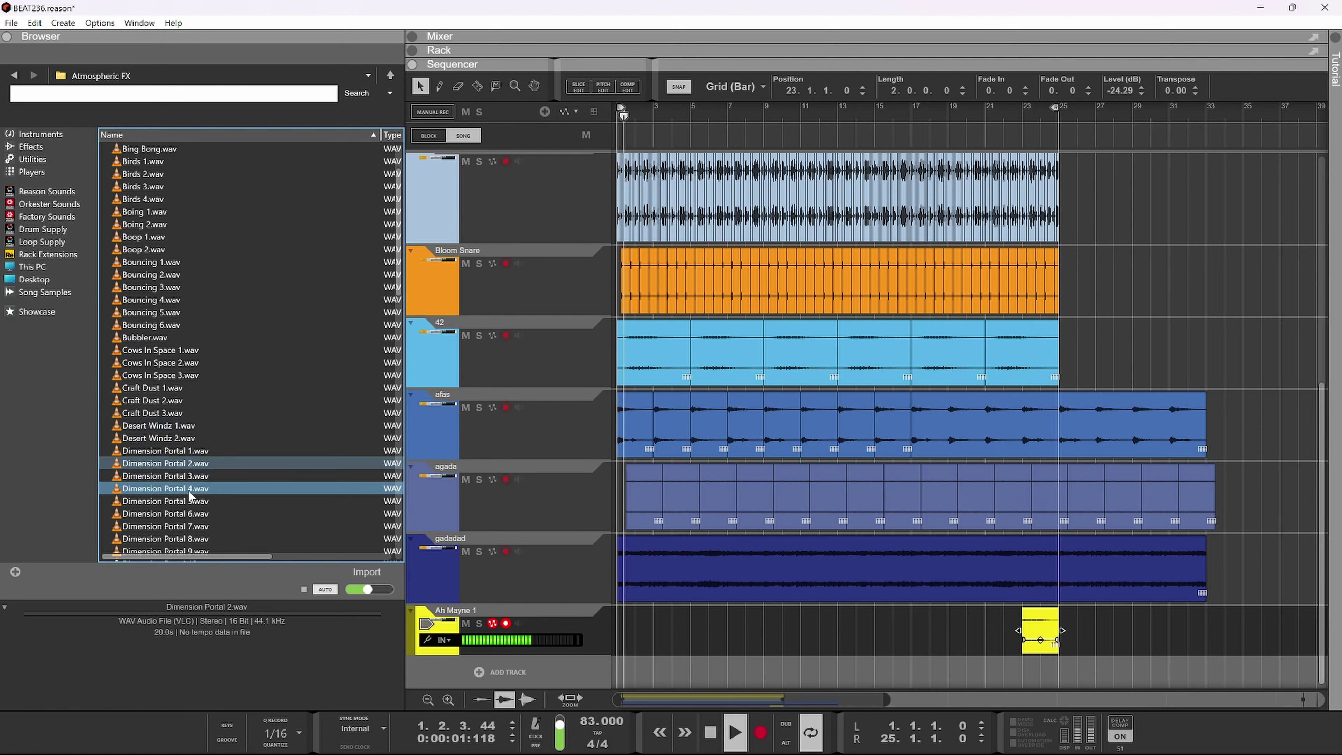
{"action": "left_click", "coordinate": [201, 452]}
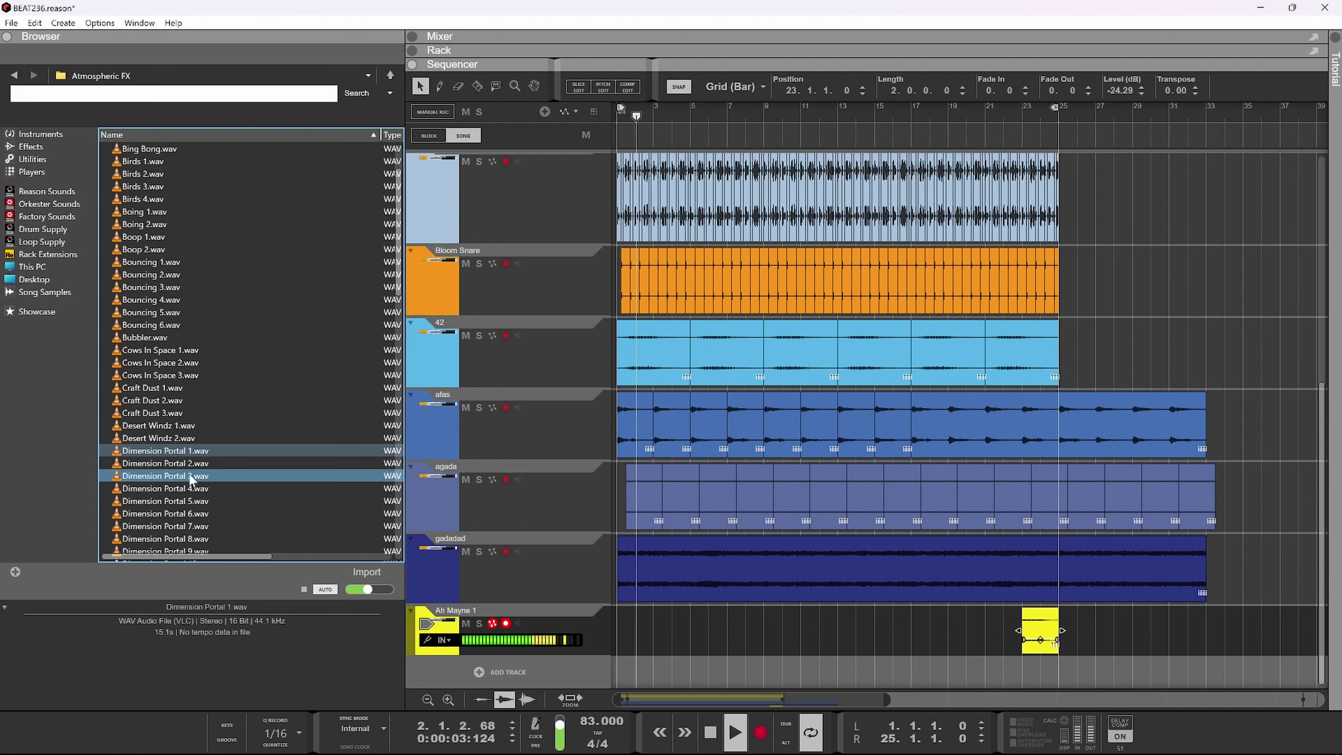
{"action": "scroll", "coordinate": [188, 473], "scroll_direction": "down", "scroll_amount": 3}
{"action": "left_click", "coordinate": [180, 438]}
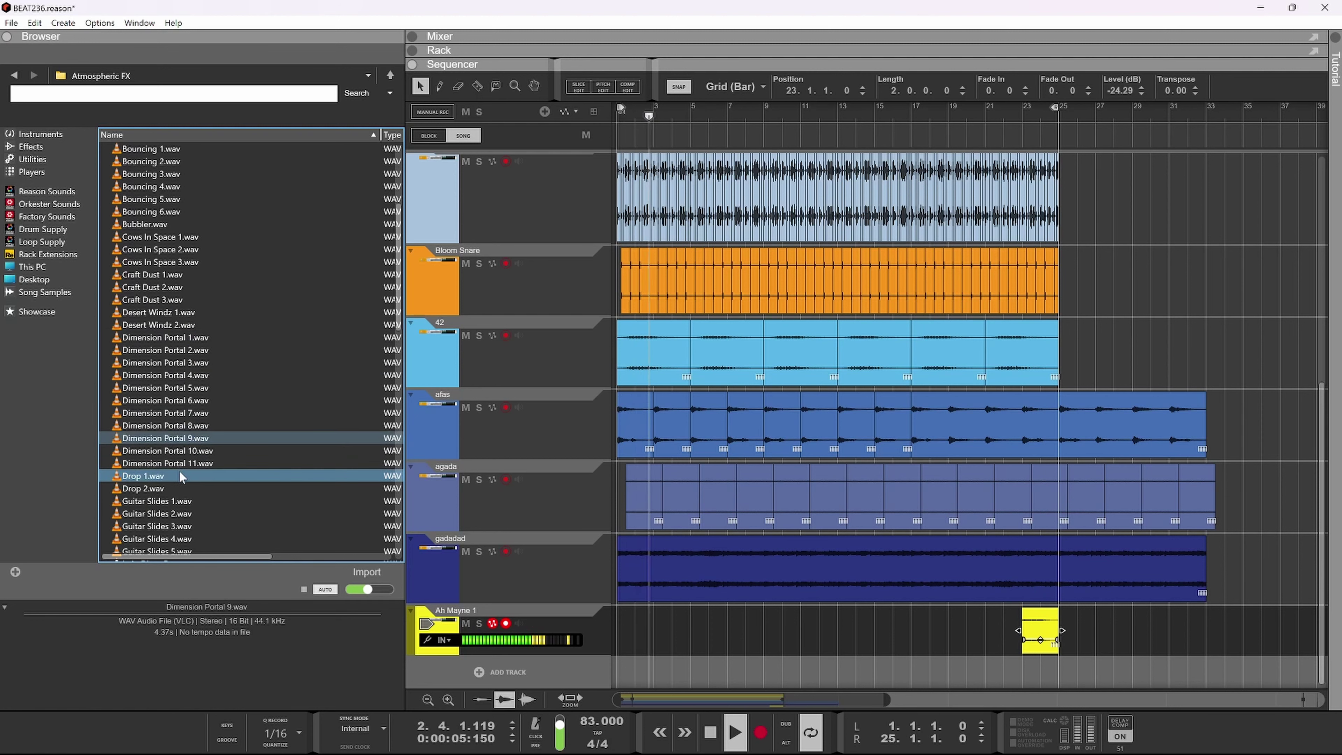
- Audition the Guitar Slides, Drop 1, Italo Disco Fx and Kenshiro Type FX 3 samples against the beat
{"action": "left_click", "coordinate": [172, 502]}
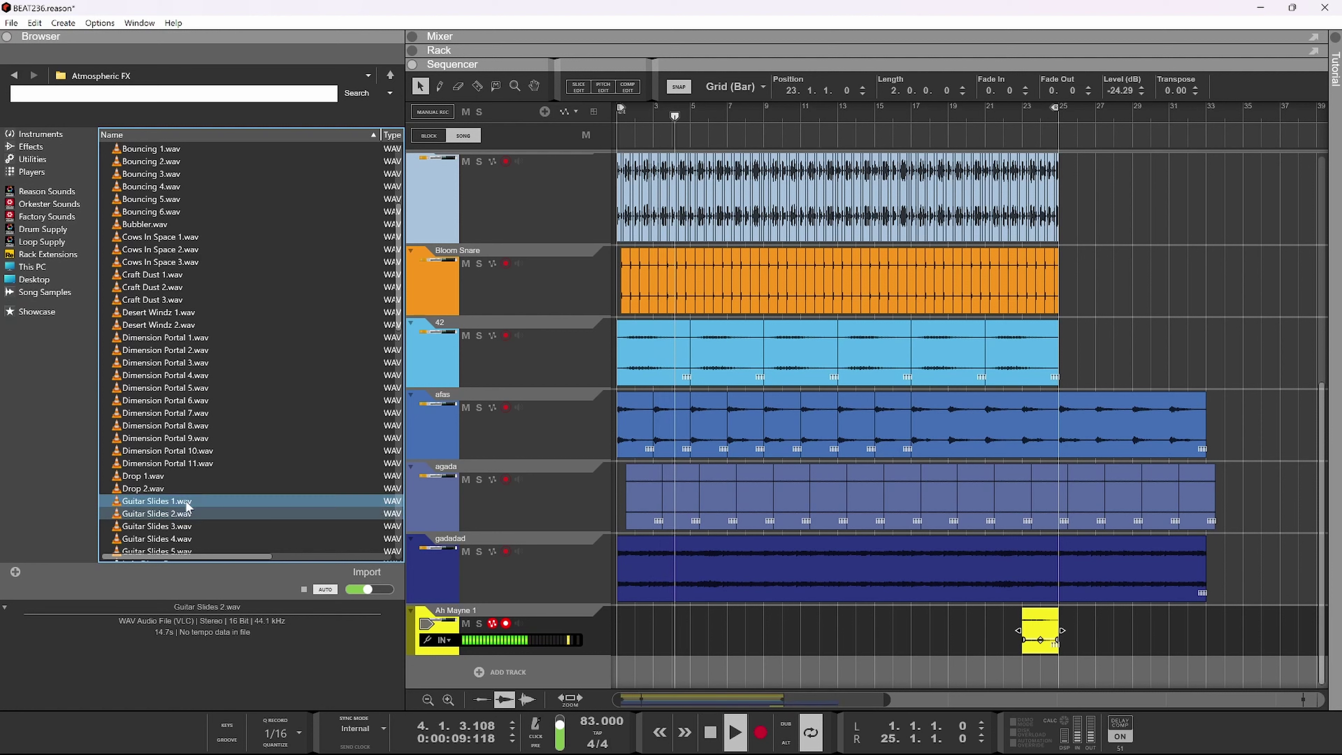
{"action": "left_click", "coordinate": [169, 478]}
{"action": "scroll", "coordinate": [182, 528], "scroll_direction": "down", "scroll_amount": 2}
{"action": "left_click", "coordinate": [169, 488]}
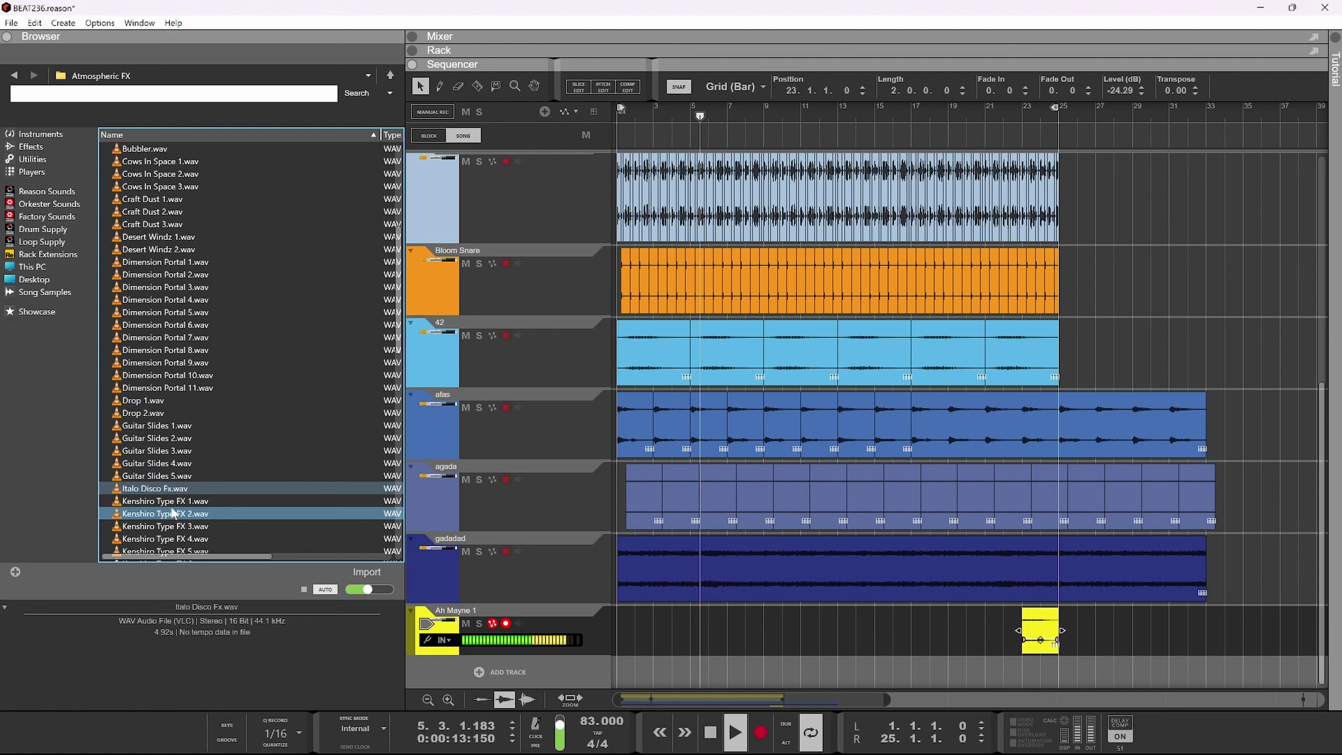
{"action": "key", "text": "Down"}
{"action": "left_click", "coordinate": [179, 529]}
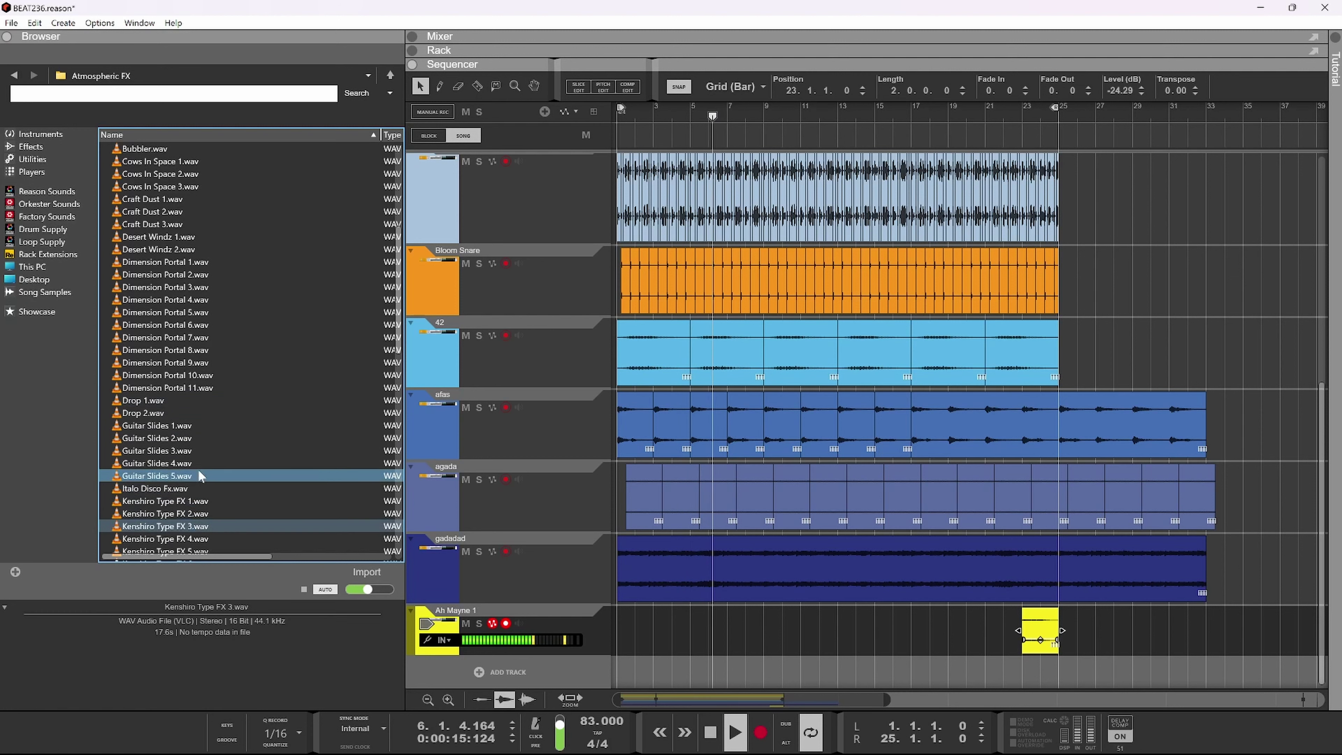
- Audition further Atmospheric FX samples, including Kenshiro Type FX 5, Landing Ship 2 and 7, Lasers 1 and Mc202 2
{"action": "scroll", "coordinate": [198, 470], "scroll_direction": "down", "scroll_amount": 4}
{"action": "left_click", "coordinate": [171, 403]}
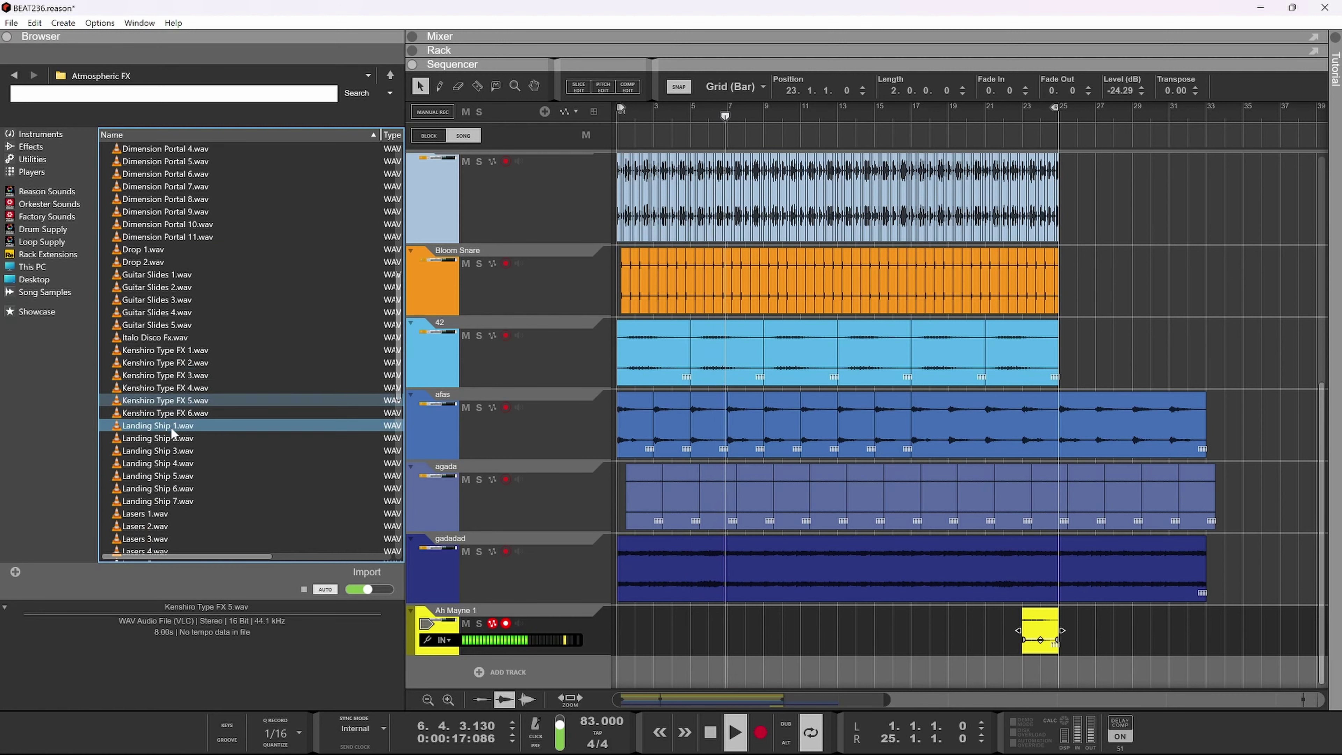
{"action": "left_click", "coordinate": [176, 363]}
{"action": "left_click", "coordinate": [174, 439]}
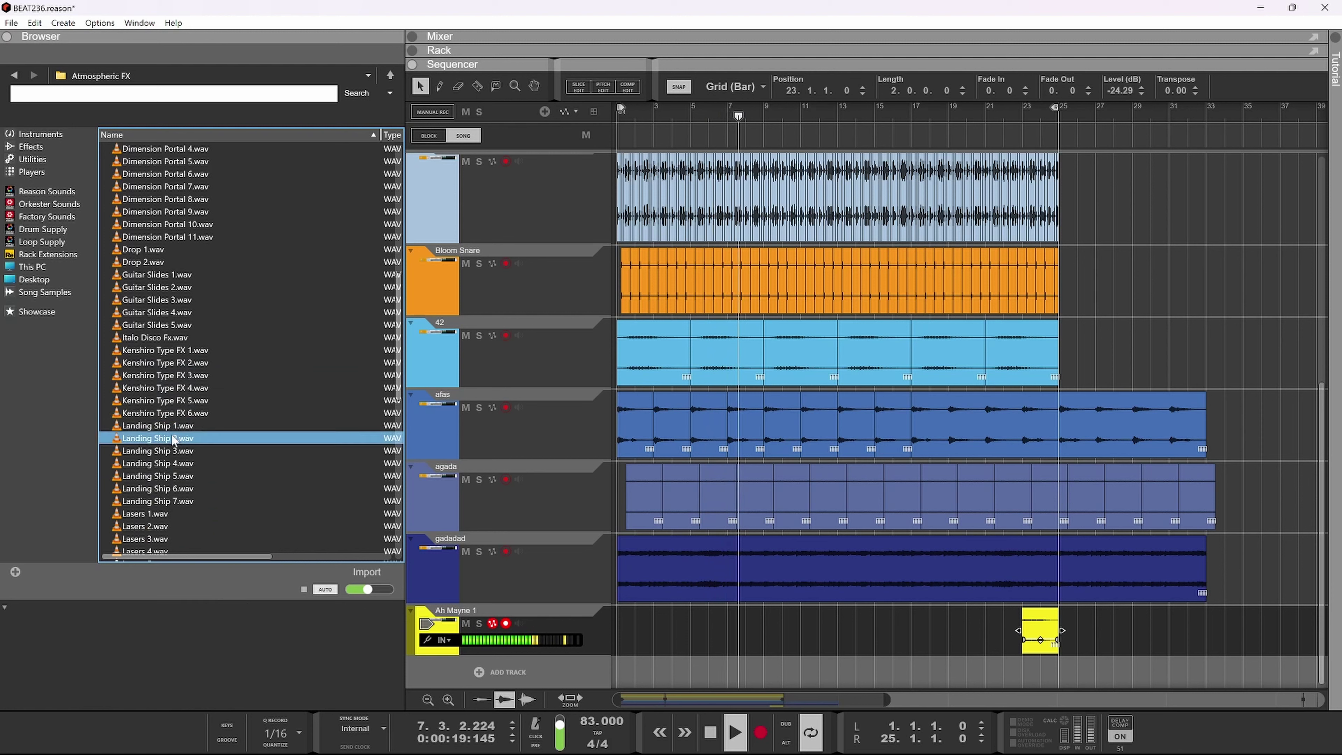
{"action": "left_click", "coordinate": [168, 503]}
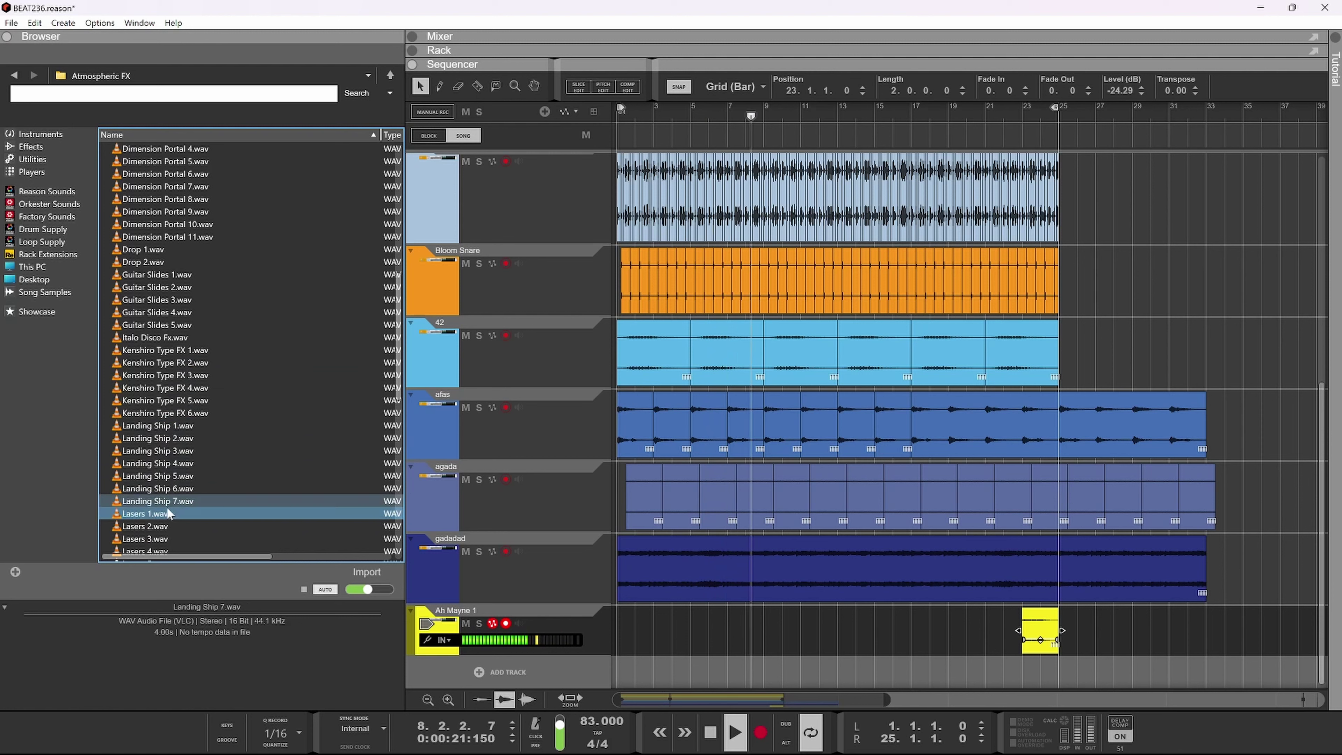
{"action": "left_click", "coordinate": [166, 513]}
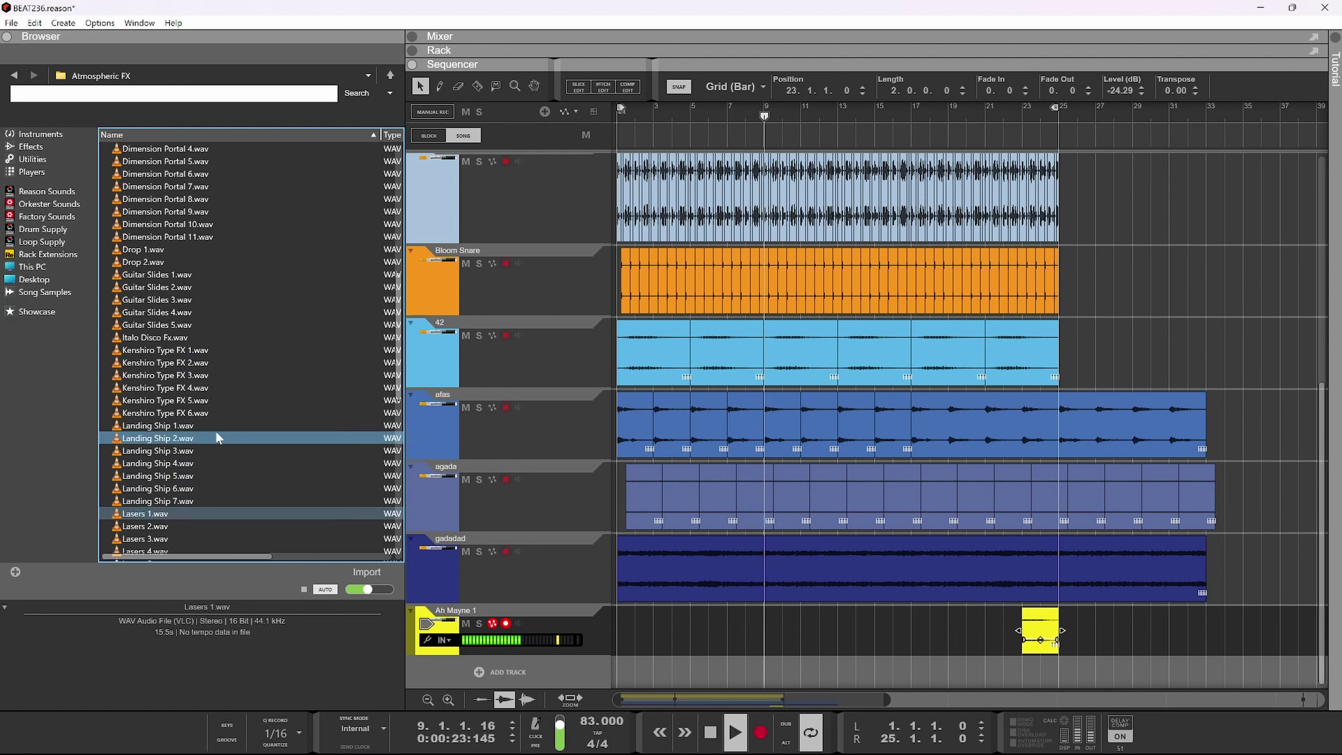
{"action": "scroll", "coordinate": [201, 466], "scroll_direction": "down", "scroll_amount": 4}
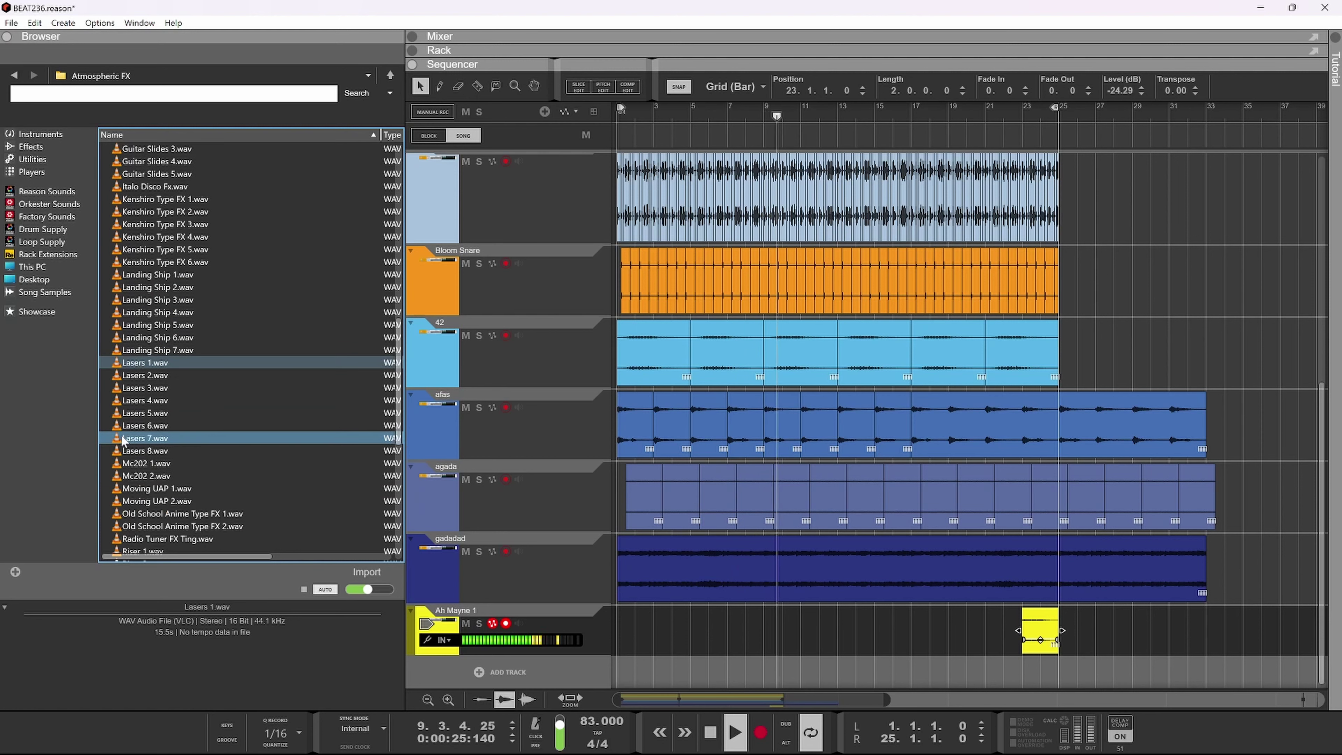
{"action": "left_click", "coordinate": [184, 478]}
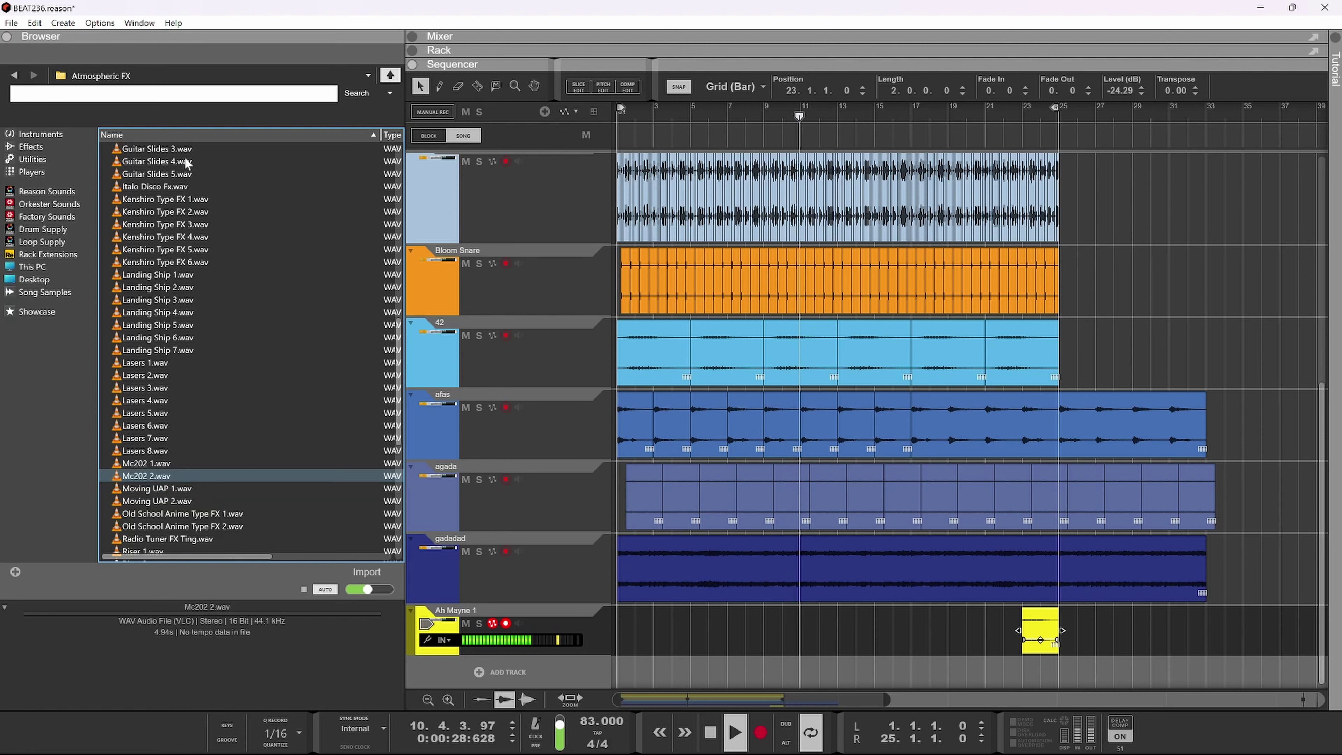
- Switch to the Melodic Fx folder and audition Arp Melodic Space 1, Melodic Arp 1 and the Grimey Wah samples
{"action": "key", "text": "BackSpace"}
{"action": "double_click", "coordinate": [145, 177]}
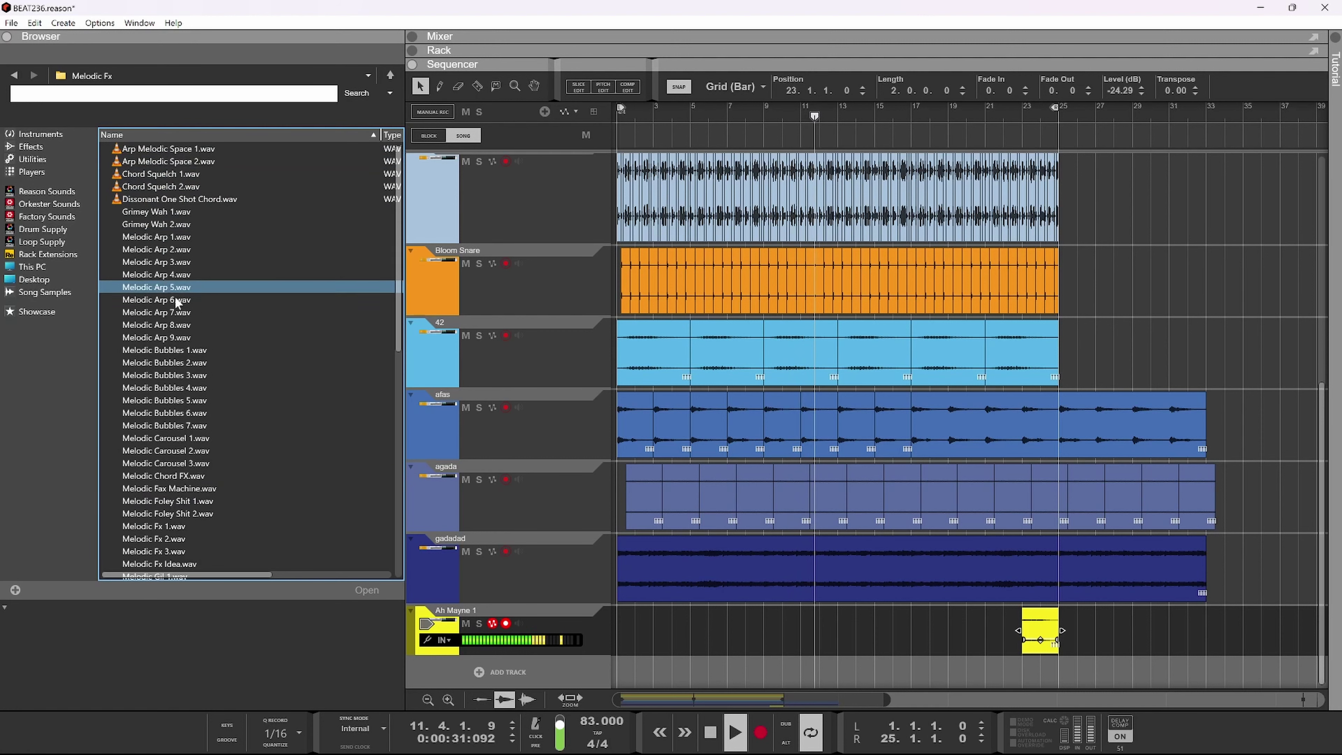
{"action": "left_click", "coordinate": [171, 150]}
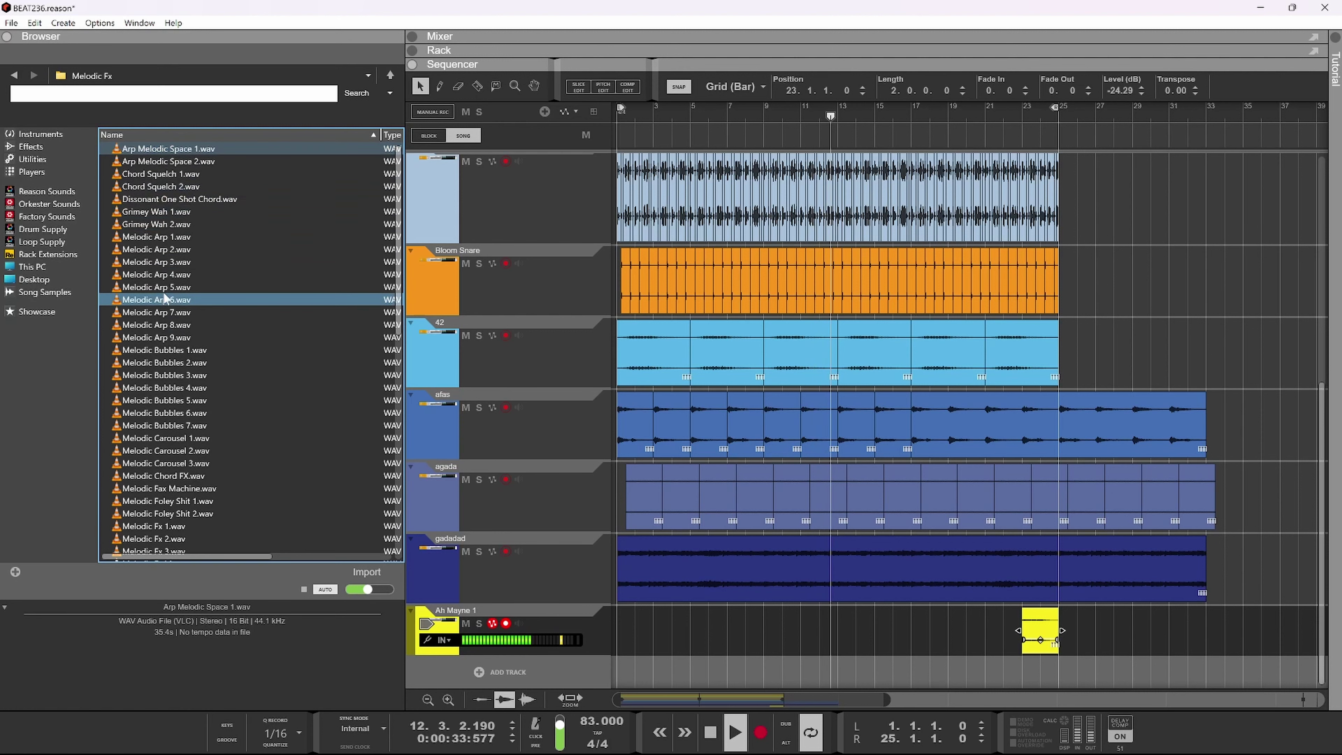
{"action": "left_click", "coordinate": [148, 225]}
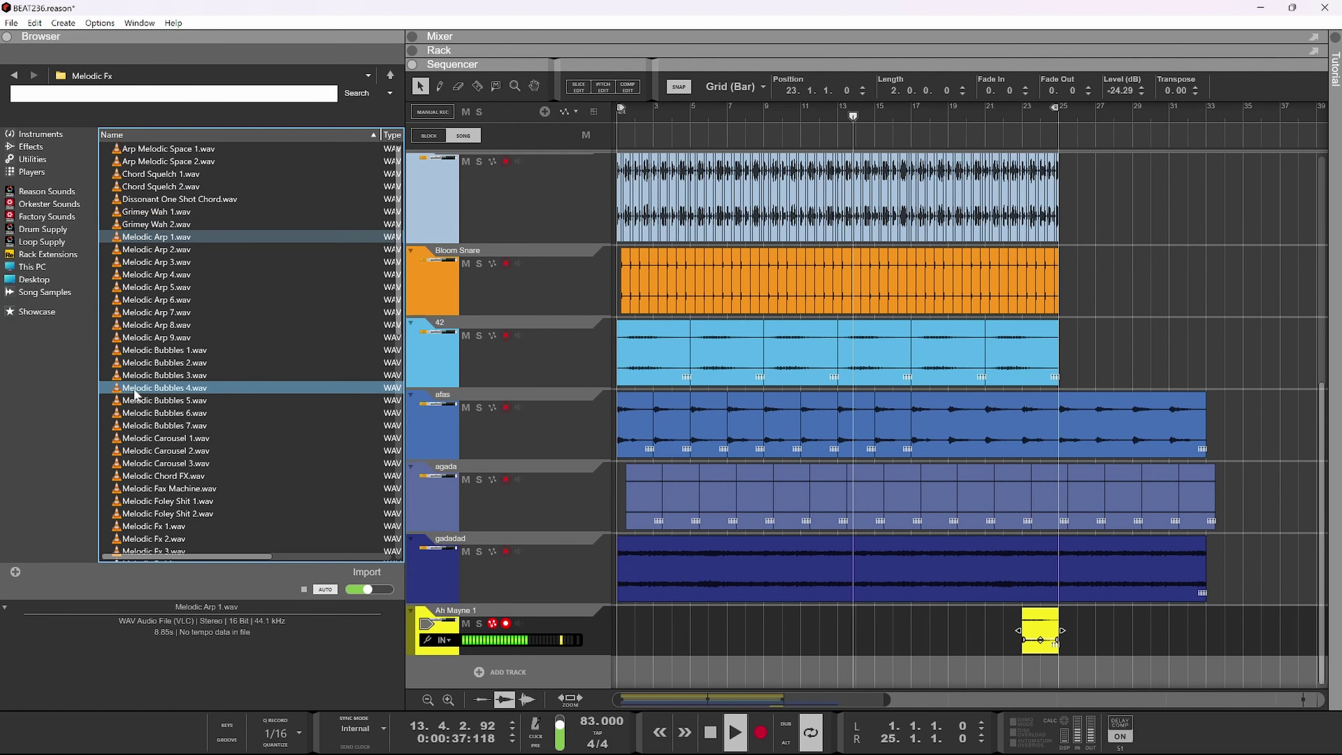
{"action": "key", "text": "Up"}
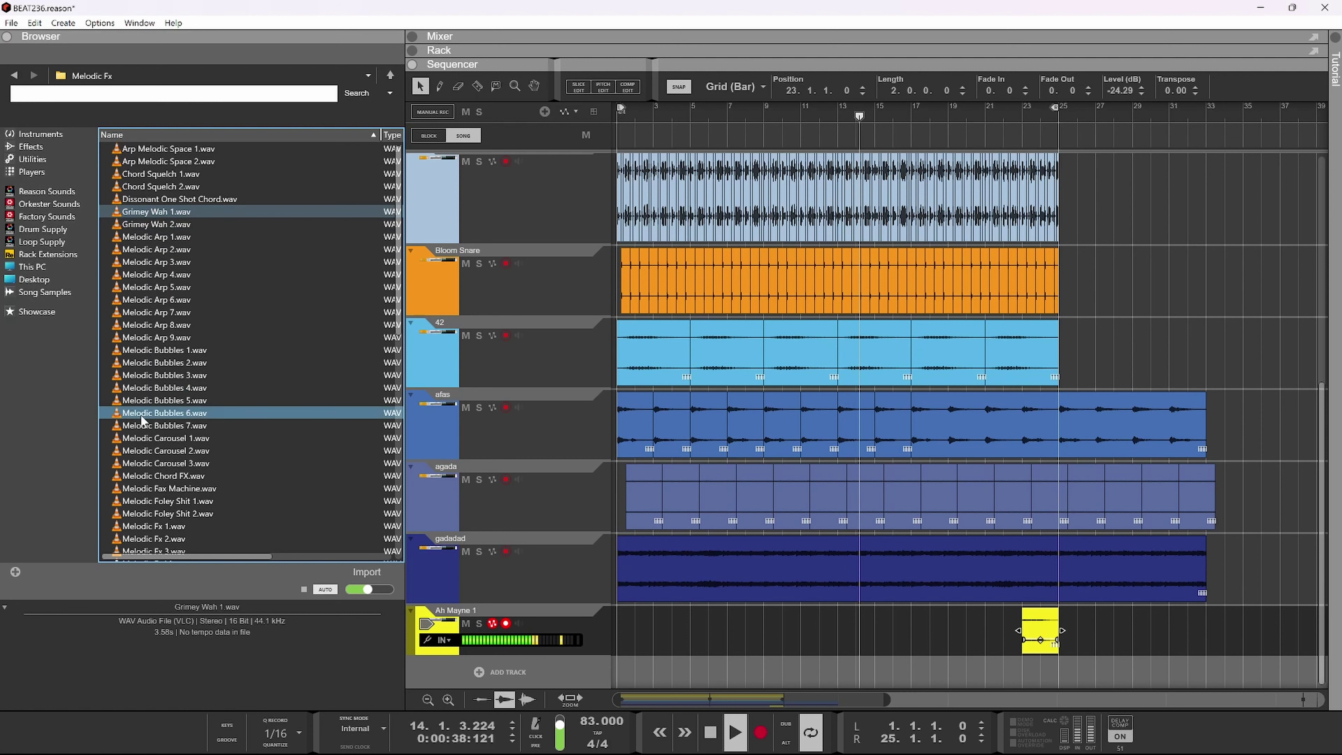
- Audition the Melodic Foley Shit 1, Melodic Fx 2 and Melodic Gil 5 samples in the Melodic Fx folder
{"action": "left_click", "coordinate": [170, 488]}
{"action": "left_click", "coordinate": [180, 500]}
{"action": "scroll", "coordinate": [242, 423], "scroll_direction": "down", "scroll_amount": 4}
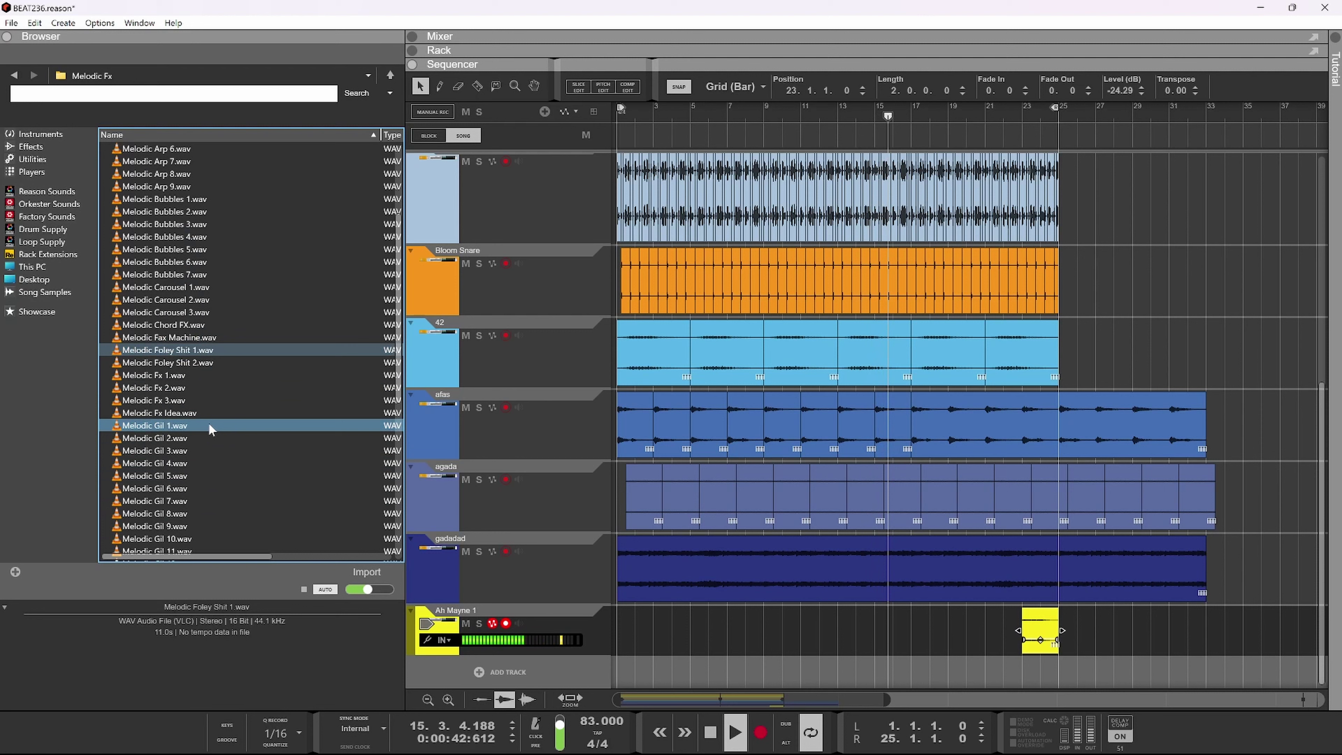
{"action": "left_click", "coordinate": [162, 386]}
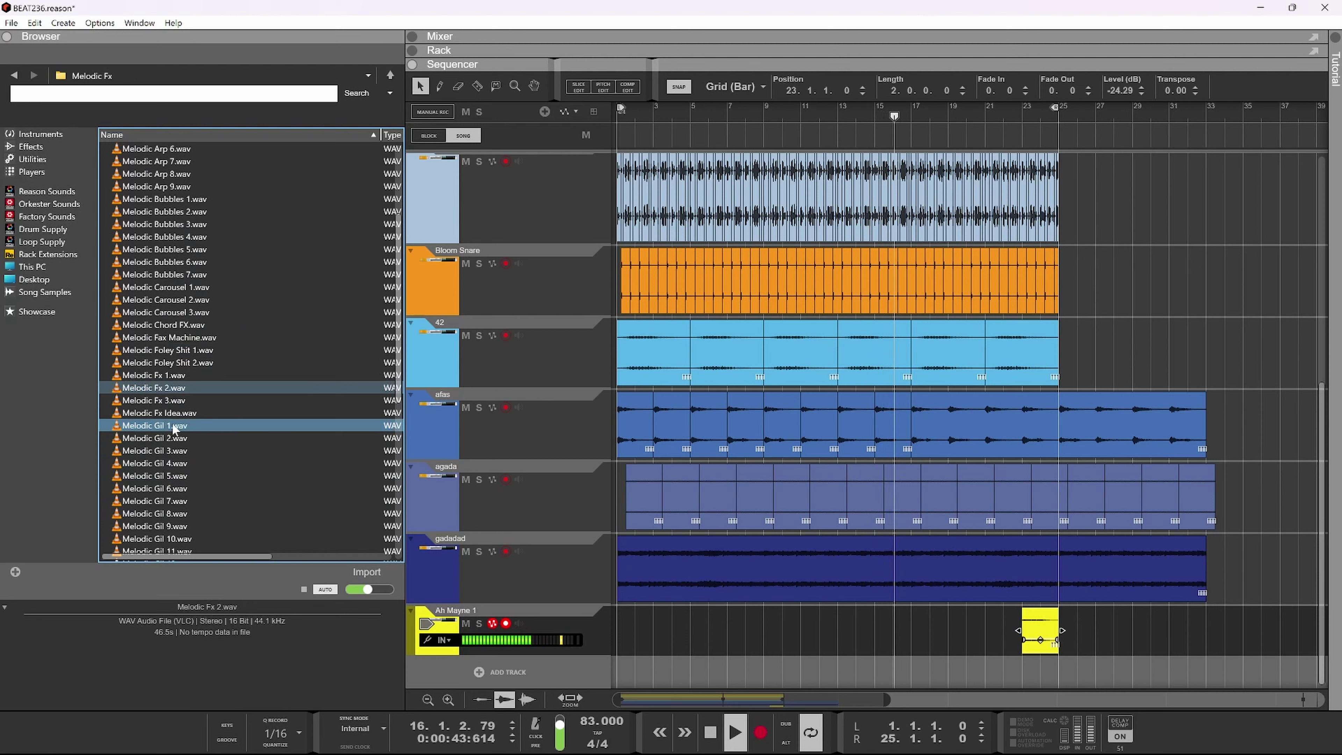
{"action": "left_click", "coordinate": [170, 478]}
{"action": "scroll", "coordinate": [198, 476], "scroll_direction": "down", "scroll_amount": 4}
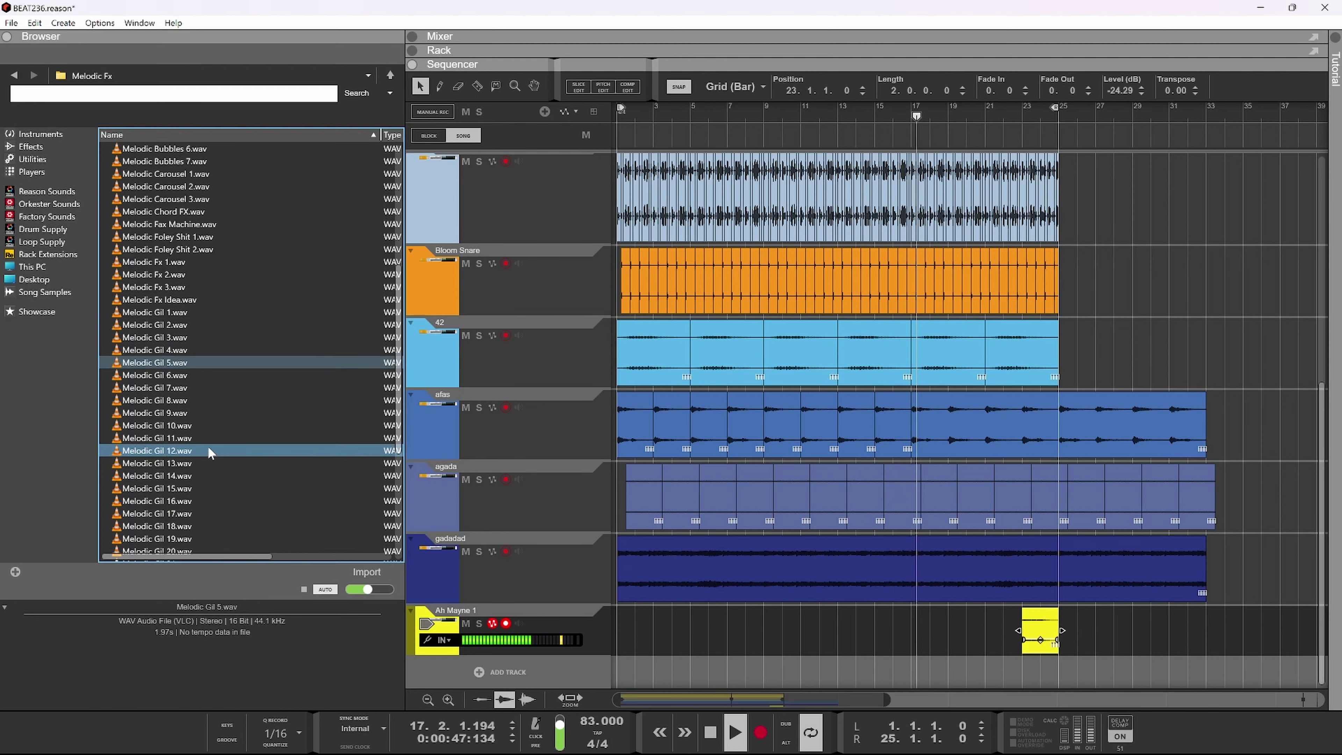
{"action": "scroll", "coordinate": [203, 451], "scroll_direction": "down", "scroll_amount": 3}
- Audition the Melodic Spooky 2, Melodic Wah 2, Rhodes Sprinkle, Theramin 2 and Tom Browne Kinda Shit 2 samples
{"action": "left_click", "coordinate": [171, 439]}
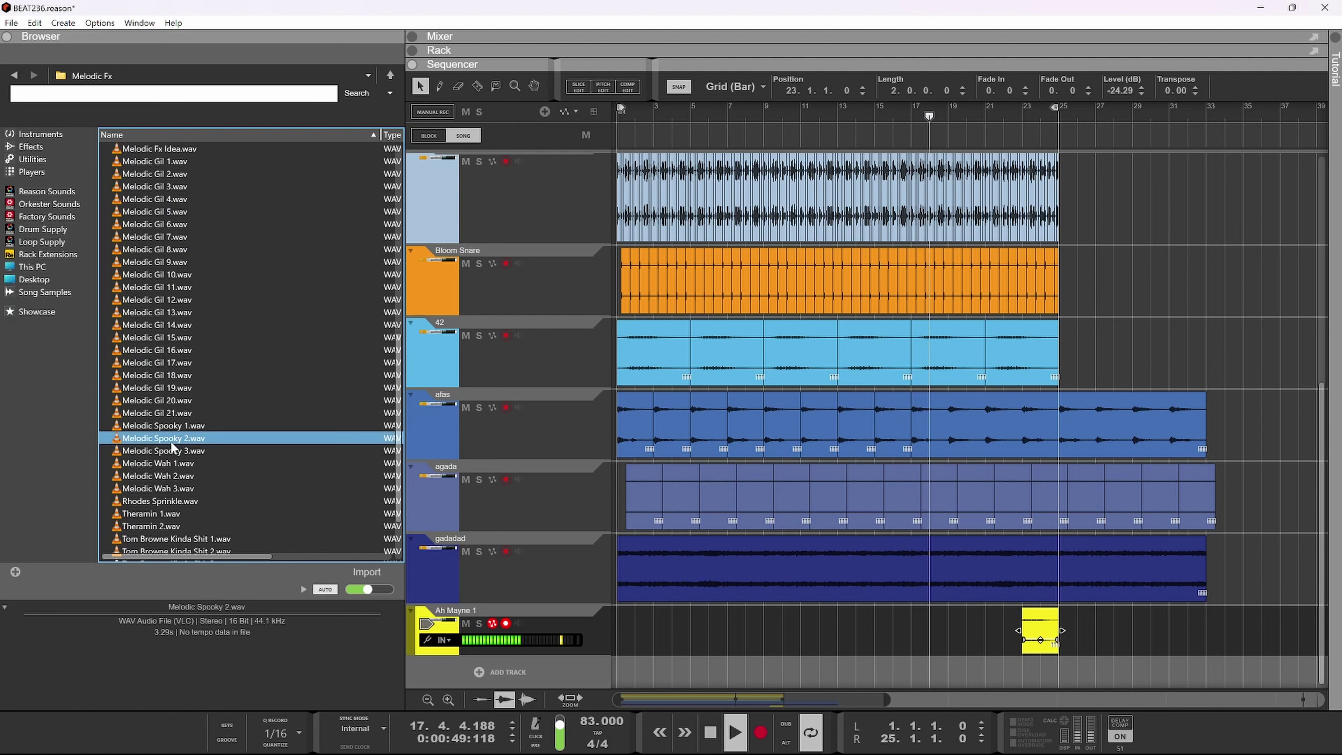
{"action": "left_click", "coordinate": [165, 477]}
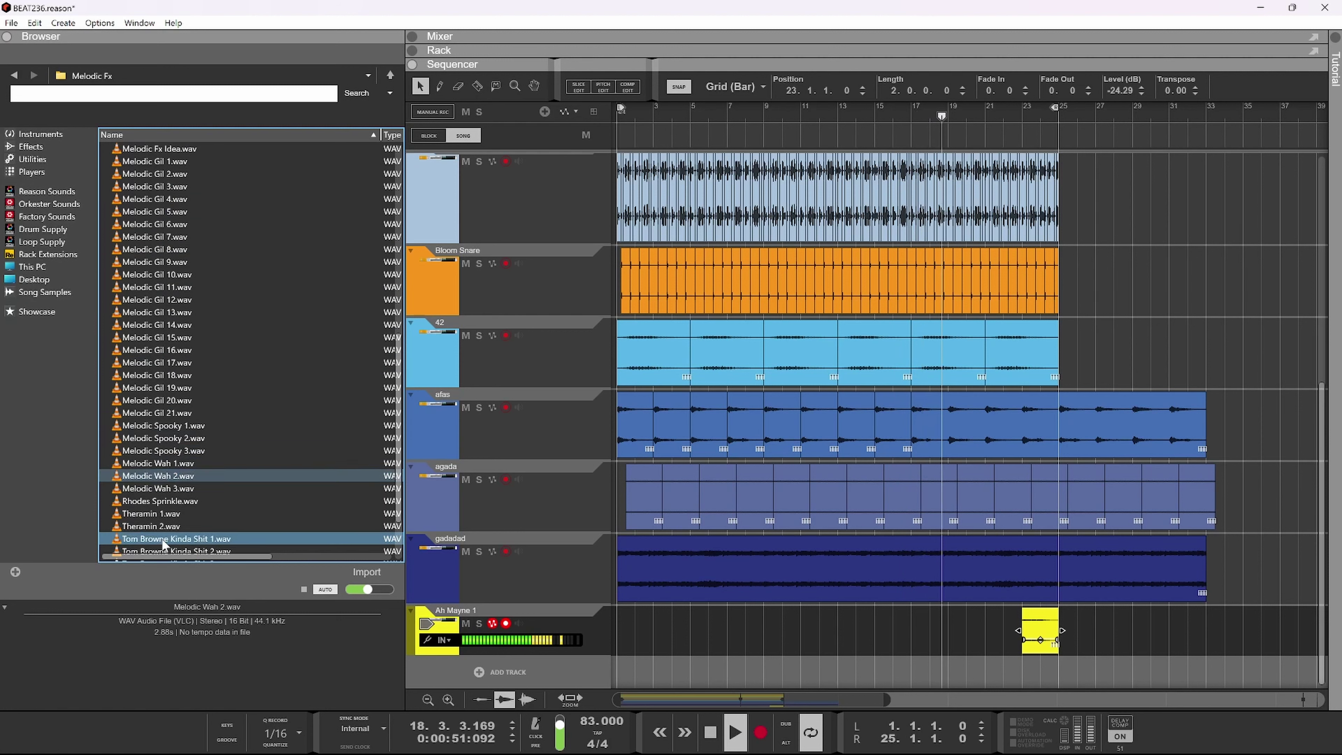
{"action": "left_click", "coordinate": [155, 502]}
{"action": "left_click", "coordinate": [158, 525]}
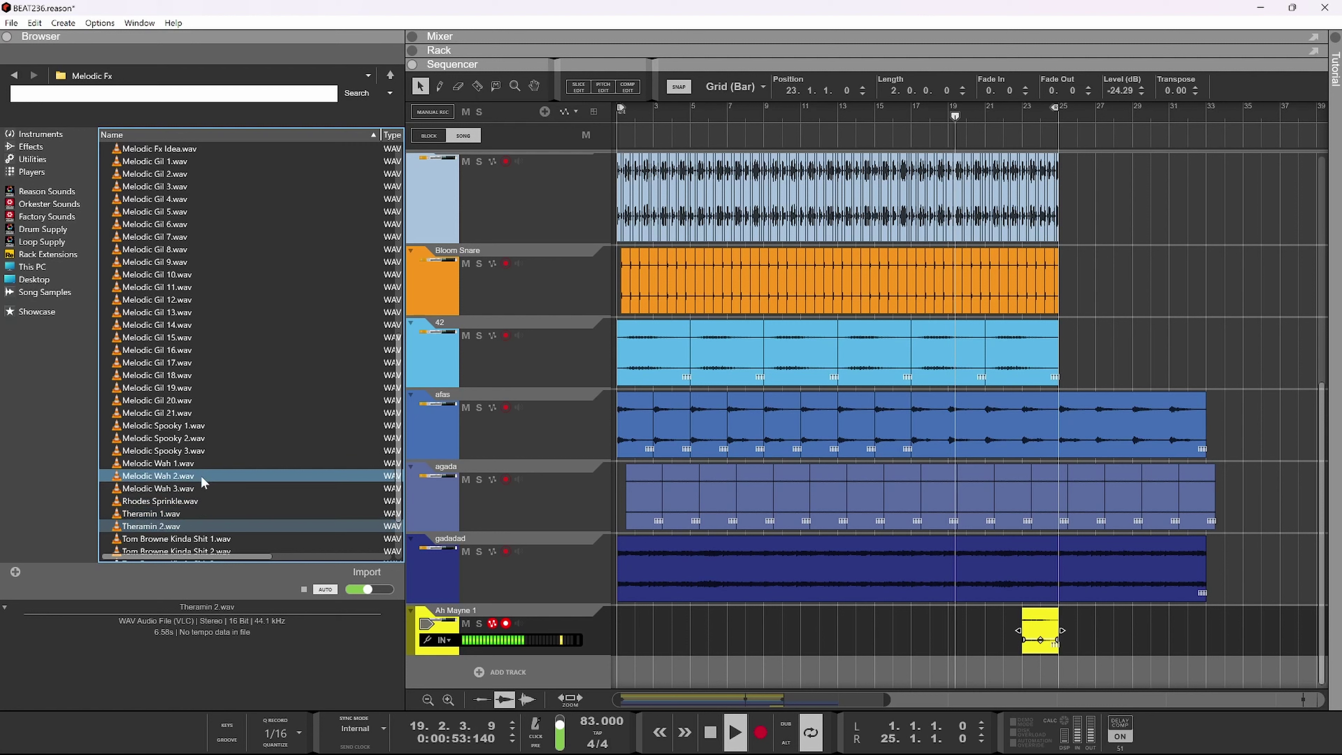
{"action": "scroll", "coordinate": [202, 436], "scroll_direction": "down", "scroll_amount": 2}
{"action": "left_click", "coordinate": [191, 478]}
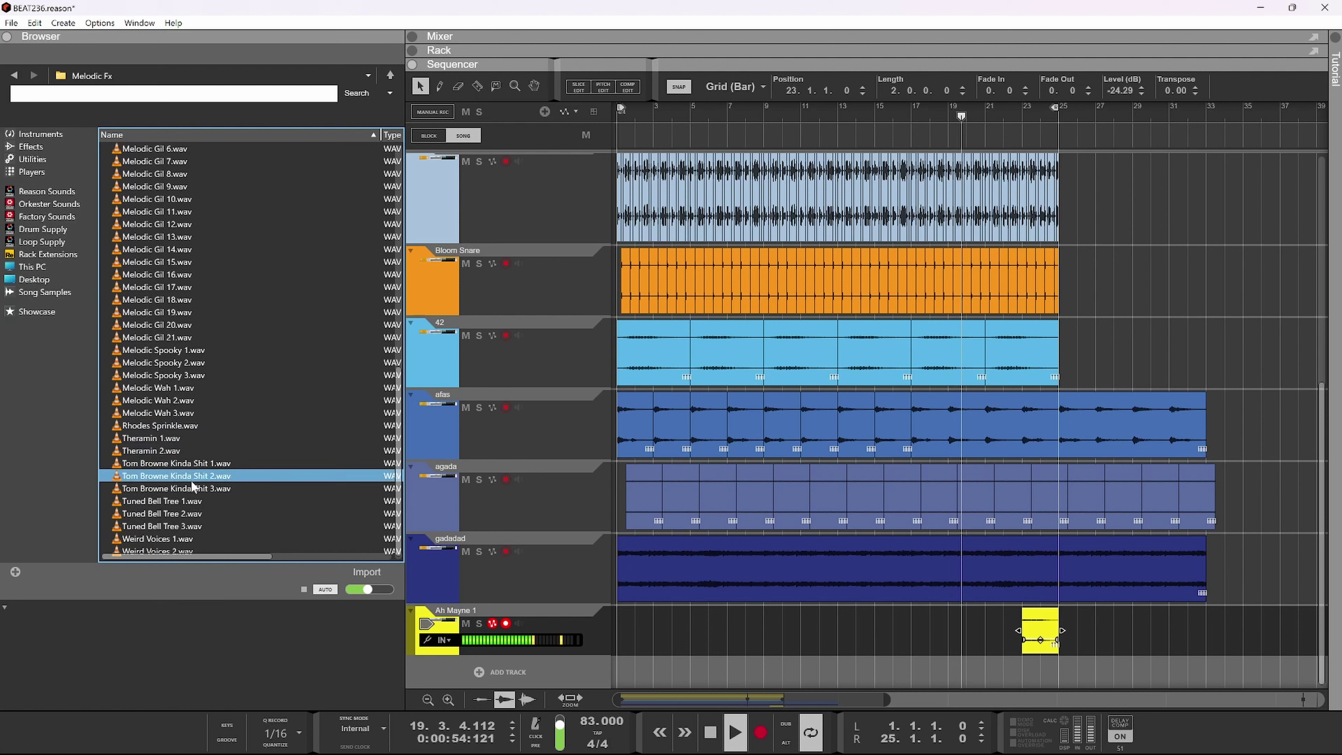
- Switch to the Percs folder and audition Hare Bounce 1, the Killer Tin samples and Playin Yaself
{"action": "left_click", "coordinate": [383, 81]}
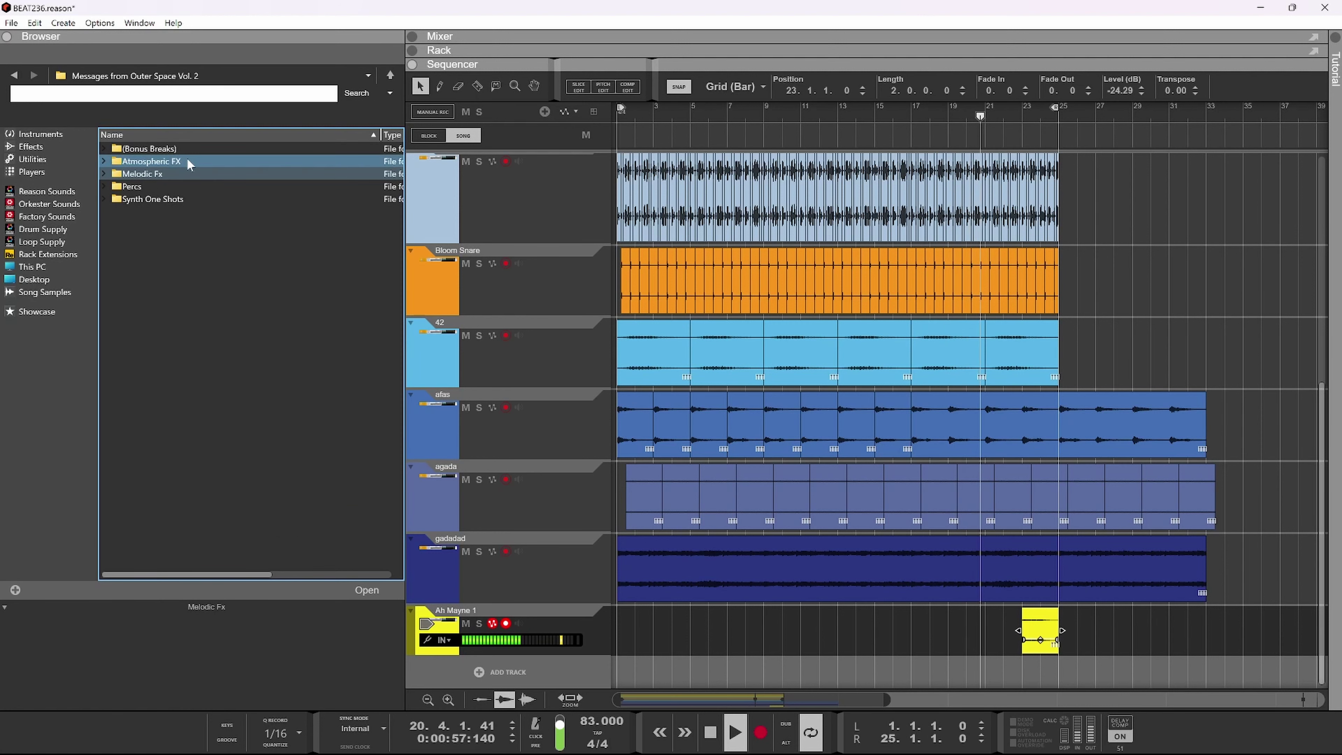
{"action": "double_click", "coordinate": [184, 186]}
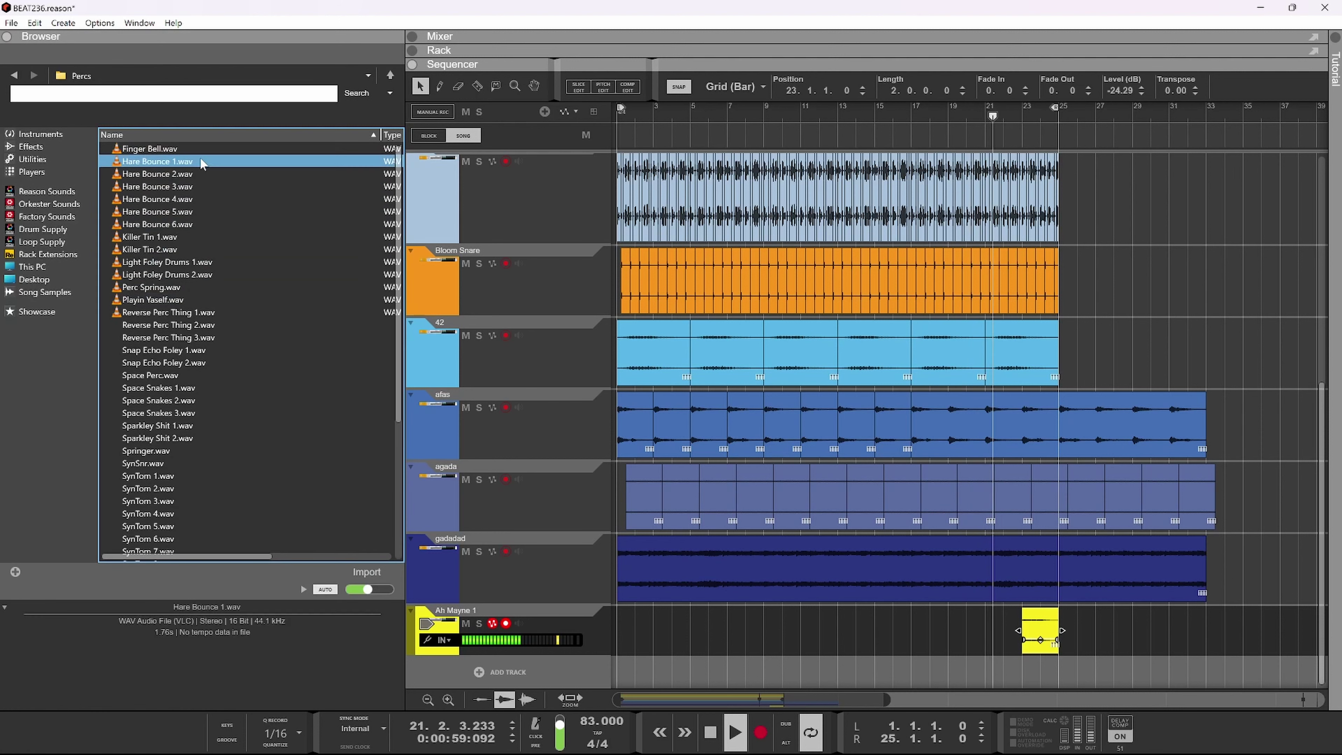
{"action": "left_click", "coordinate": [211, 237]}
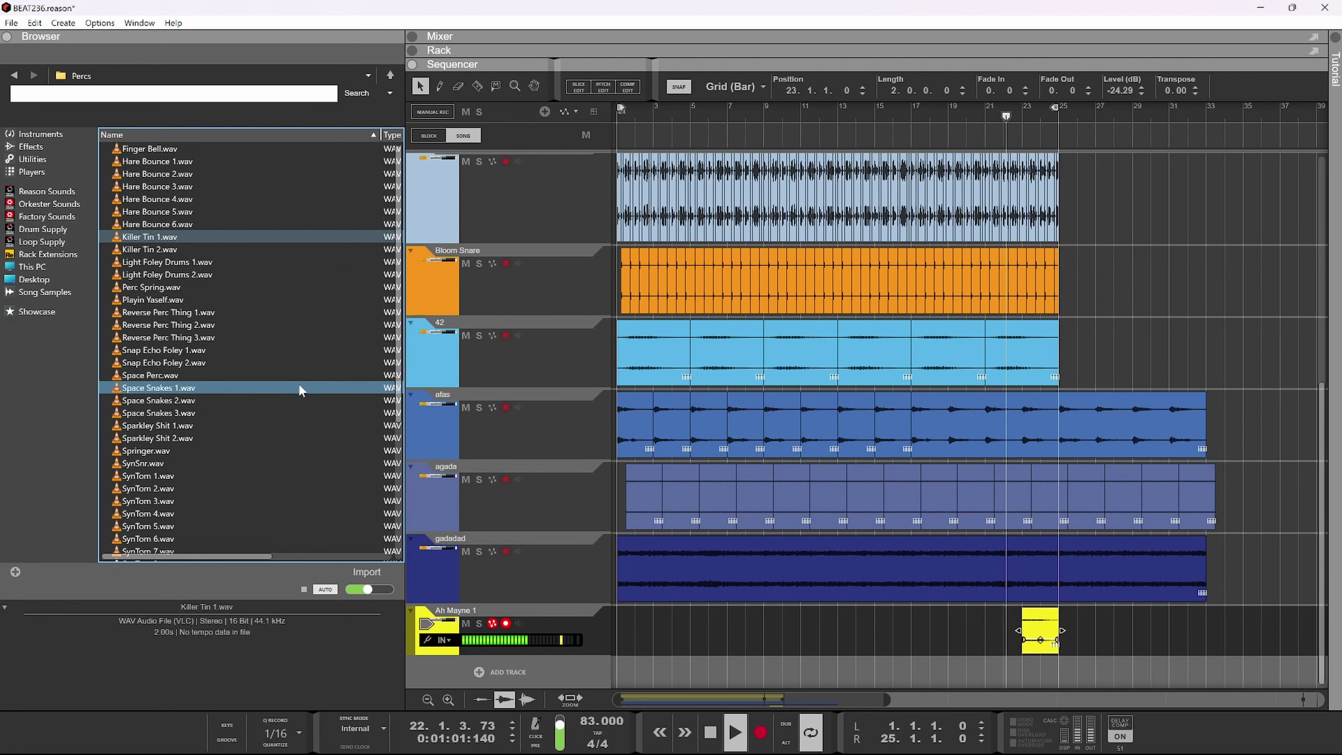
{"action": "left_click", "coordinate": [169, 250]}
{"action": "left_click", "coordinate": [178, 300]}
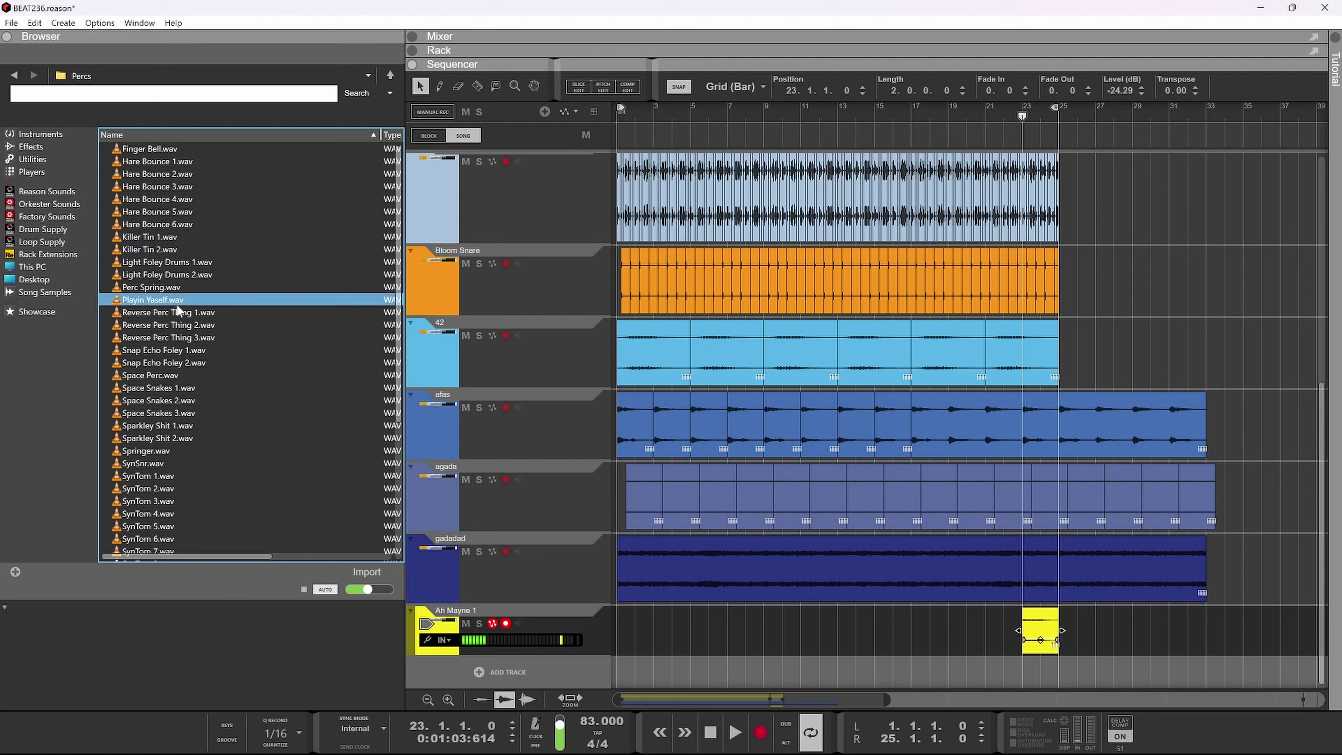
- Audition the Reverse Perc Thing 2, Snap Echo Foley 1, Space Perc and Sparkley Shit 2 samples
{"action": "left_click", "coordinate": [180, 325]}
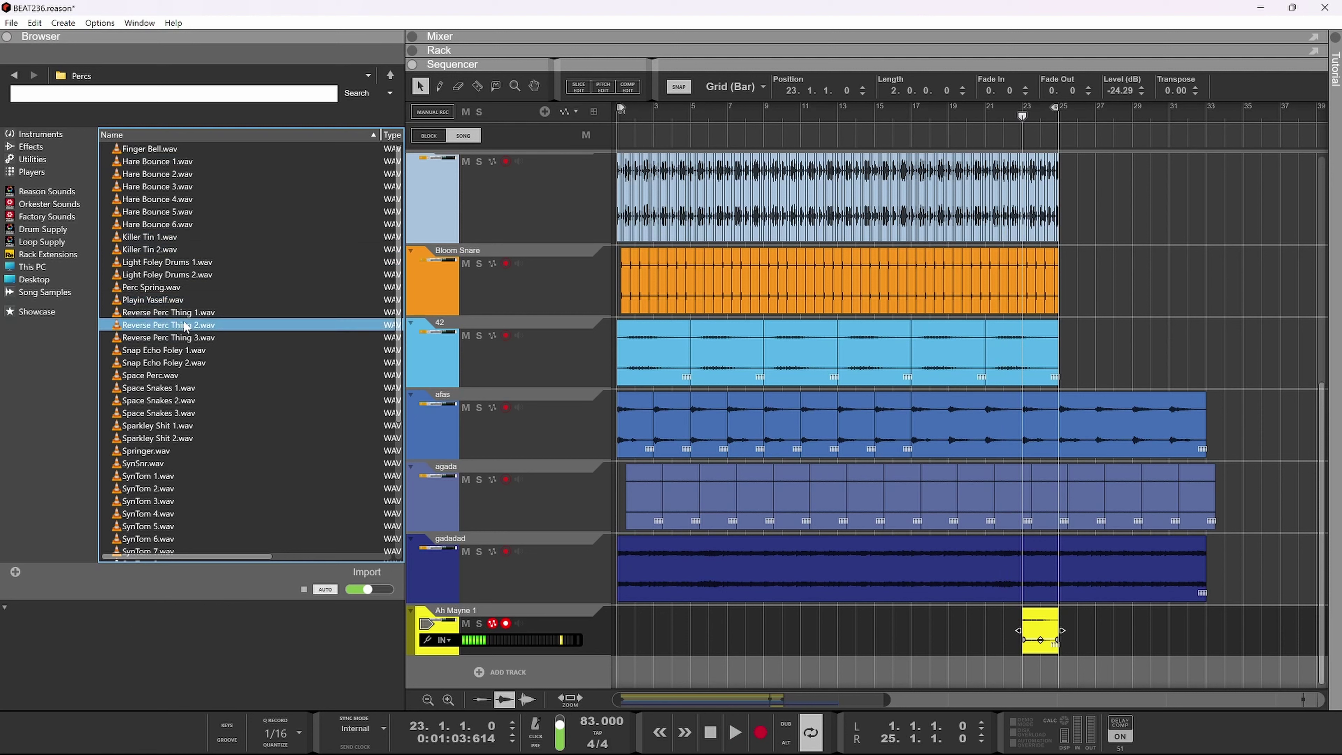
{"action": "left_click", "coordinate": [183, 350]}
{"action": "left_click", "coordinate": [182, 373]}
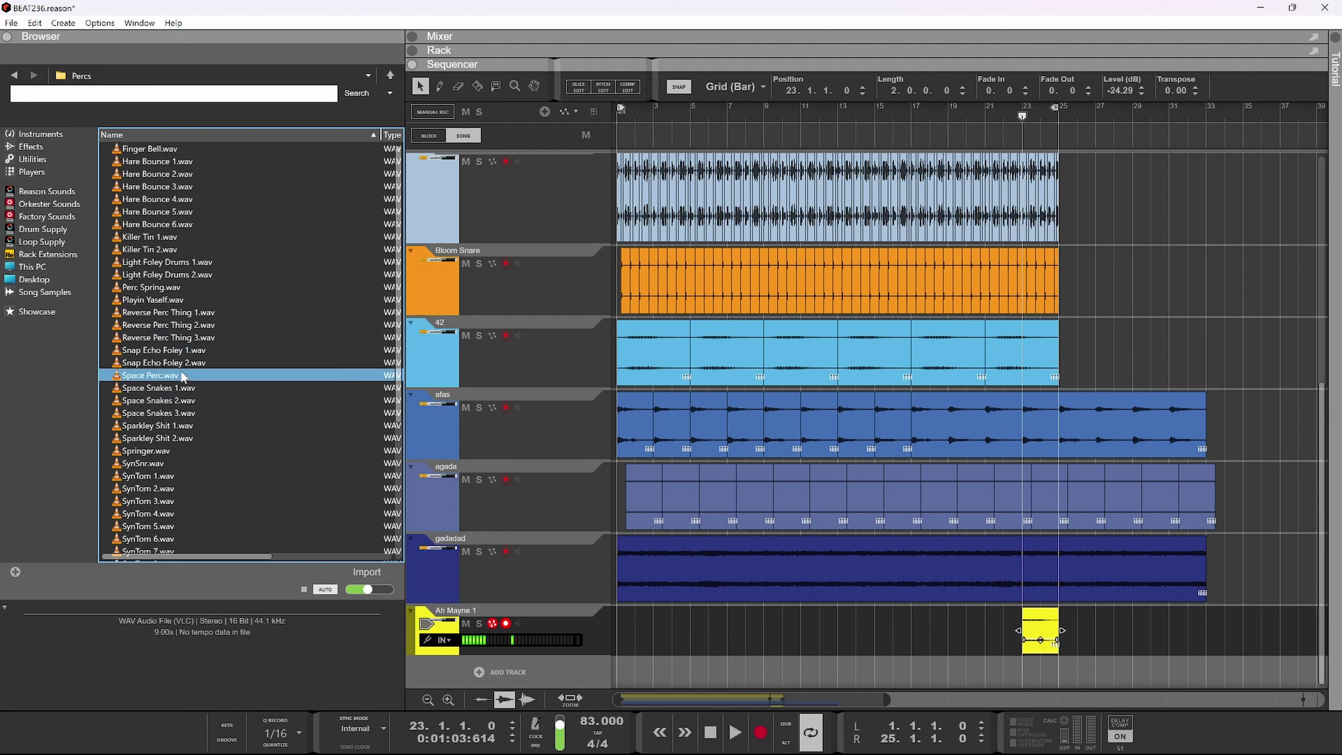
{"action": "left_click", "coordinate": [175, 439]}
- Audition several SynTom samples, Vox Ahh and Wonky SynTom 2 near the end of the Percs folder
{"action": "scroll", "coordinate": [178, 381], "scroll_direction": "down", "scroll_amount": 4}
{"action": "left_click", "coordinate": [177, 326]}
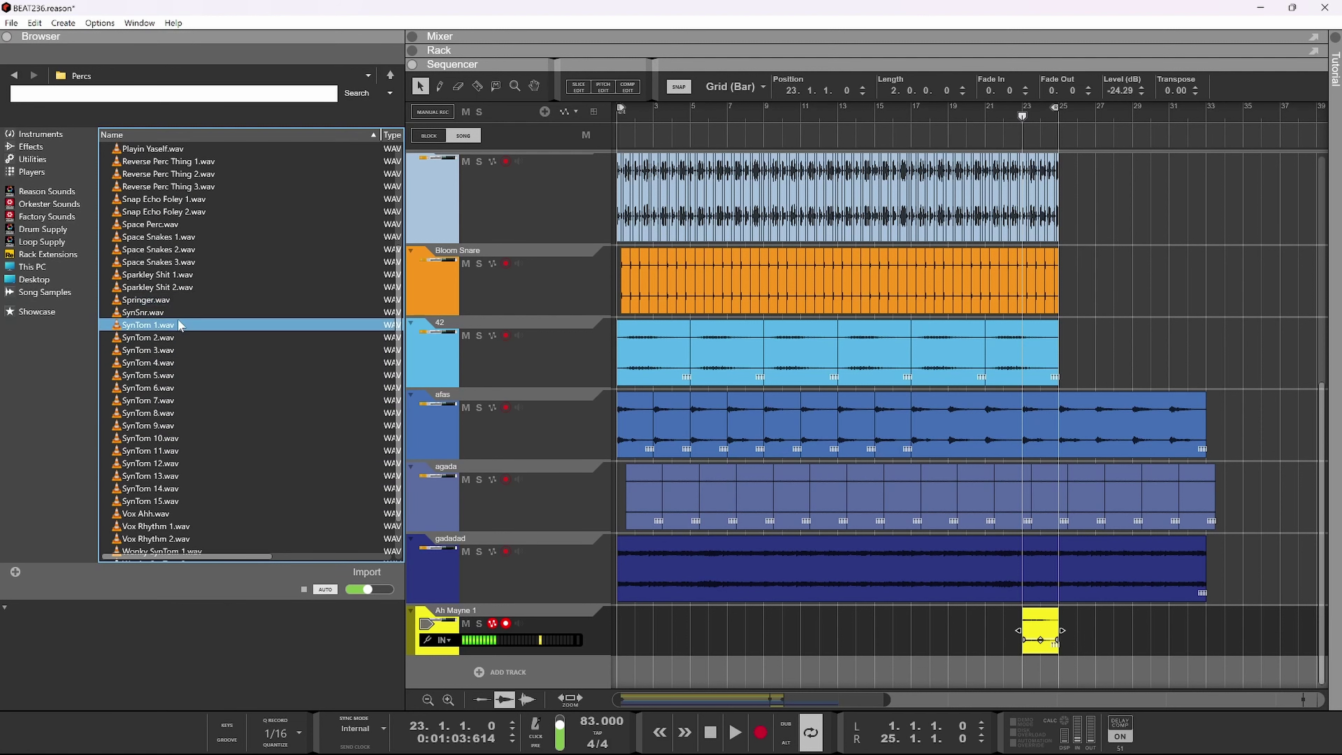
{"action": "left_click", "coordinate": [167, 350]}
{"action": "left_click", "coordinate": [172, 400]}
{"action": "left_click", "coordinate": [171, 514]}
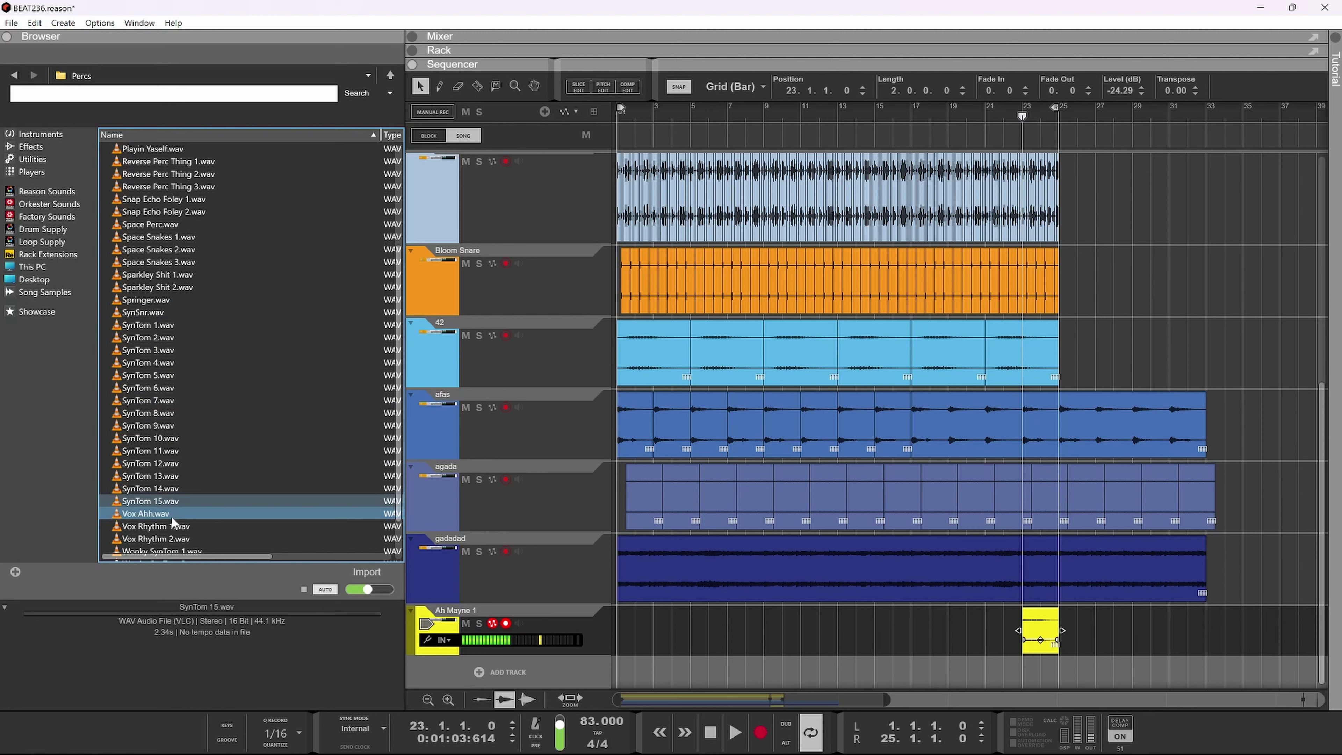
{"action": "scroll", "coordinate": [222, 394], "scroll_direction": "down", "scroll_amount": 2}
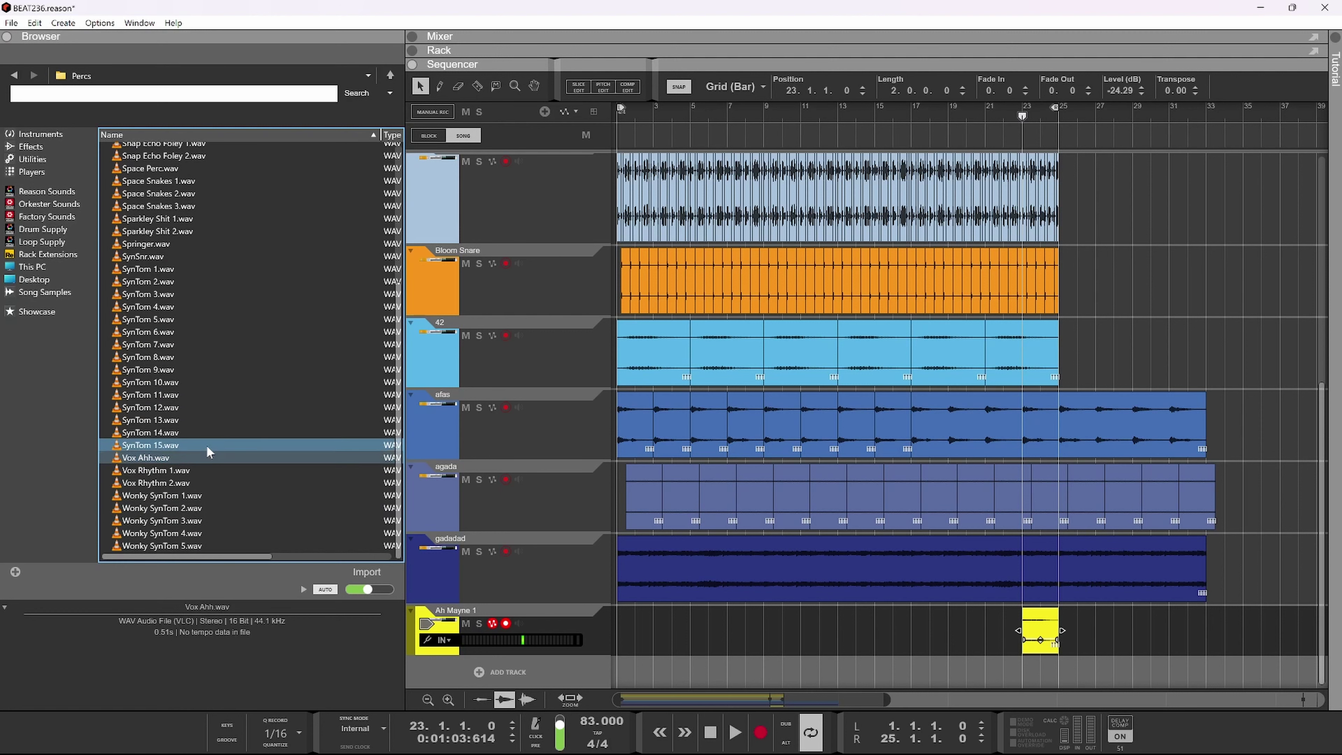
{"action": "left_click", "coordinate": [186, 509]}
- Audition Hare Bounce 4, Finger Bell, the Killer Tin and Light Foley Drums samples, and Reverse Perc Thing 1
{"action": "scroll", "coordinate": [191, 344], "scroll_direction": "up", "scroll_amount": 8}
{"action": "left_click", "coordinate": [190, 199]}
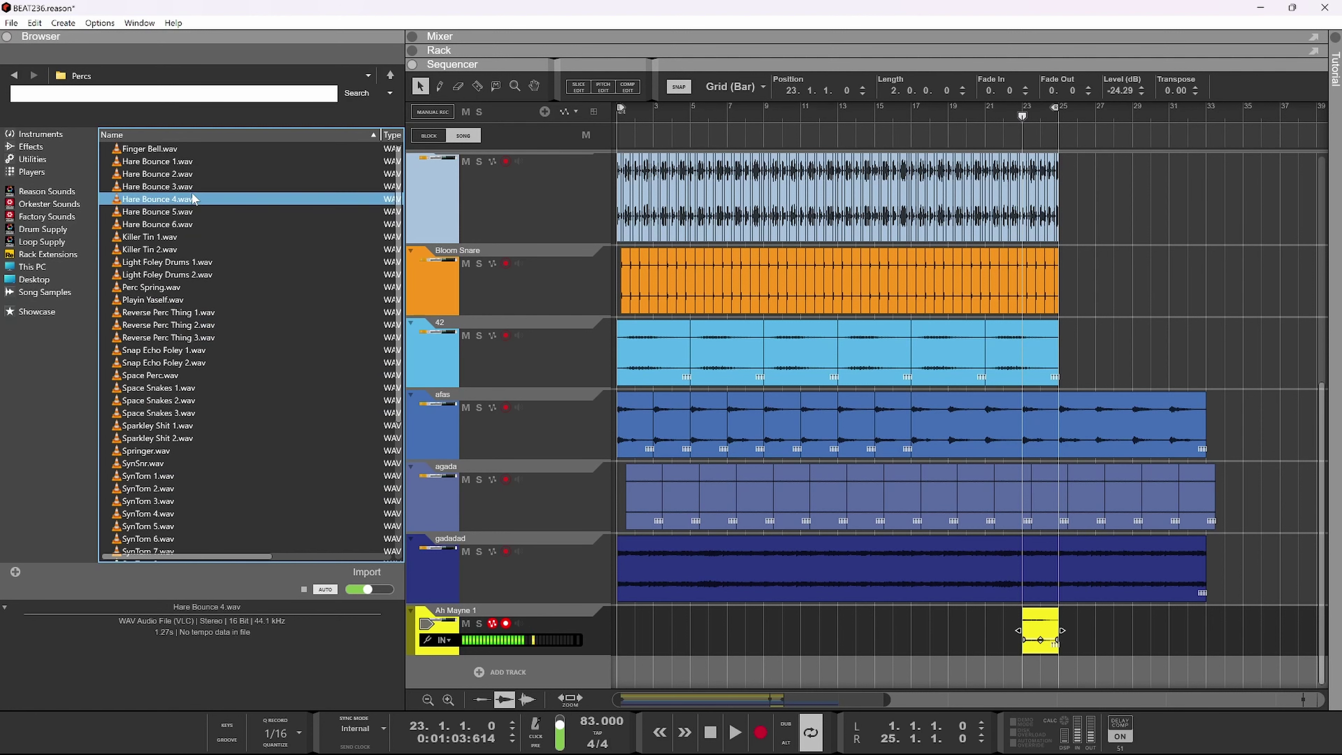
{"action": "left_click", "coordinate": [166, 150]}
{"action": "left_click", "coordinate": [169, 237]}
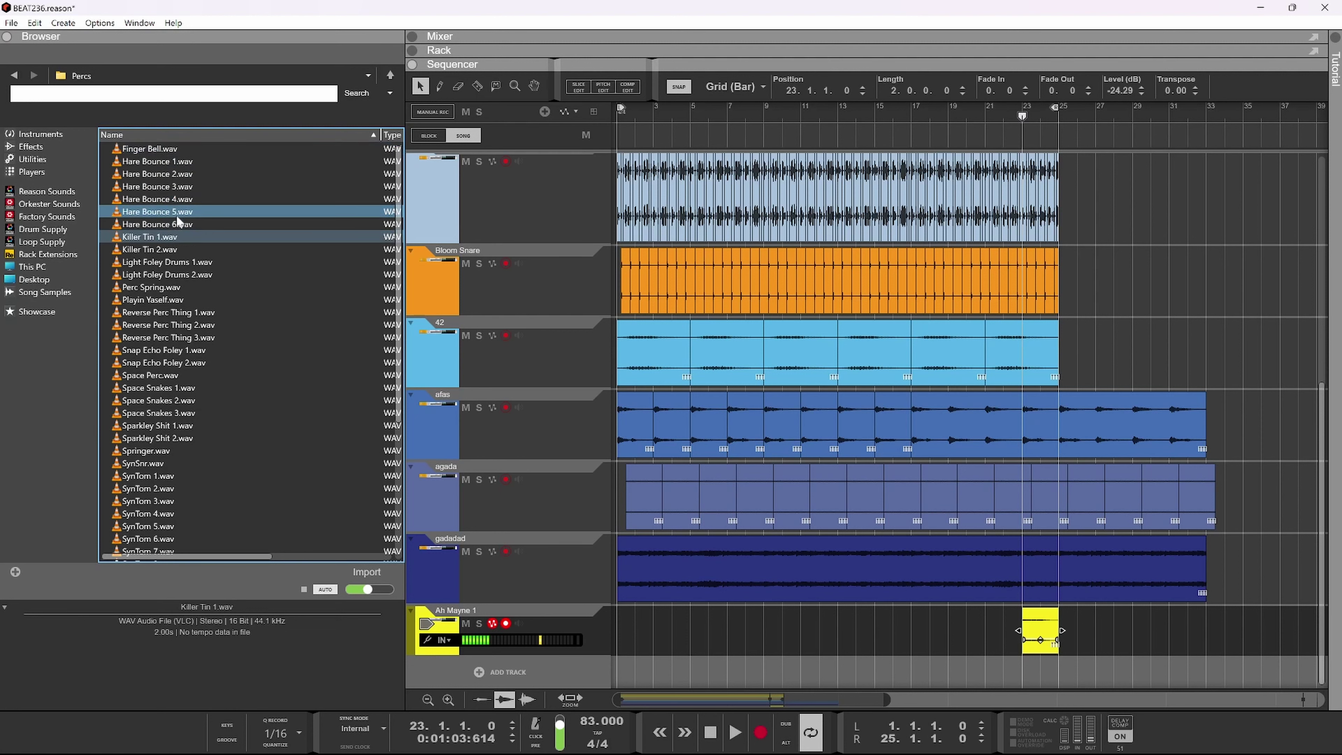
{"action": "left_click", "coordinate": [176, 251]}
{"action": "left_click", "coordinate": [174, 261]}
{"action": "left_click", "coordinate": [176, 274]}
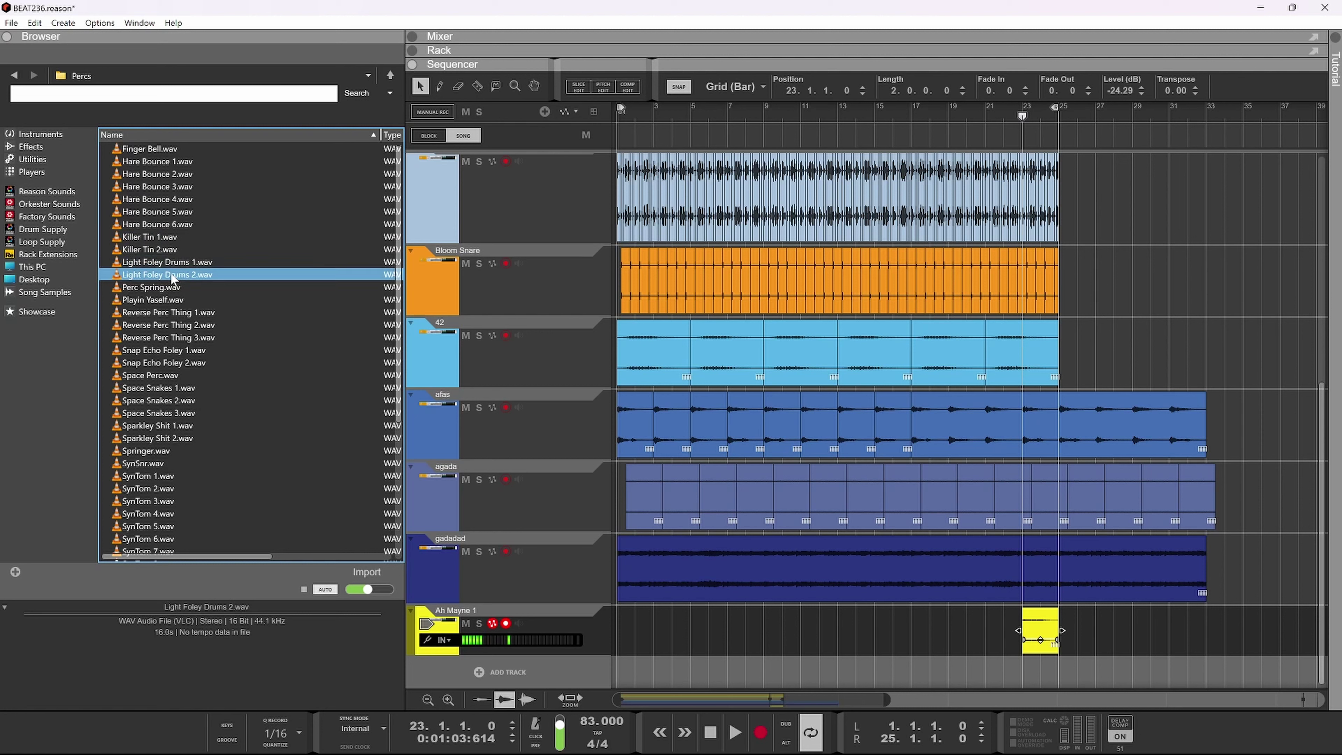
{"action": "left_click", "coordinate": [173, 262]}
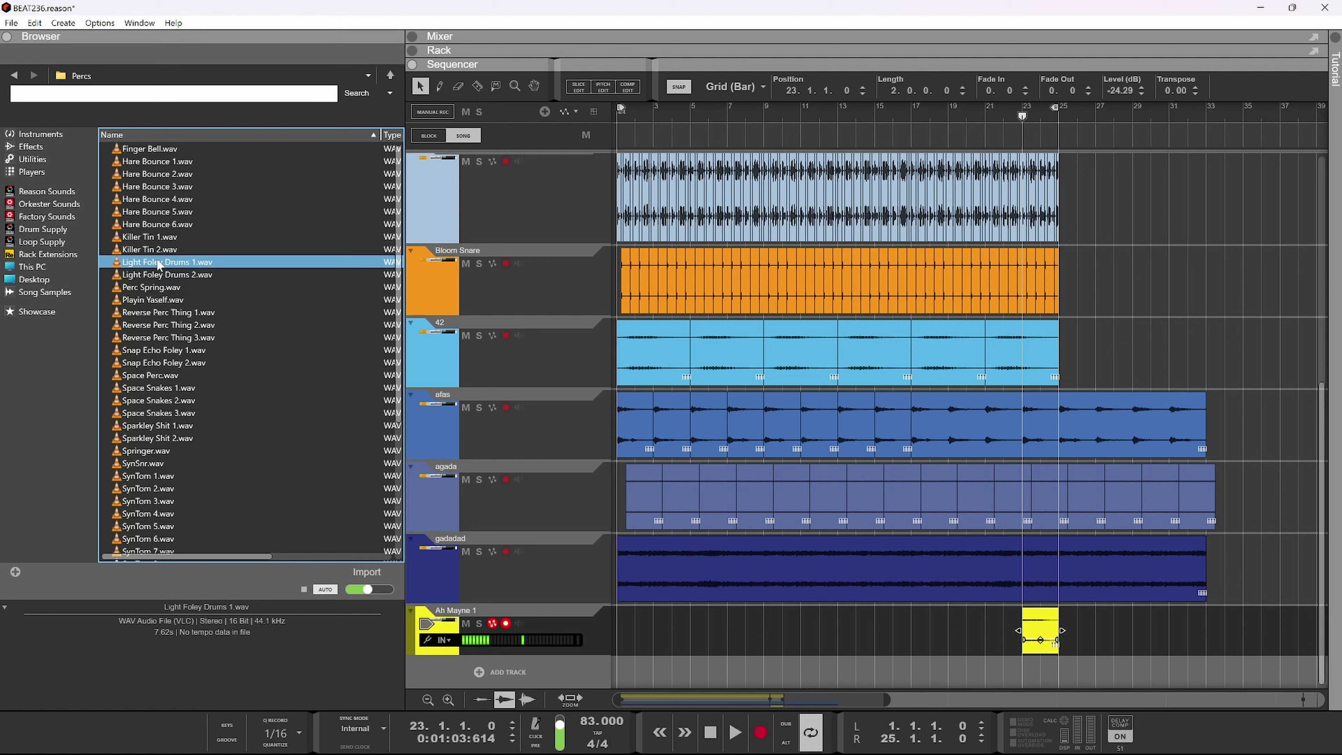
{"action": "left_click", "coordinate": [159, 313]}
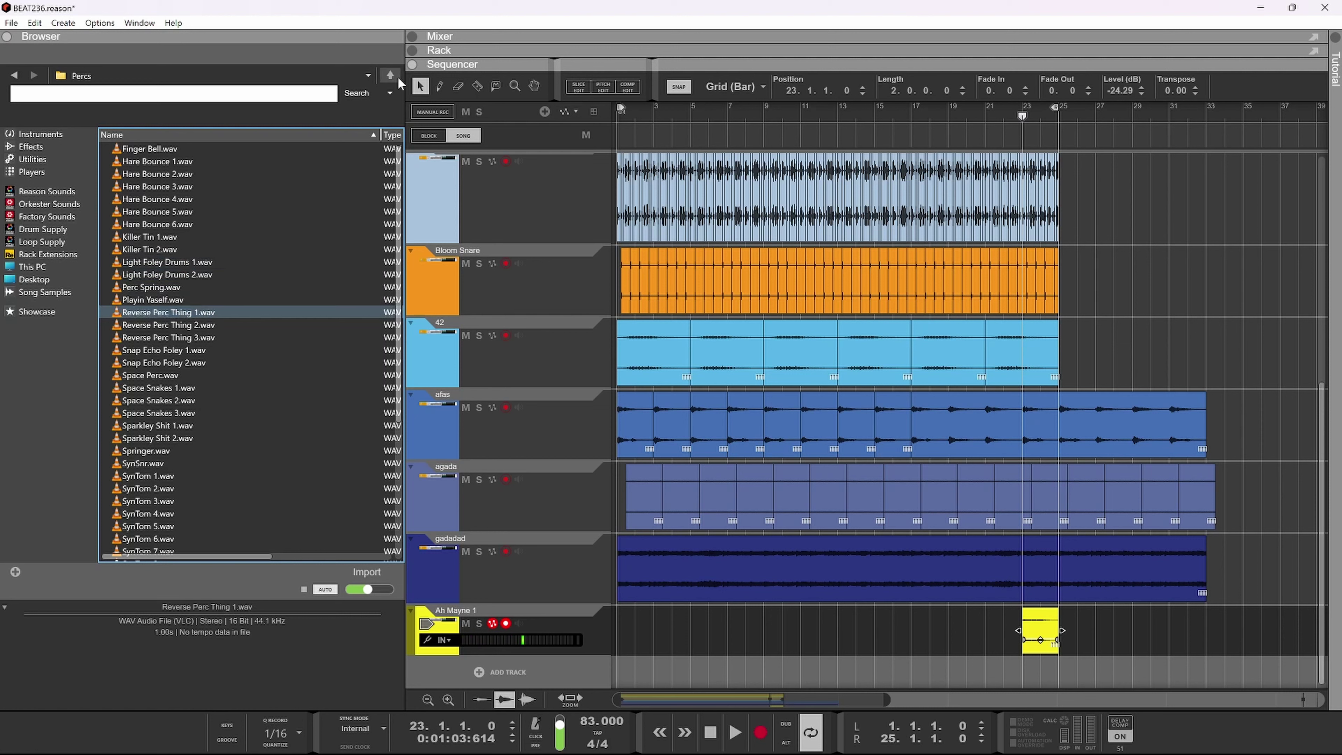
- Switch to the Synth One Shots folder and audition samples including Banging One Shot 3, Elevator Noise In Space, Door Bell One Shot 2 and Heart Machine 4
{"action": "key", "text": "BackSpace"}
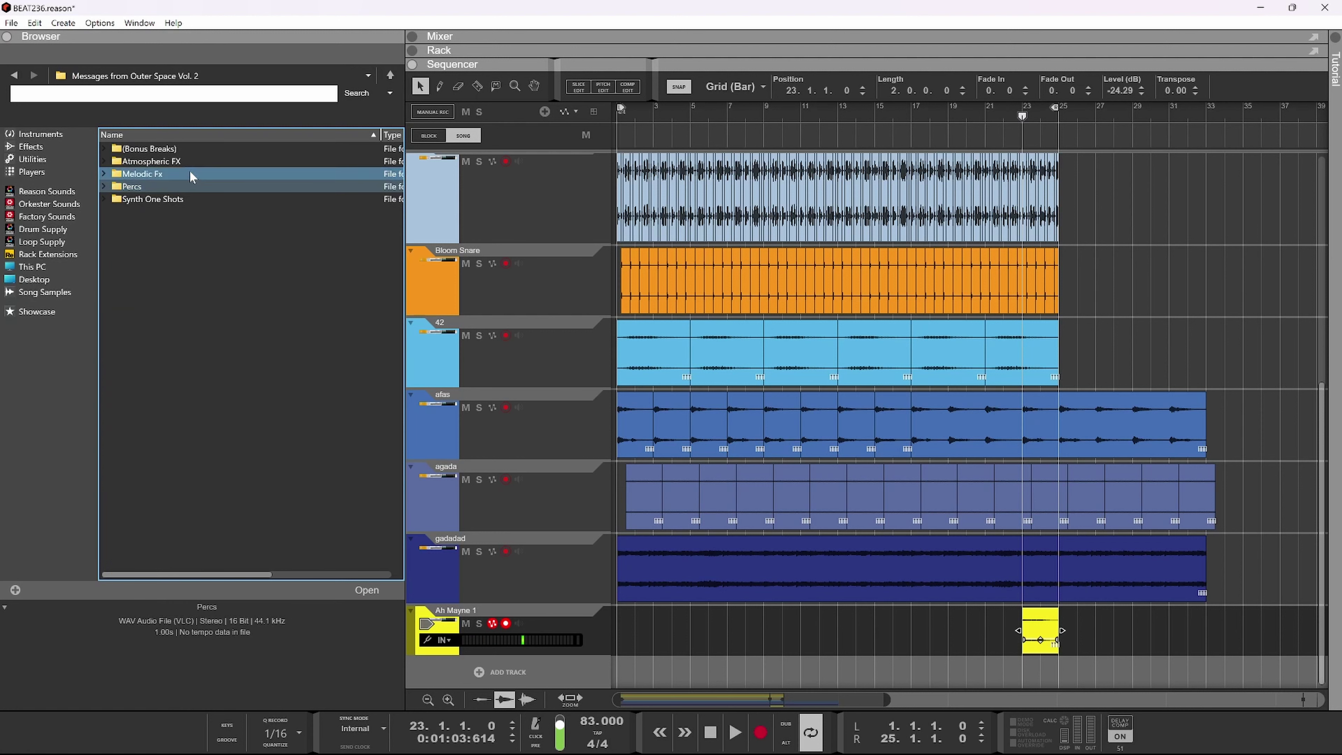
{"action": "double_click", "coordinate": [184, 198]}
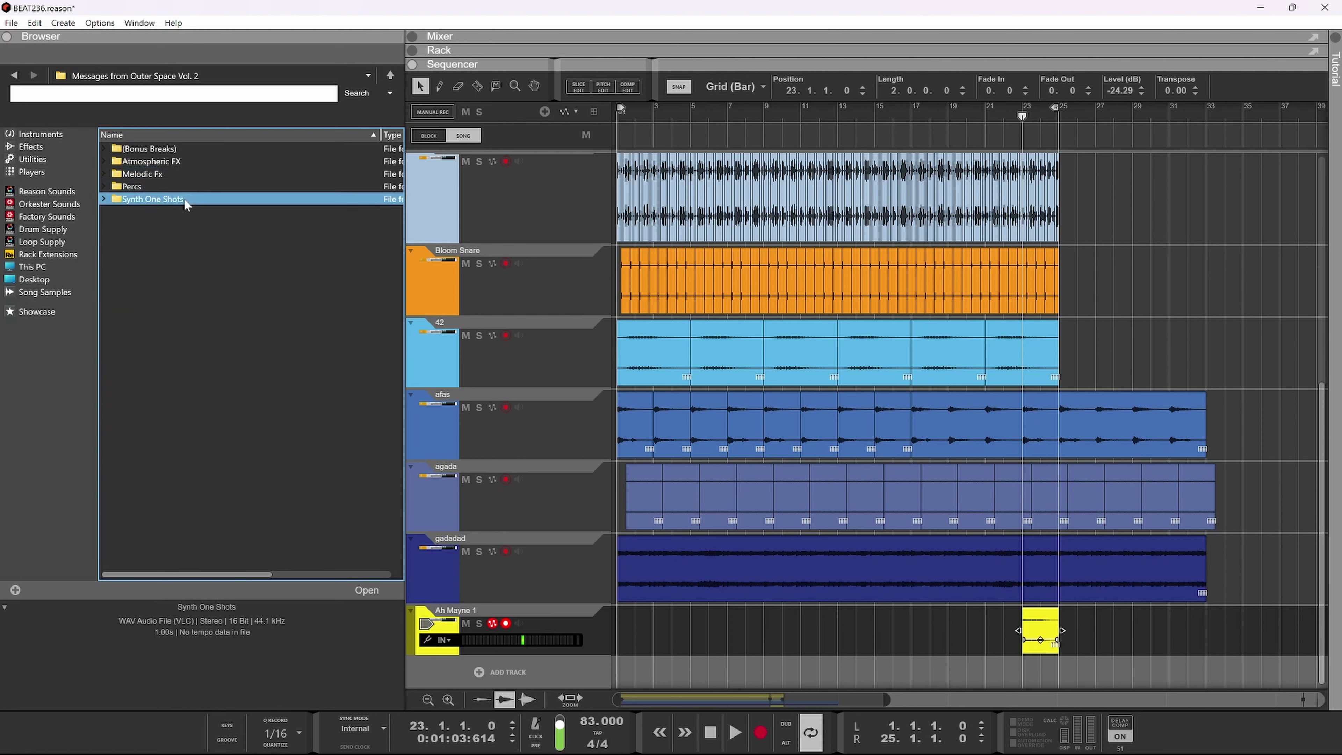
{"action": "left_click", "coordinate": [174, 276]}
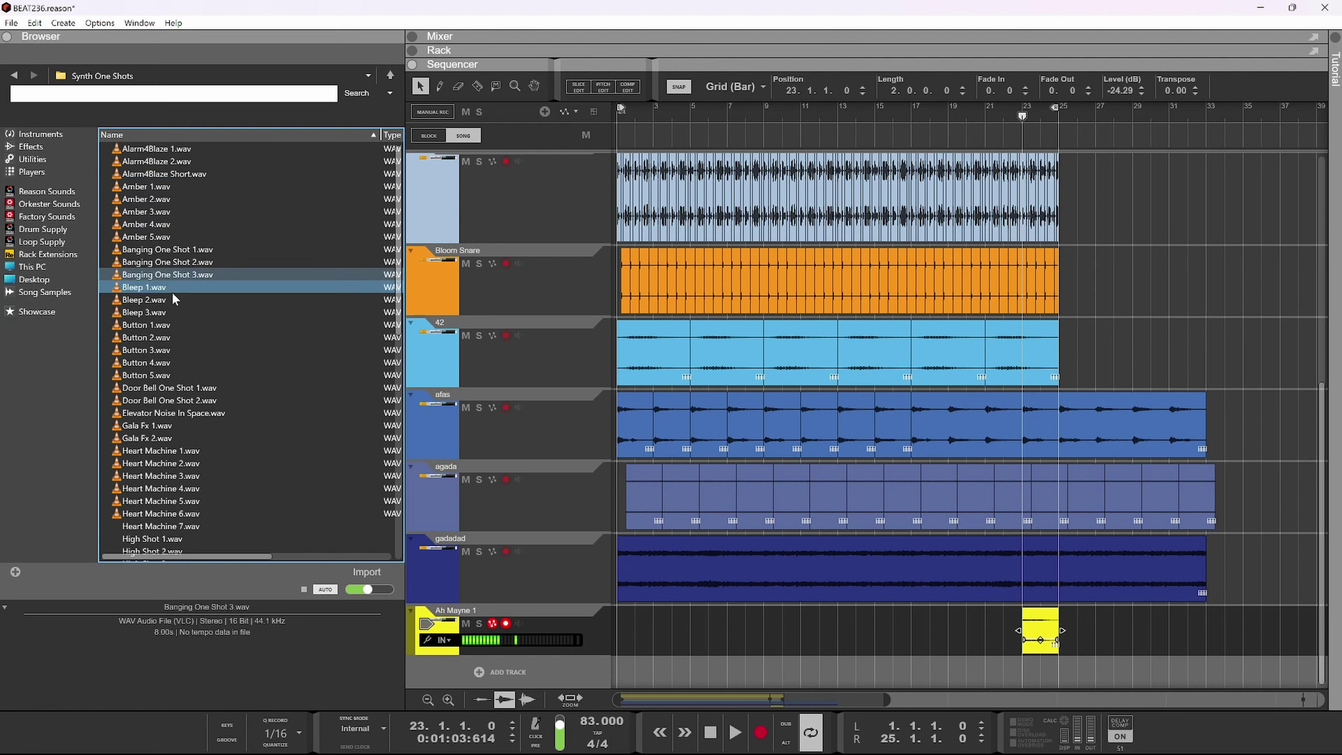
{"action": "left_click", "coordinate": [168, 336]}
{"action": "left_click", "coordinate": [174, 413]}
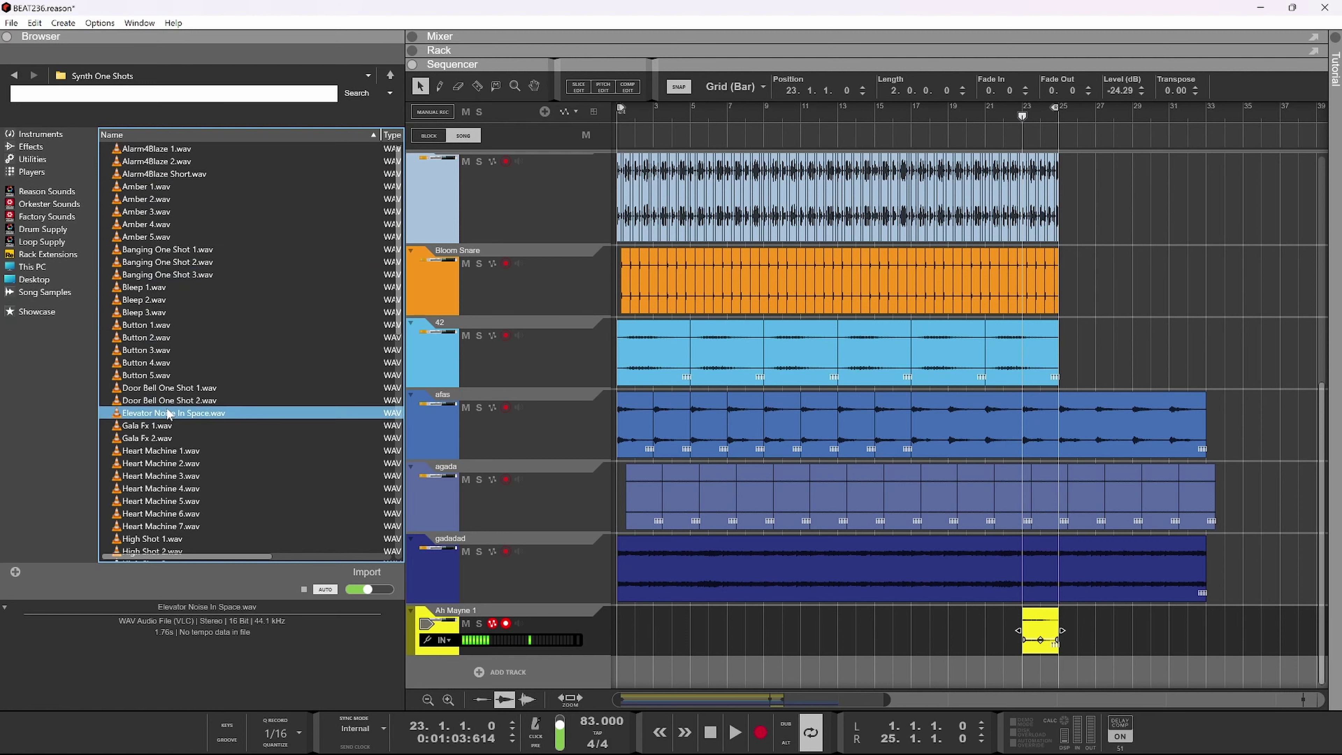
{"action": "left_click", "coordinate": [190, 402]}
{"action": "left_click", "coordinate": [177, 489]}
{"action": "scroll", "coordinate": [208, 356], "scroll_direction": "down", "scroll_amount": 5}
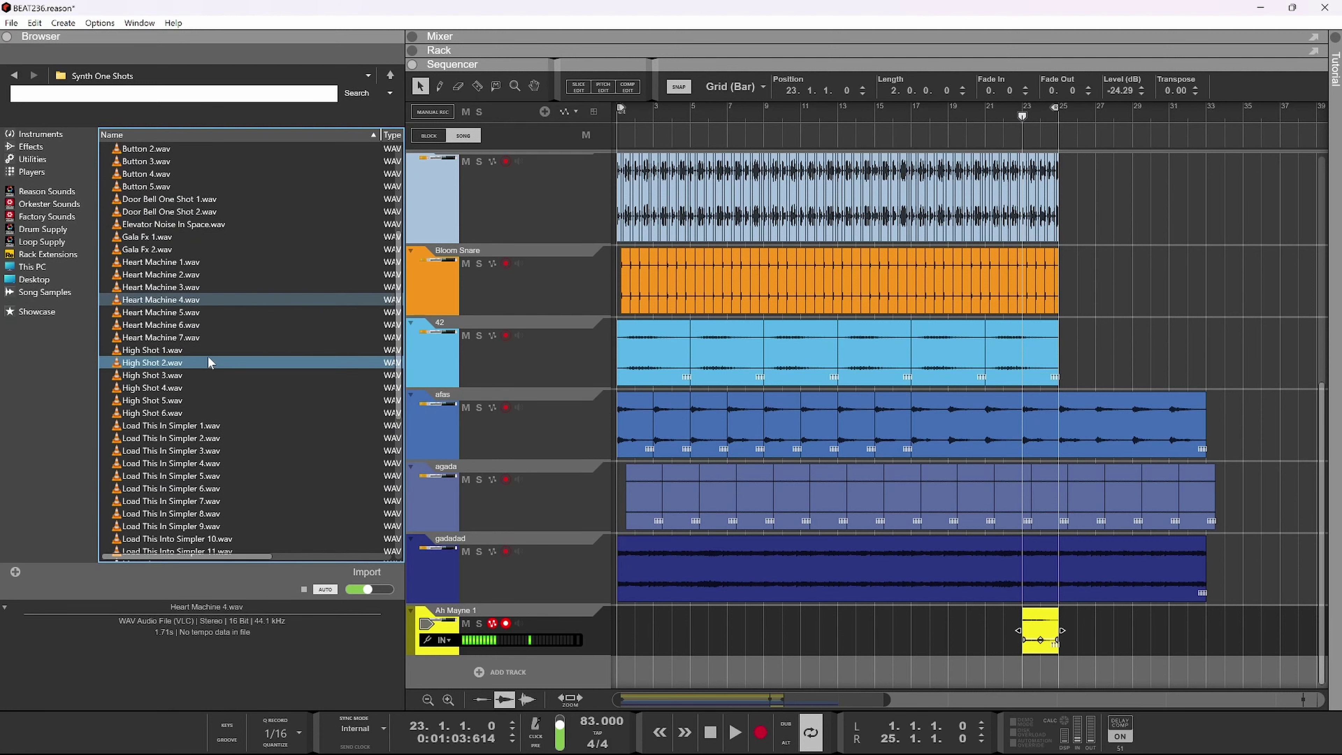
{"action": "left_click", "coordinate": [233, 463]}
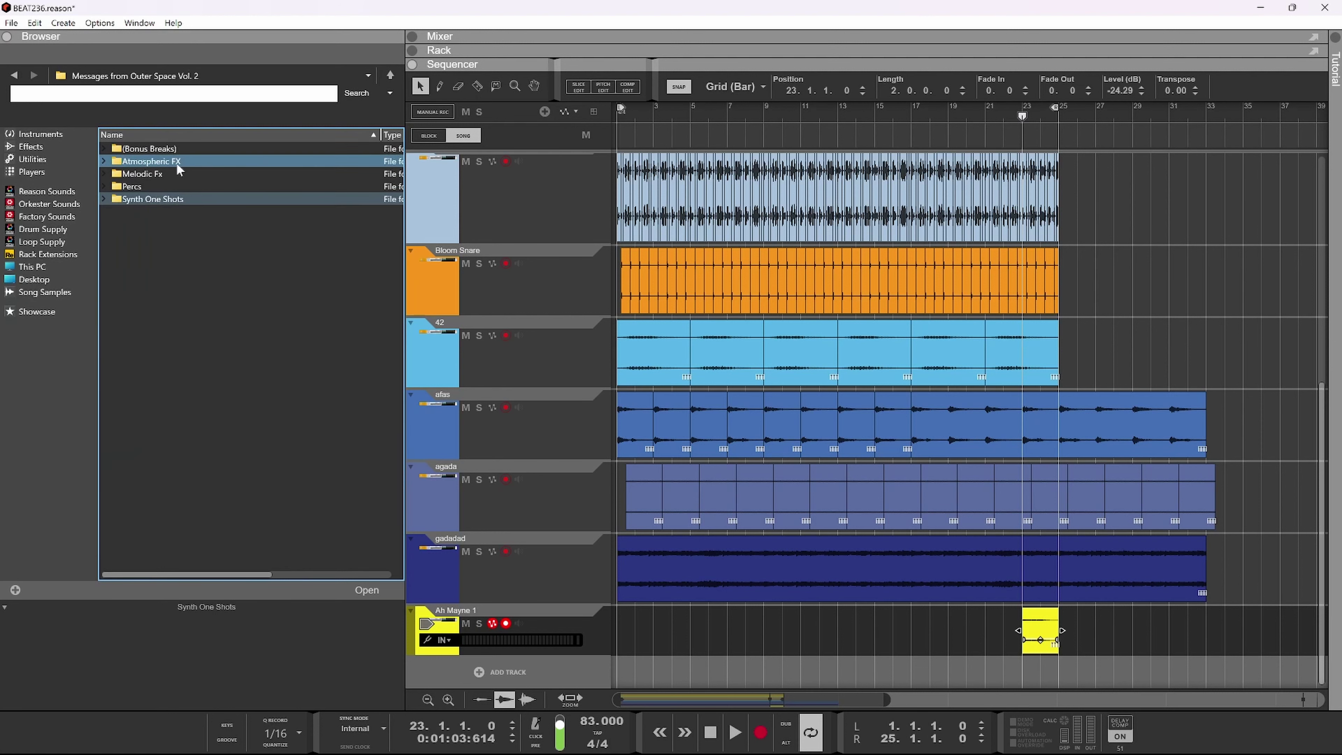
- Return to the Atmospheric FX folder and audition its opening samples, including Ah Mayne 1, Ah Mayne 2 and Birds 2
{"action": "double_click", "coordinate": [176, 162]}
{"action": "left_click", "coordinate": [158, 210]}
{"action": "left_click", "coordinate": [166, 149]}
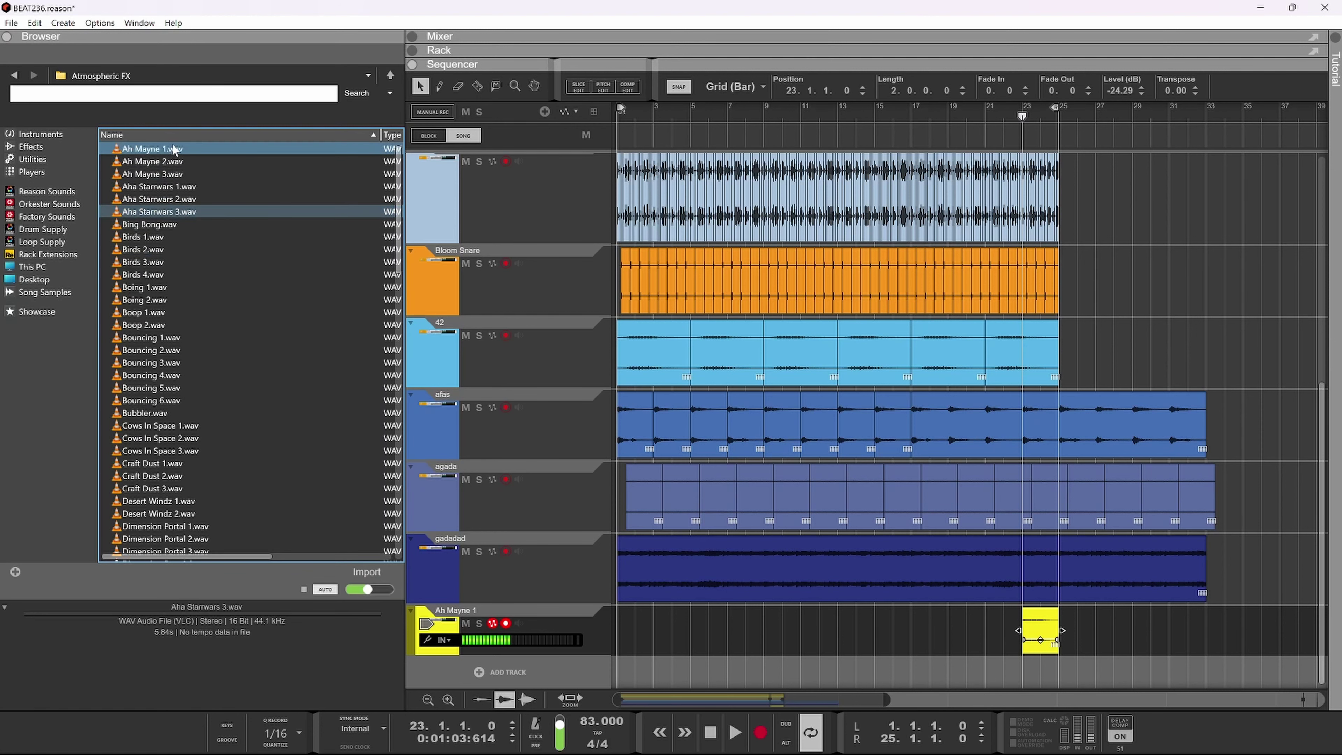
{"action": "left_click", "coordinate": [217, 256]}
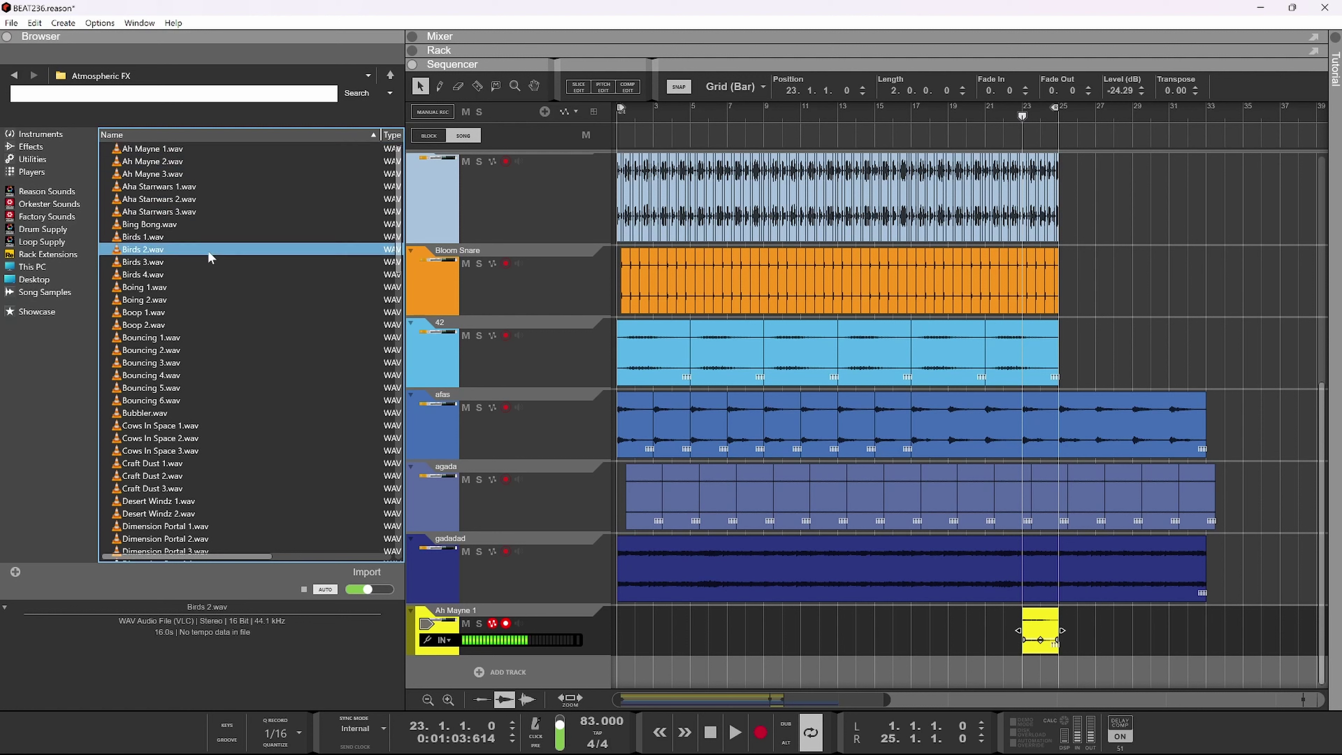
{"action": "left_click", "coordinate": [181, 151]}
{"action": "left_click", "coordinate": [180, 162]}
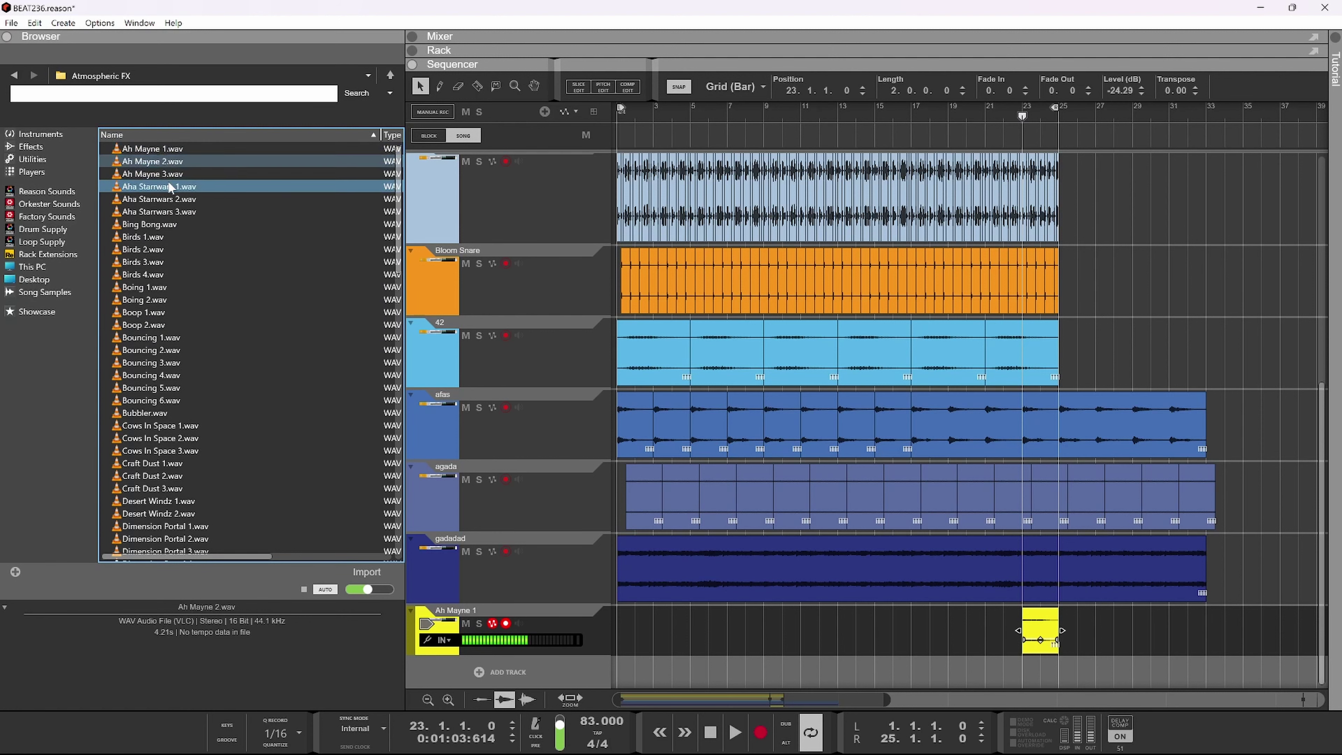
- Audition the Boop 1, Boing 2, Boop 2, Birds 2, Bouncing 2 and Bubbler samples
{"action": "left_click", "coordinate": [151, 312]}
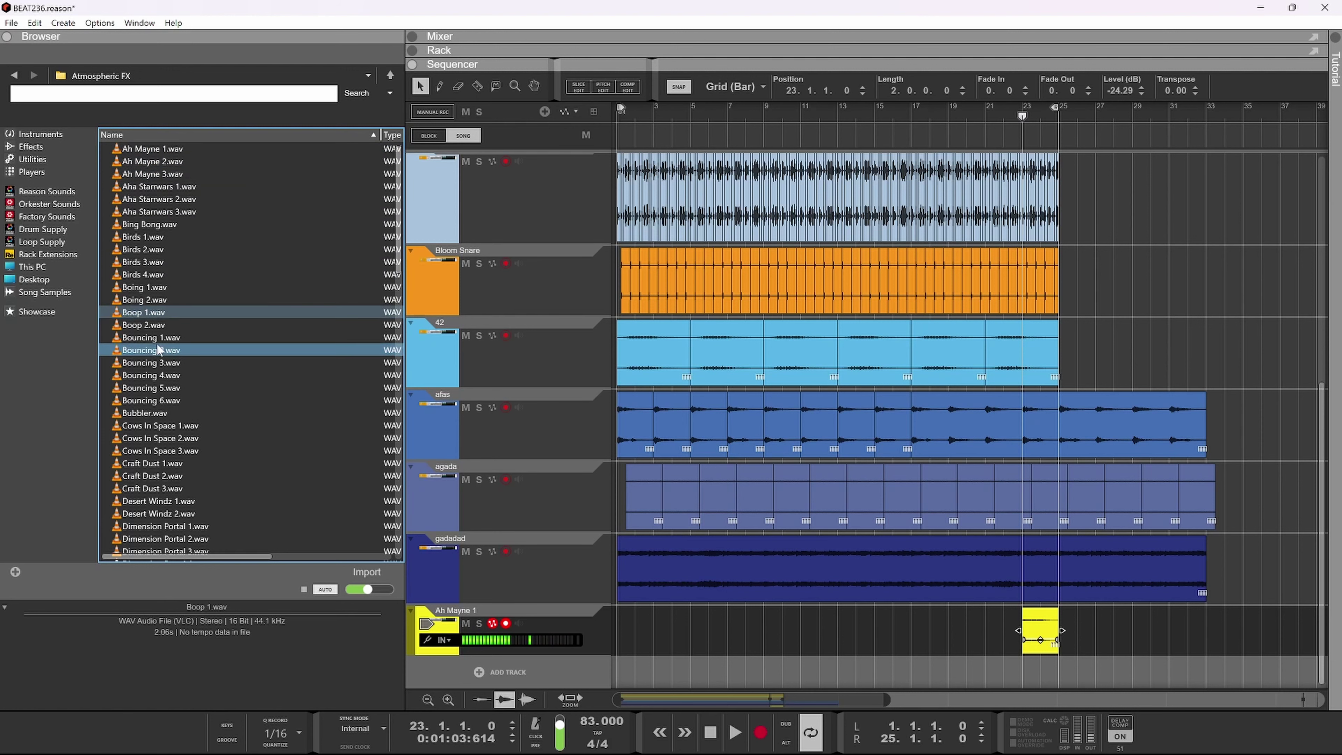
{"action": "left_click", "coordinate": [157, 301]}
{"action": "key", "text": "Down"}
{"action": "key", "text": "Down"}
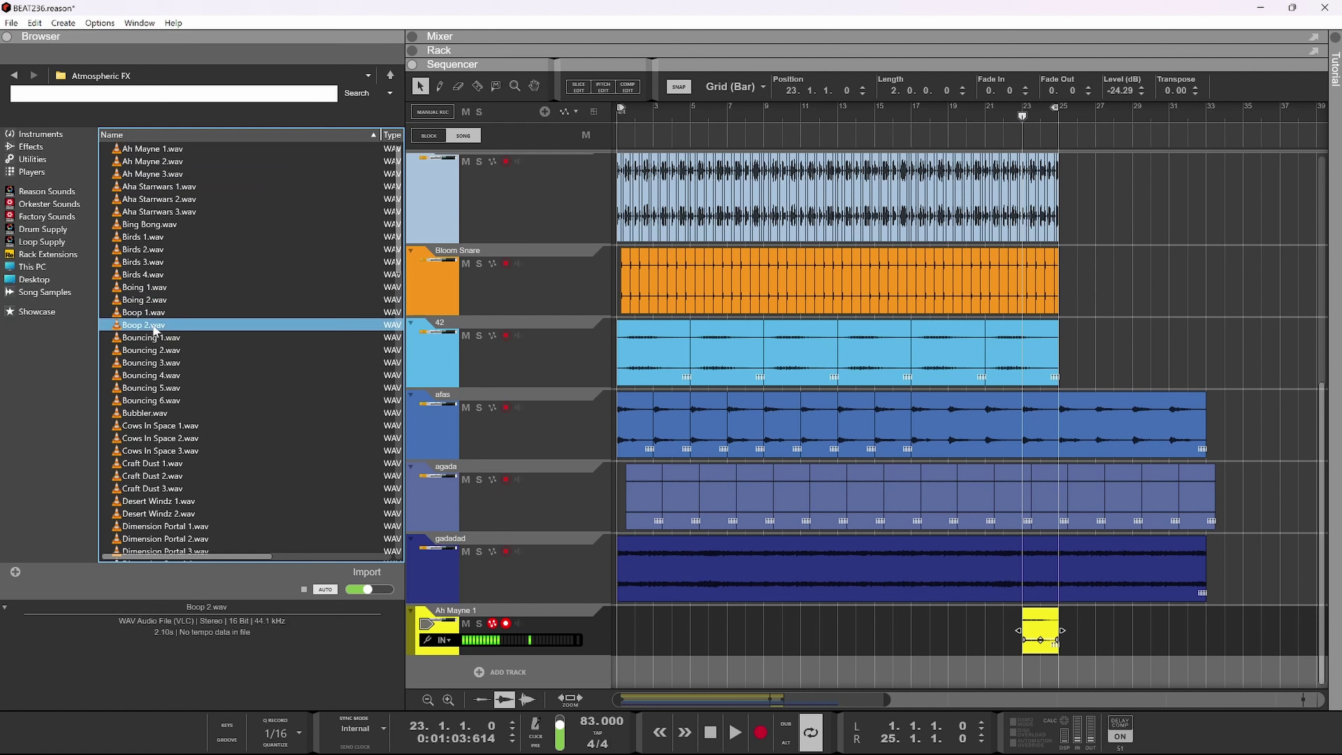
{"action": "left_click", "coordinate": [150, 253]}
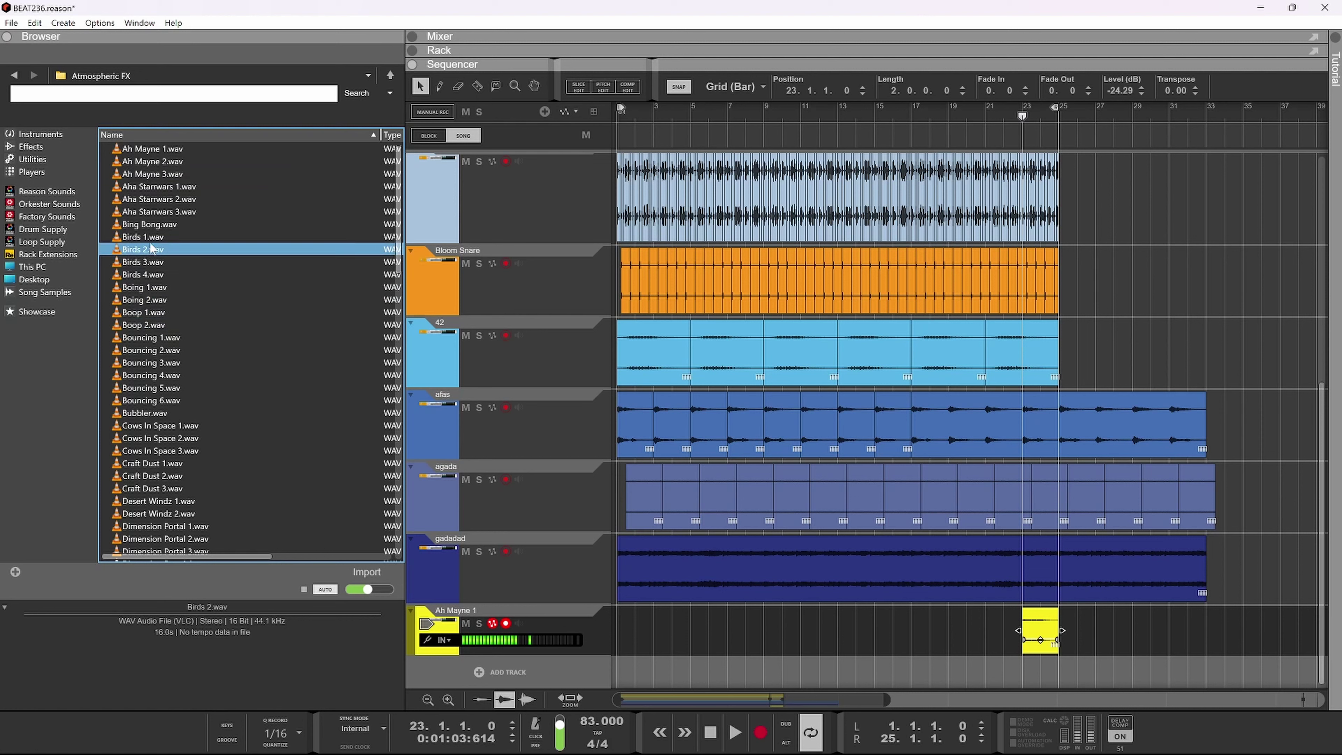
{"action": "left_click", "coordinate": [158, 351]}
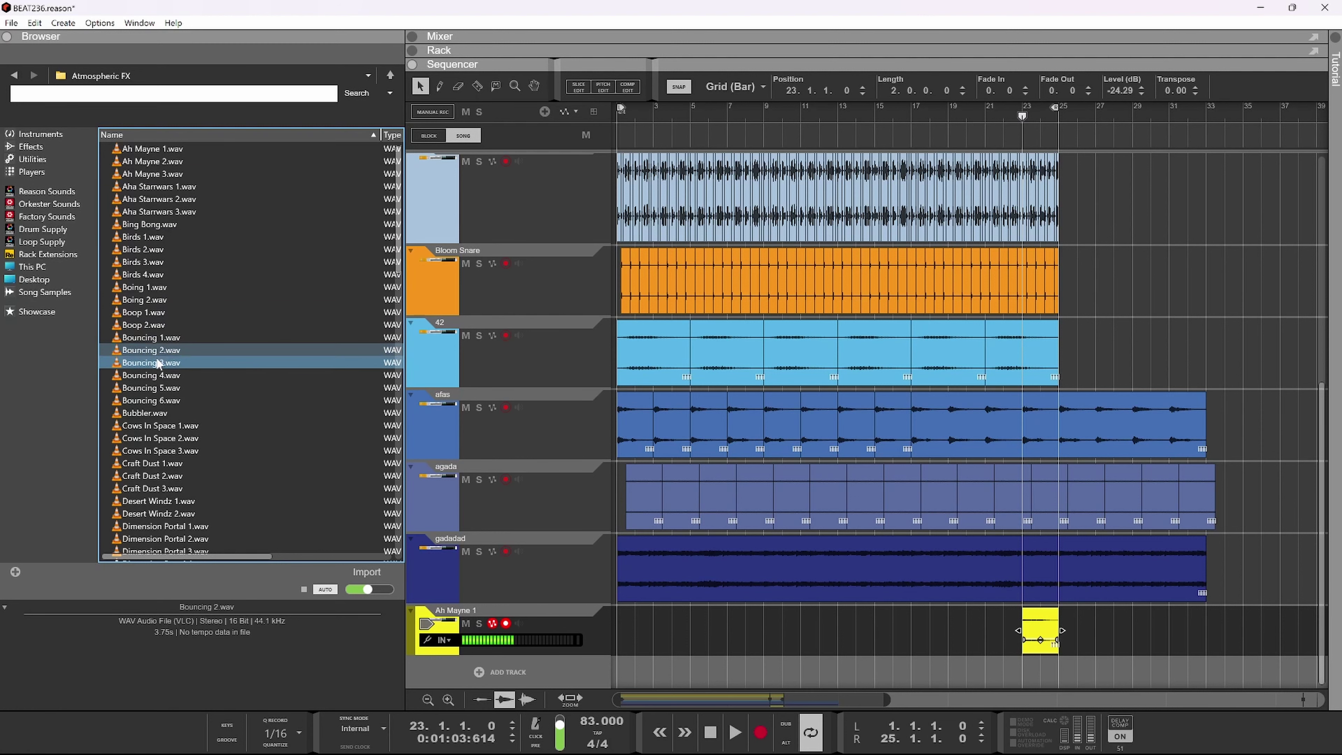
{"action": "left_click", "coordinate": [154, 426]}
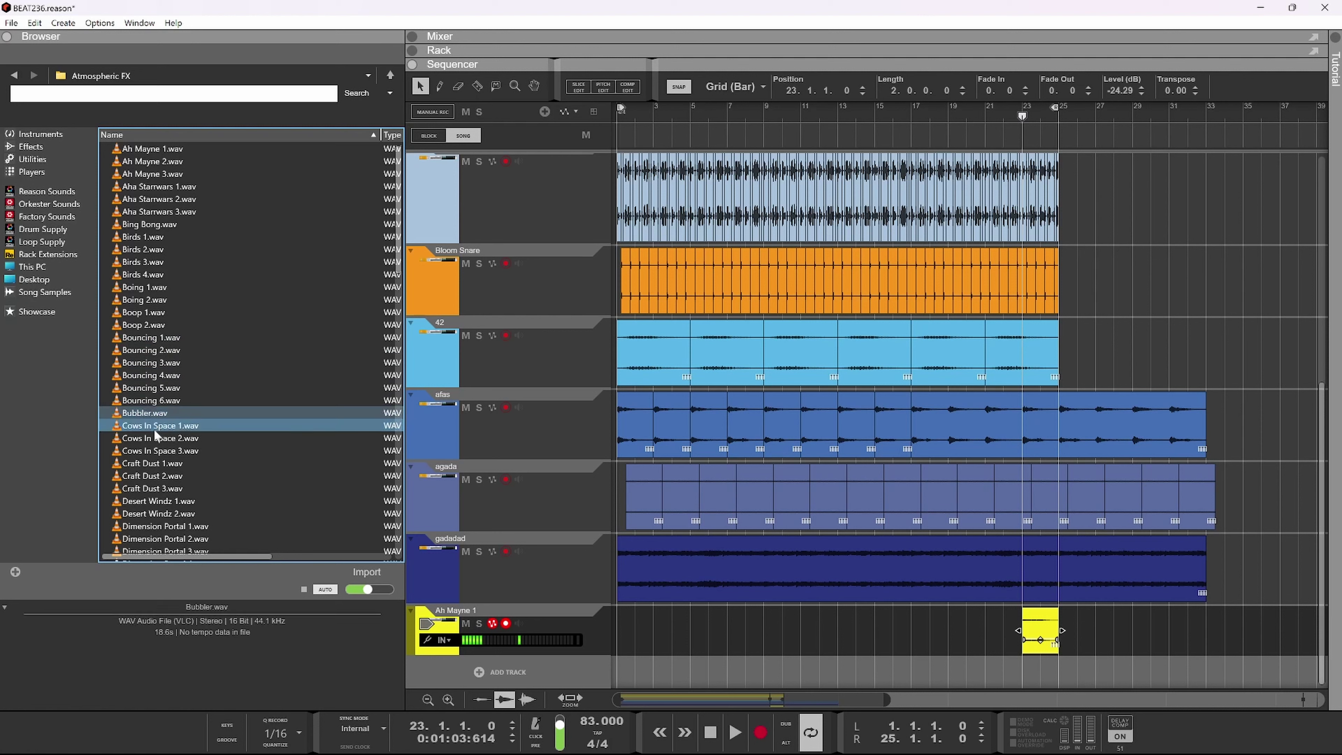
- Audition the Cows In Space 3, Craft Dust 1, Desert Windz 1, Desert Windz 2 and Dimension Portal 1 samples
{"action": "left_click", "coordinate": [162, 451]}
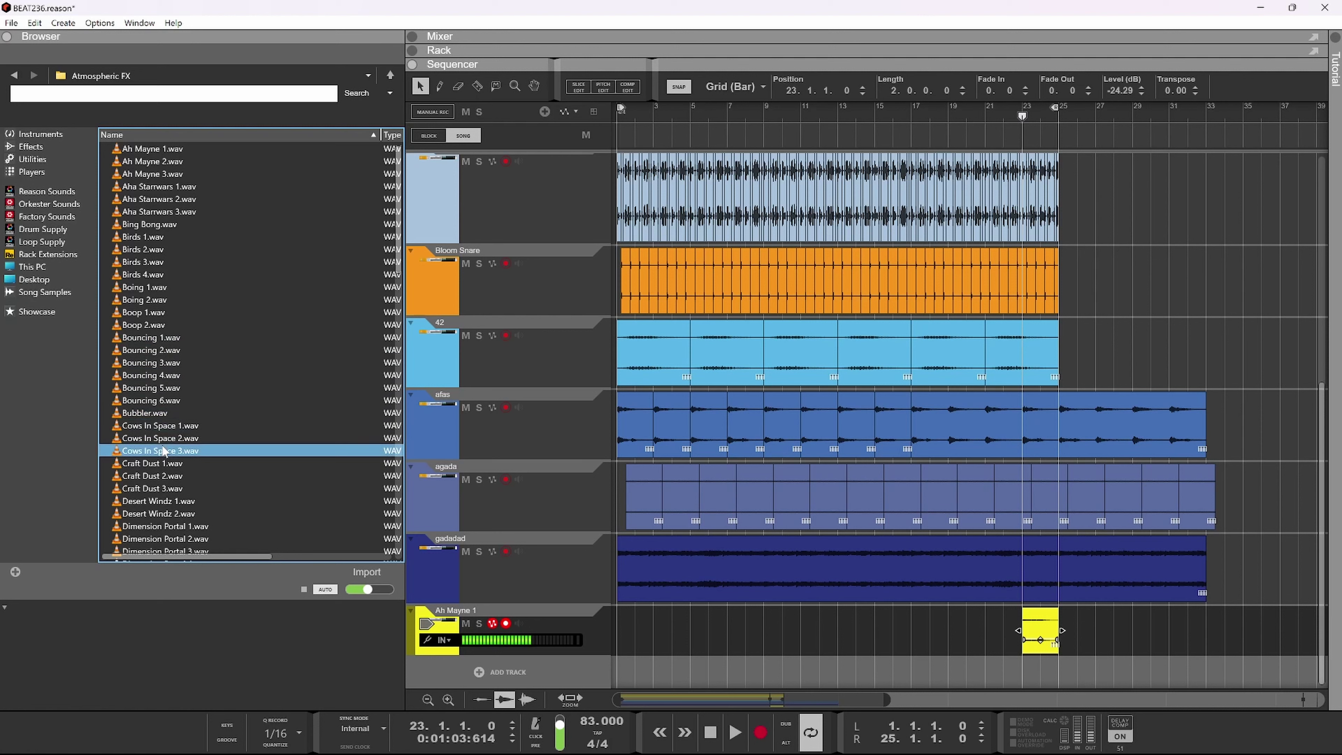
{"action": "left_click", "coordinate": [162, 459]}
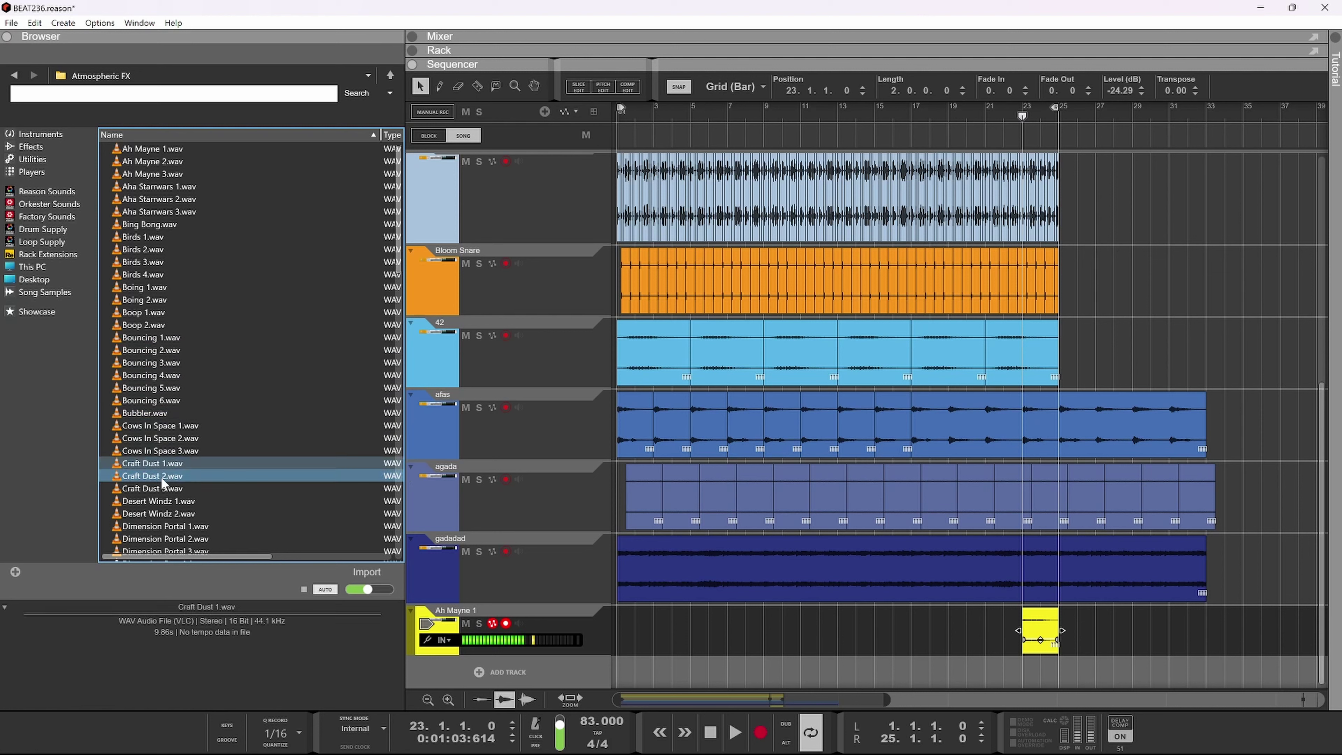
{"action": "left_click", "coordinate": [159, 503]}
{"action": "left_click", "coordinate": [176, 514]}
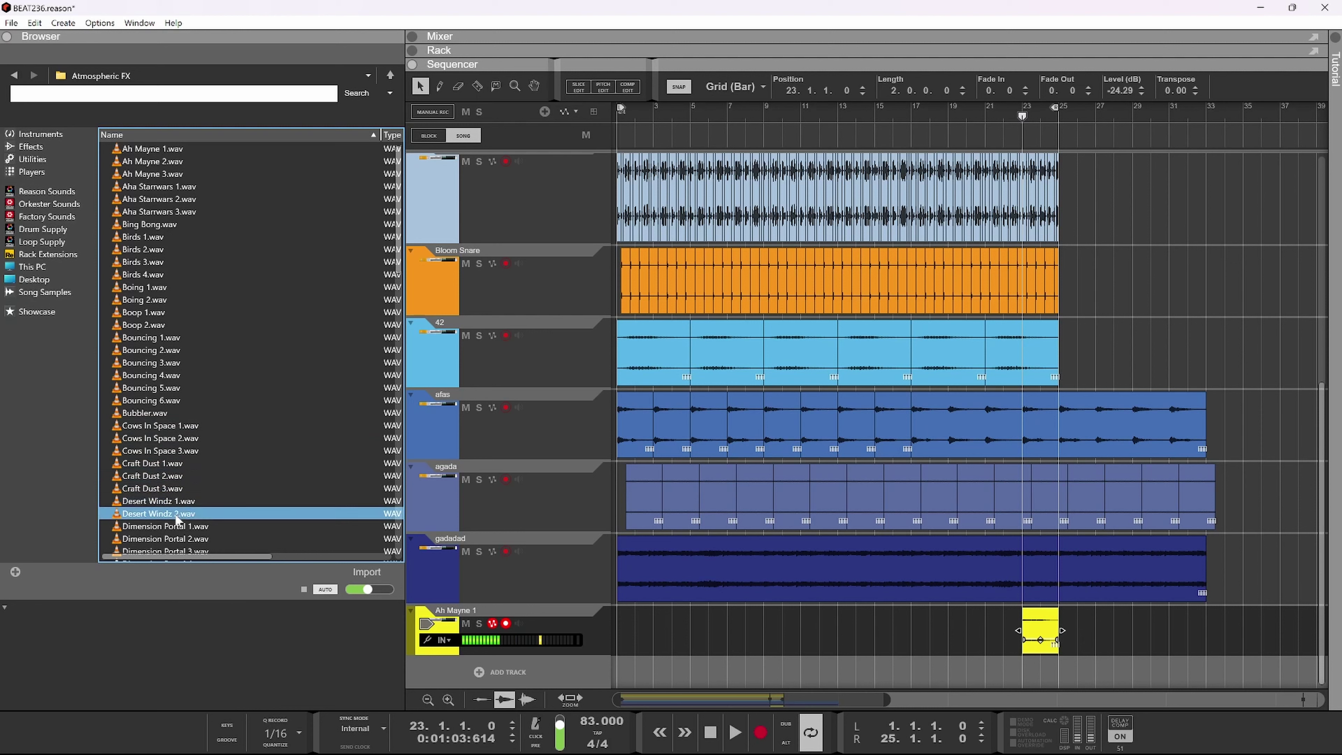
{"action": "left_click", "coordinate": [174, 527]}
{"action": "scroll", "coordinate": [194, 414], "scroll_direction": "down", "scroll_amount": 2}
{"action": "scroll", "coordinate": [177, 423], "scroll_direction": "up", "scroll_amount": 2}
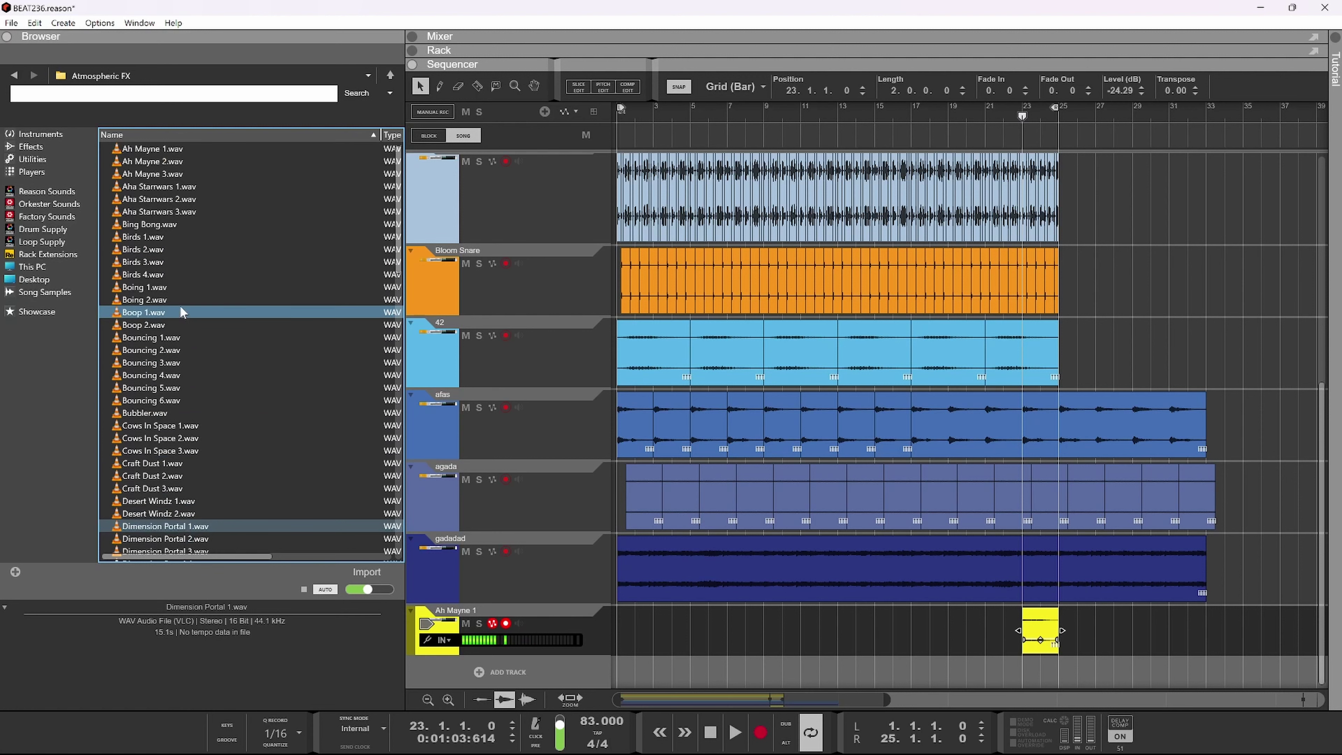
- Audition Boing 2, Boing 1 and Boop 1 again, plus the Bing Bong and Aha Starrwars 2 samples
{"action": "mouse_move", "coordinate": [174, 325]}
{"action": "left_mouse_down"}
{"action": "mouse_move", "coordinate": [729, 698]}
{"action": "mouse_move", "coordinate": [597, 698]}
{"action": "left_mouse_up"}
{"action": "left_click", "coordinate": [157, 300]}
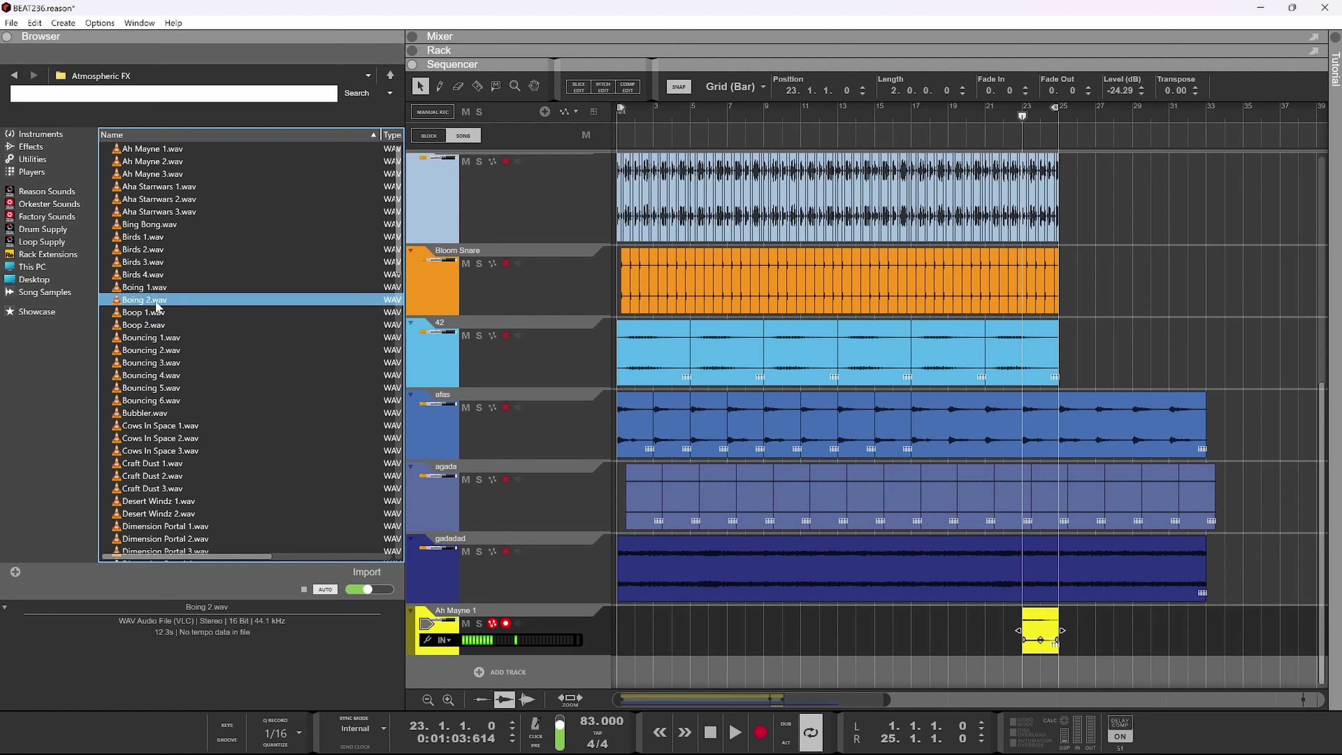
{"action": "left_click", "coordinate": [144, 289]}
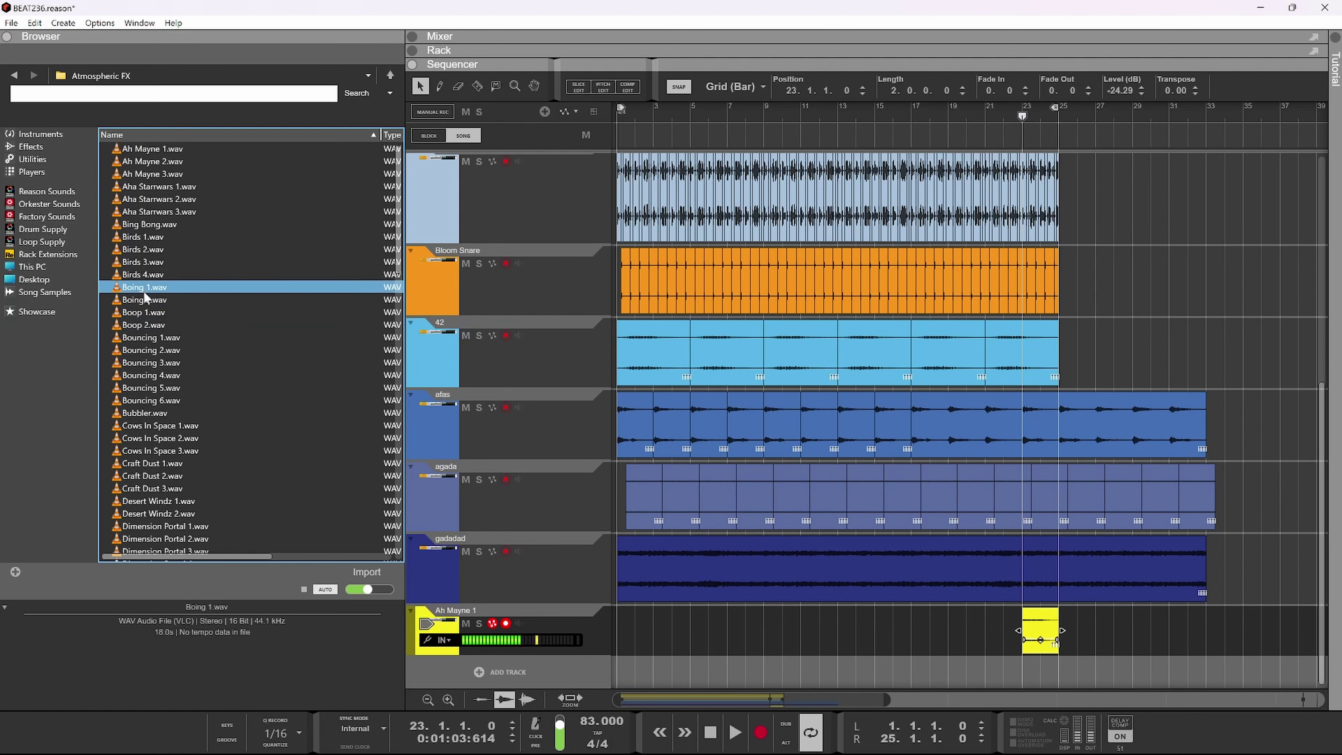
{"action": "left_click", "coordinate": [148, 313]}
{"action": "left_click", "coordinate": [134, 314]}
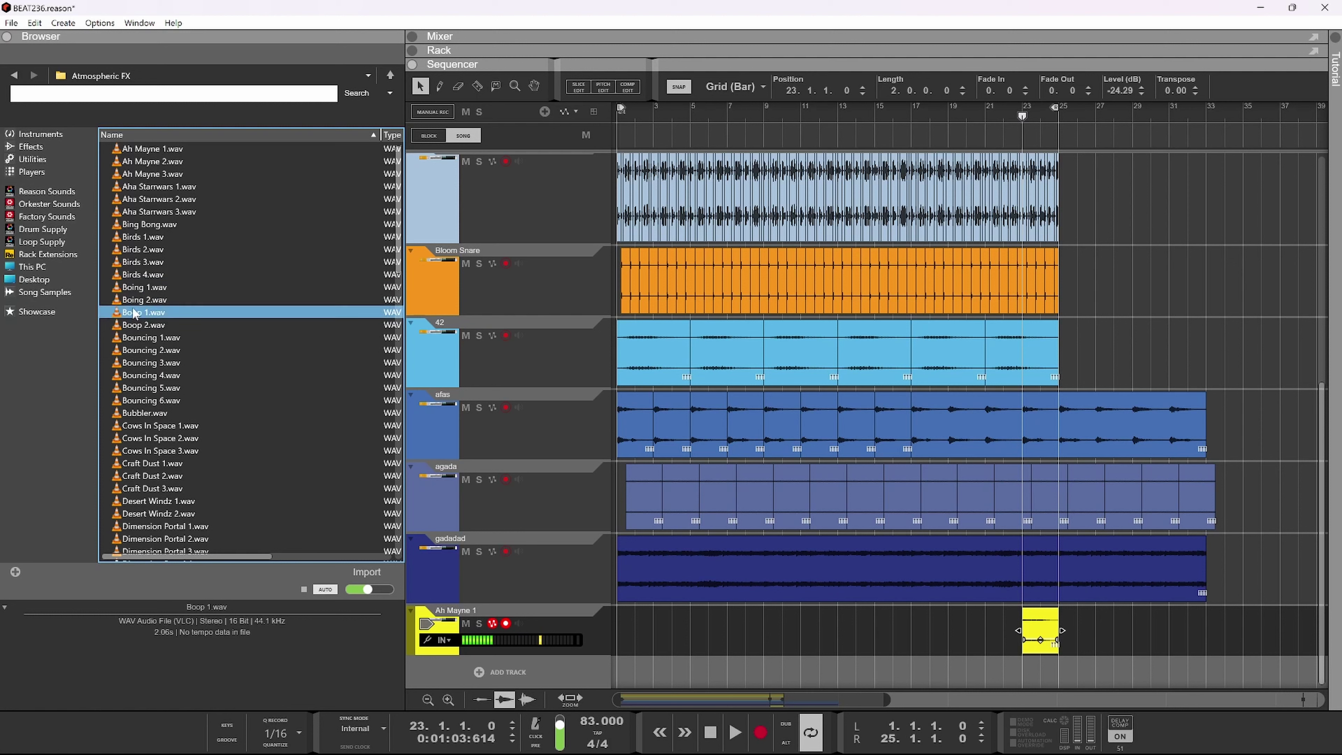
{"action": "left_click", "coordinate": [167, 225]}
{"action": "left_click", "coordinate": [176, 199]}
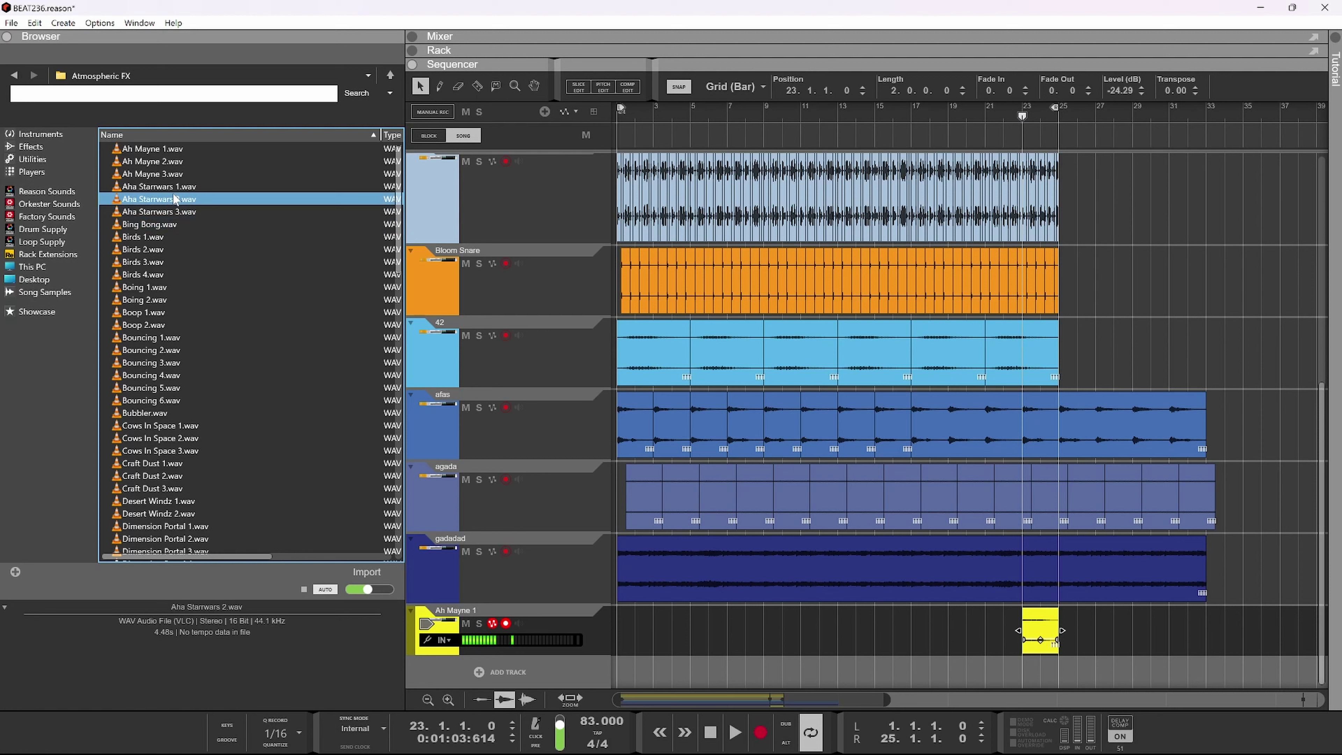
- Preview the Aha Starrwars 1, Aha Starrwars 3 and Bing Bong samples from the Atmospheric FX folder
{"action": "left_click", "coordinate": [169, 188]}
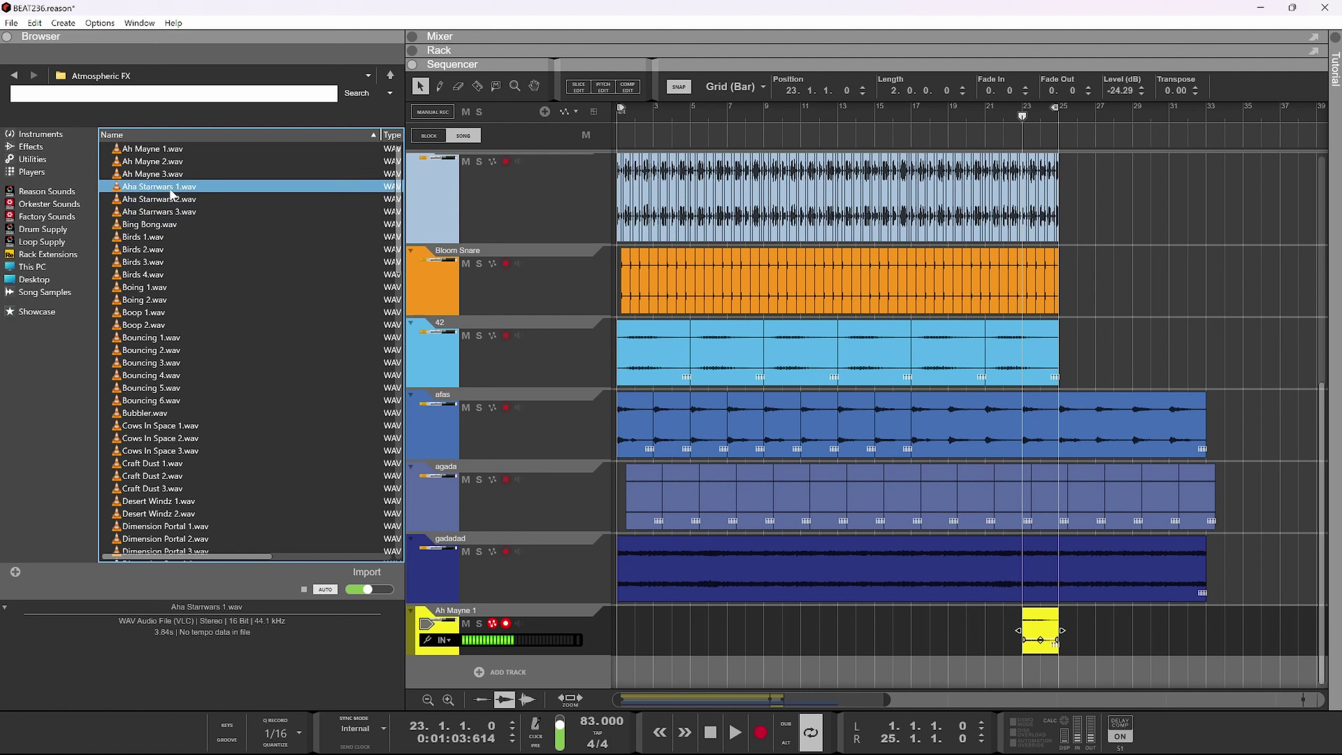
{"action": "left_click", "coordinate": [161, 212]}
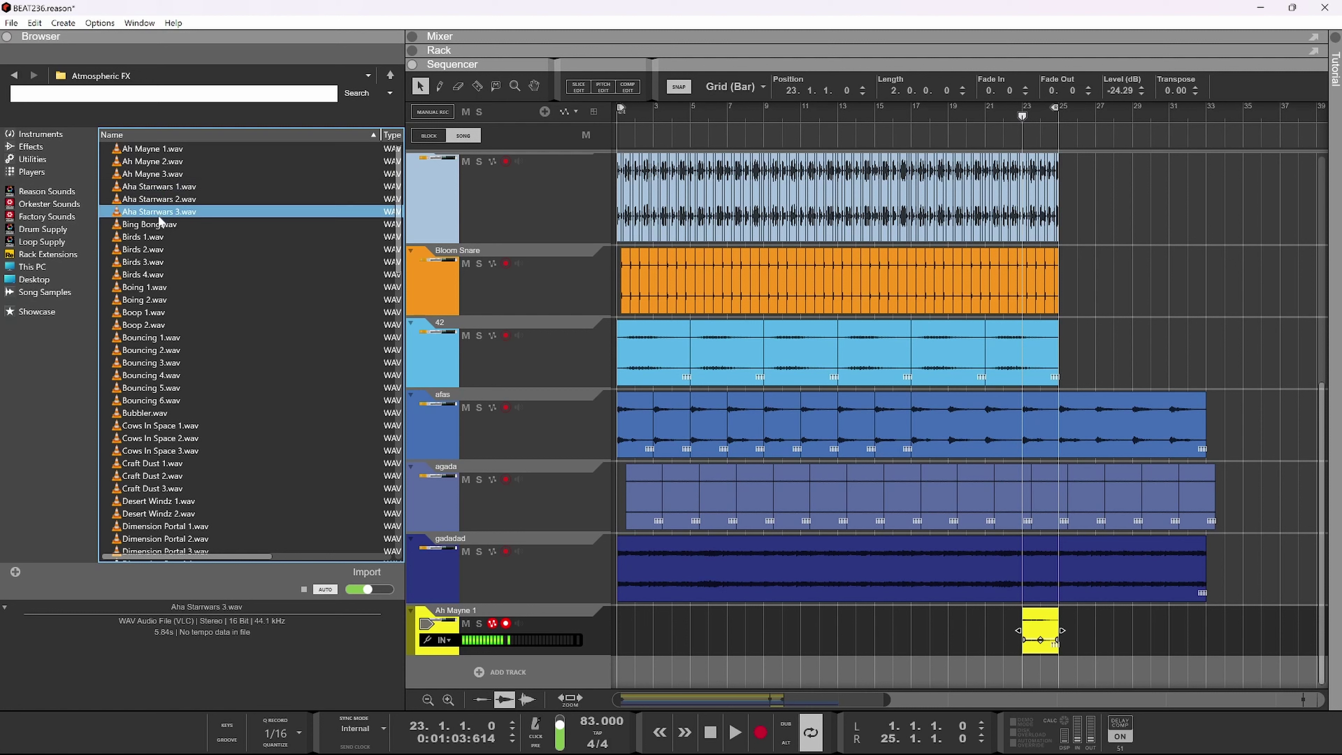
{"action": "left_click", "coordinate": [162, 224]}
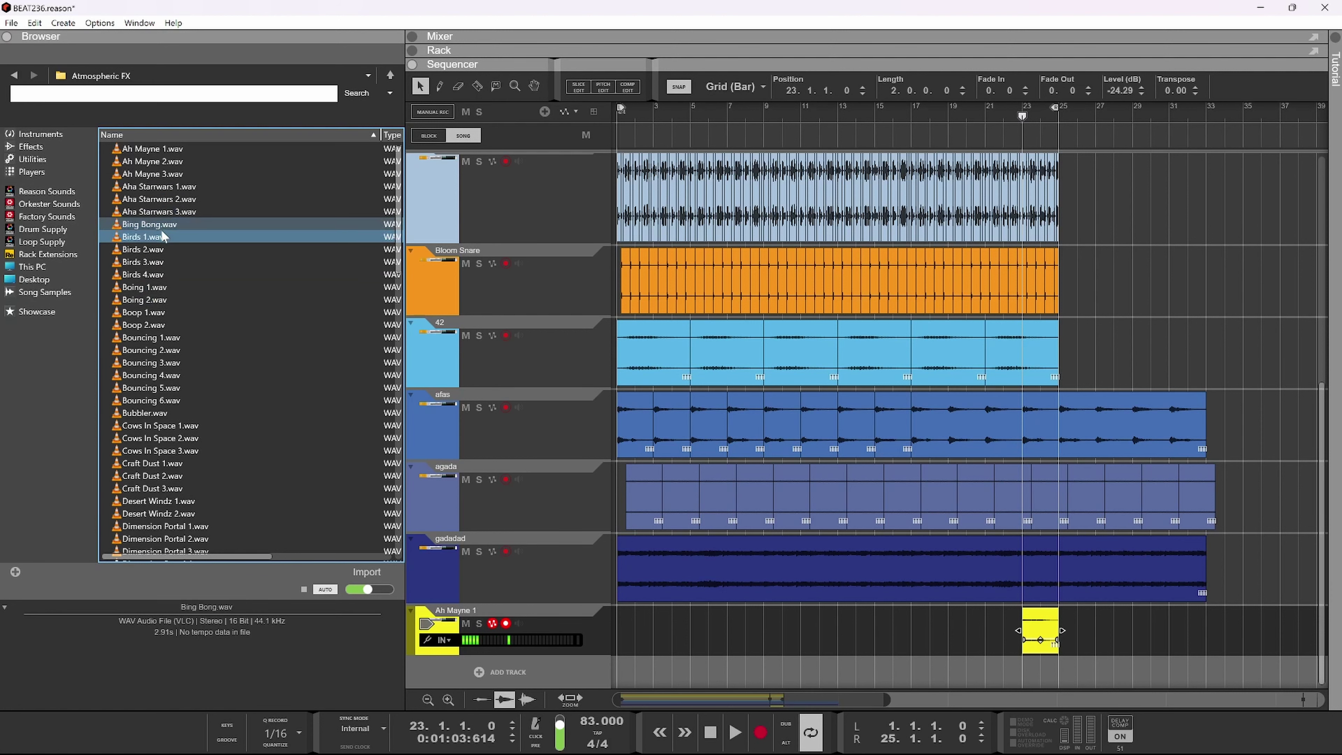
- Add the Boop 1.wav sample to the Ah Mayne 1 track at bar 2
{"action": "left_click", "coordinate": [149, 312]}
{"action": "left_click_drag", "start_coordinate": [144, 312], "coordinate": [654, 623]}
{"action": "scroll", "coordinate": [647, 685], "scroll_direction": "left", "scroll_amount": 1}
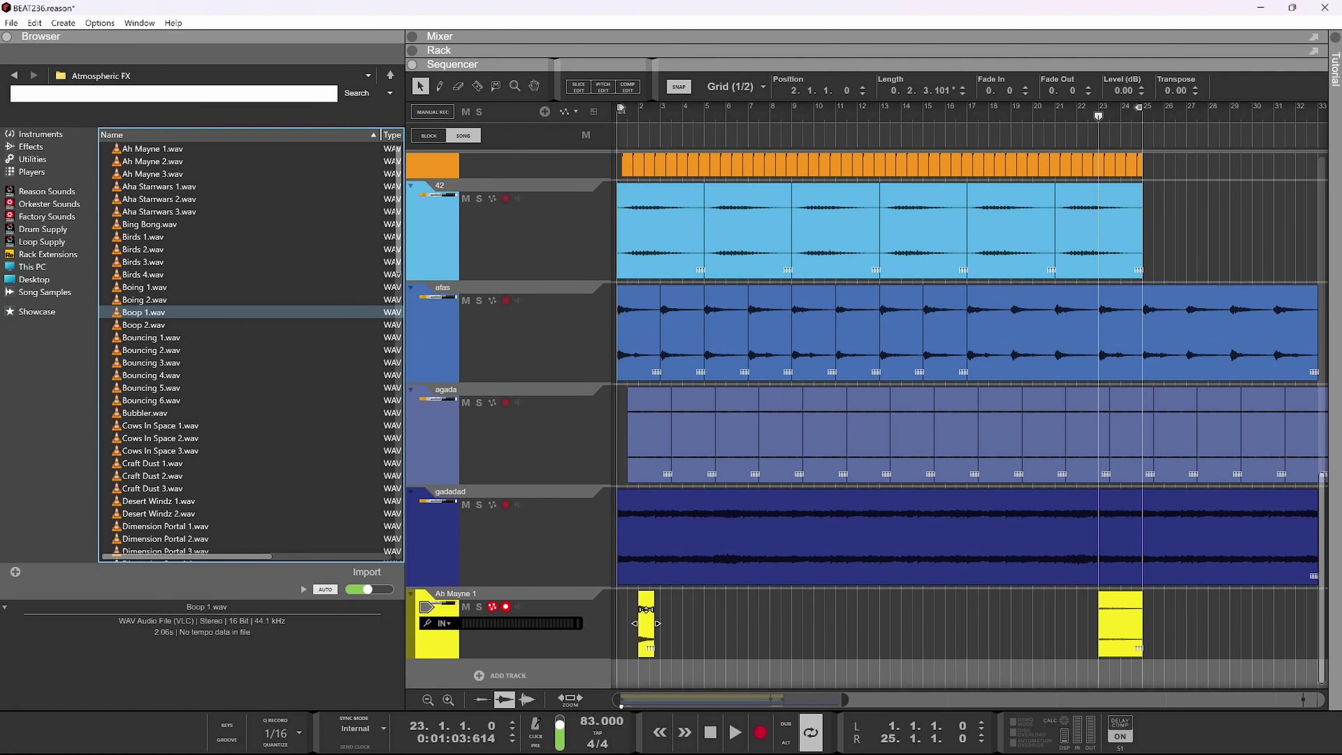
- Move the Boop 1 clip to position 1.3.1, lower its level to -16.88 dB, and play it back
{"action": "scroll", "coordinate": [618, 600], "scroll_direction": "up", "scroll_amount": 5, "text": "ctrl"}
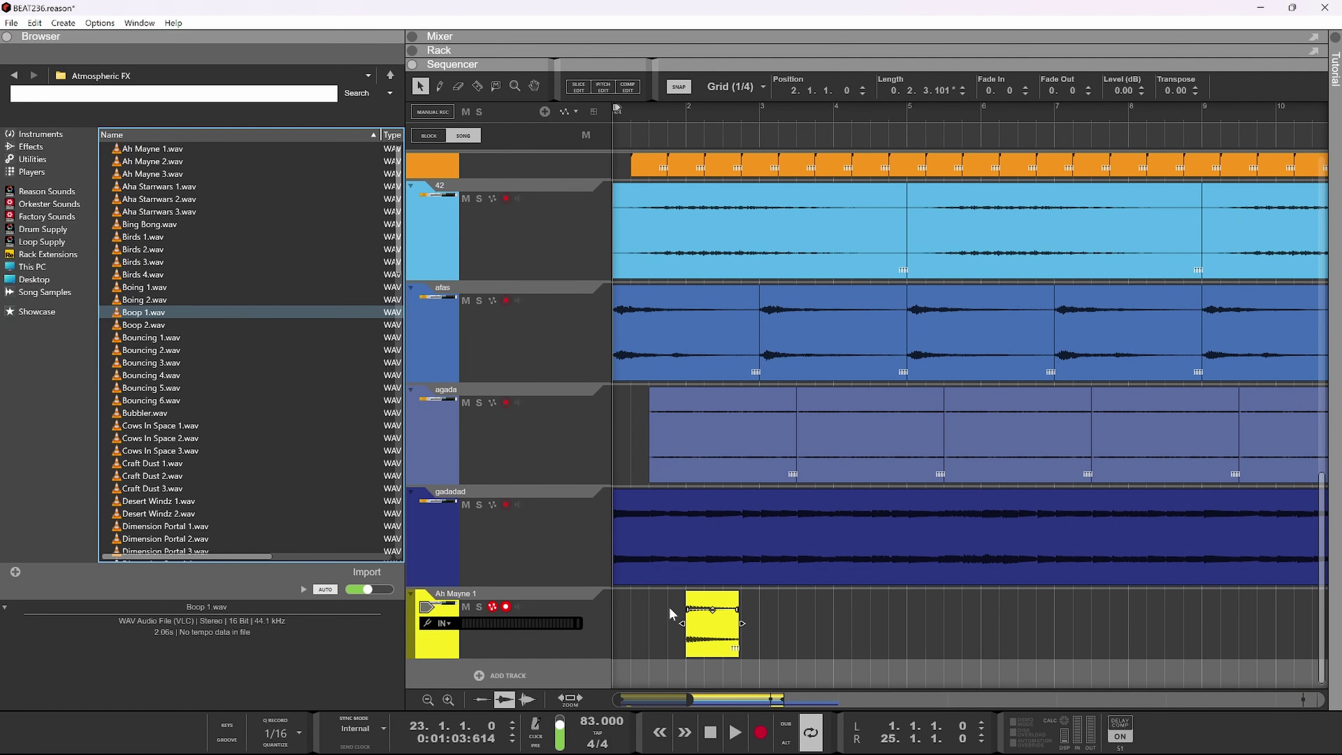
{"action": "left_click_drag", "start_coordinate": [697, 624], "coordinate": [658, 618]}
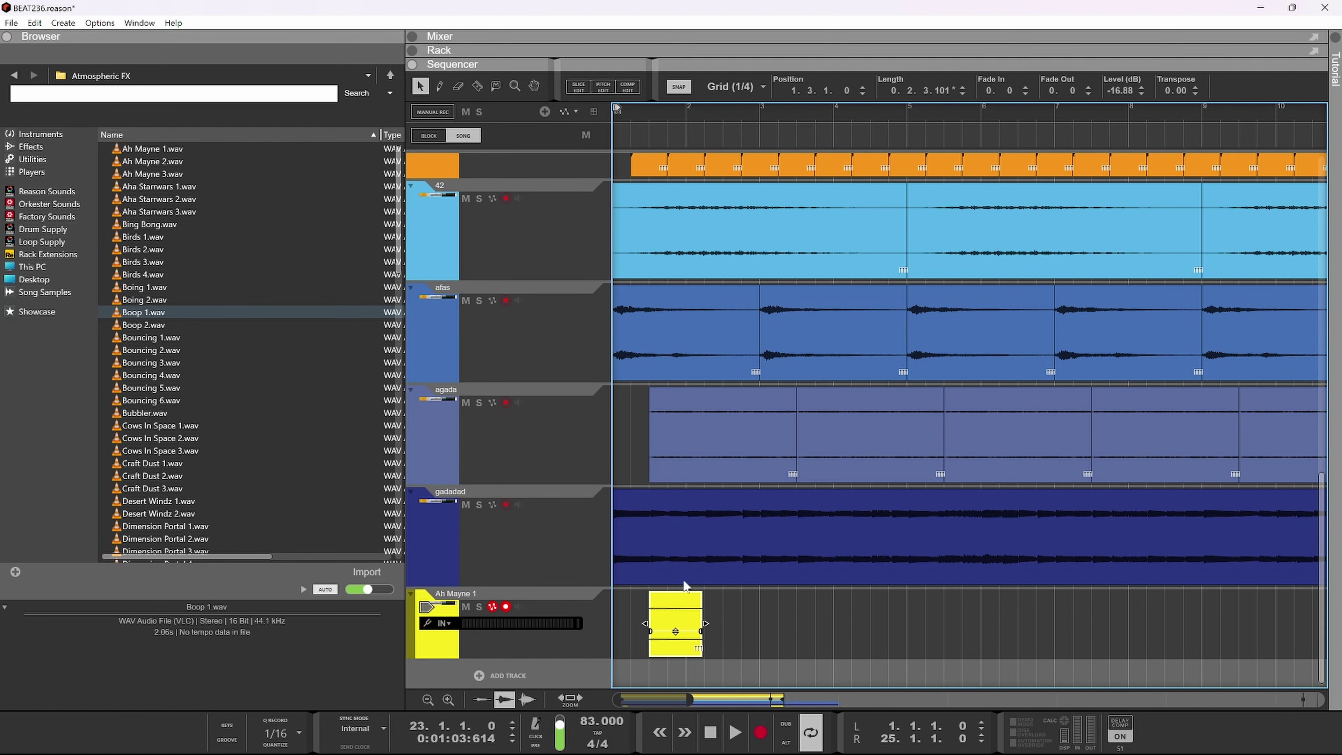
{"action": "key", "text": "space"}
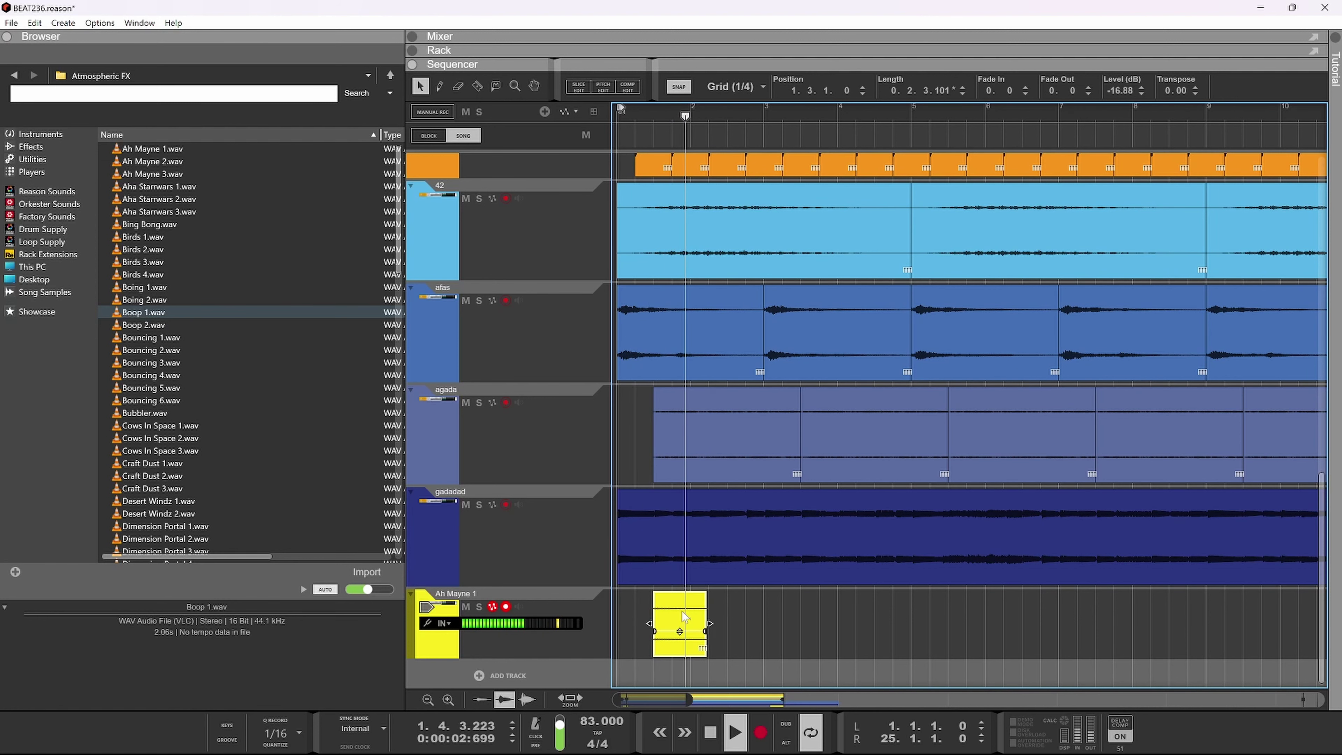
- Add the Boop 2.wav sample to the Ah Mayne 1 track at bar 5
{"action": "scroll", "coordinate": [796, 433], "scroll_direction": "down", "scroll_amount": 6}
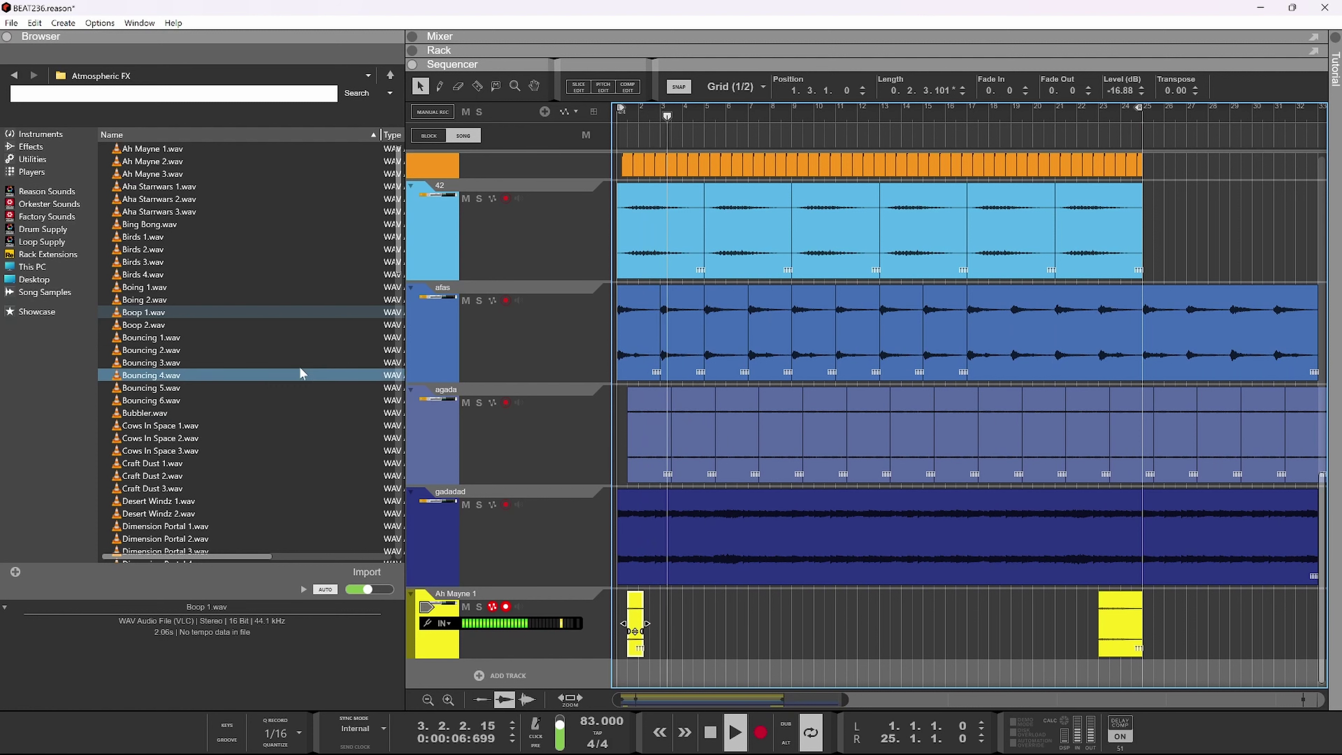
{"action": "left_click", "coordinate": [142, 327]}
{"action": "left_click_drag", "start_coordinate": [142, 327], "coordinate": [705, 626]}
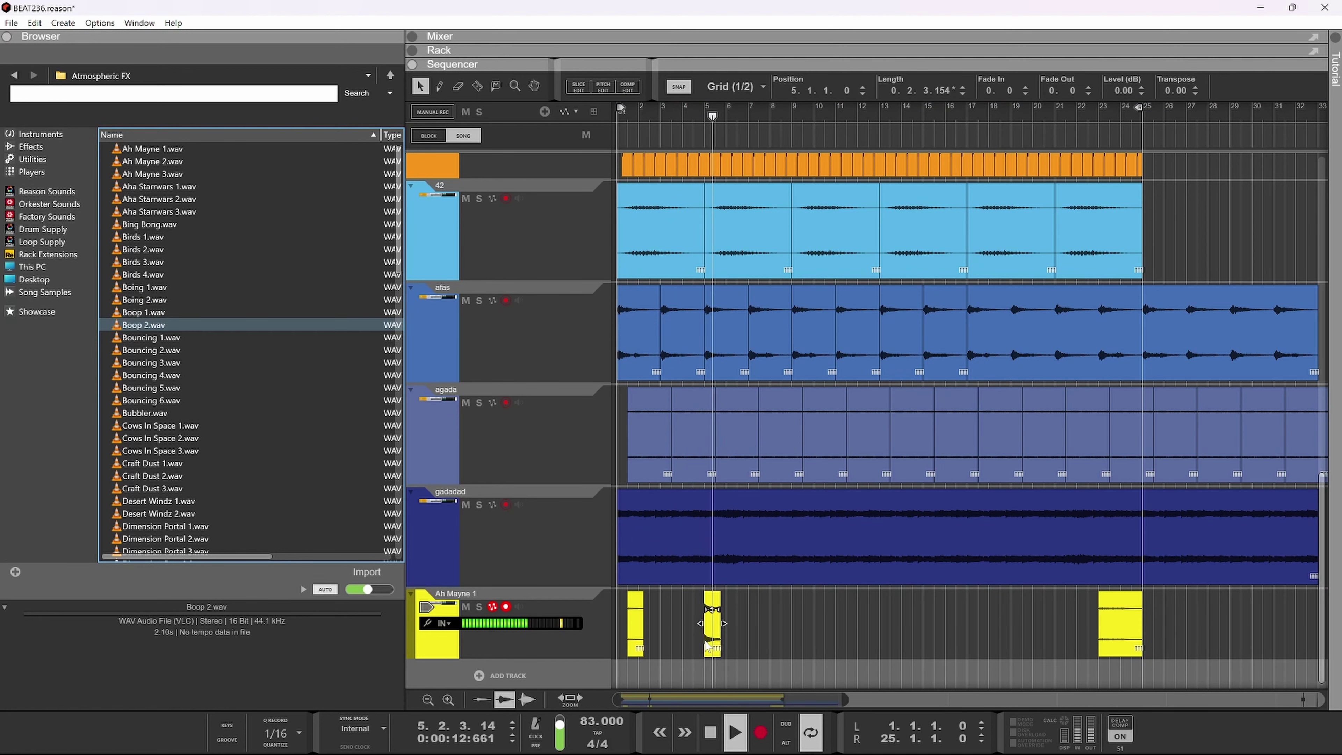
- Stop playback, move the Boop 2 clip to position 4.3.1 and lower its level to -9.03 dB
{"action": "key", "text": "space"}
{"action": "scroll", "coordinate": [708, 644], "scroll_direction": "up", "scroll_amount": 3}
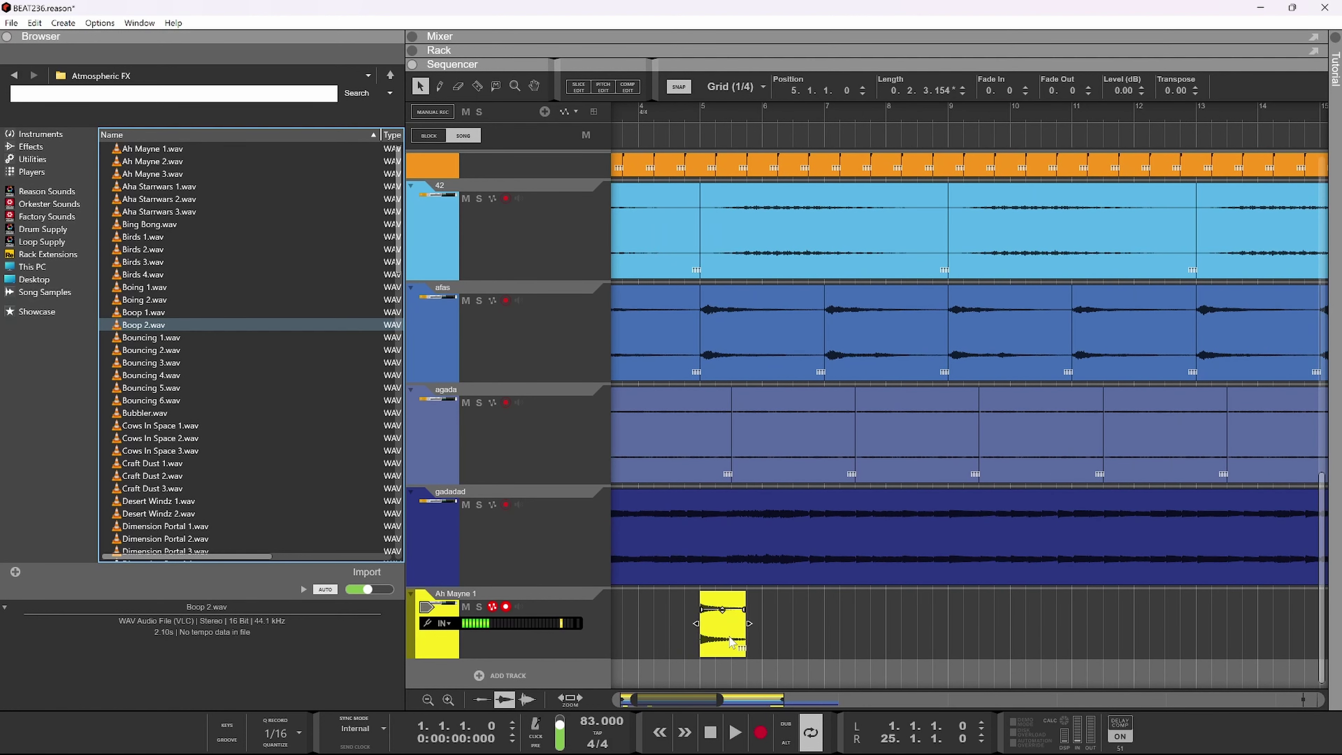
{"action": "left_click_drag", "start_coordinate": [731, 641], "coordinate": [696, 636]}
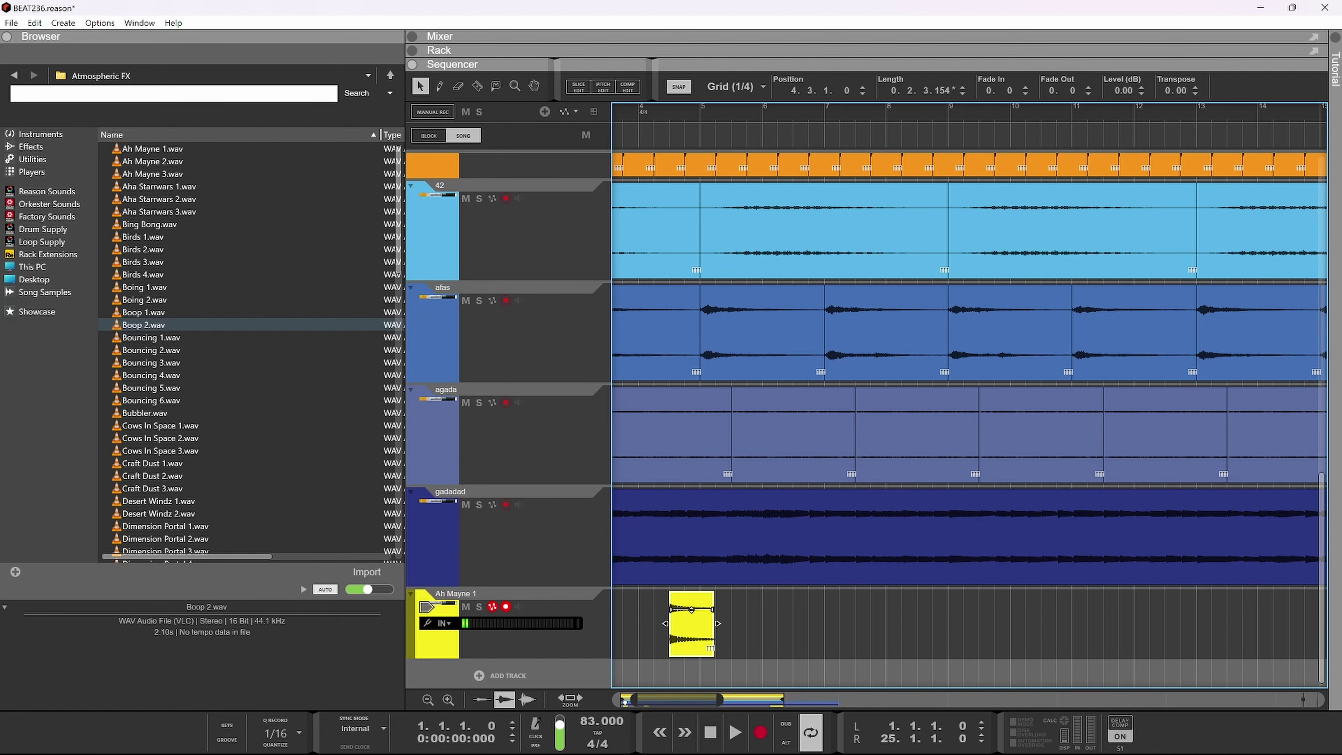
{"action": "left_click", "coordinate": [624, 701]}
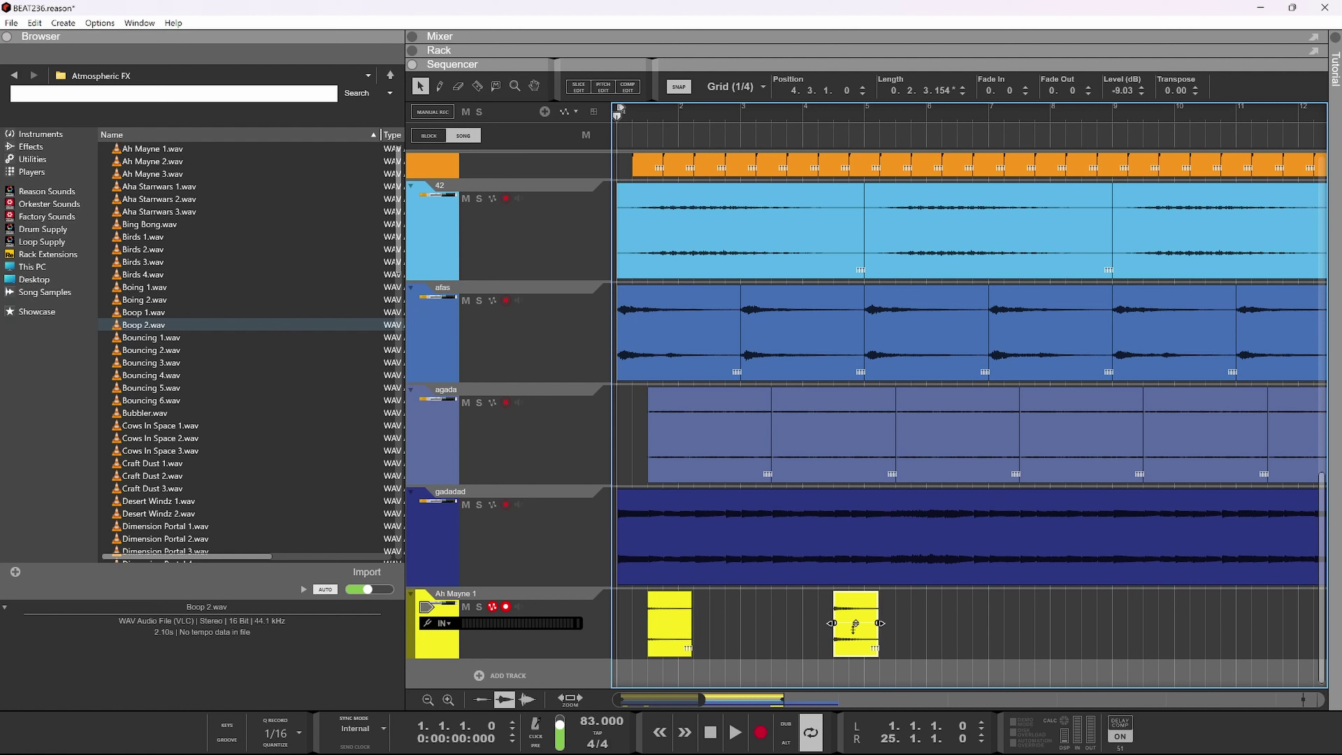
- Play the song from the start to hear the two Boop clips together with all the other tracks
{"action": "key", "text": "space"}
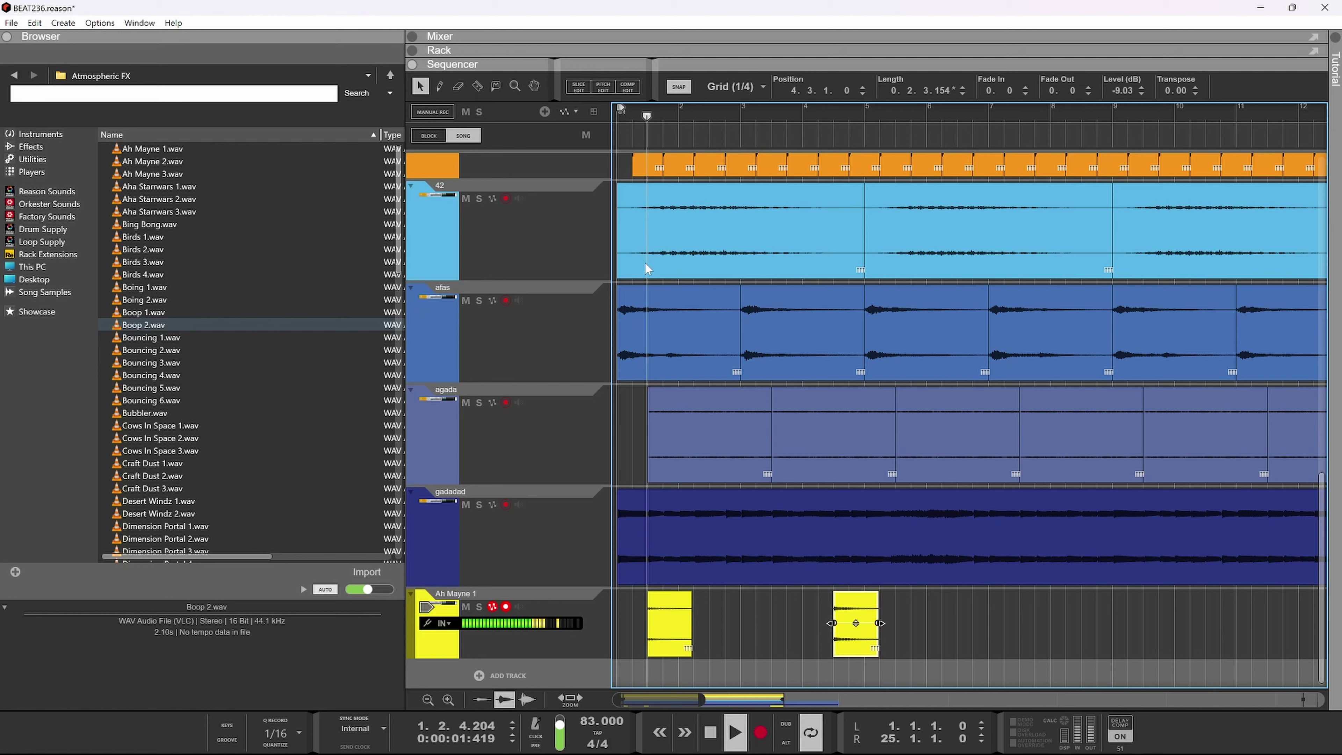
{"action": "scroll", "coordinate": [740, 450], "scroll_direction": "down", "scroll_amount": 3}
{"action": "scroll", "coordinate": [751, 468], "scroll_direction": "down", "scroll_amount": 5}
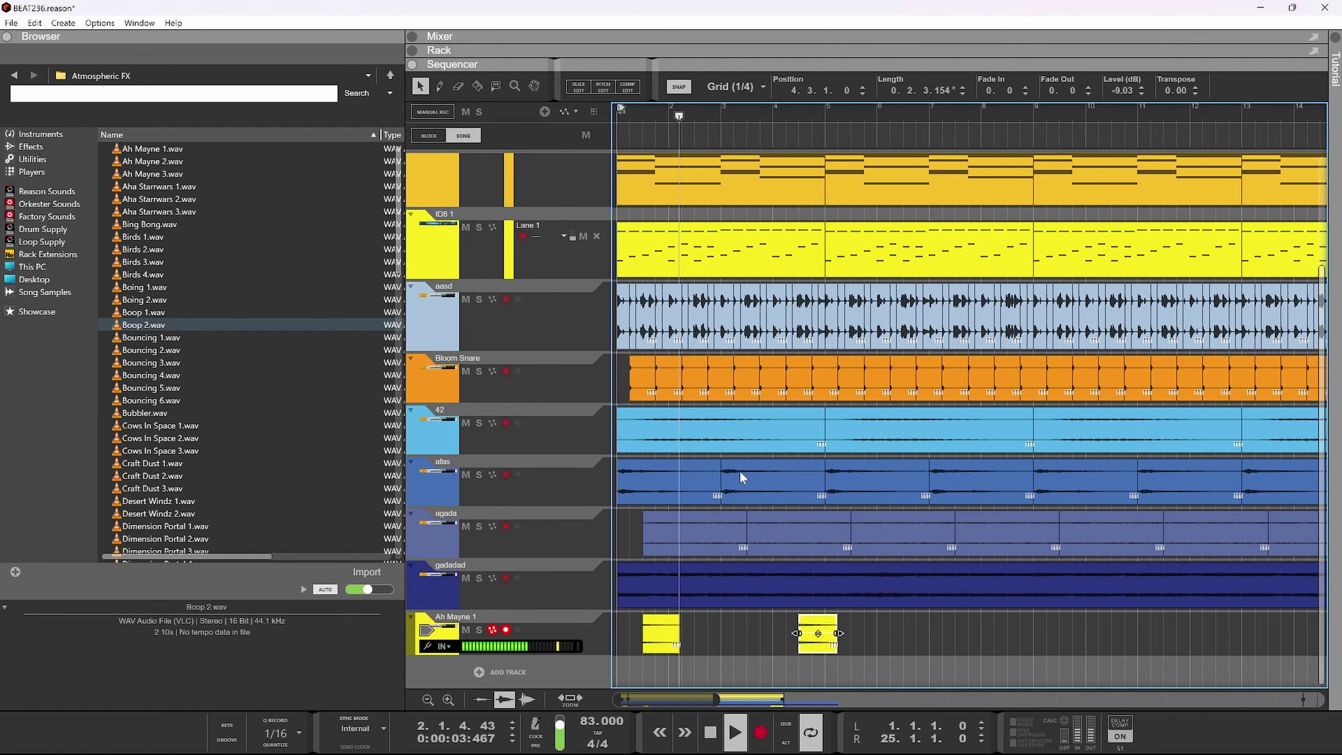
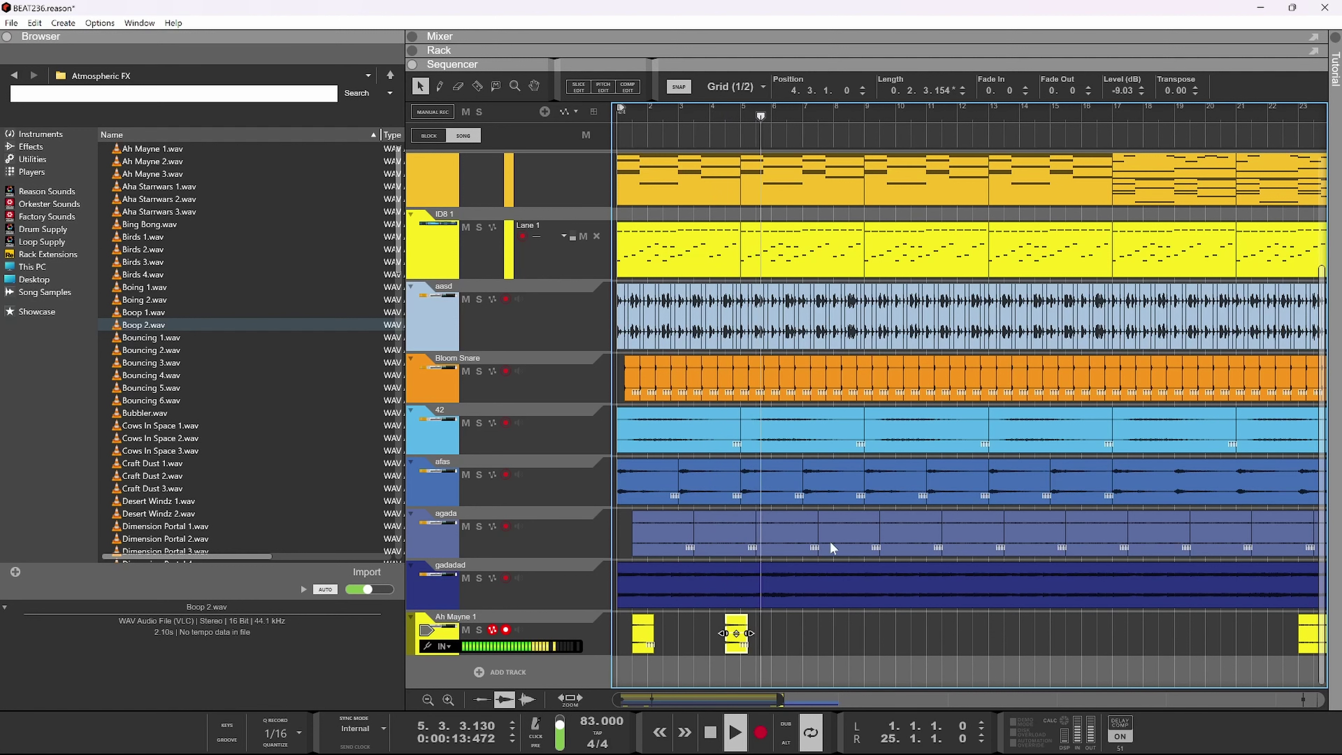
{"action": "scroll", "coordinate": [830, 541], "scroll_direction": "down", "scroll_amount": 2, "text": "ctrl"}
{"action": "scroll", "coordinate": [820, 544], "scroll_direction": "down", "scroll_amount": 3, "text": "ctrl+shift"}
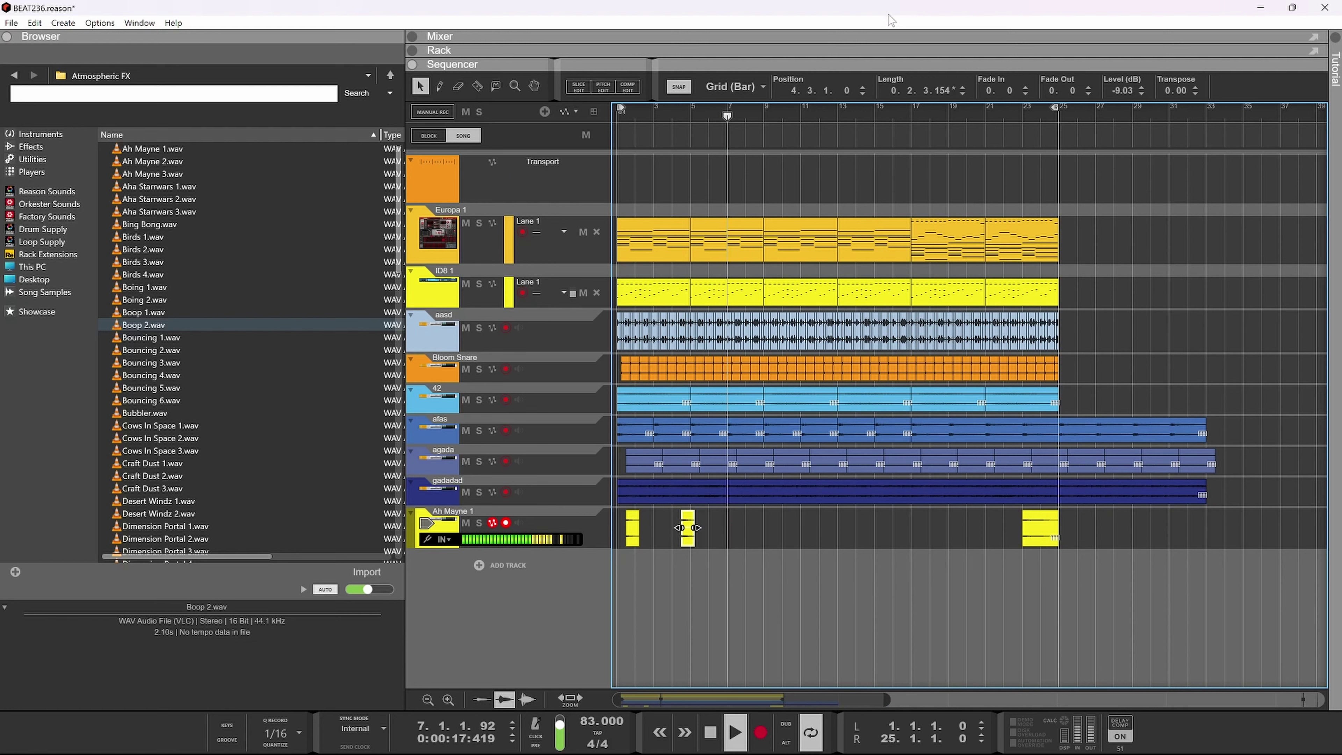
- Expand the Ah Mayne 1 audio track device in the rack and show its insert effects area
{"action": "left_click", "coordinate": [881, 33]}
{"action": "mouse_move", "coordinate": [1059, 553]}
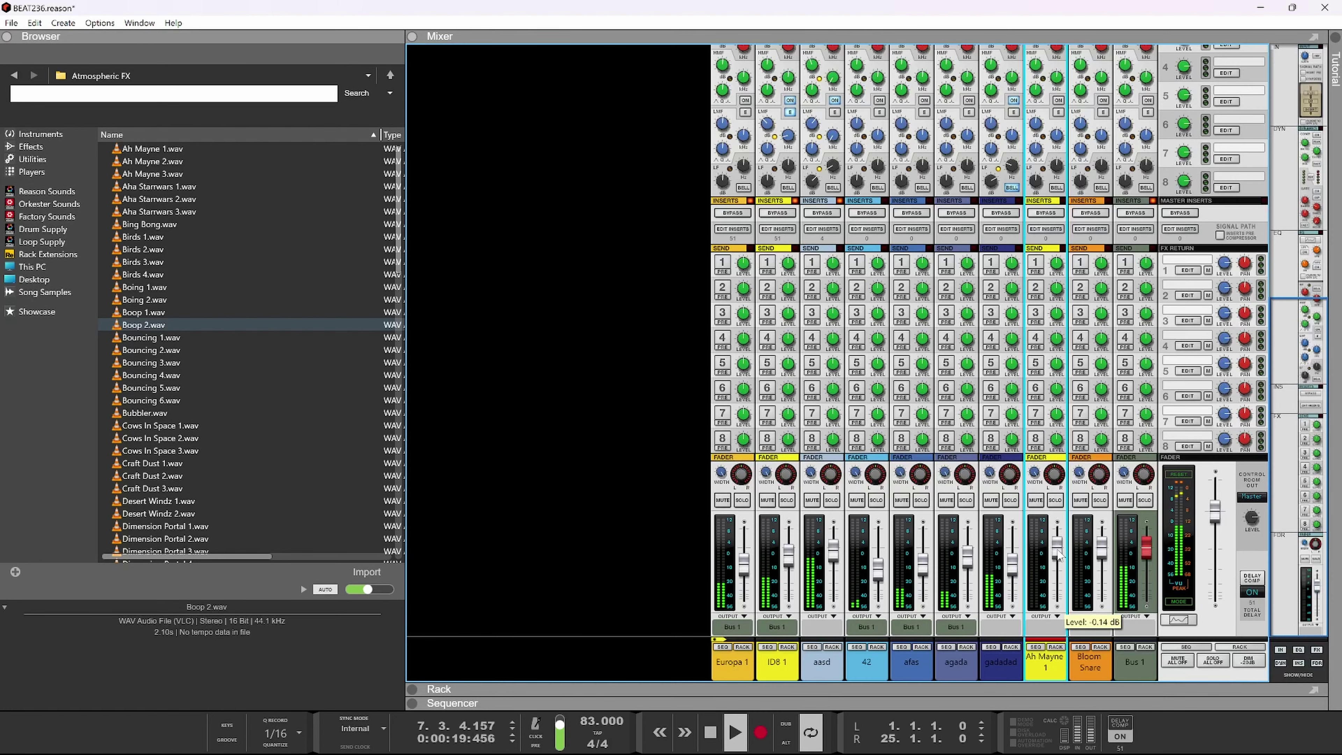
{"action": "left_click", "coordinate": [766, 690]}
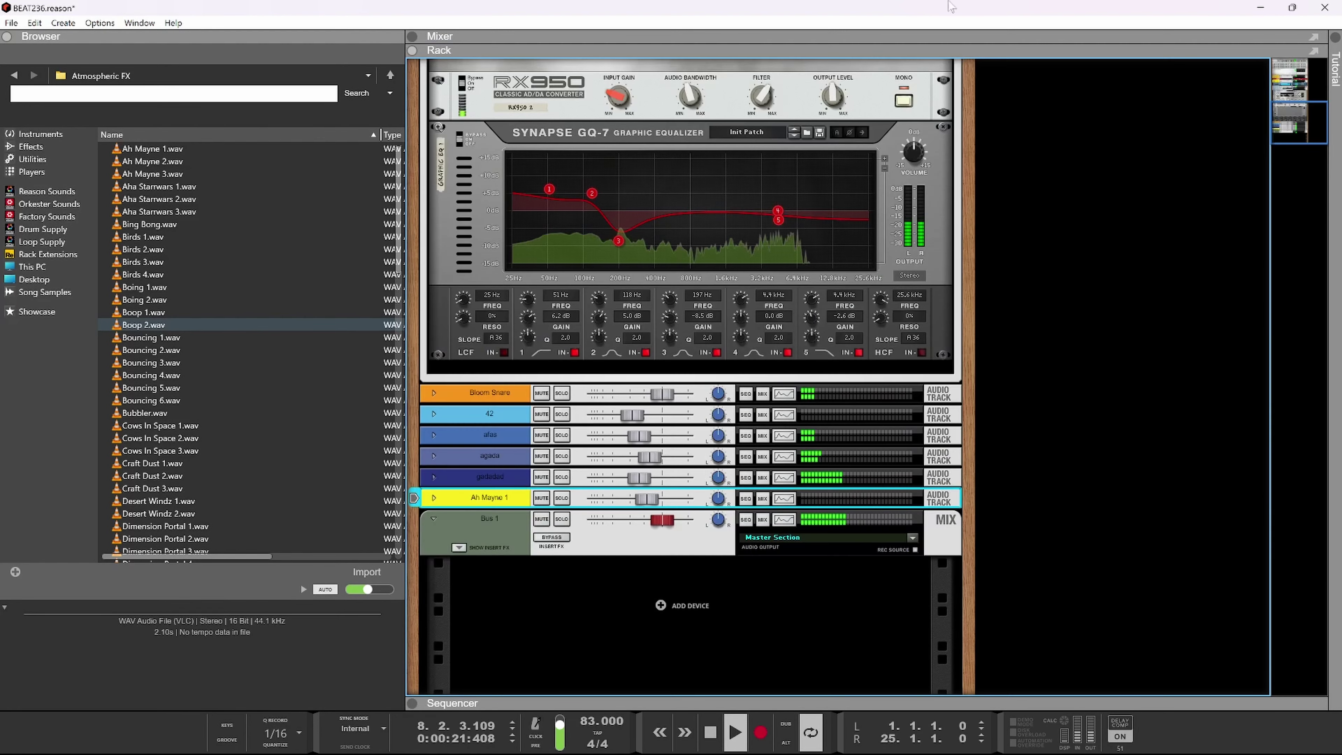
{"action": "left_click", "coordinate": [434, 497]}
{"action": "left_click", "coordinate": [459, 500]}
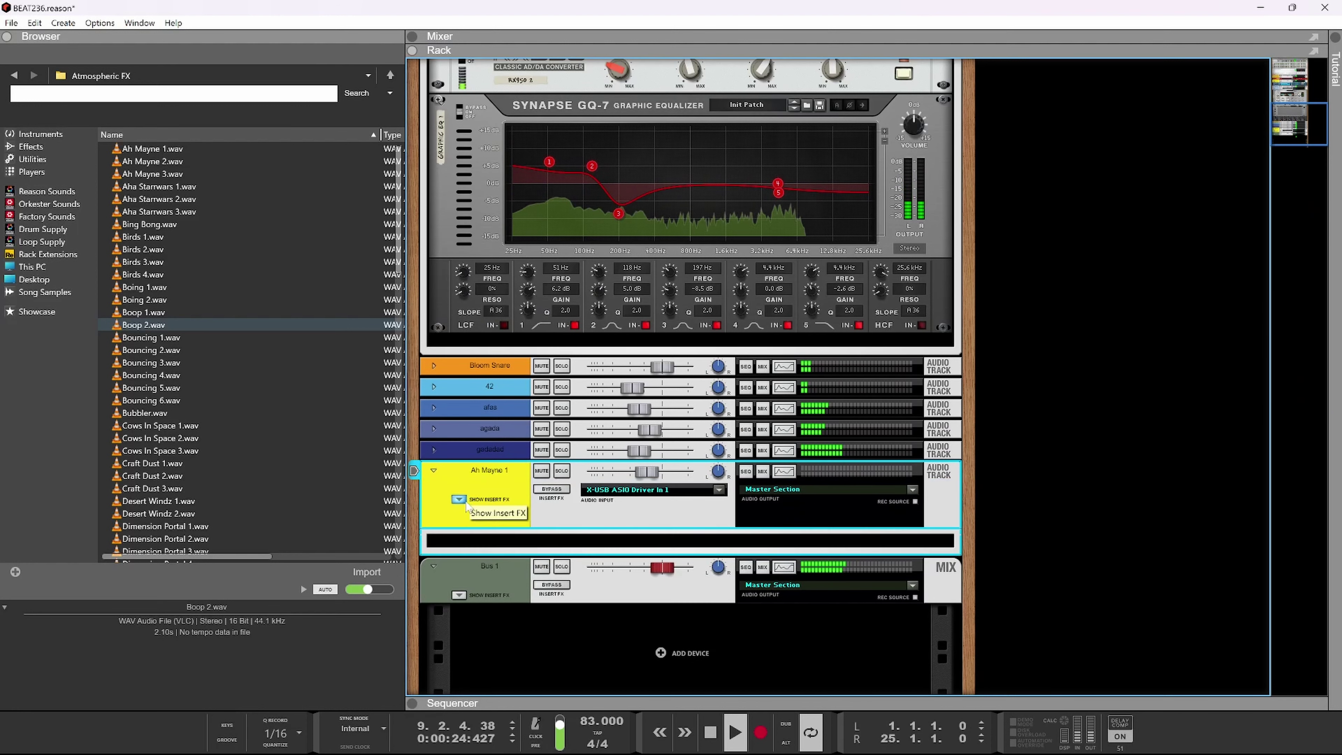
- Add The Echo as an insert effect on Ah Mayne 1 with a dry/wet balance of 20%
{"action": "right_click", "coordinate": [529, 538]}
{"action": "mouse_move", "coordinate": [618, 249]}
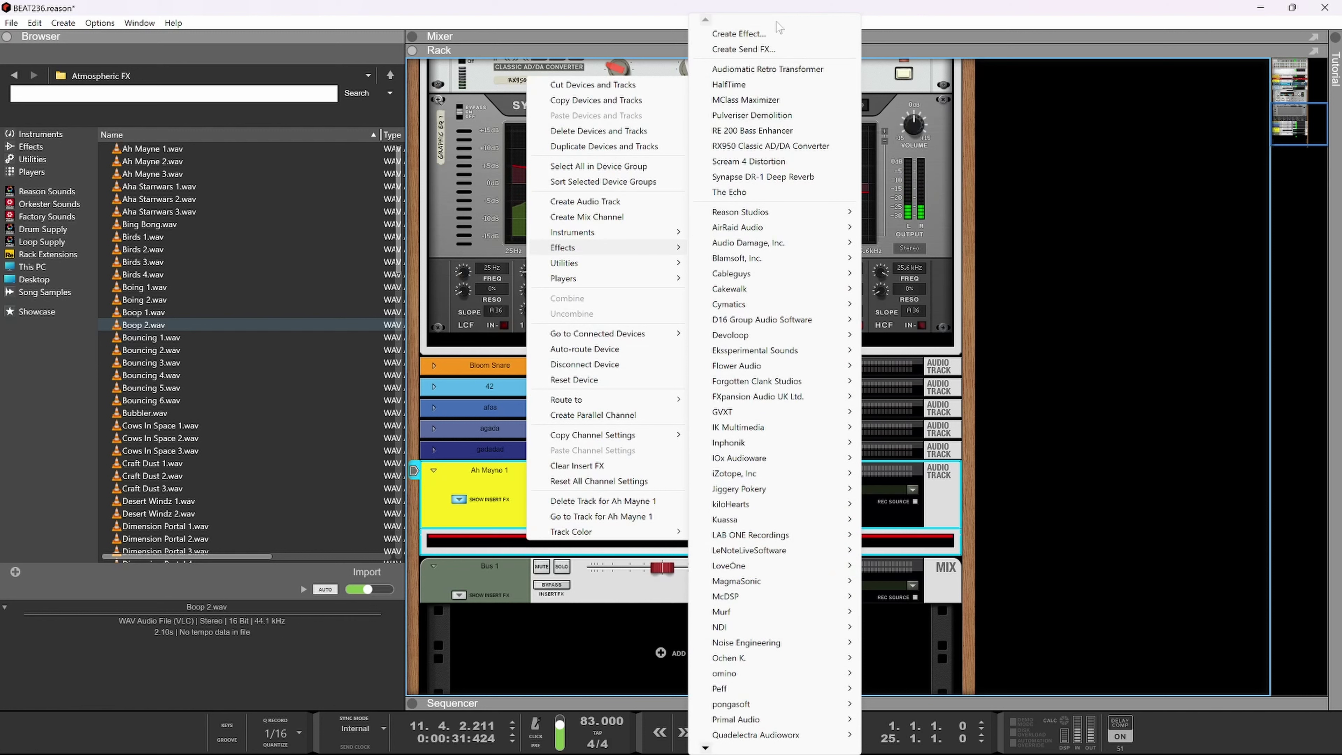
{"action": "left_click", "coordinate": [737, 192]}
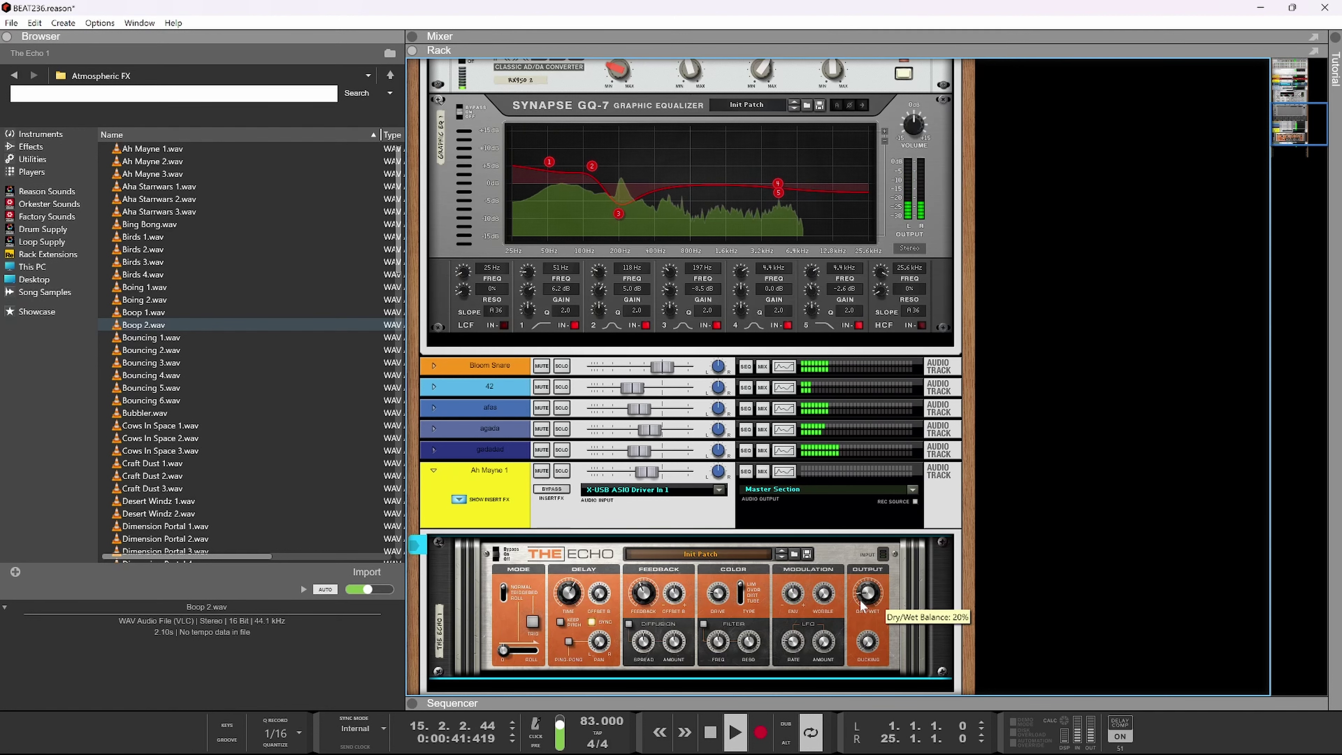
- Add a Synapse DR-1 Deep Reverb after The Echo in the Ah Mayne 1 insert effects
{"action": "scroll", "coordinate": [558, 455], "scroll_direction": "down", "scroll_amount": 3}
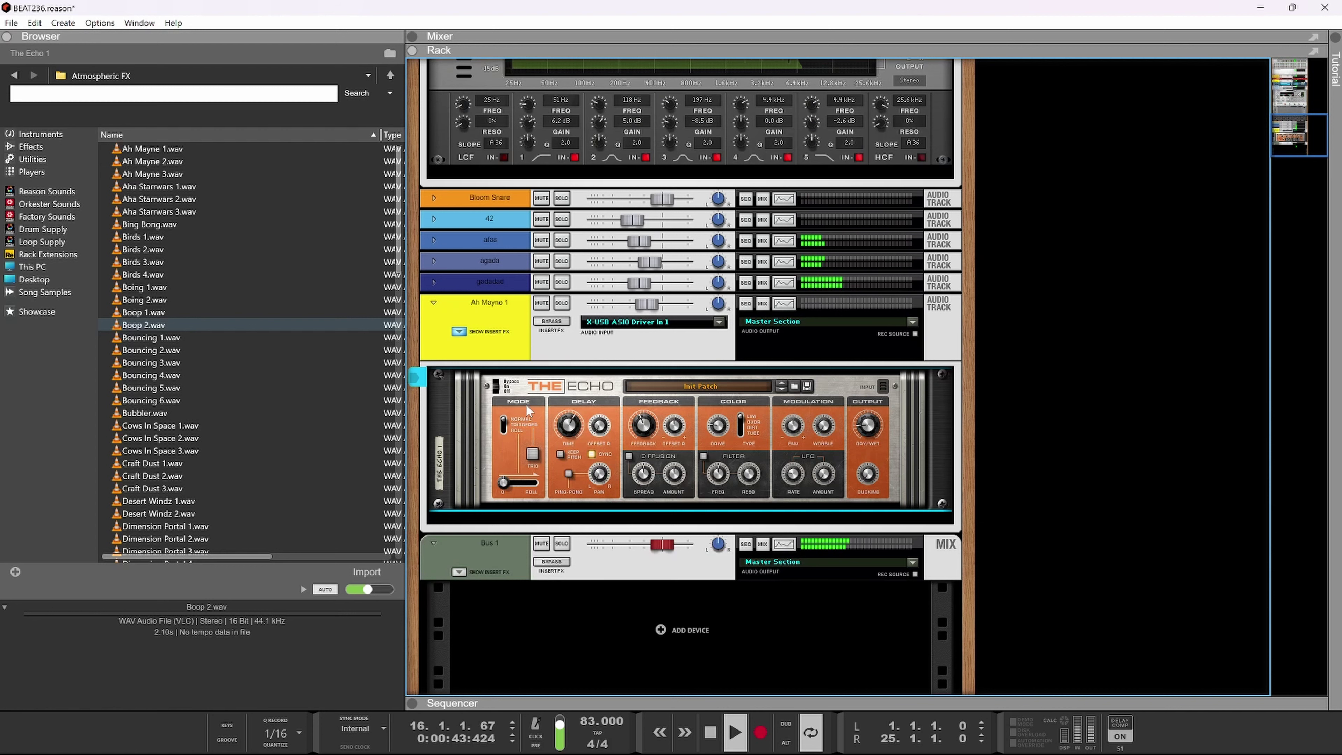
{"action": "right_click", "coordinate": [527, 410]}
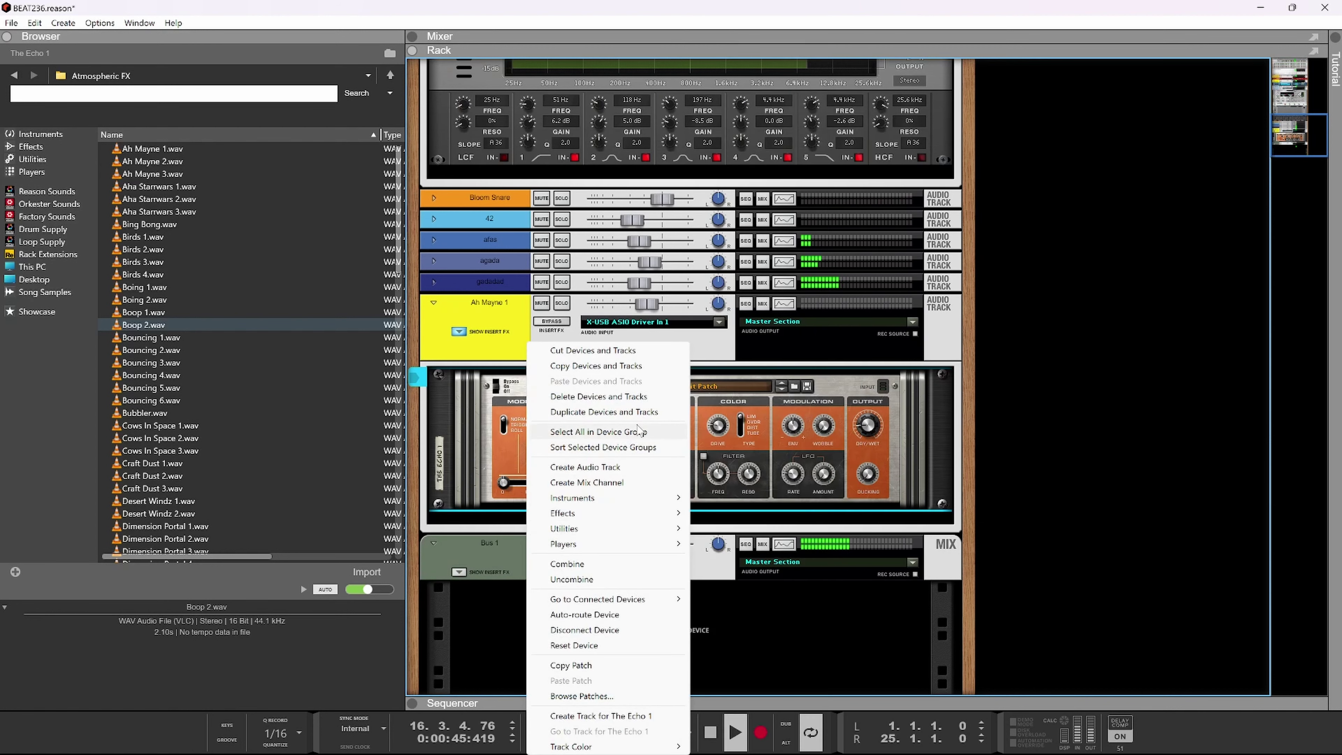
{"action": "mouse_move", "coordinate": [643, 517]}
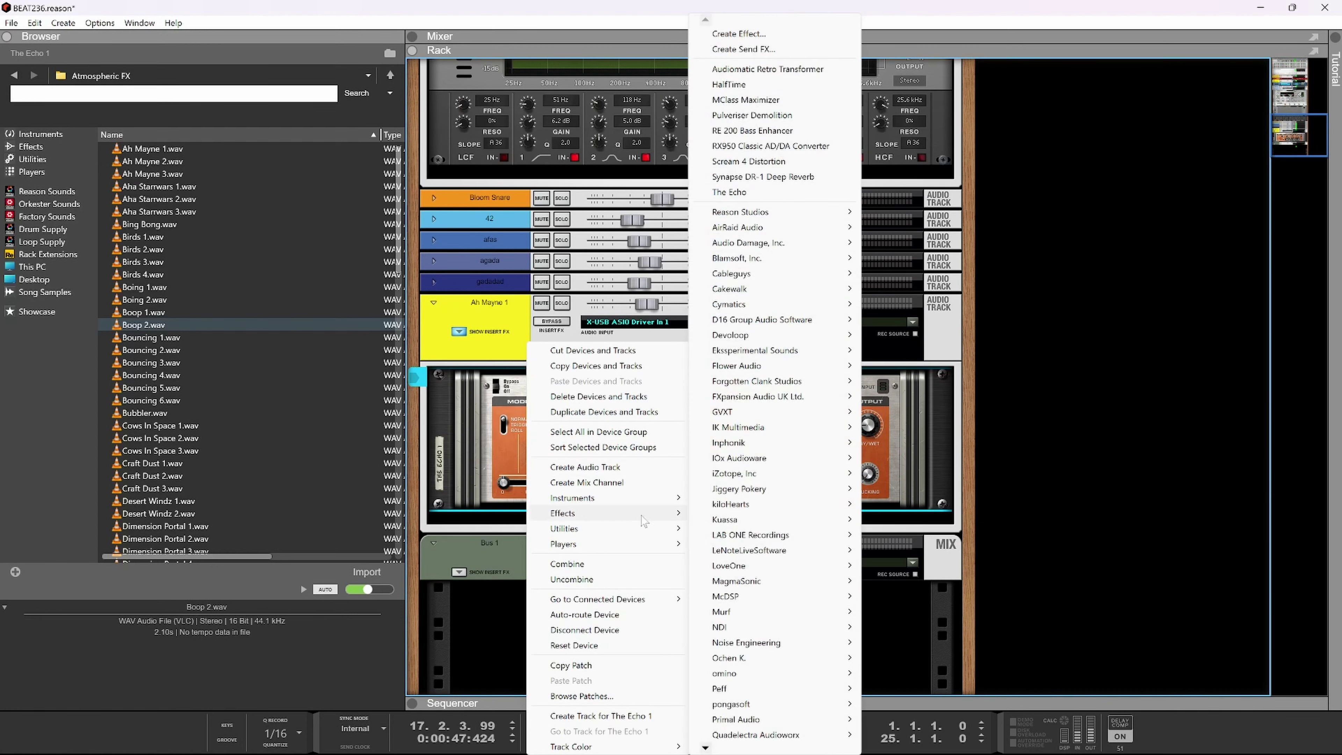
{"action": "mouse_move", "coordinate": [834, 400]}
{"action": "mouse_move", "coordinate": [786, 748]}
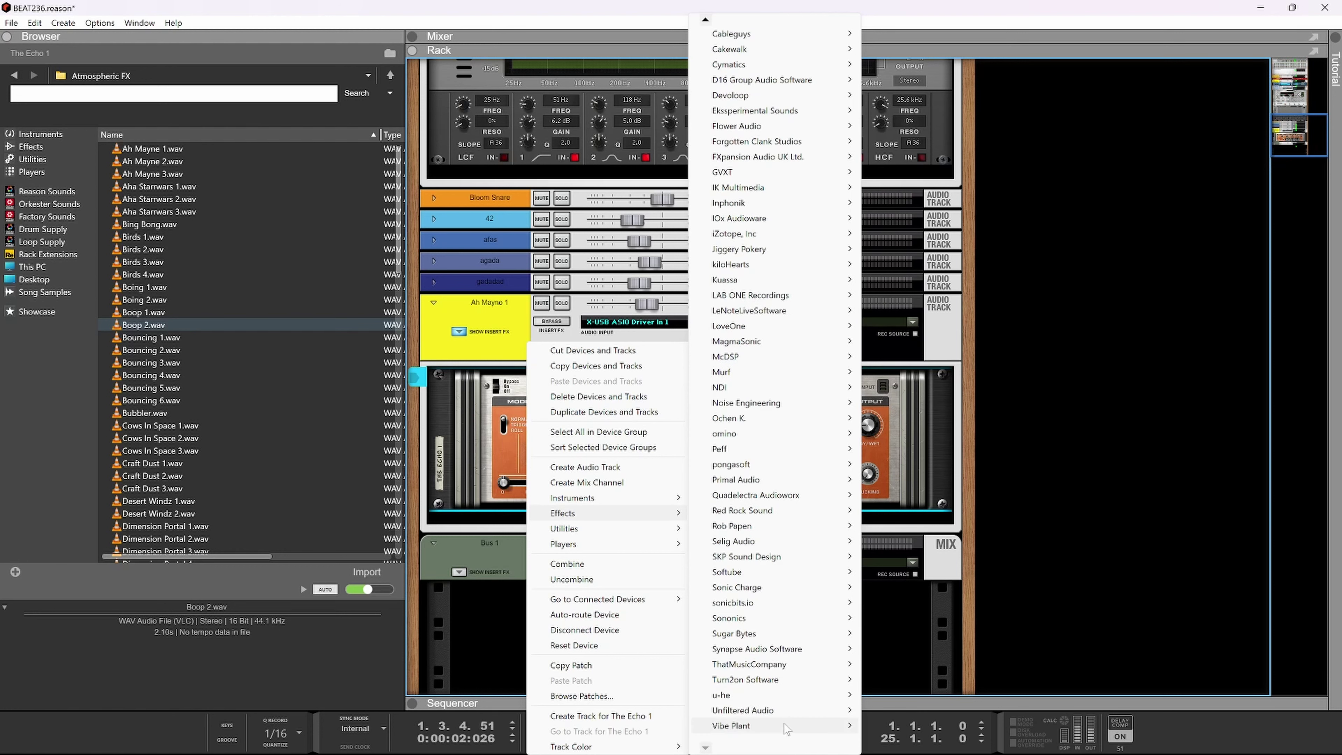
{"action": "mouse_move", "coordinate": [779, 650]}
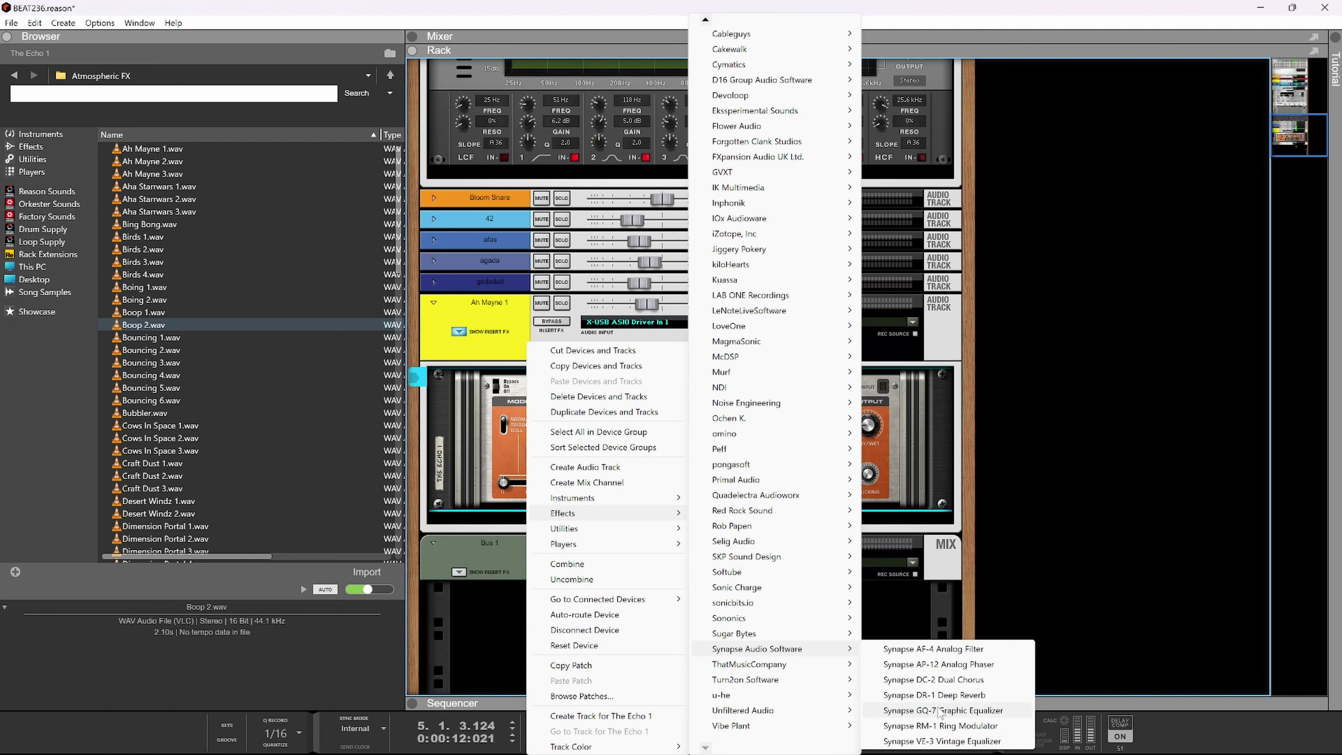
{"action": "left_click", "coordinate": [934, 695]}
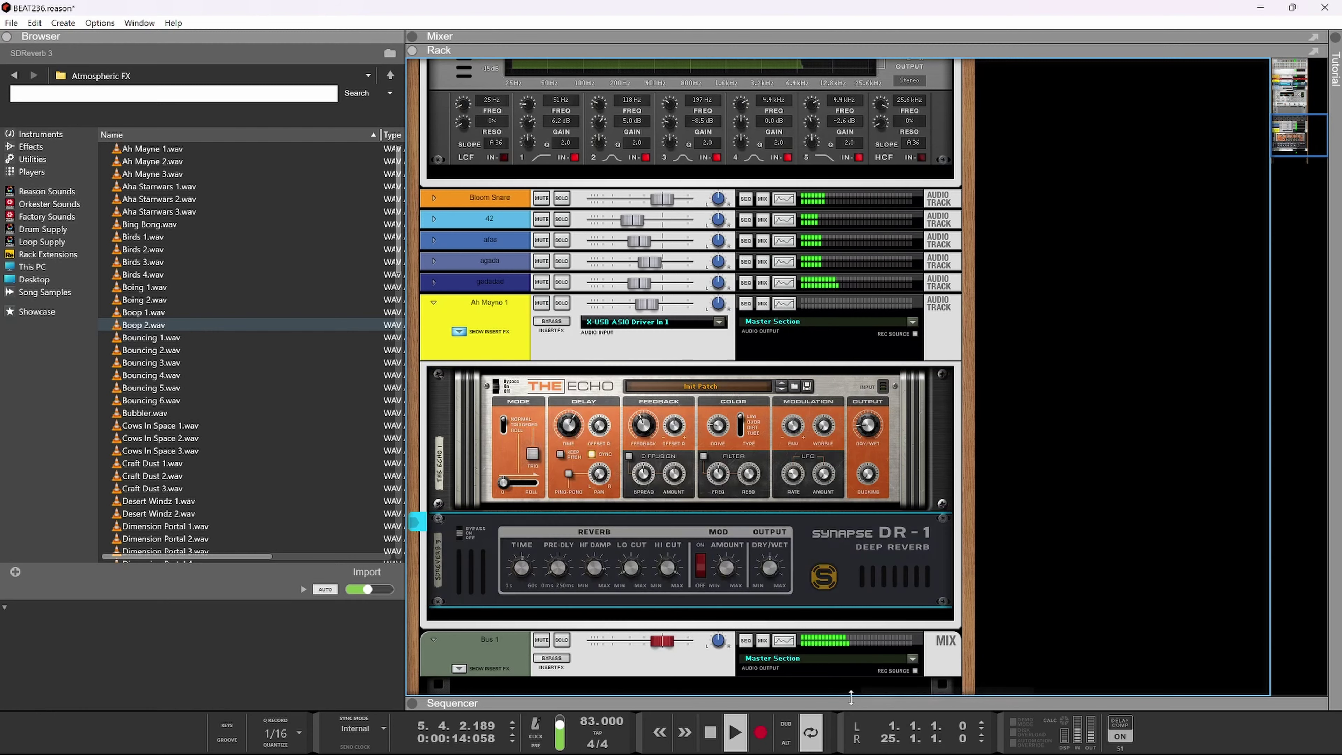
- Return to the sequencer, restart the song from the beginning and solo the Ah Mayne 1 track
{"action": "key", "text": "F6"}
{"action": "key", "text": "Home"}
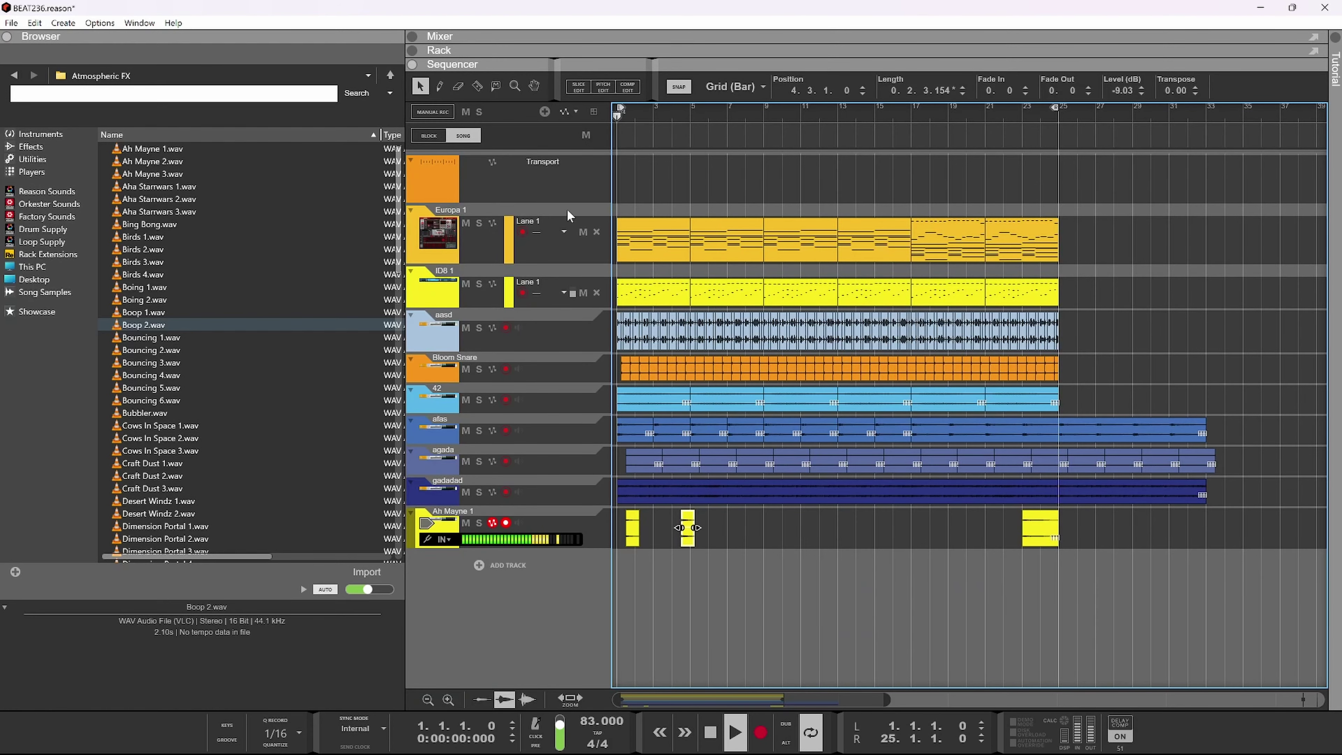
{"action": "left_click", "coordinate": [480, 523]}
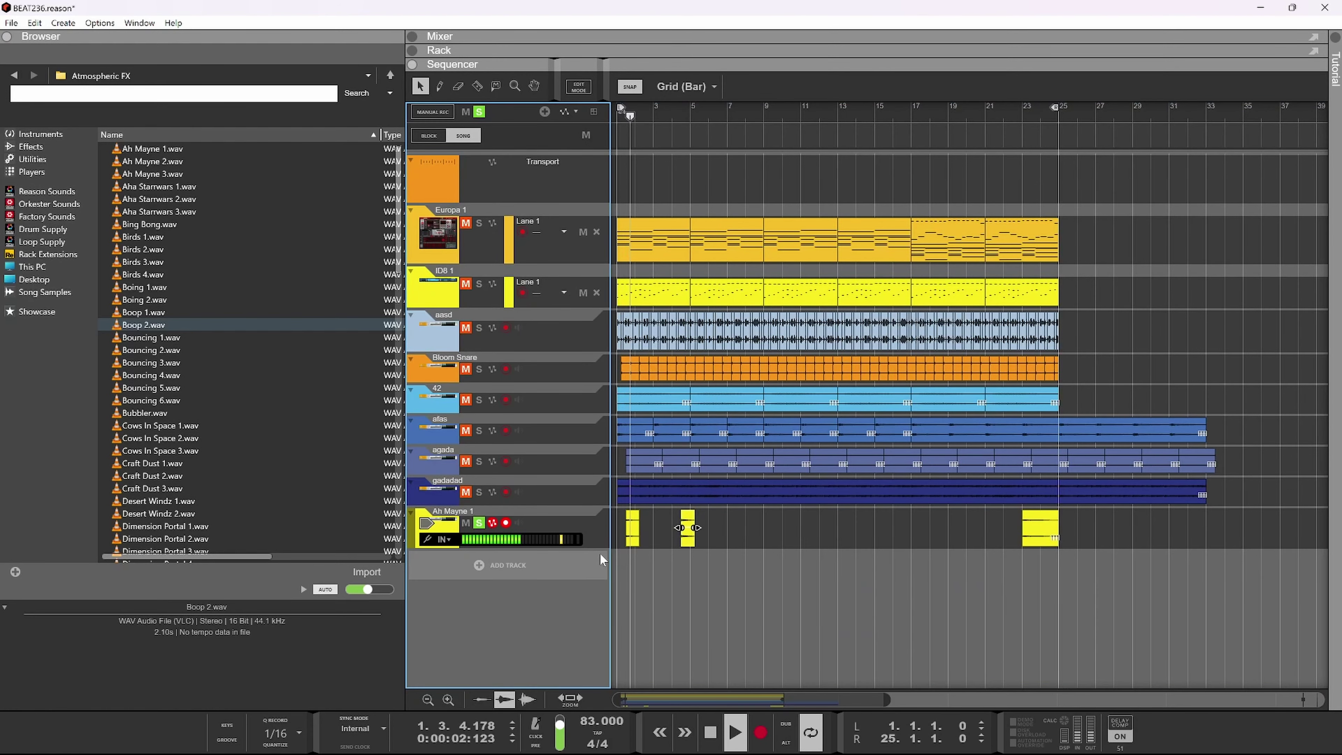
- Replay the soloed track from the start and raise the level of the Boop 1 clip at 1.3.1
{"action": "left_click", "coordinate": [627, 112]}
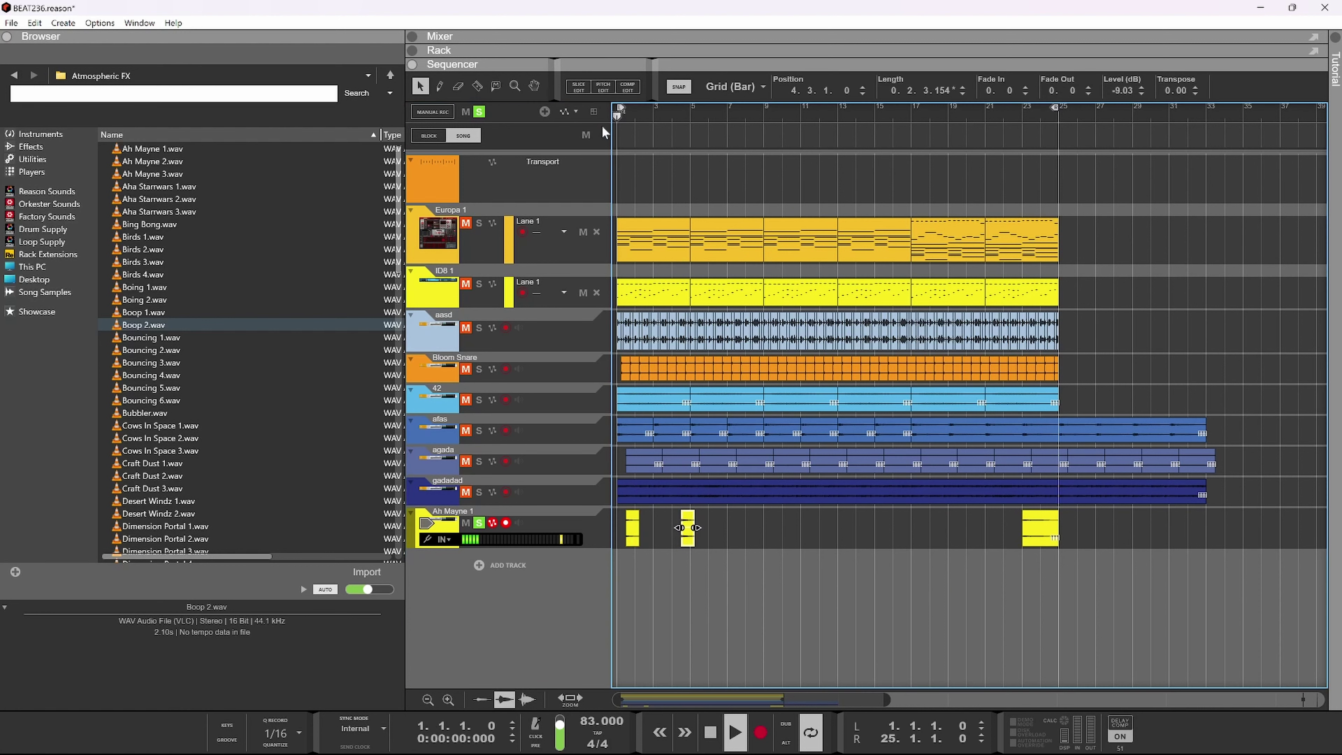
{"action": "left_click", "coordinate": [631, 535]}
{"action": "left_click_drag", "start_coordinate": [1133, 73], "coordinate": [1128, 66]}
{"action": "left_click", "coordinate": [687, 529]}
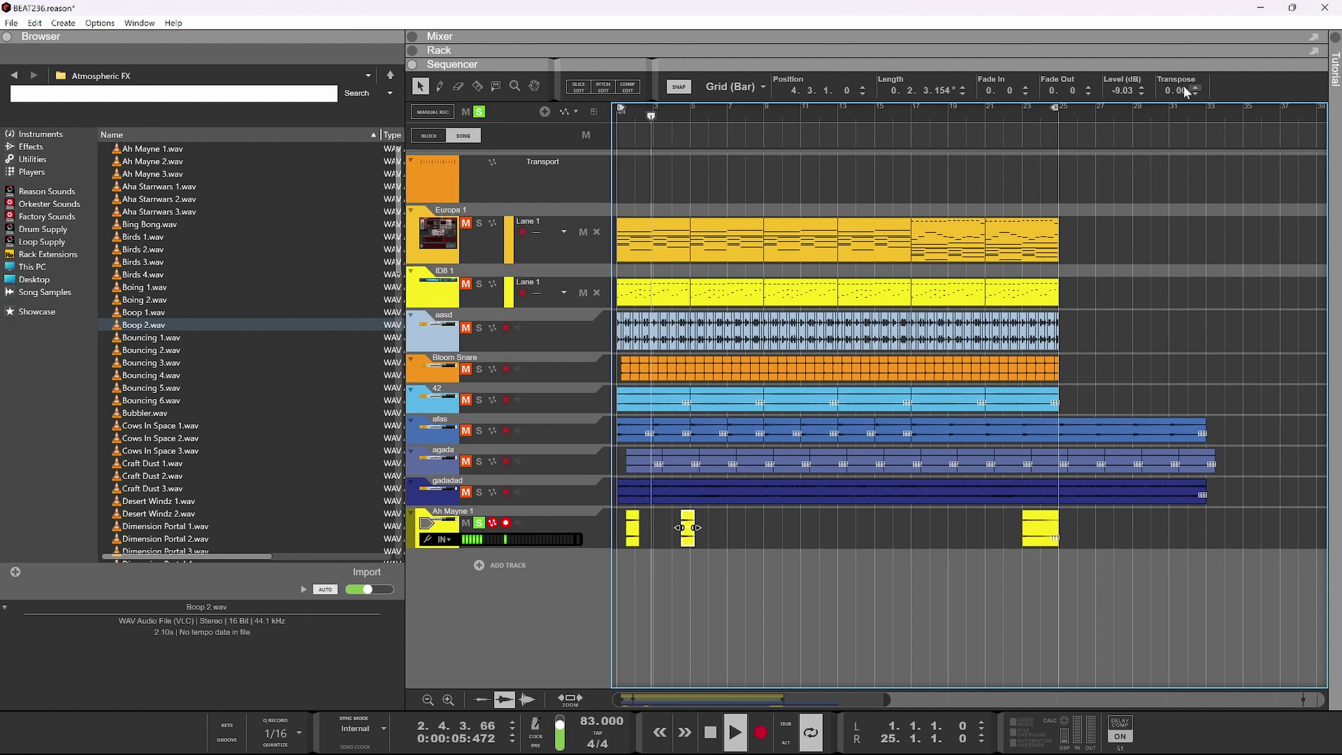
{"action": "left_click", "coordinate": [1098, 523]}
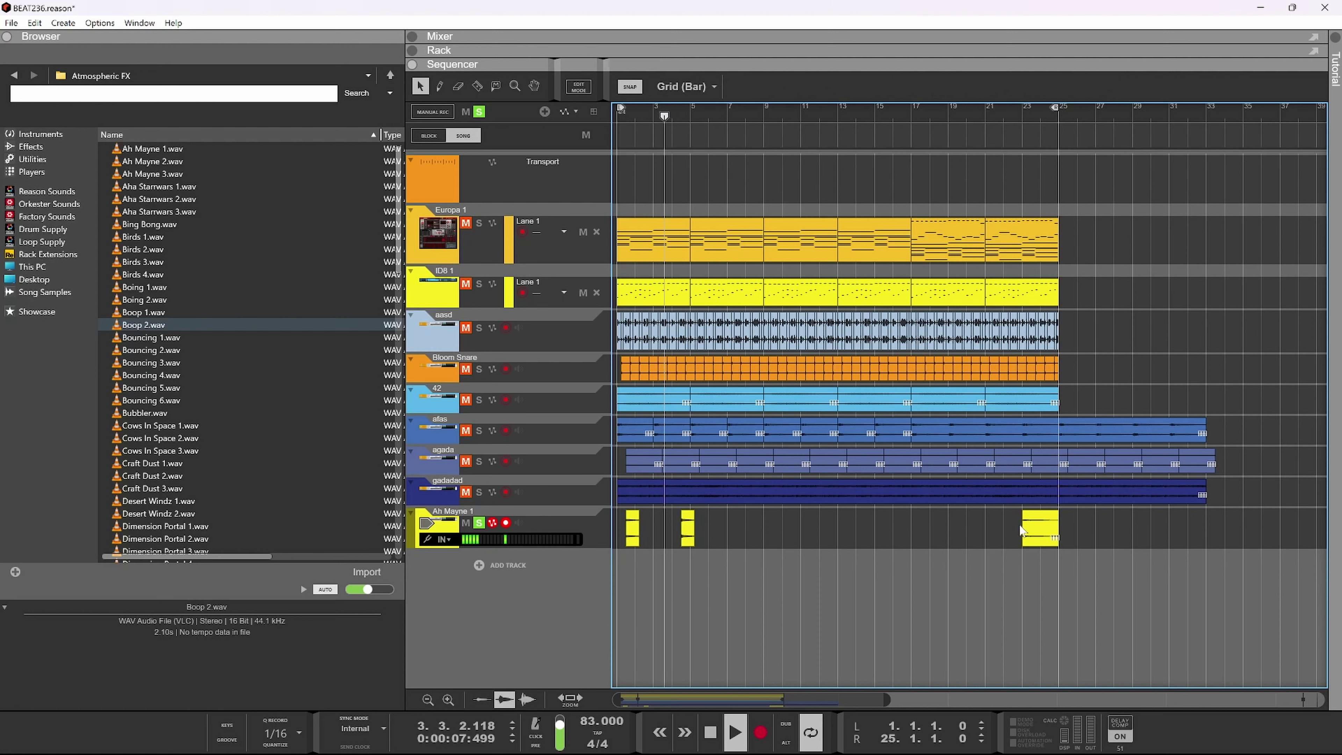
- Raise the level of the Ah Mayne 1 clip at bar 23 to -8.34 dB
{"action": "left_click", "coordinate": [1040, 527]}
{"action": "left_click_drag", "start_coordinate": [1123, 95], "coordinate": [1130, 54]}
- Replay the soloed track from the start and set all three Ah Mayne 1 clips to a level of -5.78 dB
{"action": "left_click", "coordinate": [635, 120]}
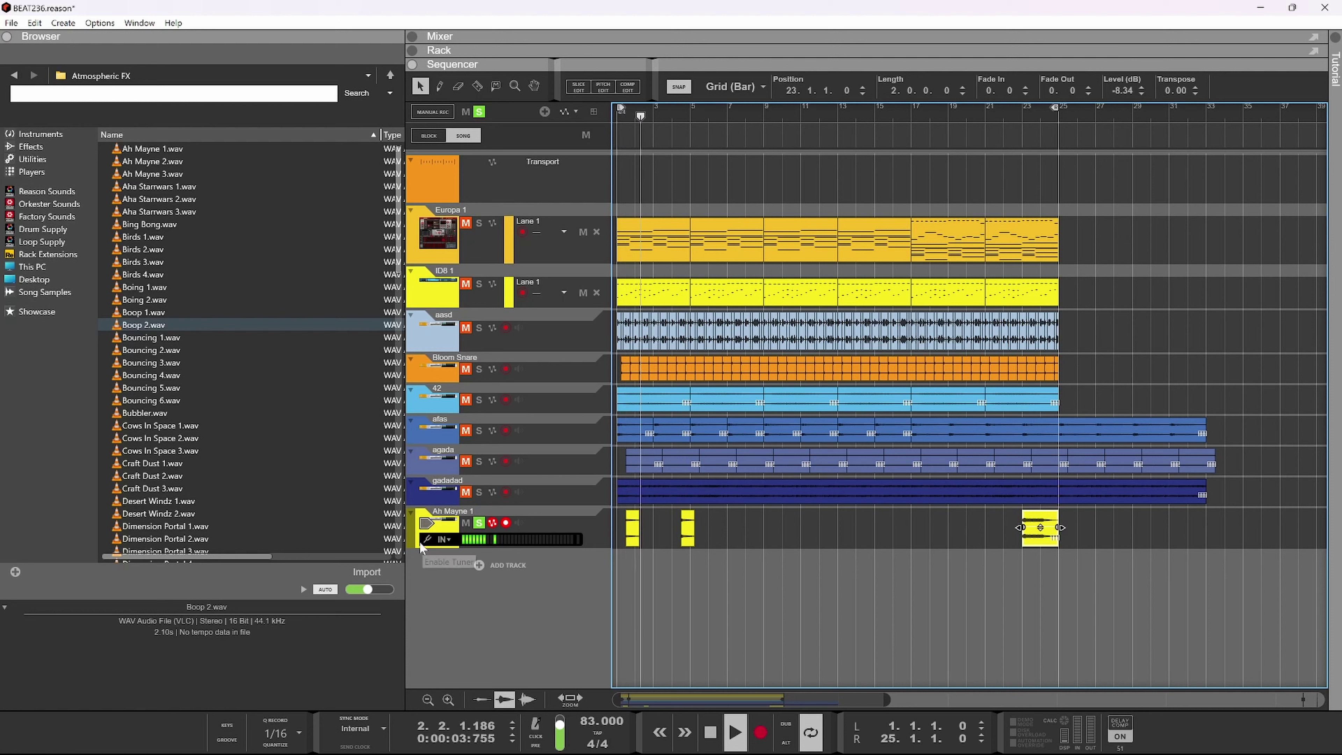
{"action": "left_click", "coordinate": [618, 126]}
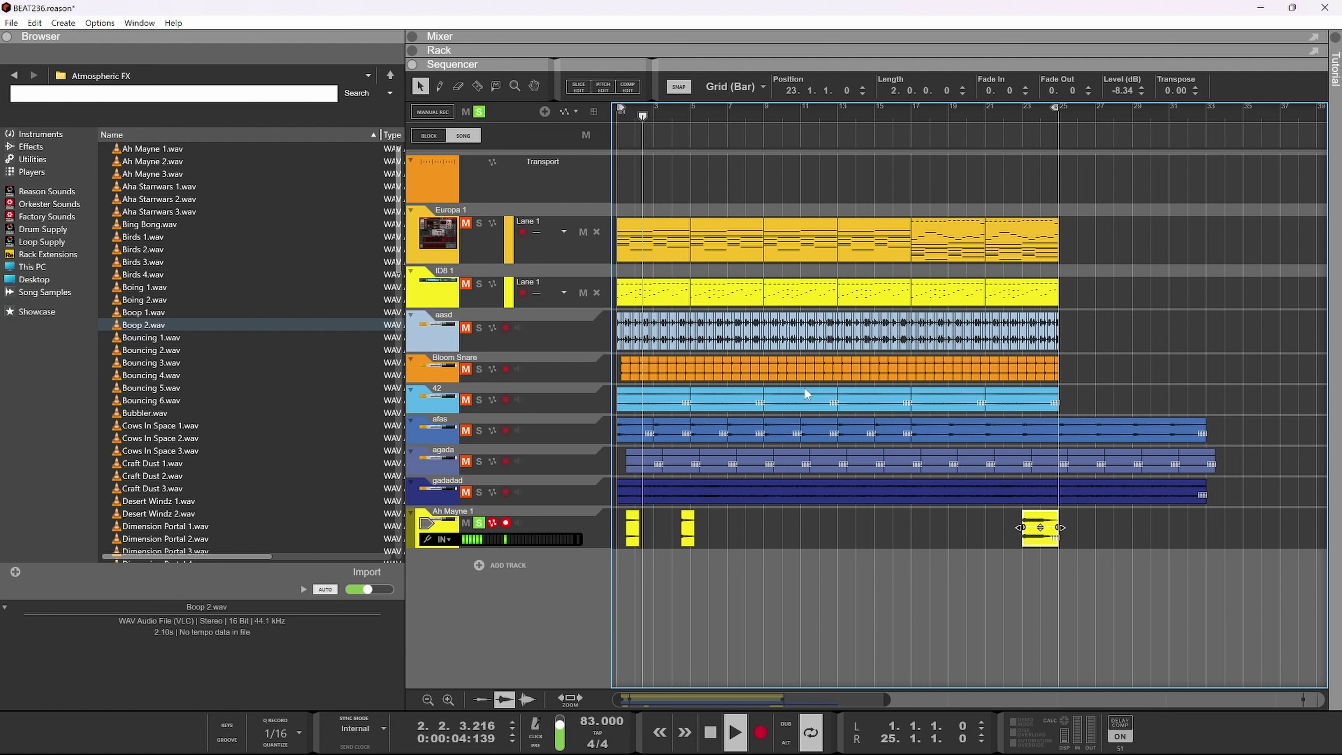
{"action": "left_click_drag", "start_coordinate": [1068, 510], "coordinate": [618, 544]}
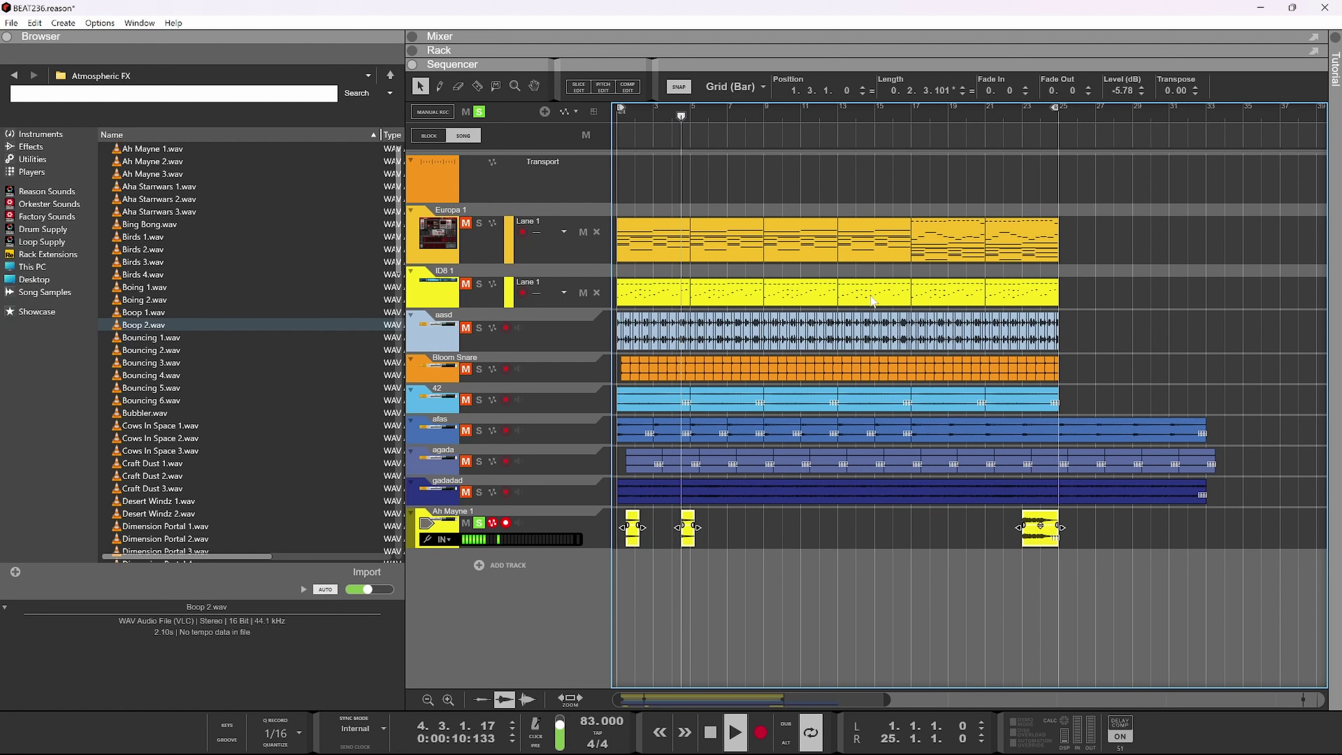
{"action": "left_click", "coordinate": [746, 537]}
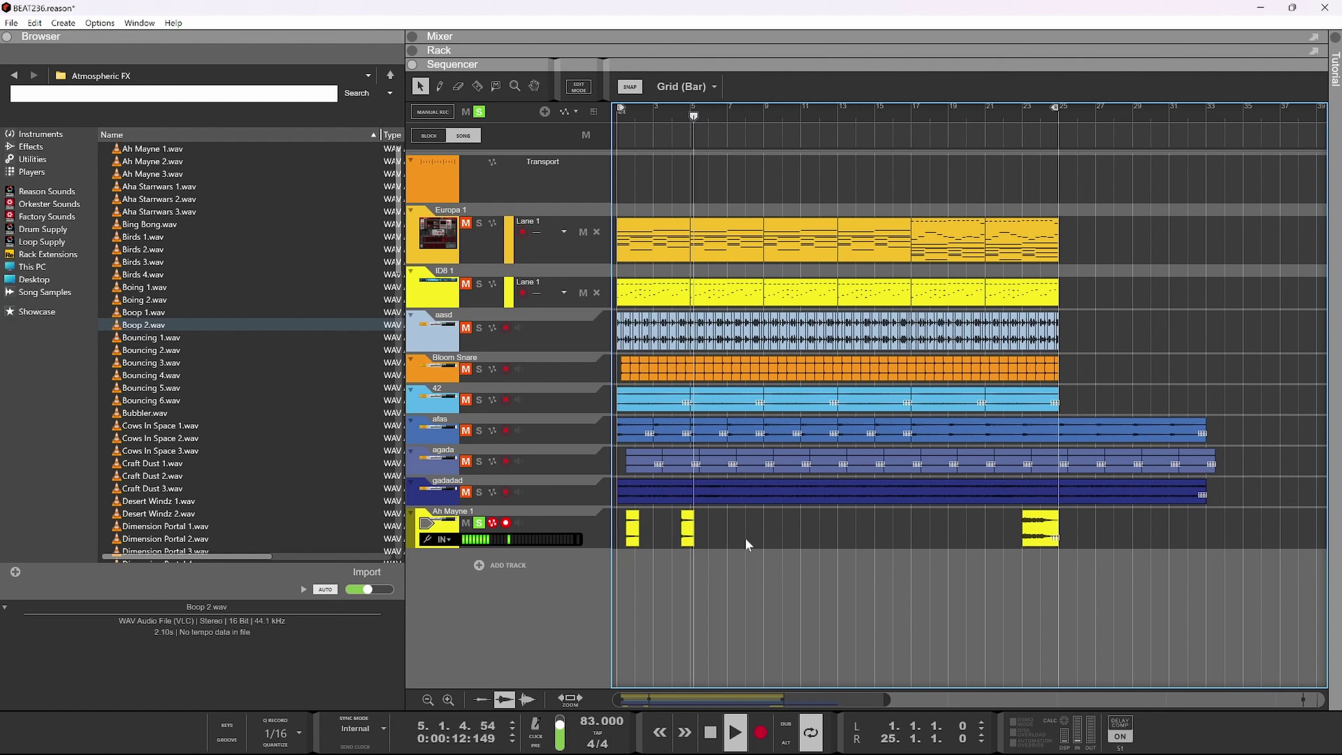
{"action": "key", "text": "space"}
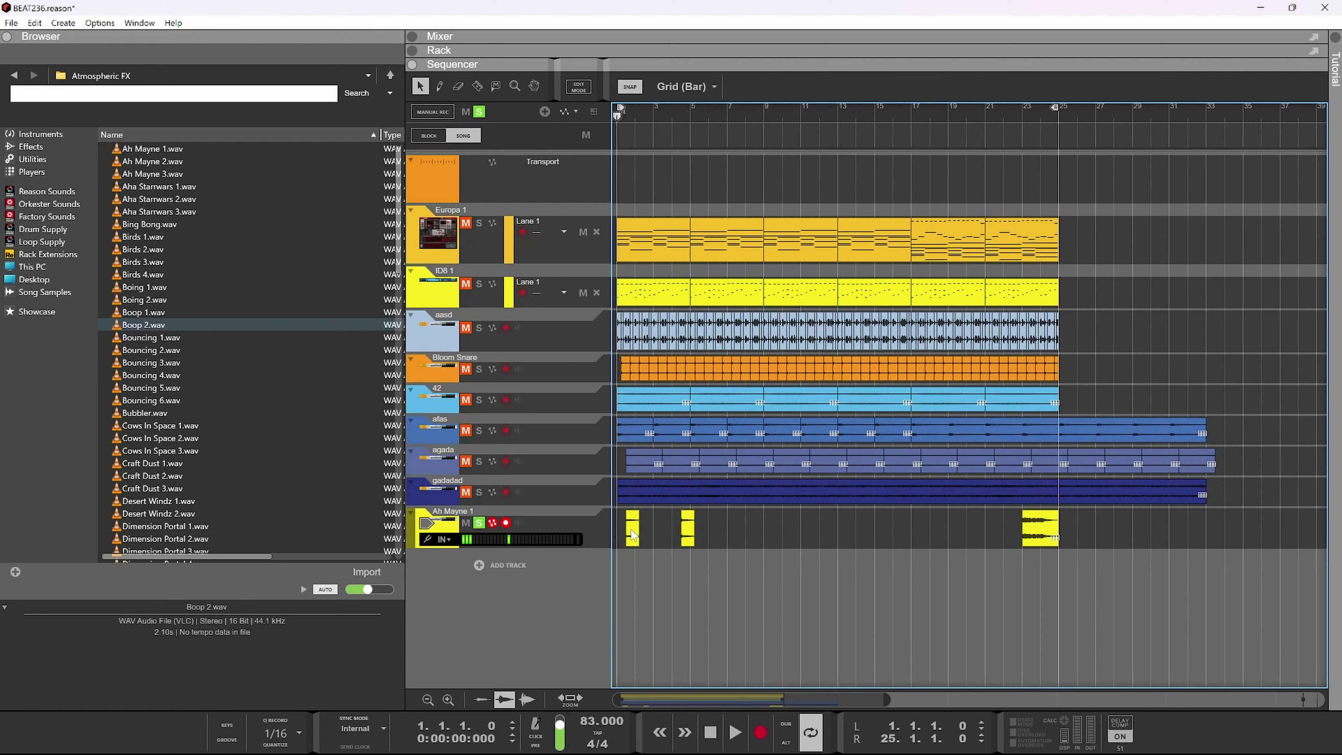
- Copy the Boop 1 clip from 1.3.1 to bar 8 and reverse the copy
{"action": "left_click_drag", "start_coordinate": [633, 534], "coordinate": [753, 551]}
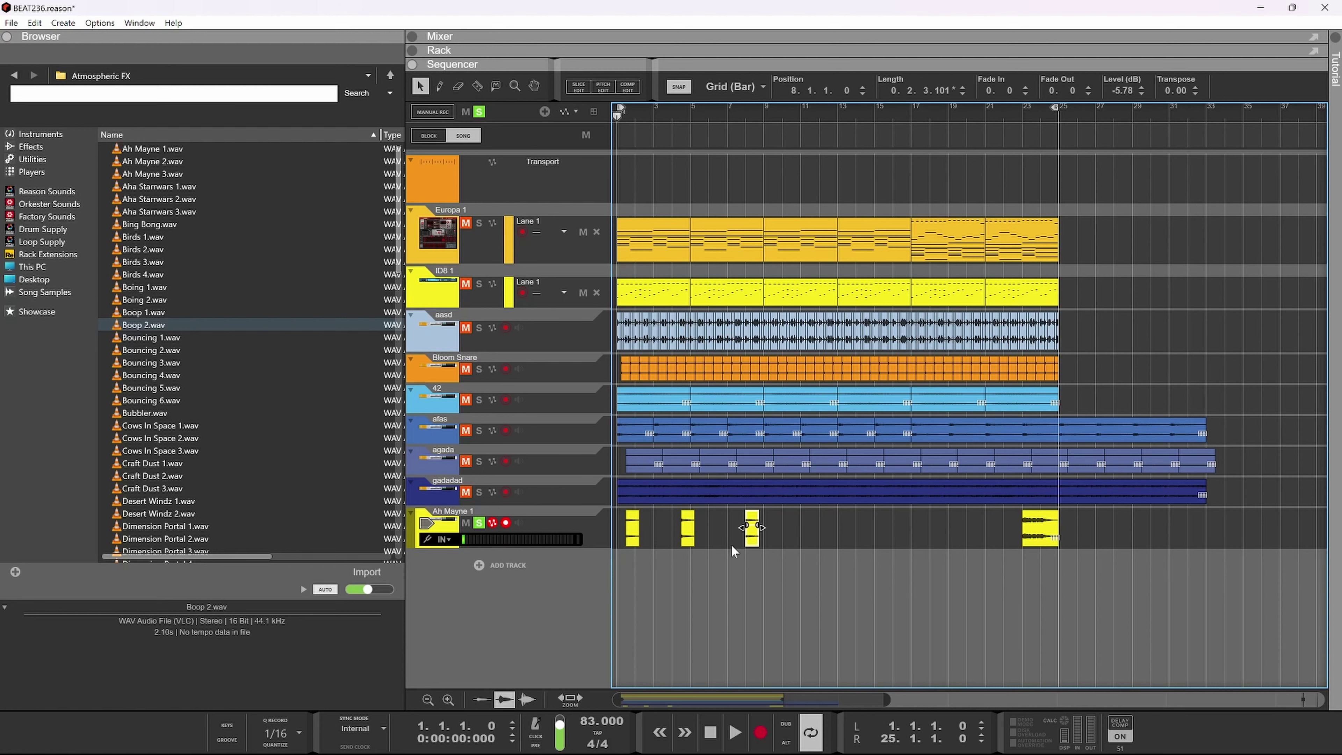
{"action": "scroll", "coordinate": [732, 550], "scroll_direction": "up", "scroll_amount": 2}
{"action": "right_click", "coordinate": [766, 548]}
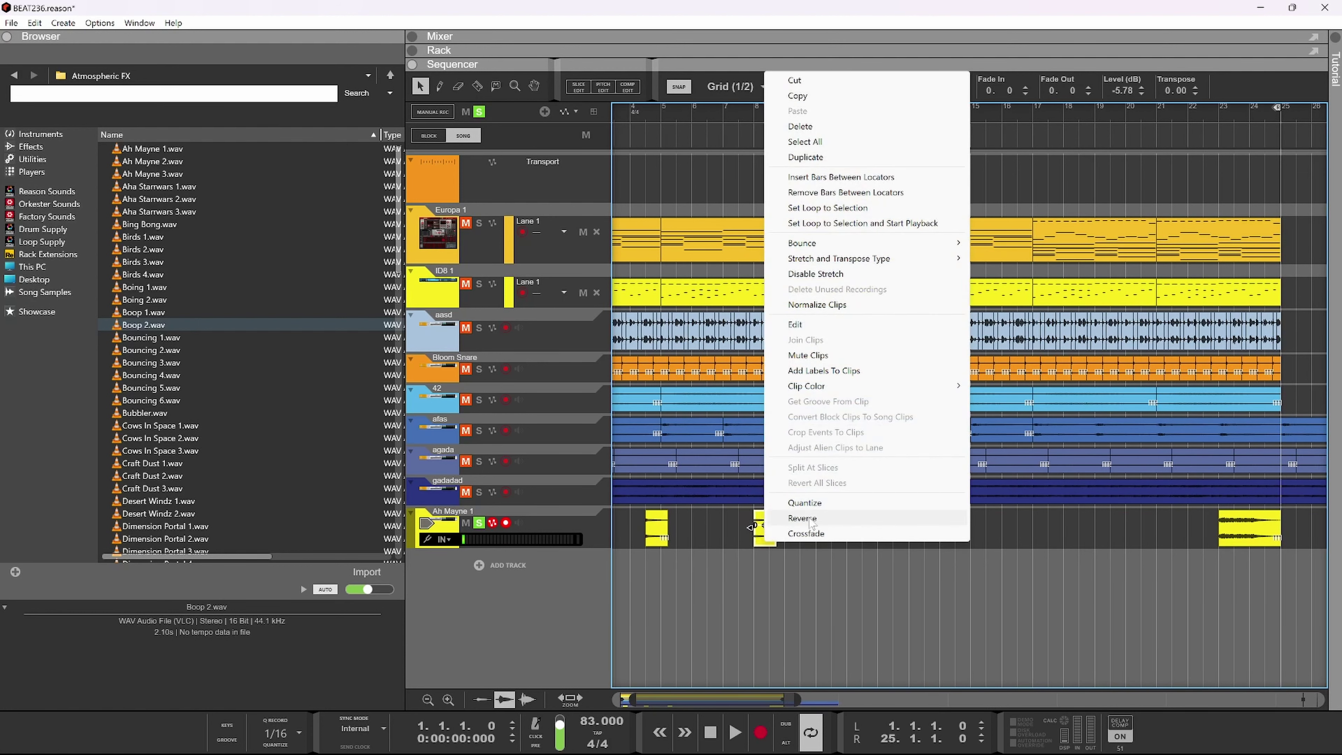
{"action": "key", "text": "Escape"}
- Extend the bar 8 copy so it starts at 5.3.1 and ends at bar 9
{"action": "left_click_drag", "start_coordinate": [751, 527], "coordinate": [684, 534]}
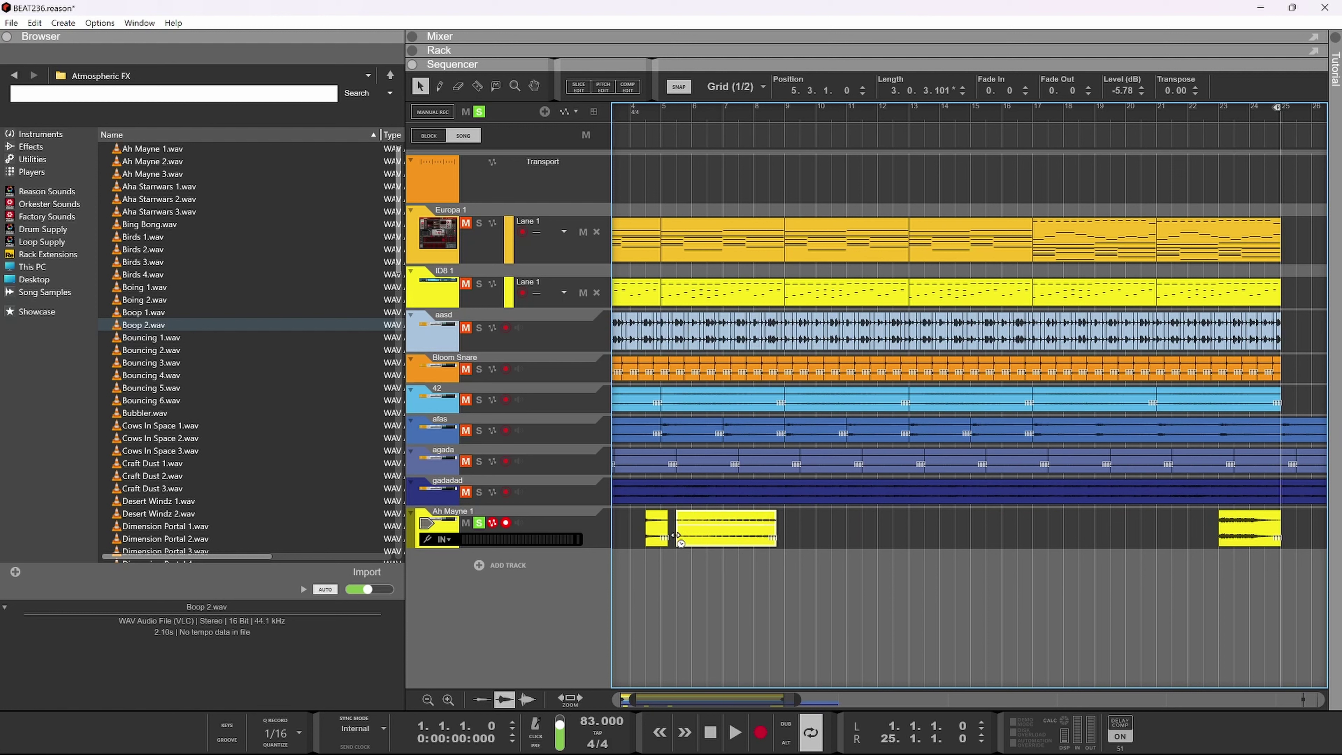
{"action": "left_click_drag", "start_coordinate": [778, 527], "coordinate": [786, 528]}
{"action": "scroll", "coordinate": [884, 540], "scroll_direction": "down", "scroll_amount": 3}
- Copy the Boop 1 clip from 1.3.1 to 9.3.1 and move the extended clip to start at 6.1.1
{"action": "left_click", "coordinate": [633, 528]}
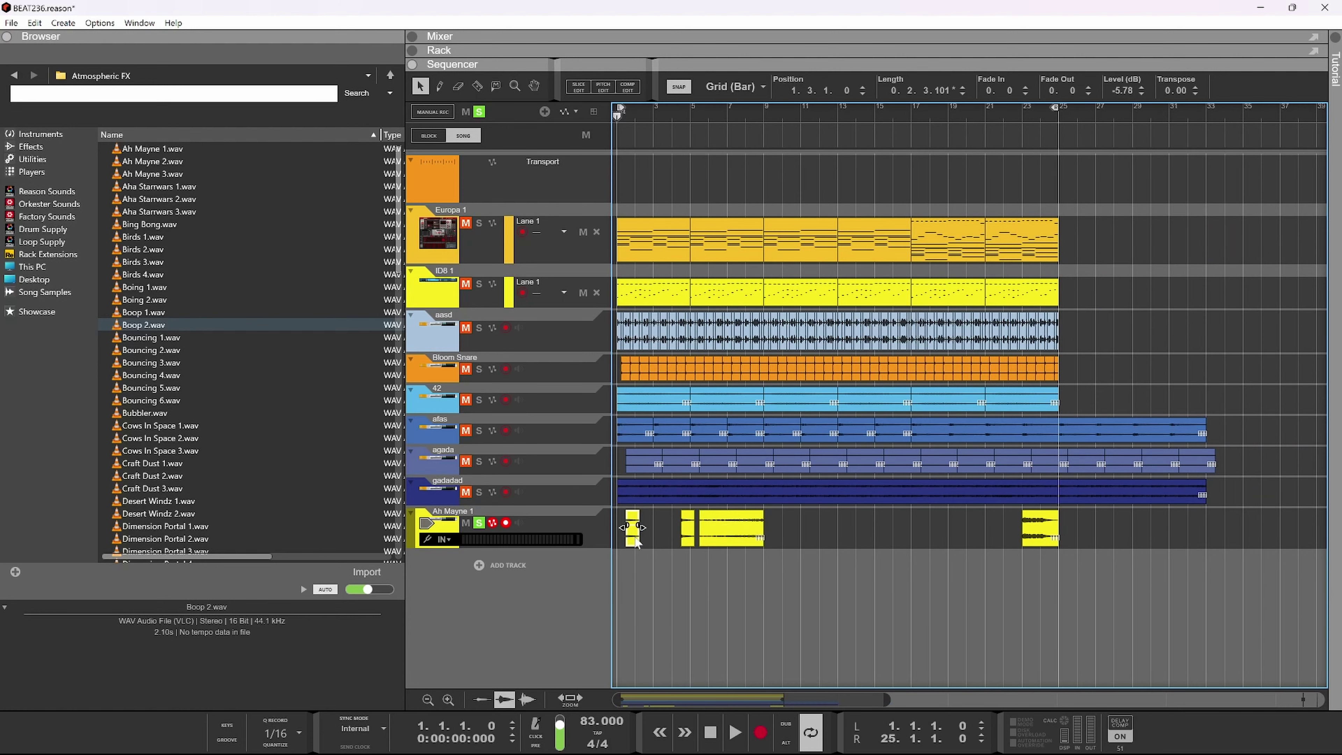
{"action": "left_click_drag", "start_coordinate": [650, 546], "coordinate": [772, 555]}
{"action": "scroll", "coordinate": [777, 542], "scroll_direction": "up", "scroll_amount": 3}
{"action": "mouse_move", "coordinate": [777, 543]}
{"action": "left_mouse_down"}
{"action": "mouse_move", "coordinate": [776, 553]}
{"action": "mouse_move", "coordinate": [758, 536]}
{"action": "left_mouse_up"}
{"action": "left_click", "coordinate": [701, 538]}
{"action": "scroll", "coordinate": [833, 497], "scroll_direction": "down", "scroll_amount": 3}
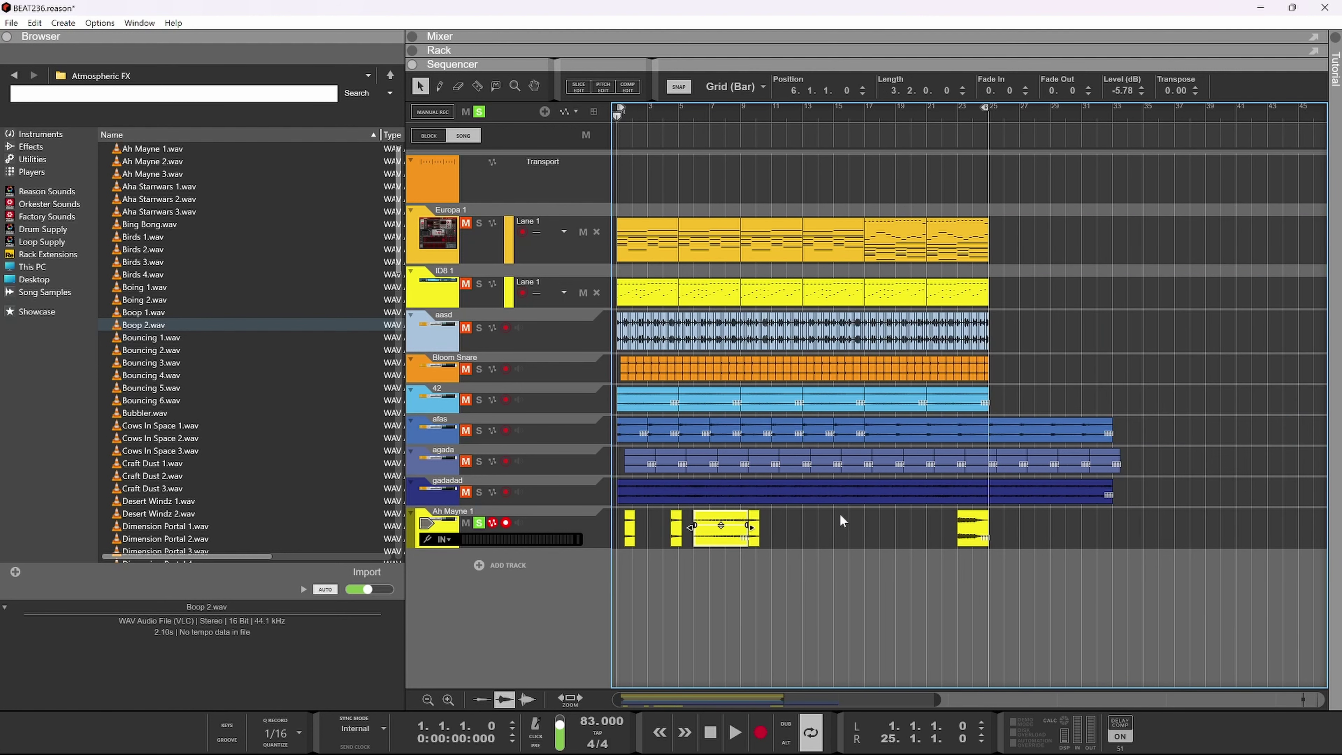
- Play the soloed track from around bar 4 through the new clips at 6.1.1 and 9.3.1
{"action": "left_click", "coordinate": [656, 113]}
{"action": "key", "text": "space"}
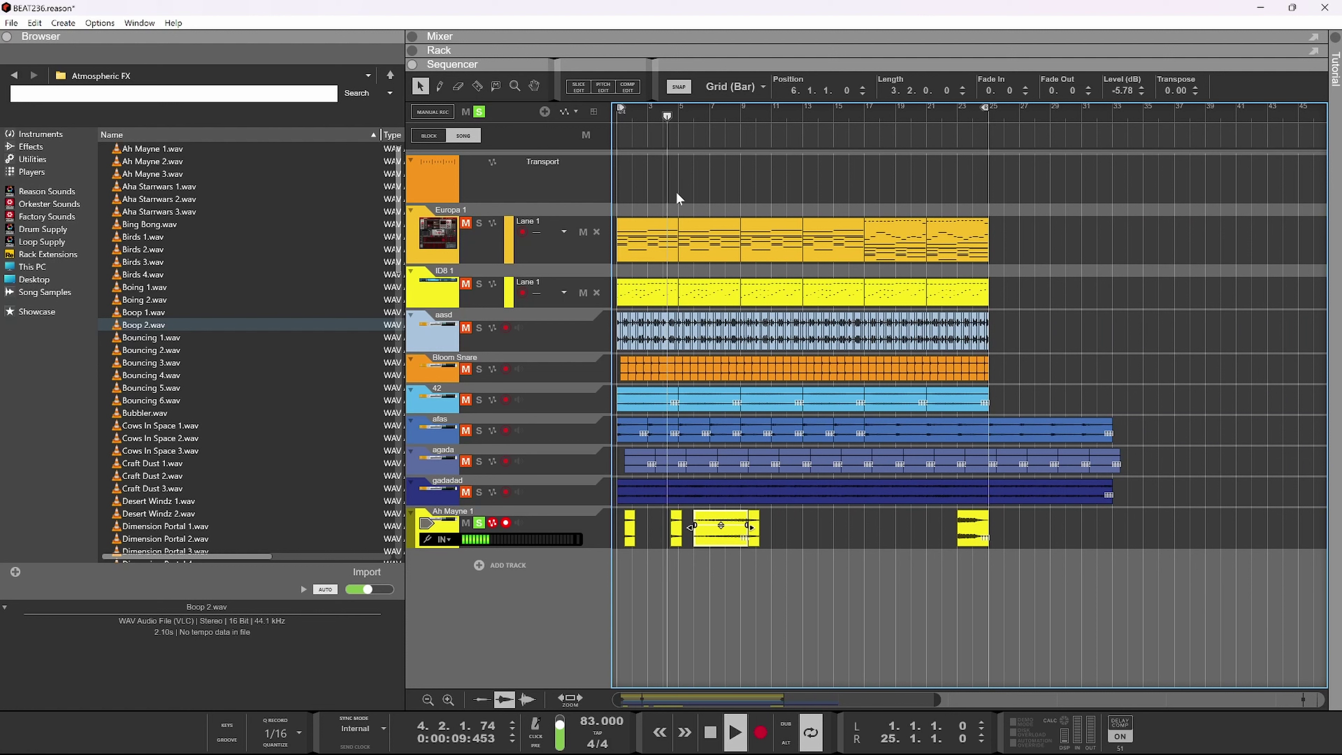
{"action": "left_click", "coordinate": [756, 536]}
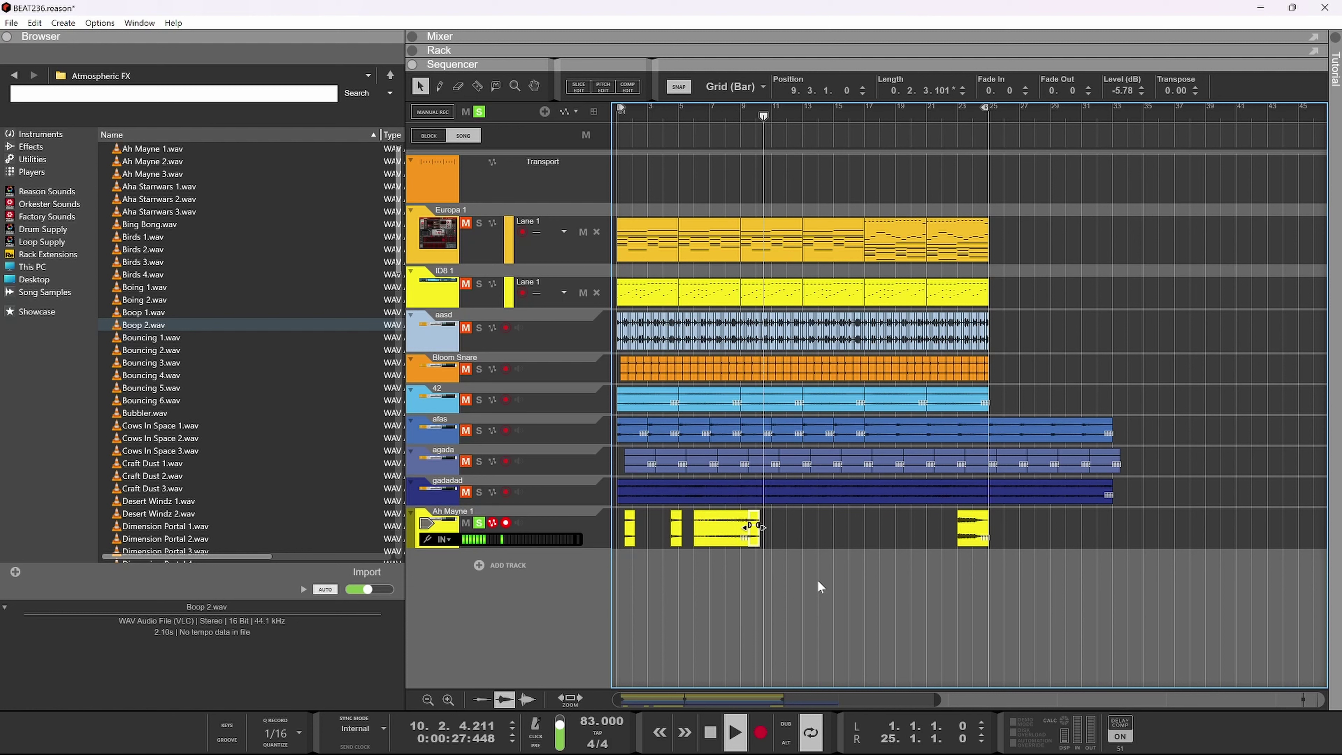
{"action": "key", "text": "space"}
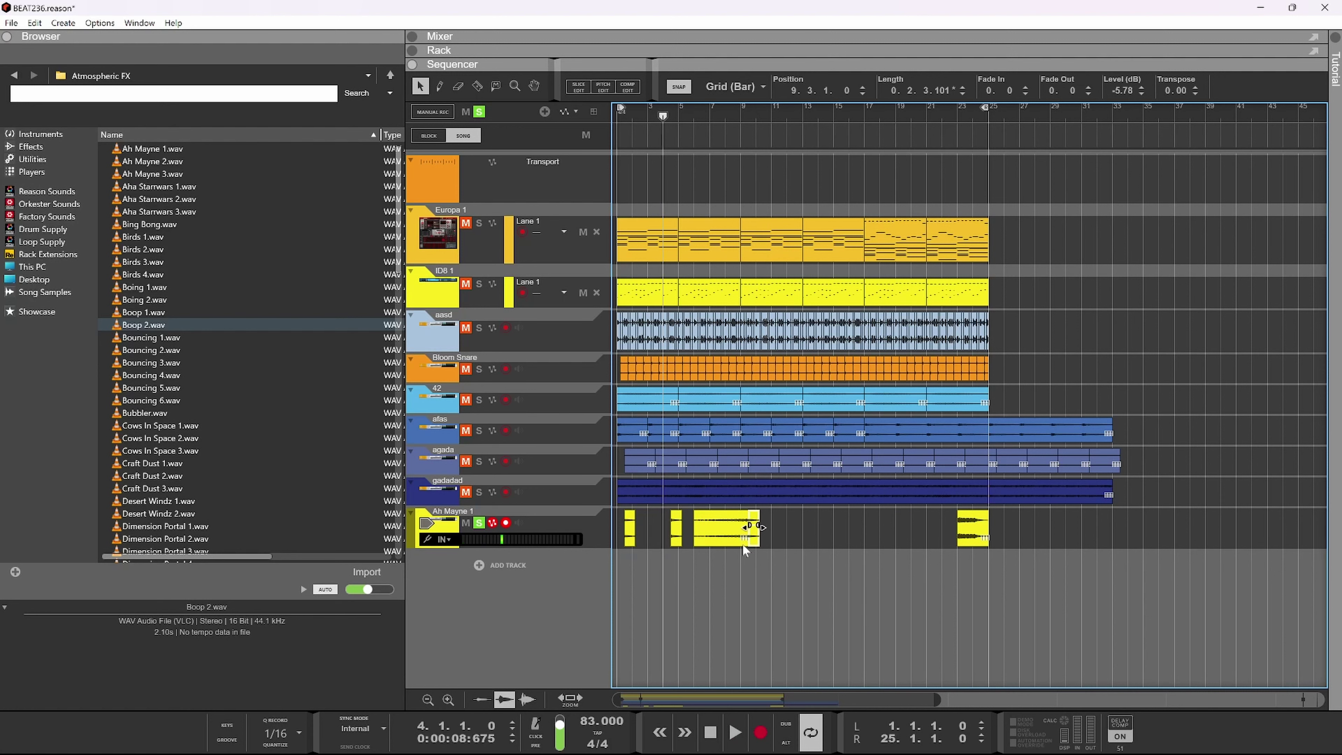
- Copy the long clip at 6.1.1 to 13.1.1 on the Ah Mayne 1 track
{"action": "left_click", "coordinate": [716, 541]}
{"action": "left_click_drag", "start_coordinate": [715, 541], "coordinate": [827, 546]}
{"action": "scroll", "coordinate": [842, 559], "scroll_direction": "up", "scroll_amount": 2, "text": "ctrl"}
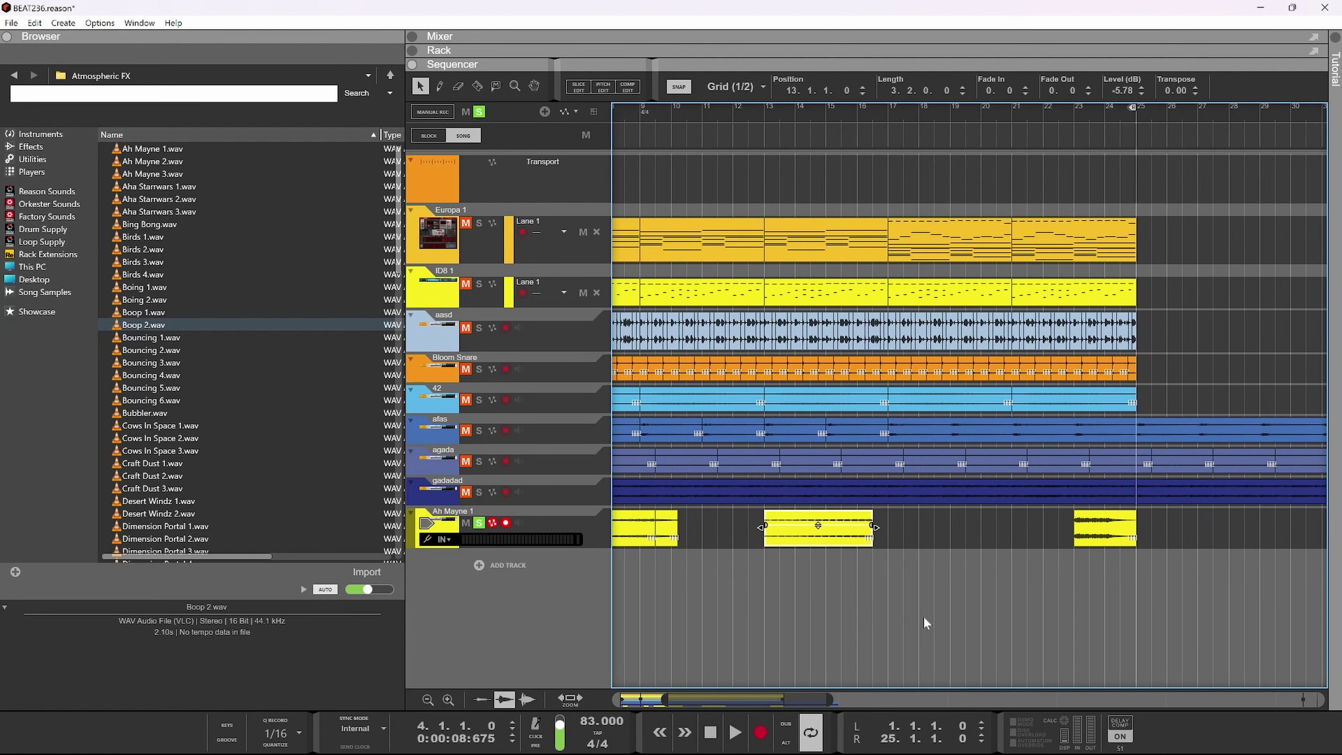
{"action": "scroll", "coordinate": [924, 616], "scroll_direction": "down", "scroll_amount": 2, "text": "ctrl"}
- Place a copy of a short Boop clip at 16.3.1, directly after the long clip at bar 13
{"action": "left_click", "coordinate": [664, 558]}
{"action": "left_click", "coordinate": [680, 538]}
{"action": "left_click_drag", "start_coordinate": [681, 538], "coordinate": [894, 544]}
{"action": "scroll", "coordinate": [909, 542], "scroll_direction": "up", "scroll_amount": 1, "text": "ctrl"}
{"action": "scroll", "coordinate": [898, 560], "scroll_direction": "down", "scroll_amount": 2, "text": "ctrl"}
{"action": "scroll", "coordinate": [720, 384], "scroll_direction": "down", "scroll_amount": 1, "text": "ctrl"}
{"action": "scroll", "coordinate": [891, 445], "scroll_direction": "down", "scroll_amount": 2, "text": "ctrl+shift"}
{"action": "scroll", "coordinate": [740, 492], "scroll_direction": "down", "scroll_amount": 1, "text": "ctrl"}
{"action": "scroll", "coordinate": [674, 512], "scroll_direction": "down", "scroll_amount": 1, "text": "ctrl"}
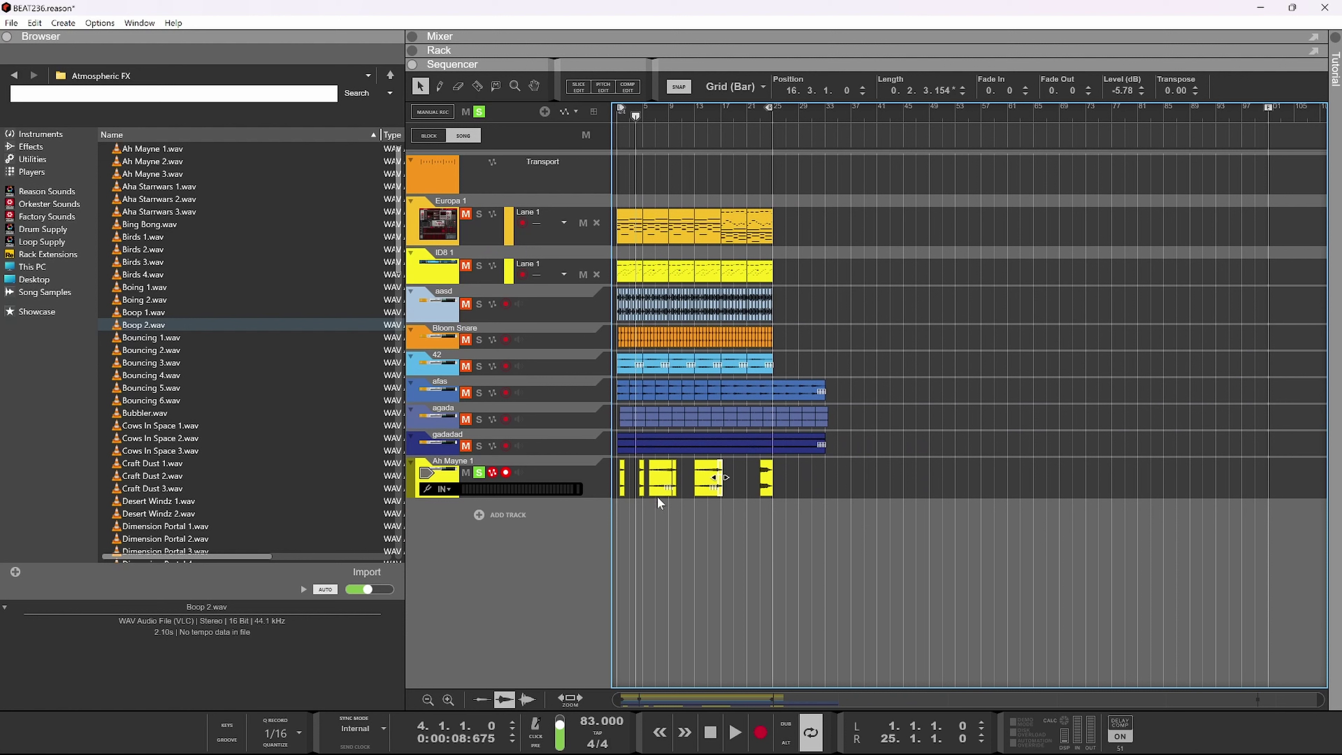
- Play the track from the start, skip to around bar 14, and lower the long clip at 13.1.1 to -7.61 dB
{"action": "scroll", "coordinate": [667, 556], "scroll_direction": "up", "scroll_amount": 3, "text": "ctrl+shift"}
{"action": "scroll", "coordinate": [667, 556], "scroll_direction": "down", "scroll_amount": 1, "text": "ctrl+shift"}
{"action": "key", "text": "KP_0"}
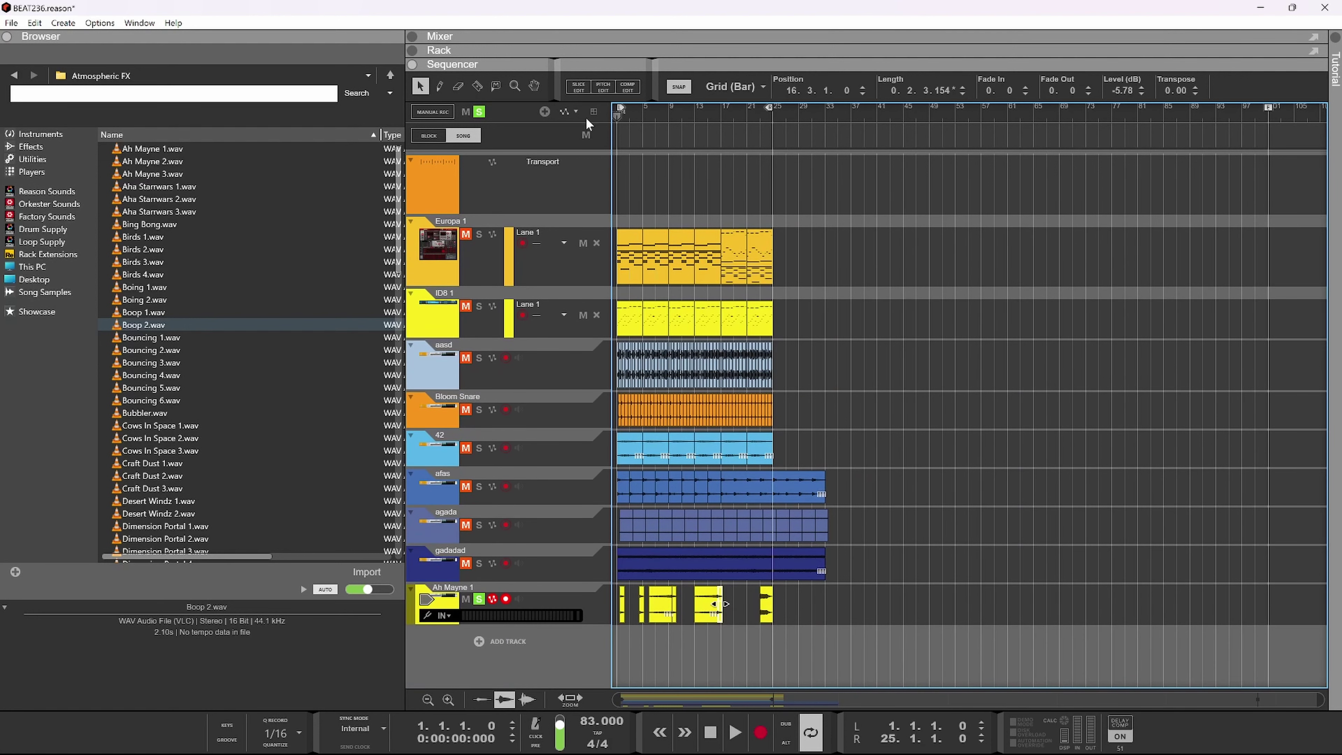
{"action": "key", "text": "space"}
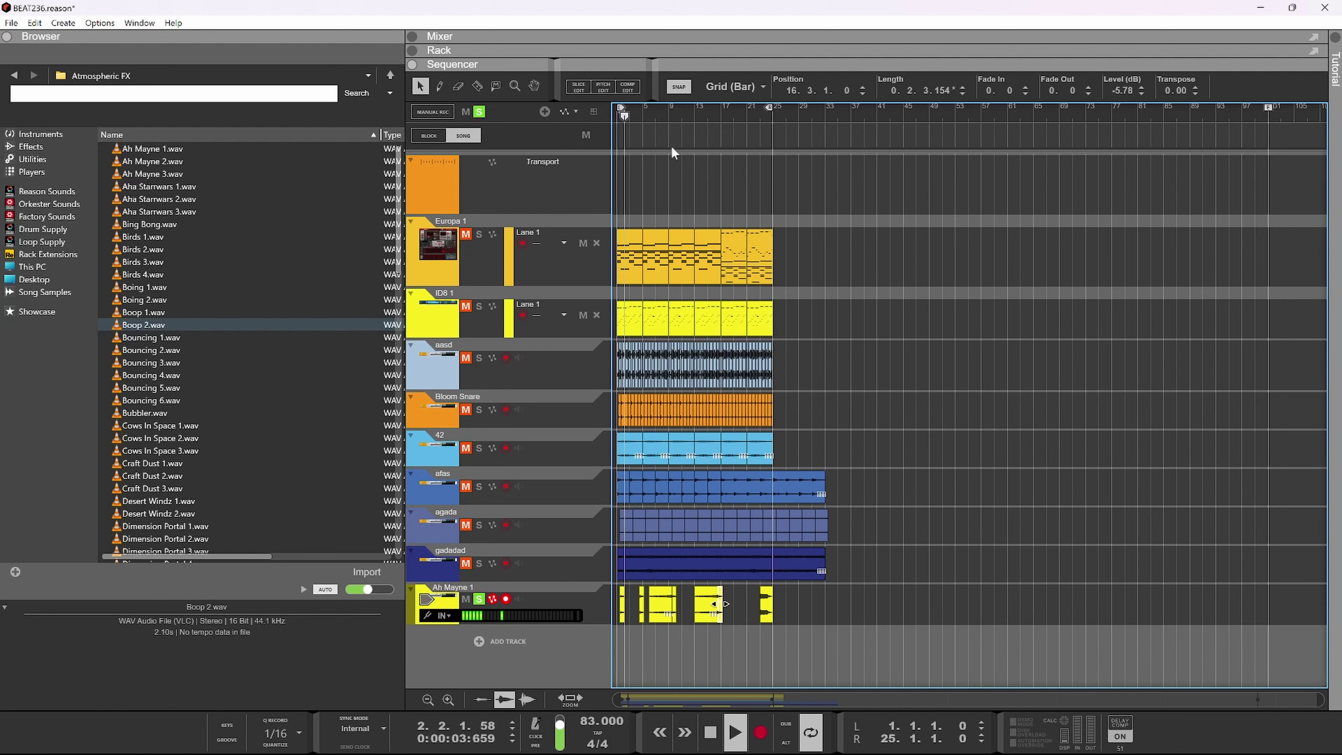
{"action": "left_click", "coordinate": [701, 110]}
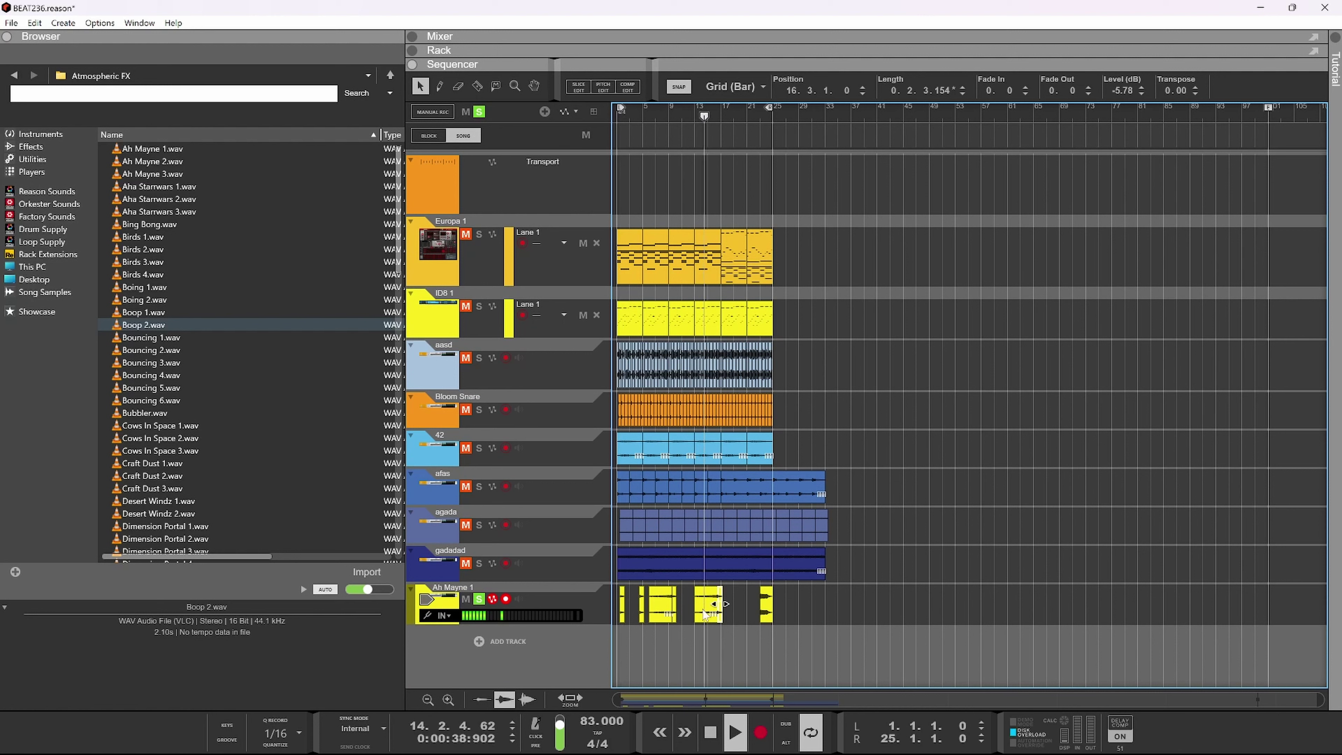
{"action": "left_click", "coordinate": [705, 609]}
{"action": "left_click_drag", "start_coordinate": [707, 602], "coordinate": [707, 603]}
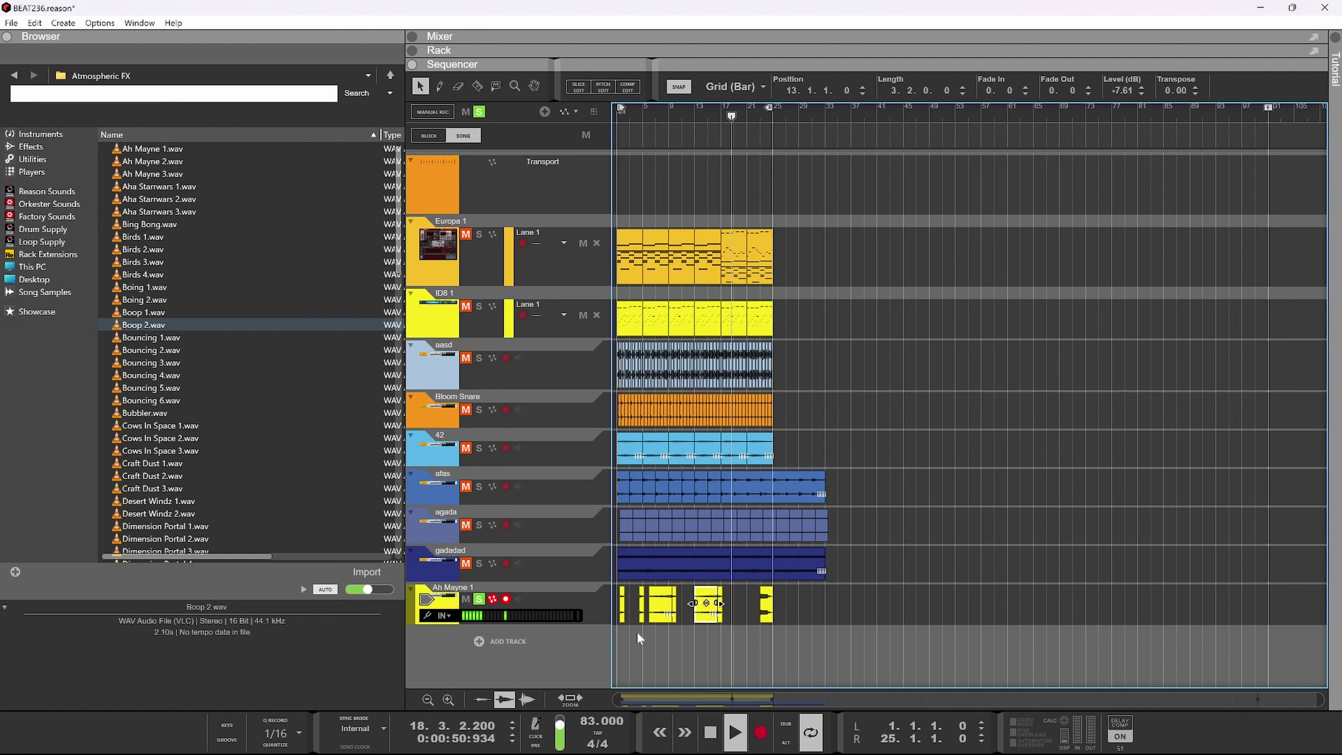
{"action": "key", "text": "space"}
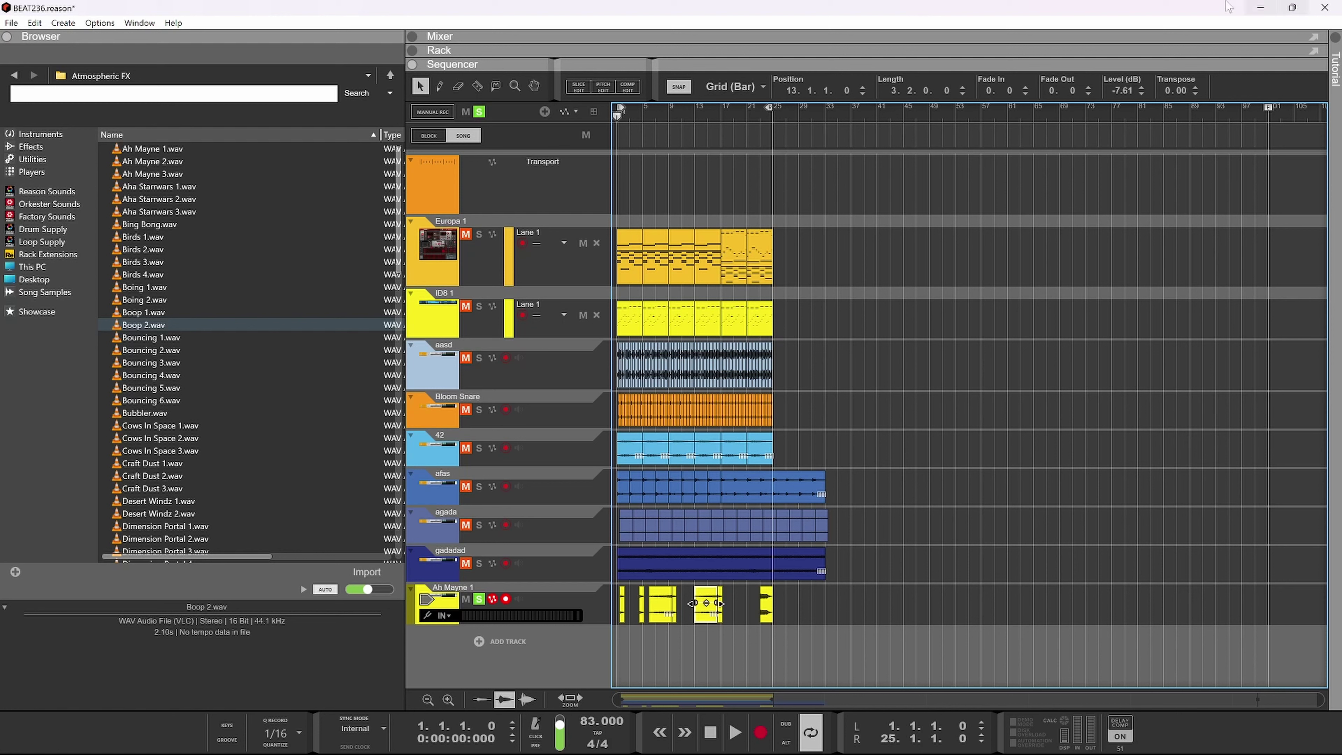
- Play from bar 23 and lower the Ah Mayne 1 clip there to -11.45 dB
{"action": "left_click", "coordinate": [761, 114]}
{"action": "key", "text": "space"}
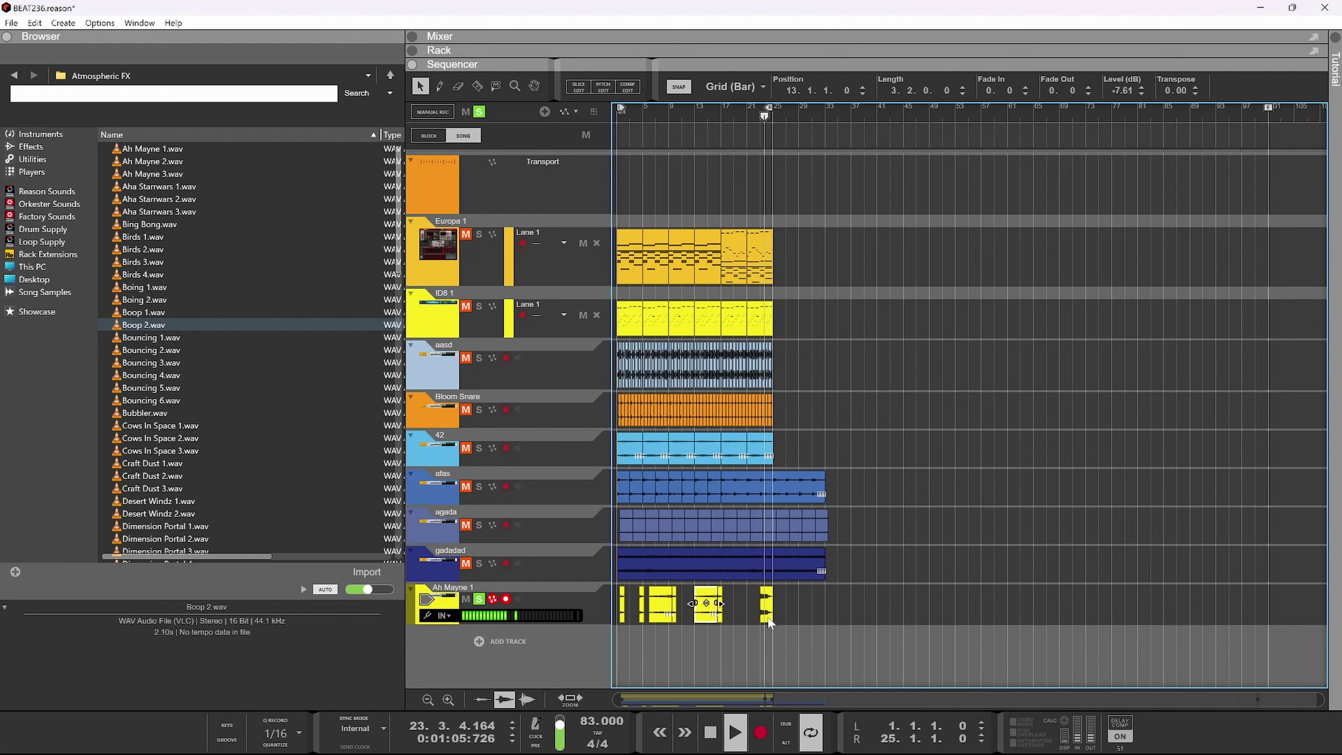
{"action": "left_click", "coordinate": [766, 606]}
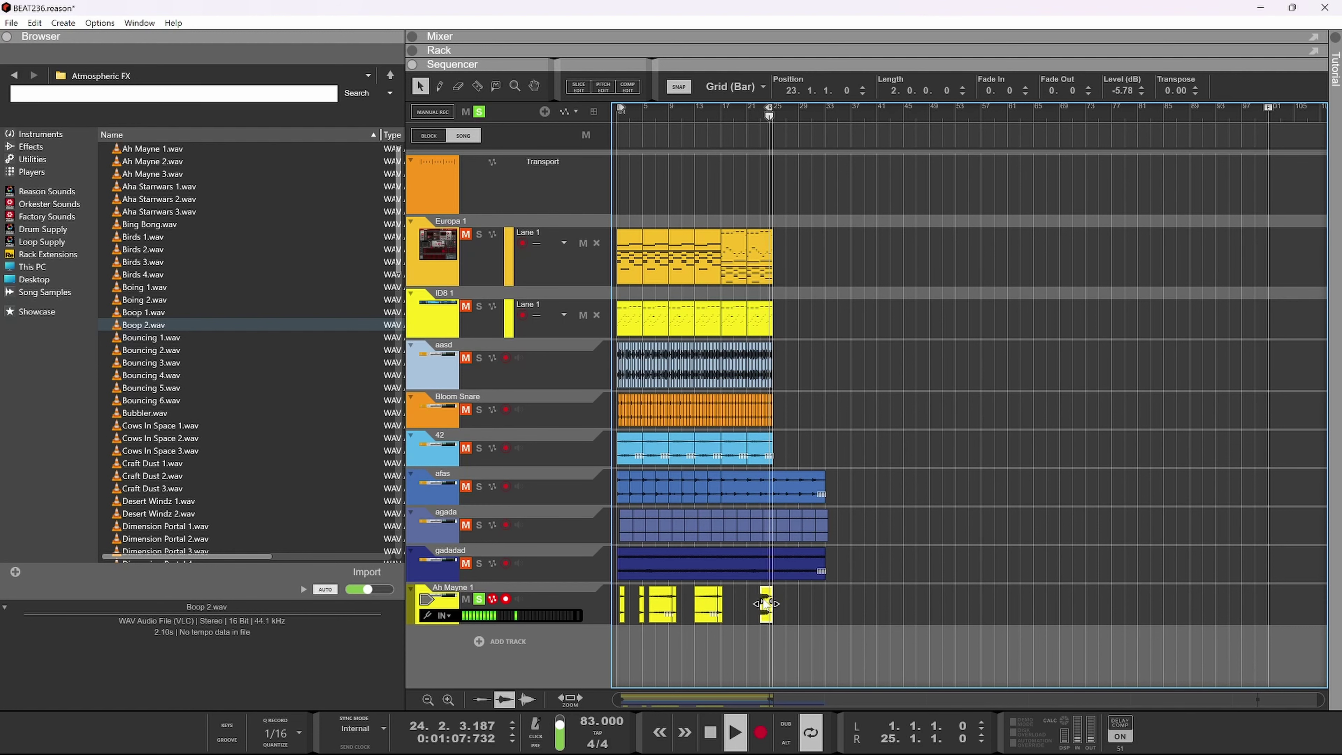
{"action": "scroll", "coordinate": [745, 624], "scroll_direction": "up", "scroll_amount": 3}
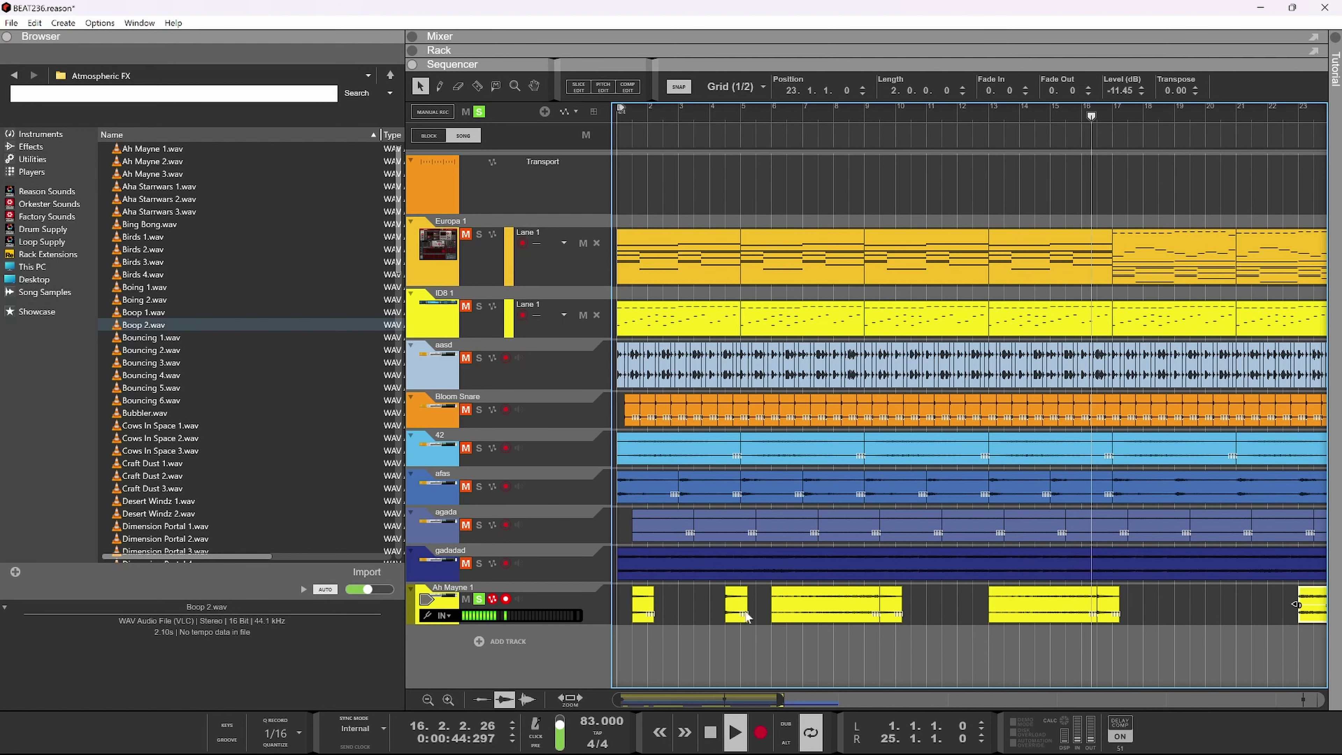
{"action": "key", "text": "space"}
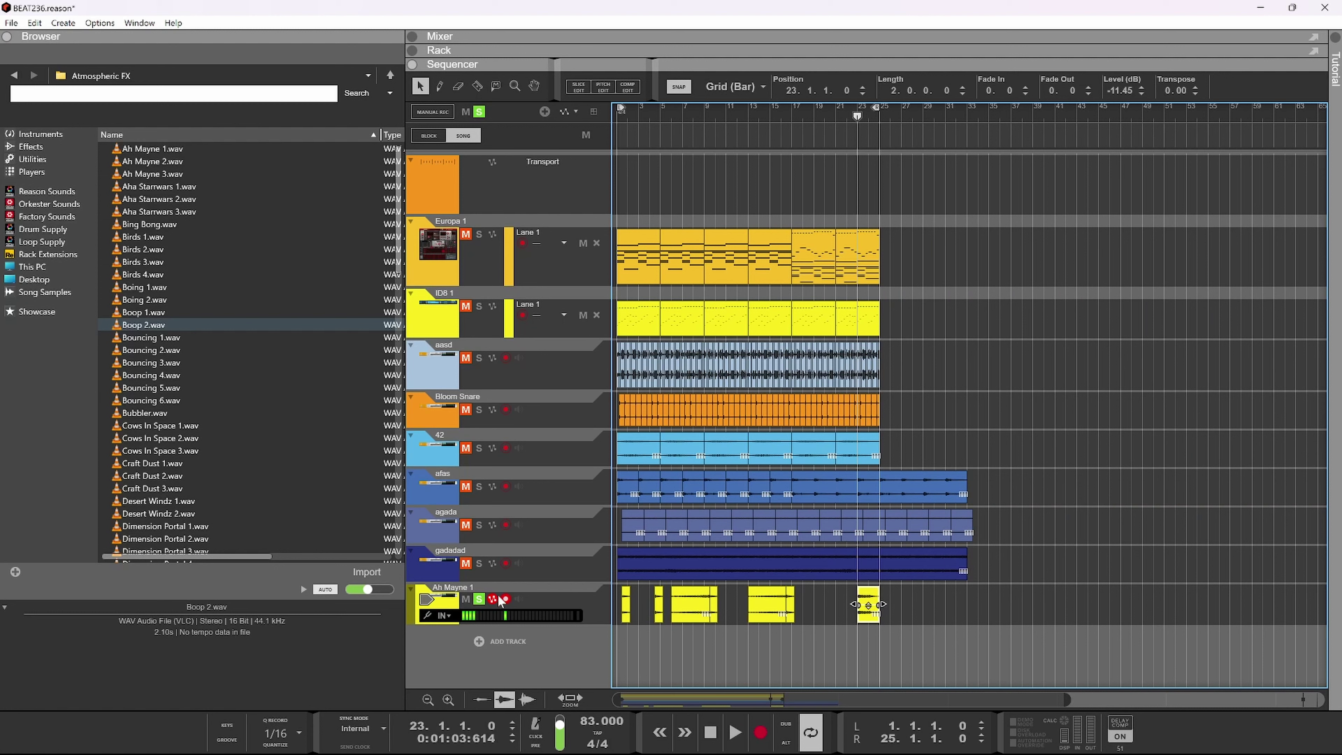
- Turn off solo on the Ah Mayne 1 track and play the full beat, briefly soloing the track in the mixer to compare
{"action": "left_click", "coordinate": [479, 600]}
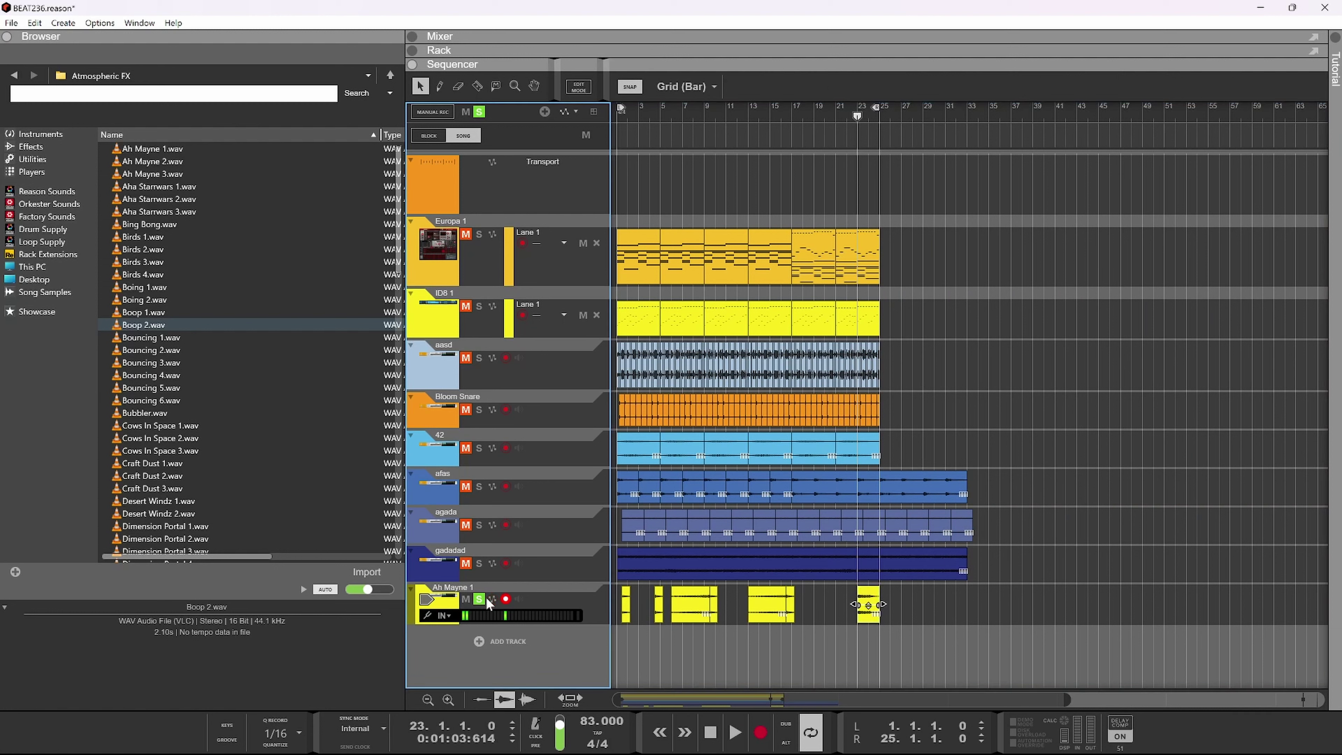
{"action": "left_click", "coordinate": [646, 116]}
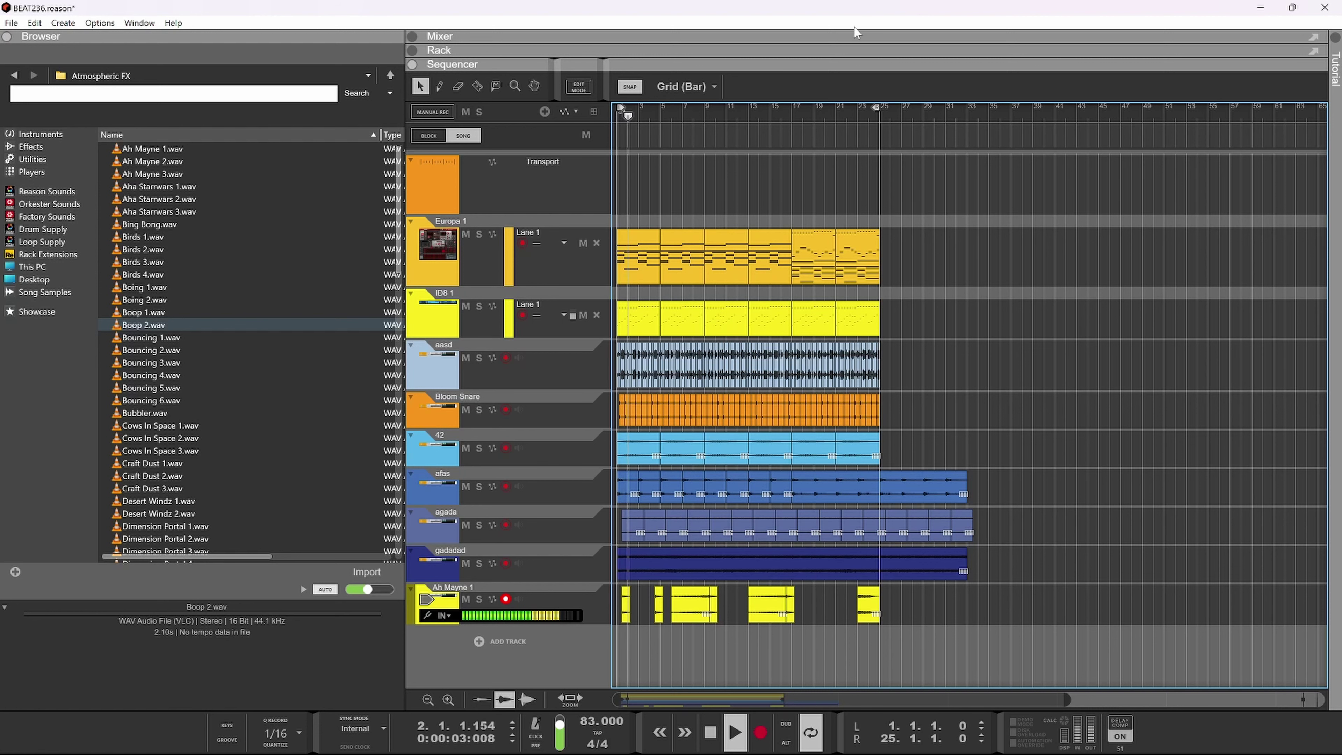
{"action": "key", "text": "F5"}
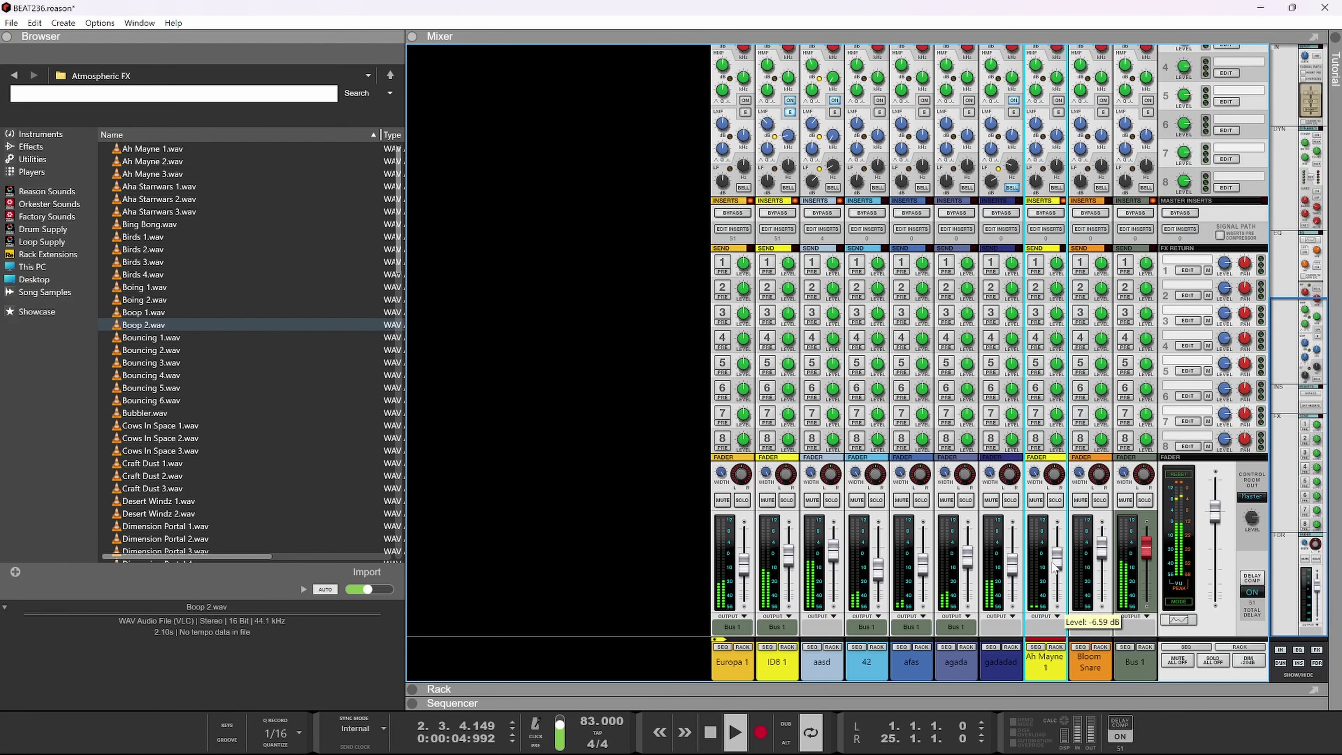
{"action": "left_click", "coordinate": [1055, 500]}
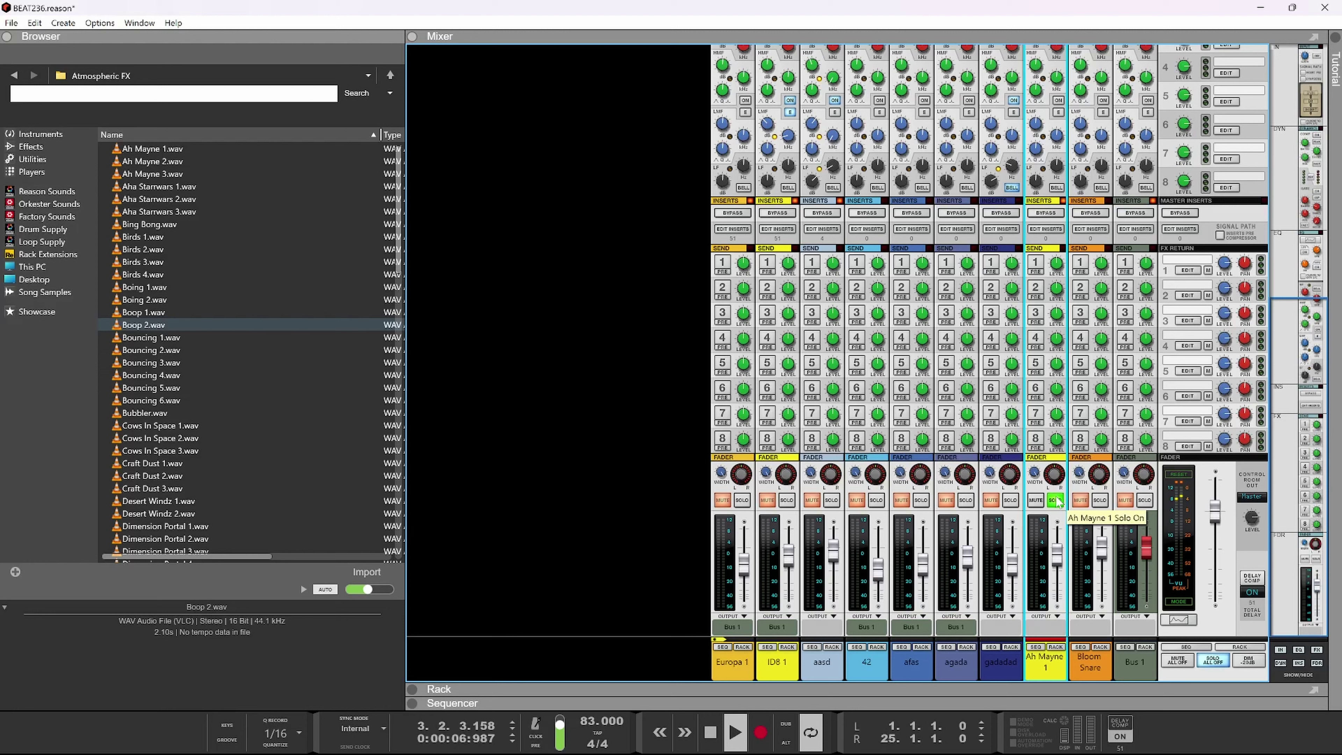
{"action": "left_click", "coordinate": [1057, 500]}
{"action": "left_click", "coordinate": [1184, 467]}
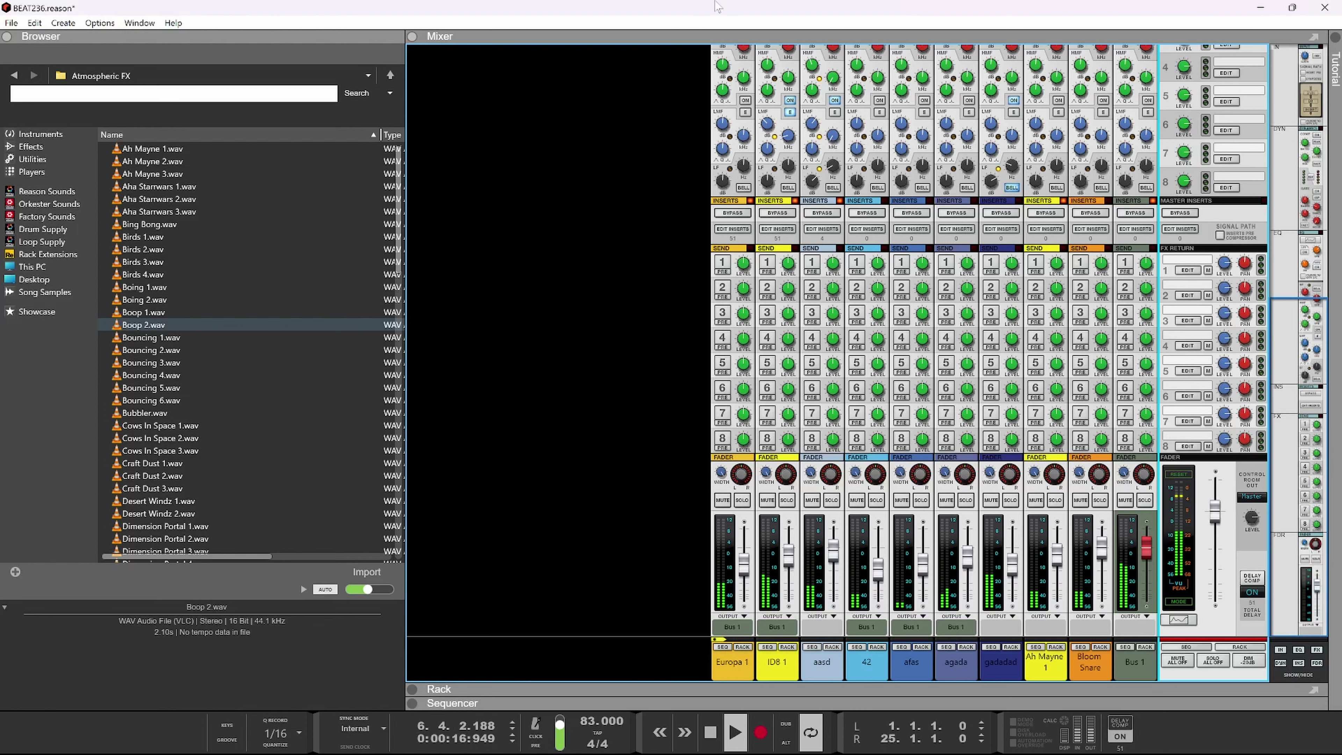
{"action": "left_click", "coordinate": [830, 703]}
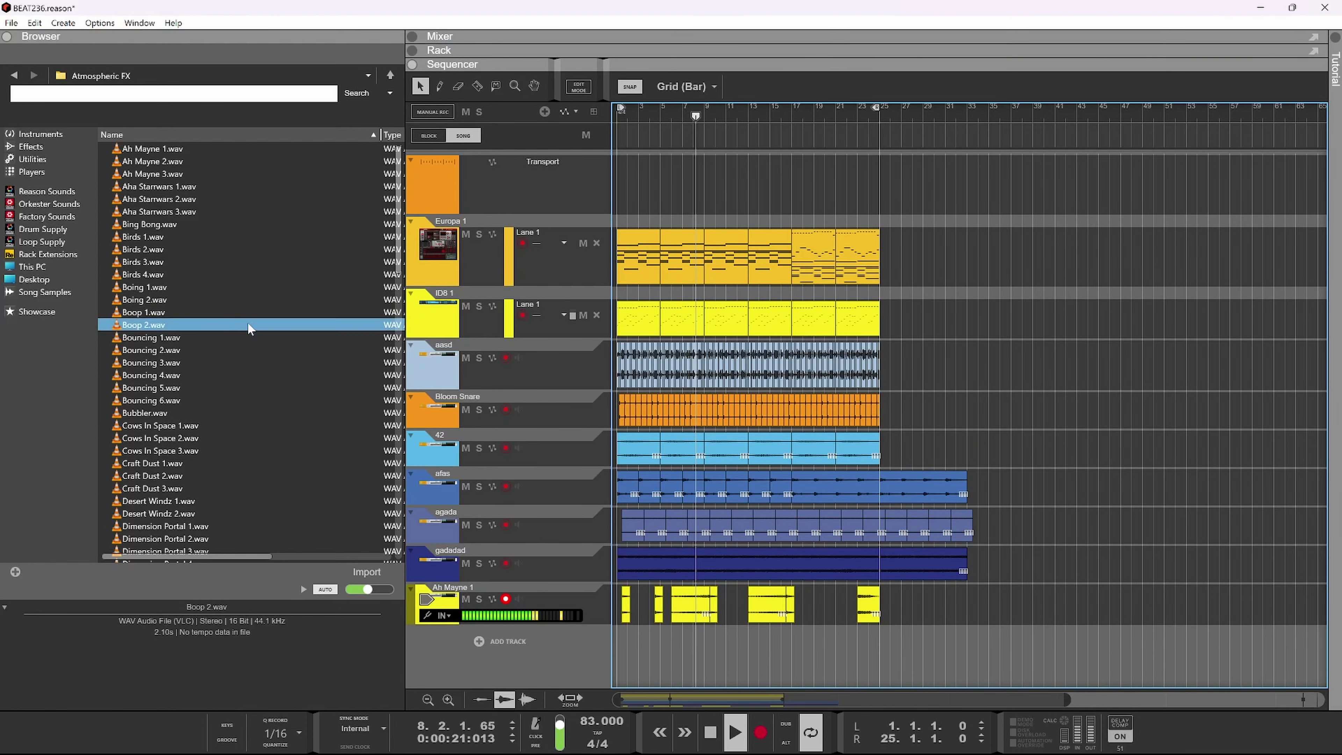
{"action": "key", "text": "space"}
- Audition samples in the (Bonus Breaks) folder, including Bonus 8Th 2, Bonus Rim Break, Bonus Sixteenth Hats 2, Bonus Tap and Bonus Tap Spring
{"action": "double_click", "coordinate": [175, 149]}
{"action": "left_click", "coordinate": [159, 161]}
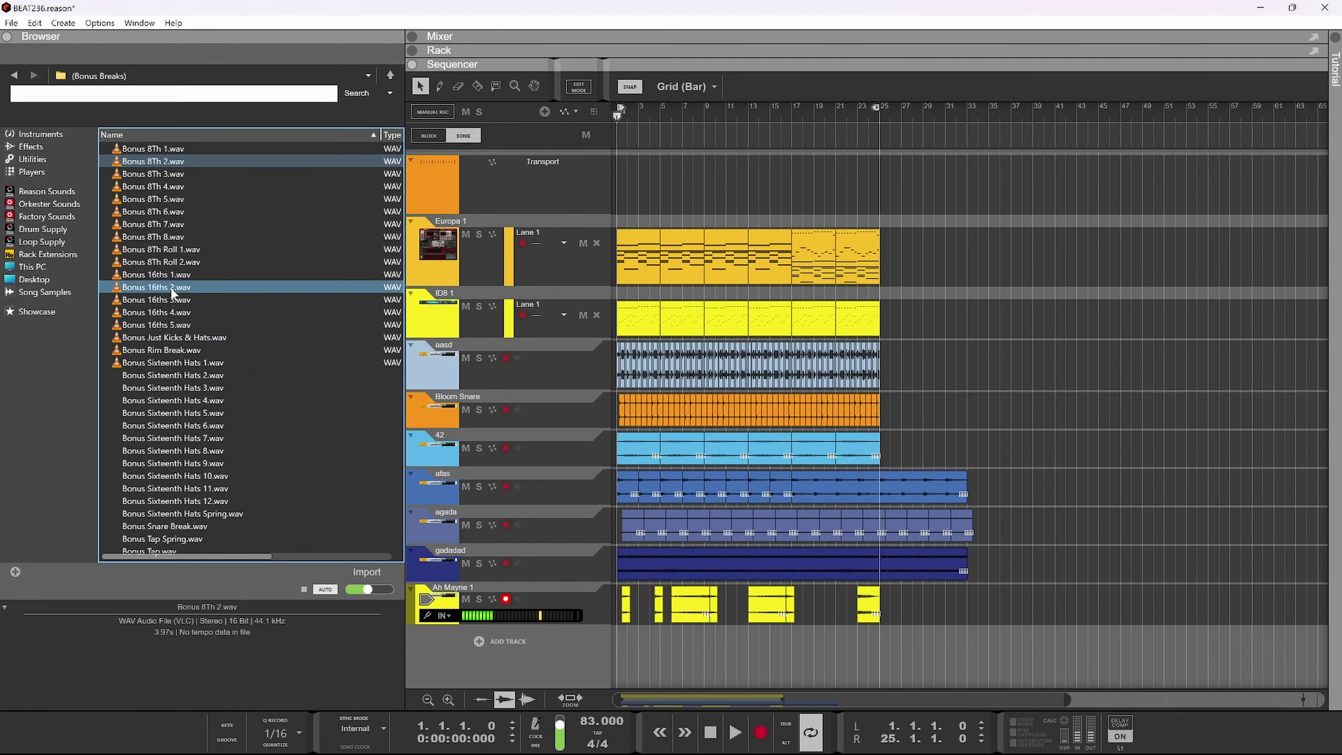
{"action": "left_click", "coordinate": [169, 299]}
{"action": "left_click", "coordinate": [176, 354]}
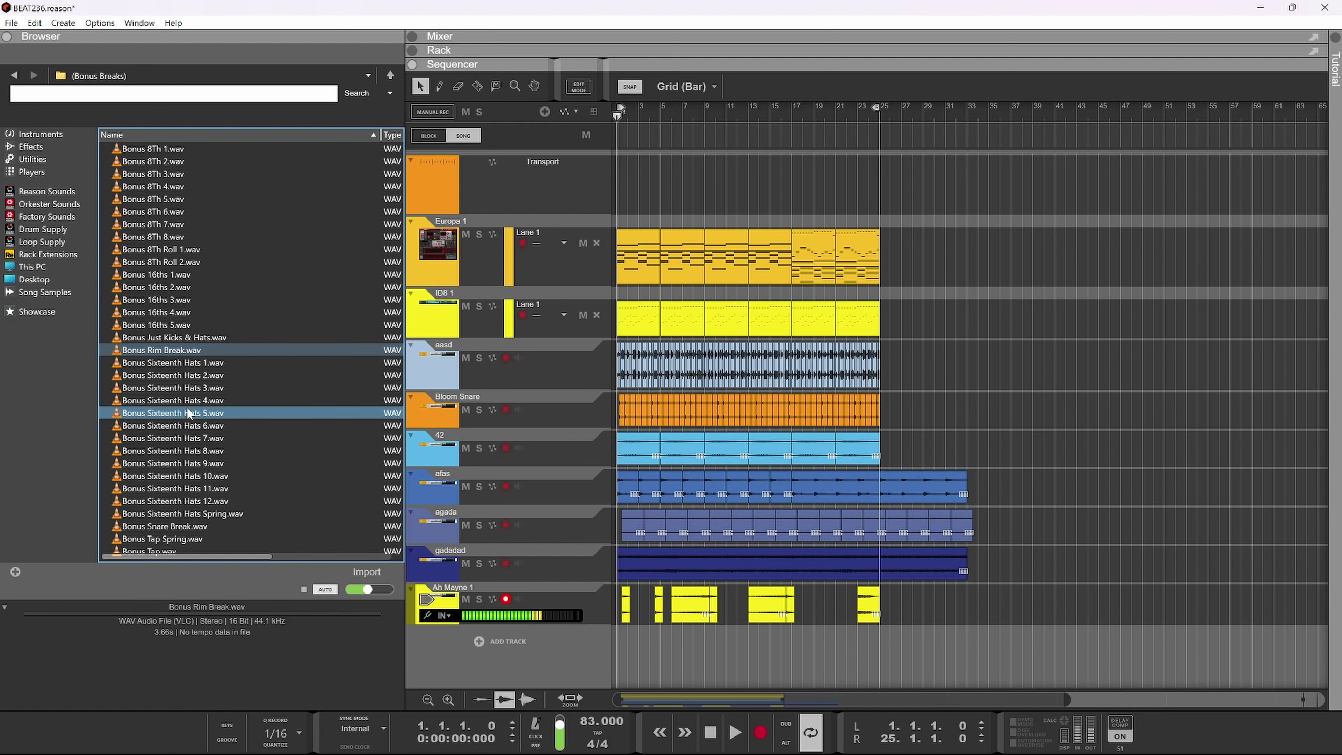
{"action": "left_click", "coordinate": [181, 376]}
{"action": "scroll", "coordinate": [186, 420], "scroll_direction": "down", "scroll_amount": 1}
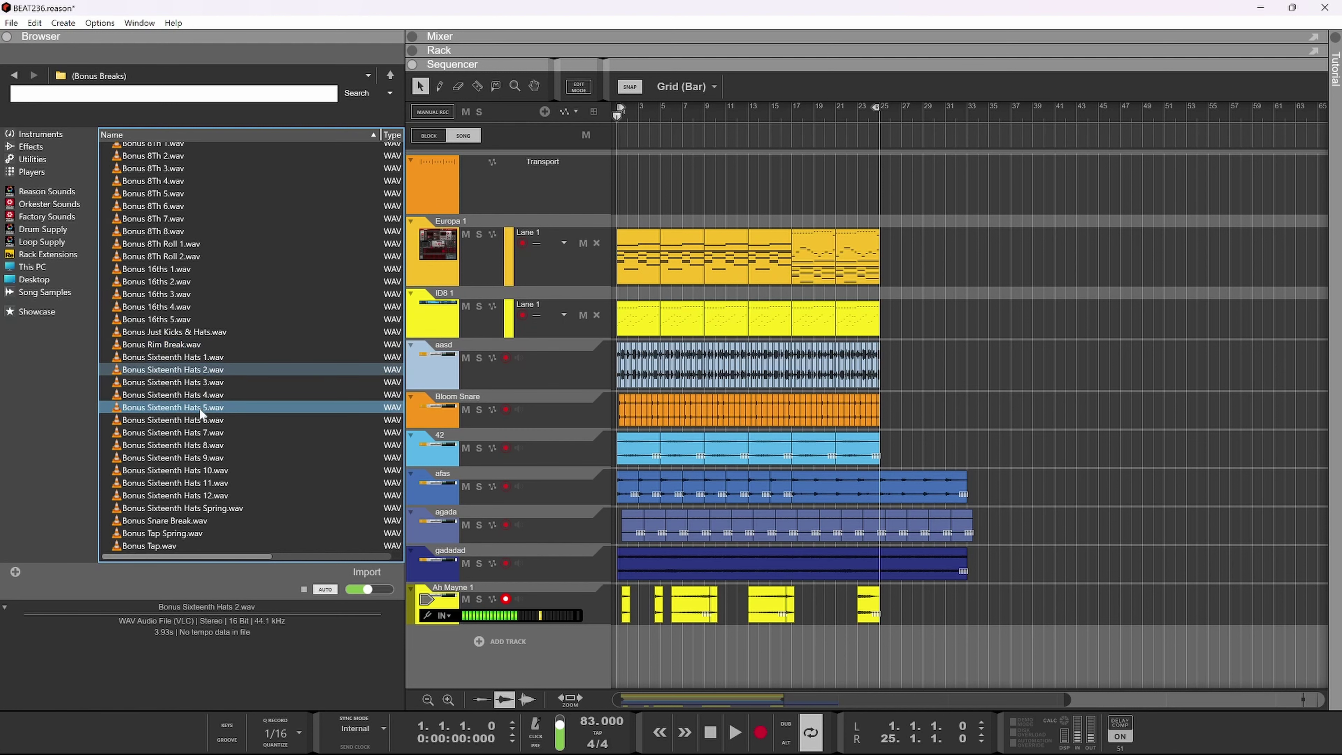
{"action": "left_click", "coordinate": [186, 545]}
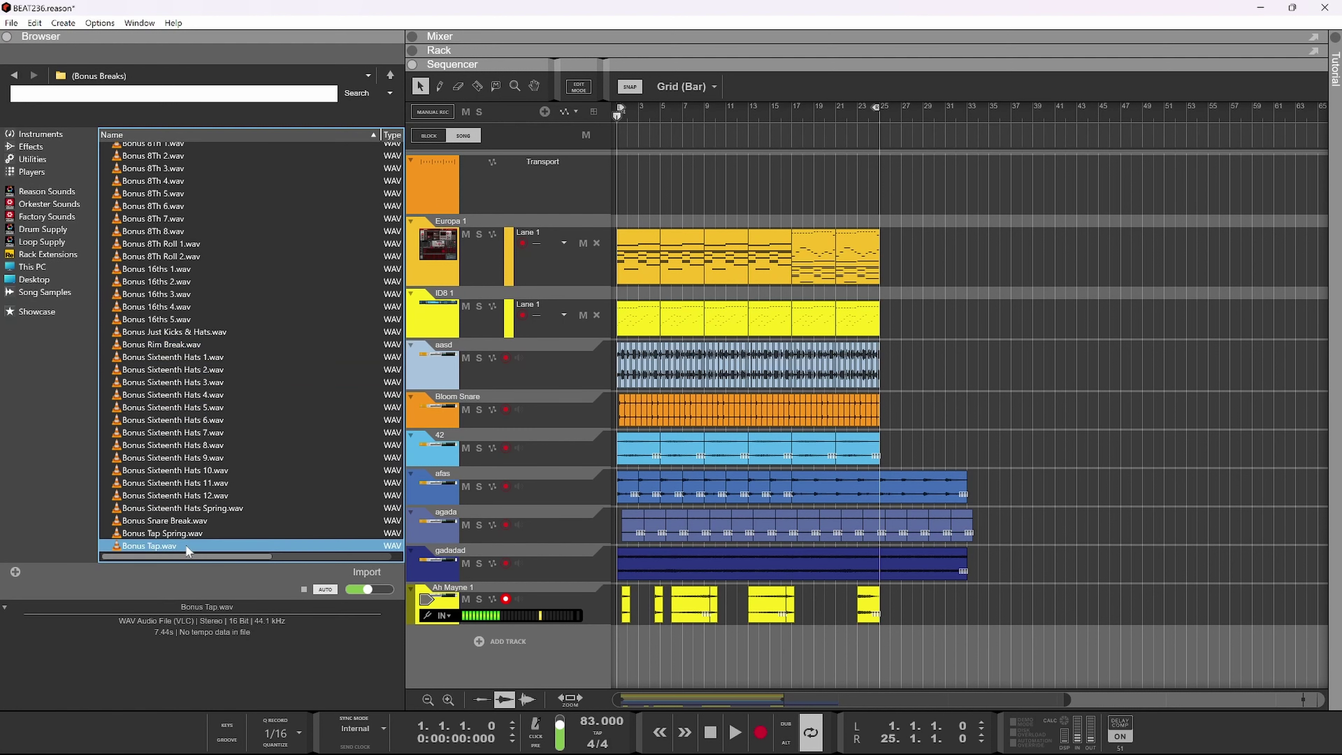
{"action": "left_click", "coordinate": [220, 529]}
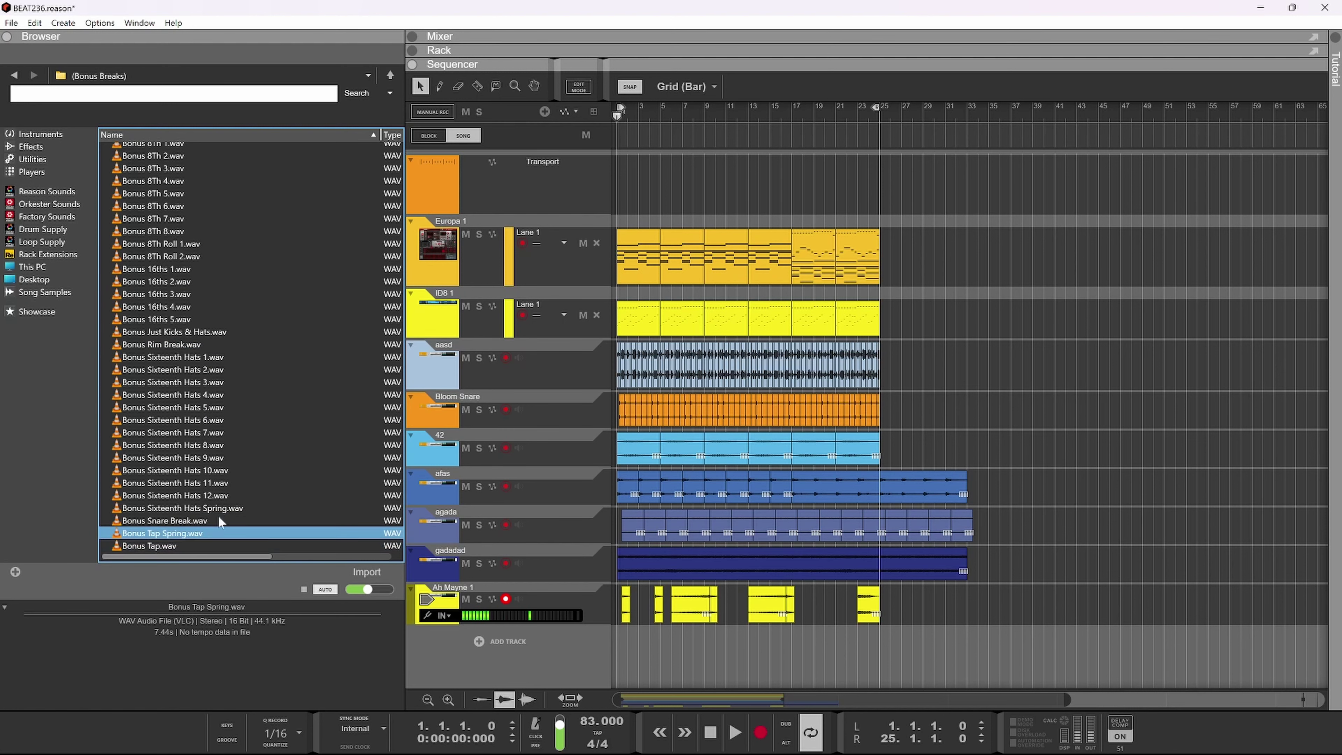
- Browse to the HAT folder in the one shots of Beat Butcha - Dangerous Fireworks Vol. 2
{"action": "left_click", "coordinate": [390, 75]}
{"action": "left_click", "coordinate": [390, 75]}
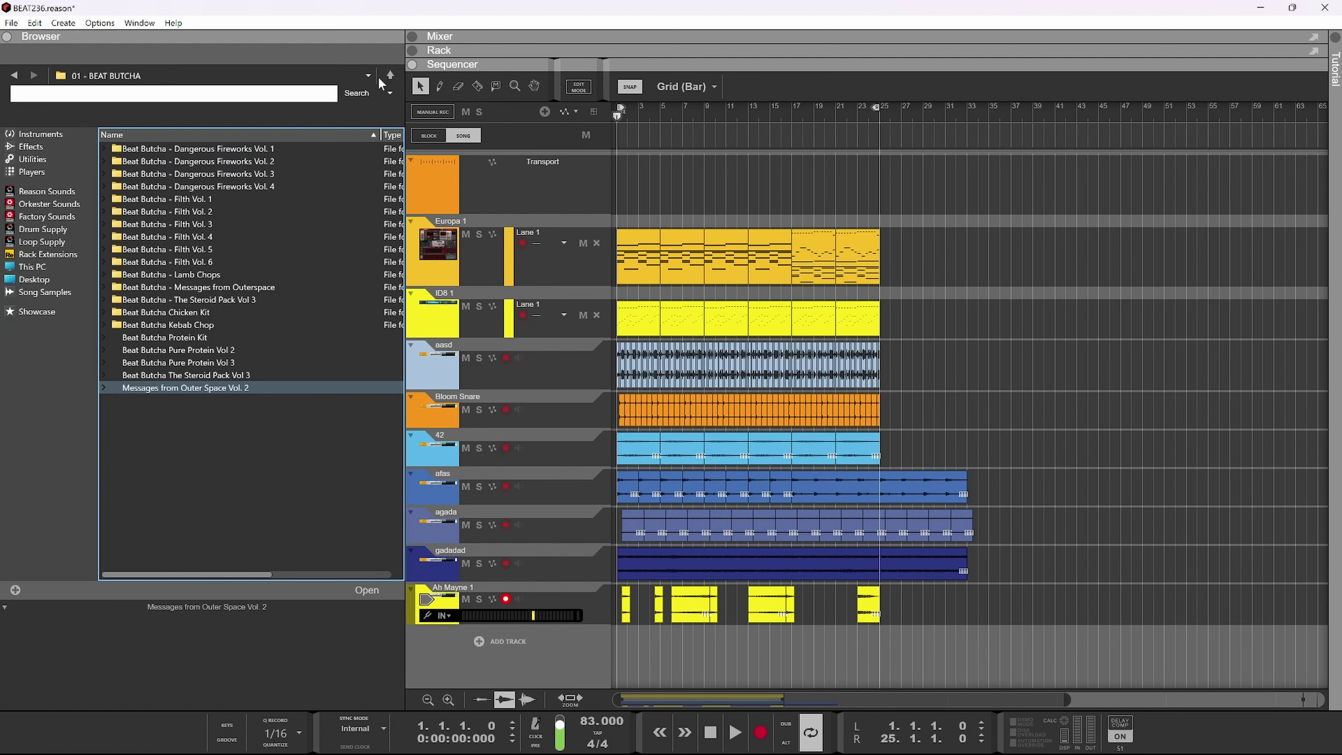
{"action": "left_click", "coordinate": [269, 151]}
{"action": "left_click", "coordinate": [266, 160]}
{"action": "double_click", "coordinate": [265, 159]}
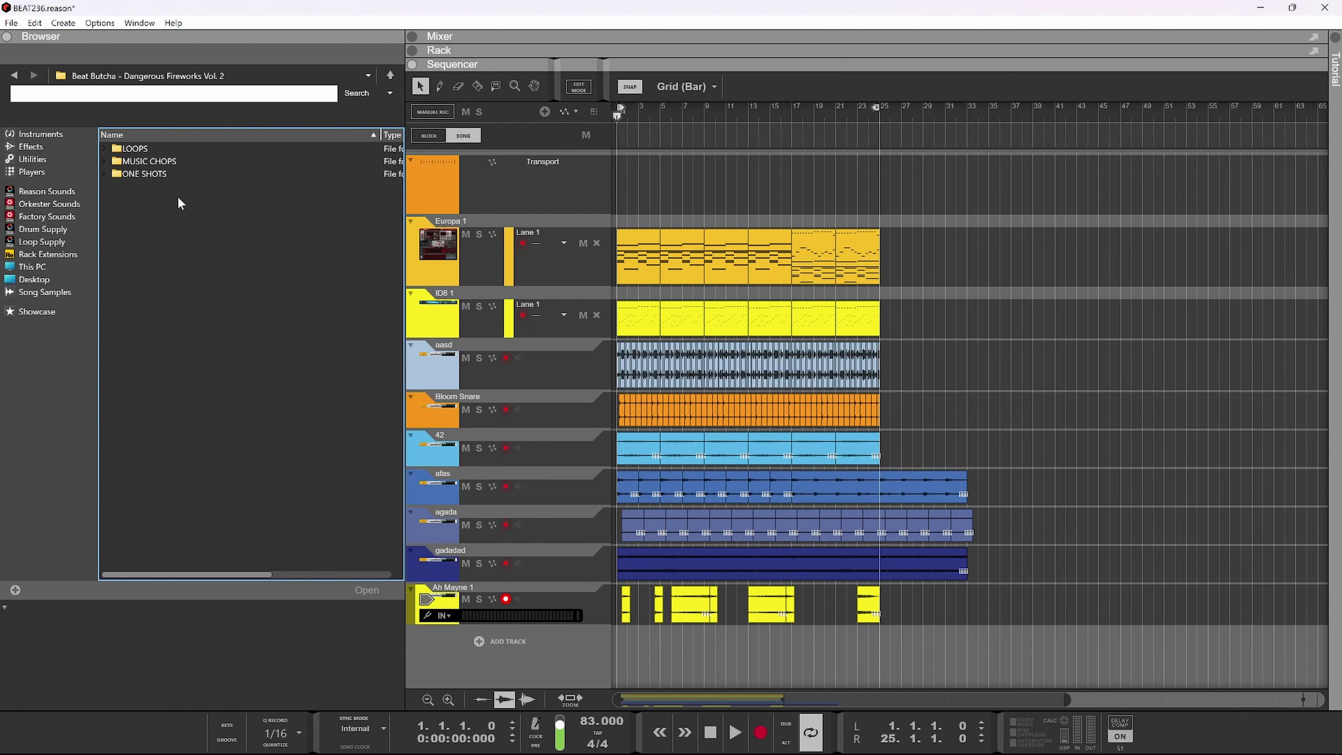
{"action": "double_click", "coordinate": [167, 174]}
{"action": "left_click", "coordinate": [137, 163]}
{"action": "double_click", "coordinate": [129, 149]}
- Audition hat samples down the HAT folder, including DHATZ, FU_HAT2, LONGERHAT, RIDEZ, SHR_HAT and STICK
{"action": "left_click", "coordinate": [144, 223]}
{"action": "left_click", "coordinate": [156, 285]}
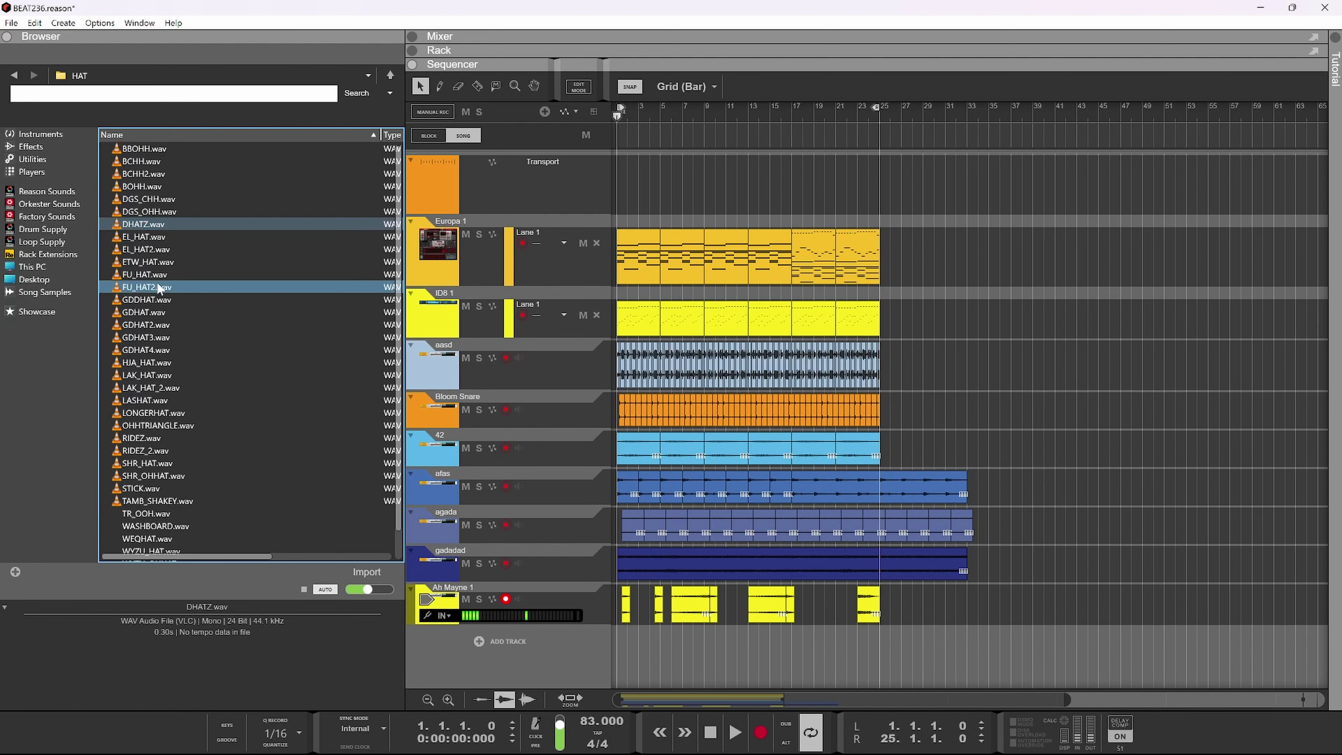
{"action": "left_click", "coordinate": [158, 412]}
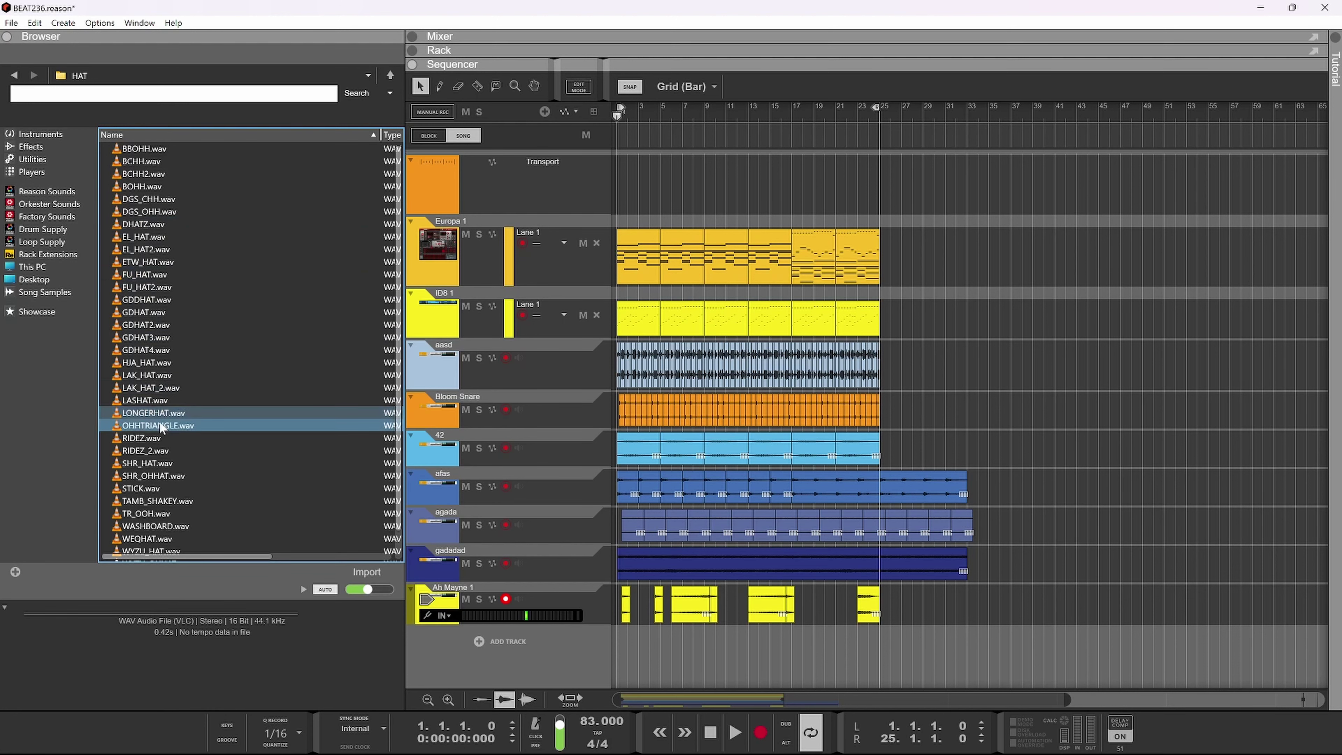
{"action": "left_click", "coordinate": [158, 437]}
{"action": "left_click", "coordinate": [157, 463]}
{"action": "left_click", "coordinate": [158, 488]}
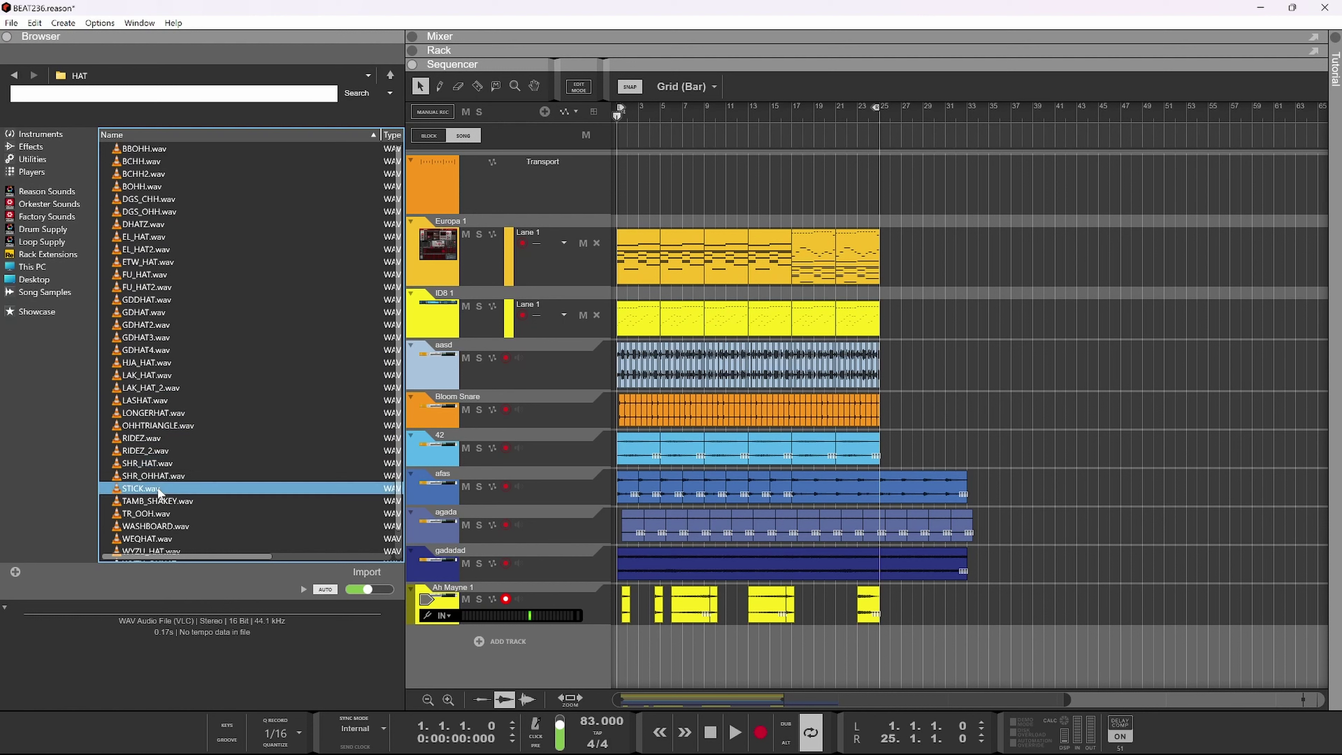
- Audition the remaining samples at the end of the HAT folder, including SHR_OHHAT, TR_OOH, WEQHAT, WYZU_OHHAT and WYZU_OHHAT_2
{"action": "scroll", "coordinate": [158, 476], "scroll_direction": "down", "scroll_amount": 2}
{"action": "left_click", "coordinate": [158, 408]}
{"action": "left_click", "coordinate": [156, 443]}
{"action": "left_click", "coordinate": [157, 457]}
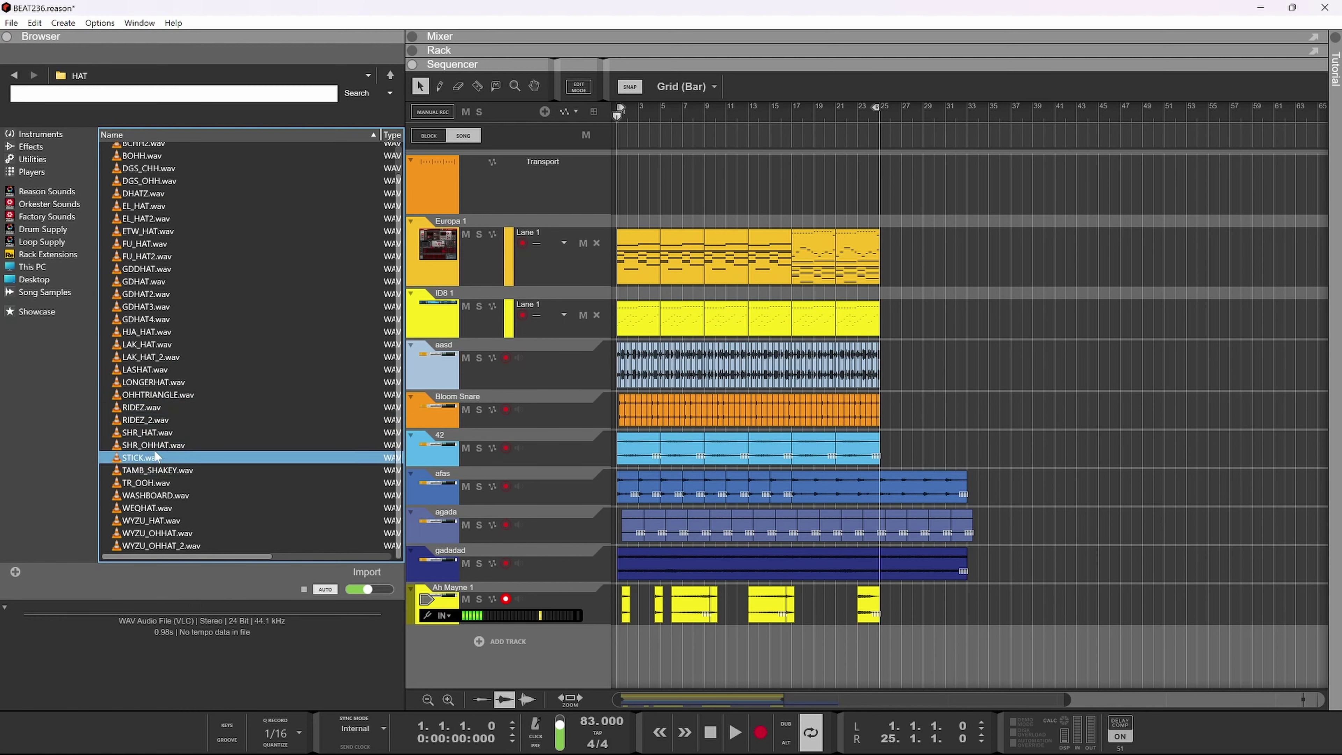
{"action": "left_click", "coordinate": [157, 483]}
{"action": "left_click", "coordinate": [159, 508]}
{"action": "left_click", "coordinate": [162, 533]}
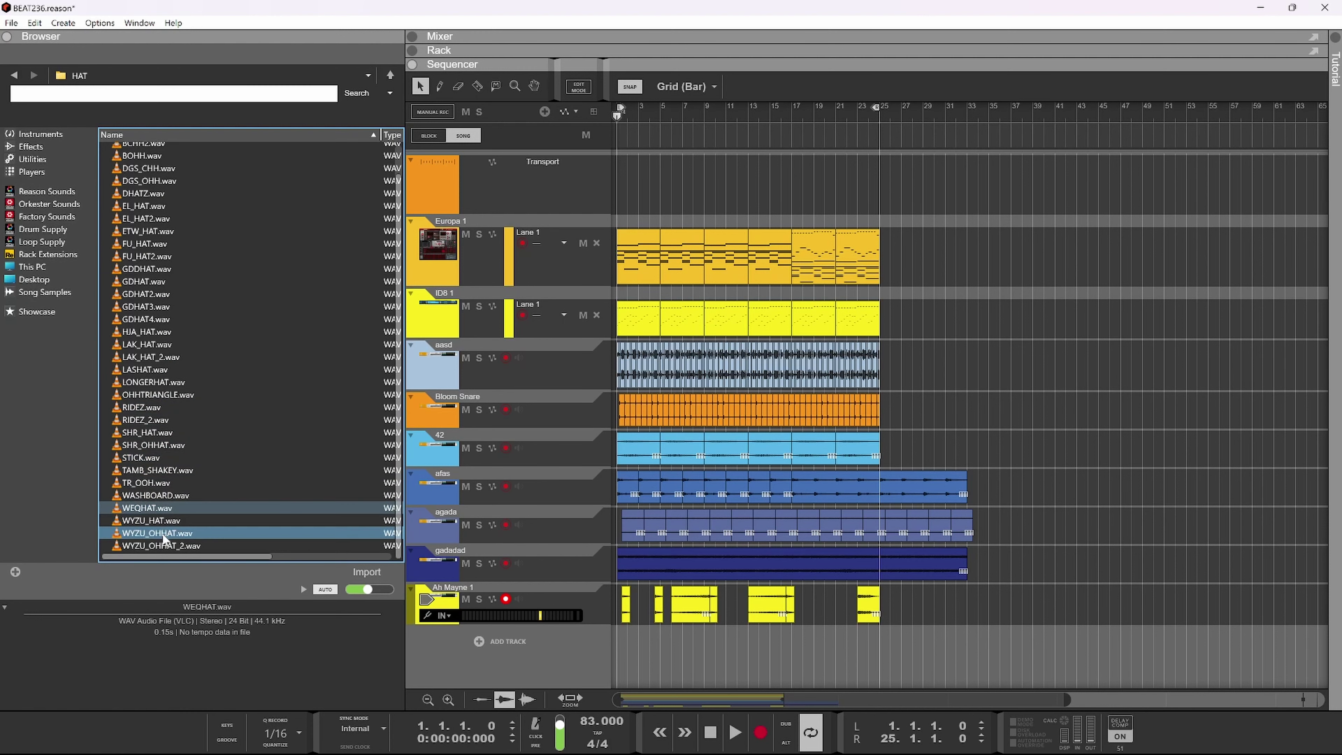
{"action": "left_click", "coordinate": [162, 545]}
{"action": "left_click", "coordinate": [164, 495]}
- Compare hats near the start of the HAT folder, including EL_HAT, DHATZ, BOHH, BCHH, BCHH2, BBOHH and DGS_OHH
{"action": "scroll", "coordinate": [164, 498], "scroll_direction": "up", "scroll_amount": 2}
{"action": "left_click", "coordinate": [108, 236]}
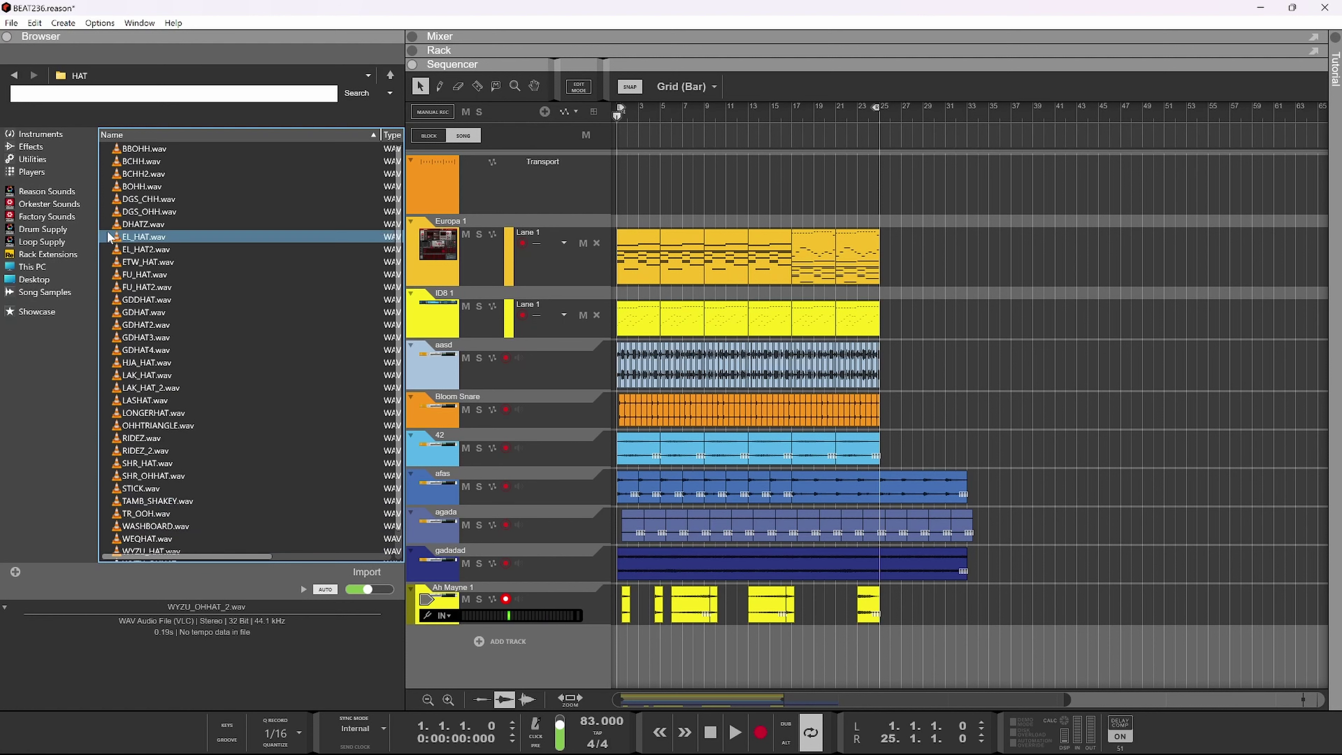
{"action": "left_click", "coordinate": [113, 223]}
{"action": "left_click", "coordinate": [126, 186]}
{"action": "left_click", "coordinate": [127, 175]}
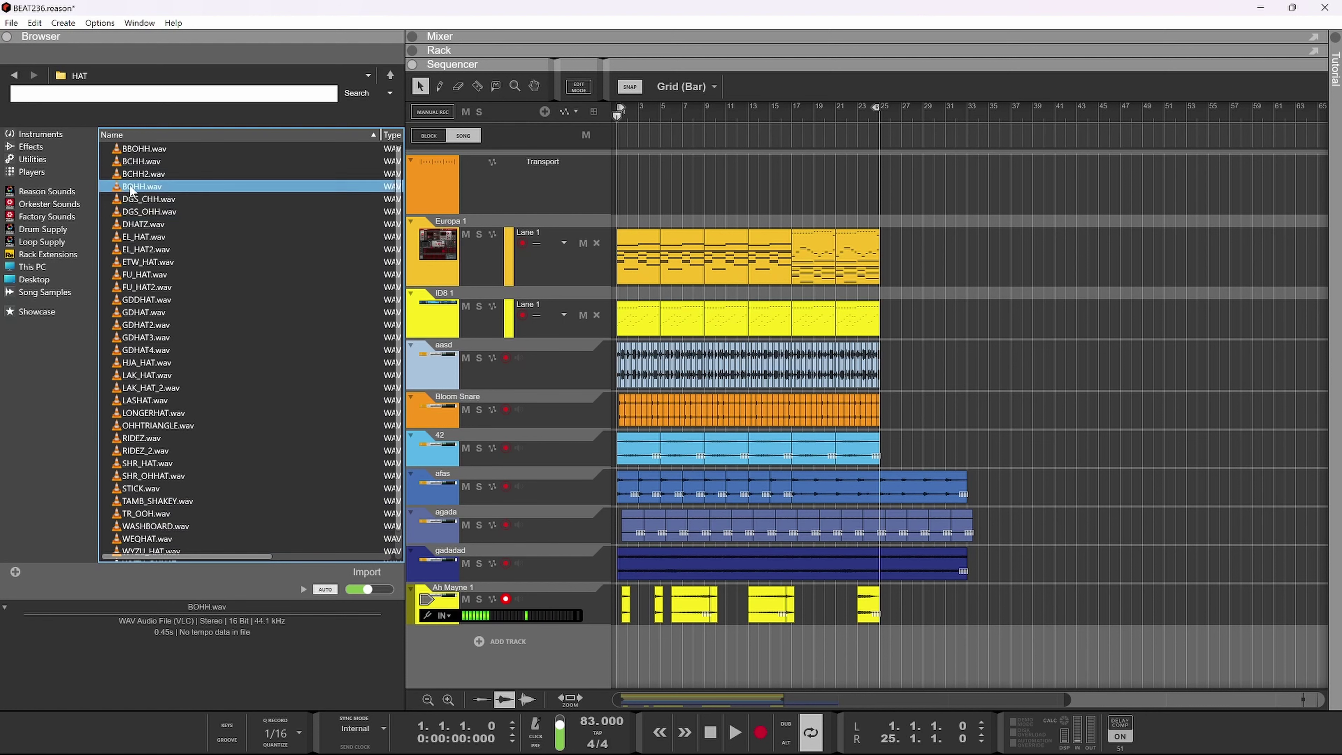
{"action": "left_click", "coordinate": [139, 161]}
{"action": "left_click", "coordinate": [145, 149]}
{"action": "left_click", "coordinate": [147, 174]}
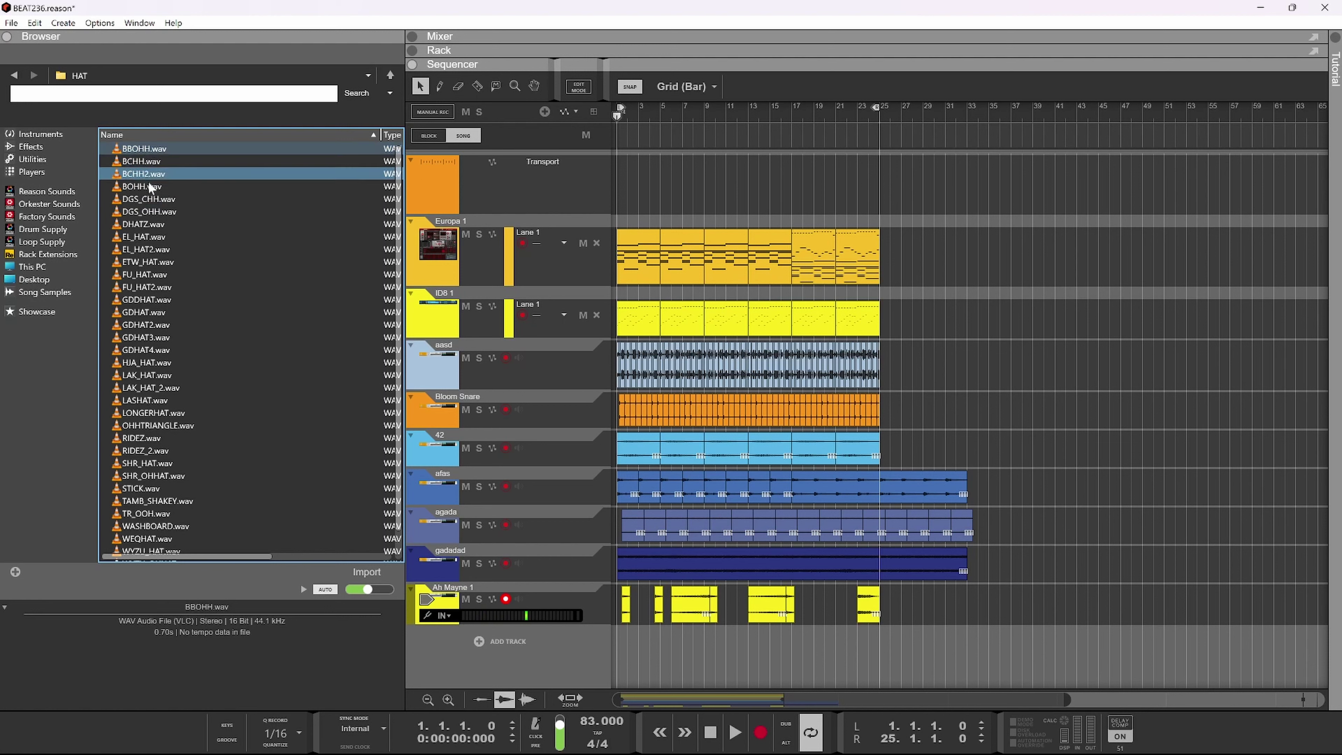
{"action": "left_click", "coordinate": [143, 223]}
{"action": "left_click", "coordinate": [144, 174]}
{"action": "left_click", "coordinate": [145, 149]}
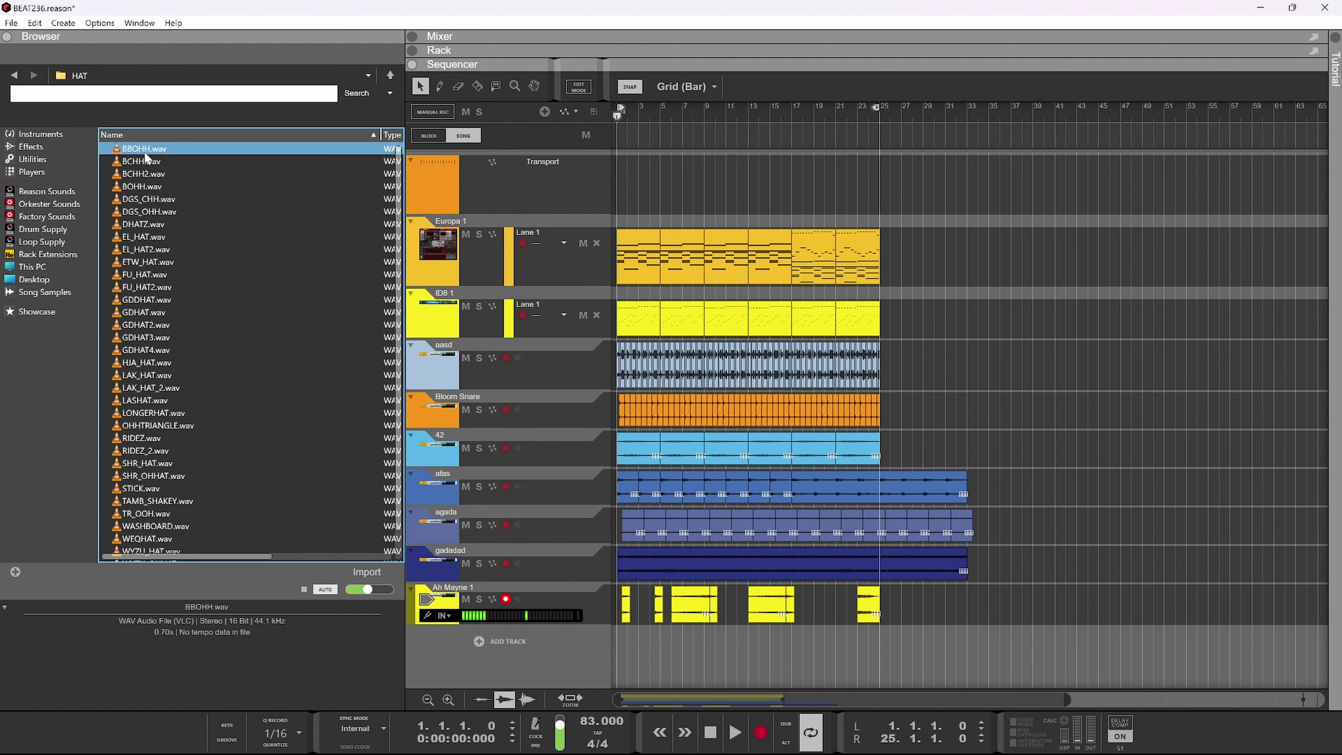
{"action": "left_click", "coordinate": [143, 174]}
{"action": "left_click", "coordinate": [144, 211]}
{"action": "left_click", "coordinate": [143, 287]}
- Place BBOHH.wav on a new audio track at 1.1.1 and extend its clip to one bar
{"action": "left_click", "coordinate": [135, 149]}
{"action": "left_click_drag", "start_coordinate": [632, 682], "coordinate": [618, 661]}
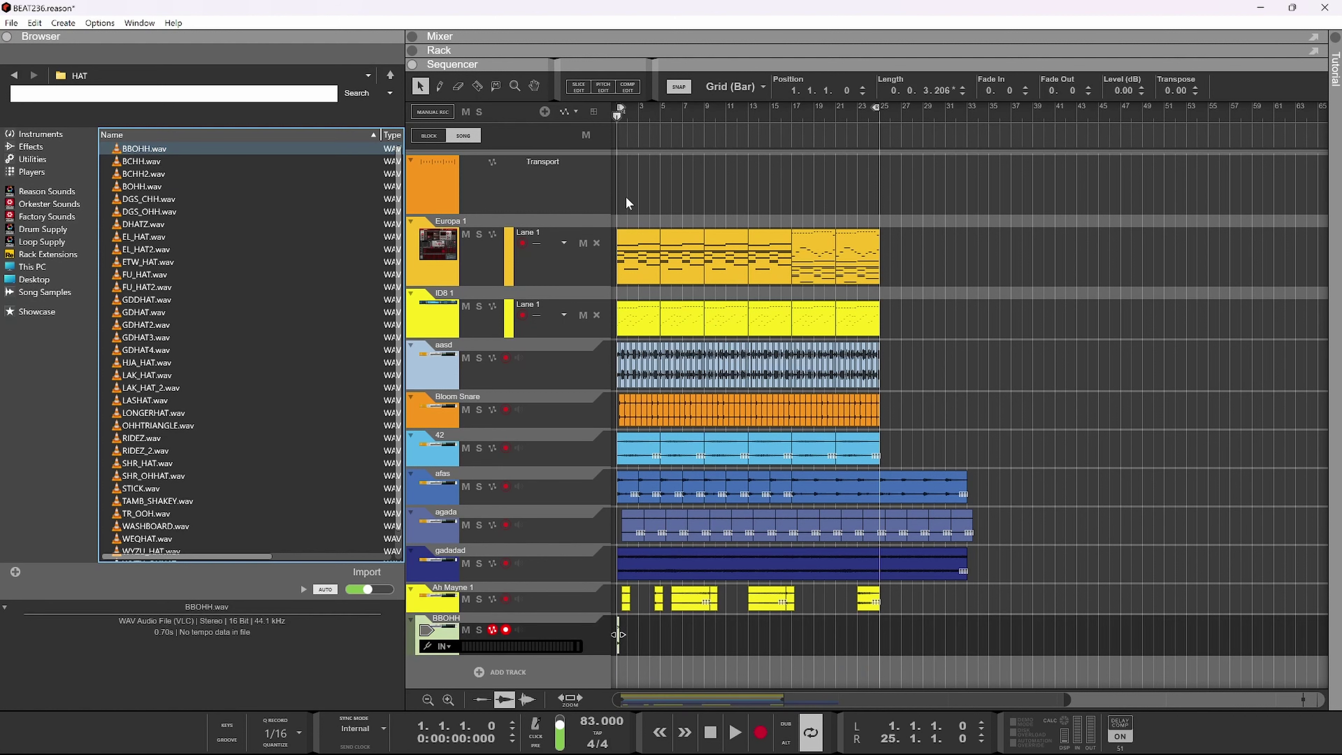
{"action": "scroll", "coordinate": [630, 655], "scroll_direction": "up", "scroll_amount": 5, "text": "ctrl"}
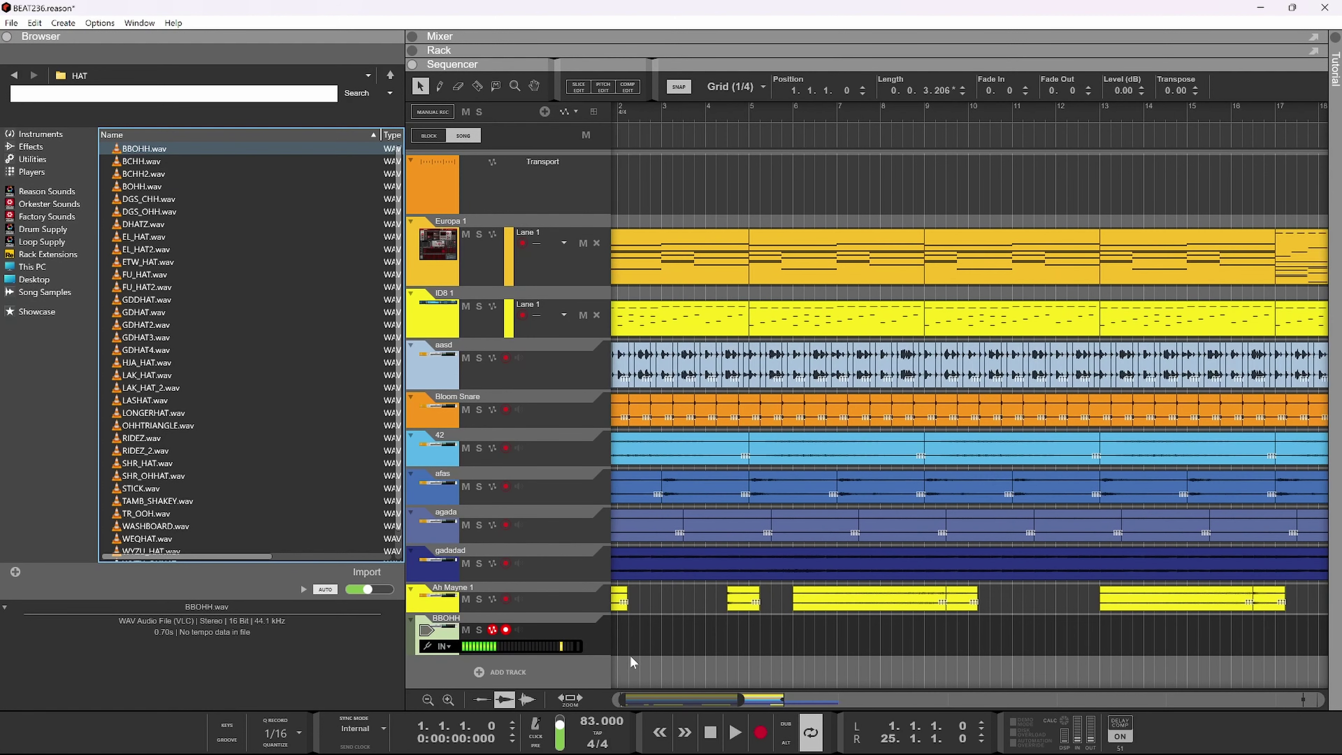
{"action": "left_click_drag", "start_coordinate": [633, 634], "coordinate": [670, 643]}
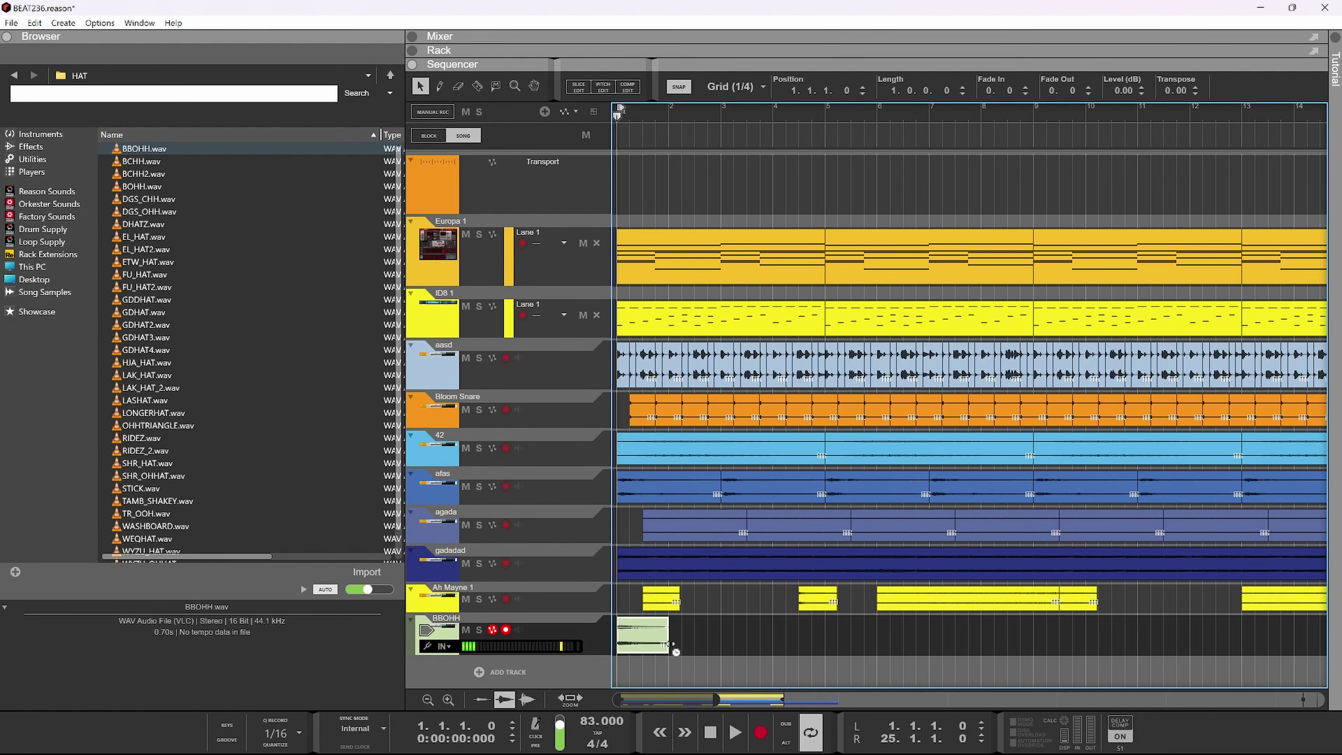
- Give the BBOHH clip a fade-out of 8.0 and play it with the beat
{"action": "key", "text": "space"}
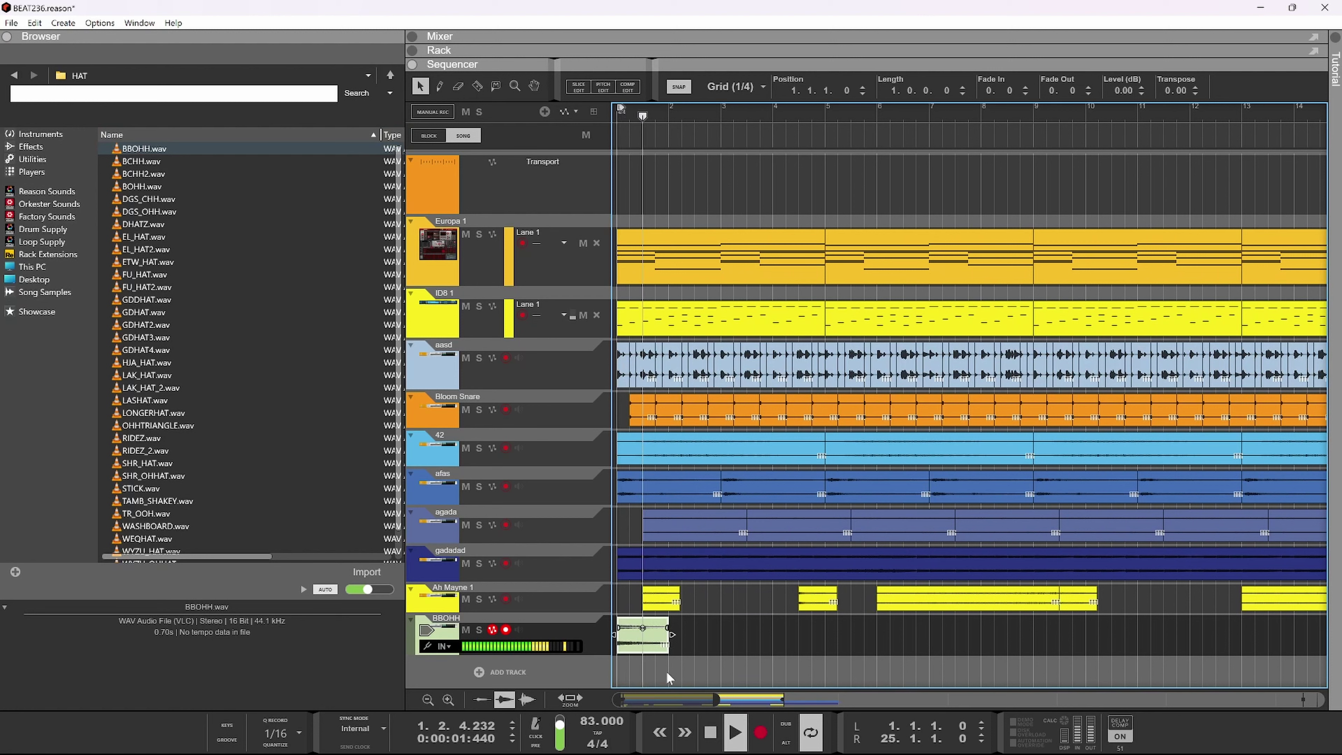
{"action": "left_click_drag", "start_coordinate": [667, 627], "coordinate": [653, 622]}
{"action": "key", "text": "space"}
{"action": "key", "text": "space"}
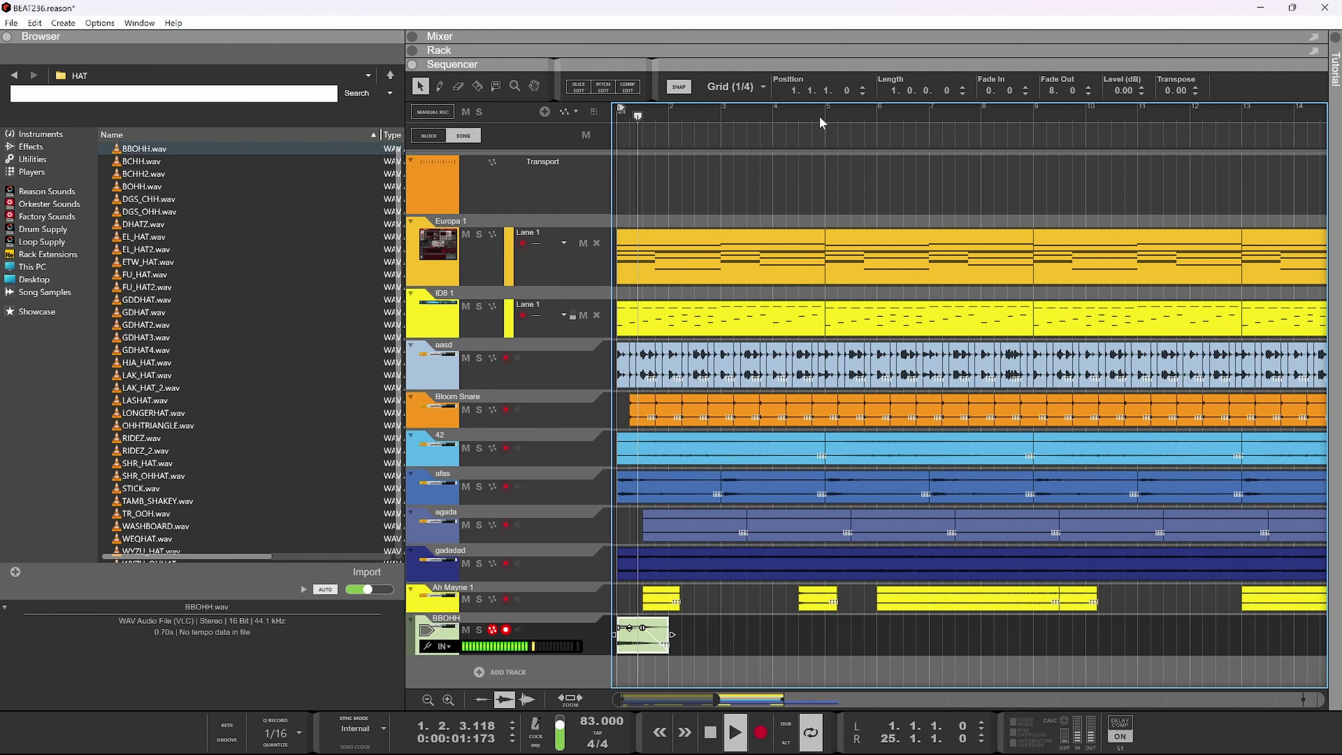
- Copy The Echo and Synapse DR-1 reverb from the Ah Mayne 1 track into the BBOHH track's insert effects
{"action": "left_click", "coordinate": [786, 49]}
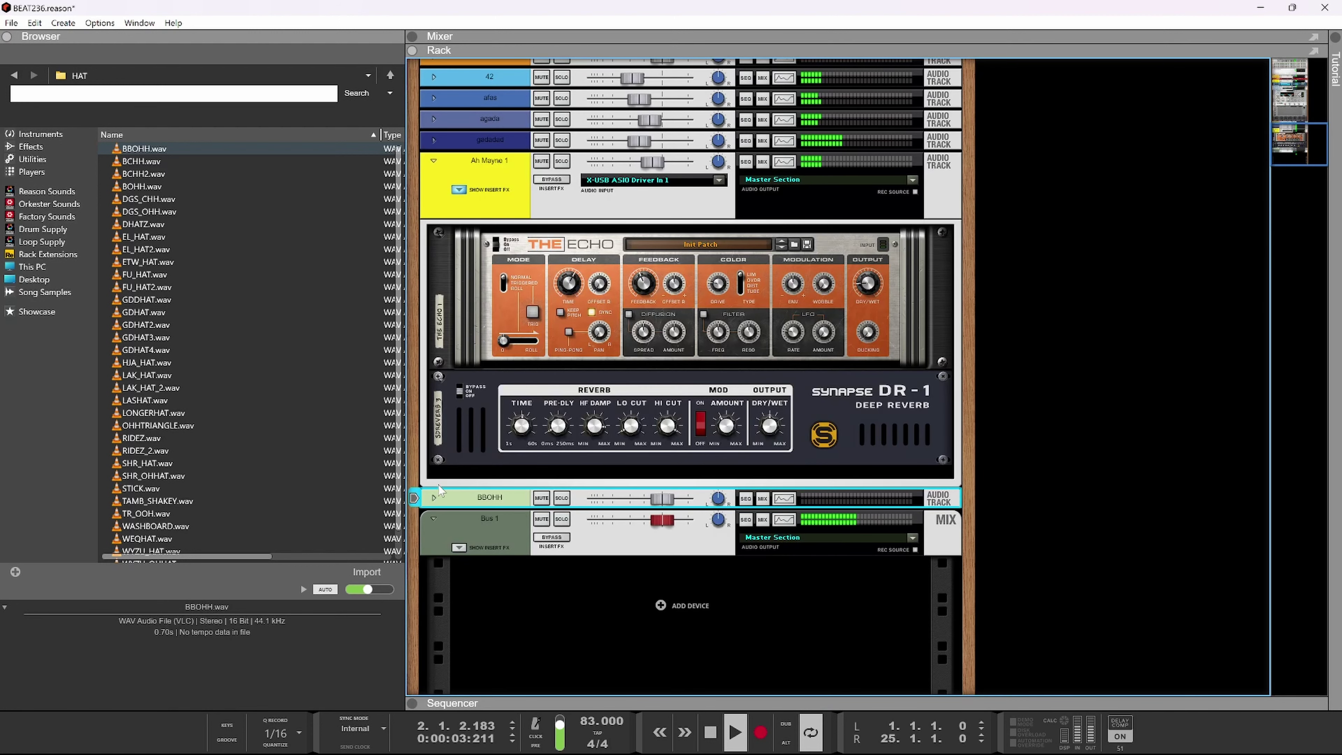
{"action": "key", "text": "space"}
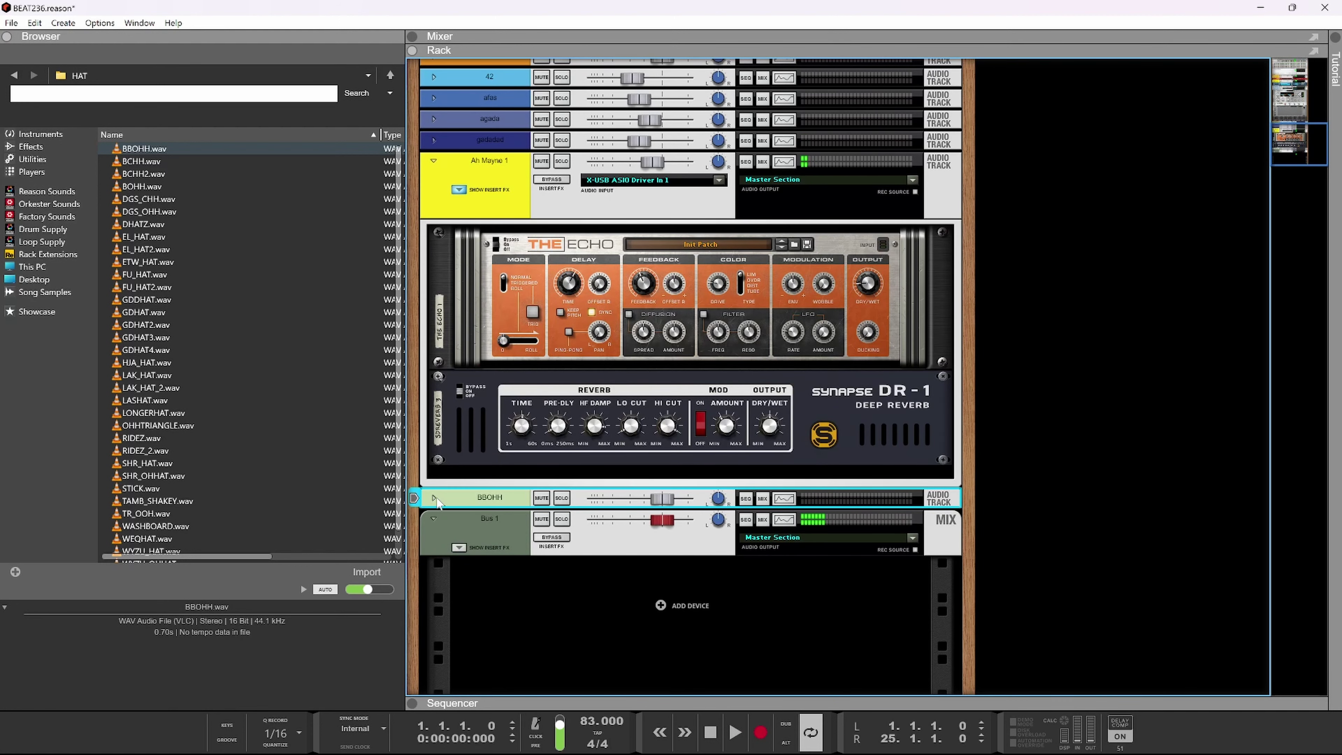
{"action": "left_click", "coordinate": [433, 498]}
{"action": "left_click", "coordinate": [458, 499]}
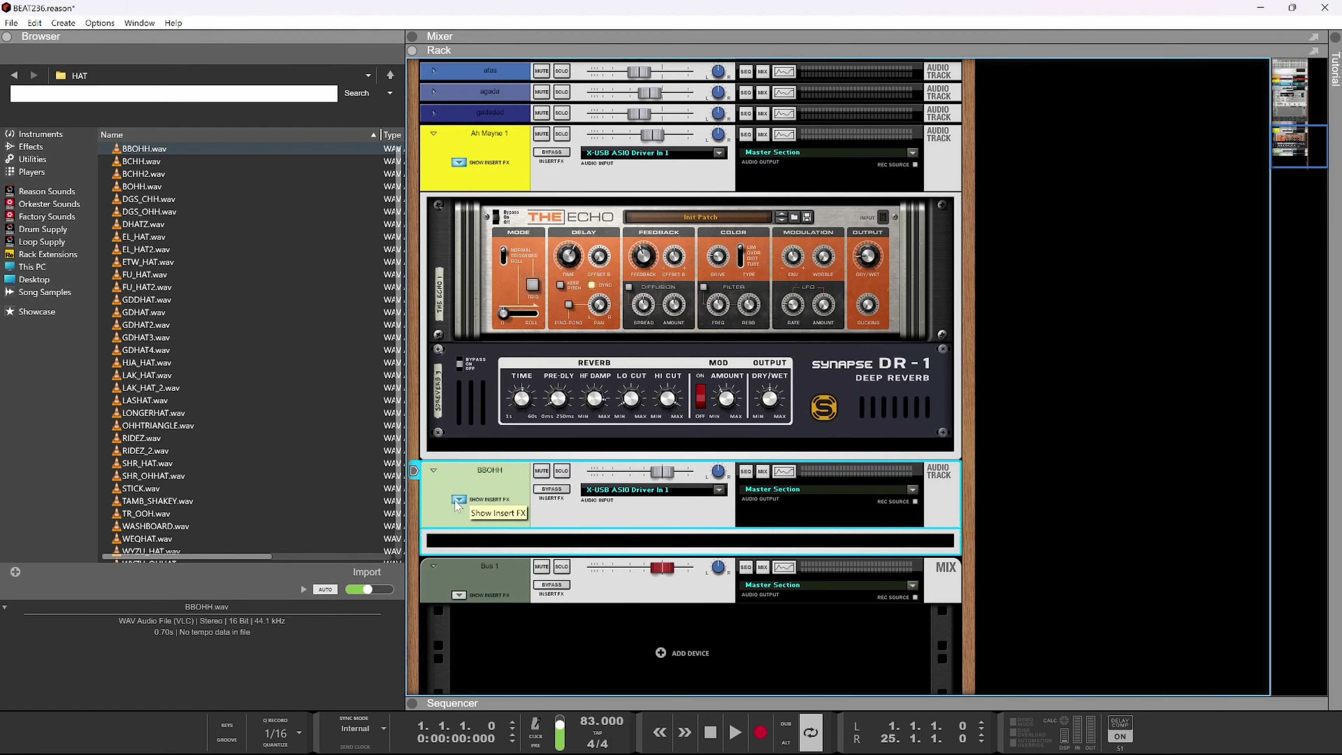
{"action": "left_click", "coordinate": [481, 347]}
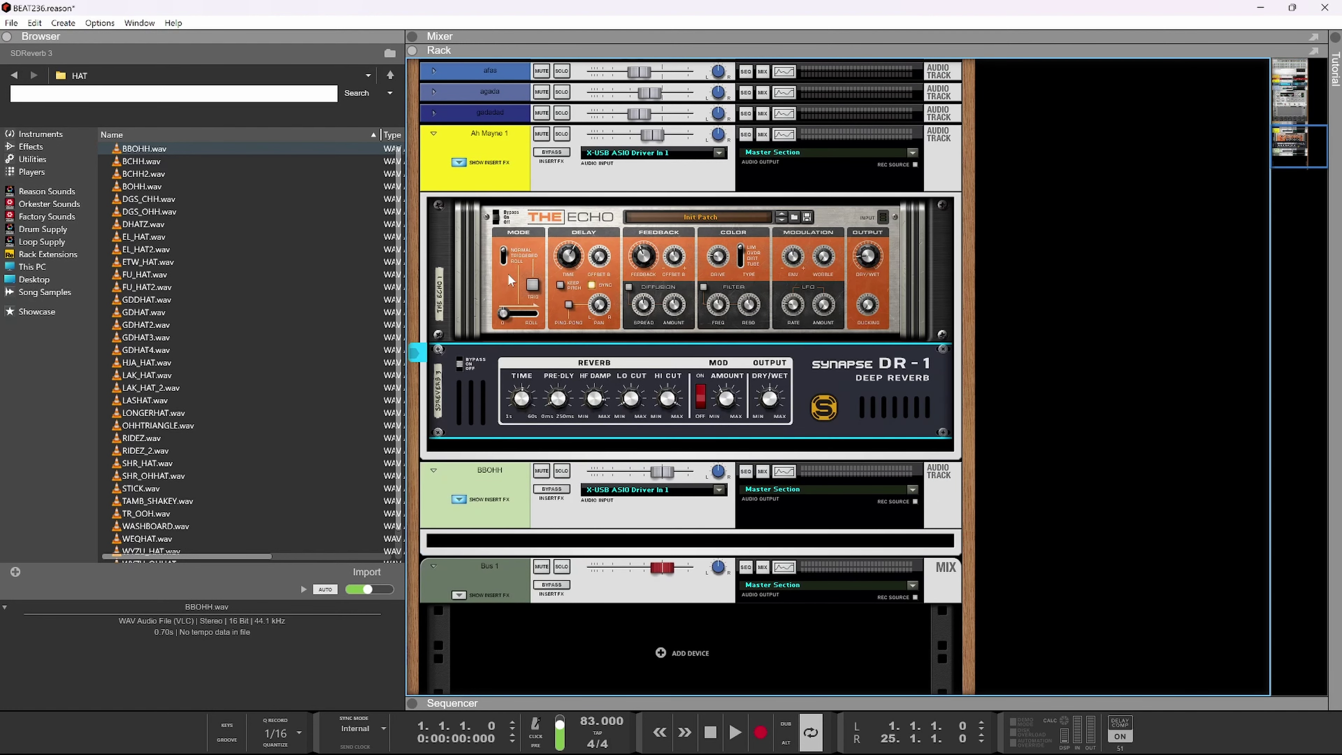
{"action": "left_click", "coordinate": [507, 274], "text": "shift"}
{"action": "left_click_drag", "start_coordinate": [491, 266], "coordinate": [581, 540]}
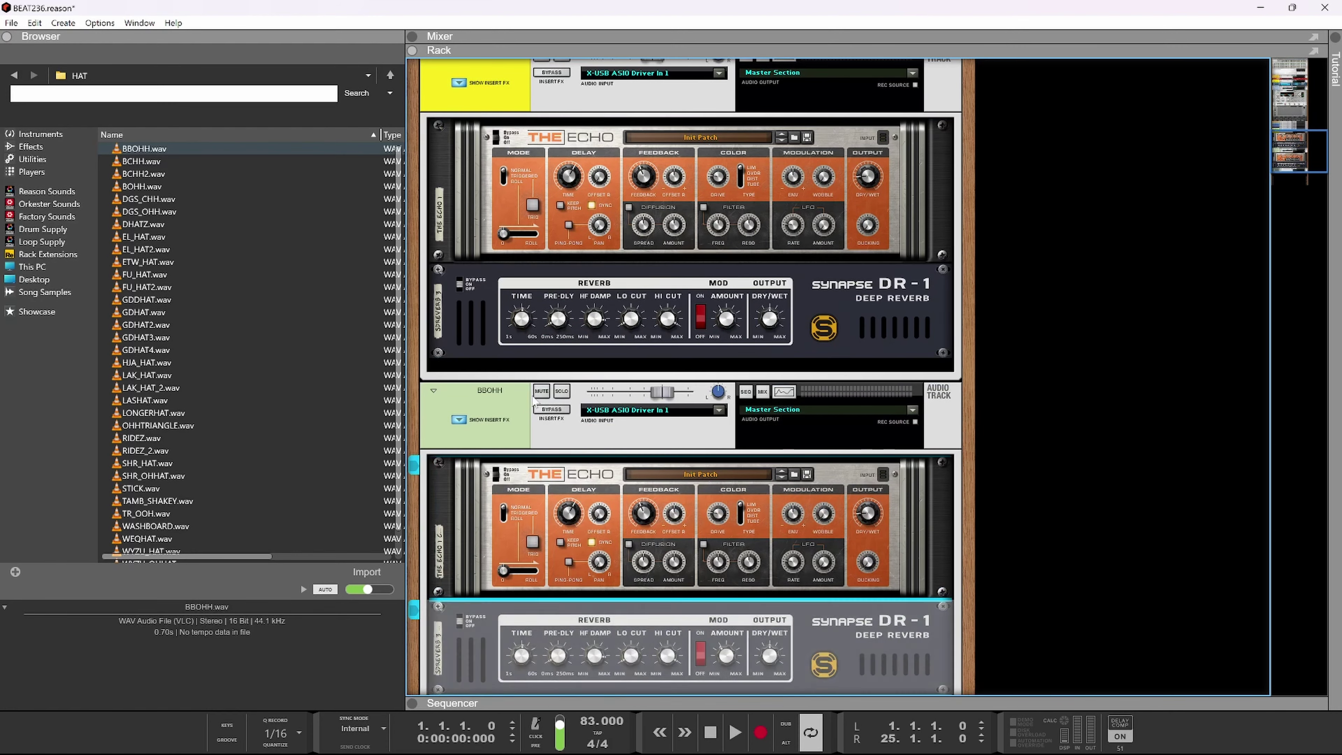
- Play the beat with the new effects and slightly raise the level of the 42 track in the rack
{"action": "key", "text": "space"}
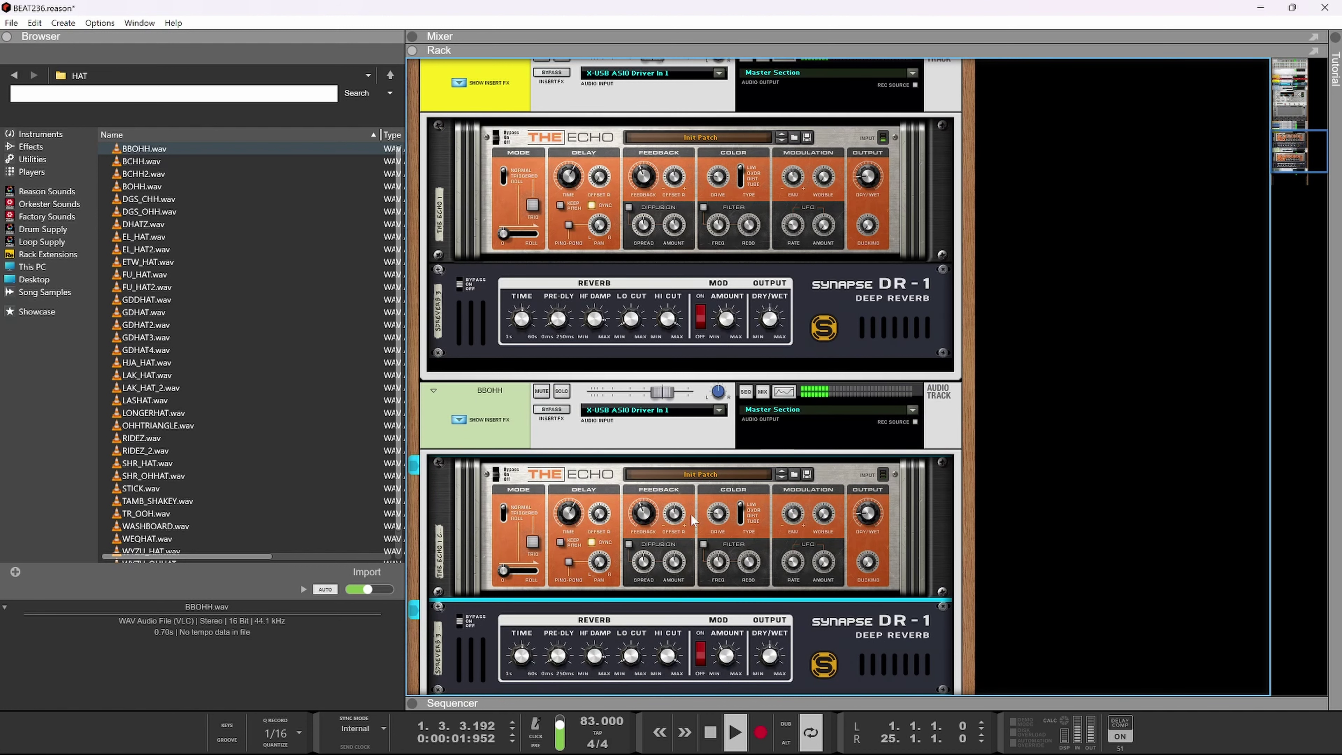
{"action": "scroll", "coordinate": [761, 616], "scroll_direction": "up", "scroll_amount": 3}
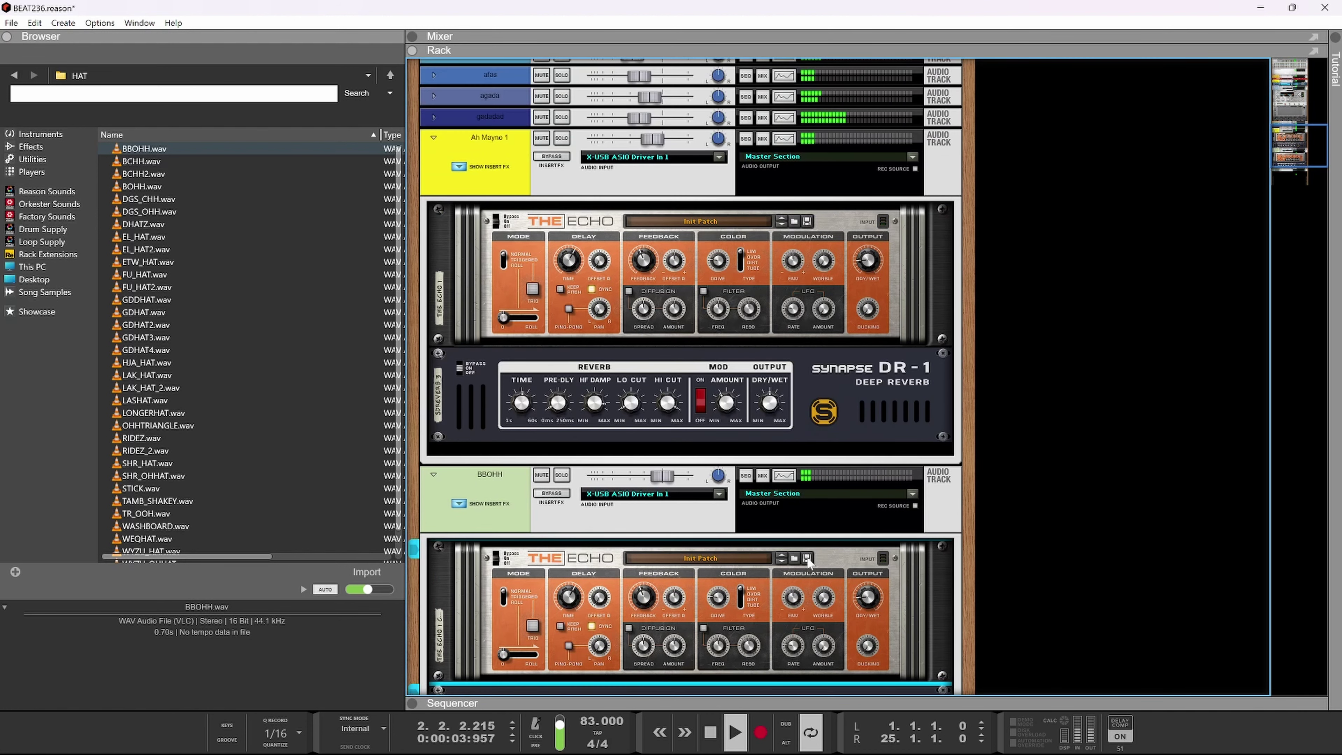
{"action": "left_click", "coordinate": [767, 447]}
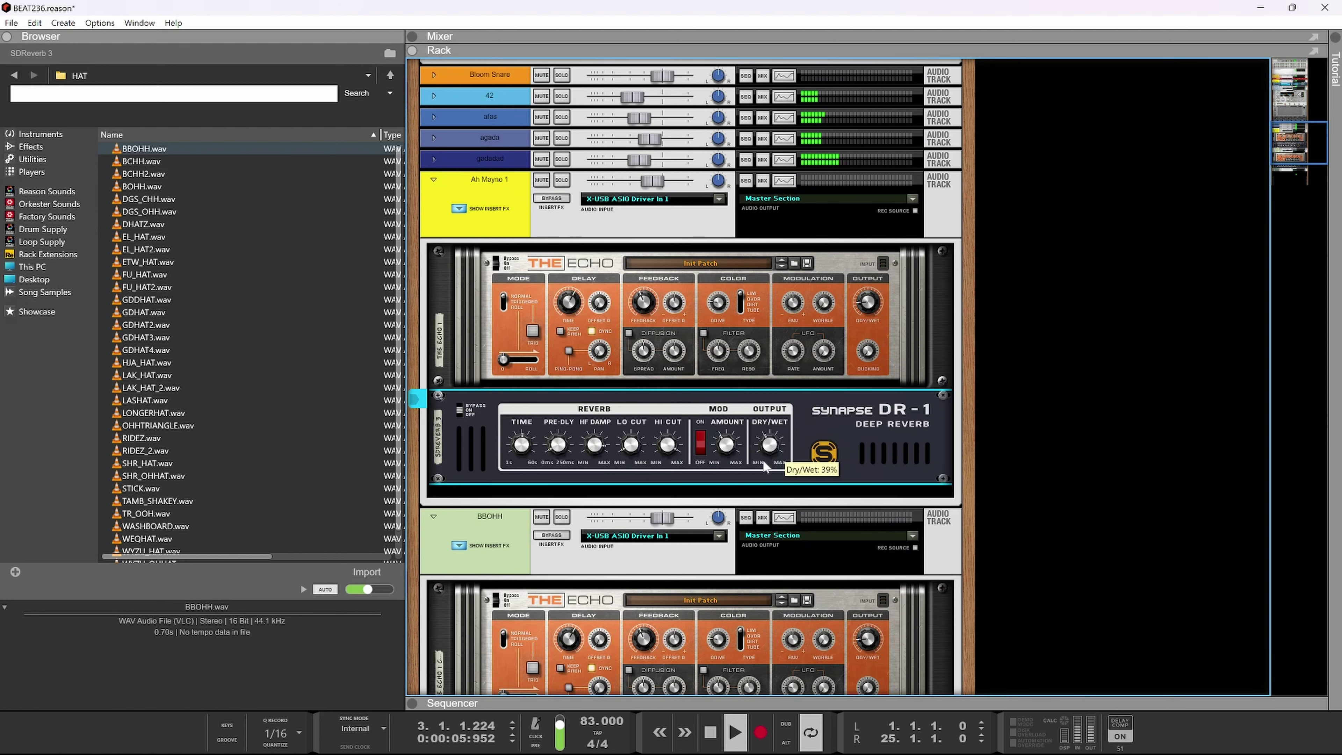
{"action": "scroll", "coordinate": [753, 444], "scroll_direction": "up", "scroll_amount": 3}
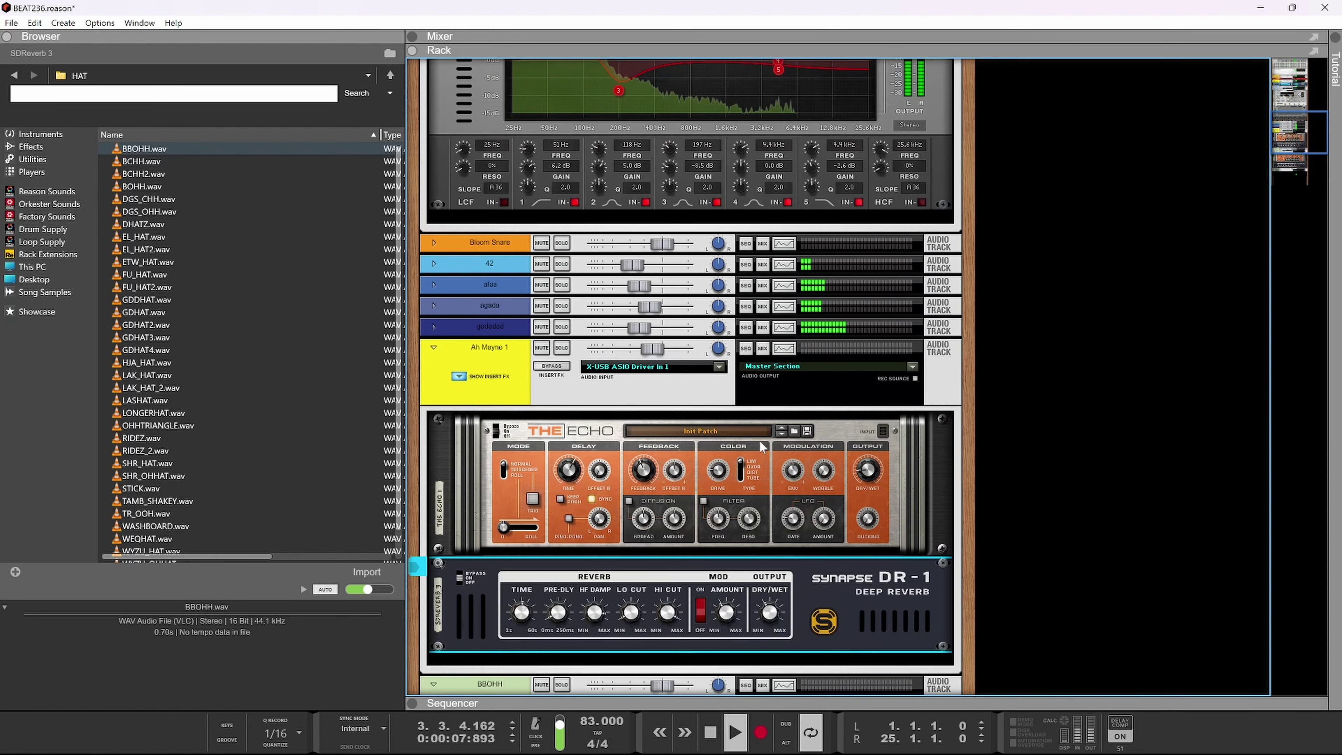
{"action": "left_click_drag", "start_coordinate": [629, 272], "coordinate": [633, 272]}
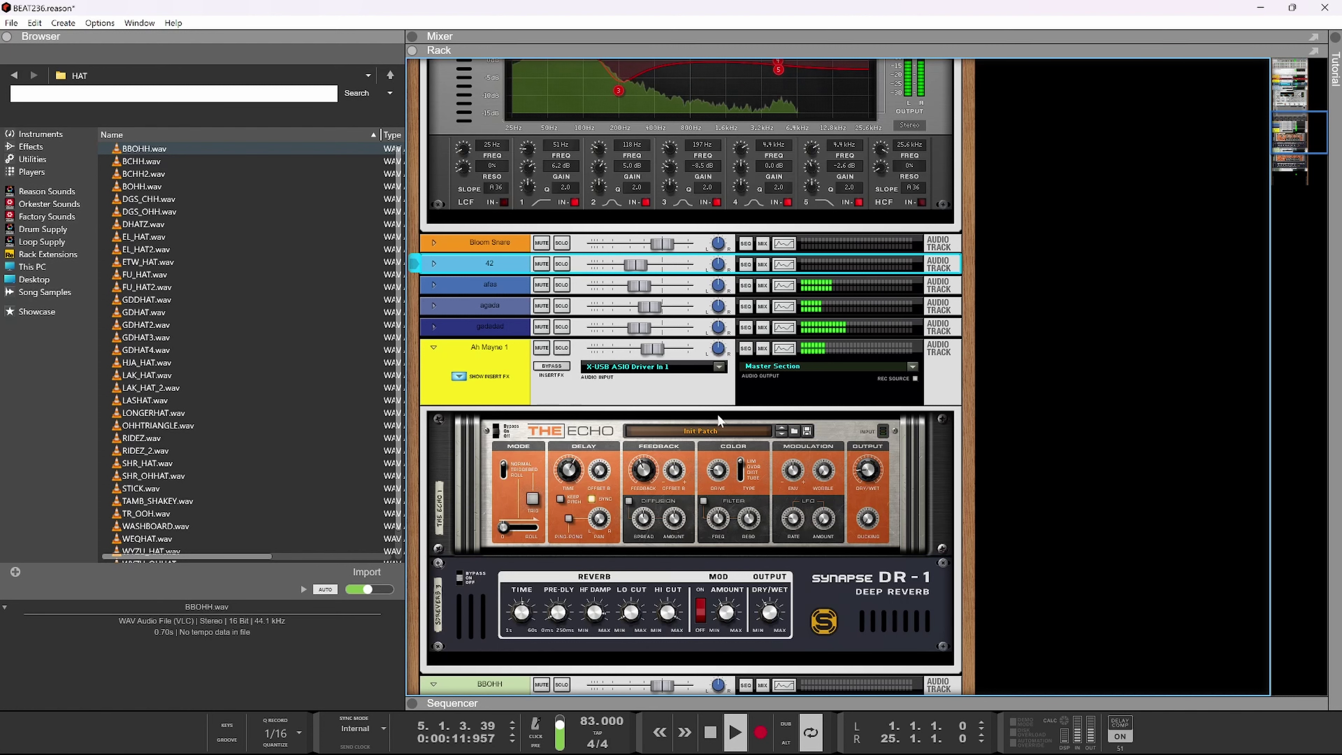
{"action": "scroll", "coordinate": [728, 417], "scroll_direction": "down", "scroll_amount": 2}
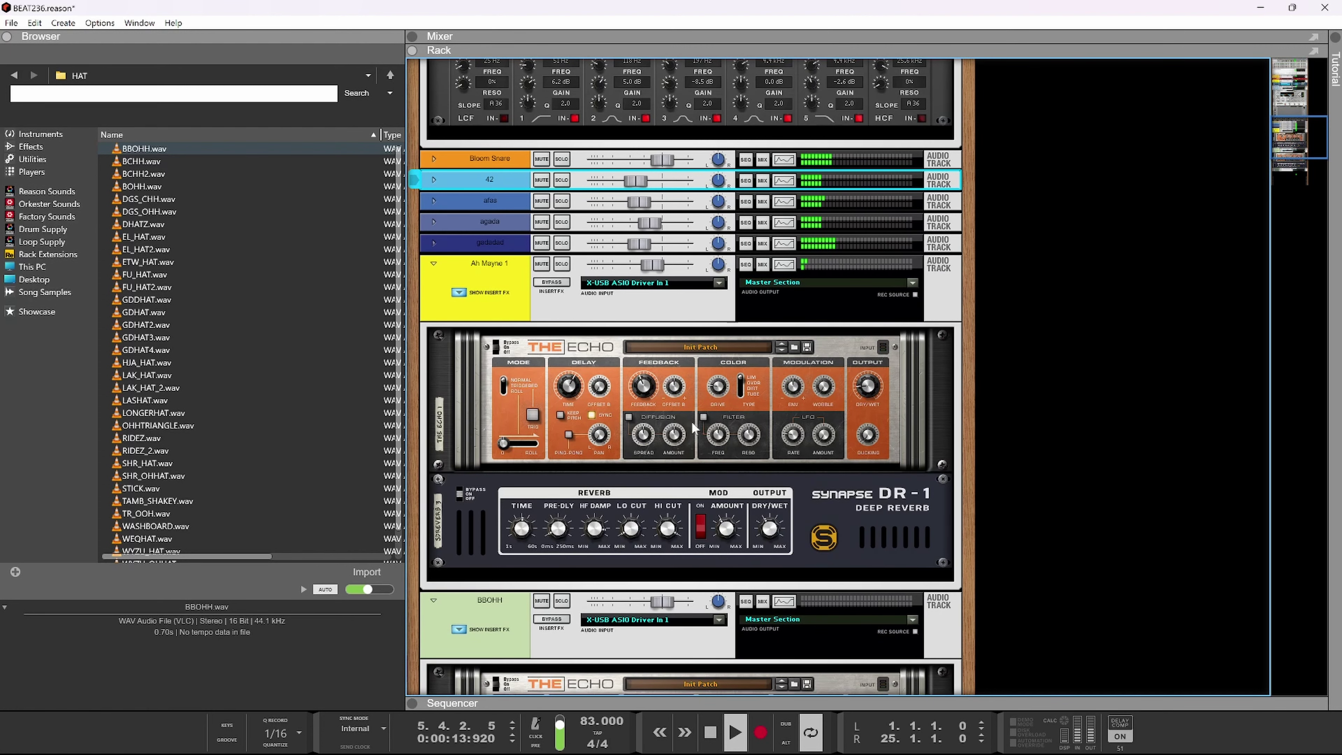
- Collapse the Ah Mayne 1 and BBOHH tracks in the rack and return to the sequencer with playback stopped
{"action": "scroll", "coordinate": [866, 414], "scroll_direction": "up", "scroll_amount": 5}
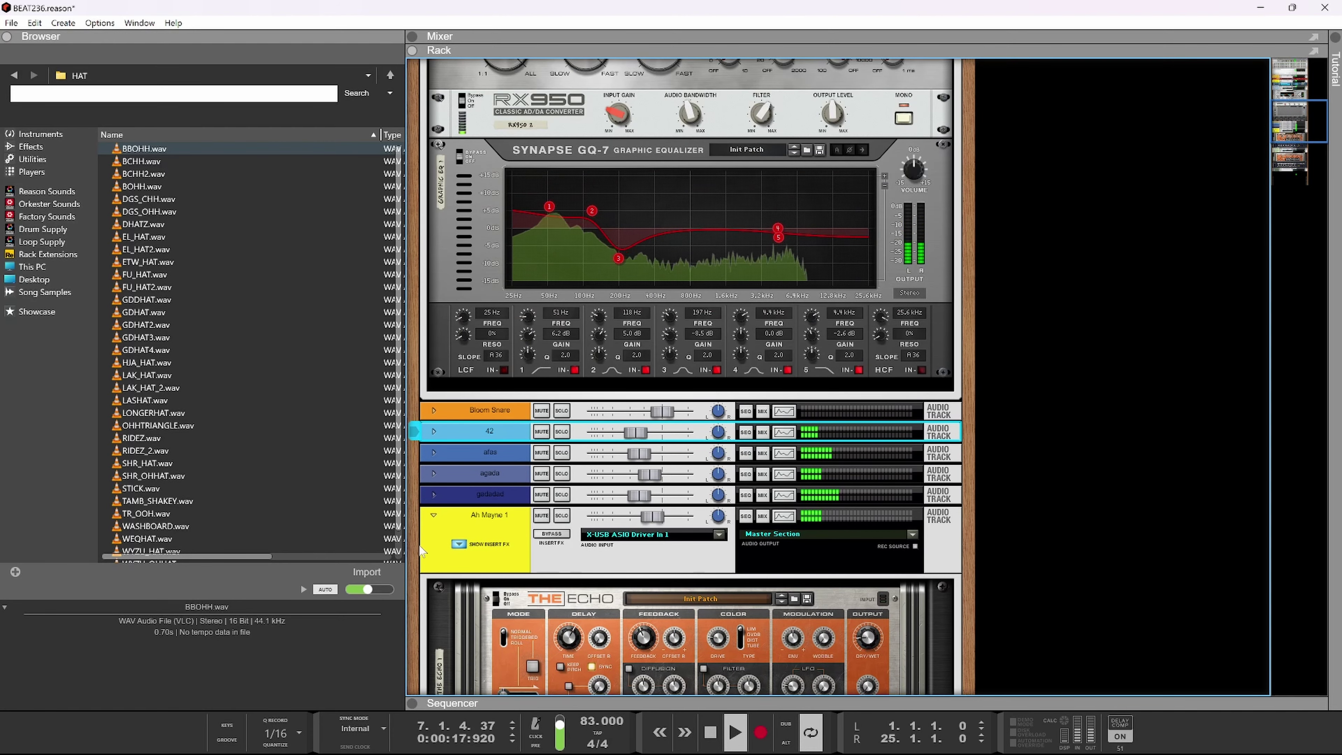
{"action": "left_click", "coordinate": [433, 515]}
{"action": "left_click", "coordinate": [433, 537]}
{"action": "left_click", "coordinate": [434, 537]}
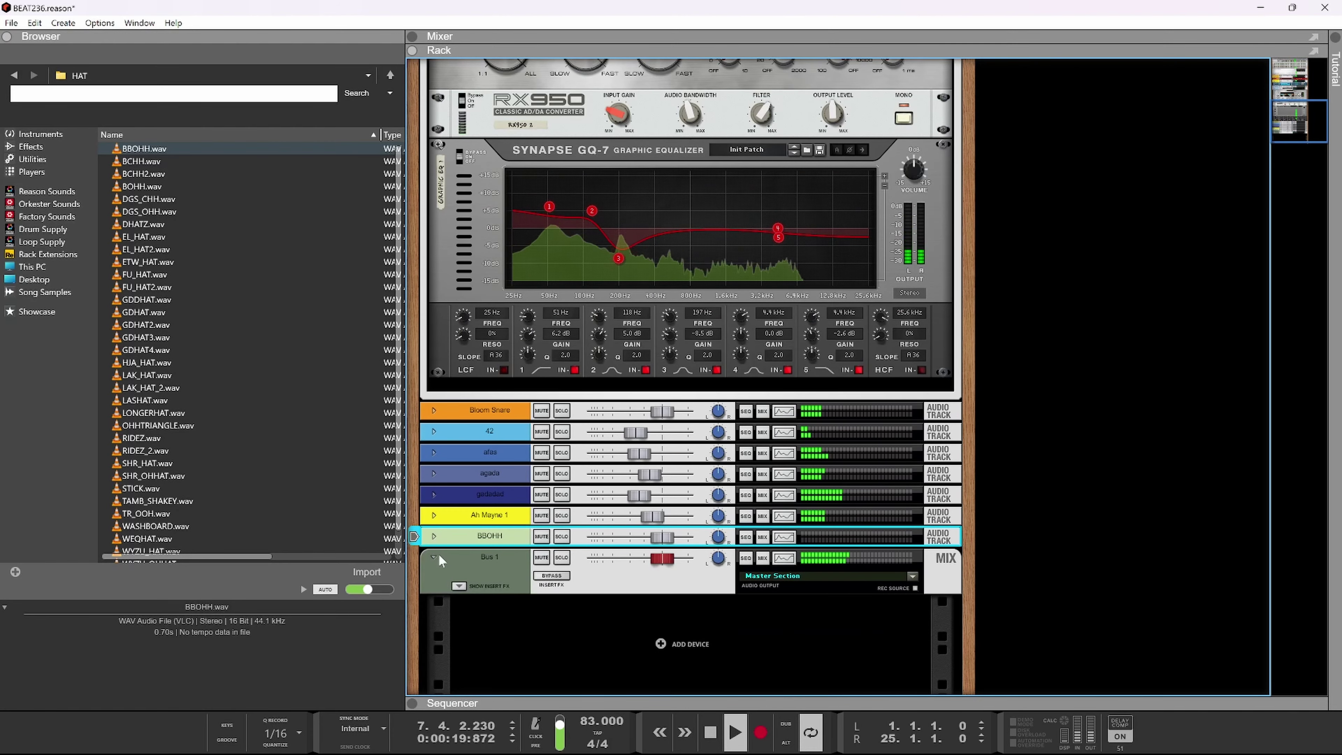
{"action": "key", "text": "space"}
{"action": "key", "text": "F7"}
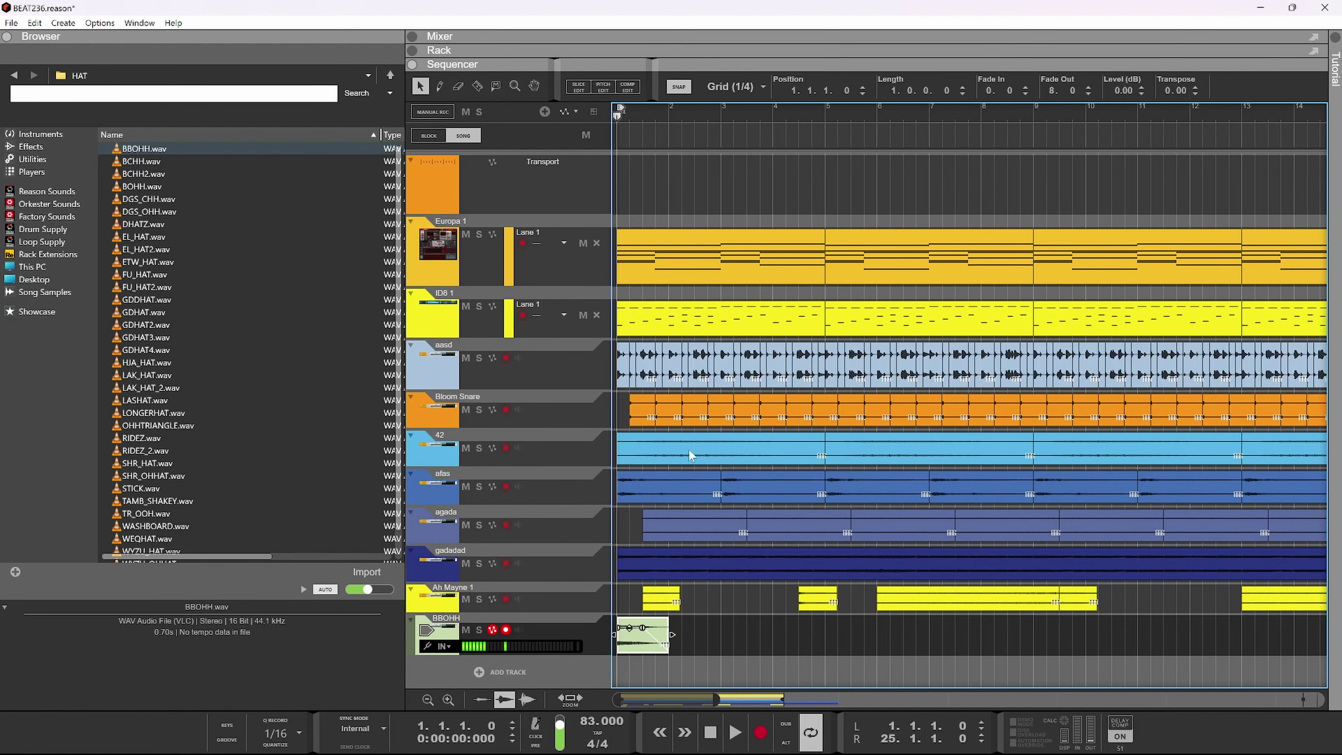
- Copy the BBOHH clip to 9.1.1 and place half-bar versions at 17.3.1 and 21.1.1
{"action": "scroll", "coordinate": [708, 625], "scroll_direction": "down", "scroll_amount": 4}
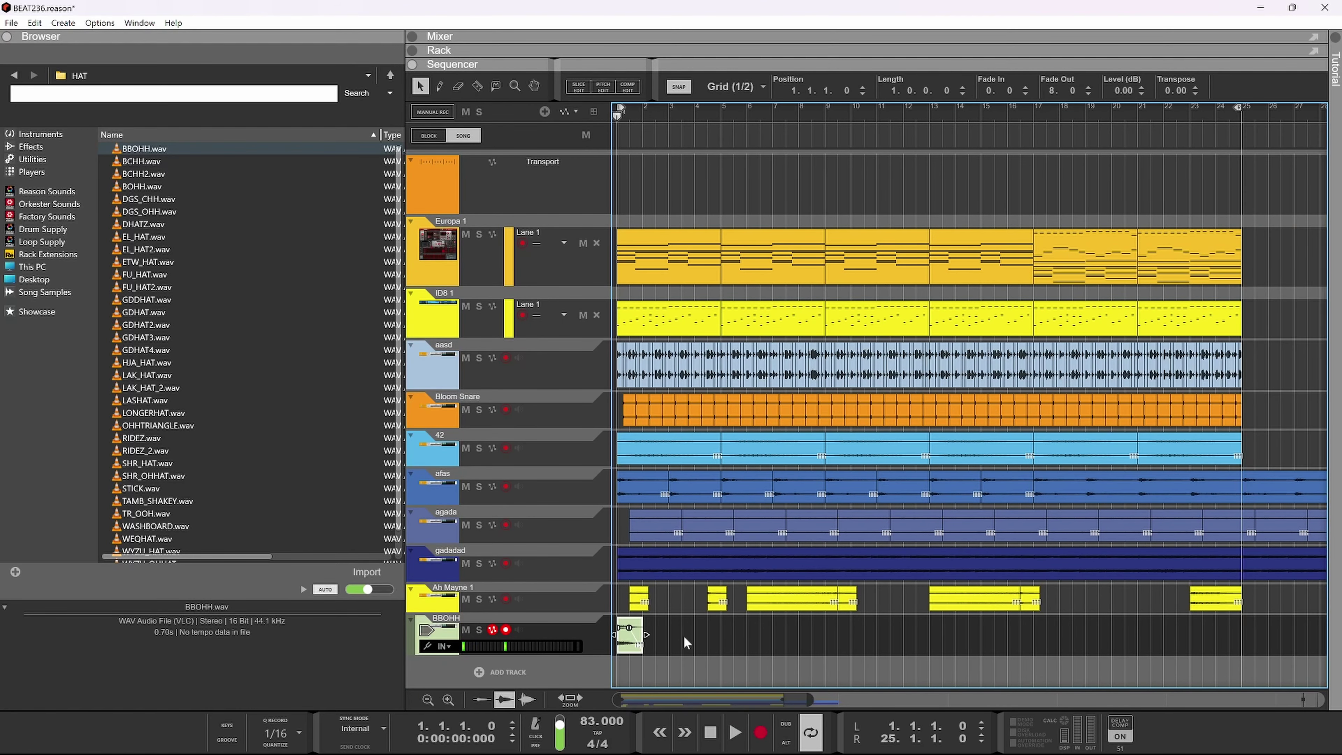
{"action": "left_click_drag", "start_coordinate": [655, 654], "coordinate": [820, 646]}
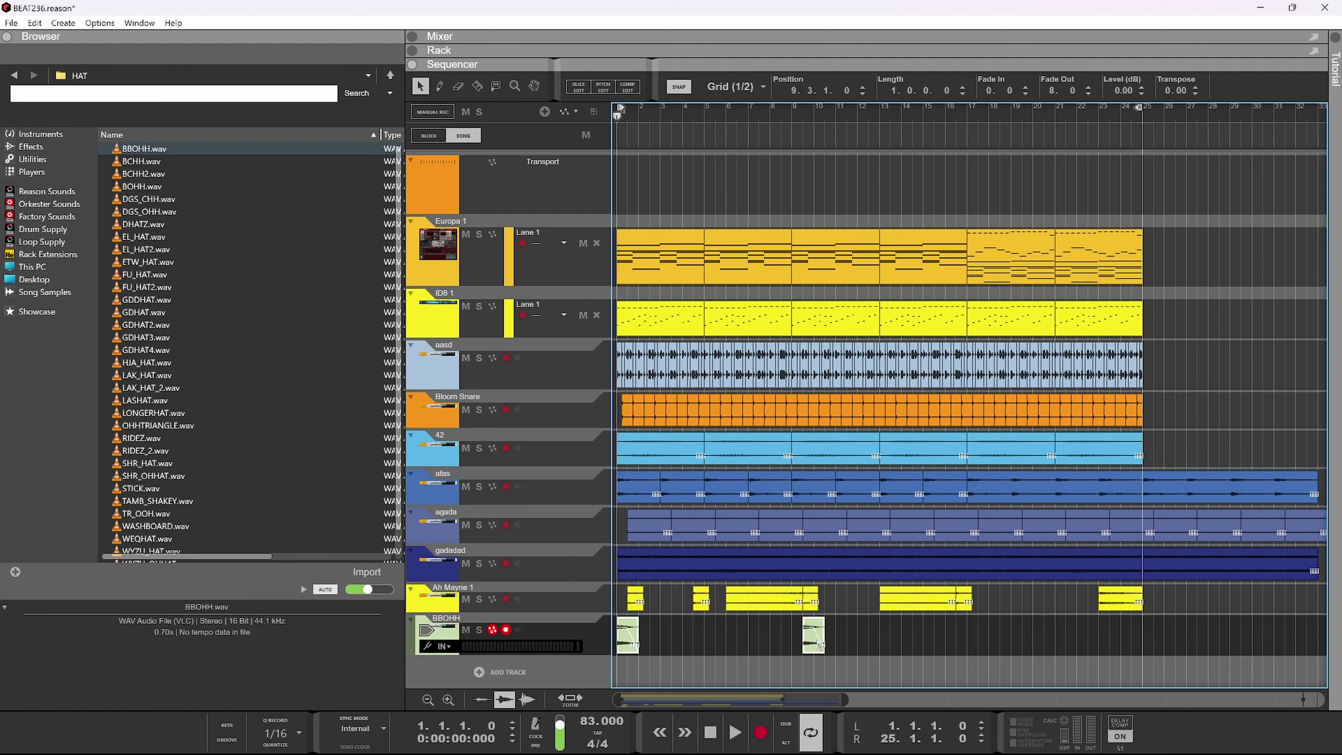
{"action": "left_click_drag", "start_coordinate": [985, 649], "coordinate": [973, 649]}
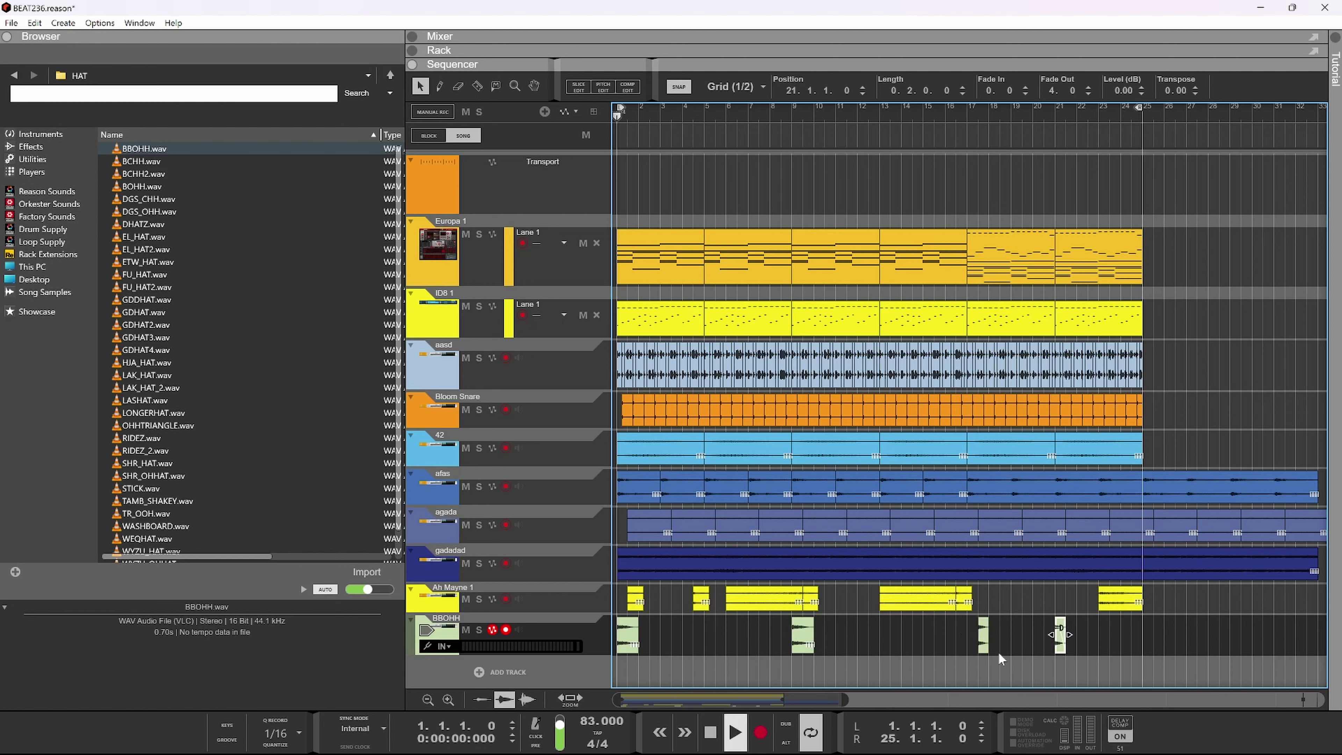
- Play from the start and lower all four BBOHH clips to -5.87 dB
{"action": "key", "text": "space"}
{"action": "left_click_drag", "start_coordinate": [1143, 630], "coordinate": [609, 674]}
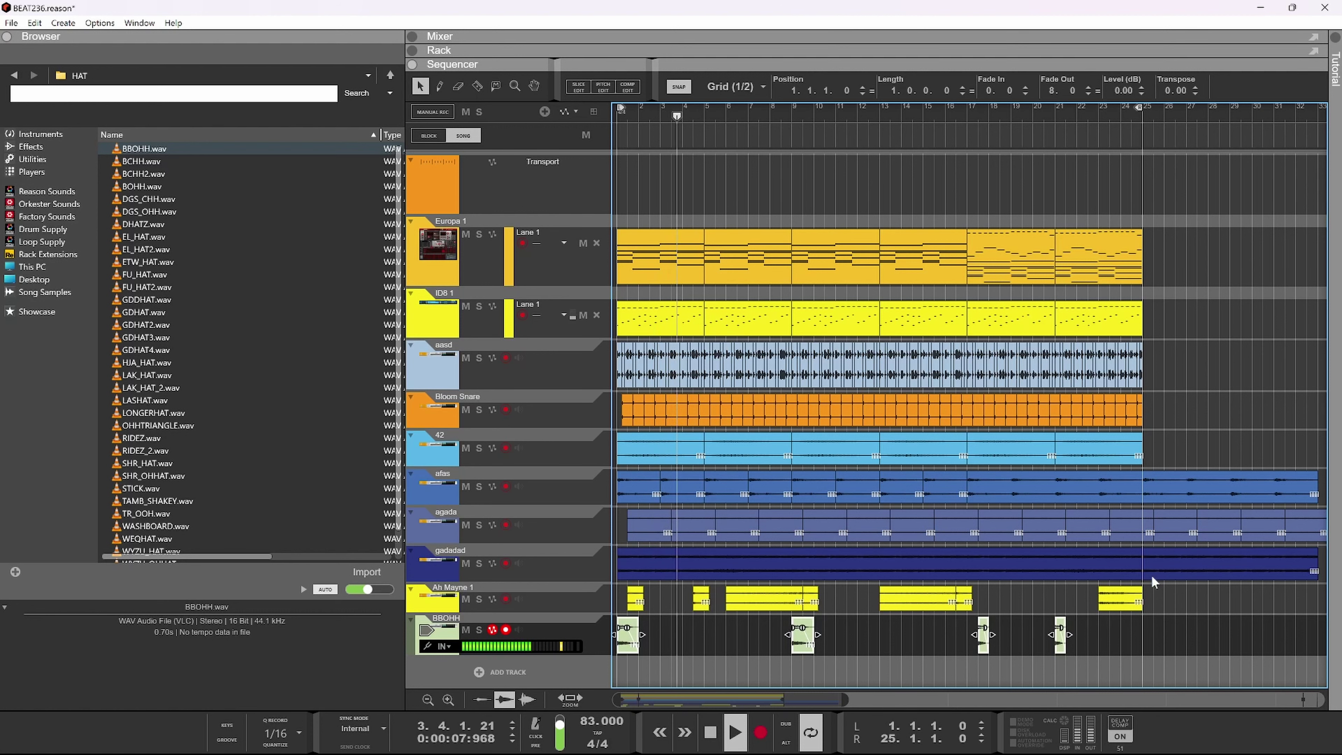
{"action": "left_click_drag", "start_coordinate": [1115, 92], "coordinate": [1121, 112]}
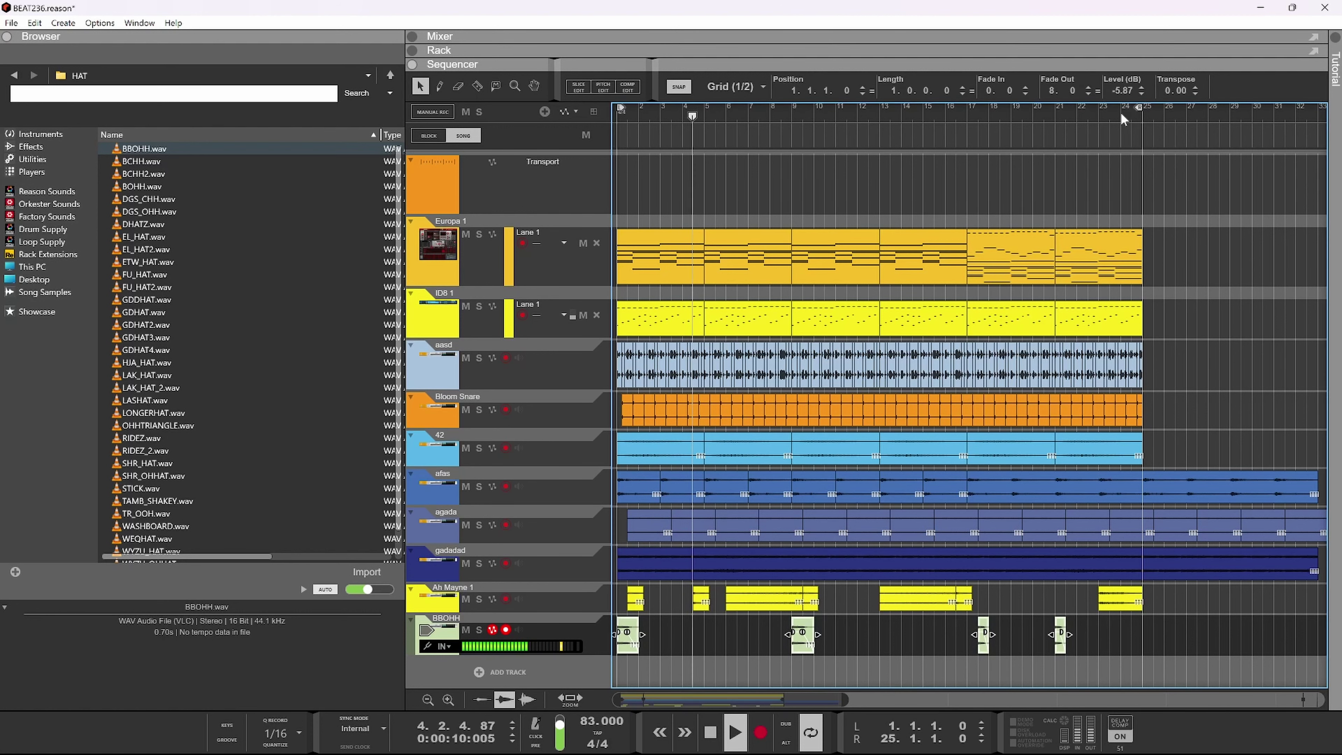
- Set the transpose of all four BBOHH clips to 1.00 and replay the beat from the start
{"action": "left_click", "coordinate": [1035, 51]}
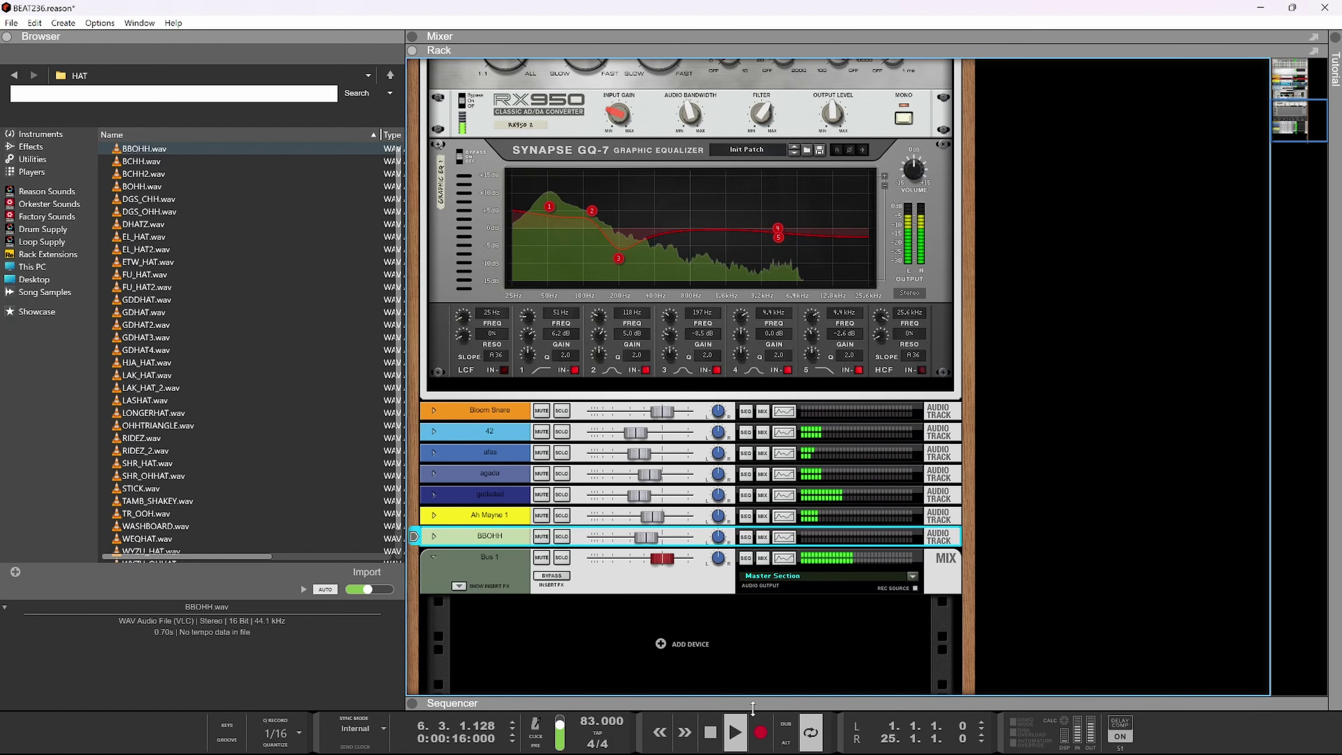
{"action": "key", "text": "F7"}
{"action": "scroll", "coordinate": [893, 509], "scroll_direction": "down", "scroll_amount": 2}
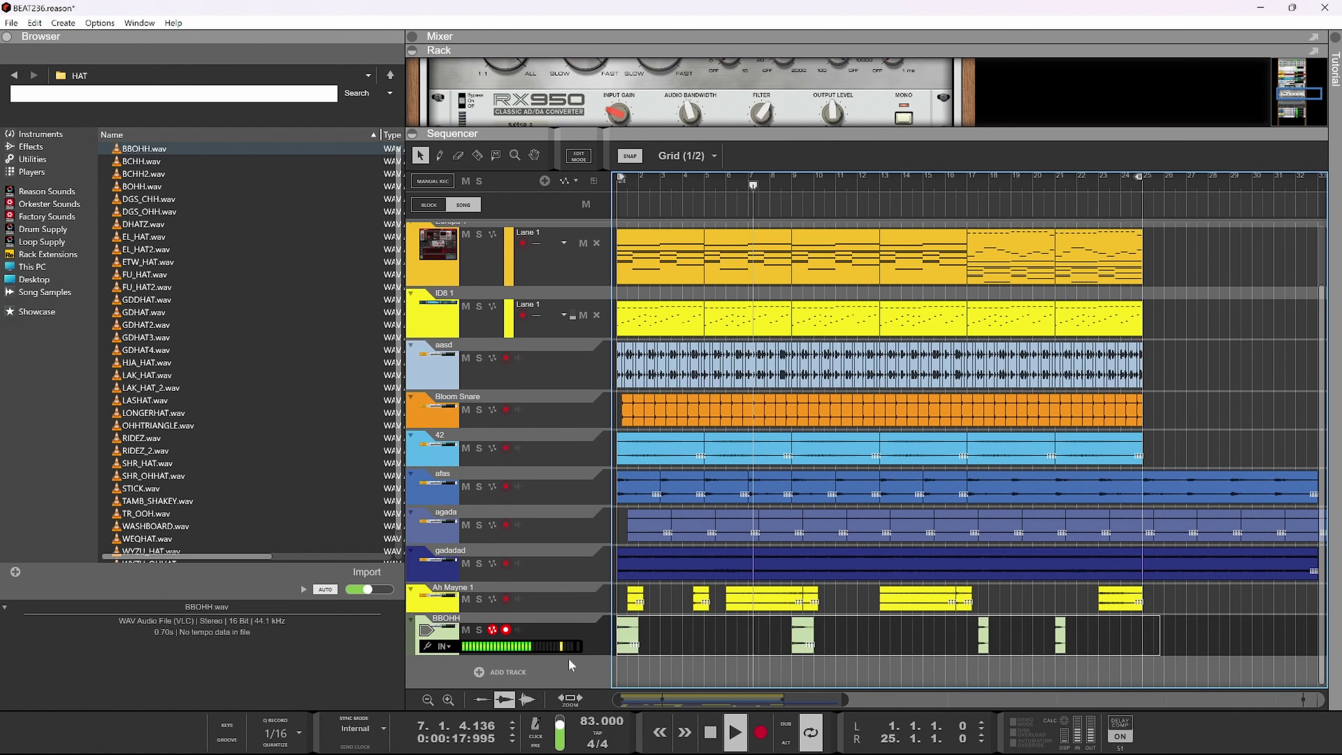
{"action": "double_click", "coordinate": [1170, 160]}
{"action": "left_click", "coordinate": [628, 358]}
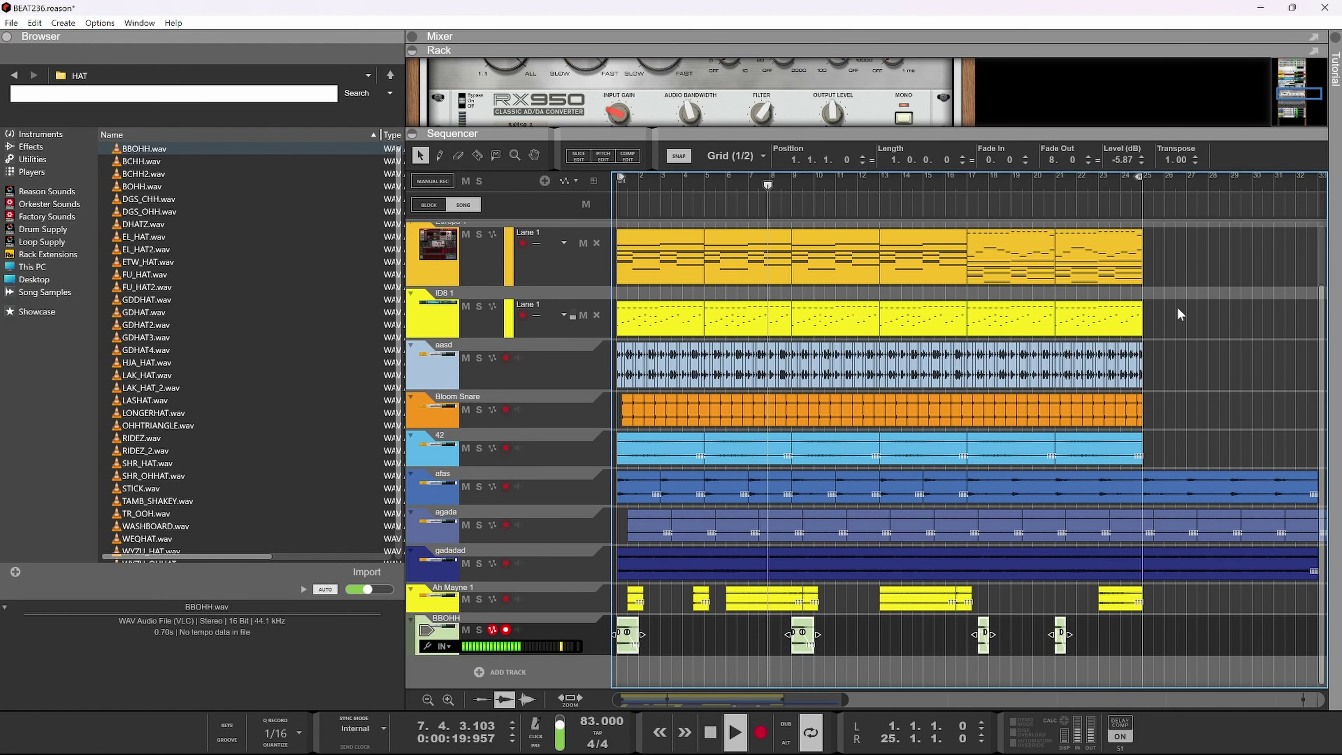
{"action": "key", "text": "space"}
{"action": "key", "text": "space"}
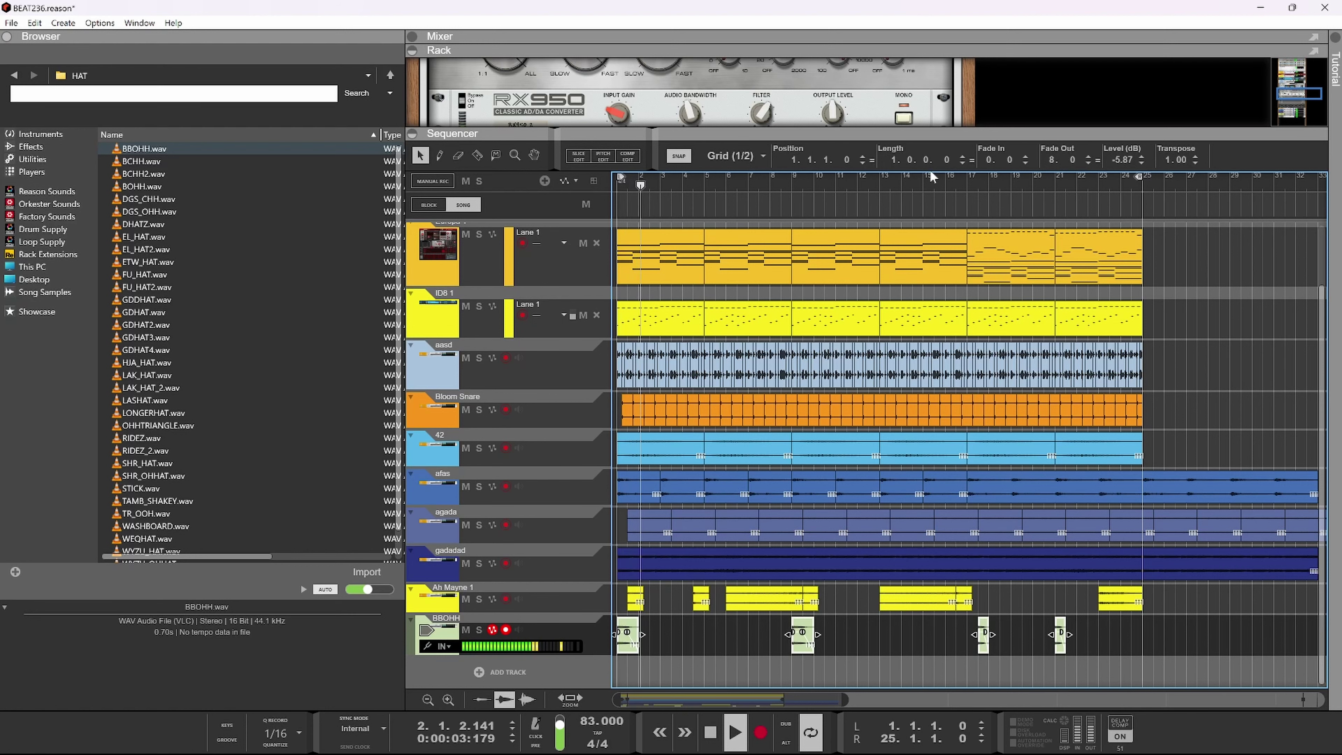
- Expand the BBOHH track in the rack, set The Echo's feedback to 83% and audition it from the start
{"action": "key", "text": "F6"}
{"action": "key", "text": "F7"}
{"action": "key", "text": "space"}
{"action": "key", "text": "space"}
{"action": "left_click", "coordinate": [434, 497]}
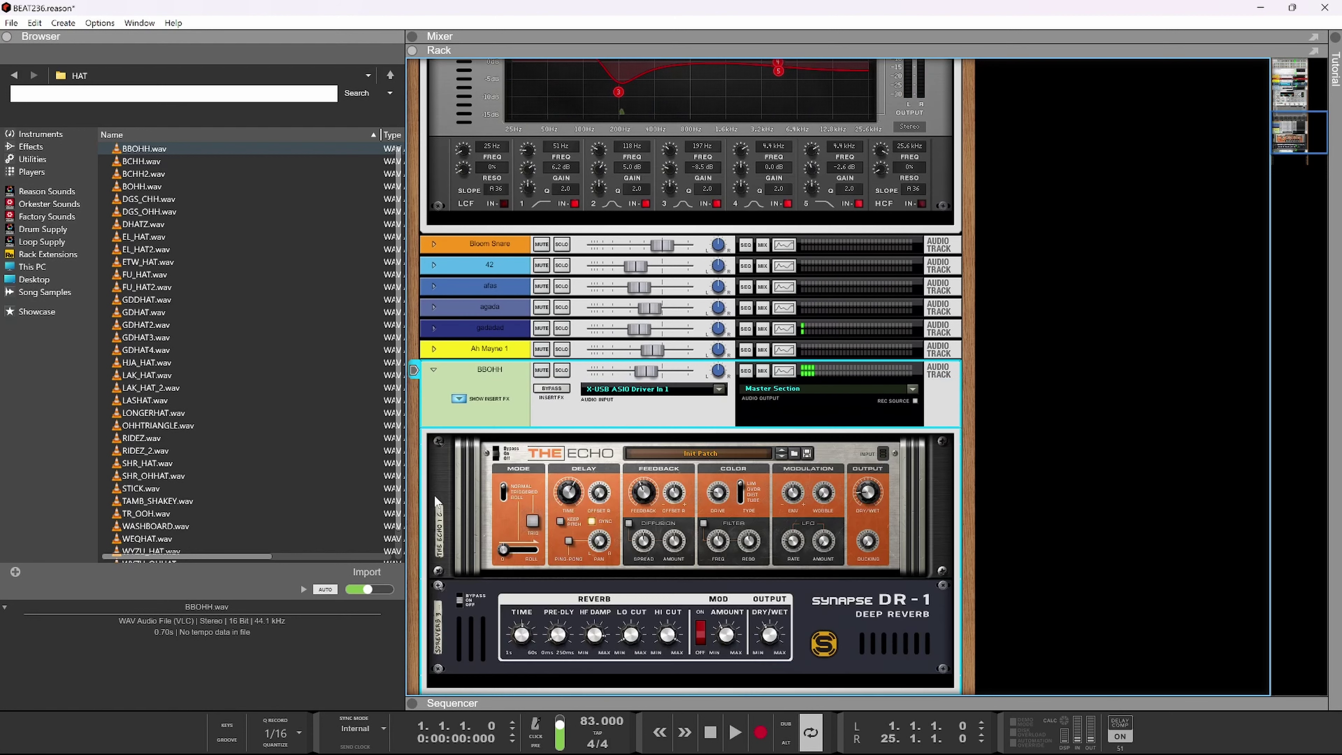
{"action": "key", "text": "space"}
{"action": "left_click", "coordinate": [655, 464]}
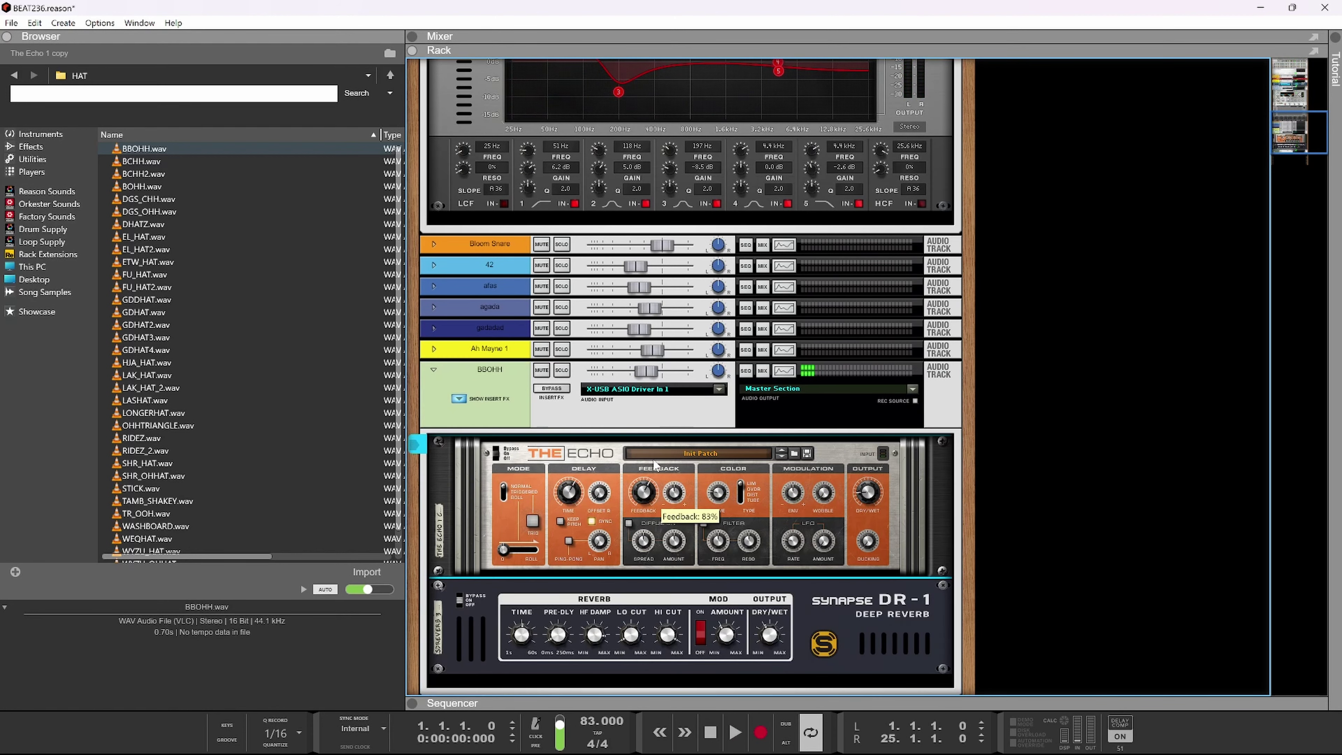
{"action": "key", "text": "space"}
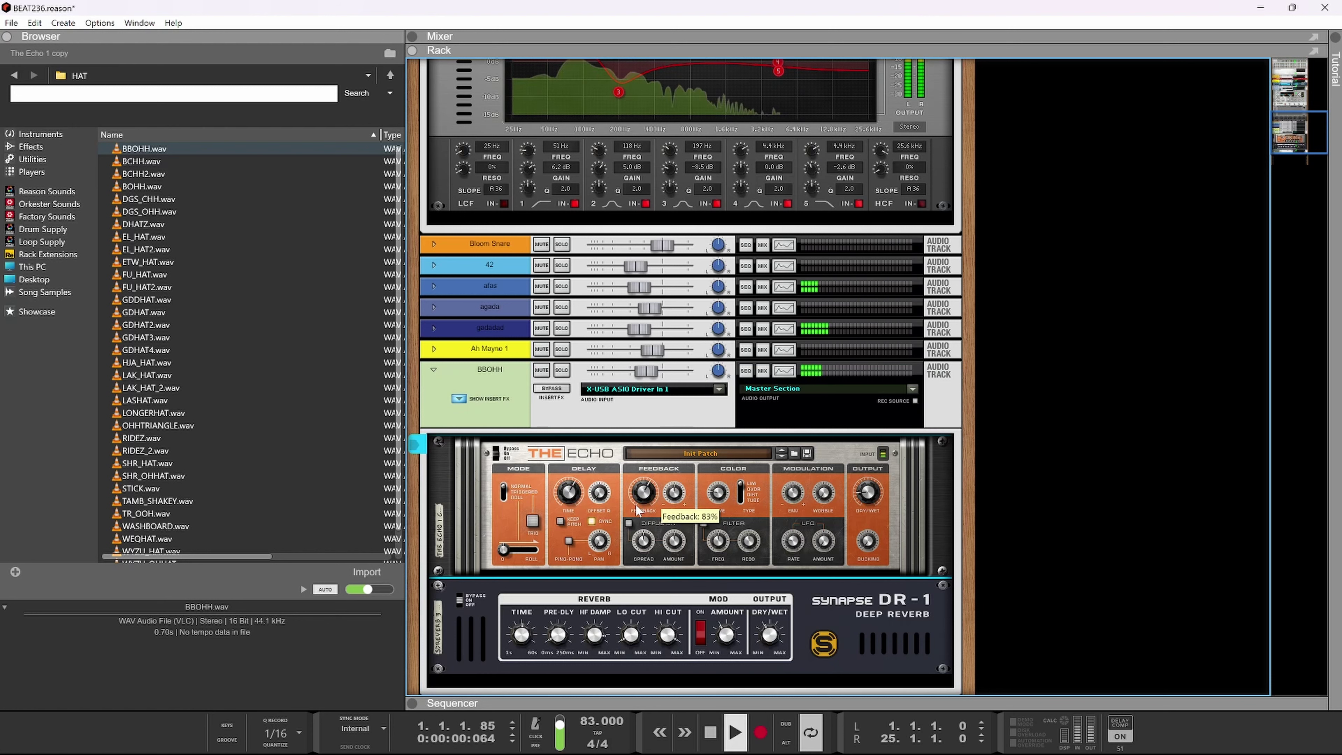
{"action": "left_click", "coordinate": [562, 371]}
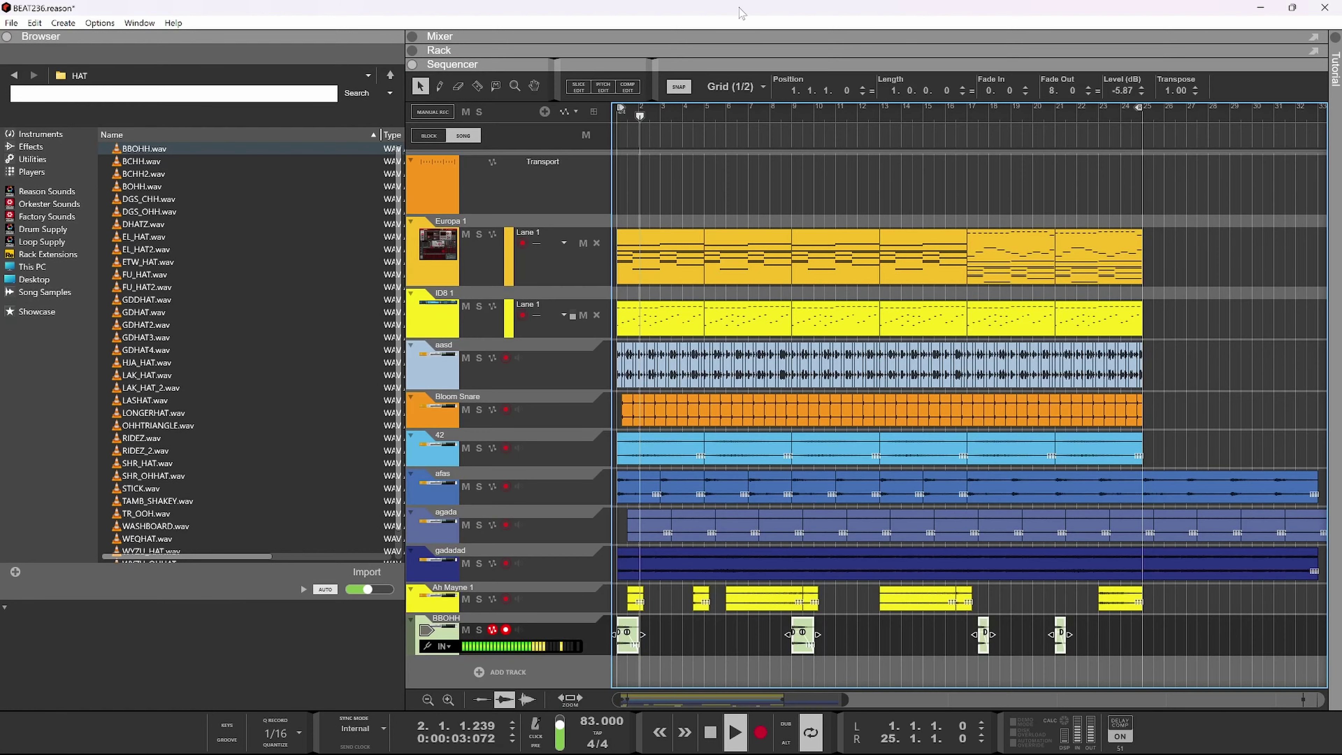
- Cut the clips that extend beyond bar 25 at that bar in the sequencer and delete everything after it
{"action": "key", "text": "F7"}
{"action": "scroll", "coordinate": [976, 613], "scroll_direction": "down", "scroll_amount": 1}
{"action": "scroll", "coordinate": [977, 618], "scroll_direction": "down", "scroll_amount": 1}
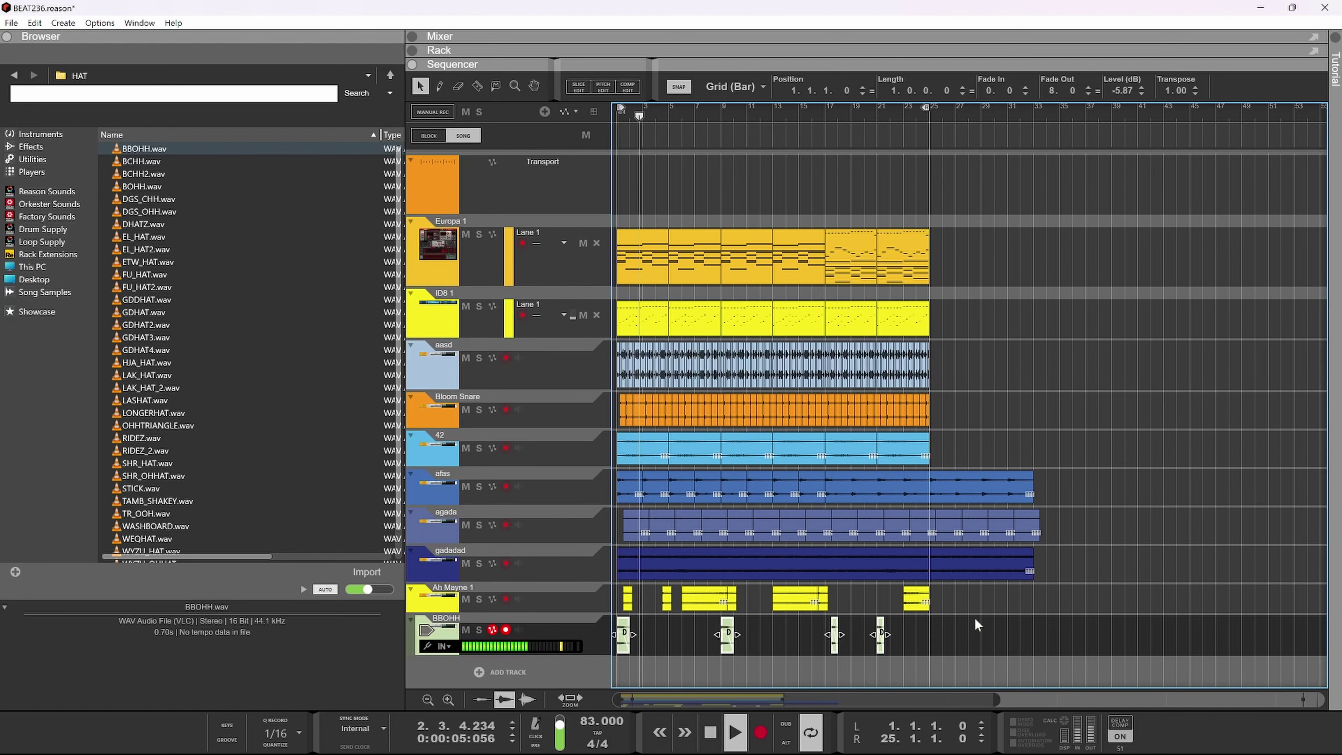
{"action": "left_click_drag", "start_coordinate": [1199, 392], "coordinate": [941, 622]}
{"action": "key", "text": "r"}
{"action": "left_click", "coordinate": [934, 489]}
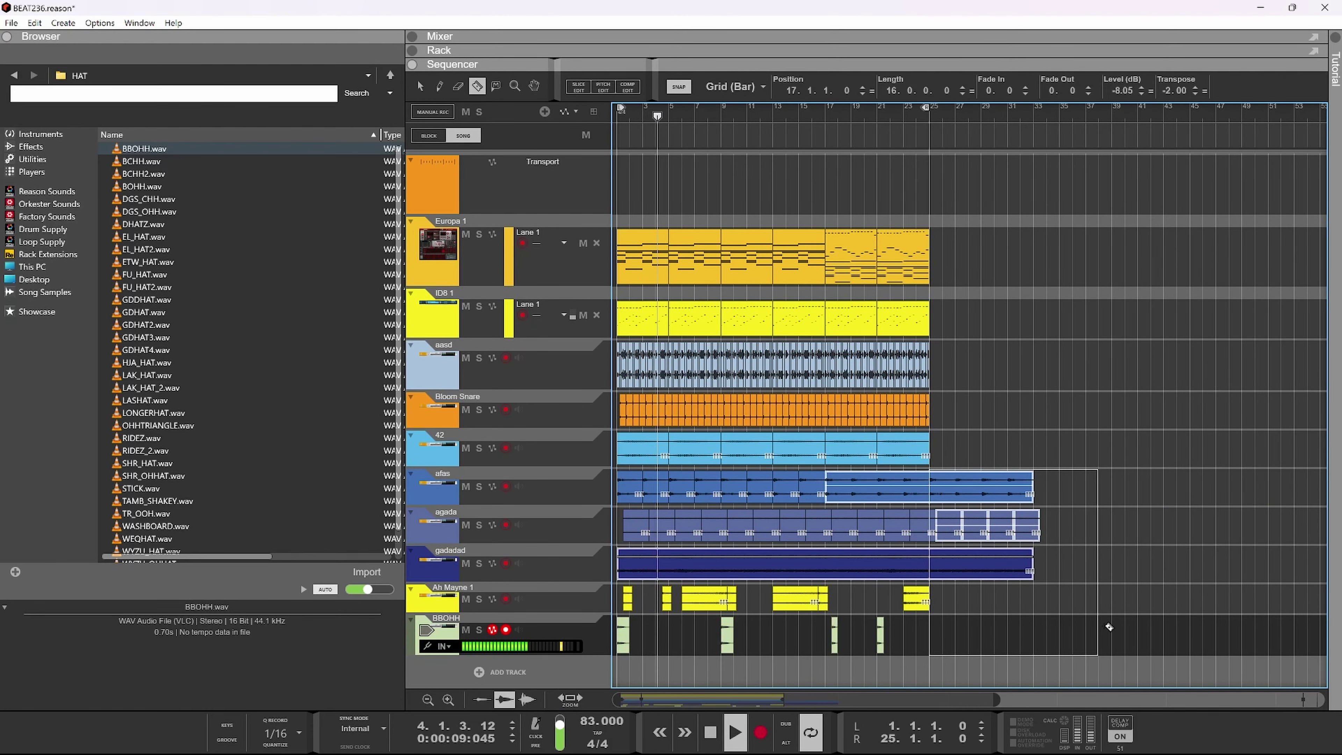
{"action": "key", "text": "Delete"}
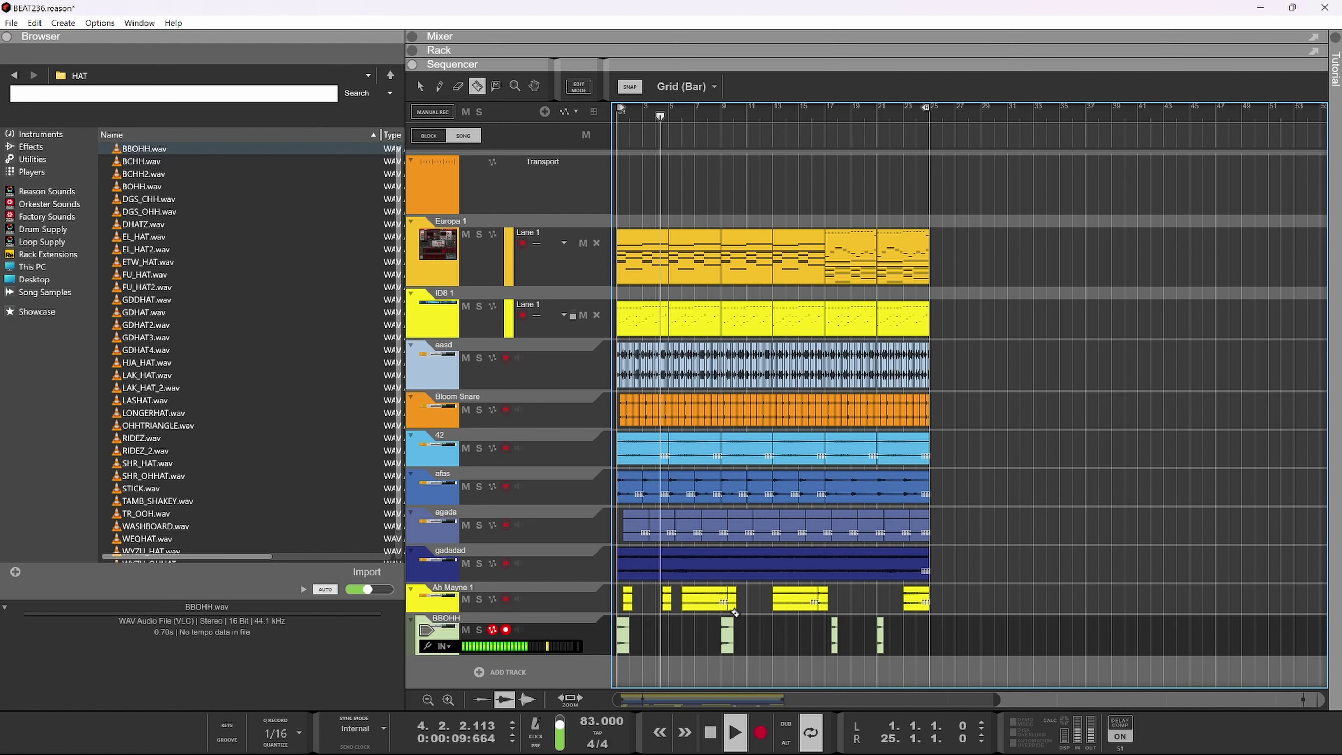
- Copy the short Ah Mayne 1 clip from bar 5 to 21.1.1
{"action": "key", "text": "q"}
{"action": "left_click", "coordinate": [627, 600]}
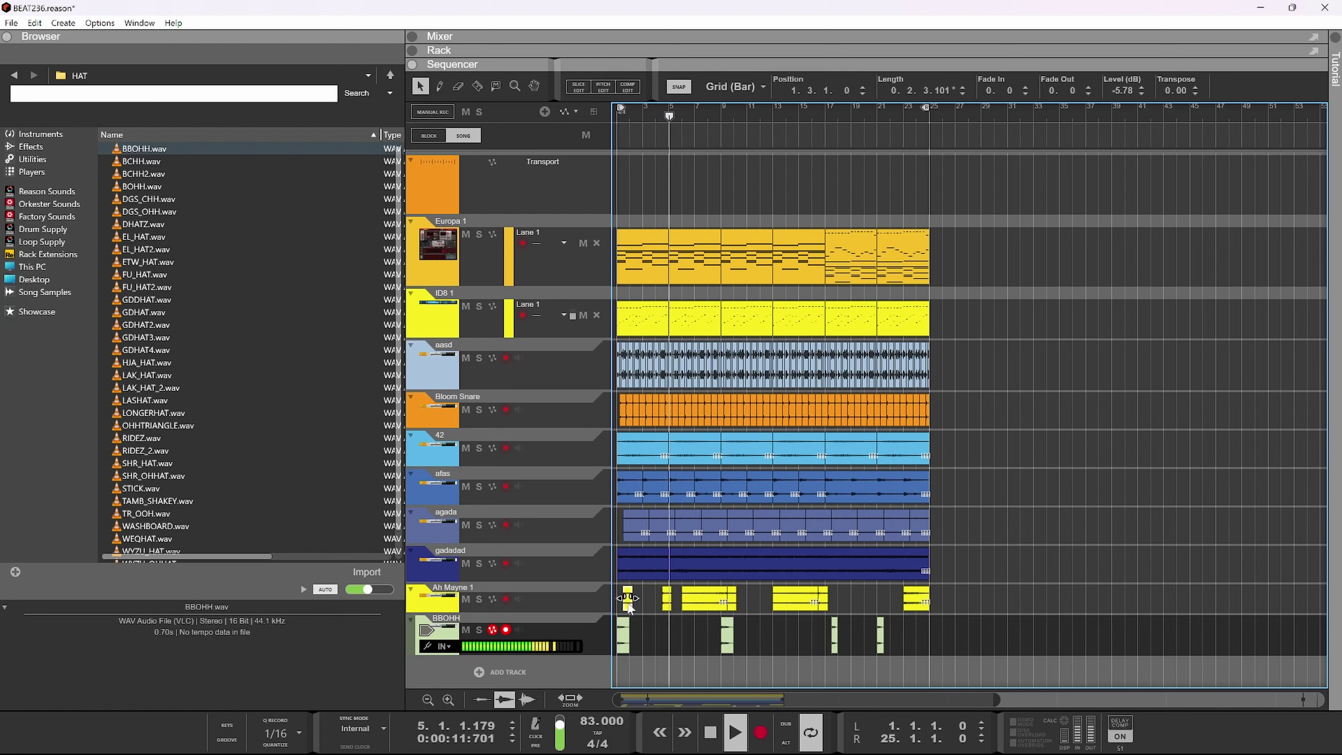
{"action": "left_click", "coordinate": [663, 605]}
{"action": "left_click_drag", "start_coordinate": [661, 584], "coordinate": [878, 611]}
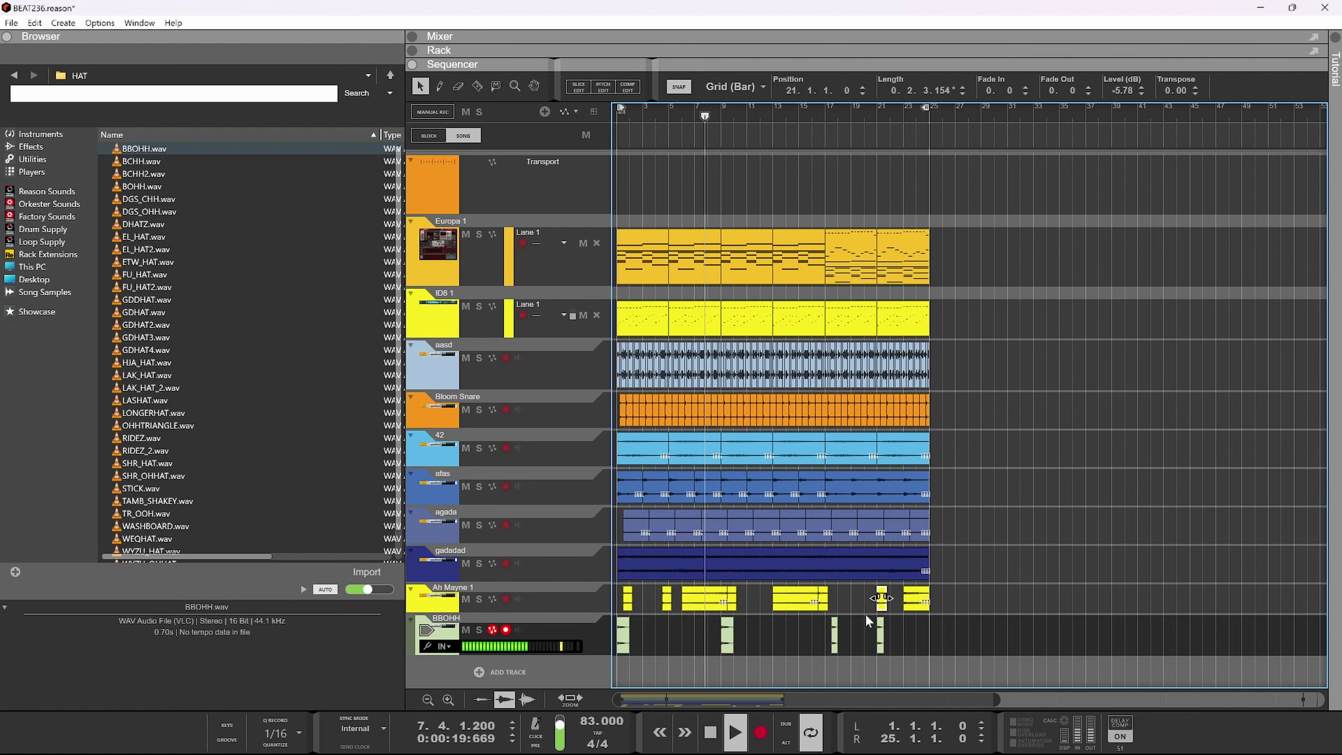
- Move the BBOHH clip at 17.3.1 to 17.1.1 and make it and the 21.1.1 clip one bar long
{"action": "scroll", "coordinate": [871, 639], "scroll_direction": "up", "scroll_amount": 2}
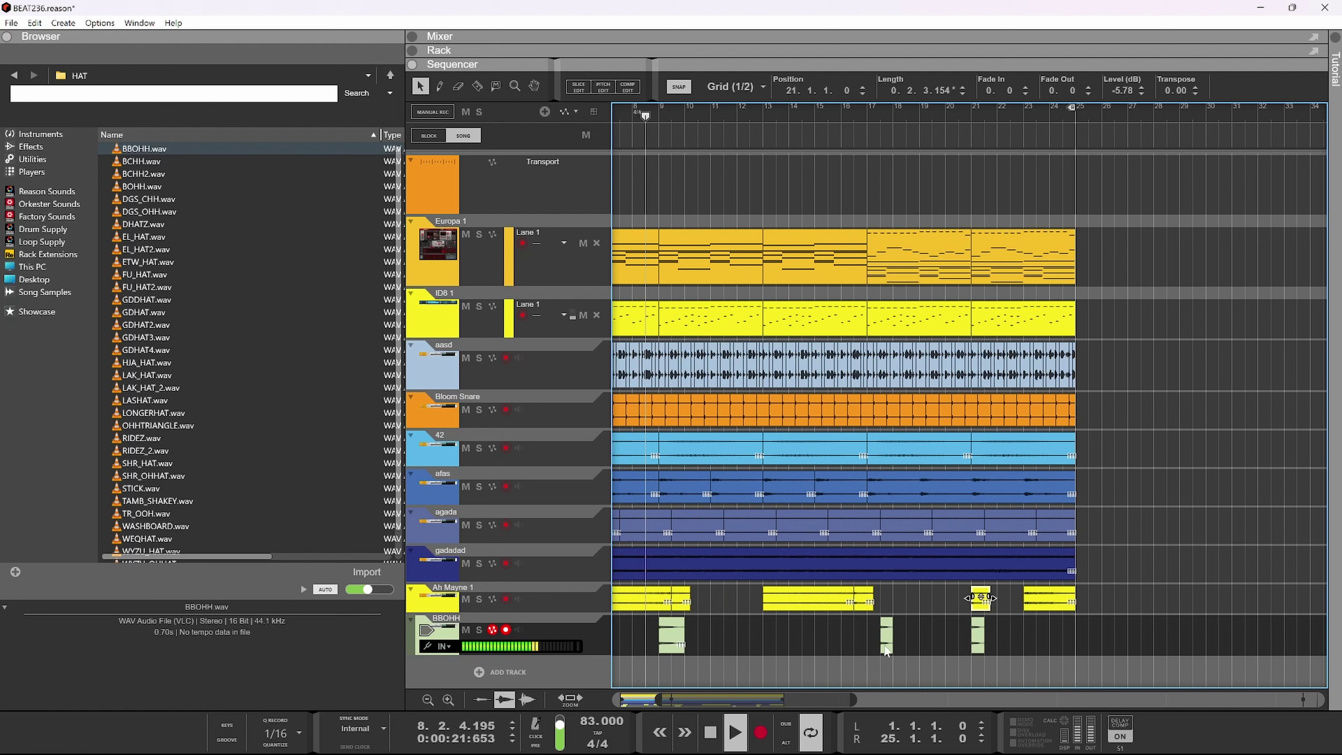
{"action": "left_click_drag", "start_coordinate": [884, 639], "coordinate": [870, 651]}
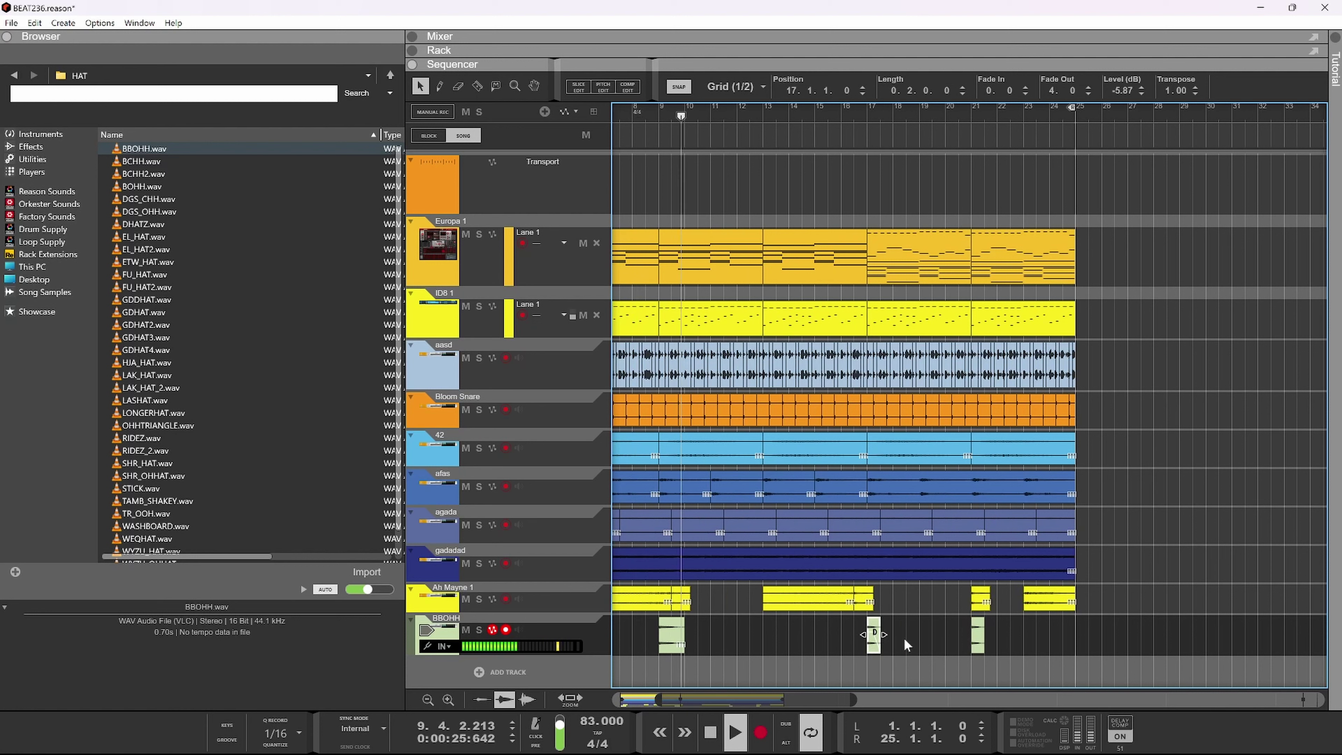
{"action": "scroll", "coordinate": [943, 637], "scroll_direction": "down", "scroll_amount": 1}
{"action": "mouse_move", "coordinate": [953, 635]}
{"action": "left_mouse_down"}
{"action": "mouse_move", "coordinate": [832, 641]}
{"action": "mouse_move", "coordinate": [936, 634]}
{"action": "left_mouse_up"}
{"action": "left_click", "coordinate": [837, 637]}
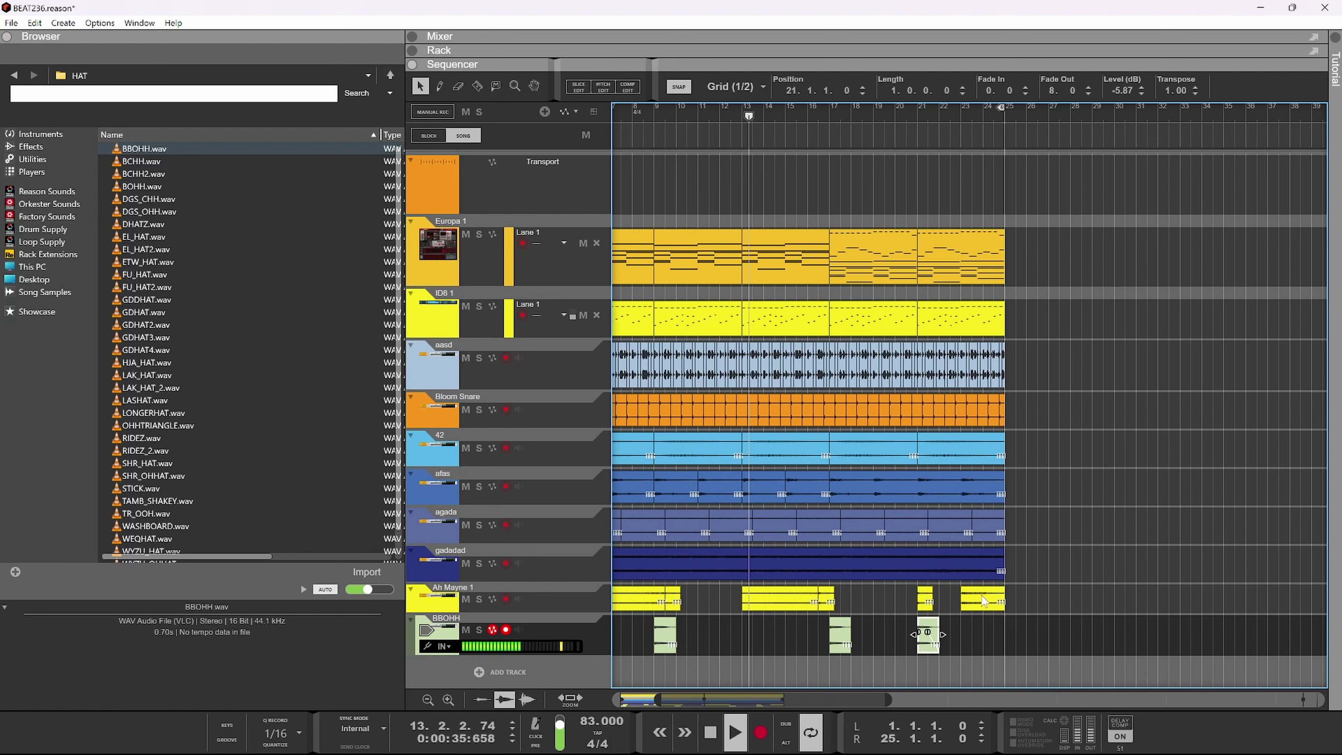
- Open the mixer and move the Bloom Snare channel directly after the aasd channel
{"action": "left_click", "coordinate": [897, 36]}
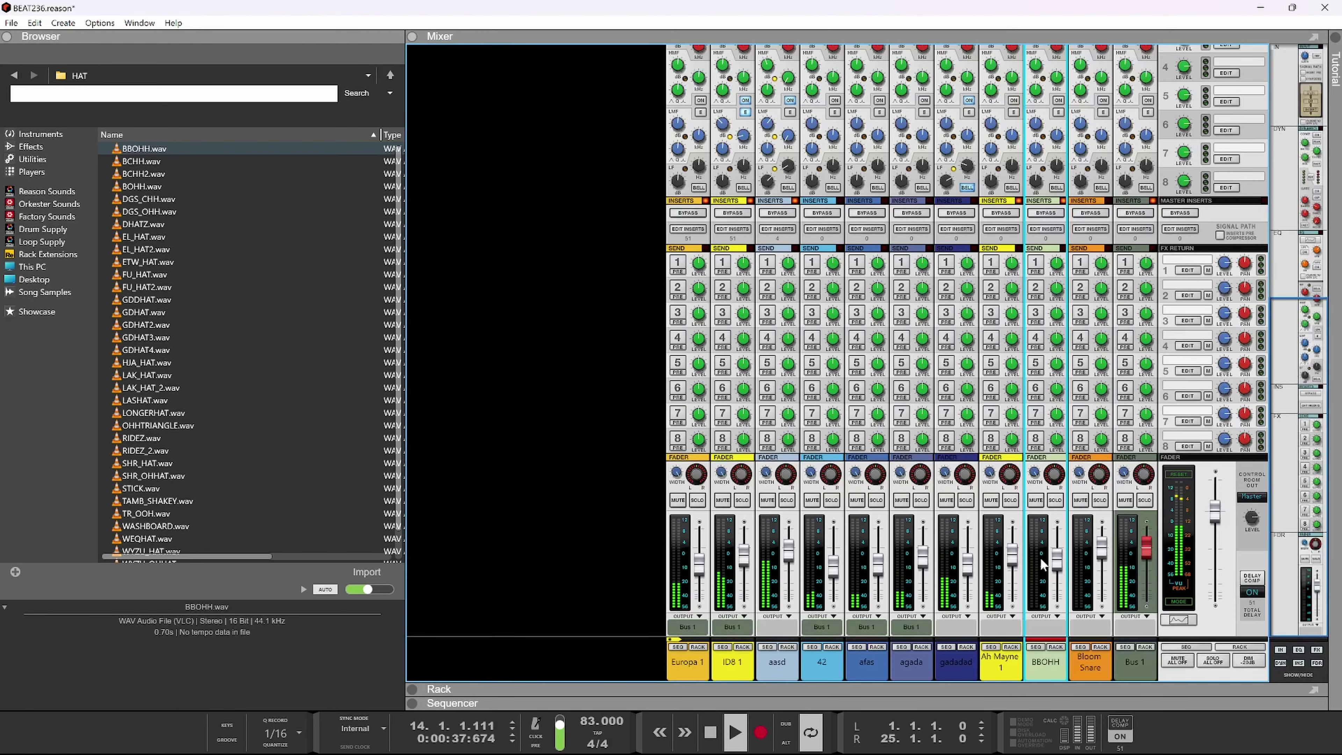
{"action": "left_click", "coordinate": [1014, 564]}
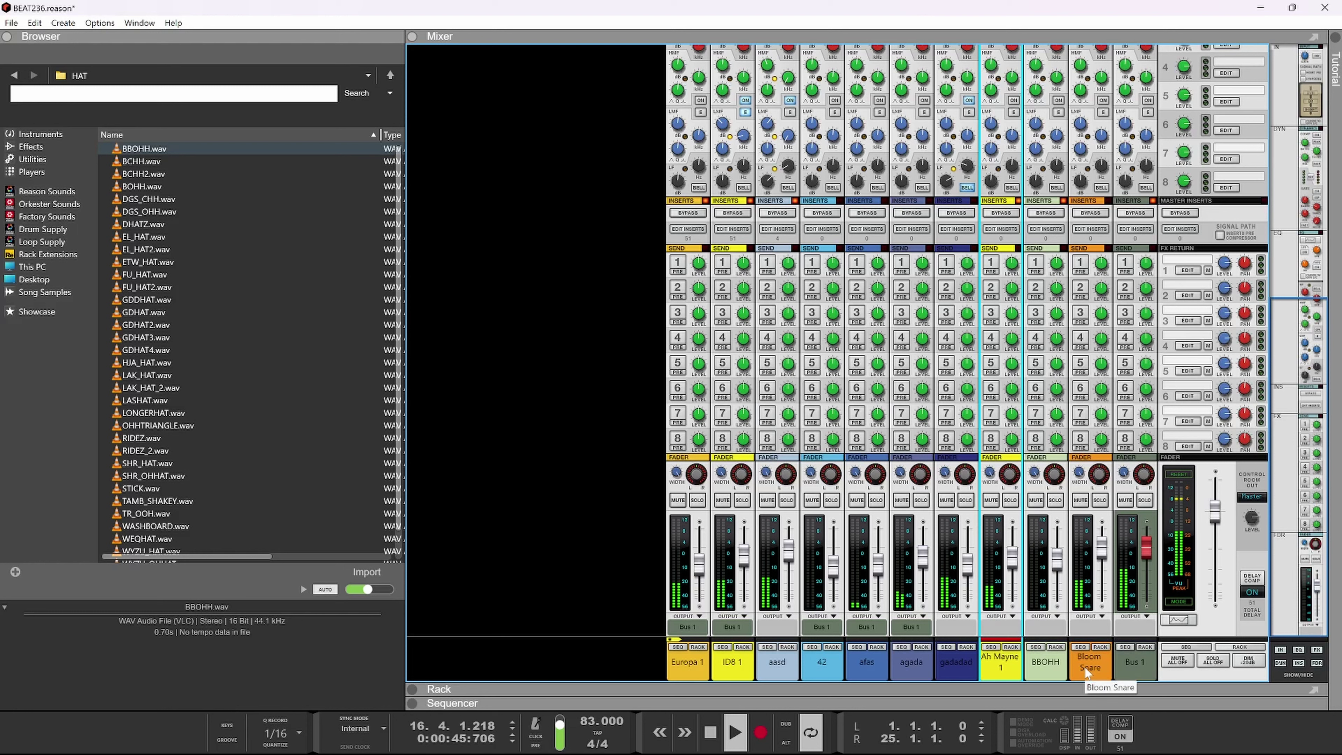
{"action": "left_click_drag", "start_coordinate": [1084, 666], "coordinate": [798, 675]}
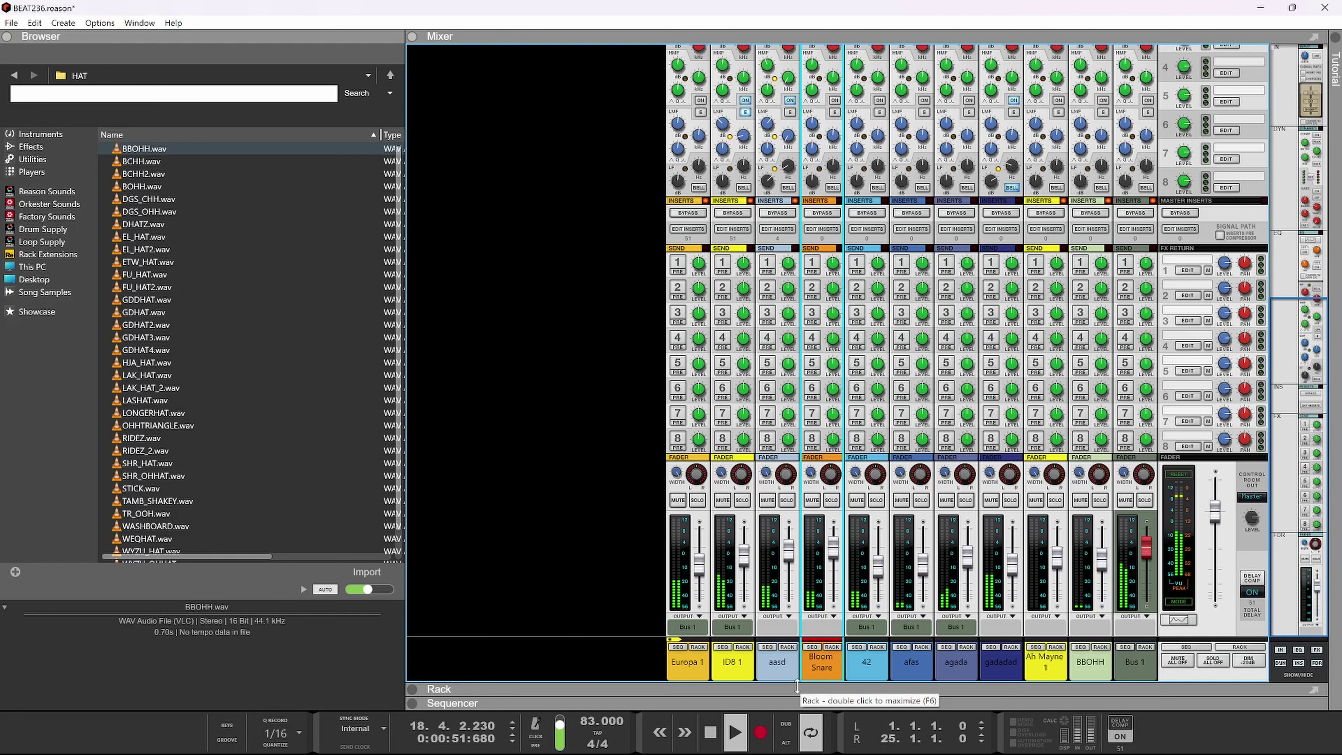
- Enable the master compressor with a threshold of -9.45 dB and a make-up gain of 2.09 dB
{"action": "scroll", "coordinate": [1057, 461], "scroll_direction": "up", "scroll_amount": 8}
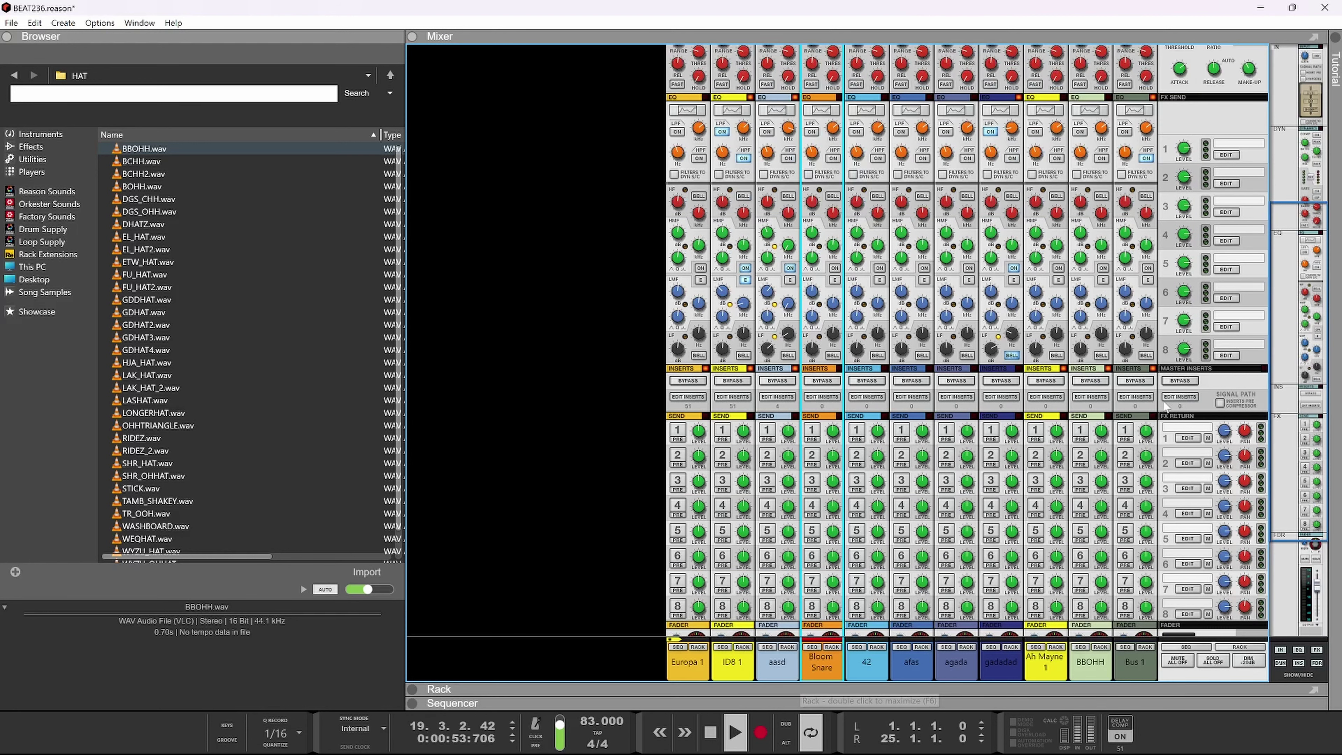
{"action": "left_click", "coordinate": [1183, 96]}
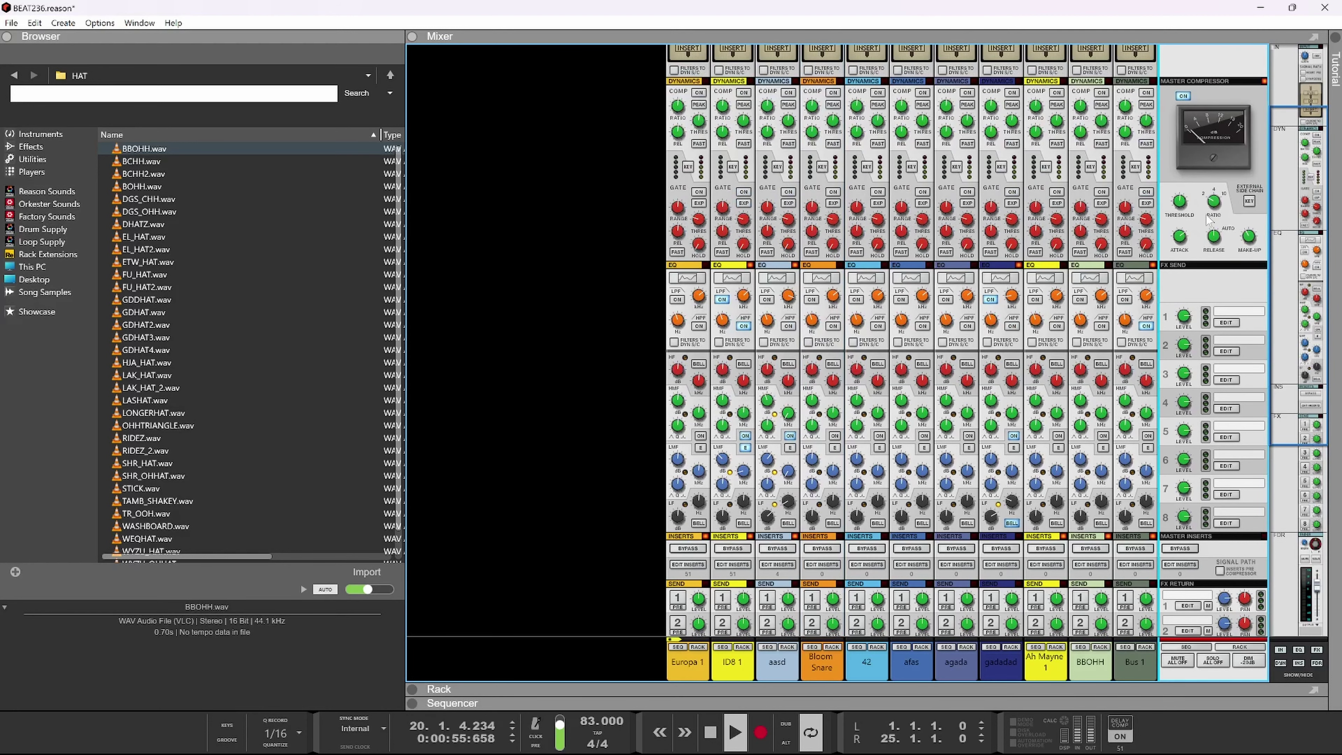
{"action": "left_click_drag", "start_coordinate": [1179, 207], "coordinate": [1186, 181]}
{"action": "mouse_move", "coordinate": [1250, 244]}
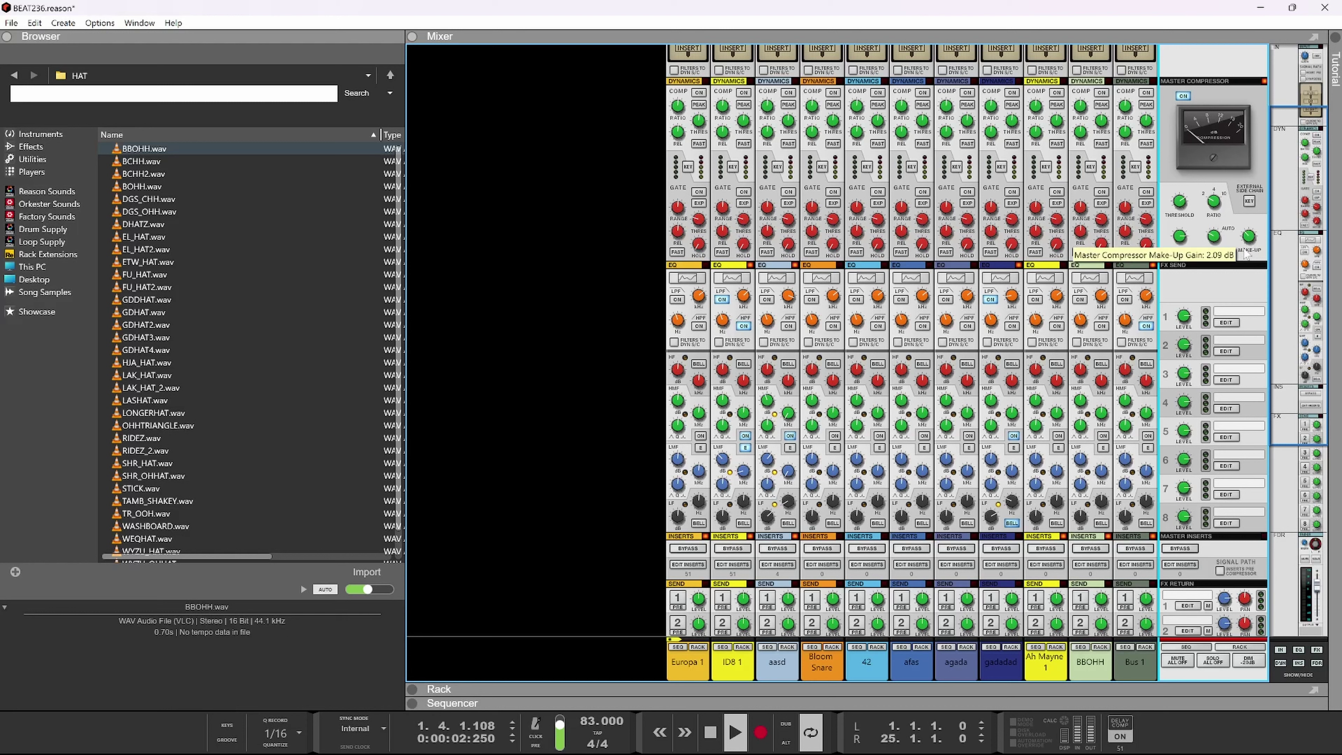
{"action": "mouse_move", "coordinate": [1180, 205]}
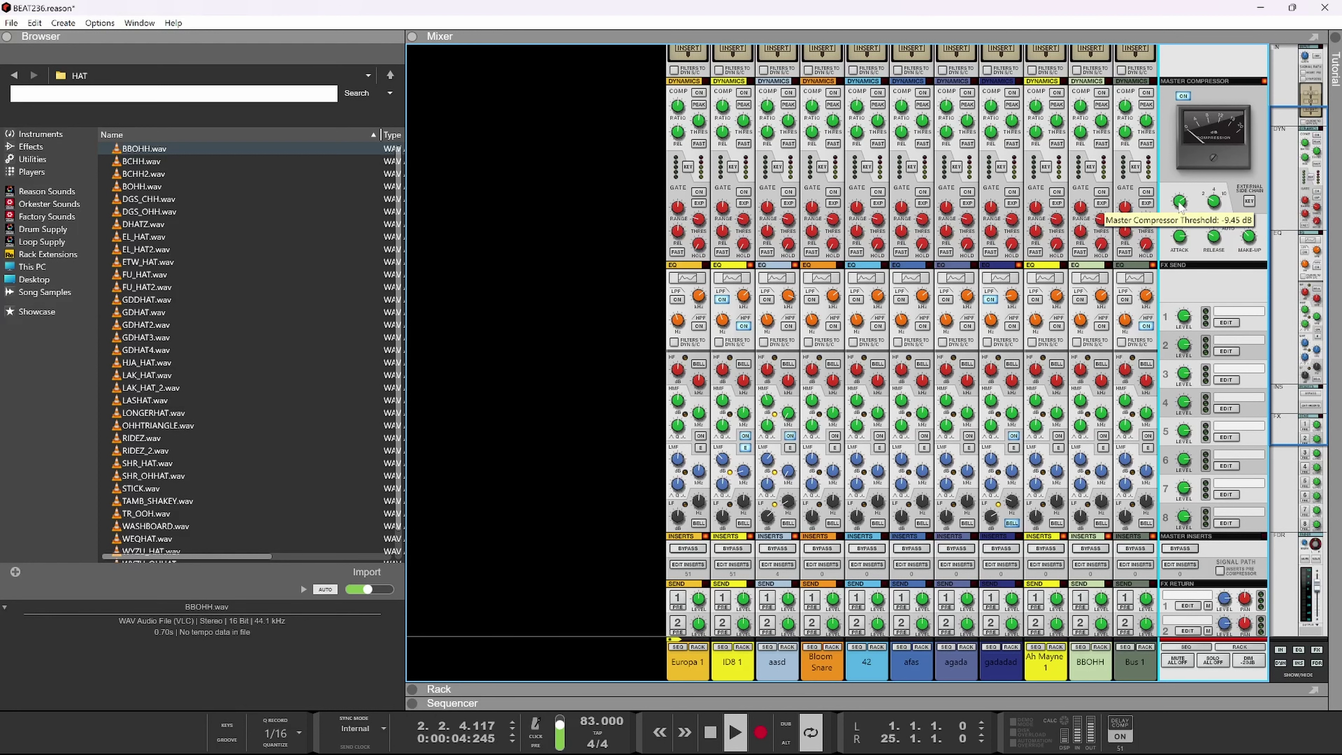
- Reorder the mixer to group the melodic channels before Bus 1, and route Ah Mayne 1 to Bus 1 at a slightly lower level
{"action": "scroll", "coordinate": [1213, 474], "scroll_direction": "down", "scroll_amount": 8}
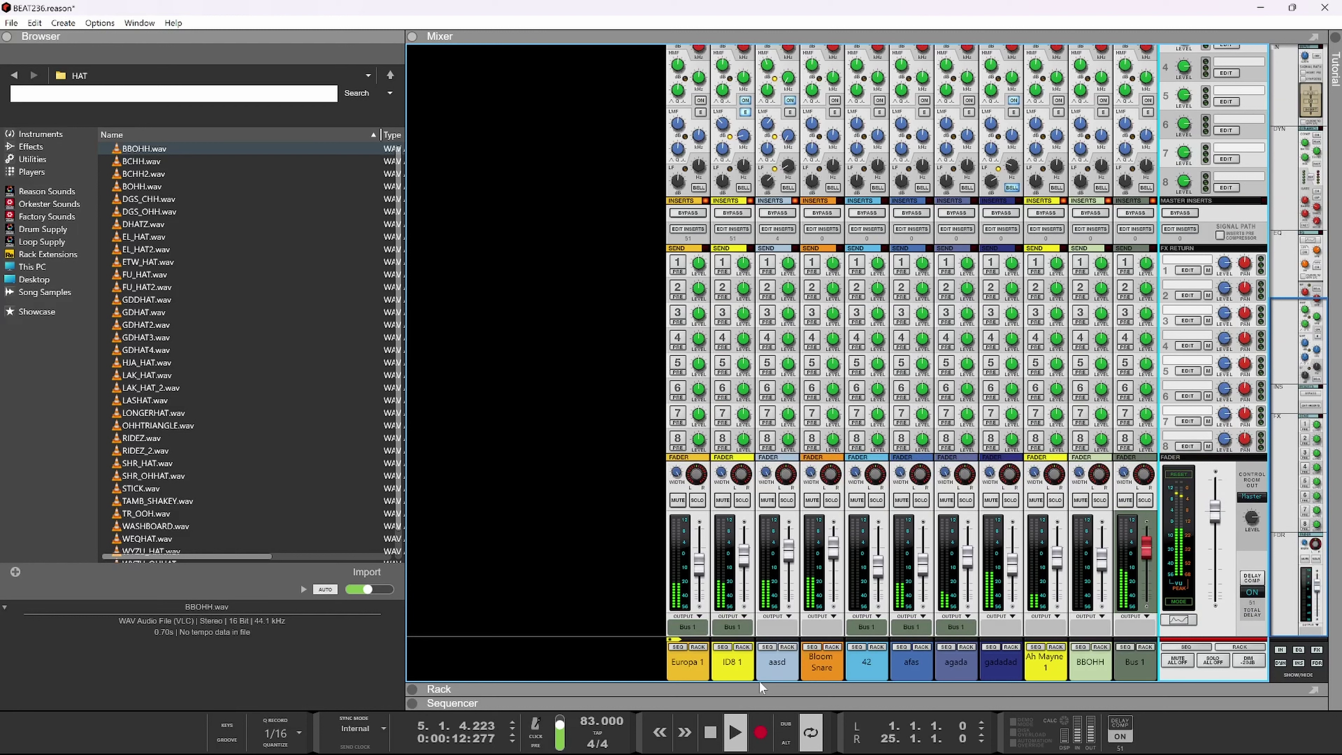
{"action": "left_click_drag", "start_coordinate": [873, 658], "coordinate": [902, 677]}
{"action": "left_click", "coordinate": [924, 623]}
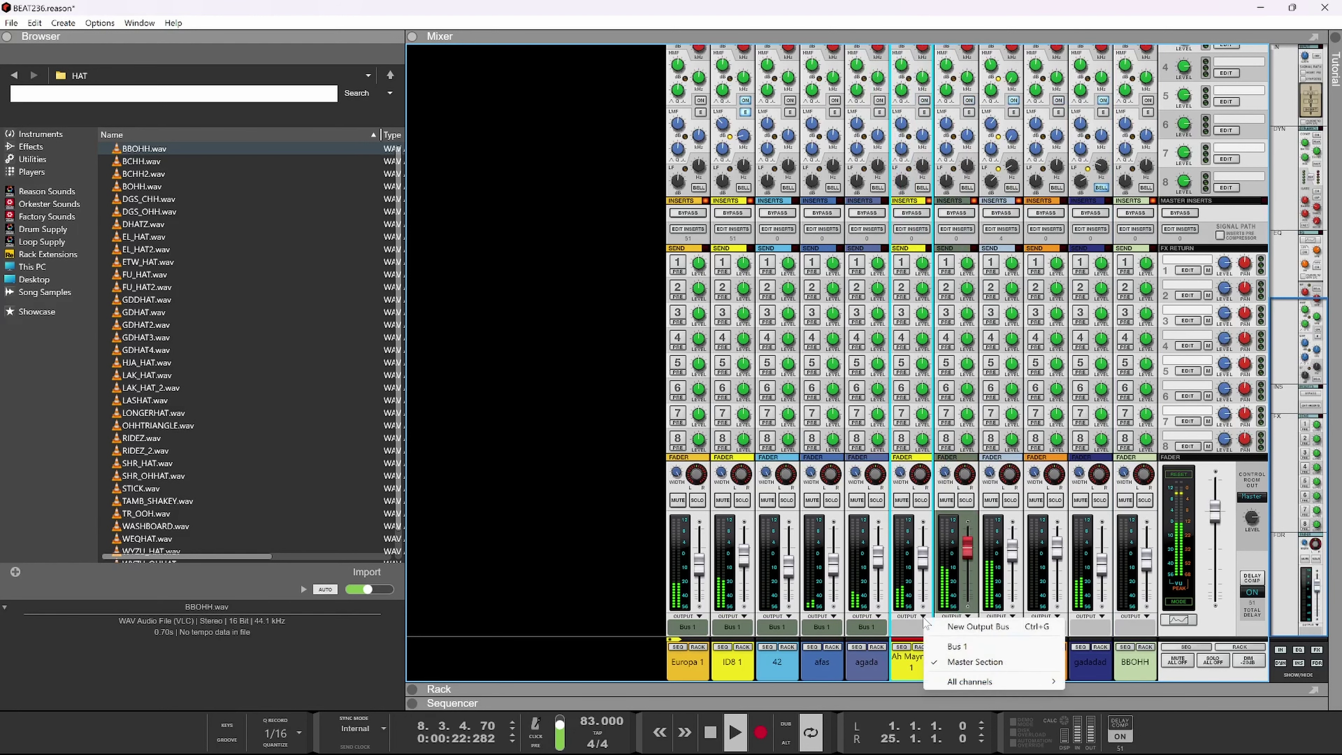
{"action": "left_click", "coordinate": [952, 644]}
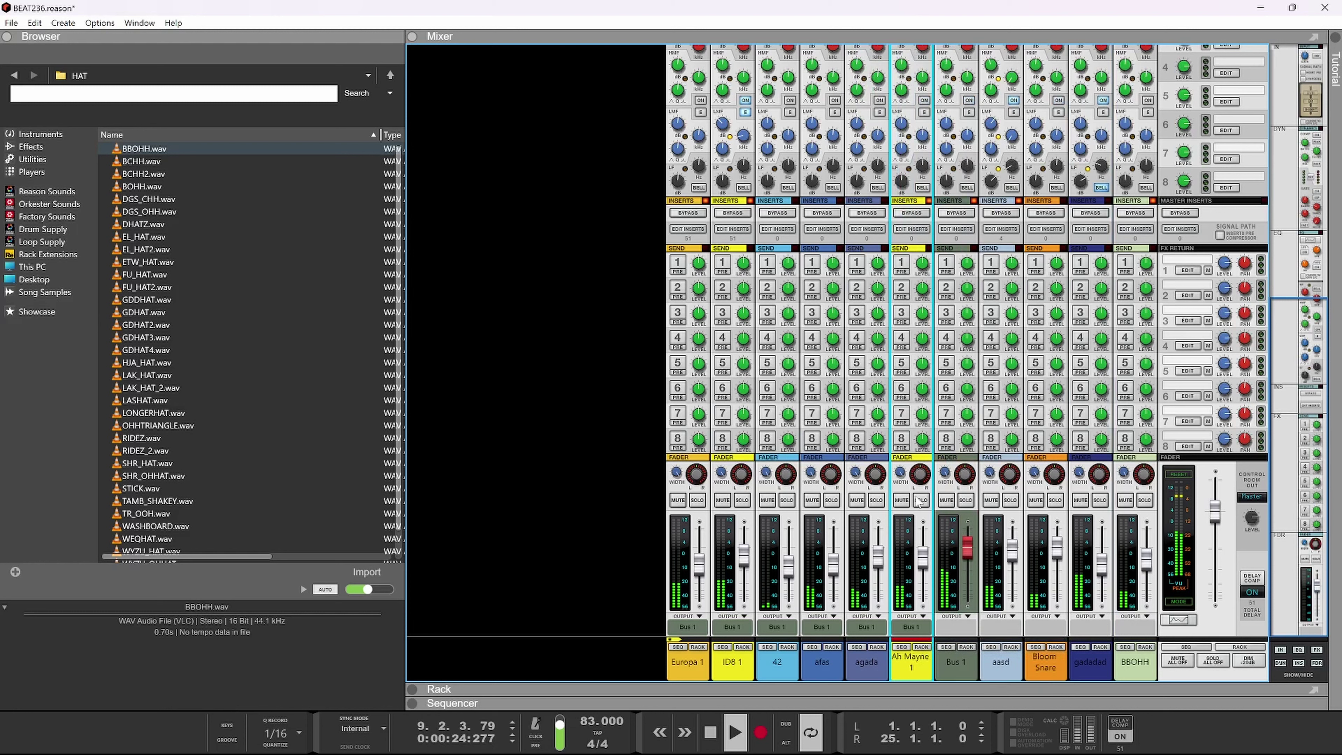
{"action": "left_click_drag", "start_coordinate": [923, 556], "coordinate": [922, 574]}
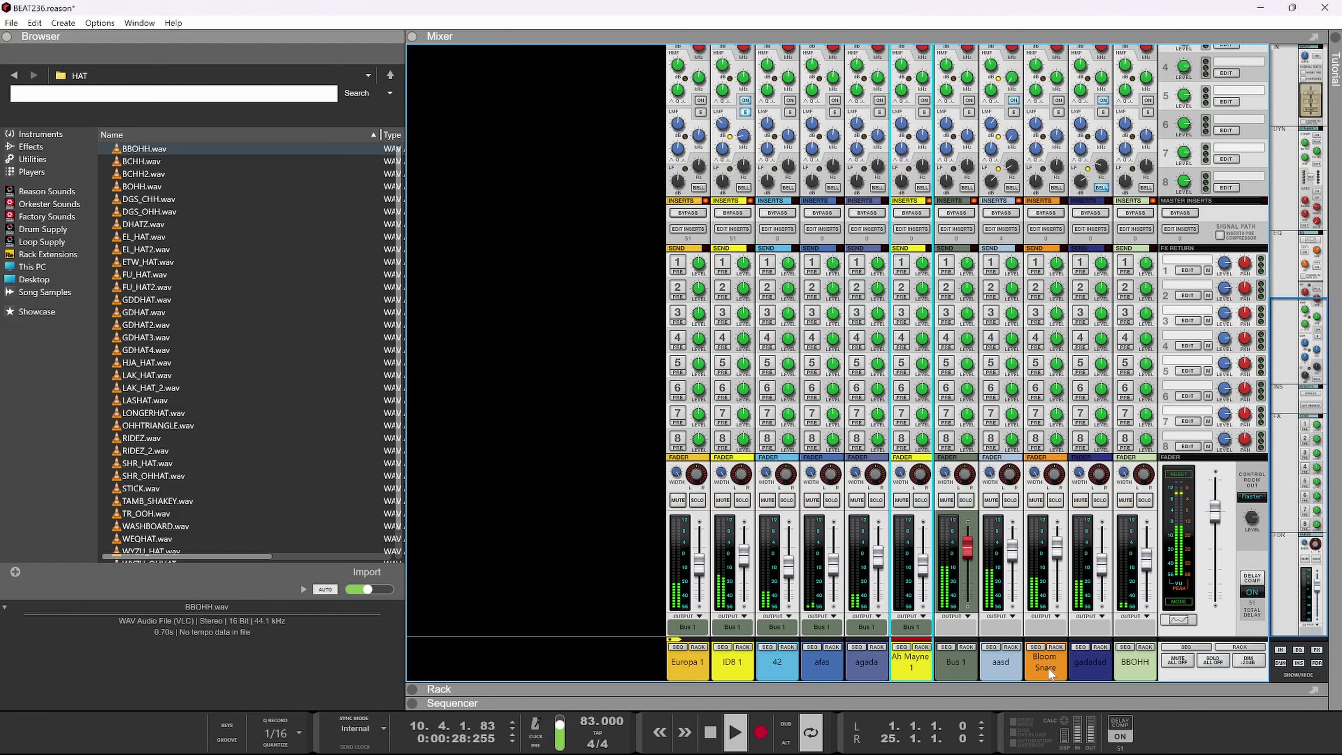
- Solo the gadadad channel briefly to identify it and move it to the start of the mixer, before Europa 1
{"action": "left_click", "coordinate": [1083, 671]}
{"action": "left_click", "coordinate": [1100, 501]}
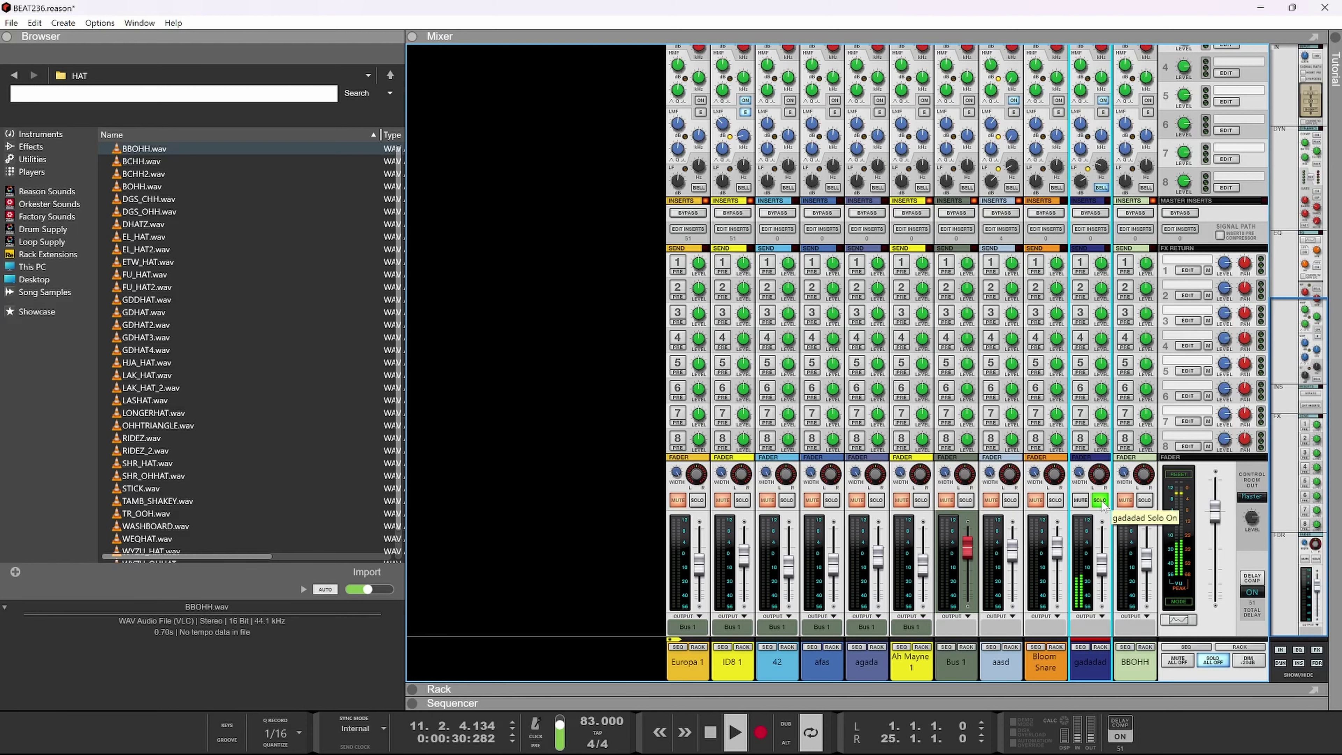
{"action": "left_click", "coordinate": [1101, 501]}
{"action": "left_click_drag", "start_coordinate": [1086, 667], "coordinate": [663, 675]}
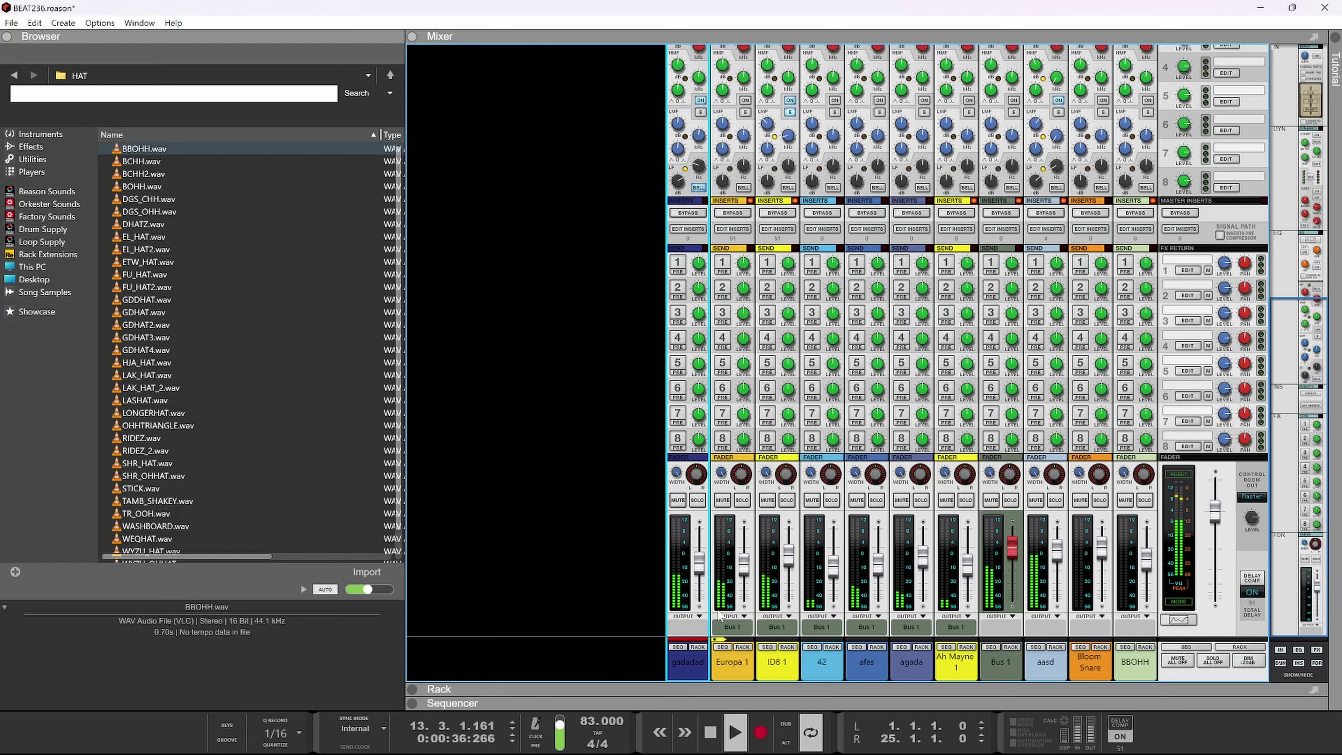
- Route the aasd, Bloom Snare and BBOHH channels together to a new output bus
{"action": "left_click", "coordinate": [1038, 658]}
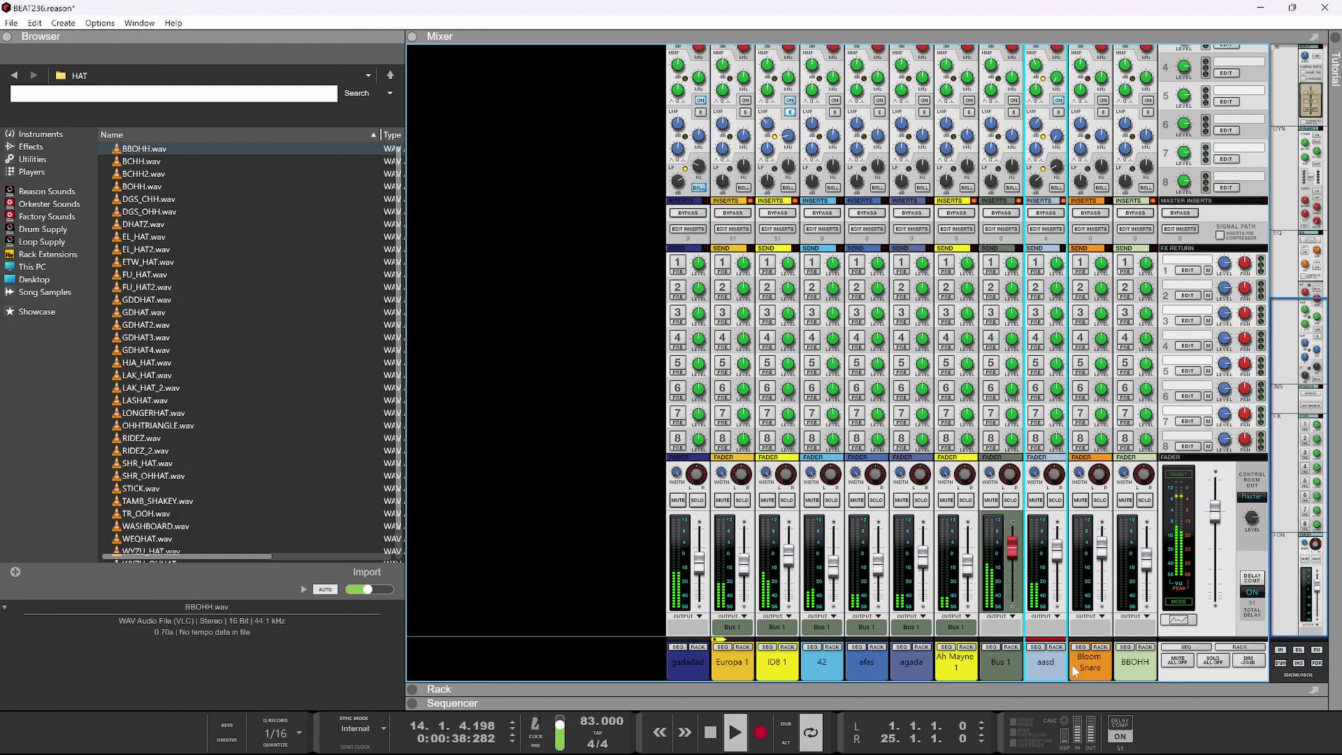
{"action": "left_click", "coordinate": [1077, 663], "text": "shift"}
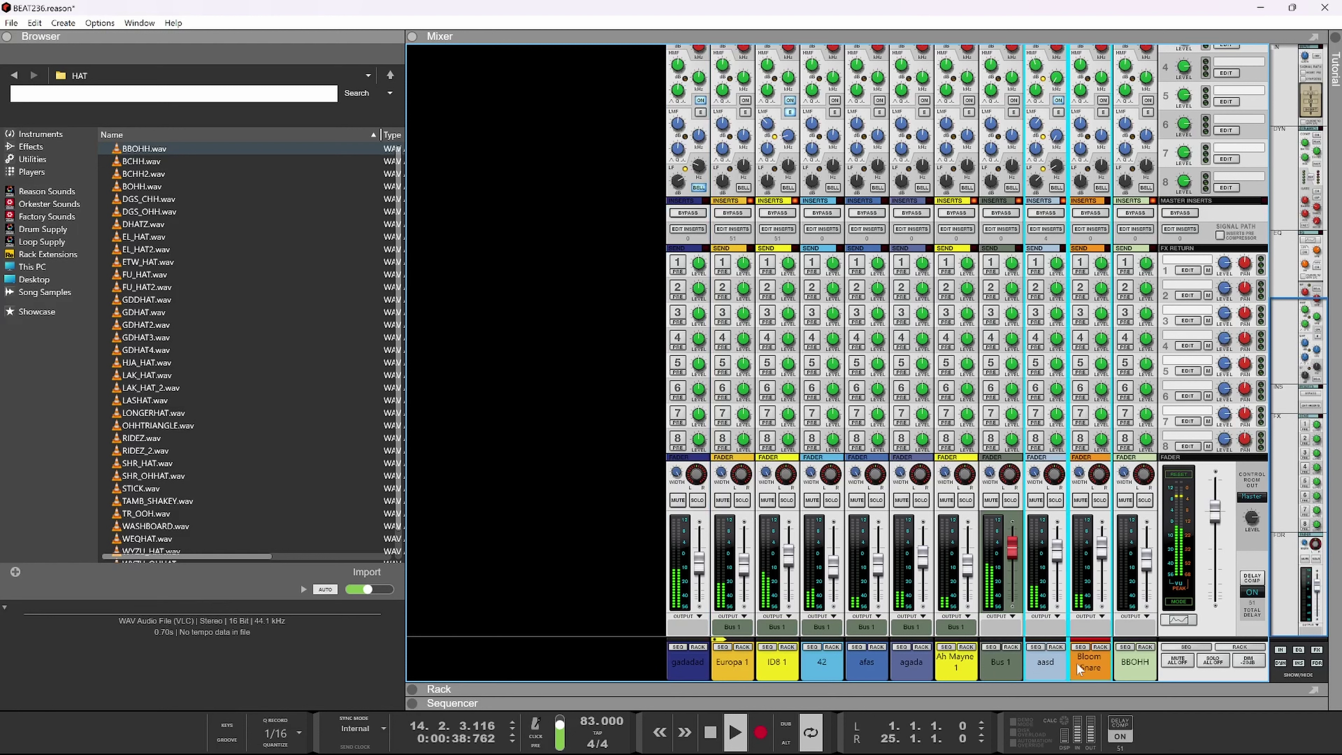
{"action": "left_click", "coordinate": [1122, 667], "text": "shift"}
{"action": "right_click", "coordinate": [1122, 667]}
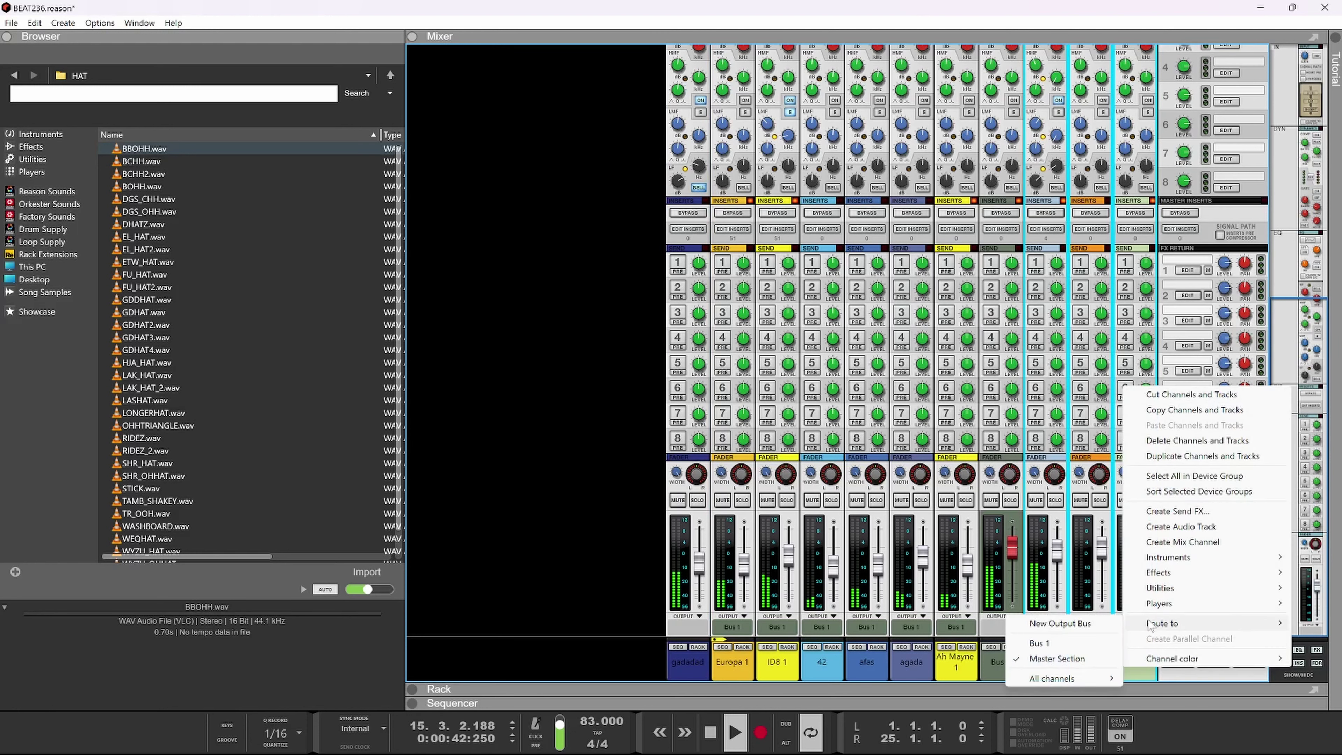
{"action": "left_click", "coordinate": [1043, 624]}
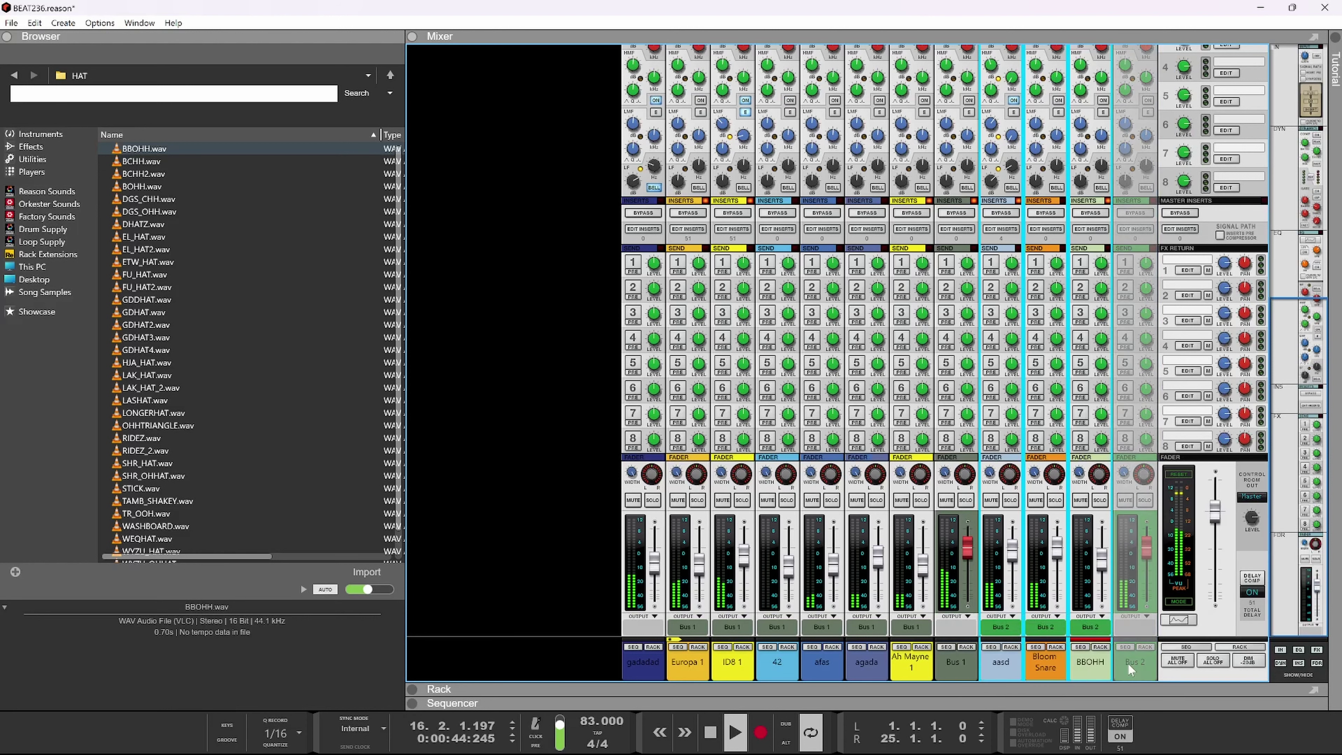
- Rename the new output bus to drums
{"action": "double_click", "coordinate": [1145, 661]}
{"action": "type", "text": "d"}
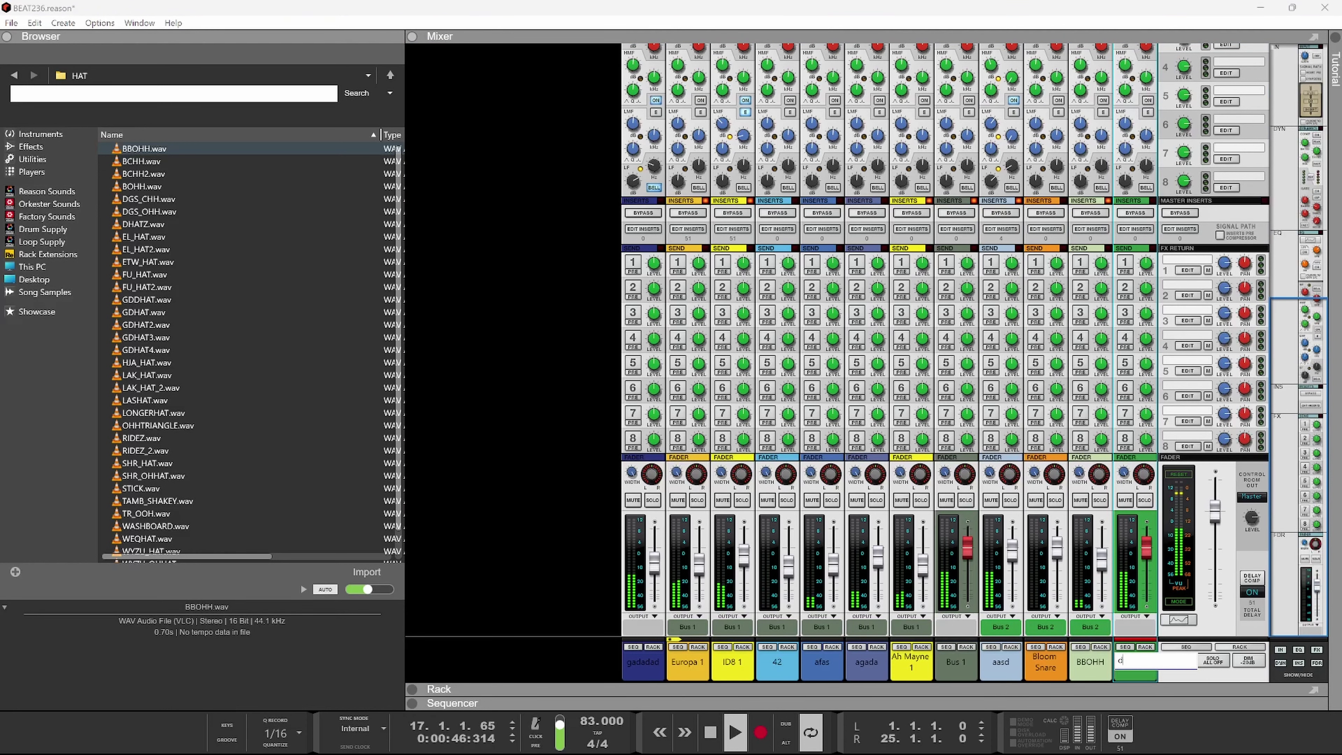
{"action": "type", "text": "rums"}
{"action": "key", "text": "Return"}
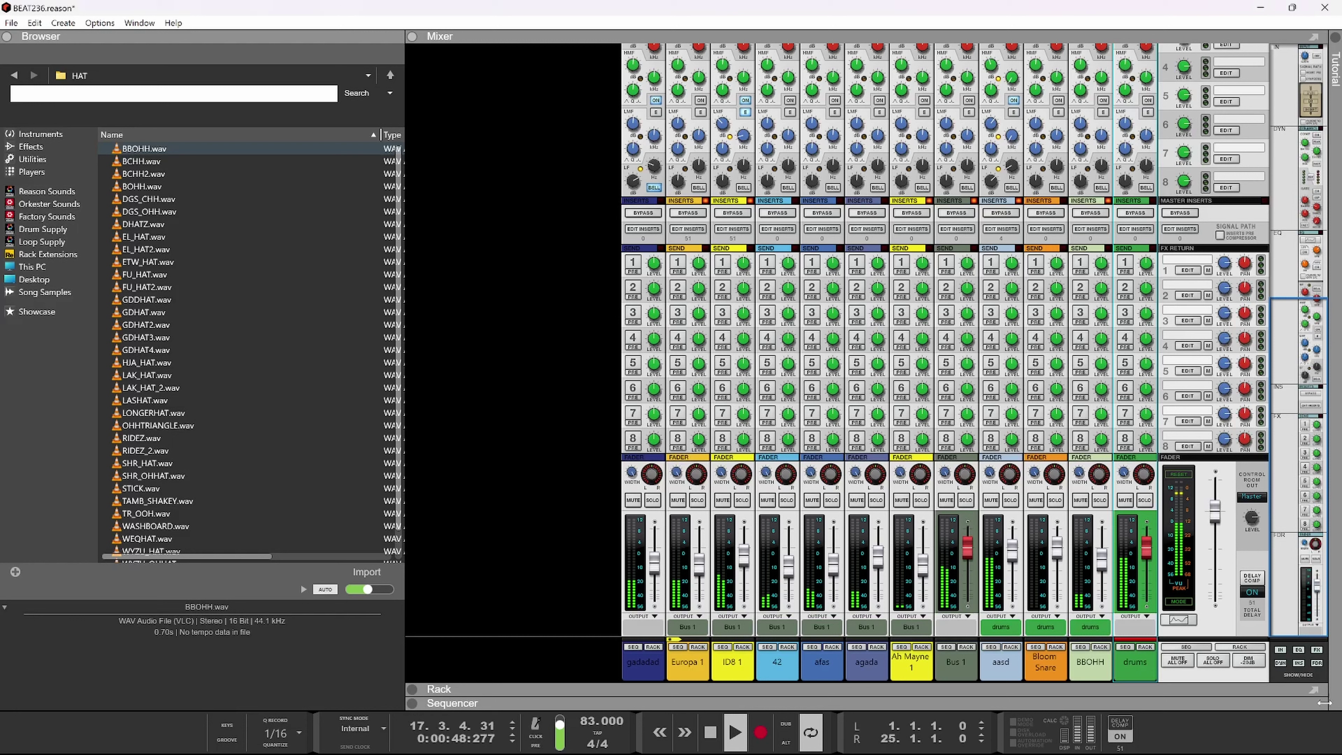
- Rename Bus 1 to mel and move the drum channels with their drums bus to the start of the mixer
{"action": "double_click", "coordinate": [946, 662]}
{"action": "type", "text": "mel"}
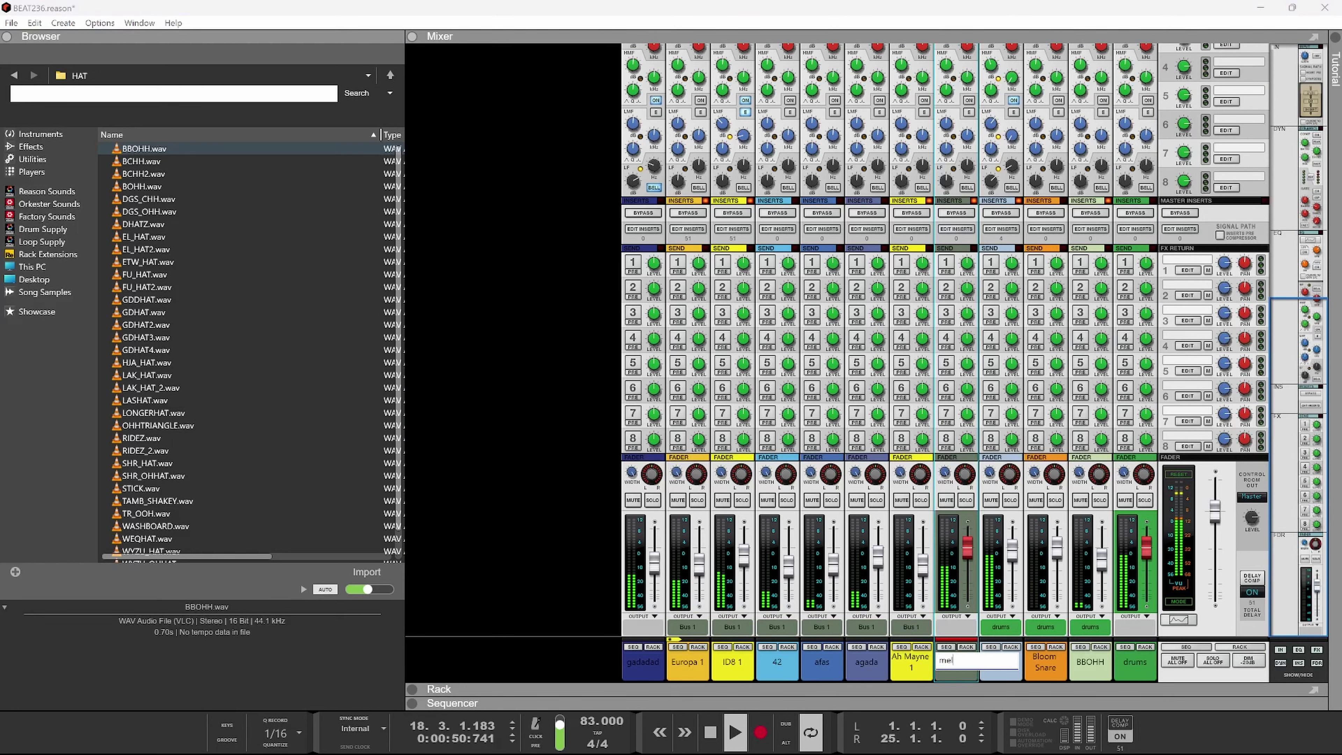
{"action": "key", "text": "Return"}
{"action": "left_click", "coordinate": [1005, 666]}
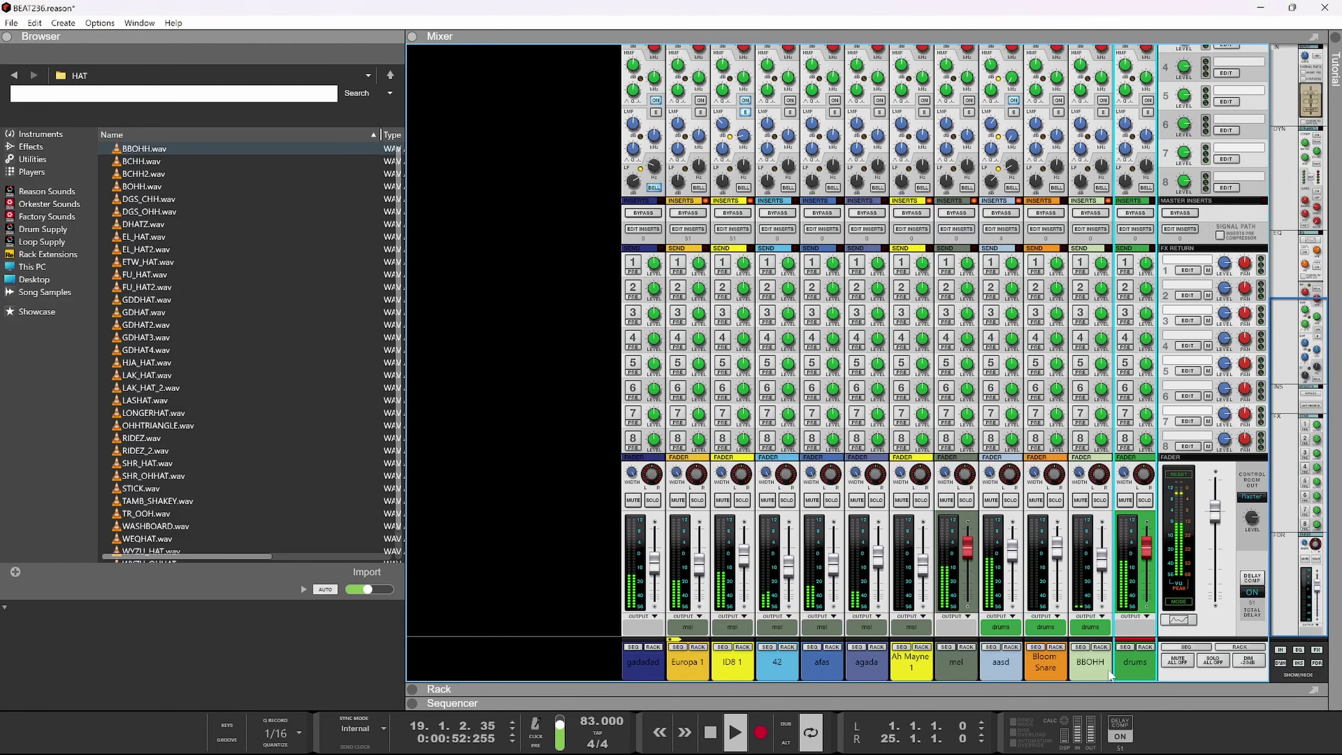
{"action": "left_click_drag", "start_coordinate": [1136, 674], "coordinate": [623, 666]}
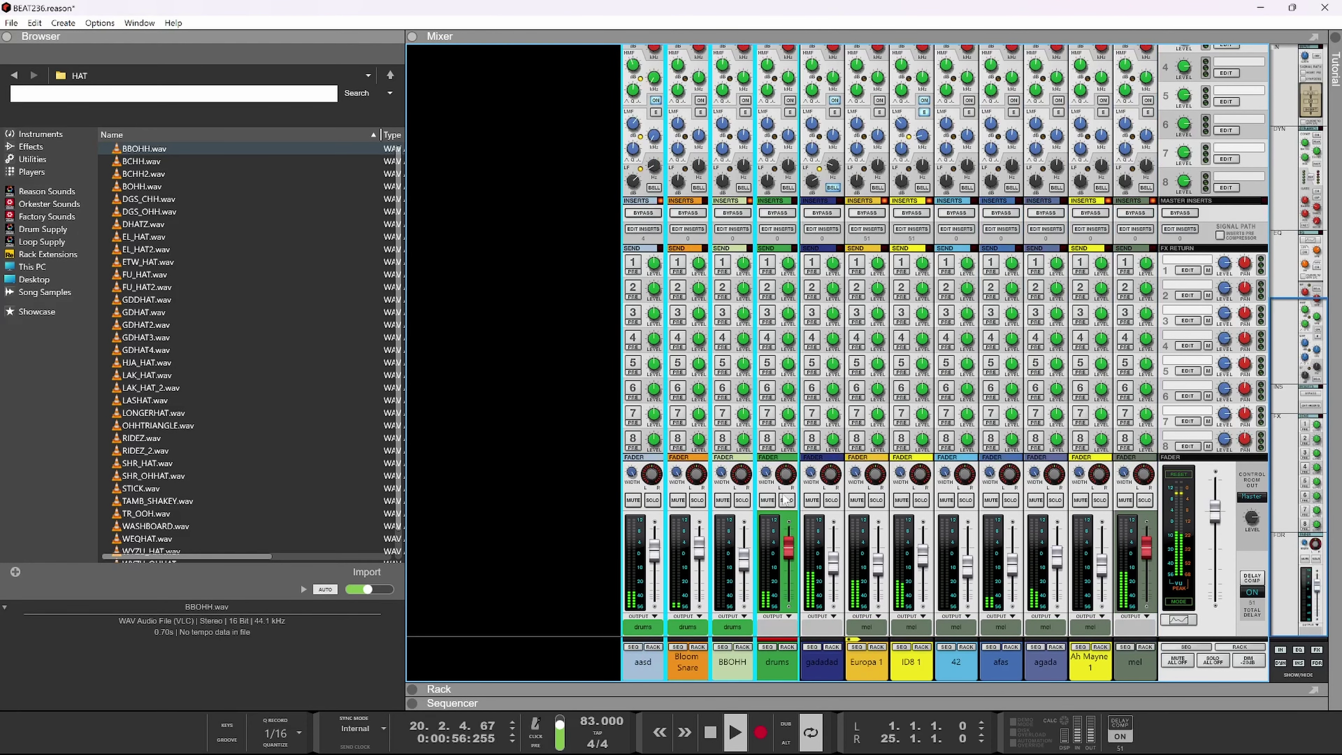
- Enable the channel compressor on the drums bus while listening to it in solo
{"action": "left_click", "coordinate": [787, 499]}
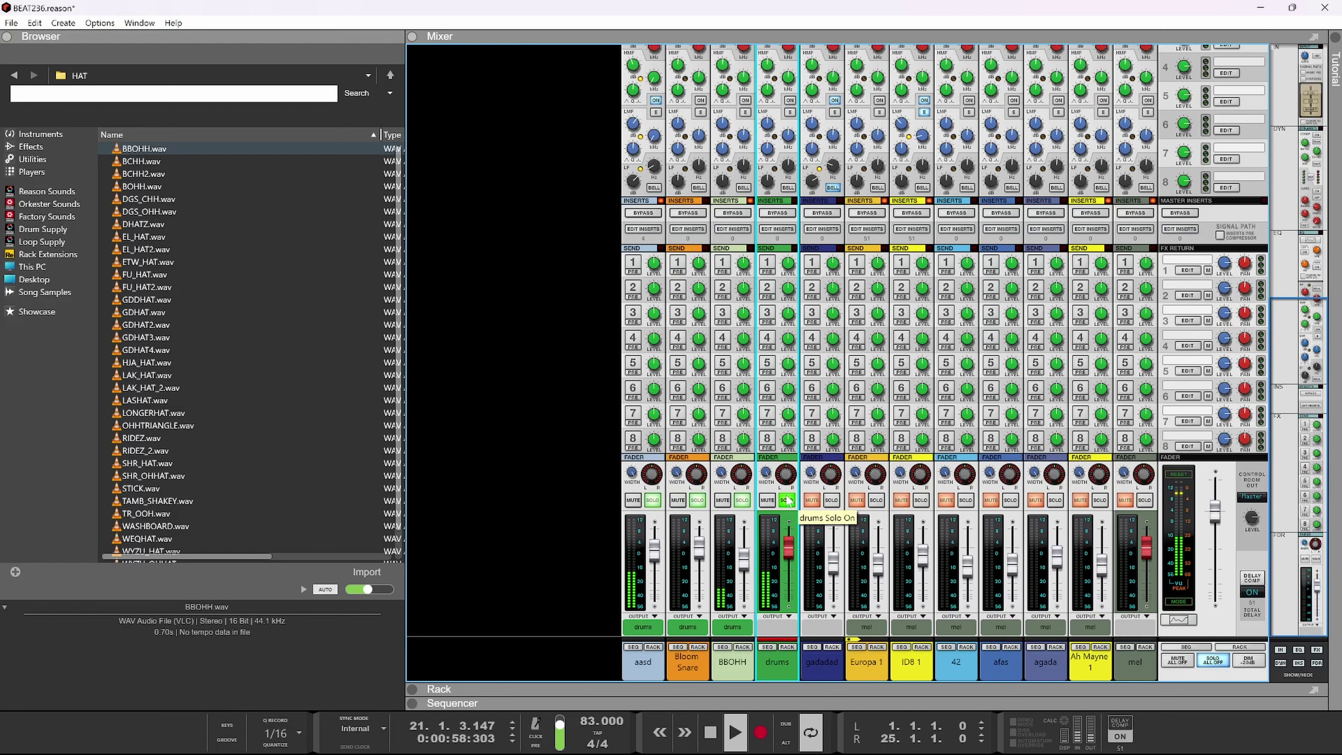
{"action": "scroll", "coordinate": [787, 500], "scroll_direction": "up", "scroll_amount": 10}
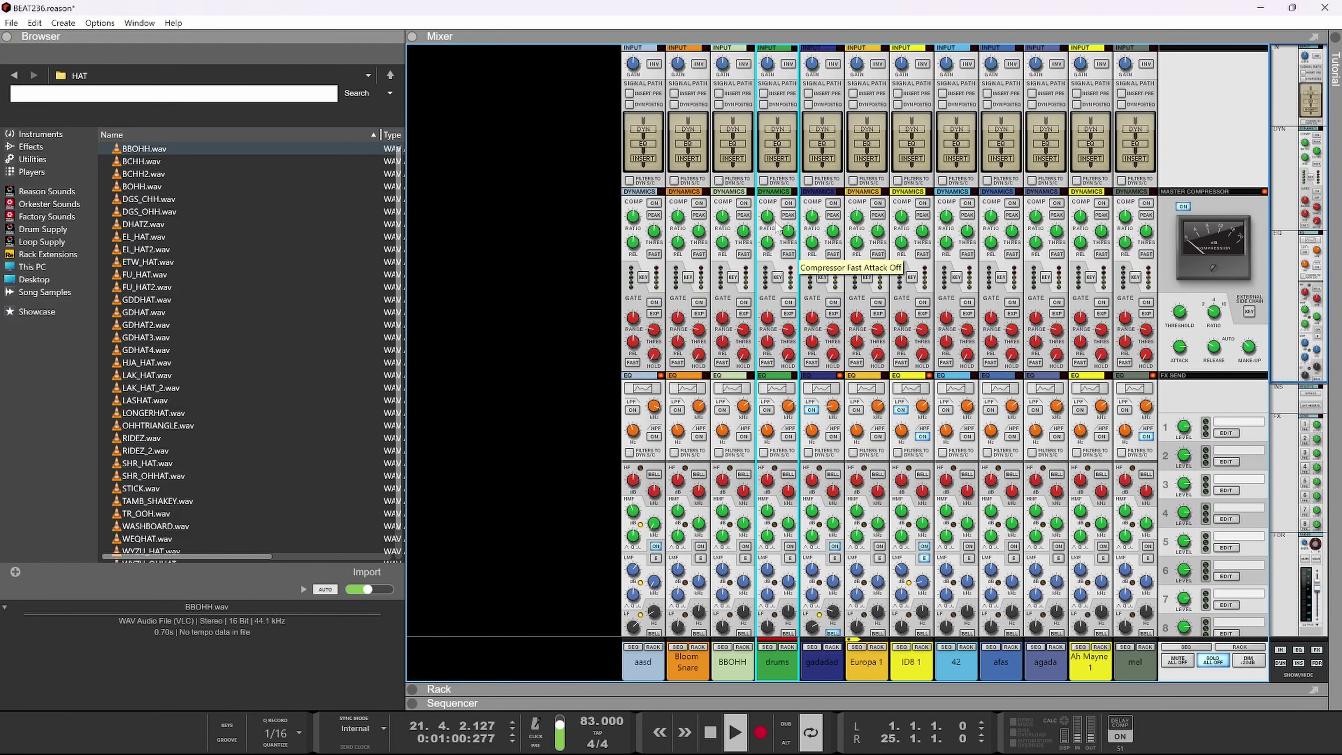
{"action": "left_click", "coordinate": [788, 204]}
{"action": "scroll", "coordinate": [822, 466], "scroll_direction": "down", "scroll_amount": 10}
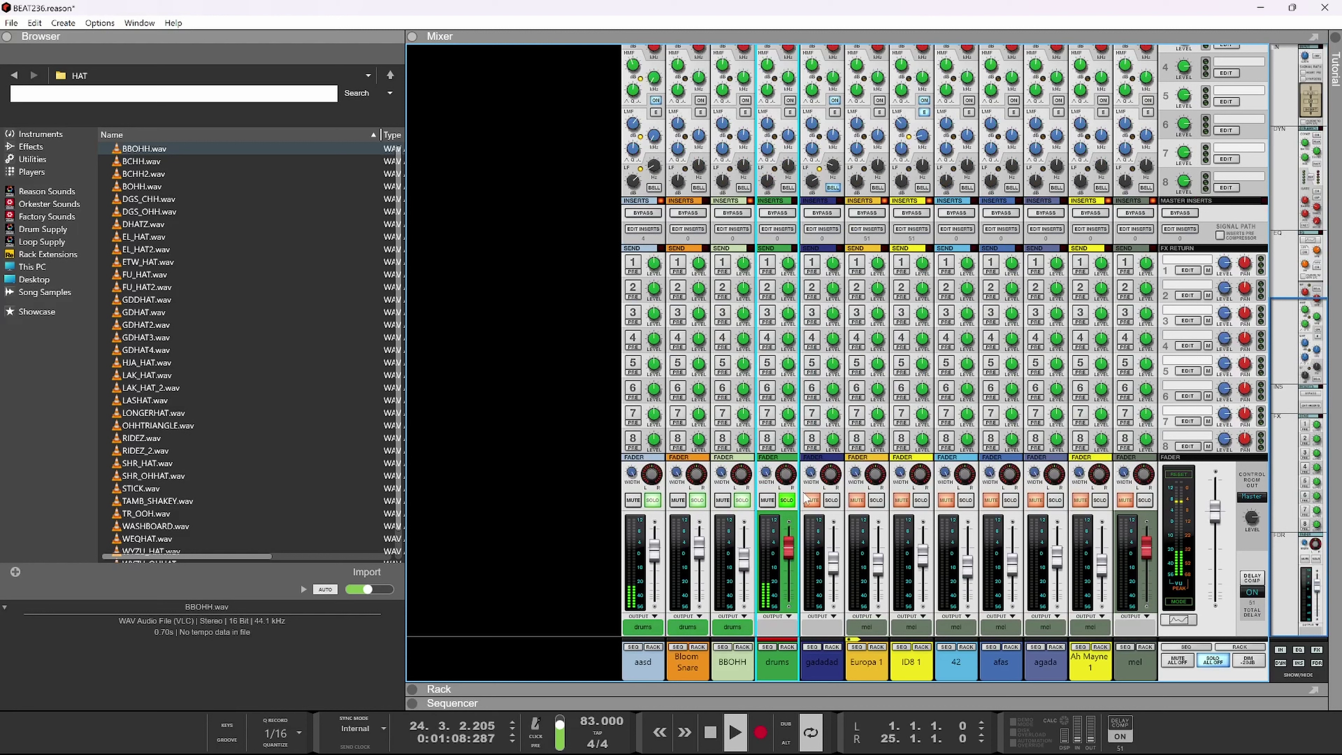
{"action": "left_click", "coordinate": [787, 500]}
- Balance the gadadad channel at -6.59 dB against the soloed drums bus, and clear both solos
{"action": "left_click", "coordinate": [830, 501]}
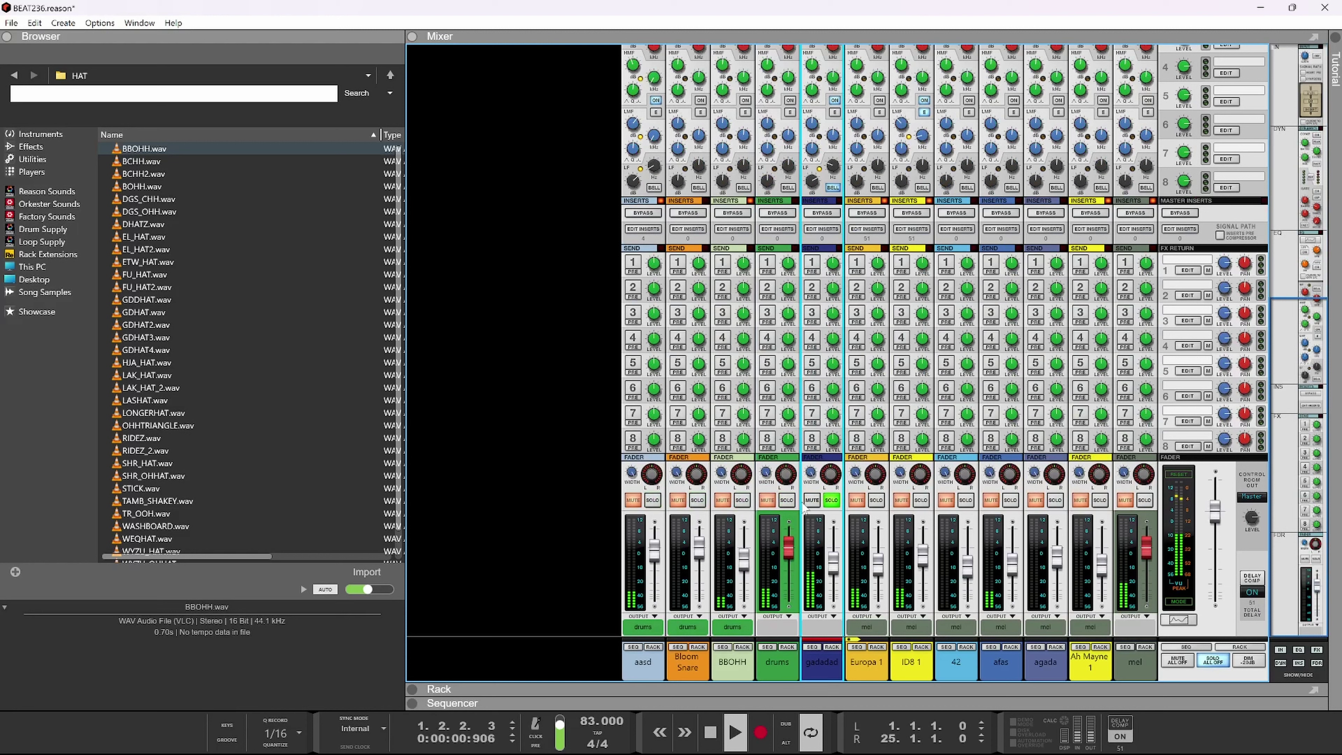
{"action": "left_click", "coordinate": [787, 500]}
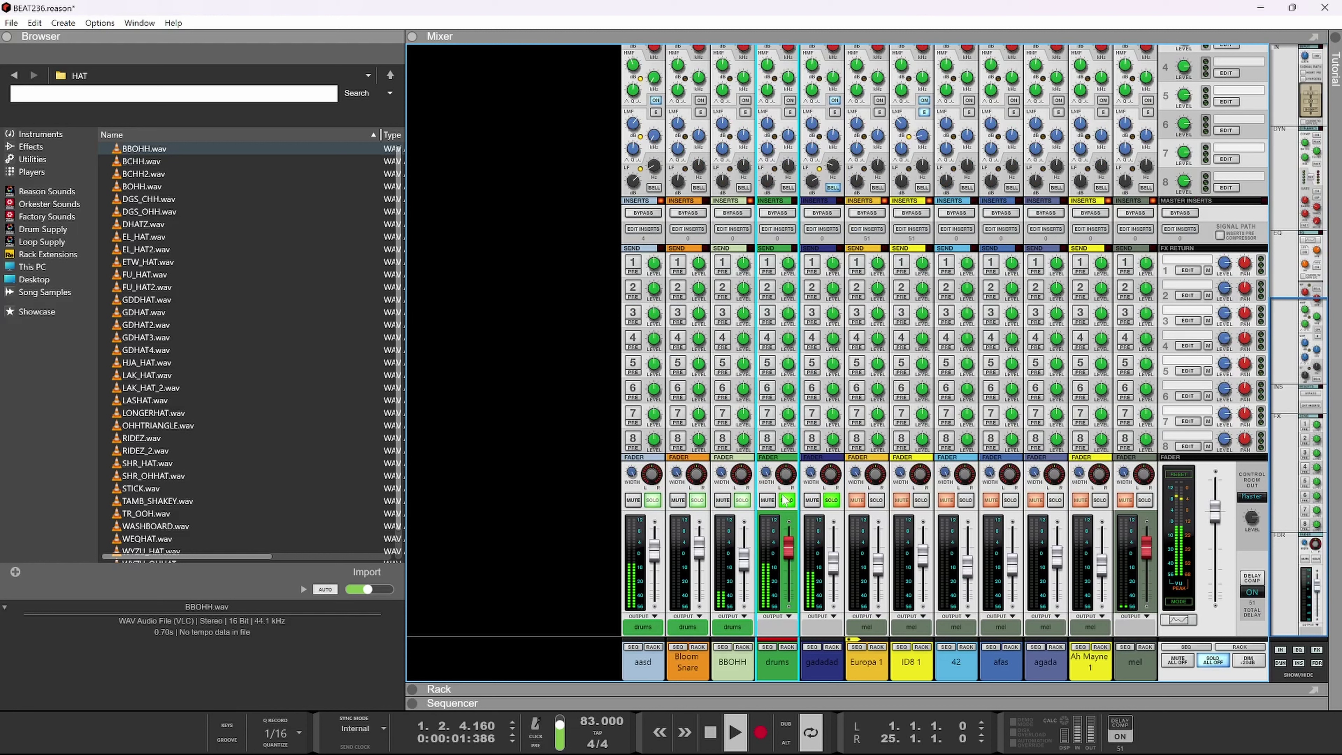
{"action": "left_click", "coordinate": [835, 564]}
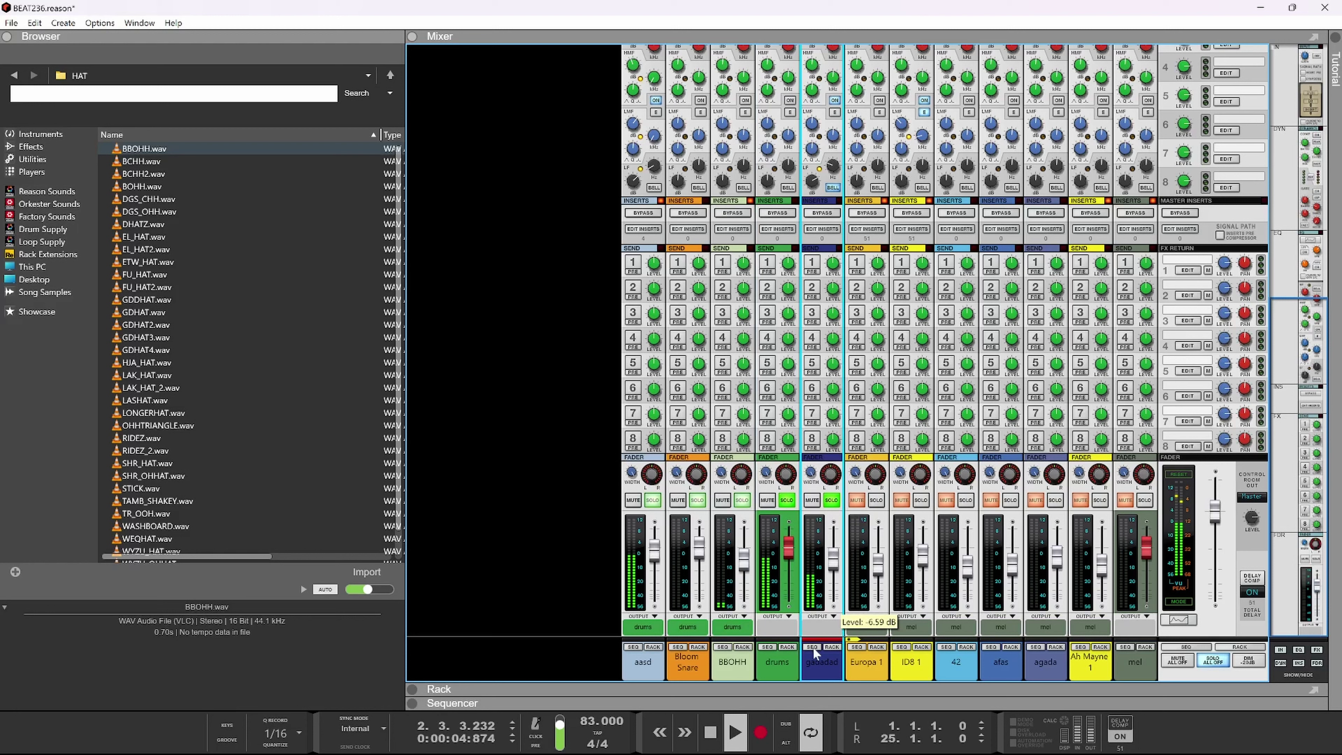
{"action": "left_click", "coordinate": [832, 501]}
{"action": "left_click", "coordinate": [786, 500]}
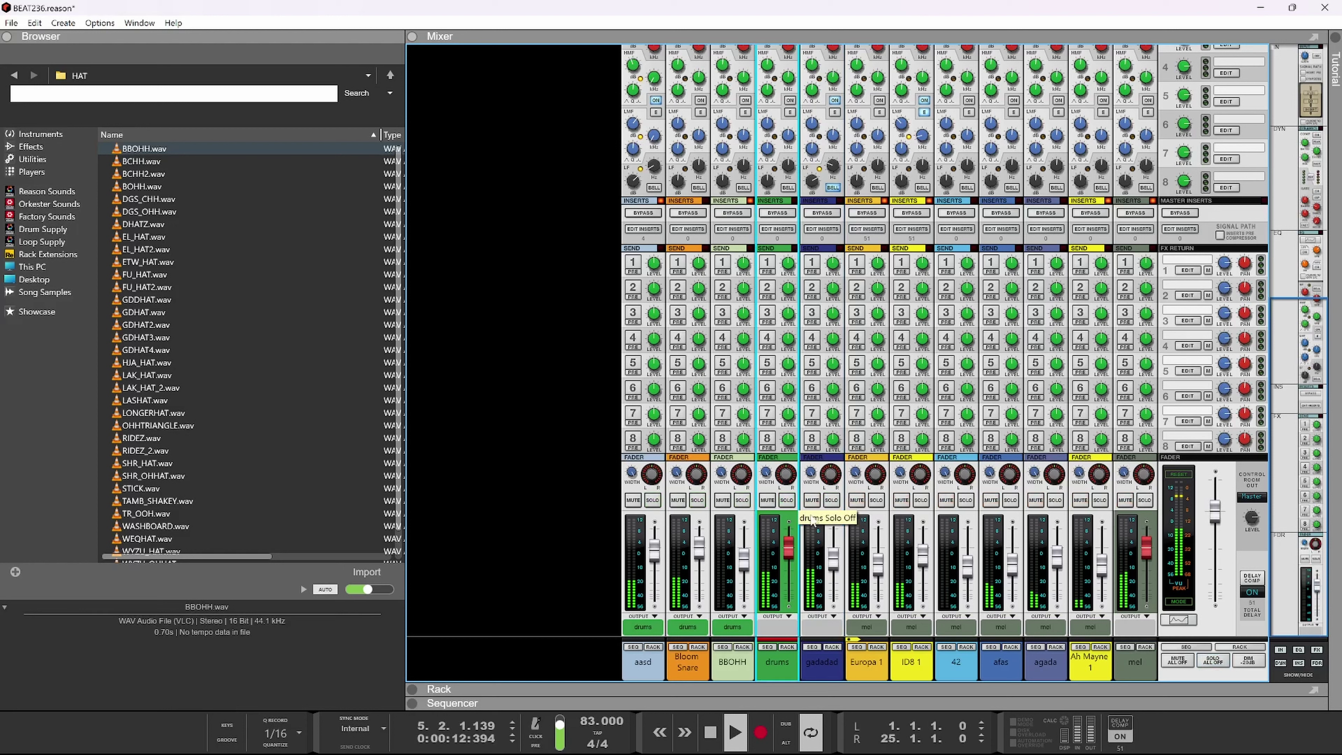
- Set the mel bus's high-pass filter to 206.9 Hz in its Spectrum EQ
{"action": "left_click", "coordinate": [1120, 602]}
{"action": "scroll", "coordinate": [1144, 483], "scroll_direction": "up", "scroll_amount": 3}
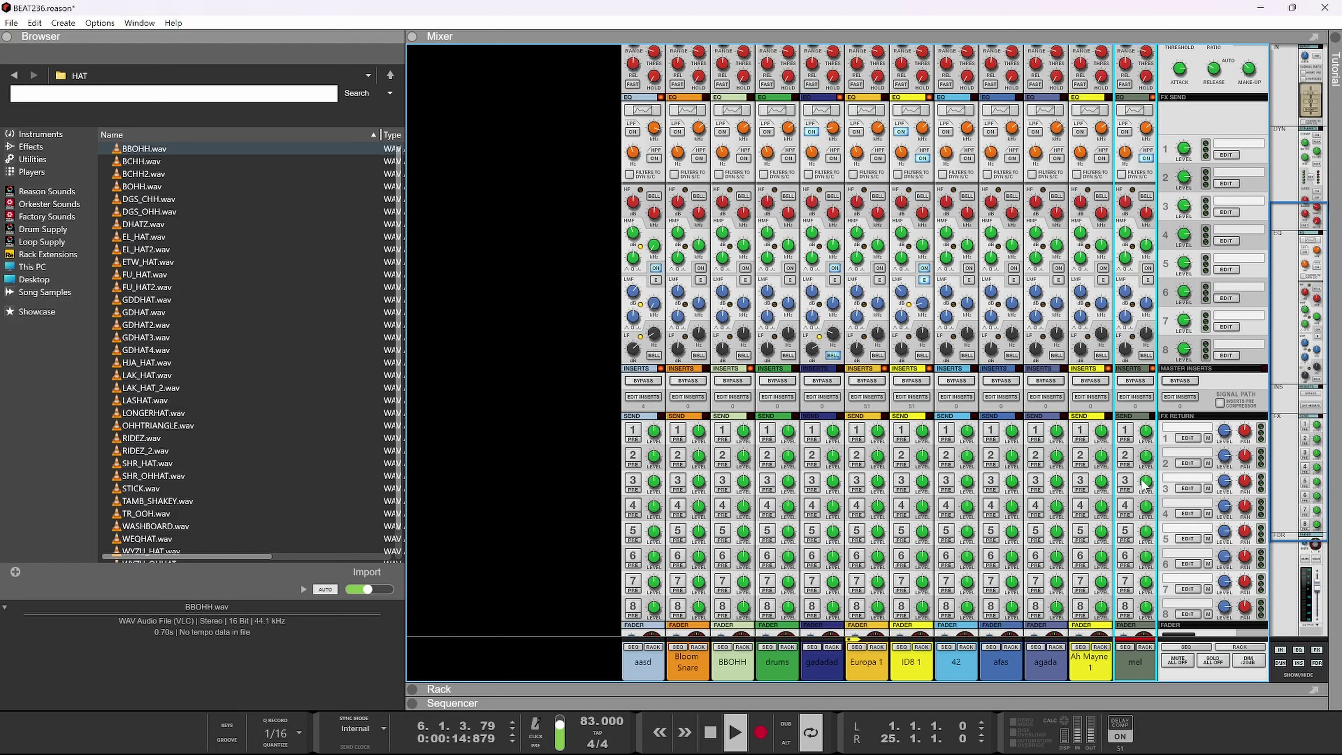
{"action": "scroll", "coordinate": [1144, 482], "scroll_direction": "up", "scroll_amount": 3}
{"action": "left_click", "coordinate": [1133, 279]}
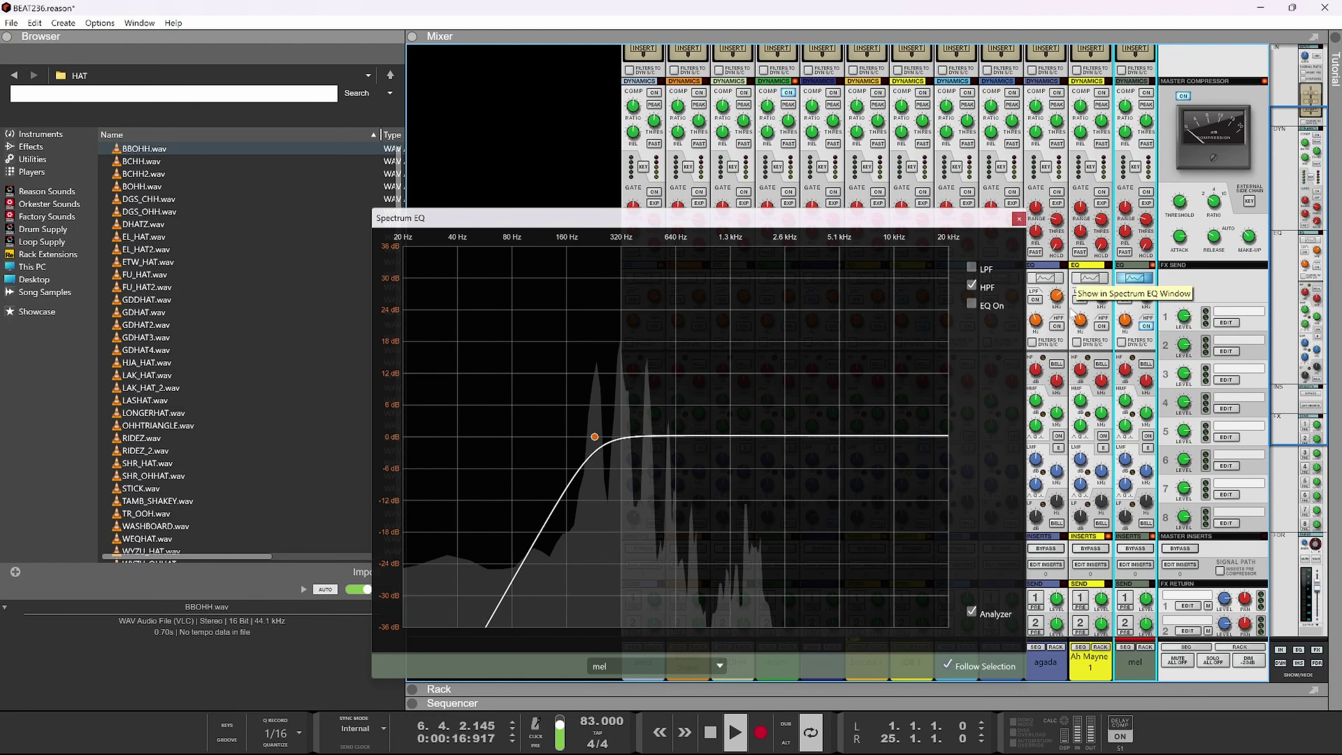
{"action": "left_click_drag", "start_coordinate": [594, 437], "coordinate": [591, 475]}
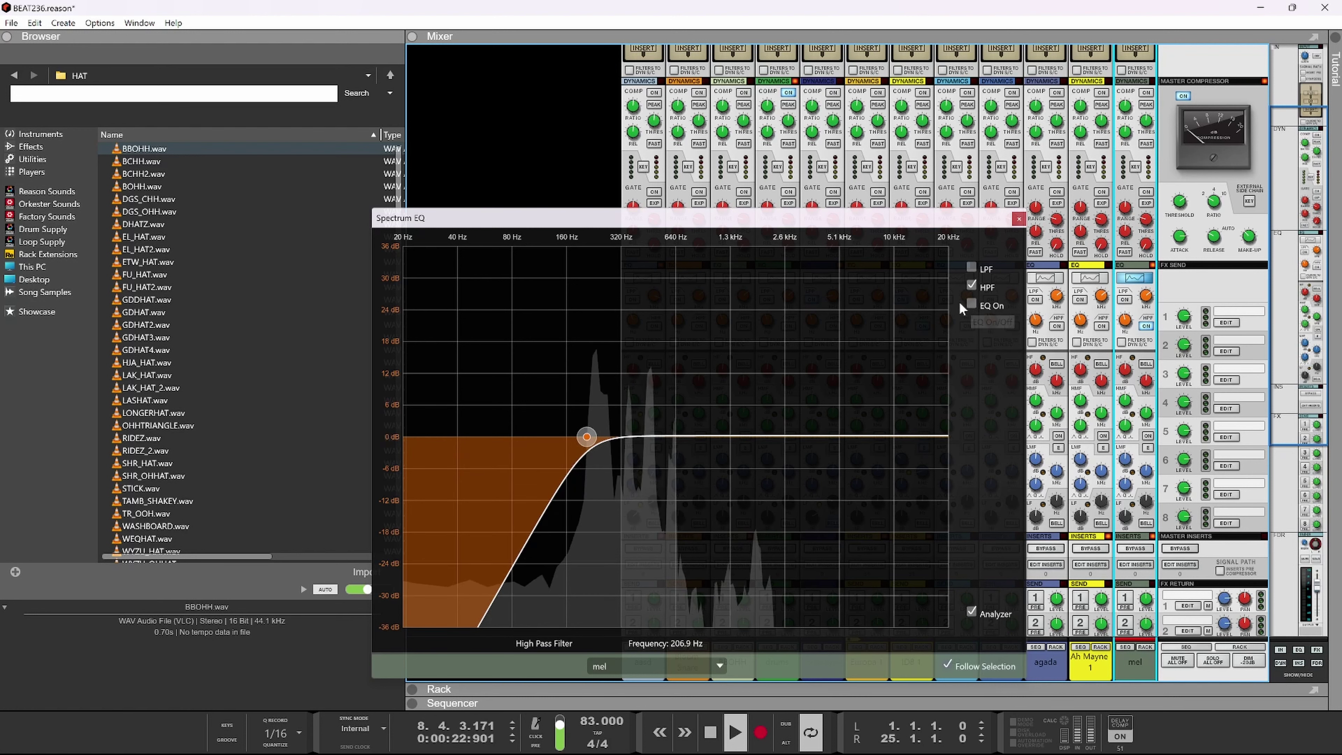
{"action": "left_click", "coordinate": [1019, 218]}
{"action": "scroll", "coordinate": [796, 459], "scroll_direction": "down", "scroll_amount": 5}
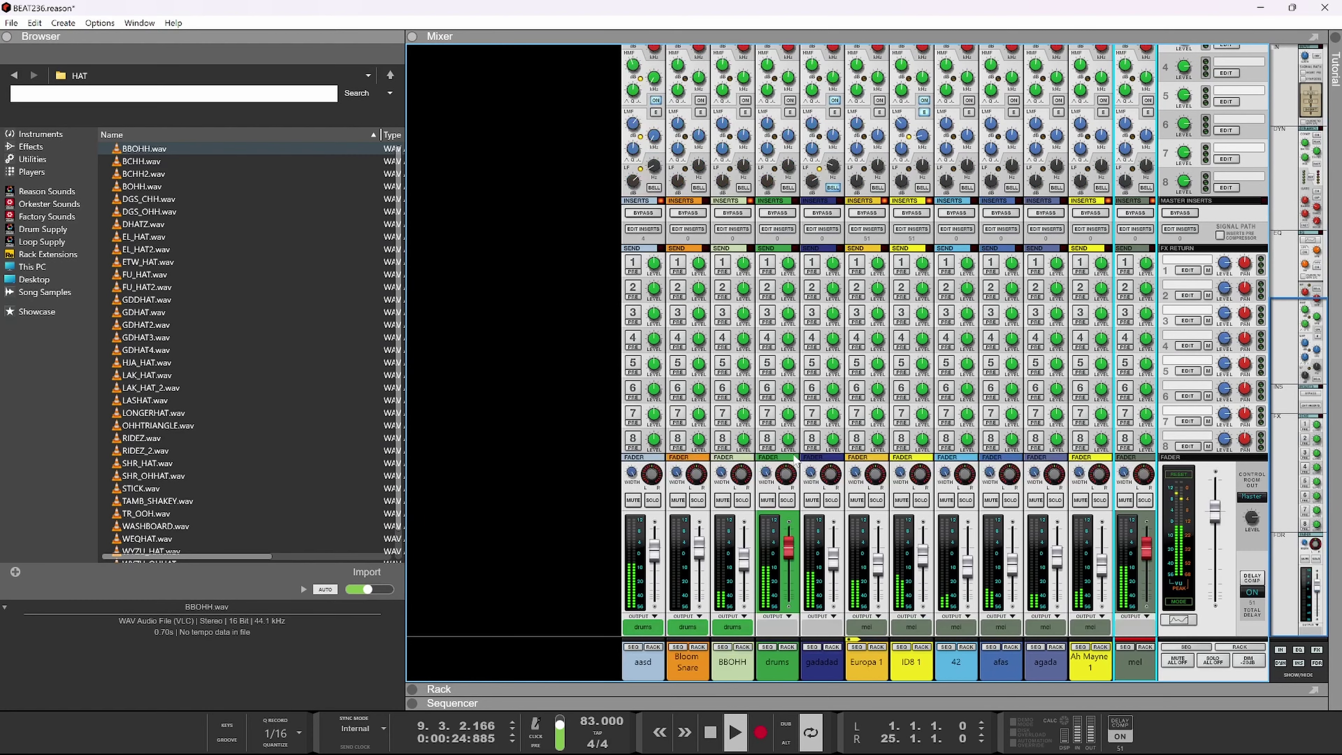
- Lower the BBOHH channel's level slightly and raise Europa 1 a little
{"action": "left_click", "coordinate": [747, 649]}
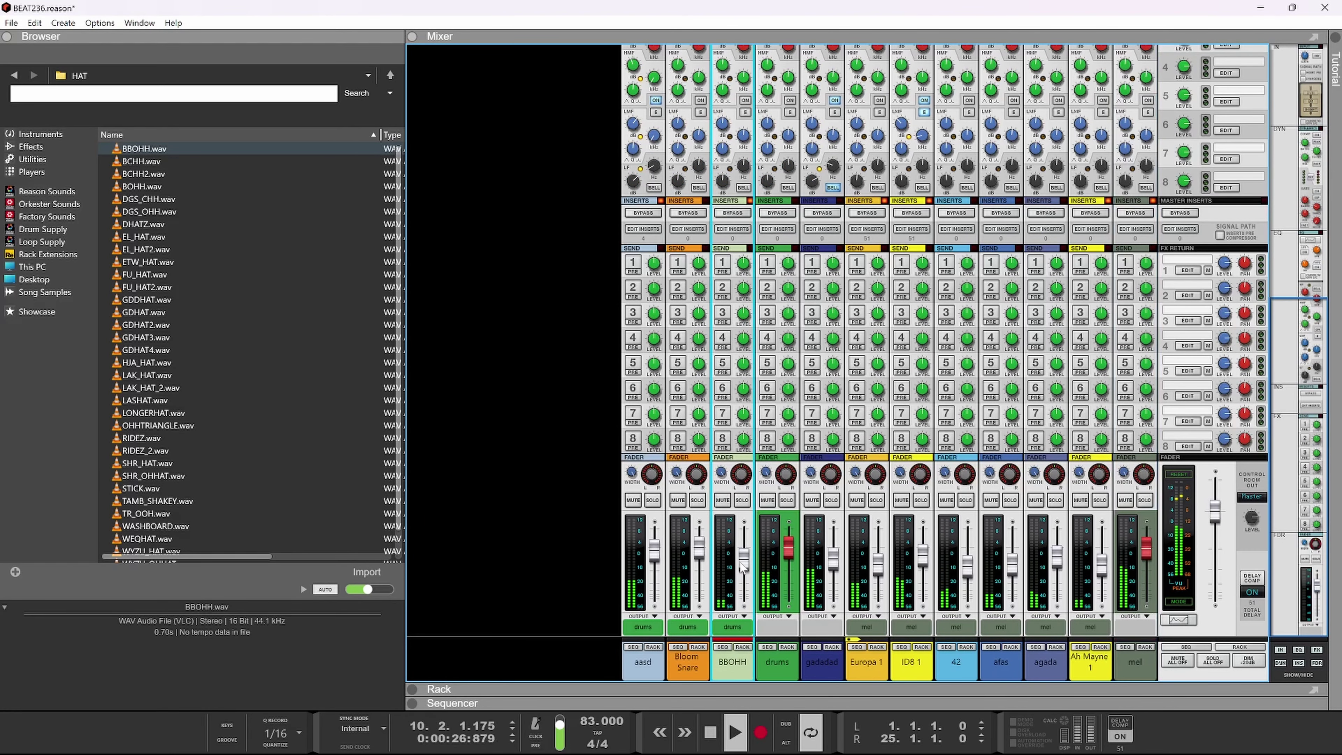
{"action": "mouse_move", "coordinate": [745, 574]}
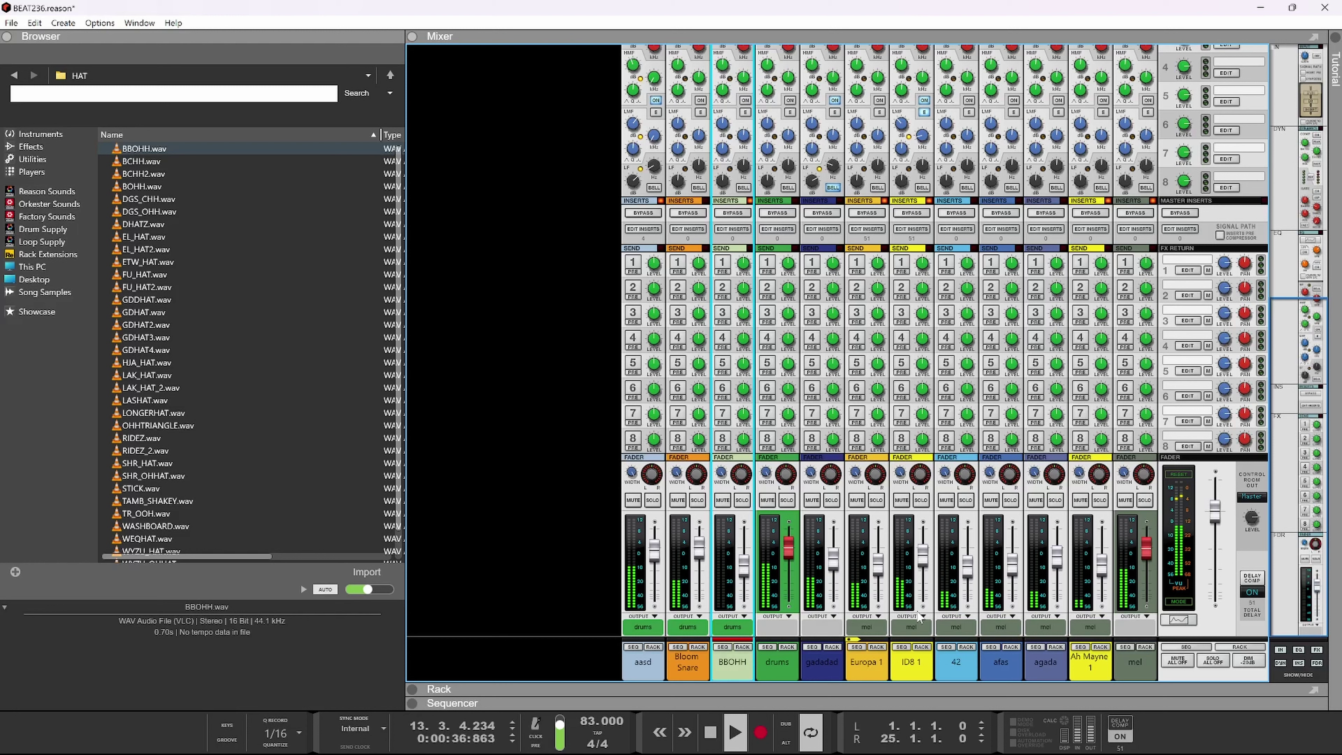
{"action": "left_click_drag", "start_coordinate": [880, 572], "coordinate": [879, 565]}
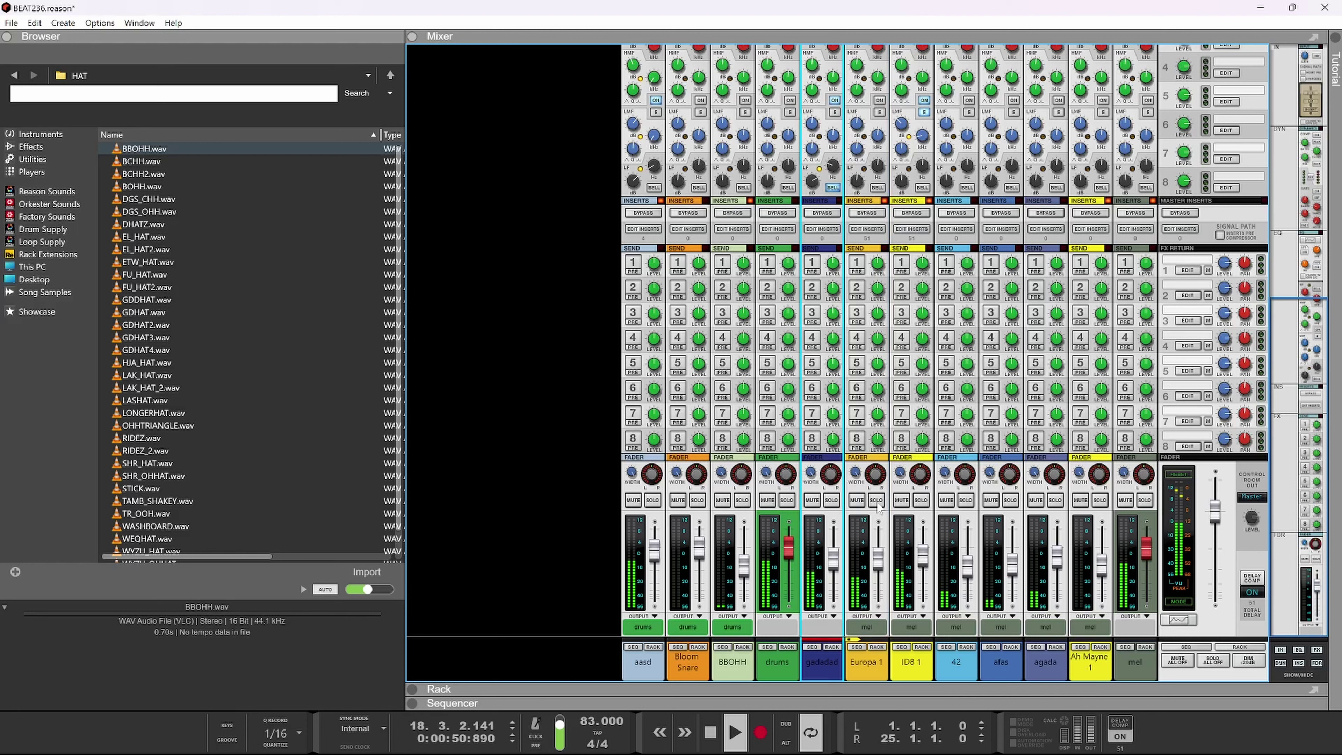
- Audition the Europa 1 and ID8 1 channels in solo one after the other
{"action": "left_click", "coordinate": [877, 501]}
{"action": "left_click", "coordinate": [921, 500]}
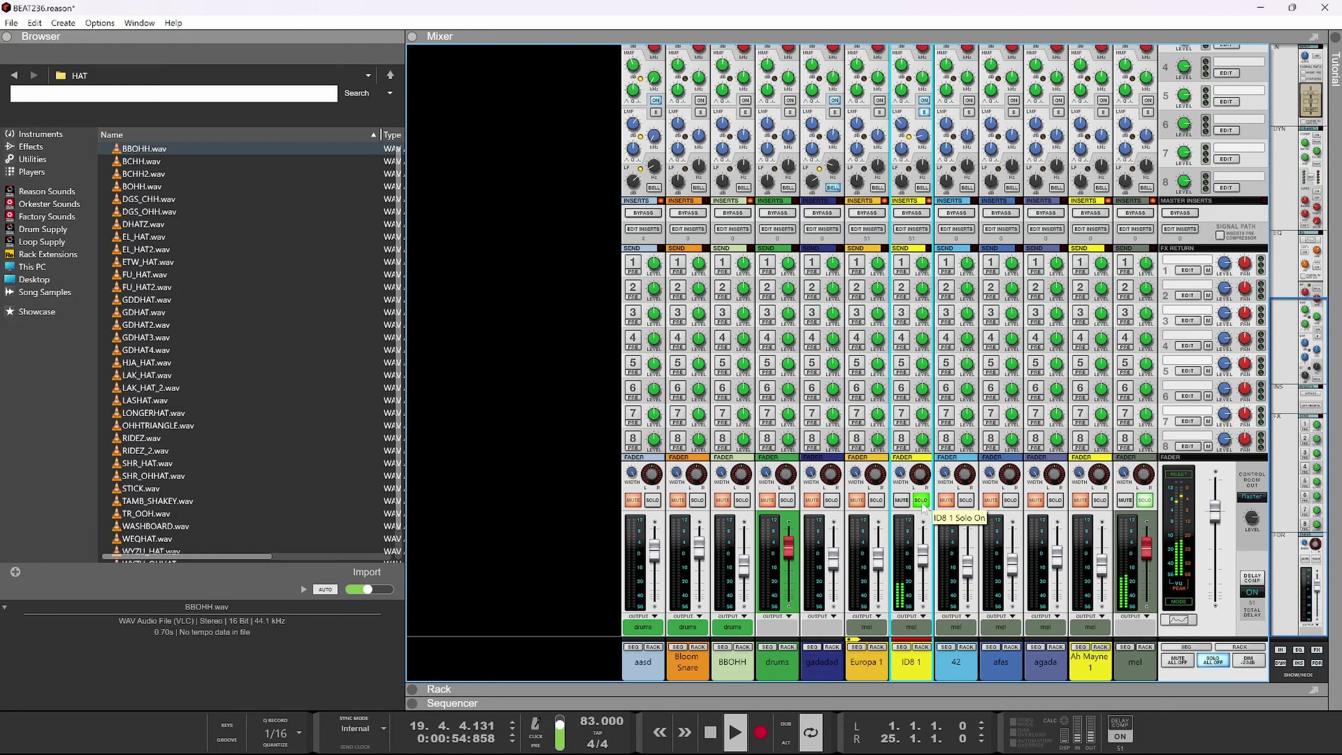
{"action": "left_click", "coordinate": [921, 501]}
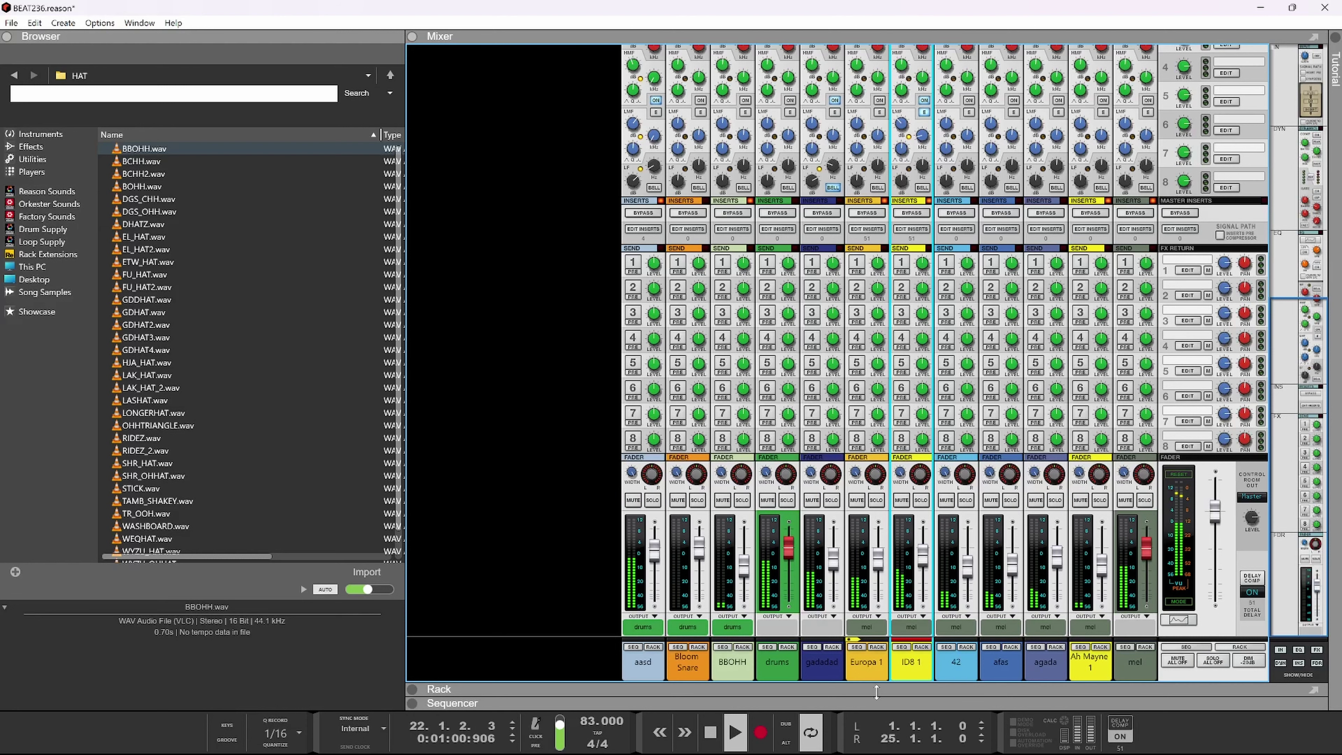
- Enlarge the rack and show the mel bus's insert effects, with the aasd channel's inserts collapsed
{"action": "left_click_drag", "start_coordinate": [740, 683], "coordinate": [741, 159]}
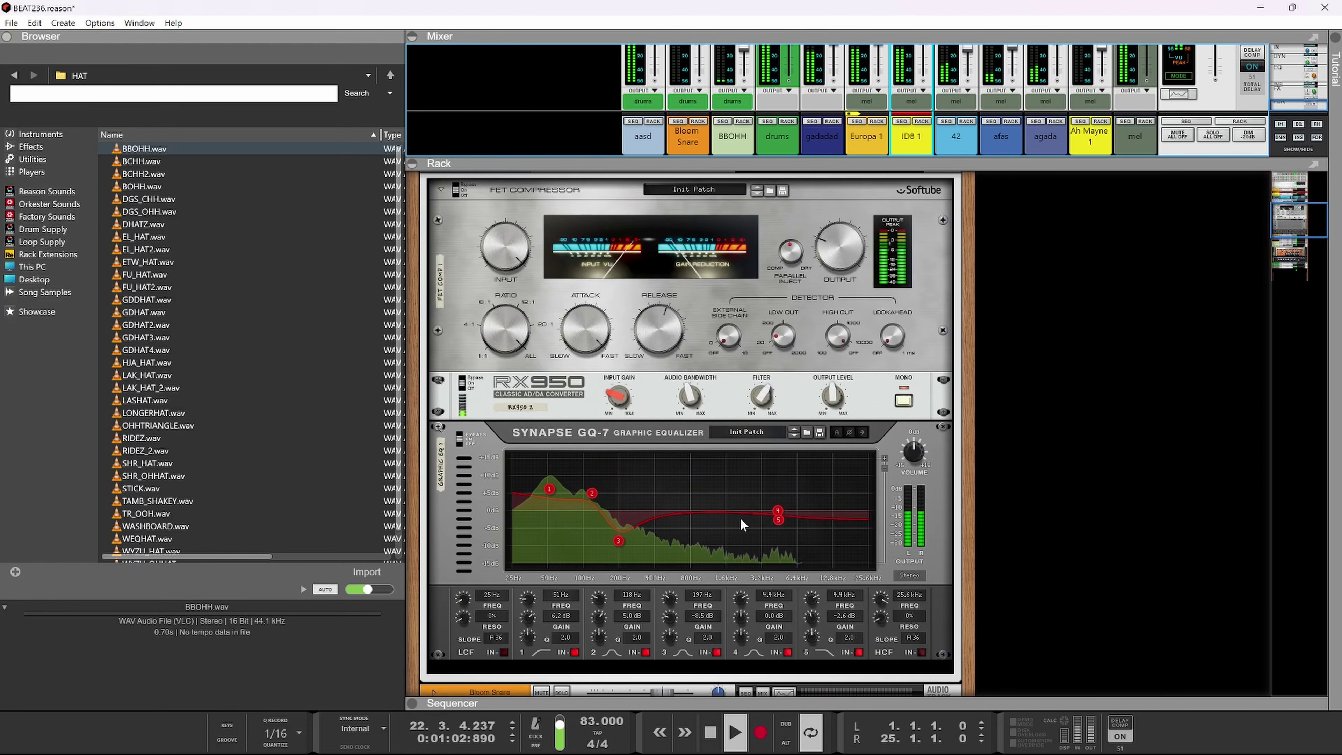
{"action": "left_click", "coordinate": [456, 439]}
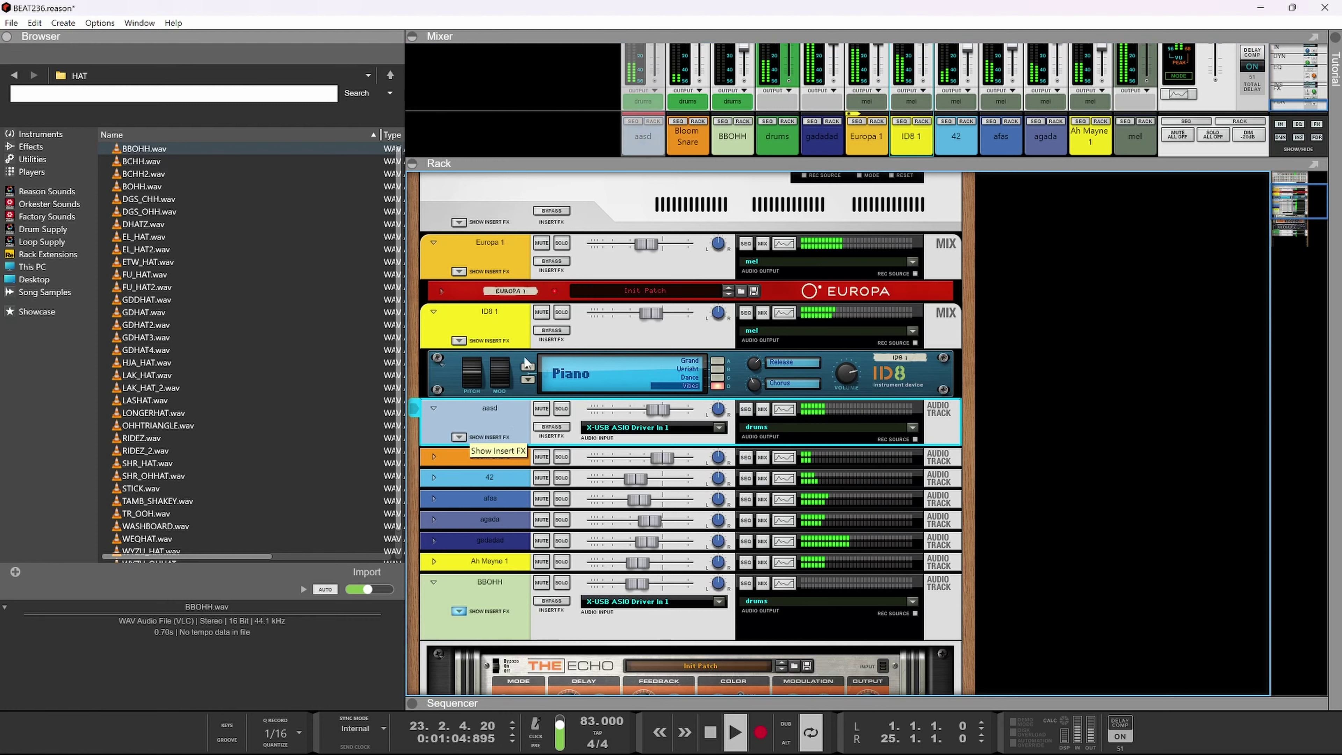
{"action": "scroll", "coordinate": [528, 523], "scroll_direction": "down", "scroll_amount": 5}
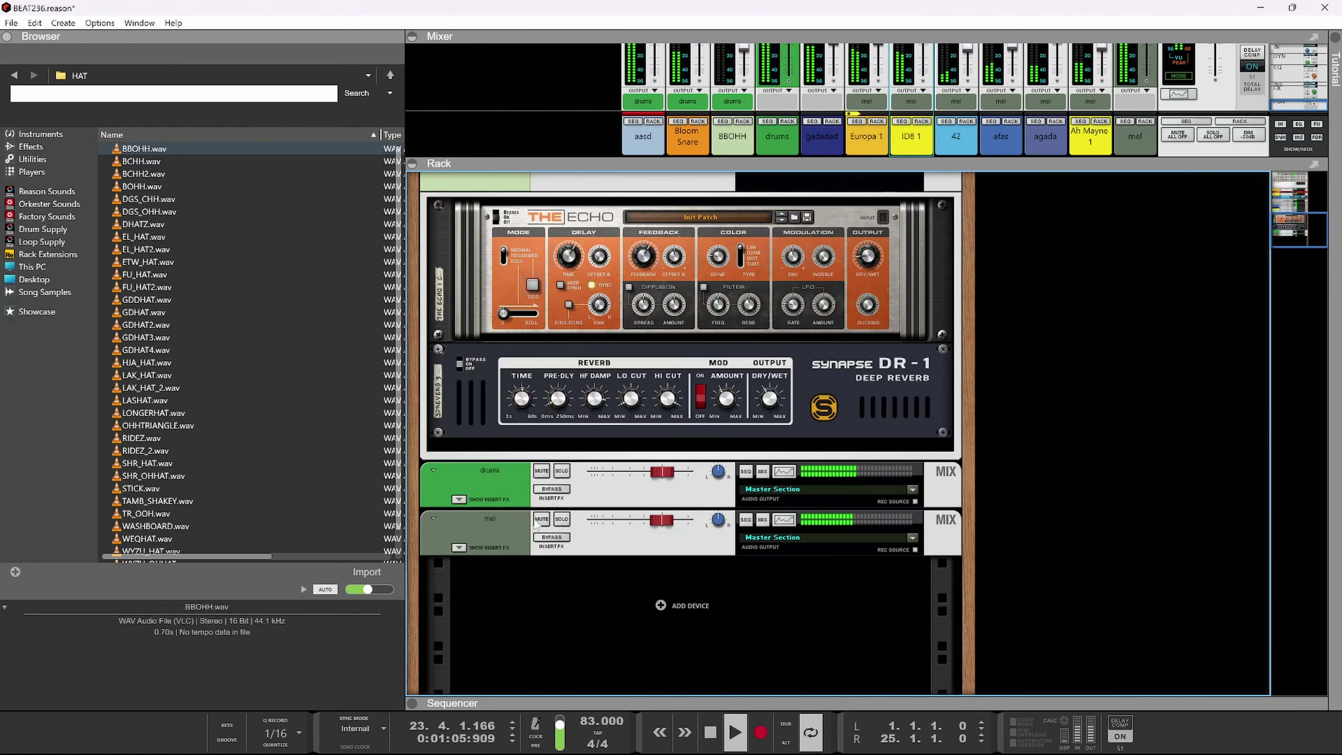
{"action": "left_click", "coordinate": [459, 549]}
{"action": "scroll", "coordinate": [652, 490], "scroll_direction": "down", "scroll_amount": 6}
{"action": "scroll", "coordinate": [616, 542], "scroll_direction": "up", "scroll_amount": 2}
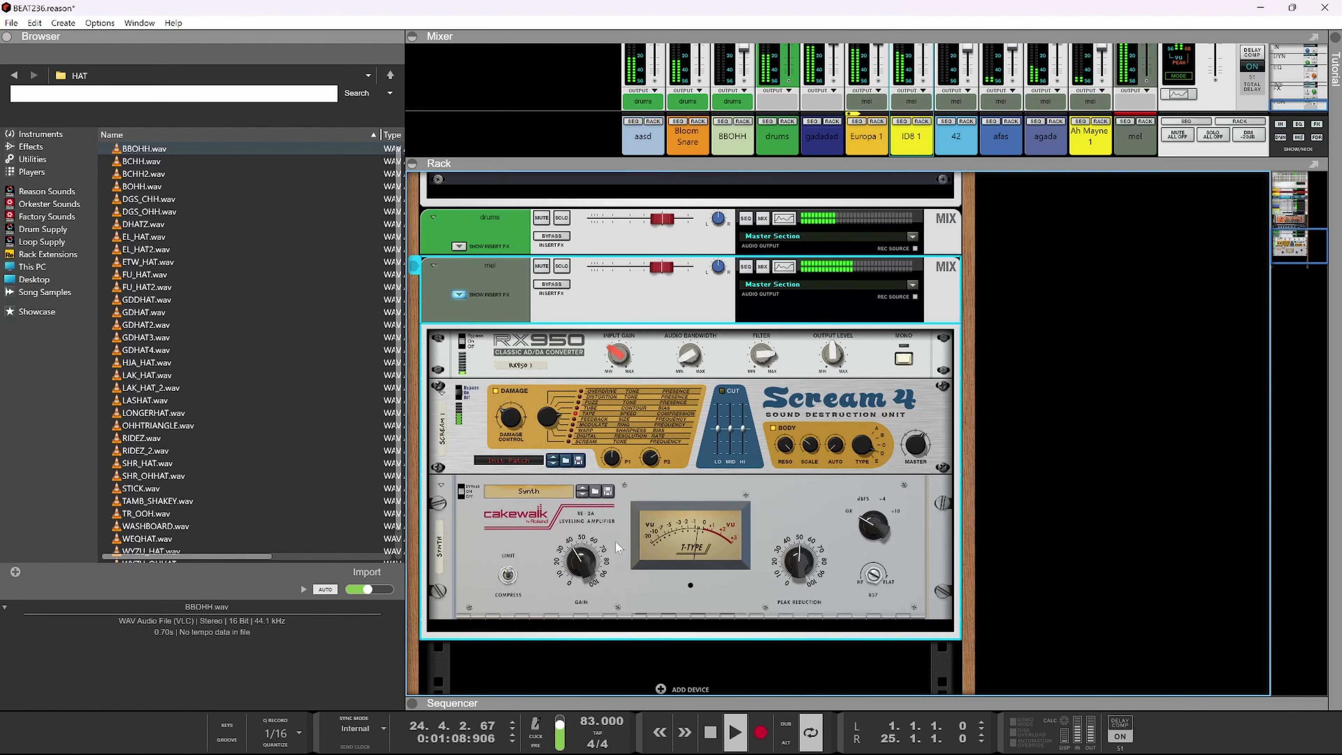
- Audition the mel bus in solo and compare its sound with its insert effects bypassed and active
{"action": "left_click", "coordinate": [562, 308]}
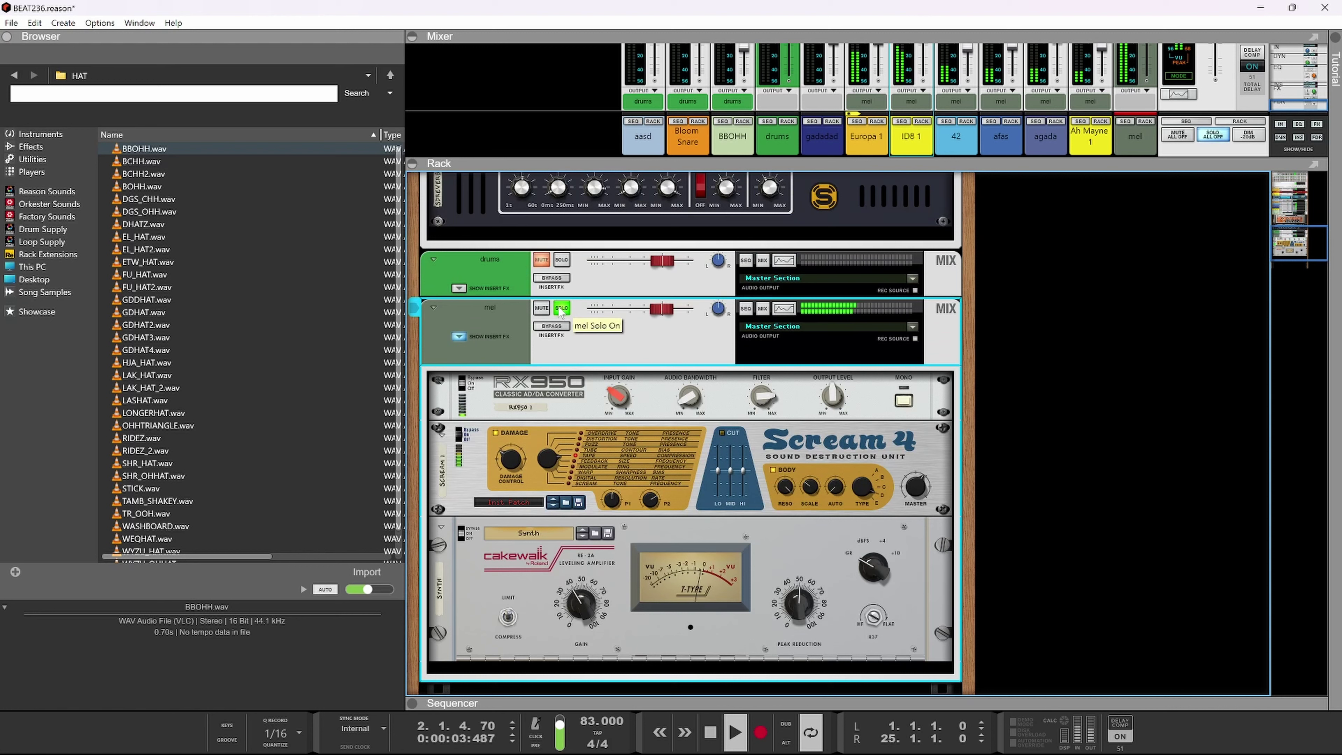
{"action": "left_click", "coordinate": [562, 308]}
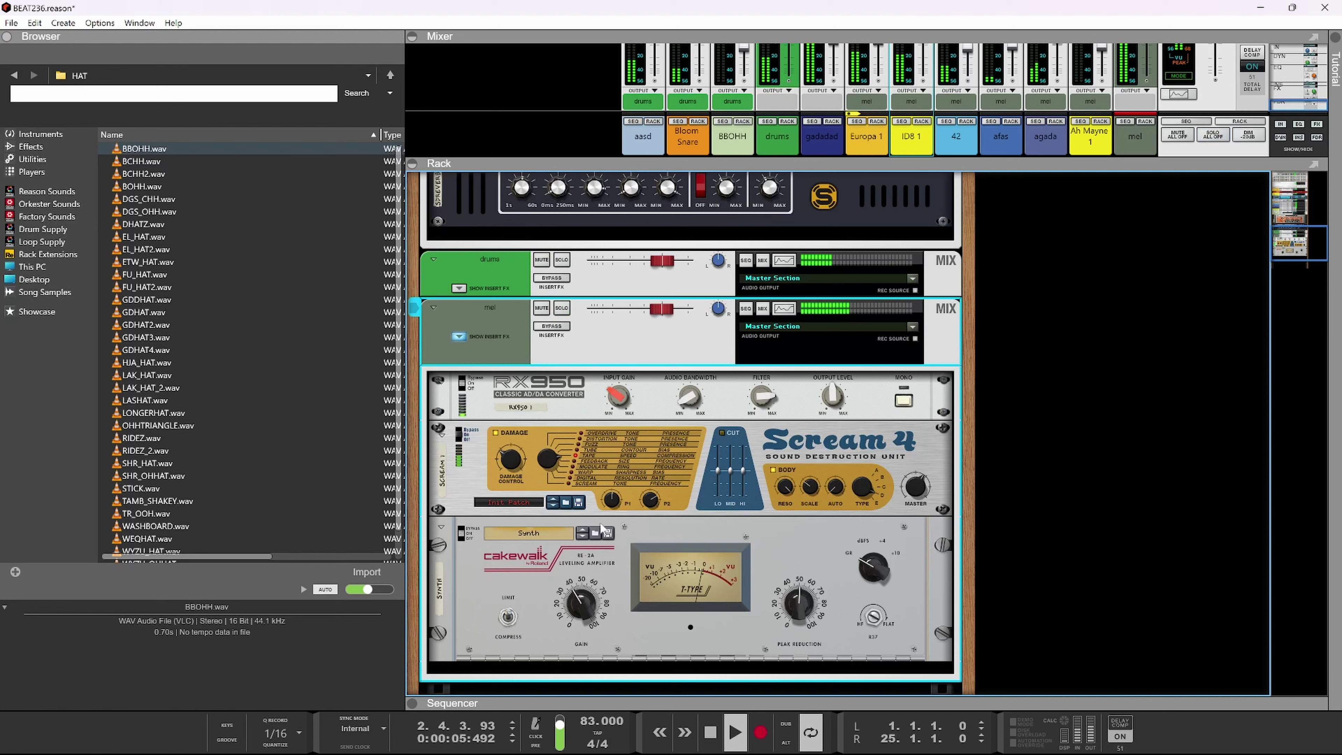
{"action": "left_click", "coordinate": [618, 393]}
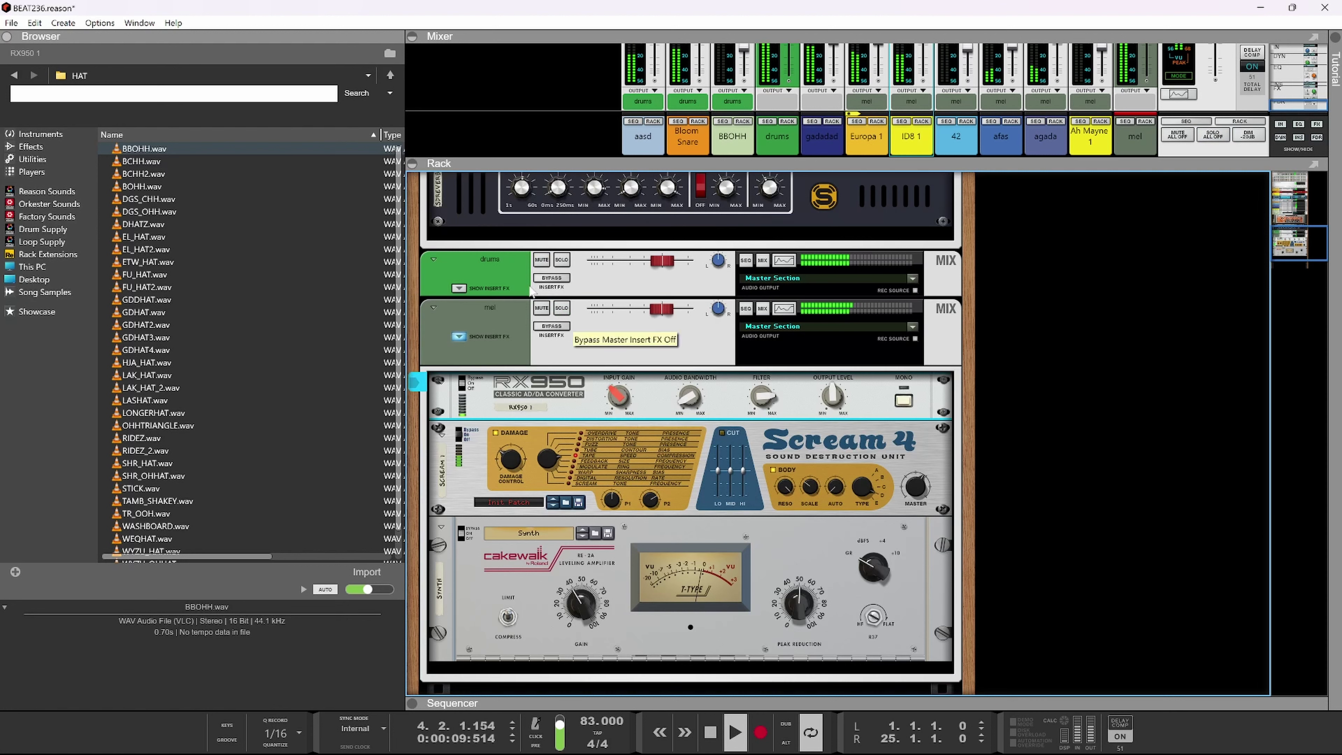
- Add an RX950 Classic AD/DA Converter to the inserts of the soloed drums bus
{"action": "left_click", "coordinate": [562, 259]}
{"action": "left_click", "coordinate": [459, 288]}
{"action": "right_click", "coordinate": [506, 313]}
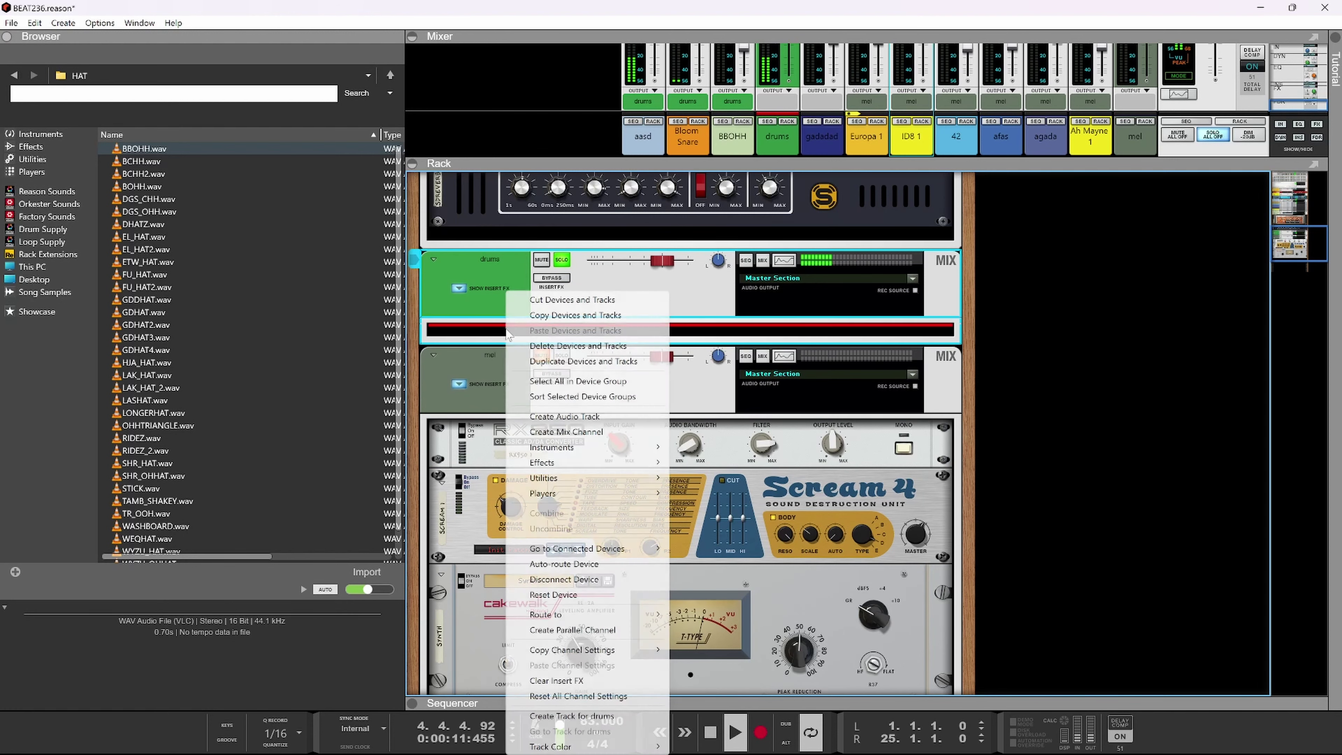
{"action": "mouse_move", "coordinate": [608, 463]}
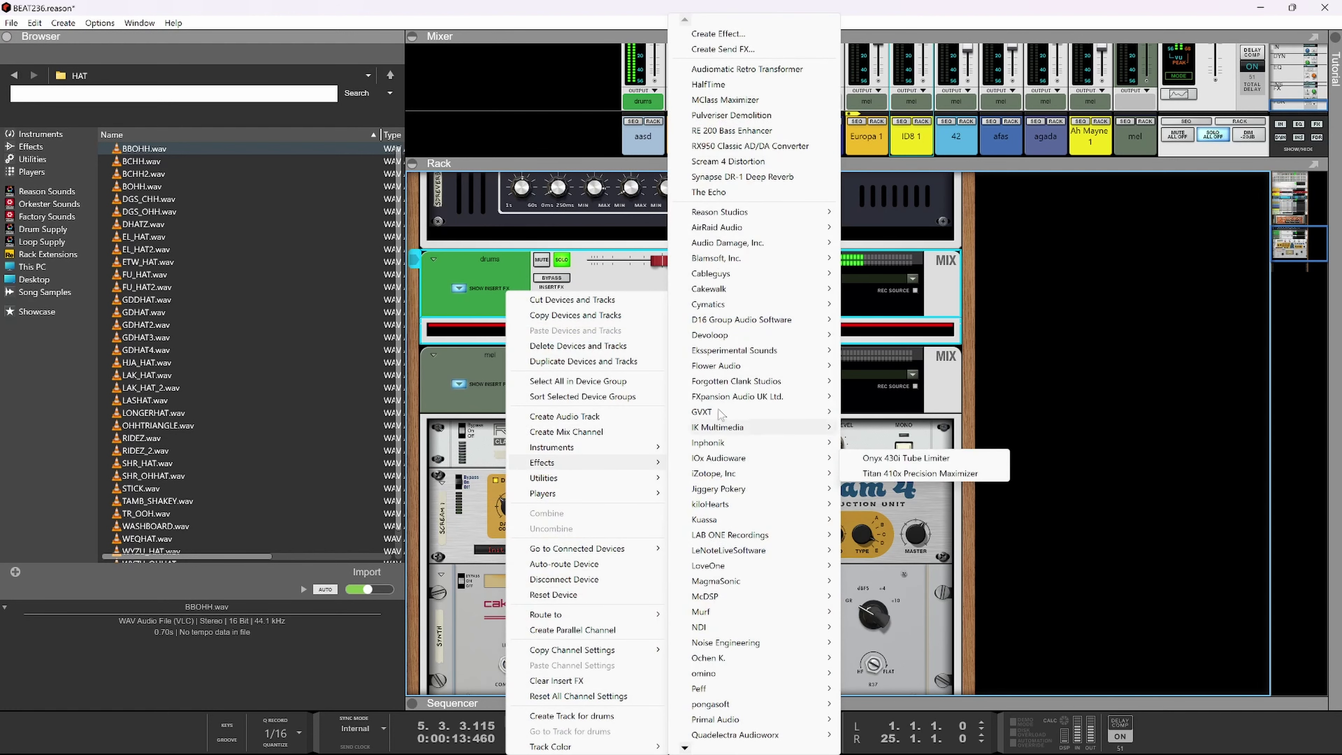
{"action": "left_click", "coordinate": [698, 149]}
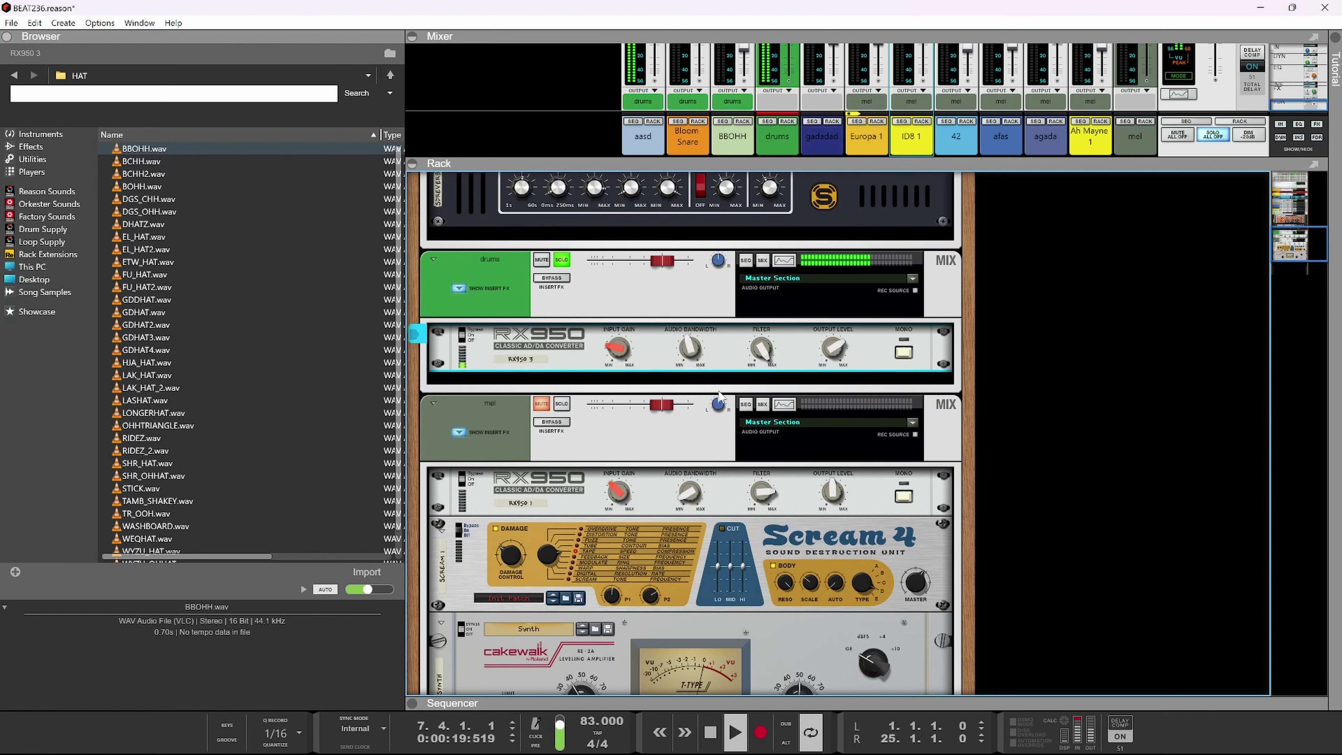
- Adjust the drums bus RX950's output level to about -4.08 dB, try its filter, and set the audio bandwidth to 10190 Hz
{"action": "left_click_drag", "start_coordinate": [835, 346], "coordinate": [830, 364]}
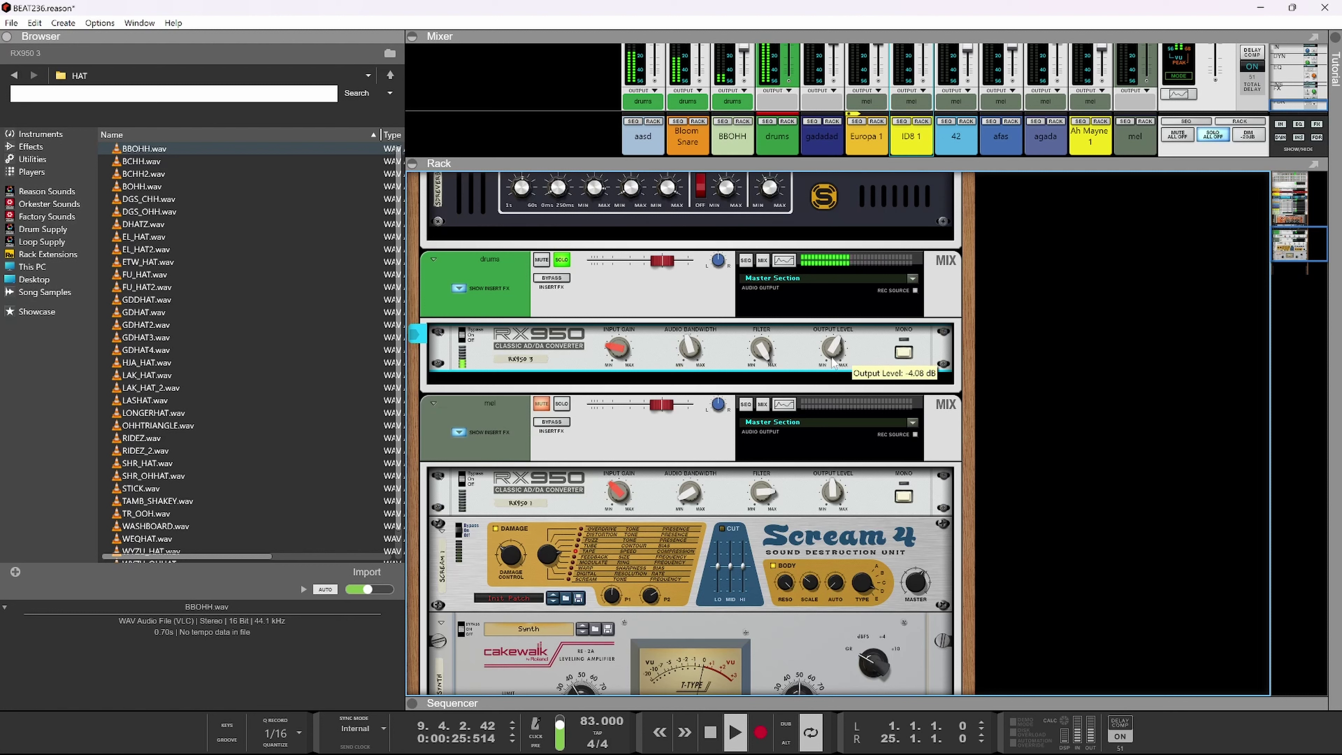
{"action": "left_click_drag", "start_coordinate": [832, 362], "coordinate": [829, 373]}
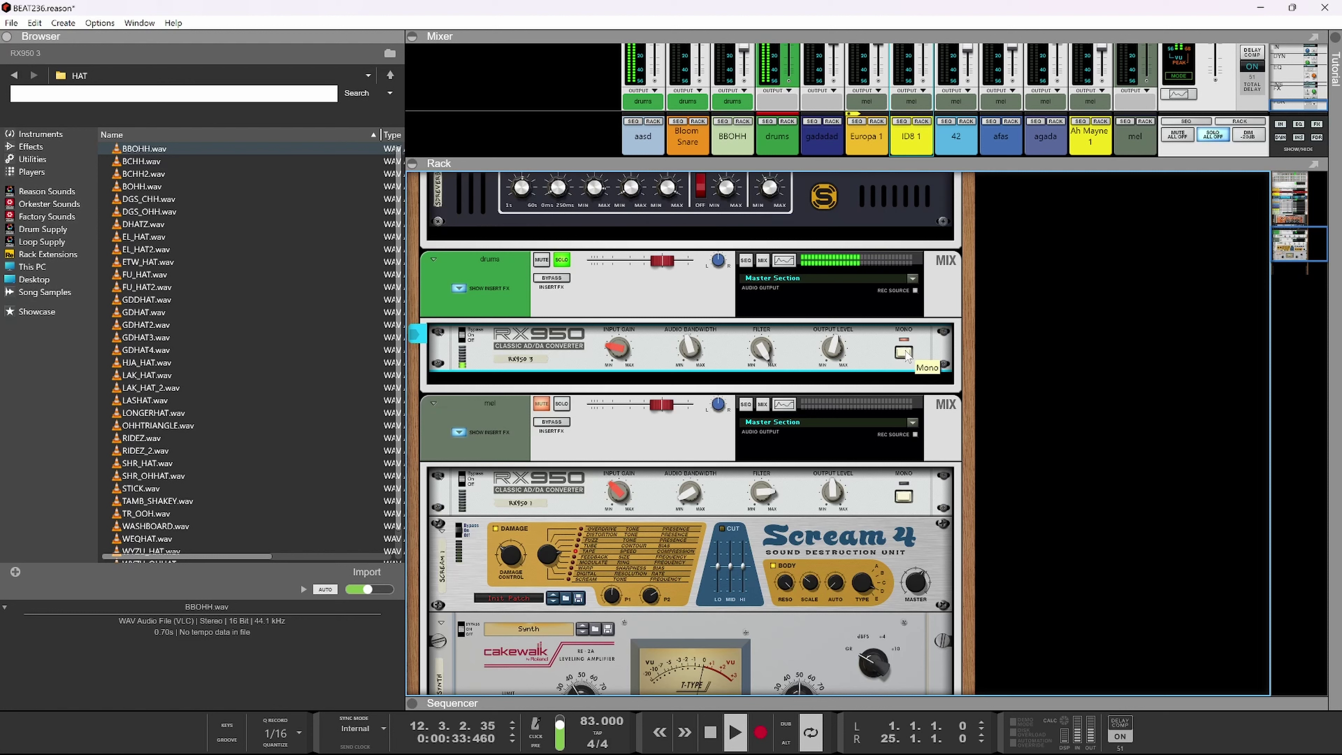
{"action": "left_click_drag", "start_coordinate": [762, 349], "coordinate": [774, 381]}
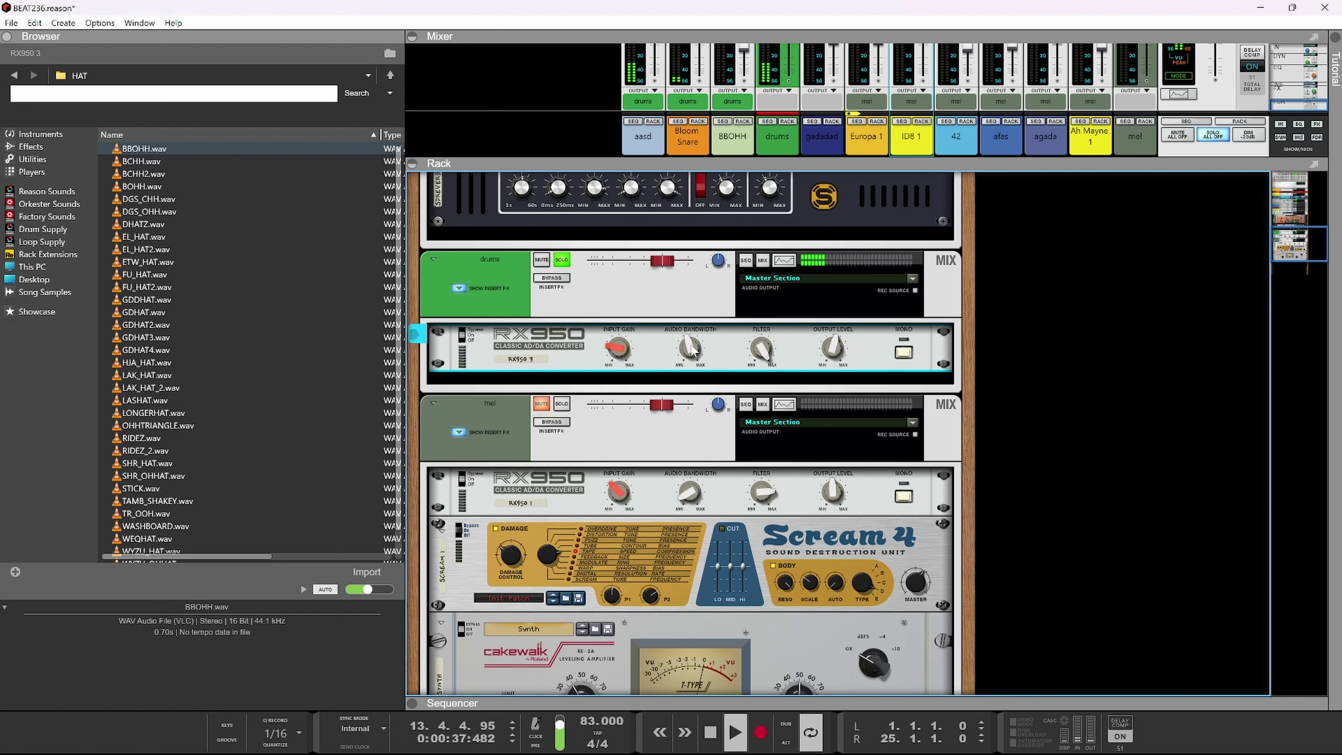
{"action": "left_click_drag", "start_coordinate": [693, 355], "coordinate": [699, 348]}
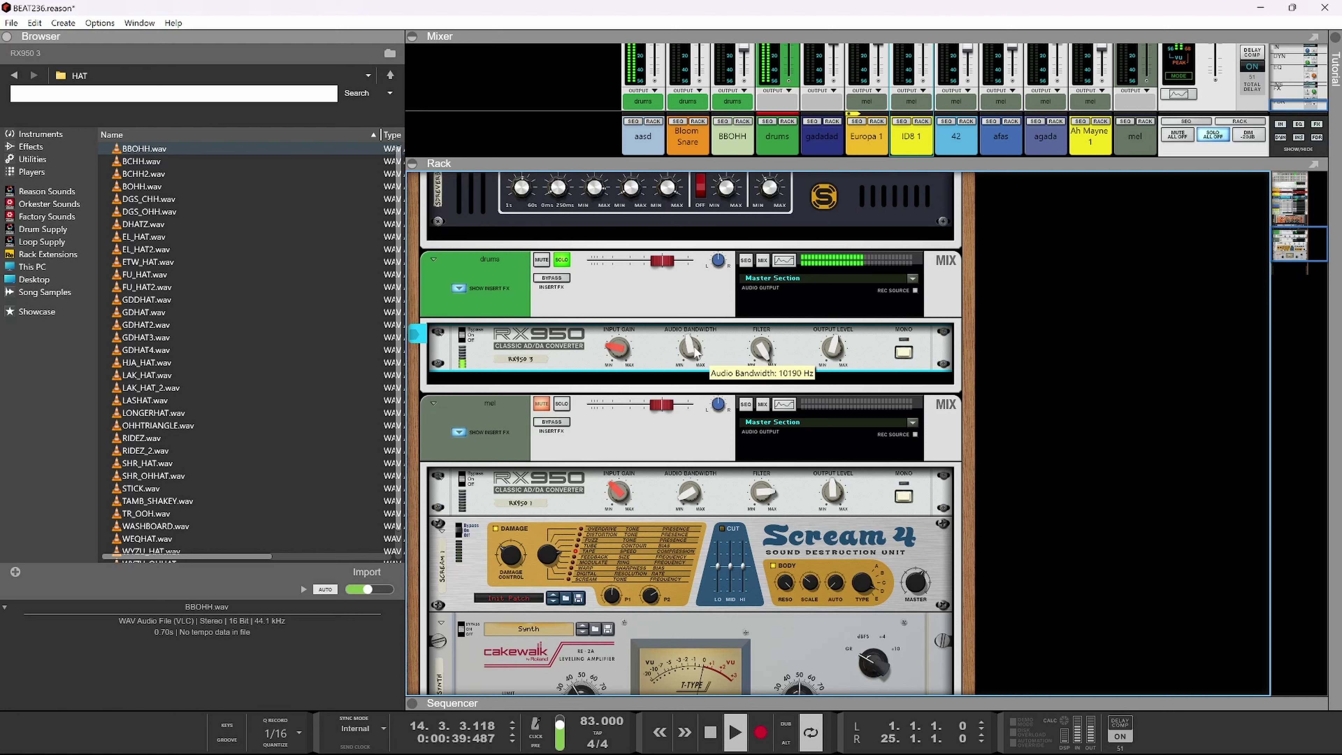
- Clear the drums solo and compare the full mix with the drums bus's insert effects bypassed and active
{"action": "left_click", "coordinate": [636, 272]}
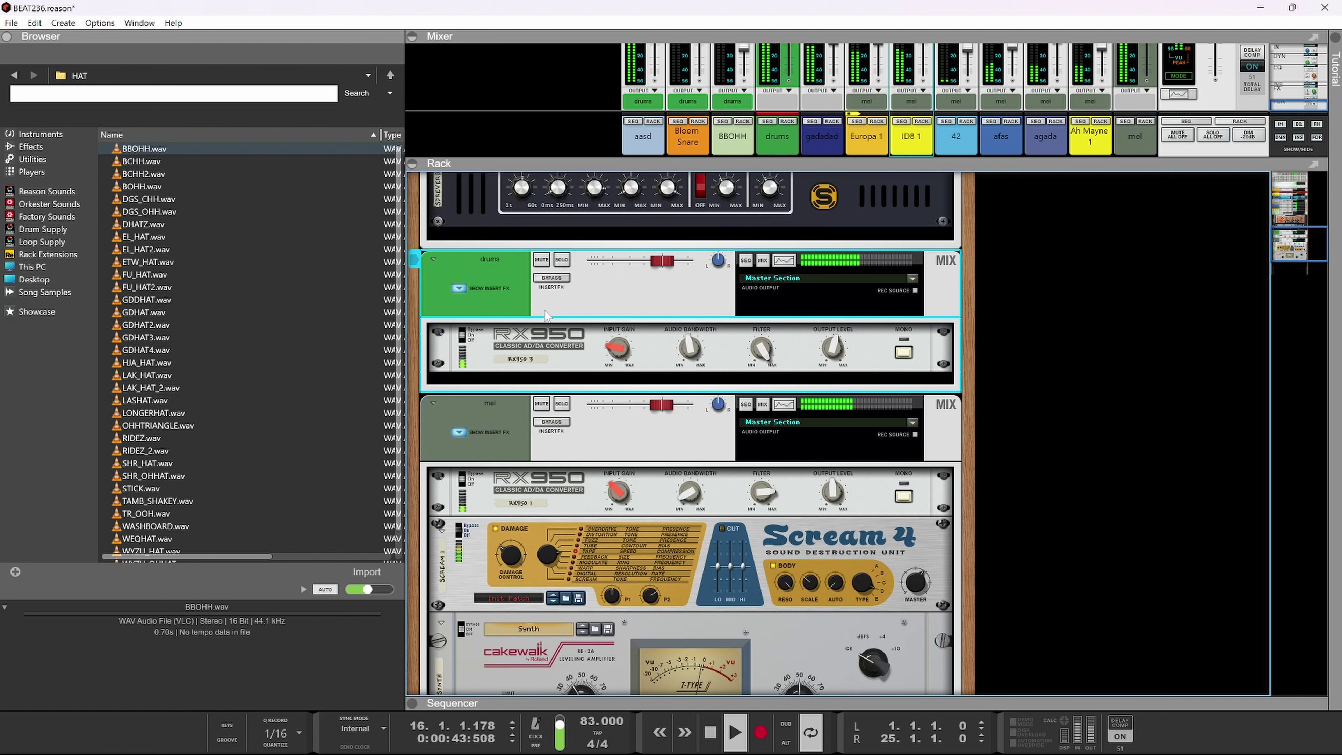
{"action": "left_click", "coordinate": [557, 281]}
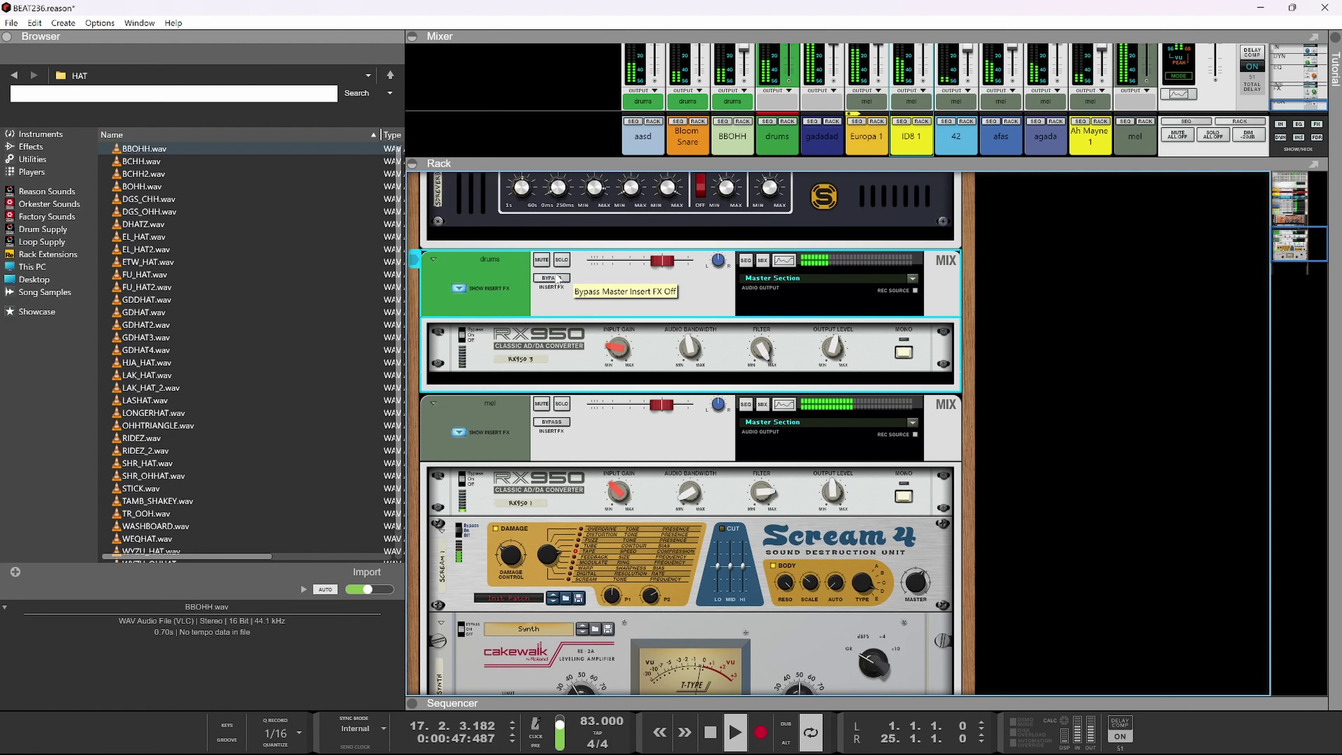
- Add the iZotope Ozone Maximizer to the Master Section's insert effects
{"action": "scroll", "coordinate": [671, 473], "scroll_direction": "up", "scroll_amount": 10}
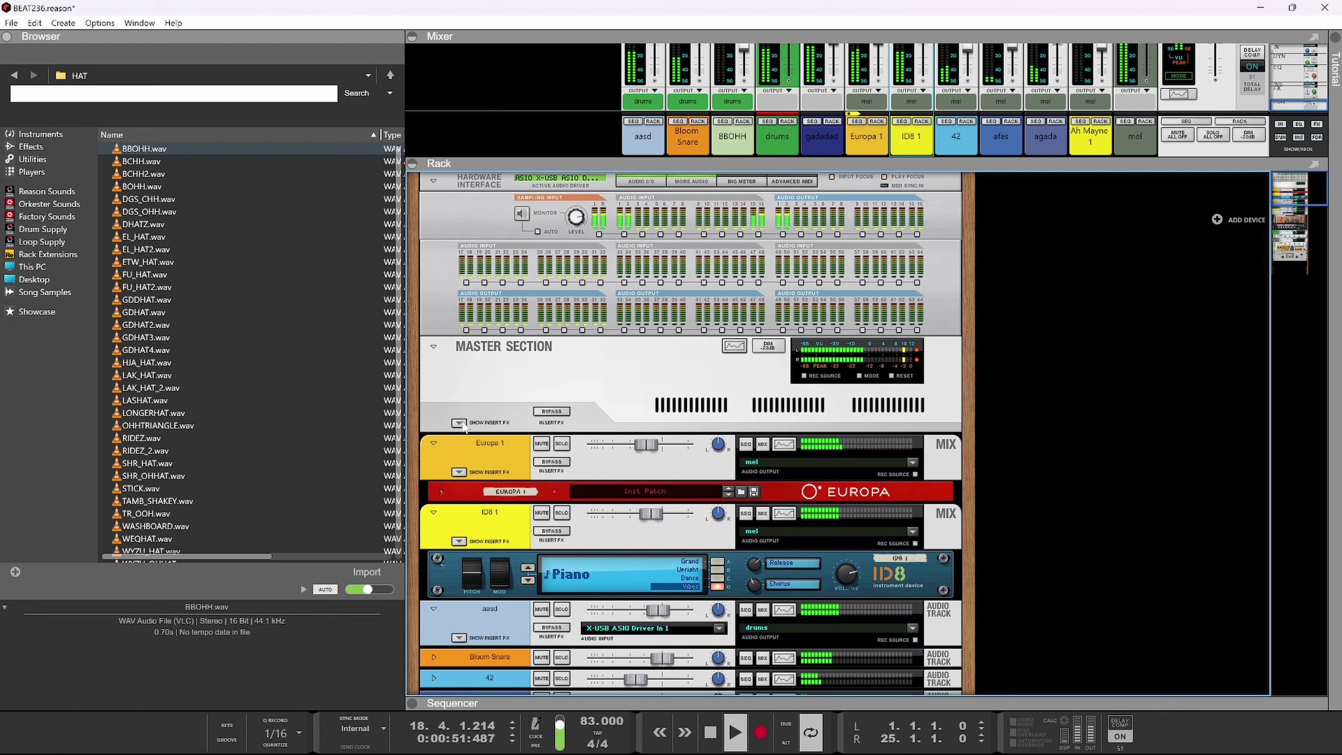
{"action": "left_click", "coordinate": [508, 423]}
{"action": "right_click", "coordinate": [497, 451]}
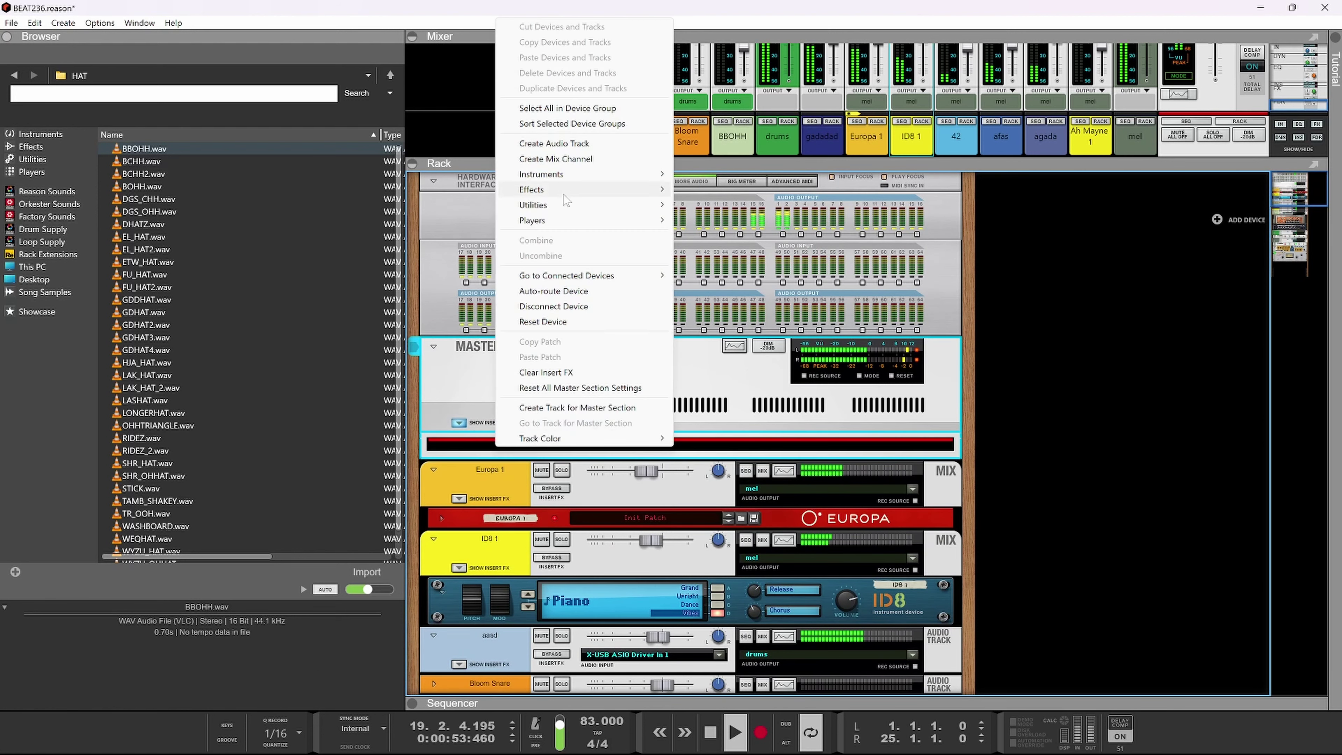
{"action": "mouse_move", "coordinate": [565, 196]}
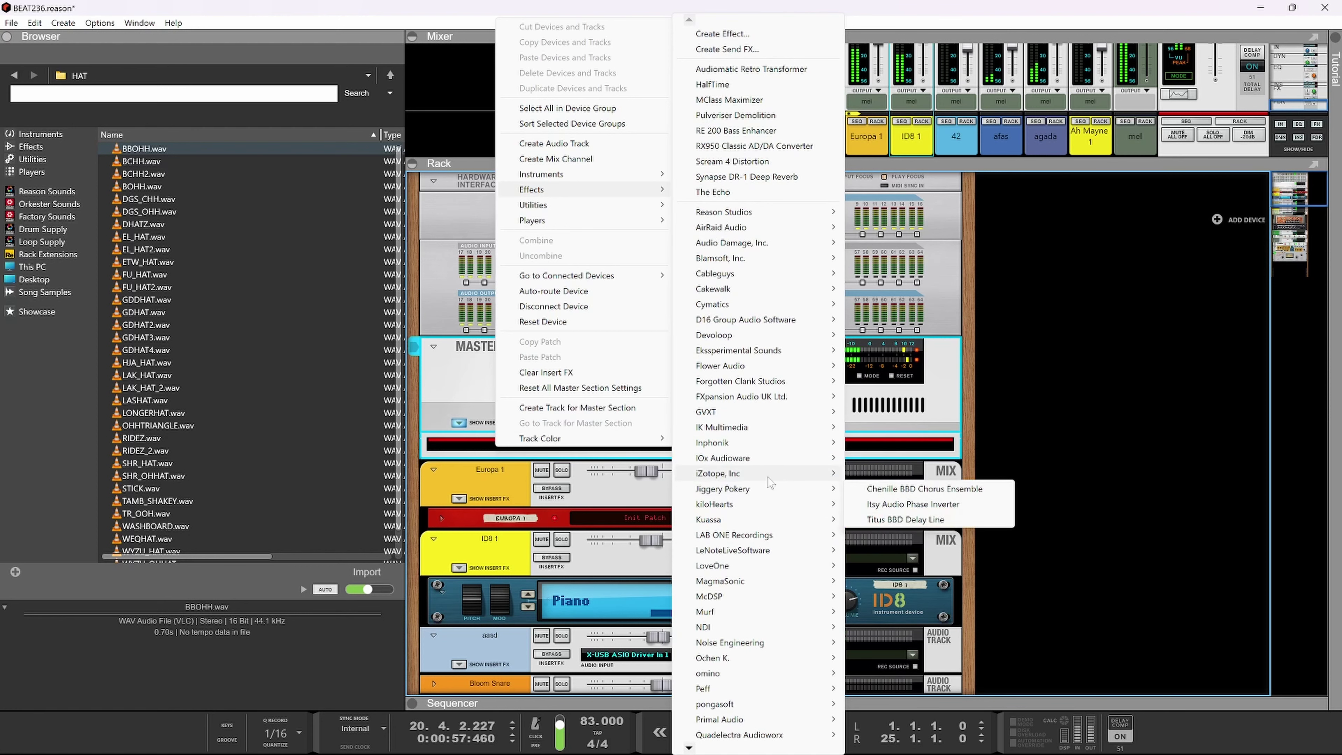
{"action": "mouse_move", "coordinate": [776, 474]}
{"action": "left_click", "coordinate": [880, 474]}
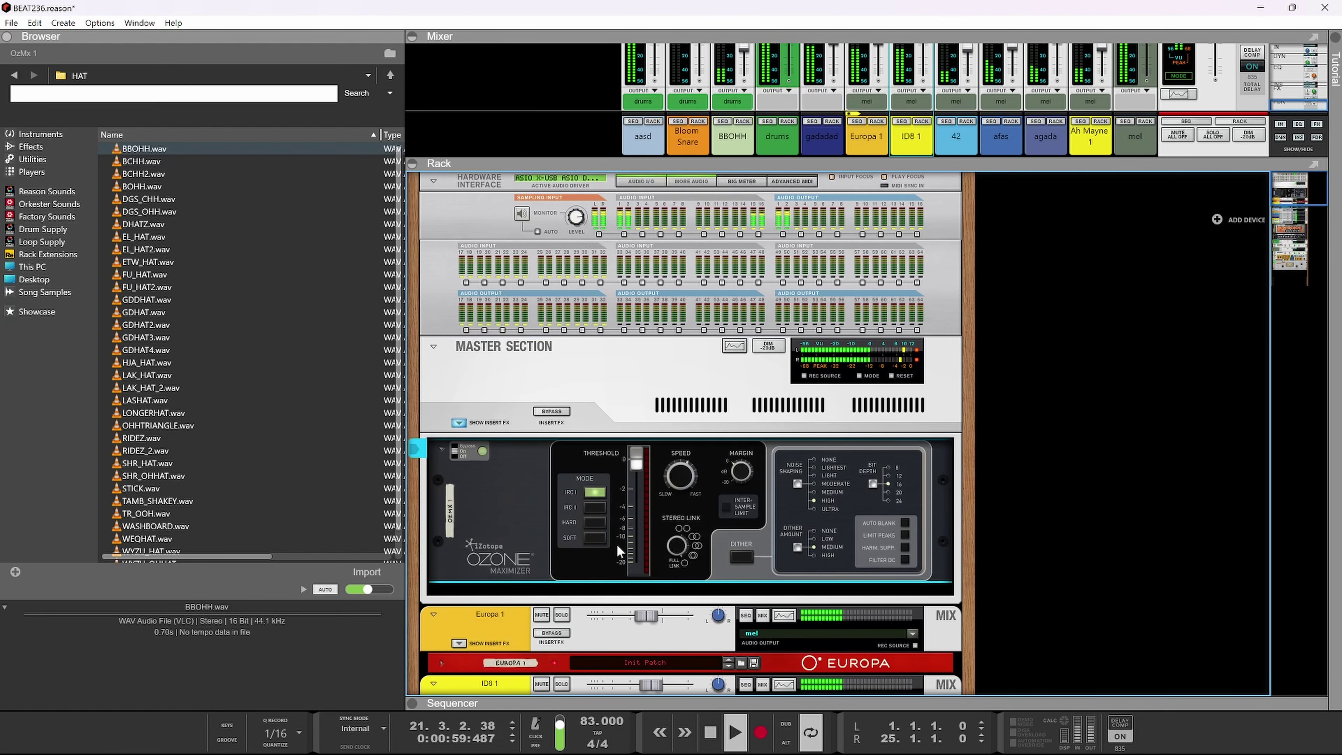
- Switch the Ozone Maximizer to IRC II mode, lower its threshold, and set the margin to -0.5
{"action": "left_click", "coordinate": [595, 508]}
{"action": "left_click_drag", "start_coordinate": [636, 461], "coordinate": [640, 518]}
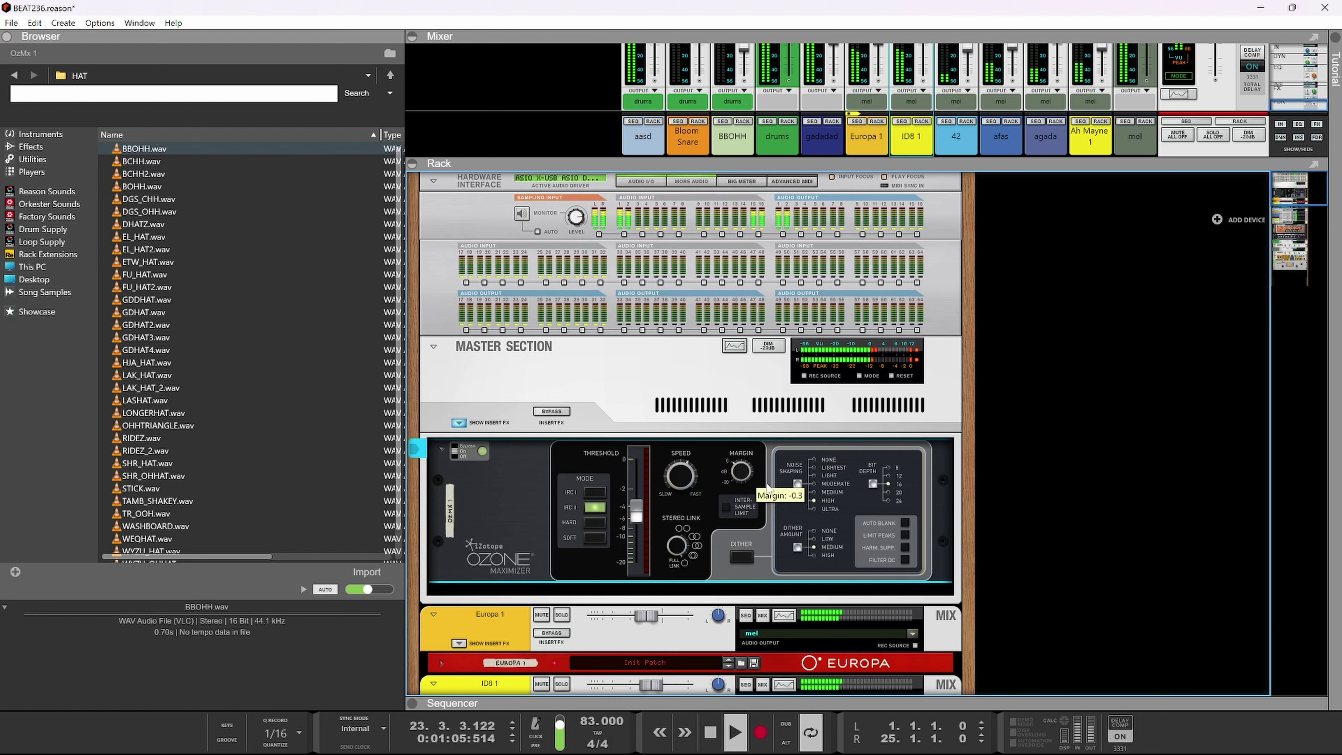
{"action": "scroll", "coordinate": [739, 476], "scroll_direction": "down", "scroll_amount": 3}
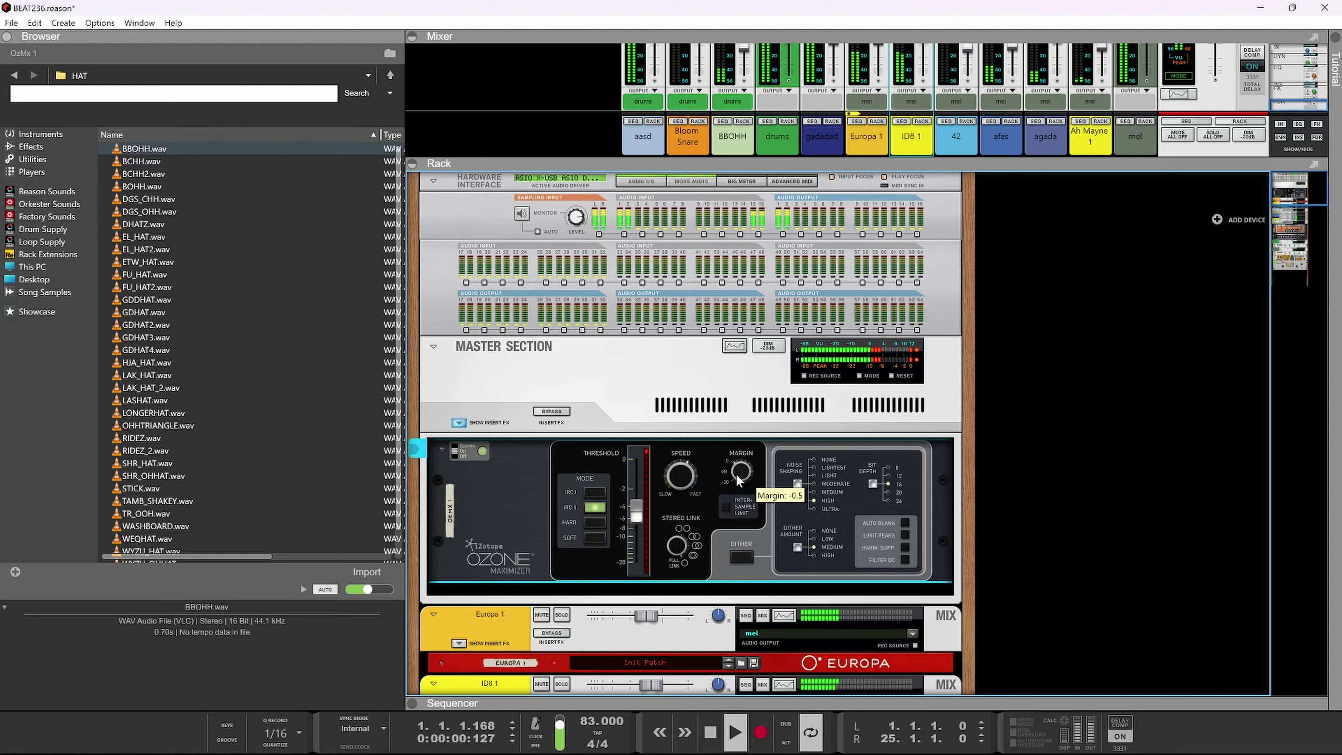
- Show the Big Meter for the first pair of audio outputs and switch its meter mode to Peak
{"action": "left_click", "coordinate": [901, 379]}
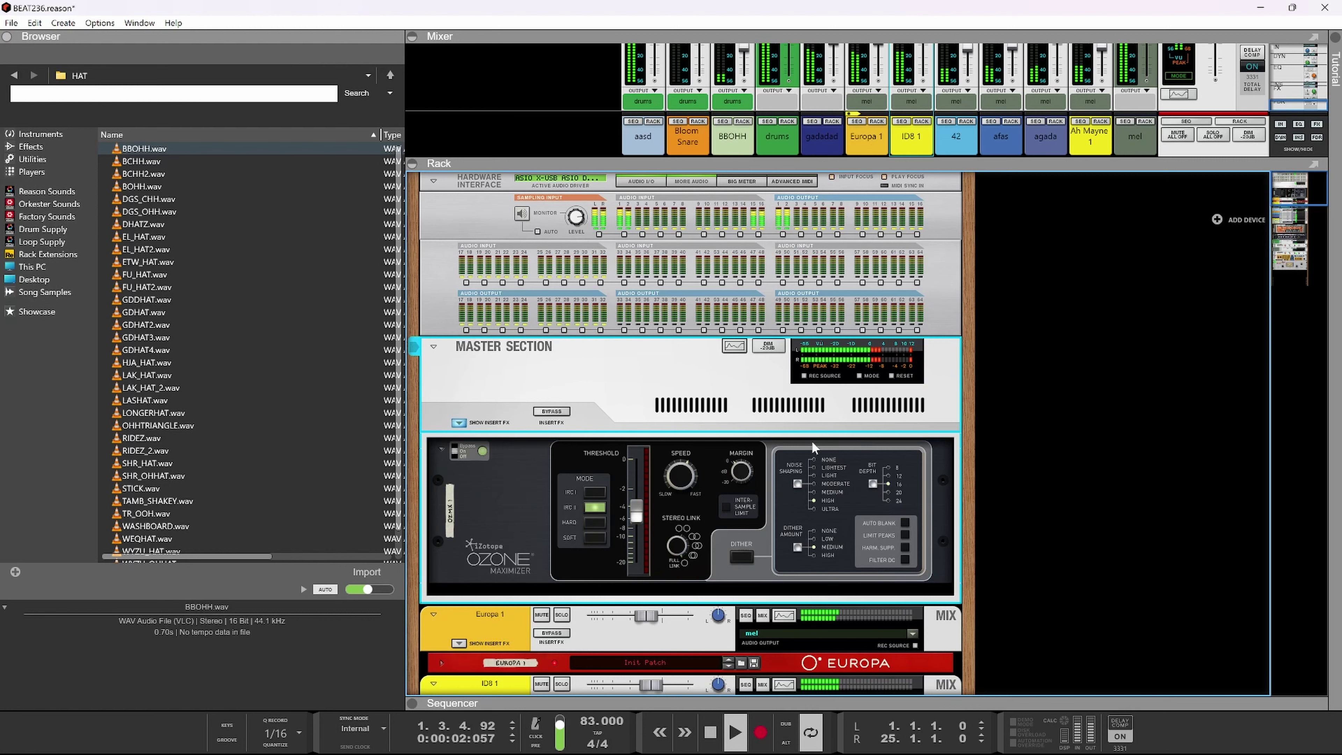
{"action": "left_click", "coordinate": [742, 181]}
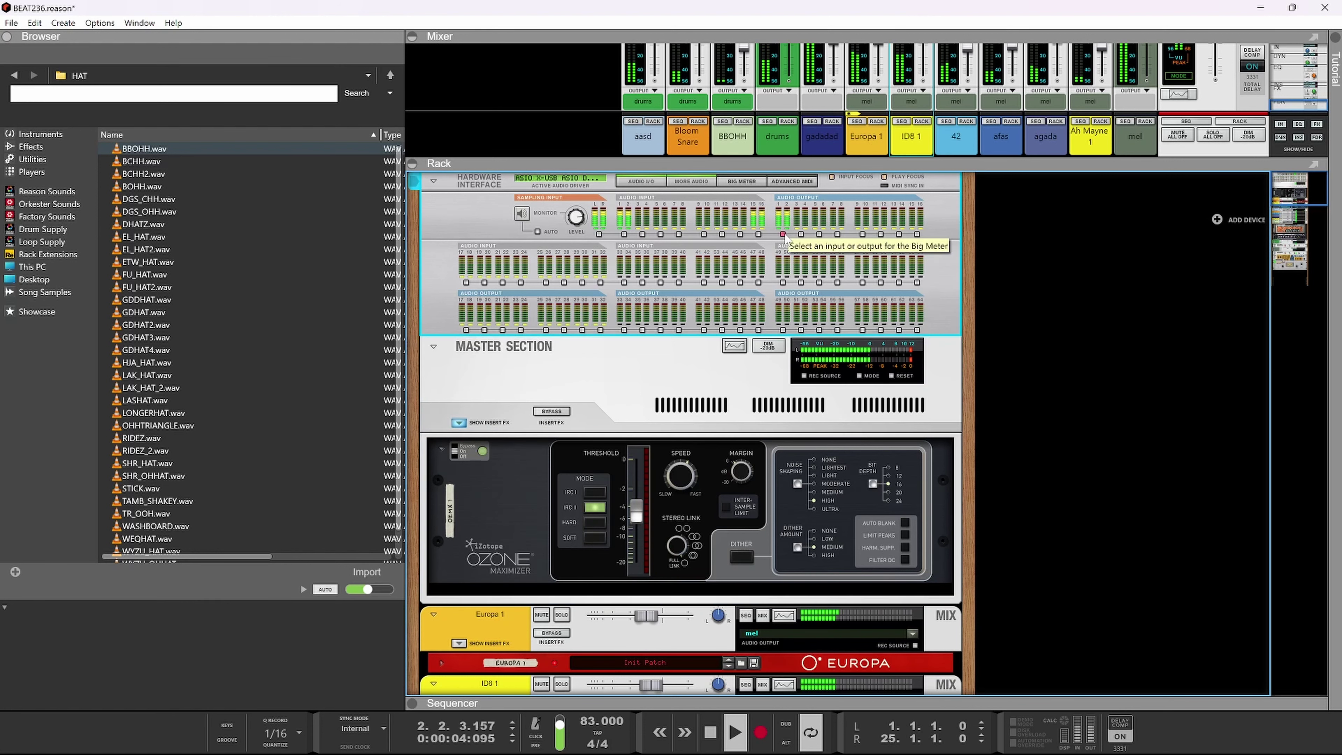
{"action": "left_click", "coordinate": [464, 375]}
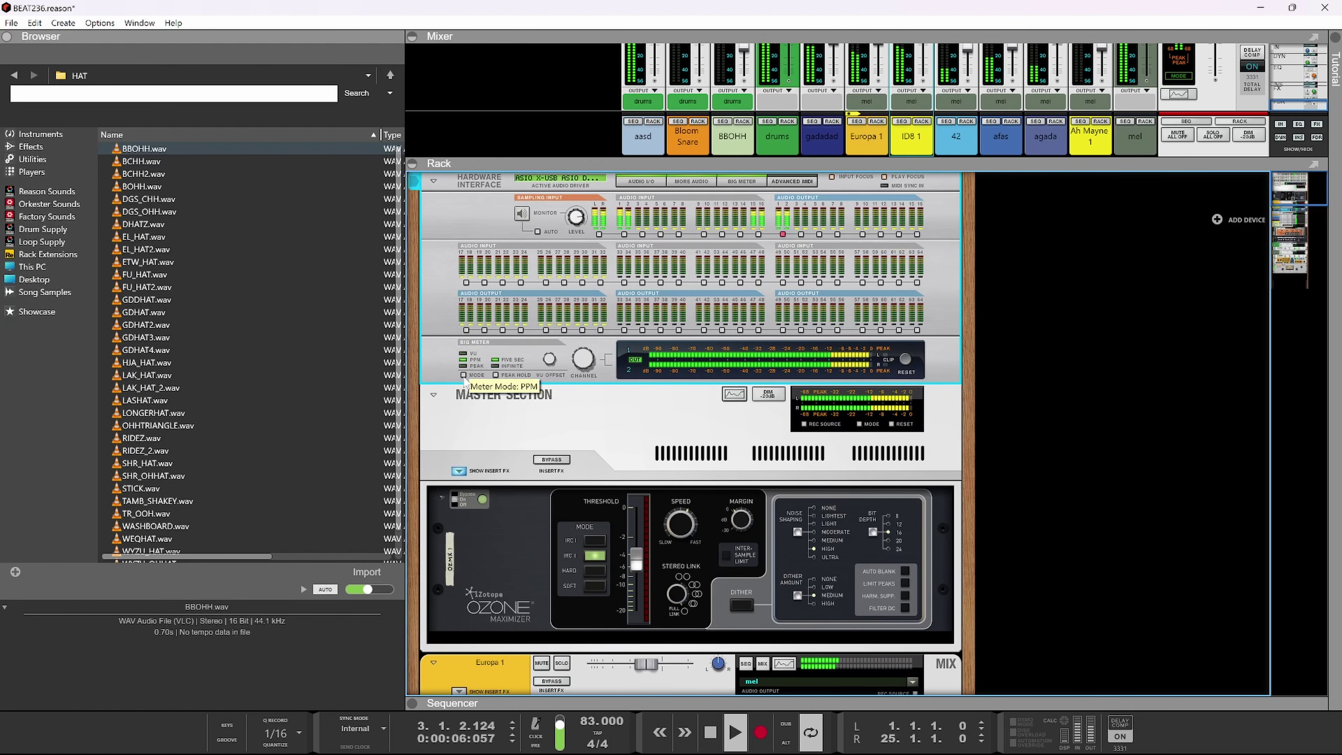
{"action": "left_click", "coordinate": [464, 375]}
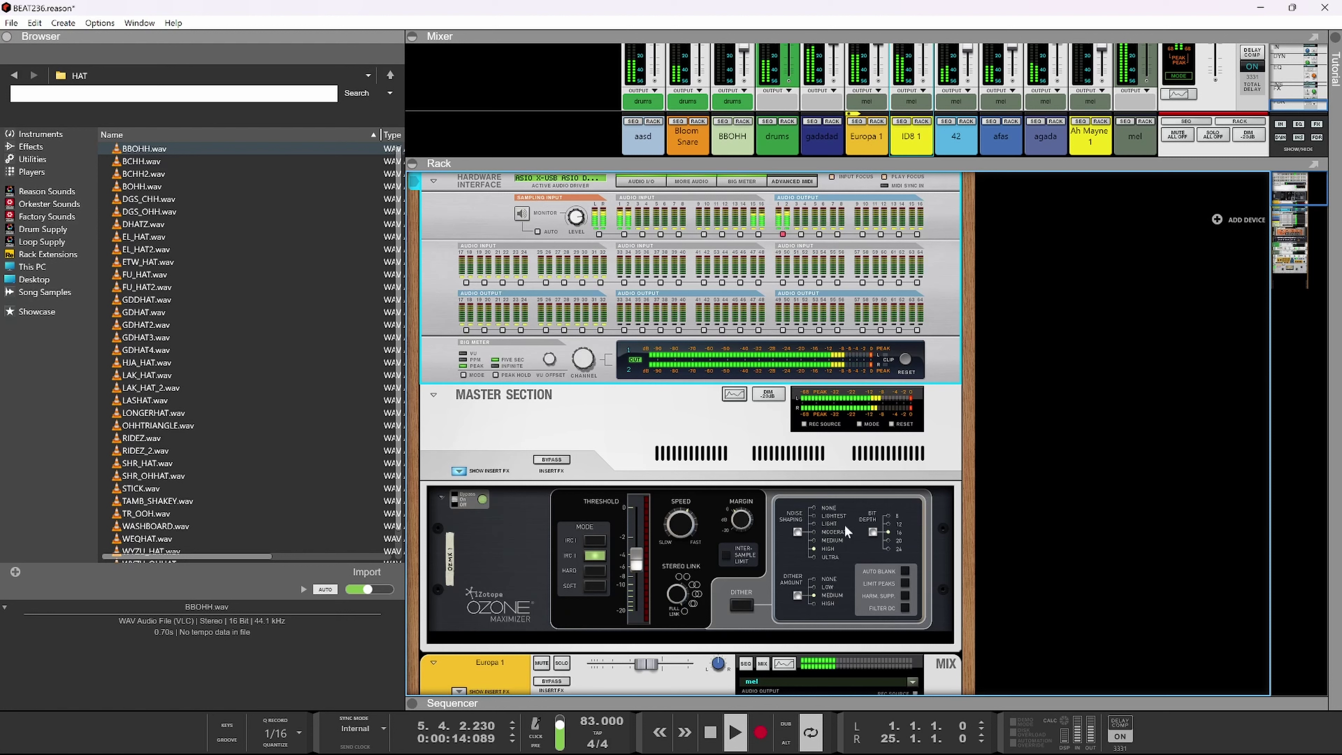
{"action": "scroll", "coordinate": [1119, 122], "scroll_direction": "up", "scroll_amount": 5}
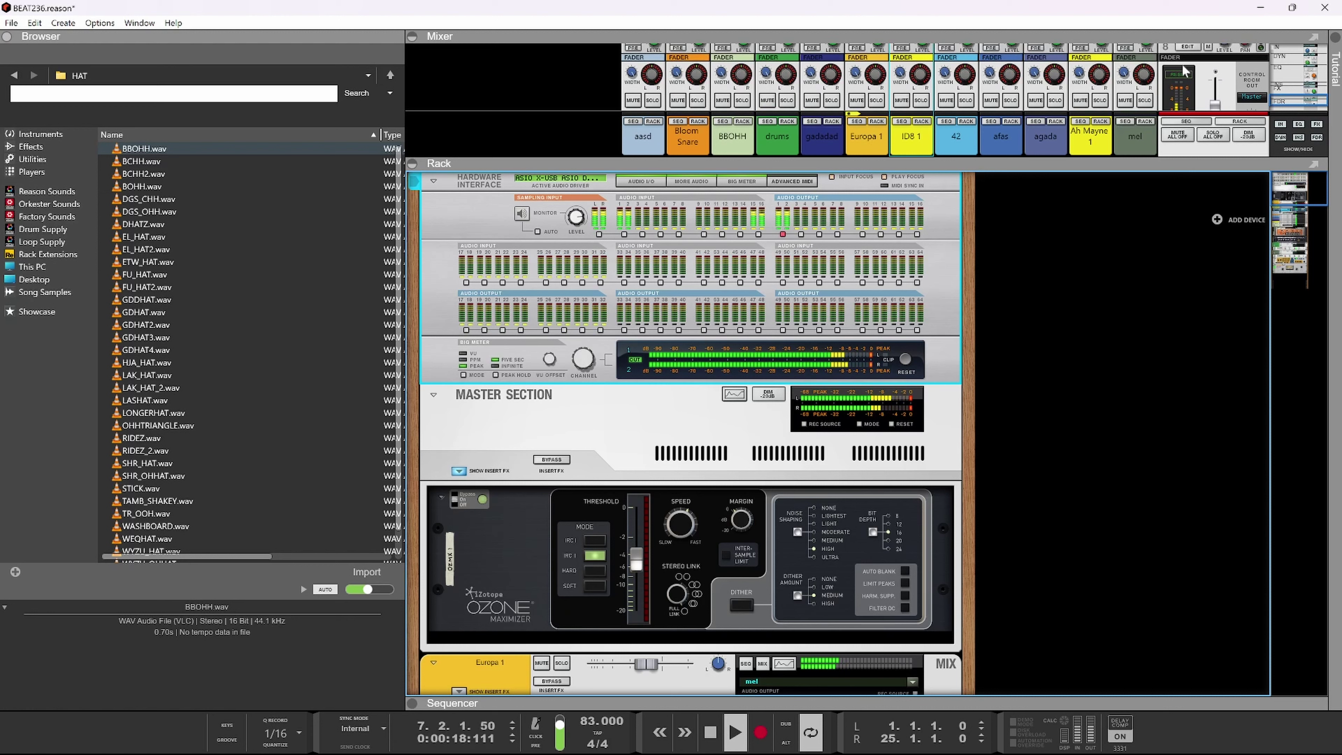
{"action": "left_click", "coordinate": [1182, 64]}
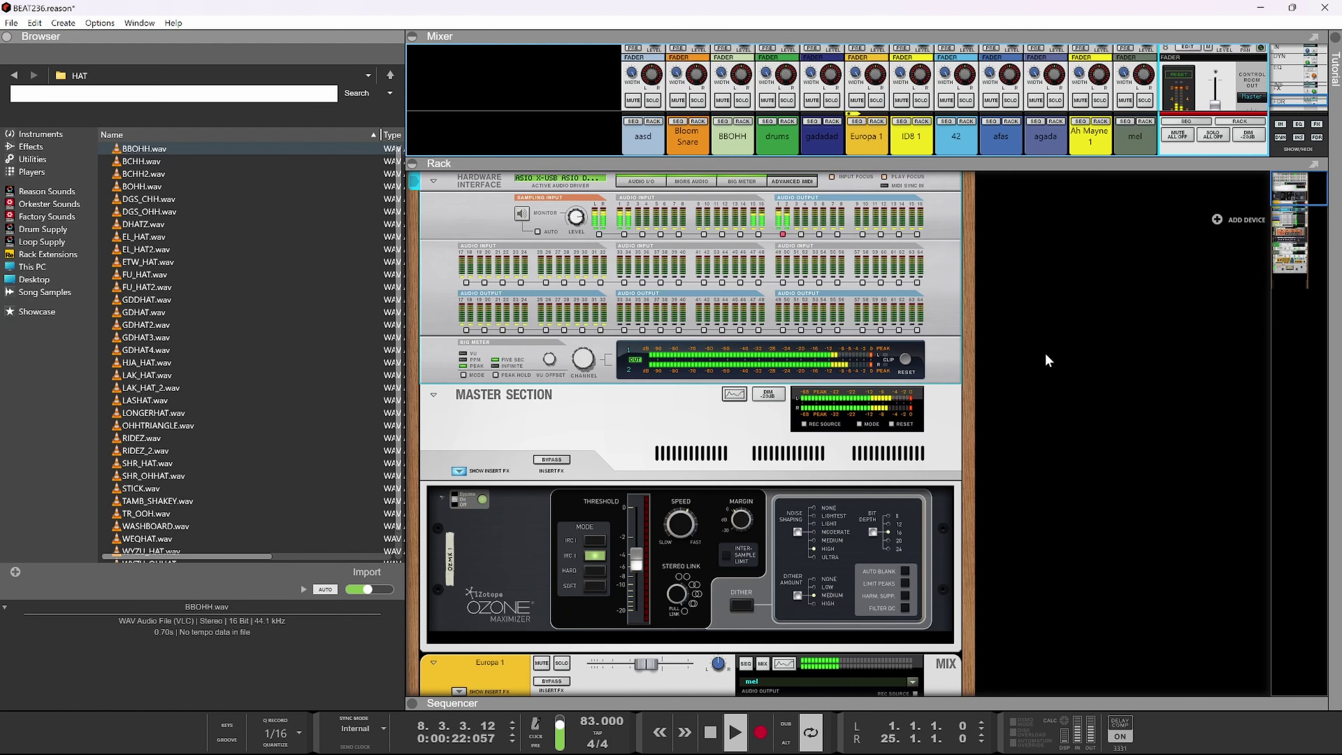
- Set the Ozone Maximizer's speed to a character value of 0.0 and its margin to about -0.4
{"action": "scroll", "coordinate": [773, 477], "scroll_direction": "down", "scroll_amount": 1}
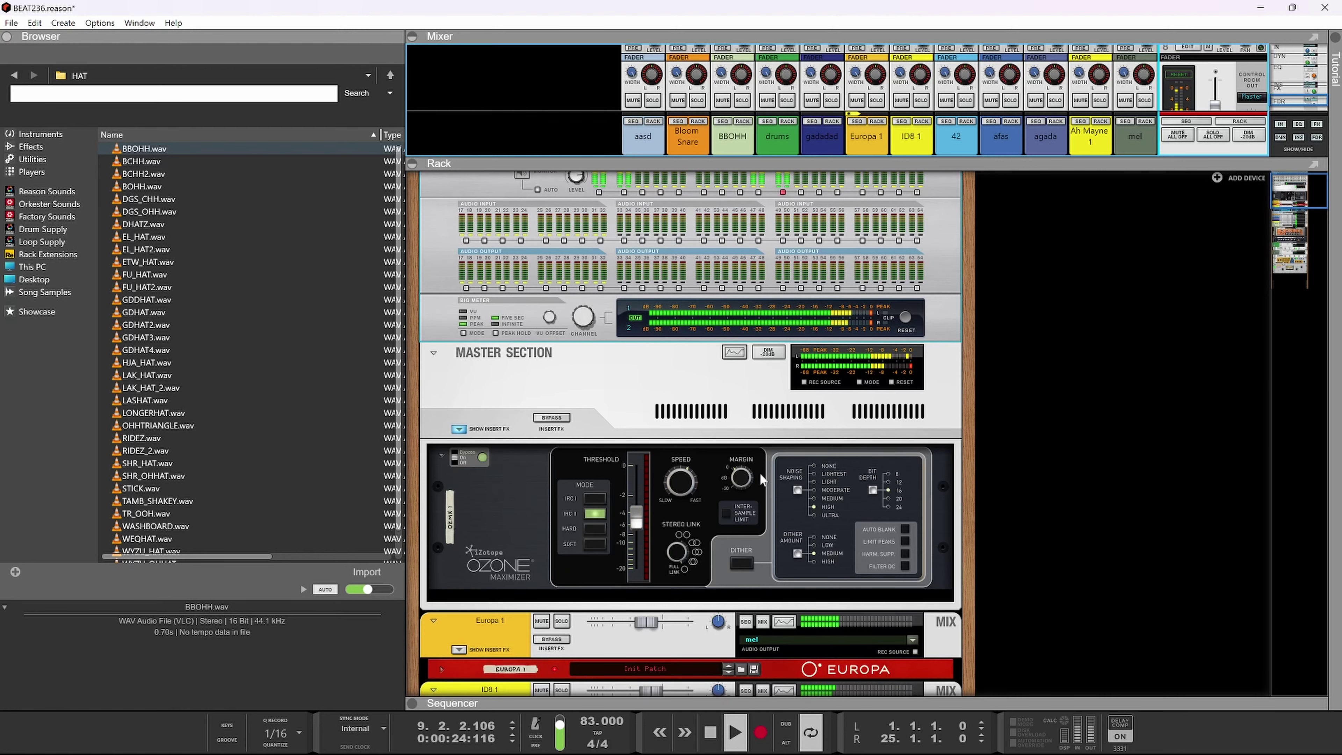
{"action": "left_click", "coordinate": [773, 477]}
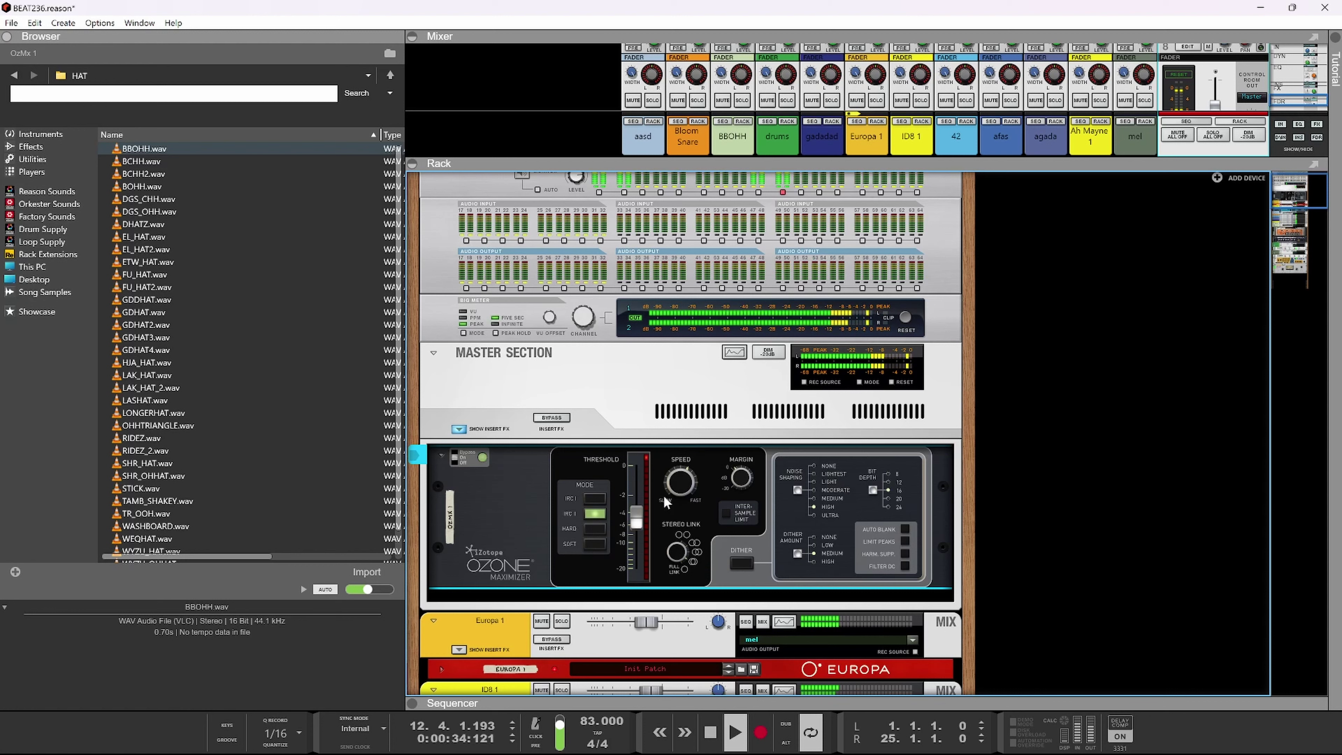
{"action": "left_click_drag", "start_coordinate": [664, 498], "coordinate": [678, 543]}
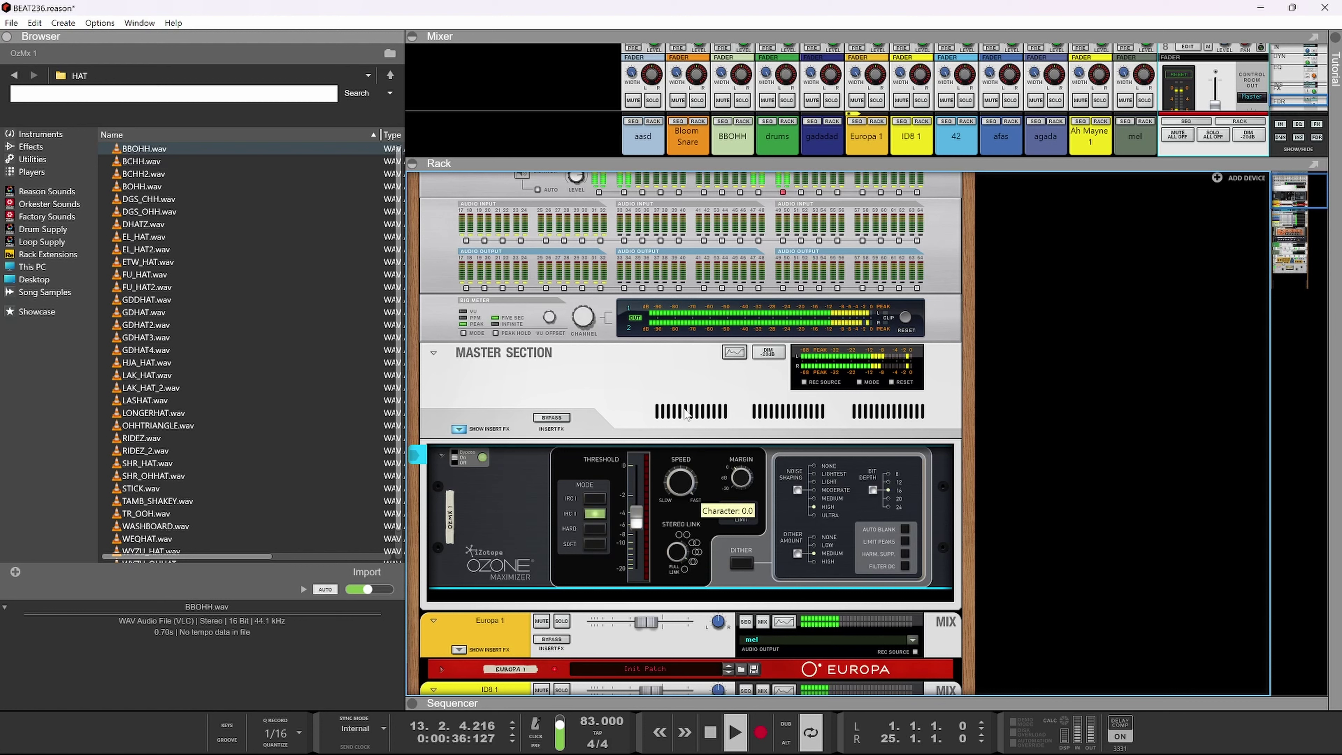
{"action": "left_click_drag", "start_coordinate": [673, 504], "coordinate": [671, 531]}
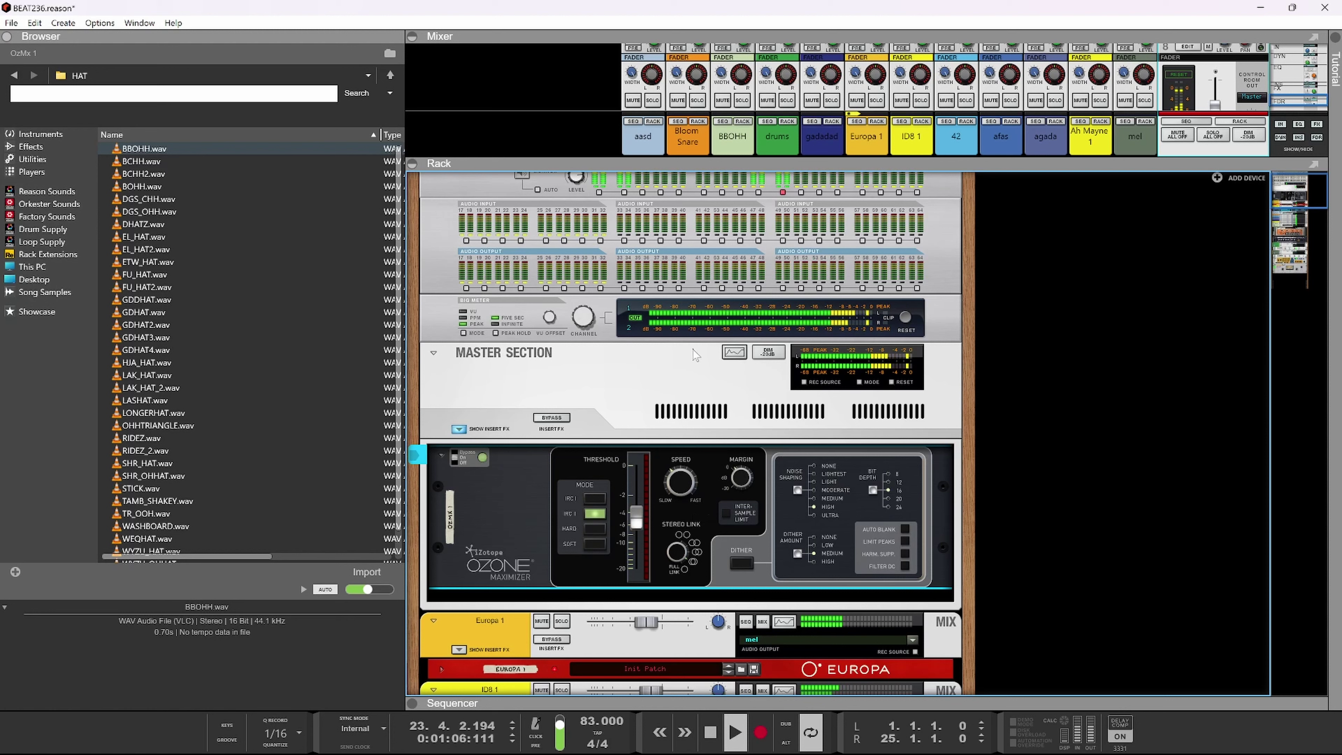
{"action": "mouse_move", "coordinate": [739, 476]}
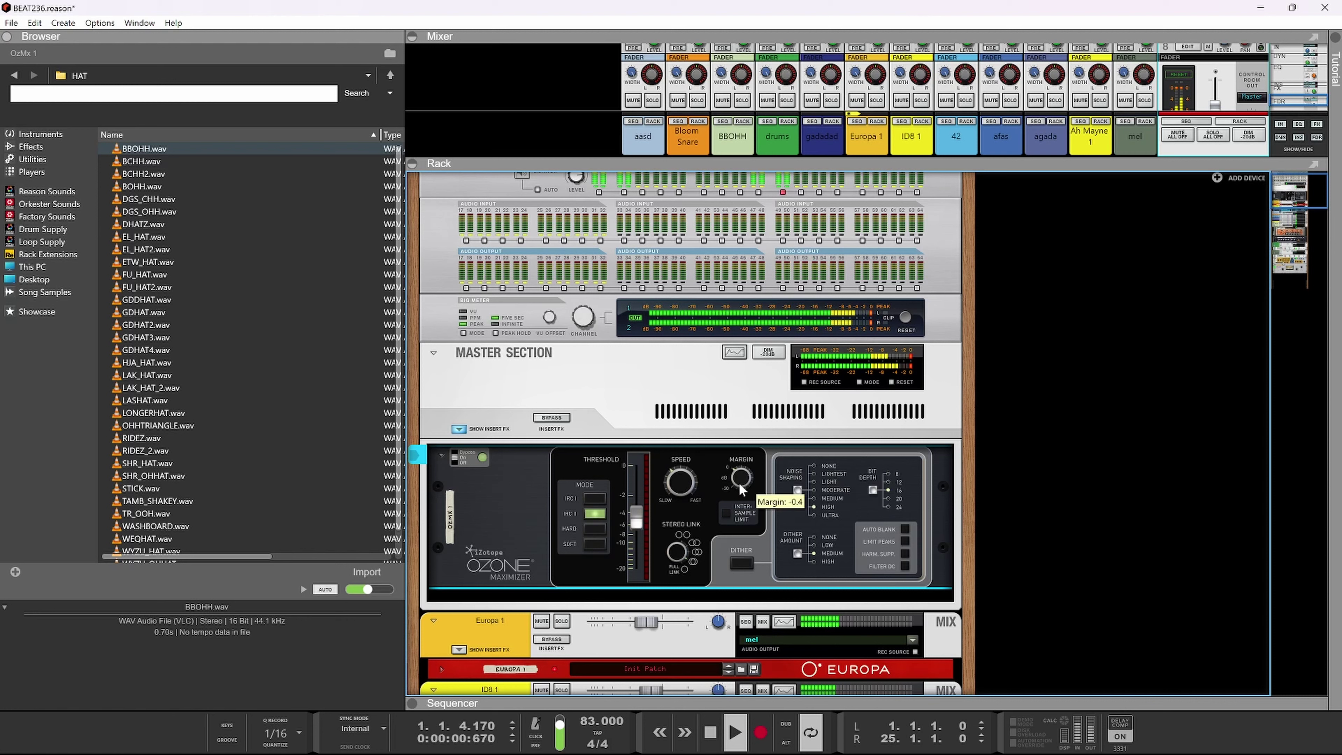
{"action": "scroll", "coordinate": [740, 486], "scroll_direction": "up", "scroll_amount": 3}
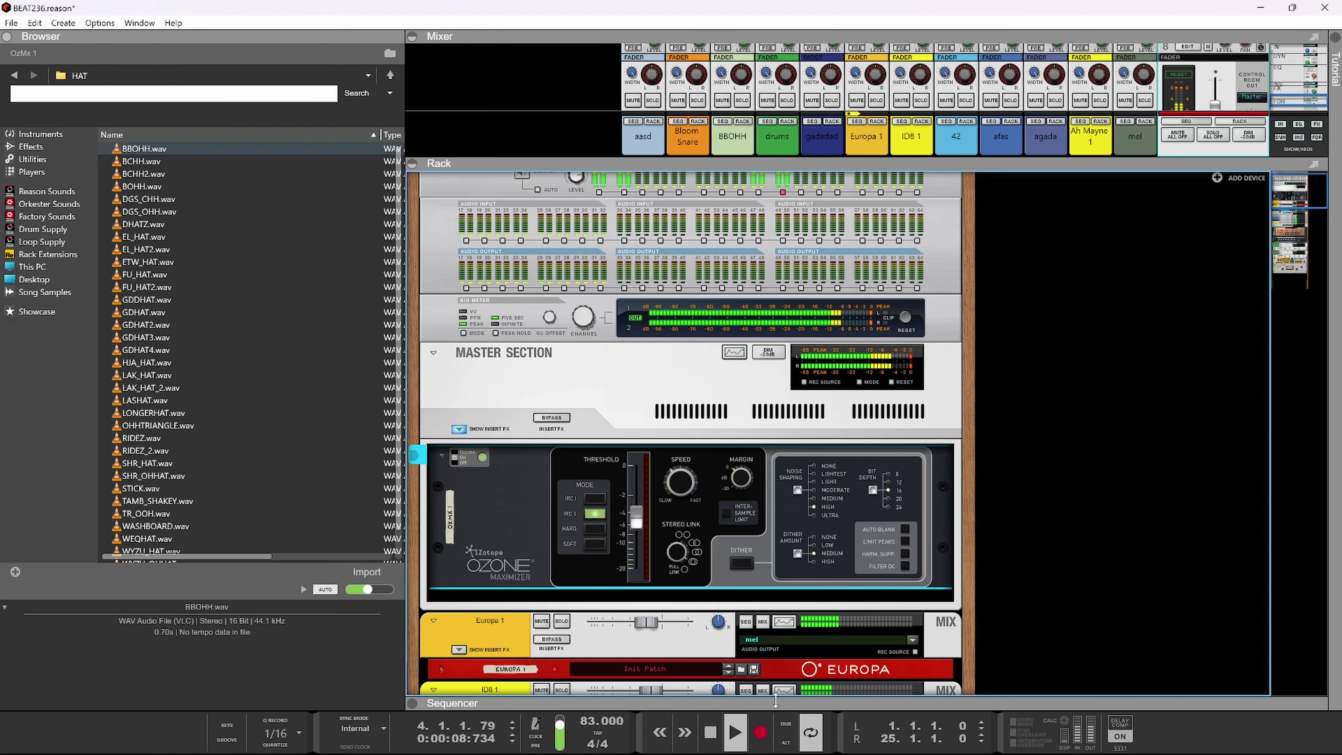
- Expand the sequencer, stop playback, and duplicate all clips of the 24-bar arrangement so the copy starts at bar 25
{"action": "left_click_drag", "start_coordinate": [785, 703], "coordinate": [777, 334]}
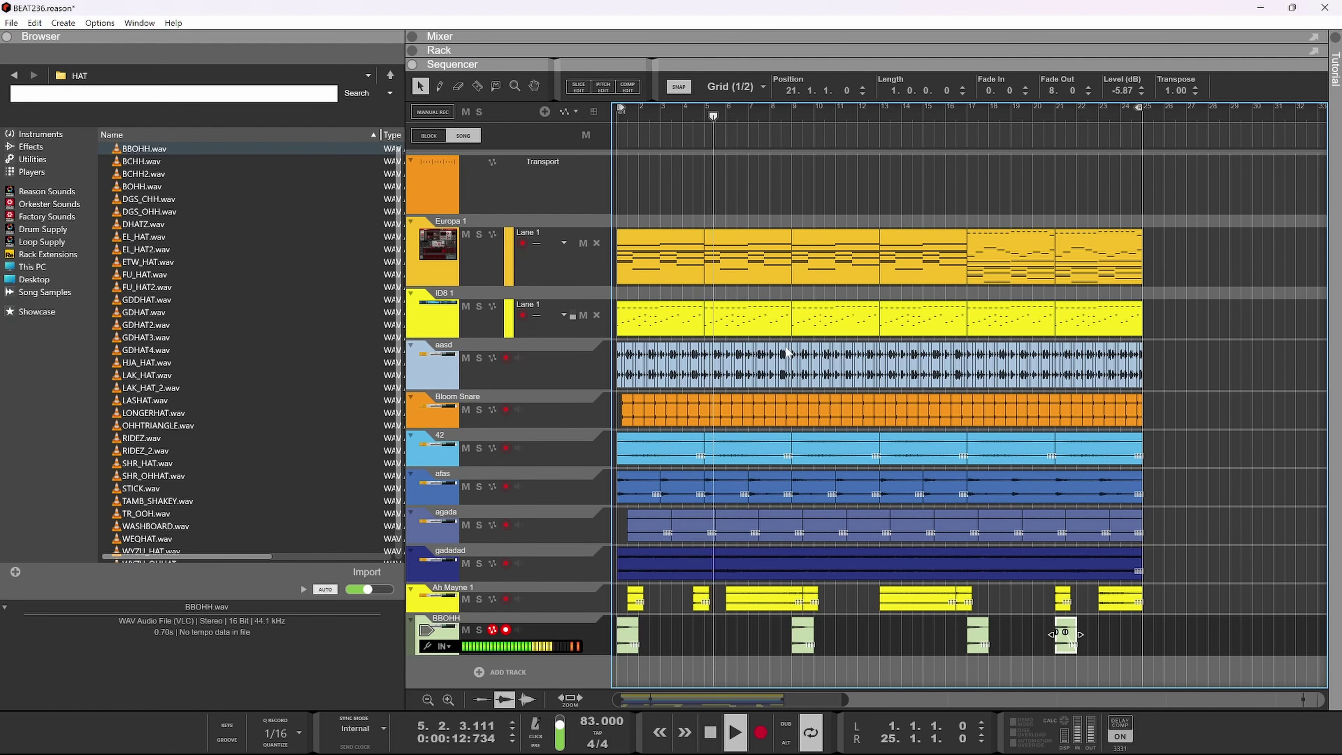
{"action": "key", "text": "space"}
{"action": "key", "text": "g"}
{"action": "key", "text": "shift+g"}
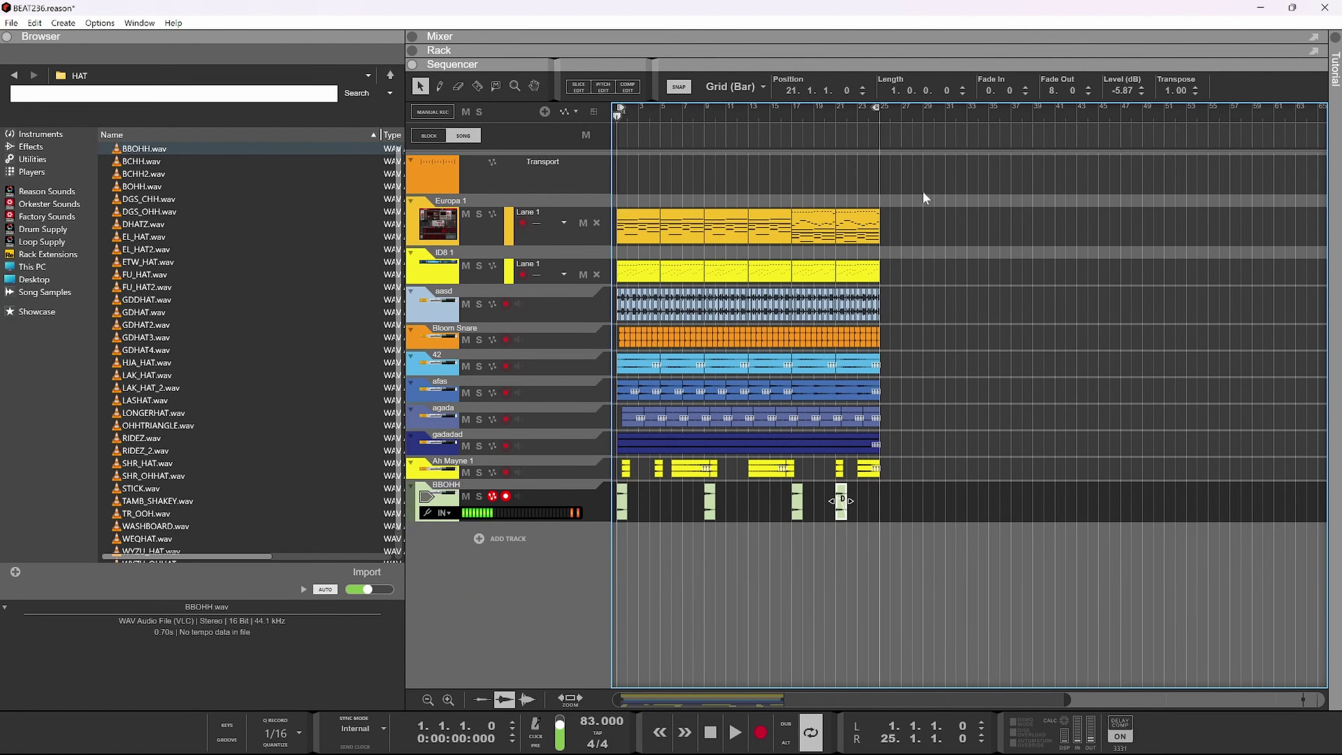
{"action": "key", "text": "ctrl+a"}
{"action": "key", "text": "ctrl+d"}
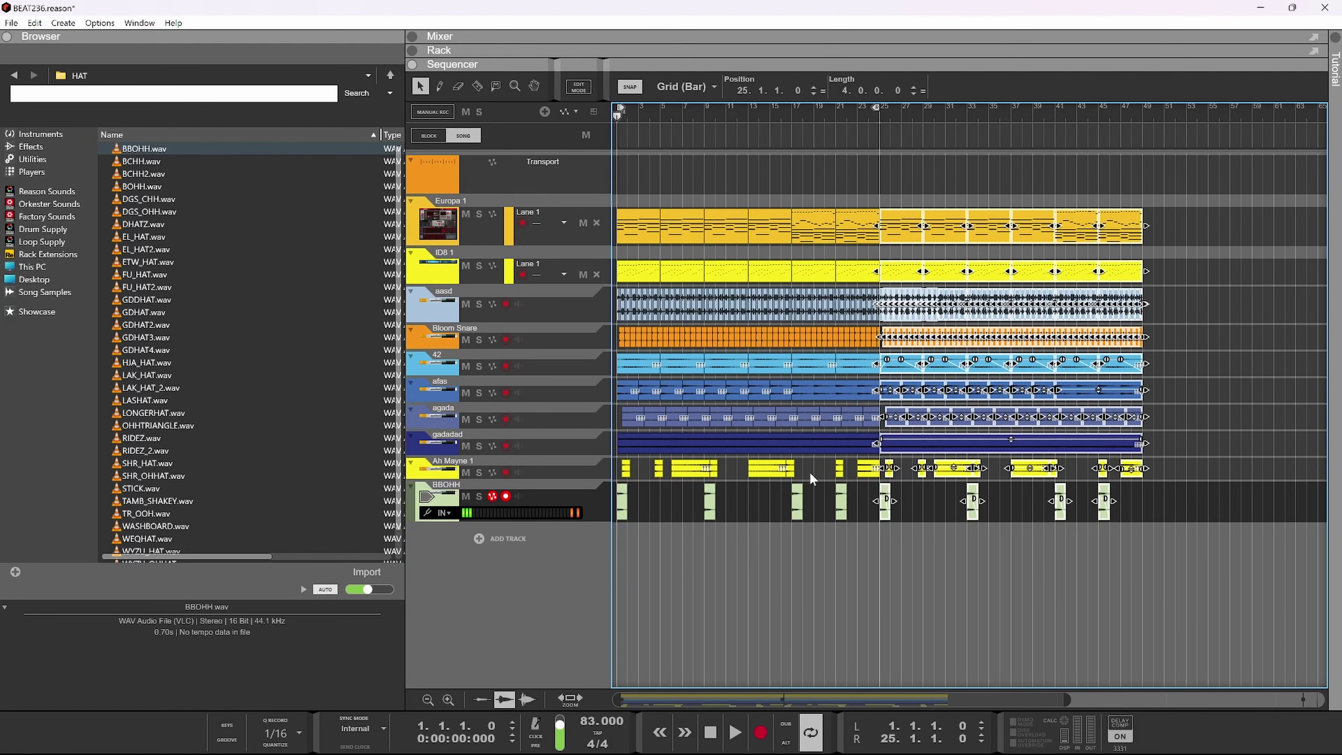
{"action": "left_click_drag", "start_coordinate": [1175, 208], "coordinate": [1057, 521]}
{"action": "key", "text": "h"}
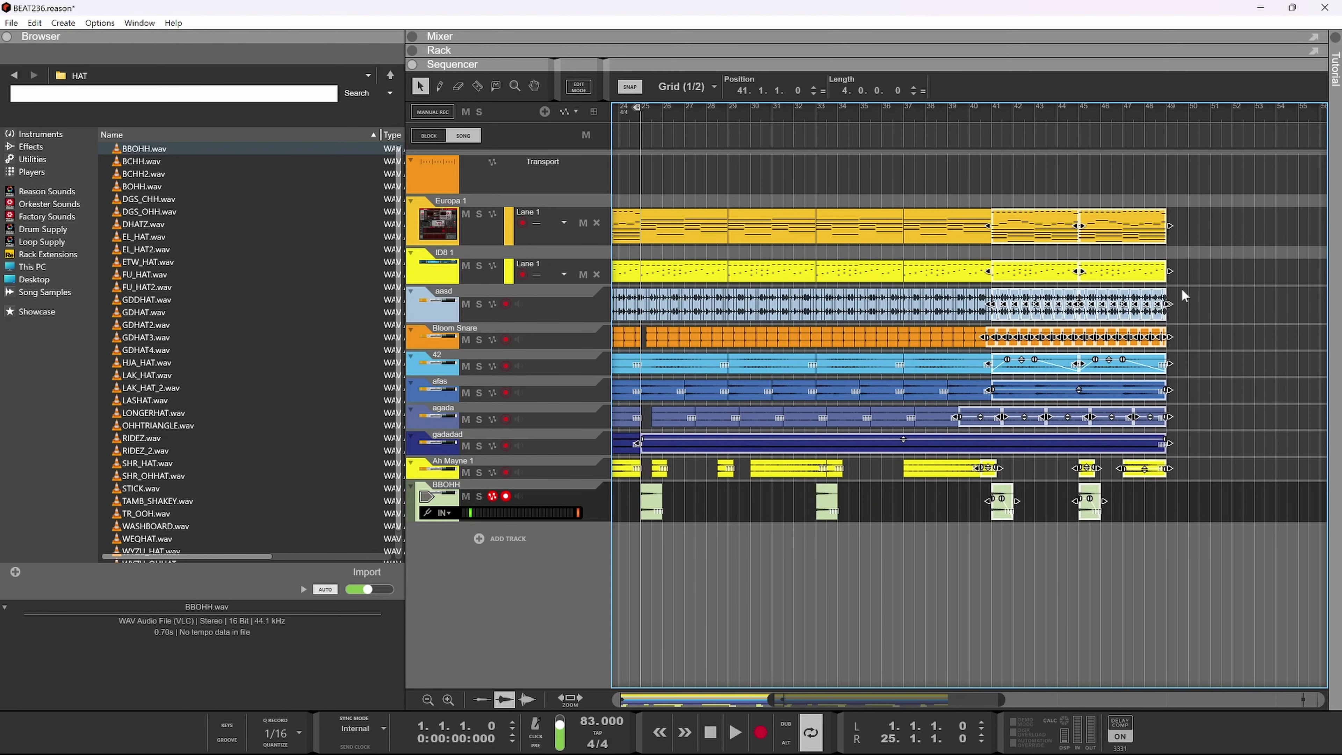
{"action": "left_click_drag", "start_coordinate": [1238, 217], "coordinate": [1009, 556]}
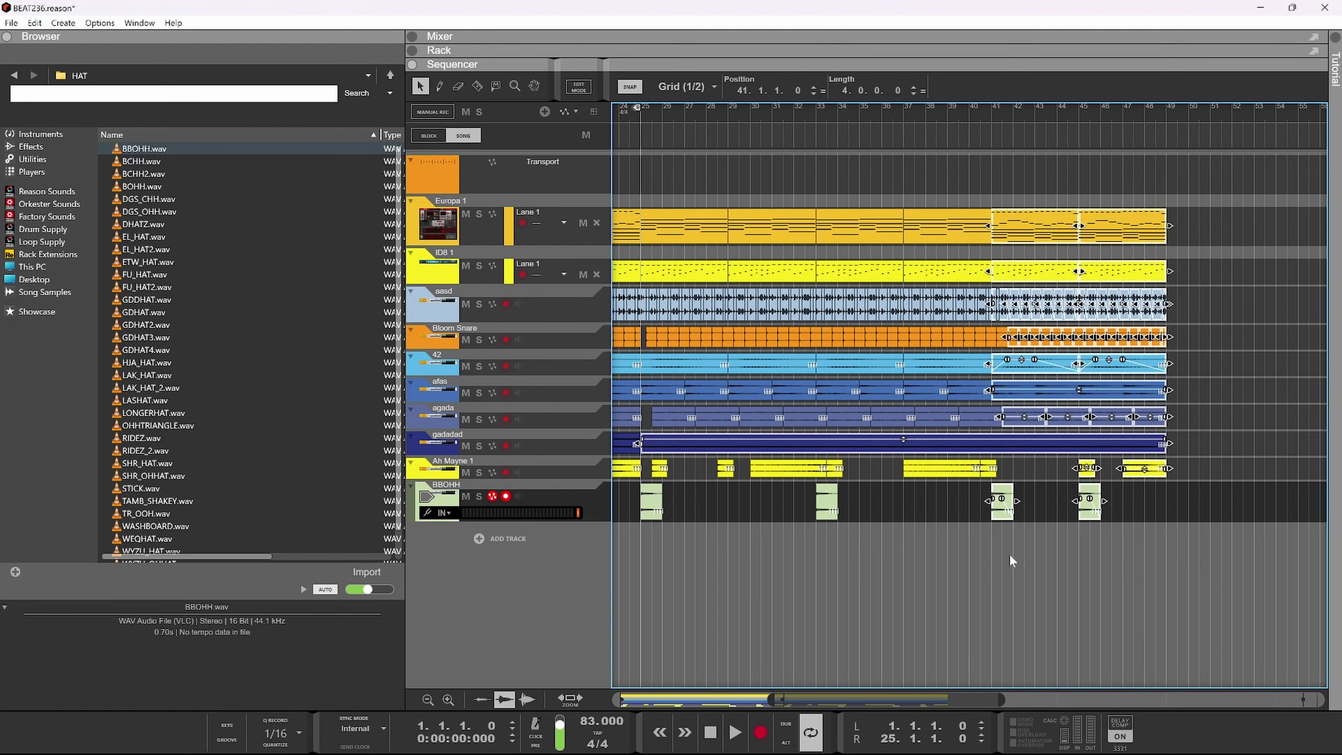
{"action": "key", "text": "h"}
{"action": "key", "text": "r"}
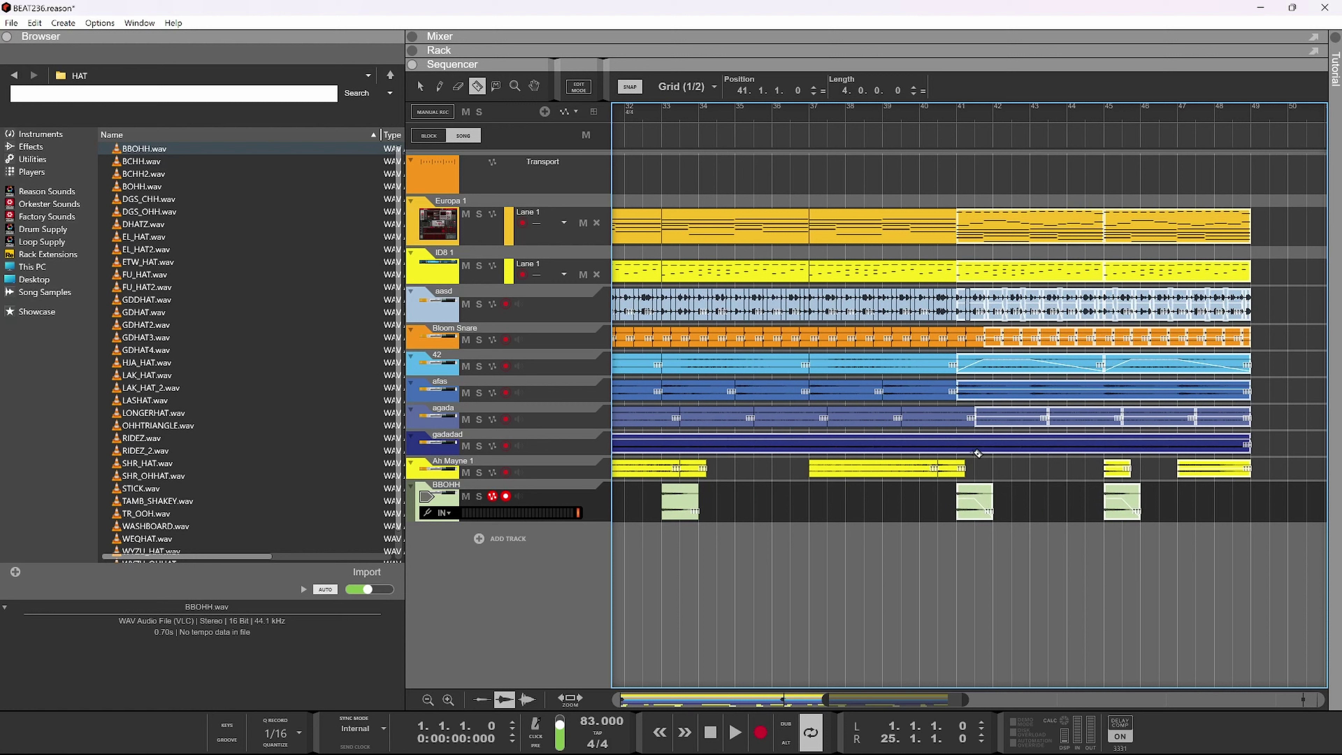
- Duplicate the second 24-bar clip on the gadadad track so that the copy follows directly after it
{"action": "key", "text": "q"}
{"action": "left_click", "coordinate": [1037, 451]}
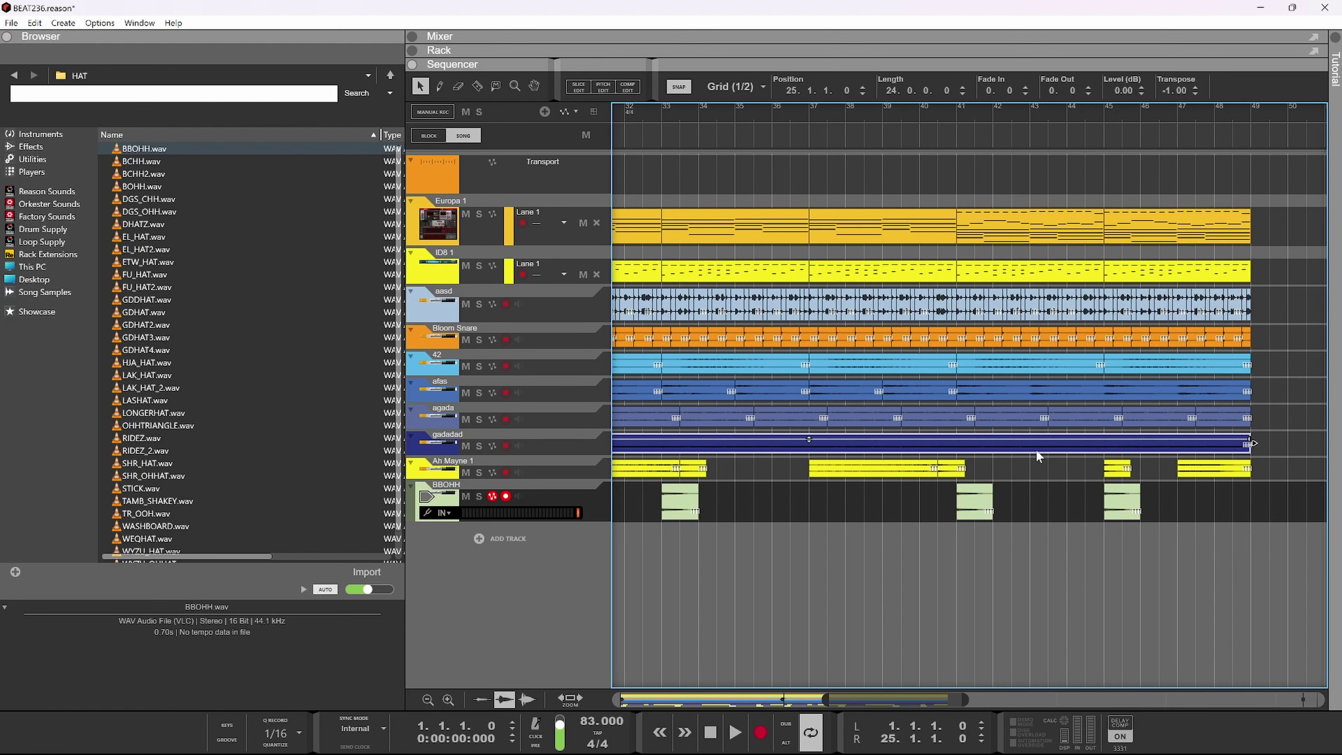
{"action": "key", "text": "ctrl+d"}
- Duplicate the clips of the eight bars from bar 41, from Europa 1 down to agada, and align the copies to bar 49
{"action": "left_click_drag", "start_coordinate": [1310, 206], "coordinate": [988, 415]}
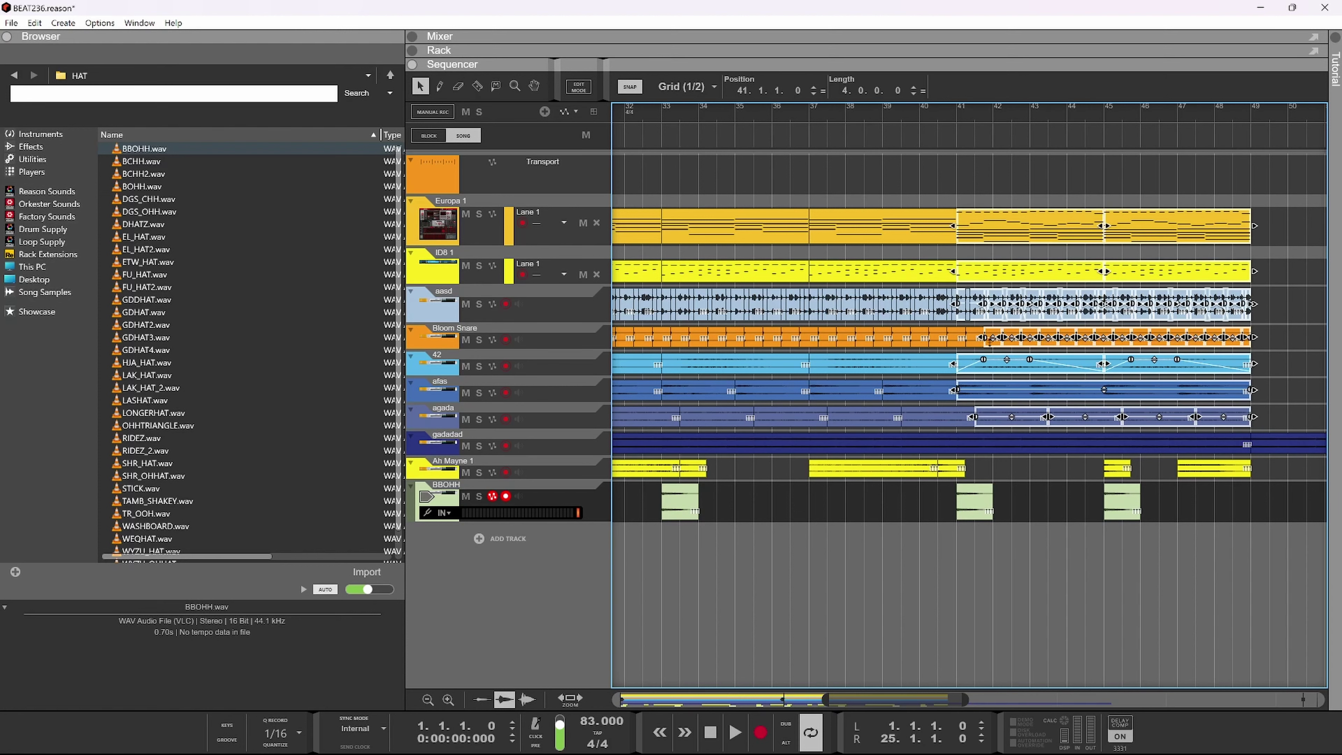
{"action": "left_click_drag", "start_coordinate": [972, 349], "coordinate": [972, 347]}
{"action": "scroll", "coordinate": [961, 333], "scroll_direction": "up", "scroll_amount": 3}
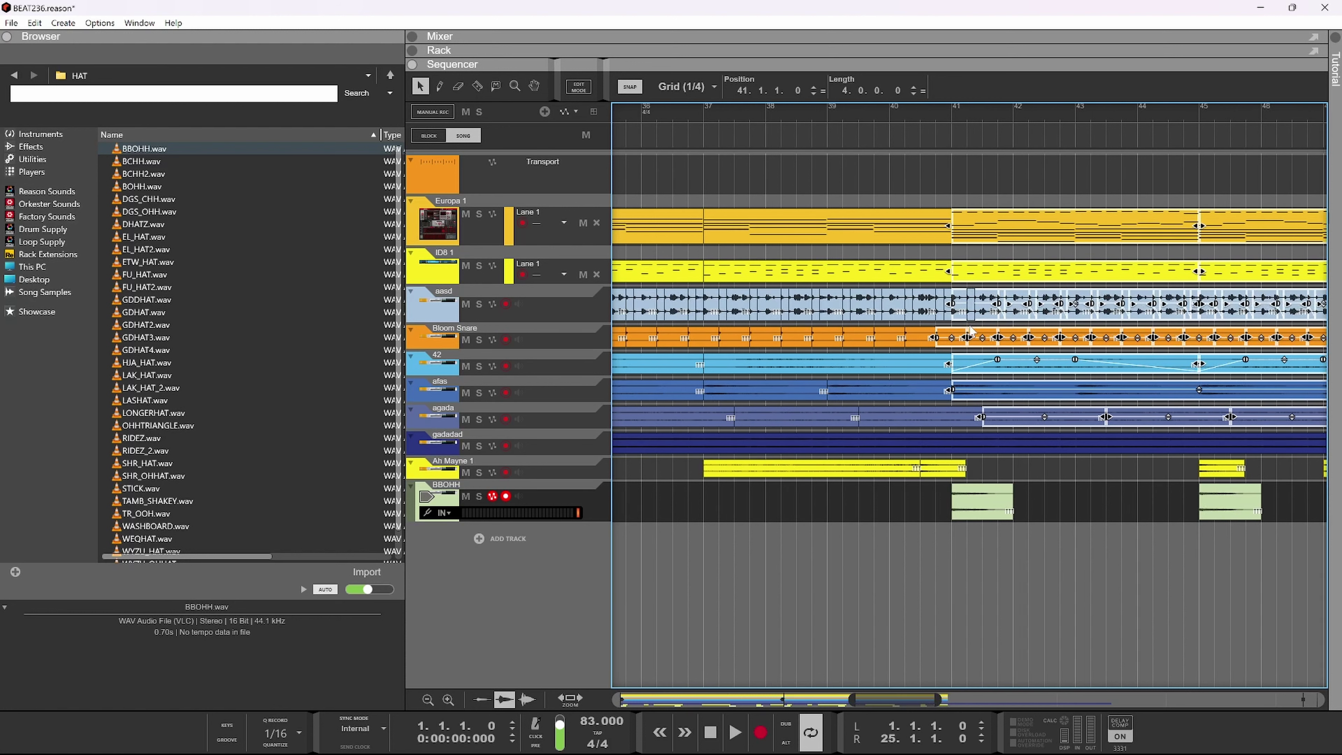
{"action": "scroll", "coordinate": [916, 390], "scroll_direction": "down", "scroll_amount": 3}
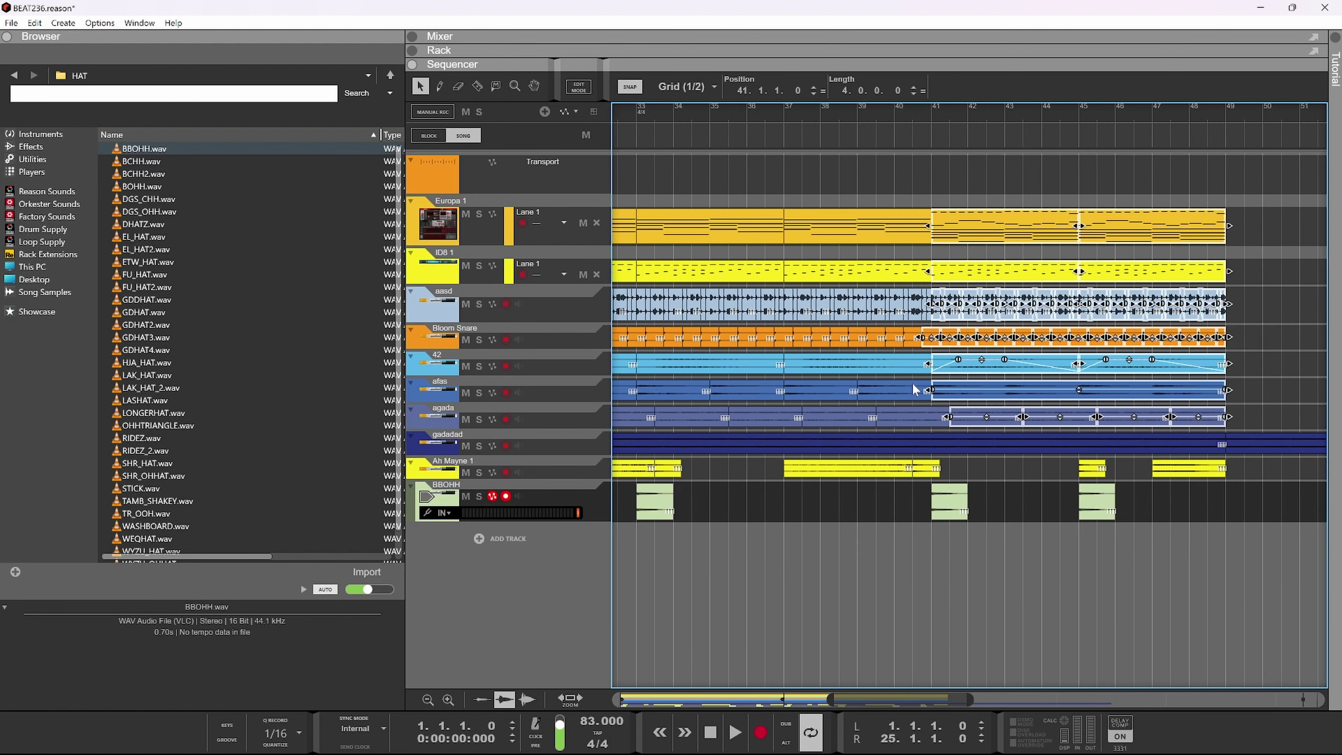
{"action": "scroll", "coordinate": [916, 389], "scroll_direction": "down", "scroll_amount": 2}
{"action": "key", "text": "ctrl+d"}
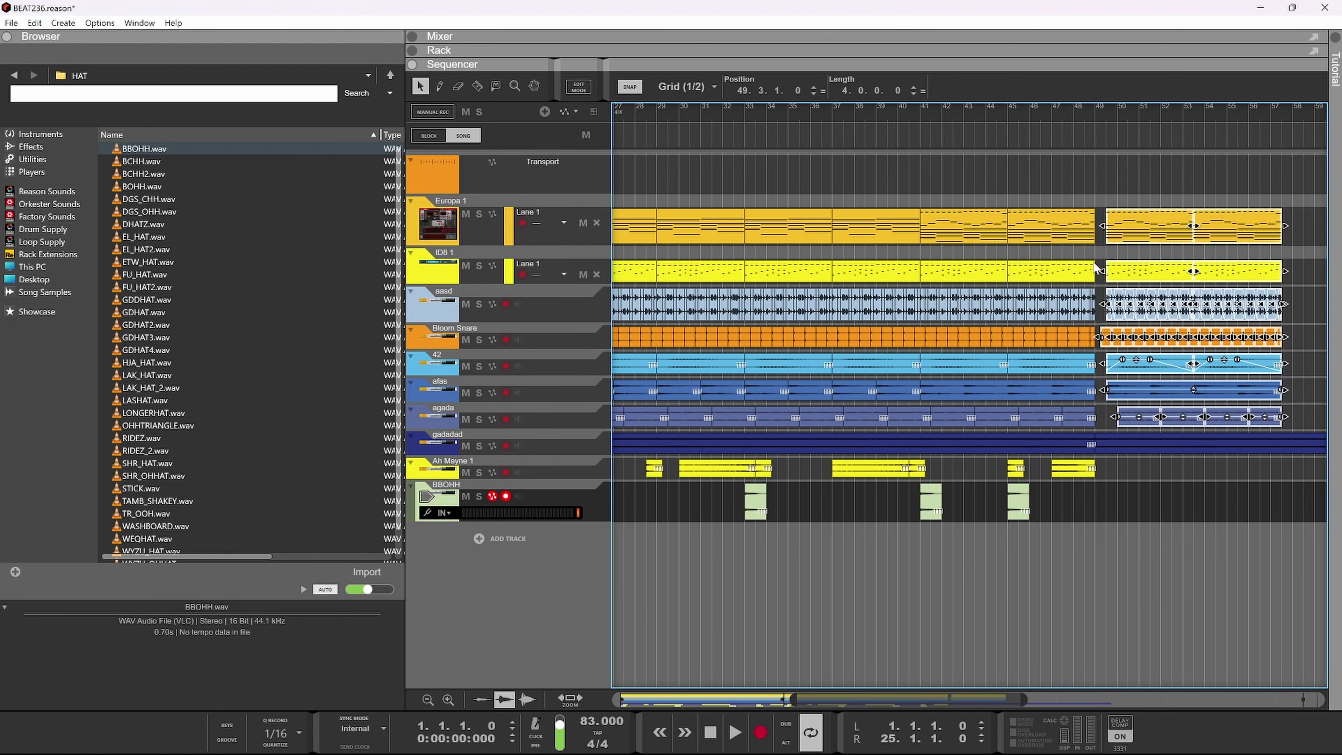
{"action": "scroll", "coordinate": [1157, 358], "scroll_direction": "up", "scroll_amount": 2}
{"action": "left_click_drag", "start_coordinate": [1103, 240], "coordinate": [1087, 242]}
{"action": "scroll", "coordinate": [955, 369], "scroll_direction": "down", "scroll_amount": 2}
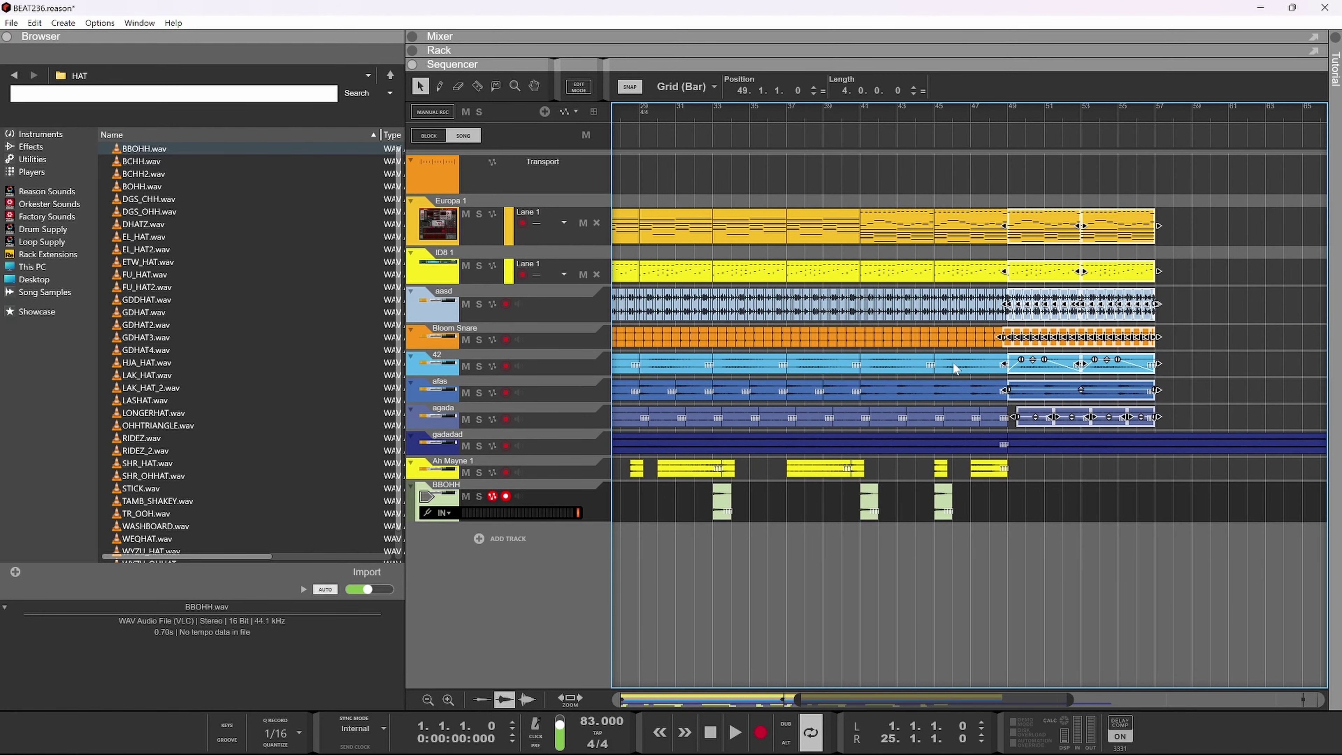
- Copy the selected eight-bar block of clips once more so that it starts at bar 57
{"action": "scroll", "coordinate": [955, 369], "scroll_direction": "up", "scroll_amount": 6}
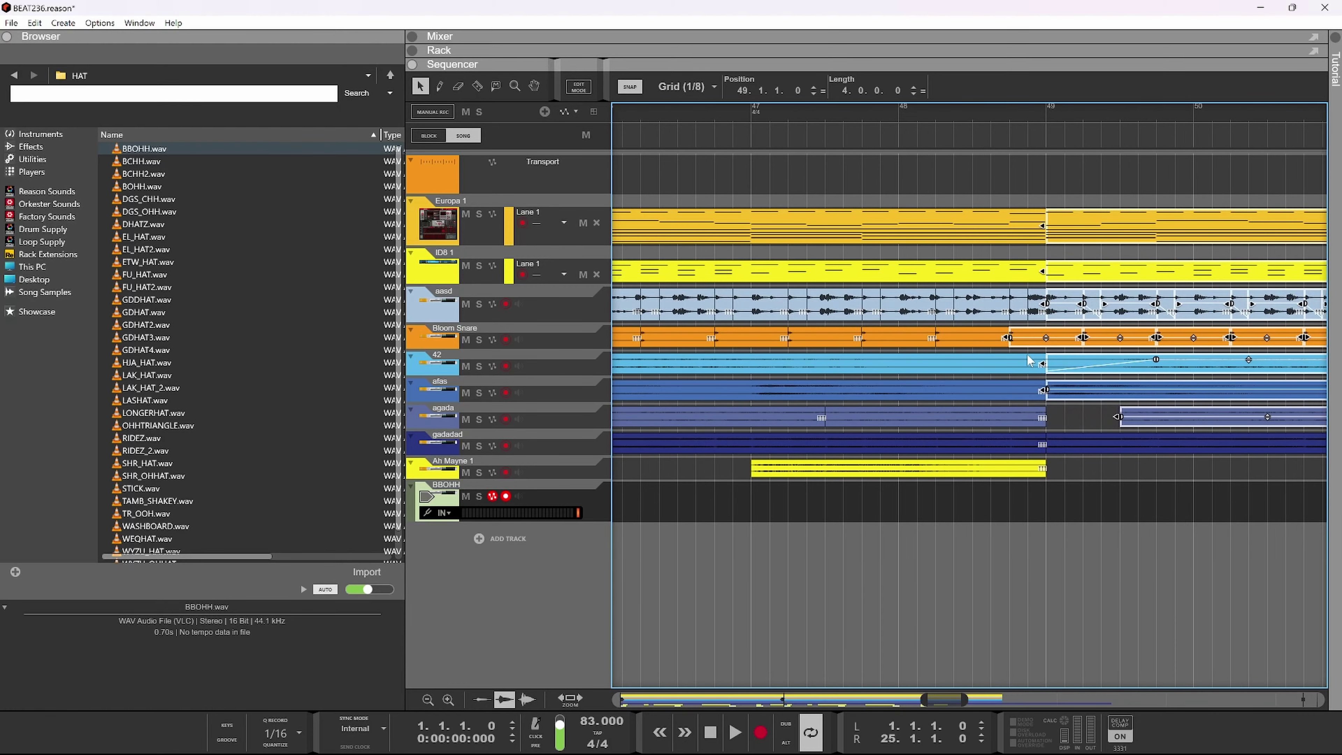
{"action": "scroll", "coordinate": [1030, 361], "scroll_direction": "down", "scroll_amount": 7}
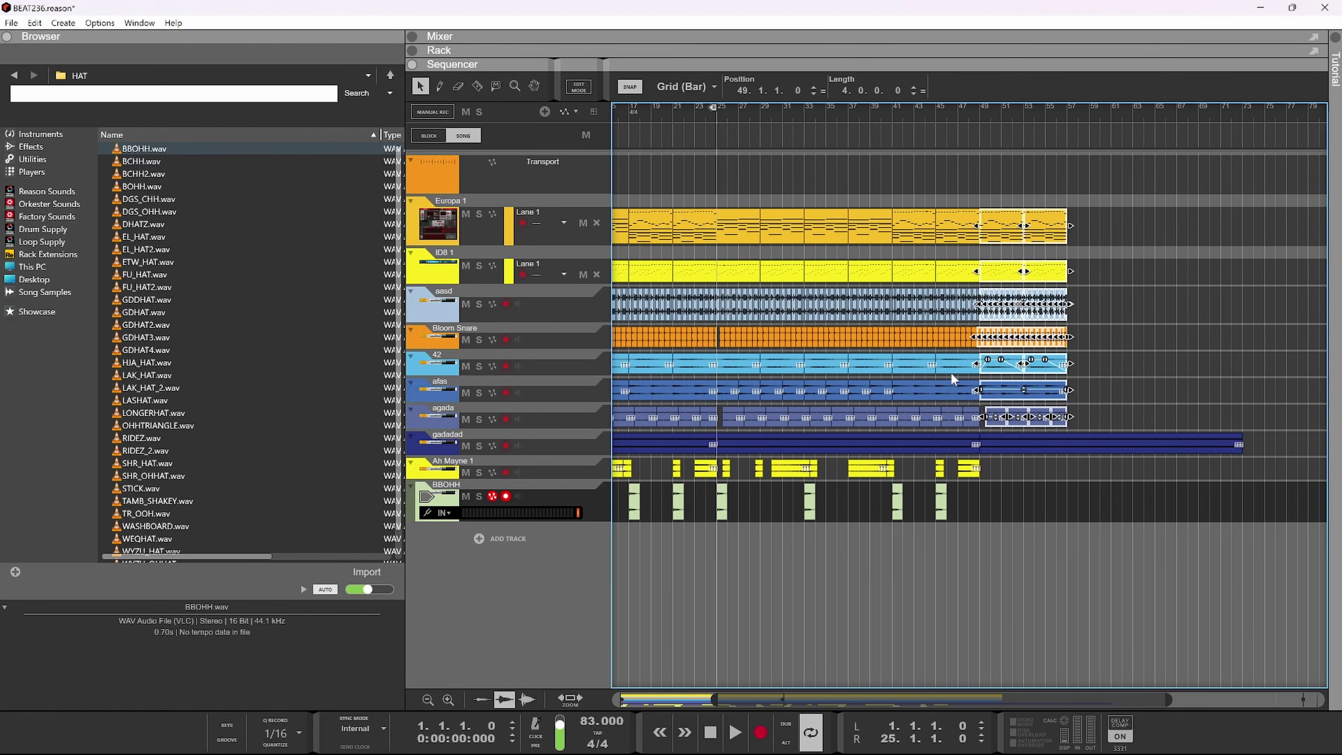
{"action": "left_click_drag", "start_coordinate": [989, 365], "coordinate": [1064, 371]}
{"action": "scroll", "coordinate": [1084, 365], "scroll_direction": "up", "scroll_amount": 4}
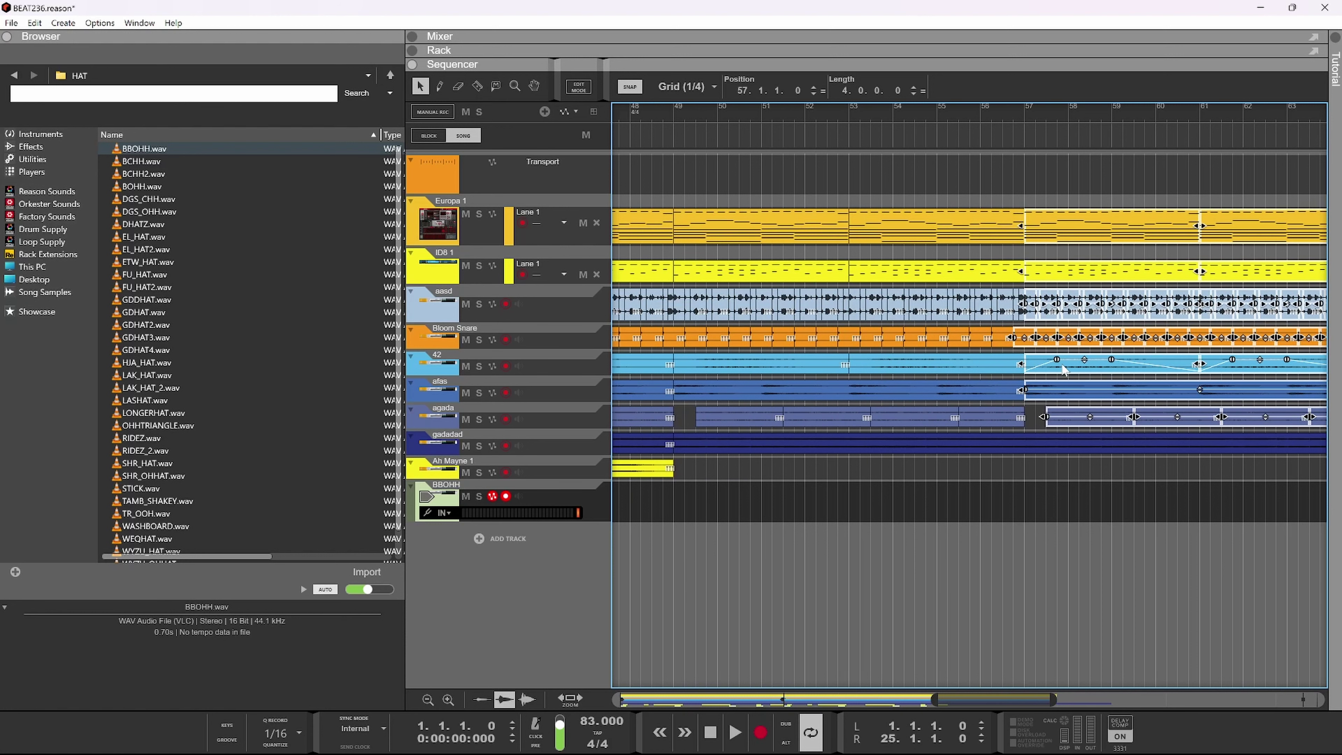
{"action": "scroll", "coordinate": [1044, 394], "scroll_direction": "down", "scroll_amount": 3}
{"action": "scroll", "coordinate": [1044, 403], "scroll_direction": "down", "scroll_amount": 2}
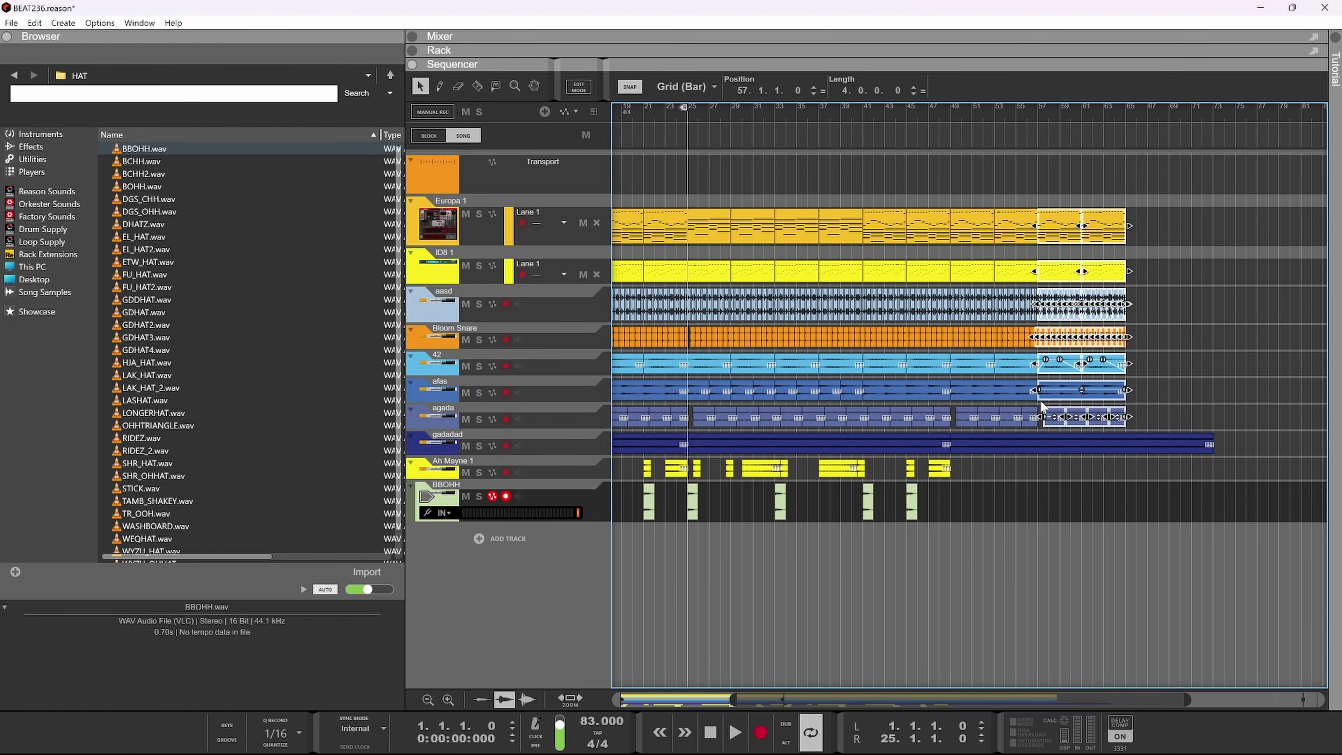
{"action": "scroll", "coordinate": [685, 431], "scroll_direction": "down", "scroll_amount": 2}
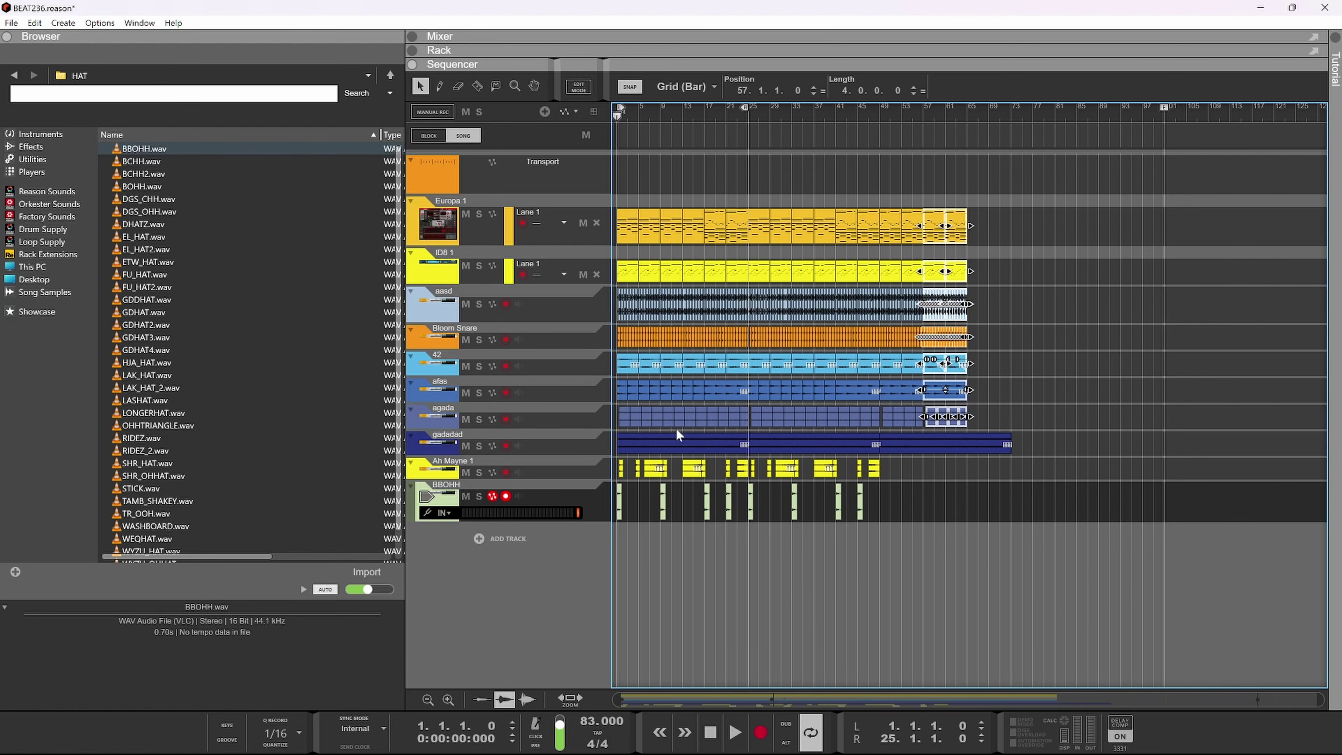
- Cut the last clip on the gadadad track at bar 65, where the other tracks end, and delete the excess
{"action": "scroll", "coordinate": [792, 426], "scroll_direction": "up", "scroll_amount": 2}
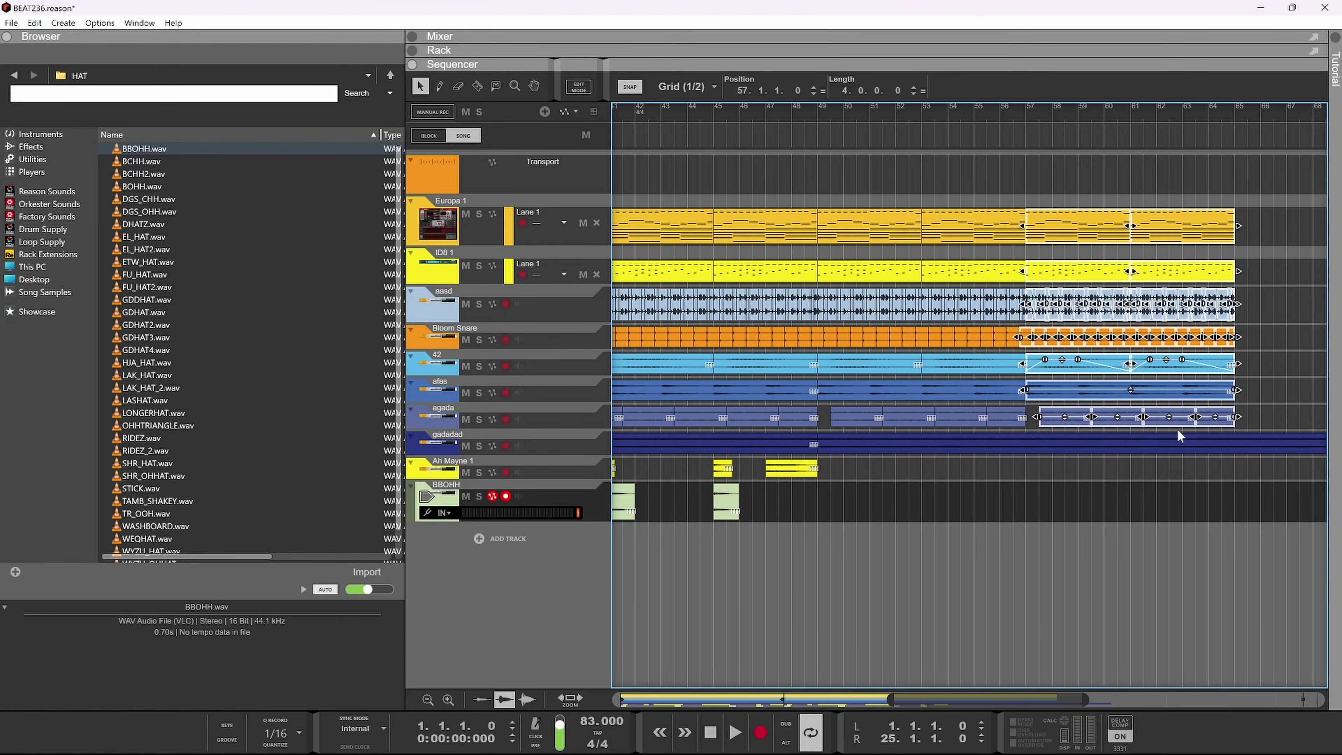
{"action": "scroll", "coordinate": [1075, 446], "scroll_direction": "down", "scroll_amount": 1}
{"action": "left_click", "coordinate": [1134, 446]}
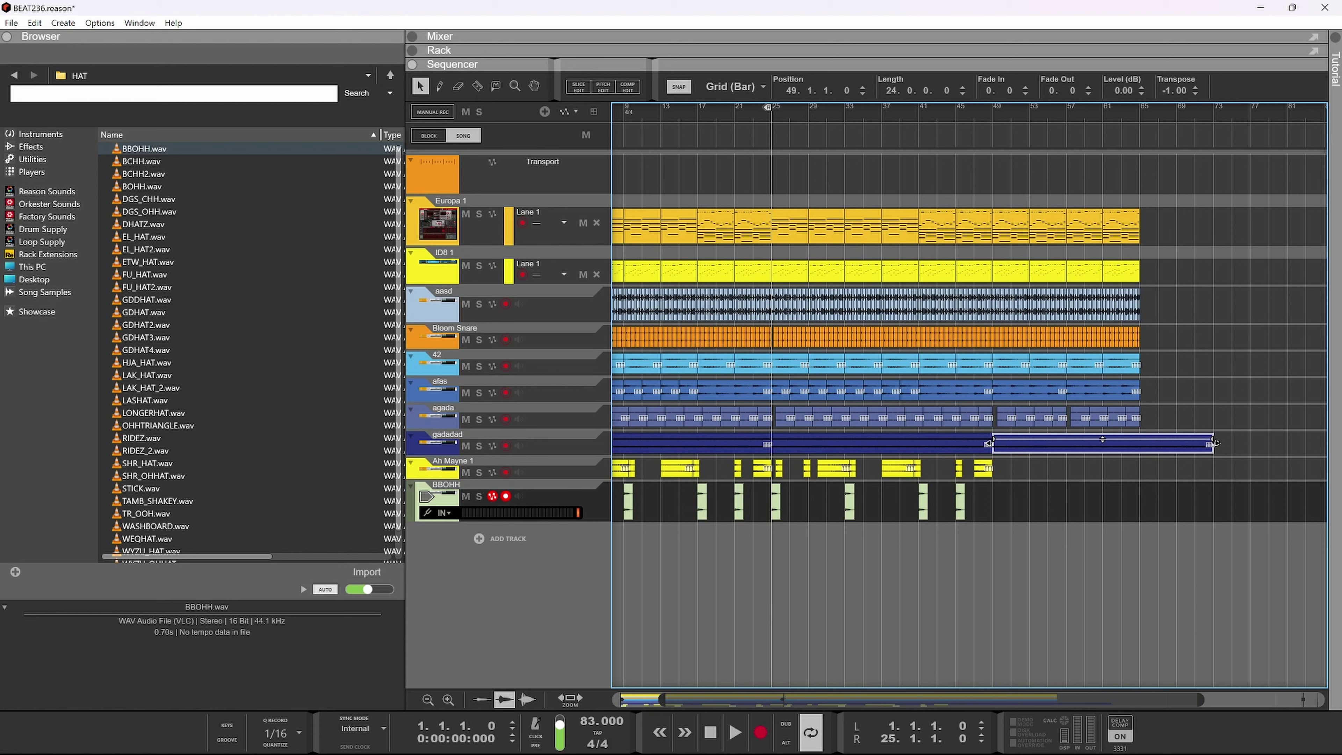
{"action": "left_click", "coordinate": [1142, 112]}
{"action": "key", "text": "space"}
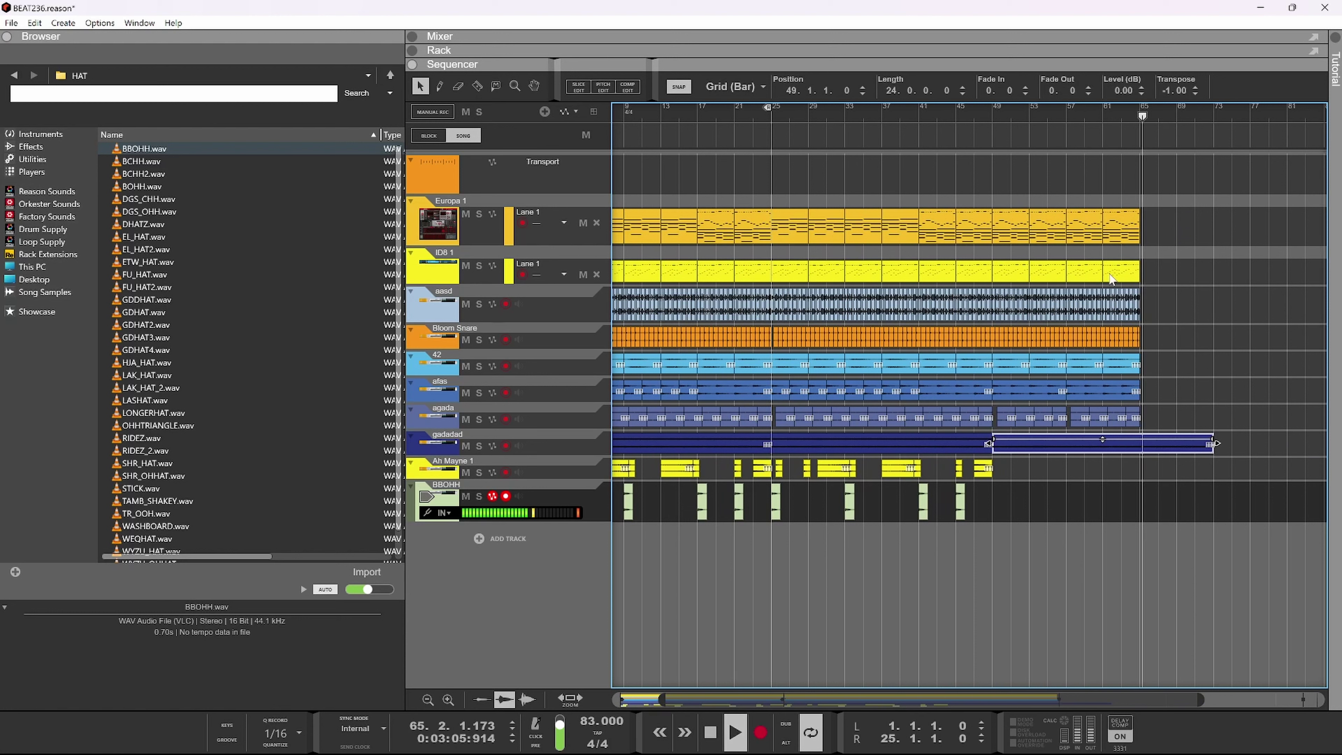
{"action": "key", "text": "space"}
{"action": "left_click", "coordinate": [1166, 446], "text": "alt"}
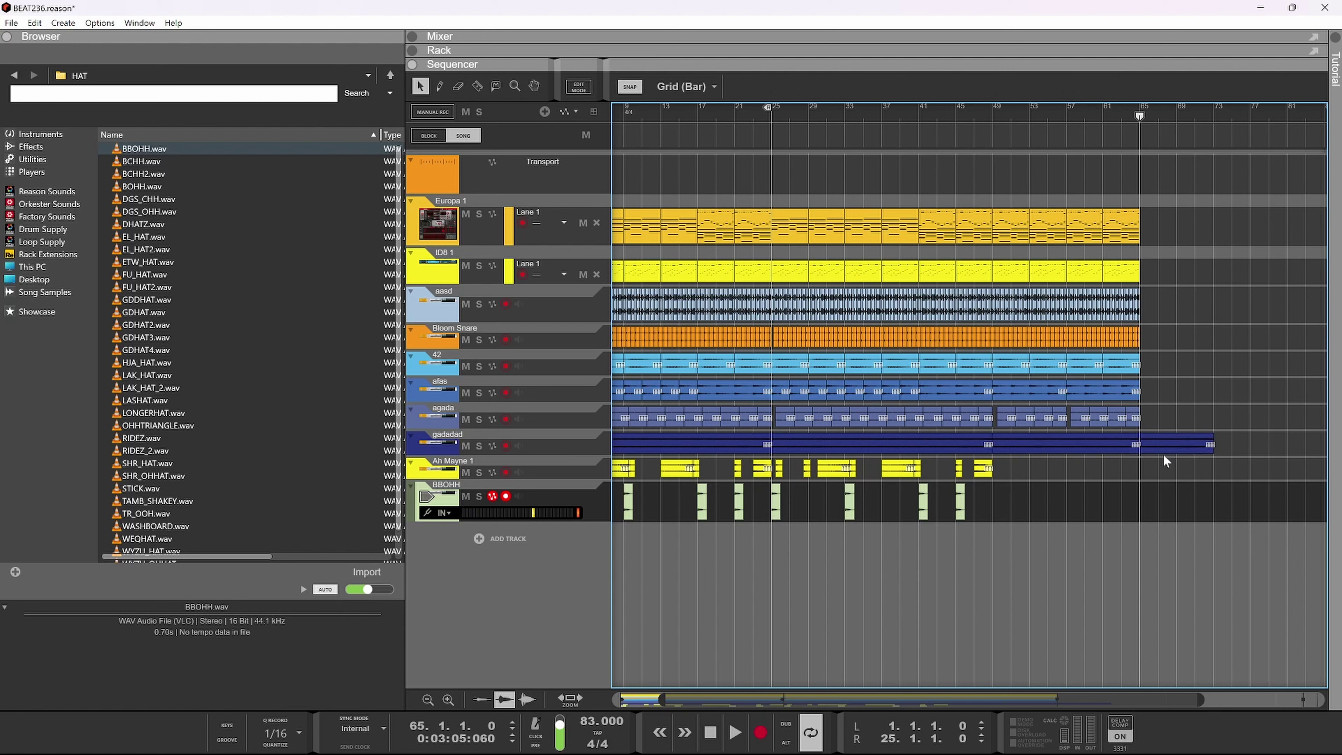
{"action": "key", "text": "Delete"}
- Duplicate the Ah Mayne 1 and BBOHH clips from bar 25 onward so that the copies continue from bar 49
{"action": "left_click", "coordinate": [773, 112]}
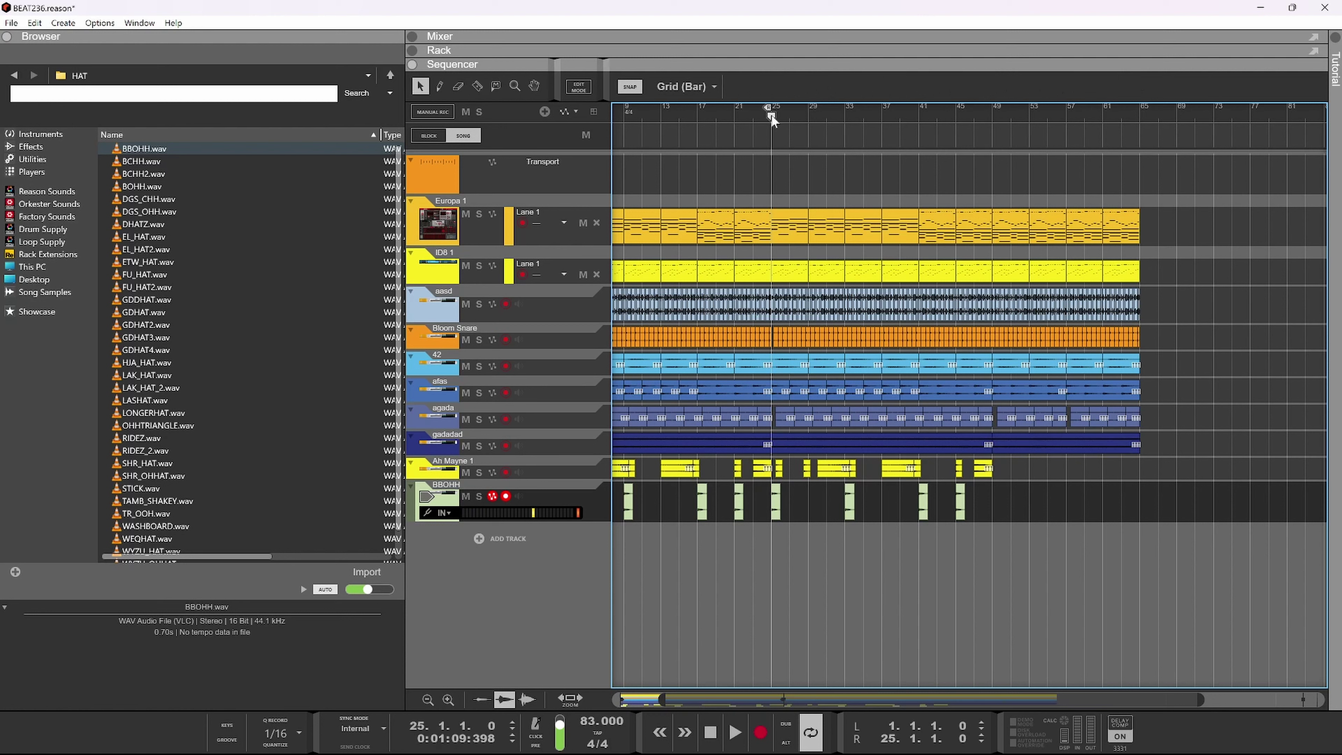
{"action": "key", "text": "space"}
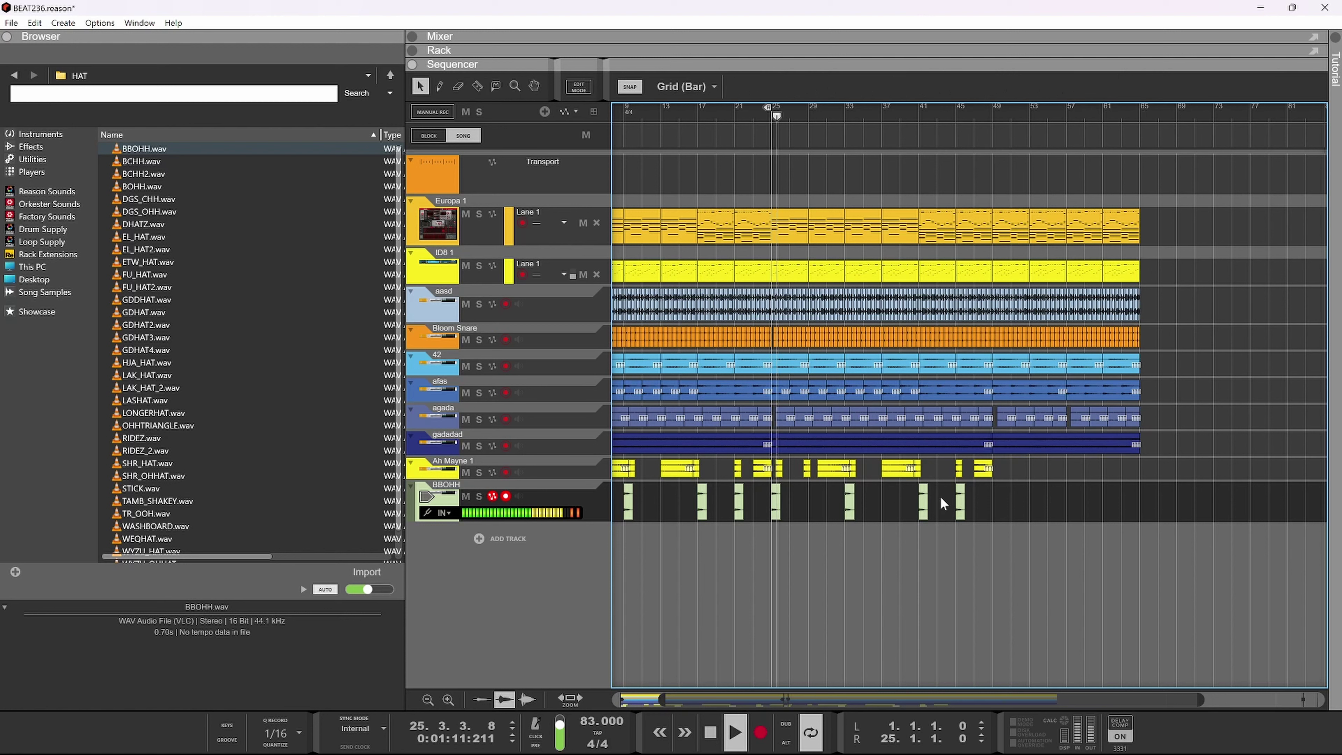
{"action": "key", "text": "space"}
{"action": "left_click_drag", "start_coordinate": [1032, 483], "coordinate": [1089, 508]}
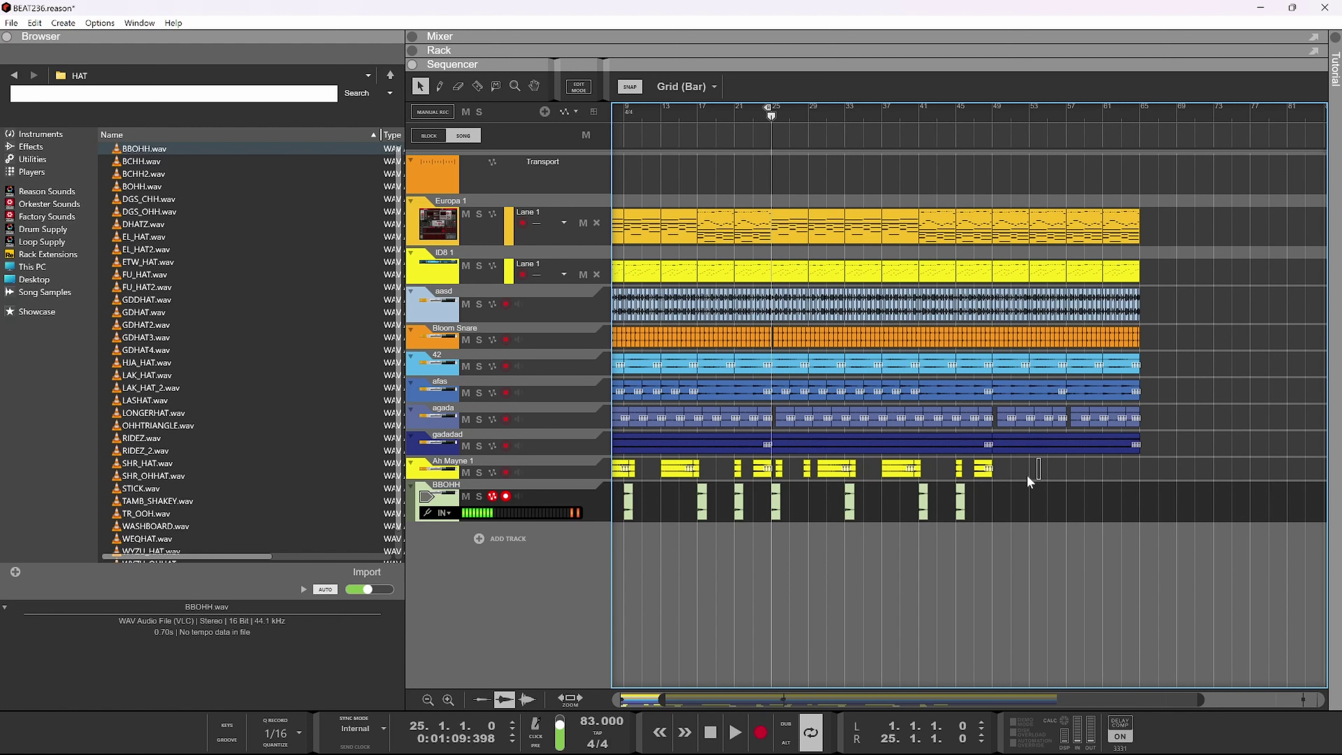
{"action": "left_click_drag", "start_coordinate": [1027, 476], "coordinate": [773, 559]}
{"action": "key", "text": "ctrl+d"}
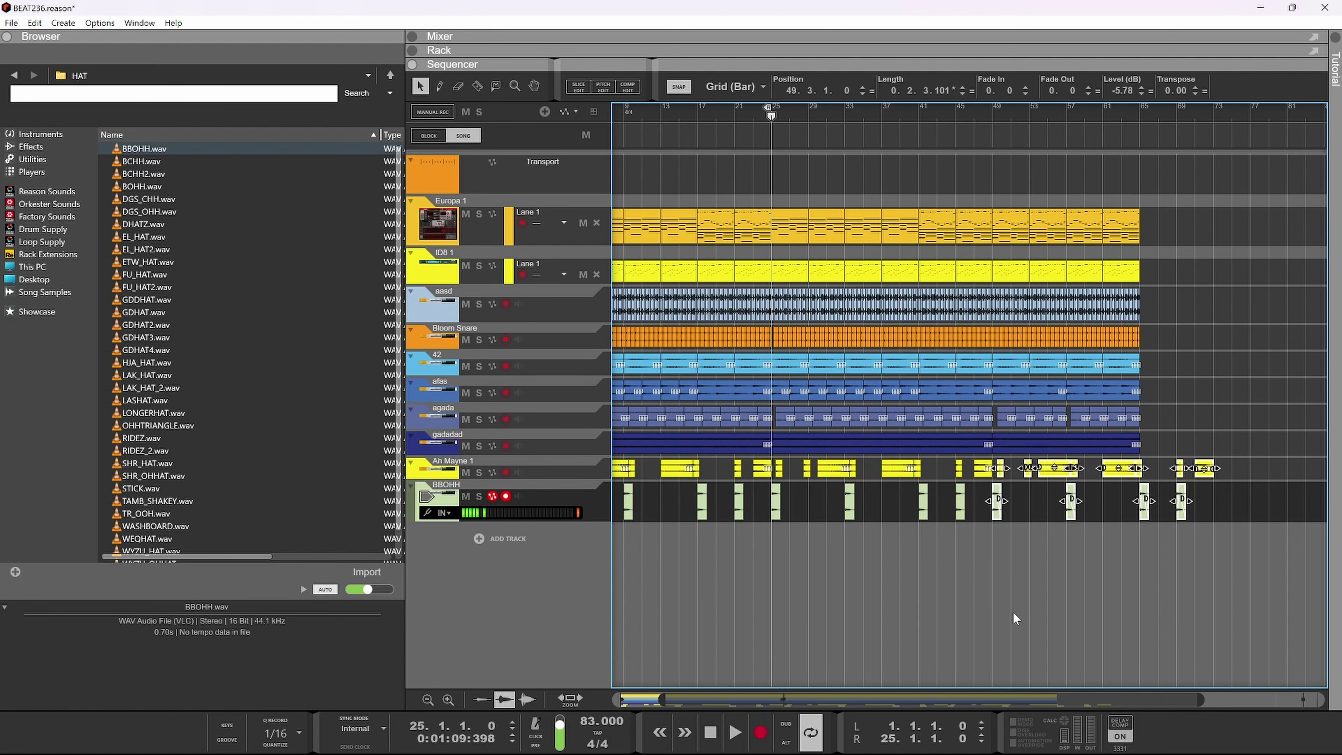
- Delete the duplicated Ah Mayne 1 and BBOHH clips that lie beyond the arrangement's end at bar 65
{"action": "scroll", "coordinate": [1138, 568], "scroll_direction": "up", "scroll_amount": 2}
{"action": "left_click_drag", "start_coordinate": [1259, 448], "coordinate": [1119, 577]}
{"action": "key", "text": "Delete"}
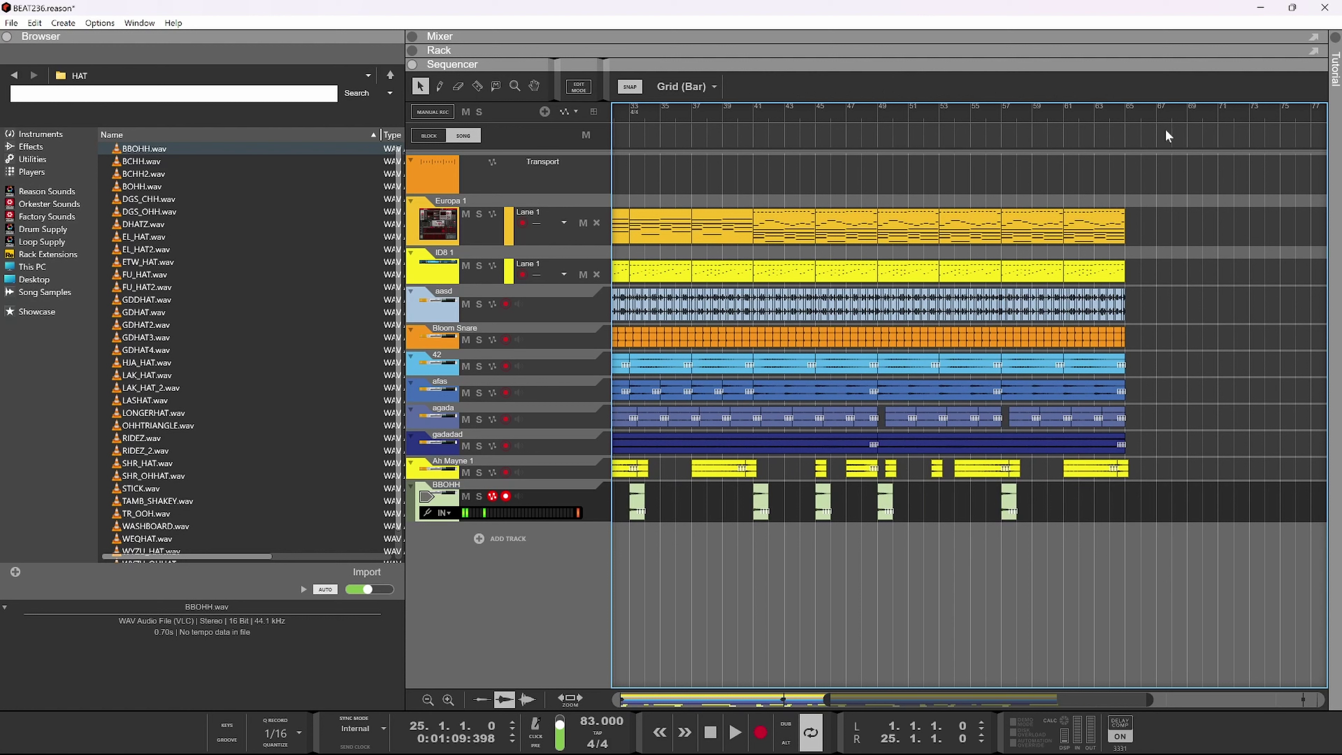
- Extend the last Ah Mayne 1 clip past the arrangement's end to a length of 5.2.0 bars and play the ending
{"action": "left_click", "coordinate": [1109, 113]}
{"action": "key", "text": "space"}
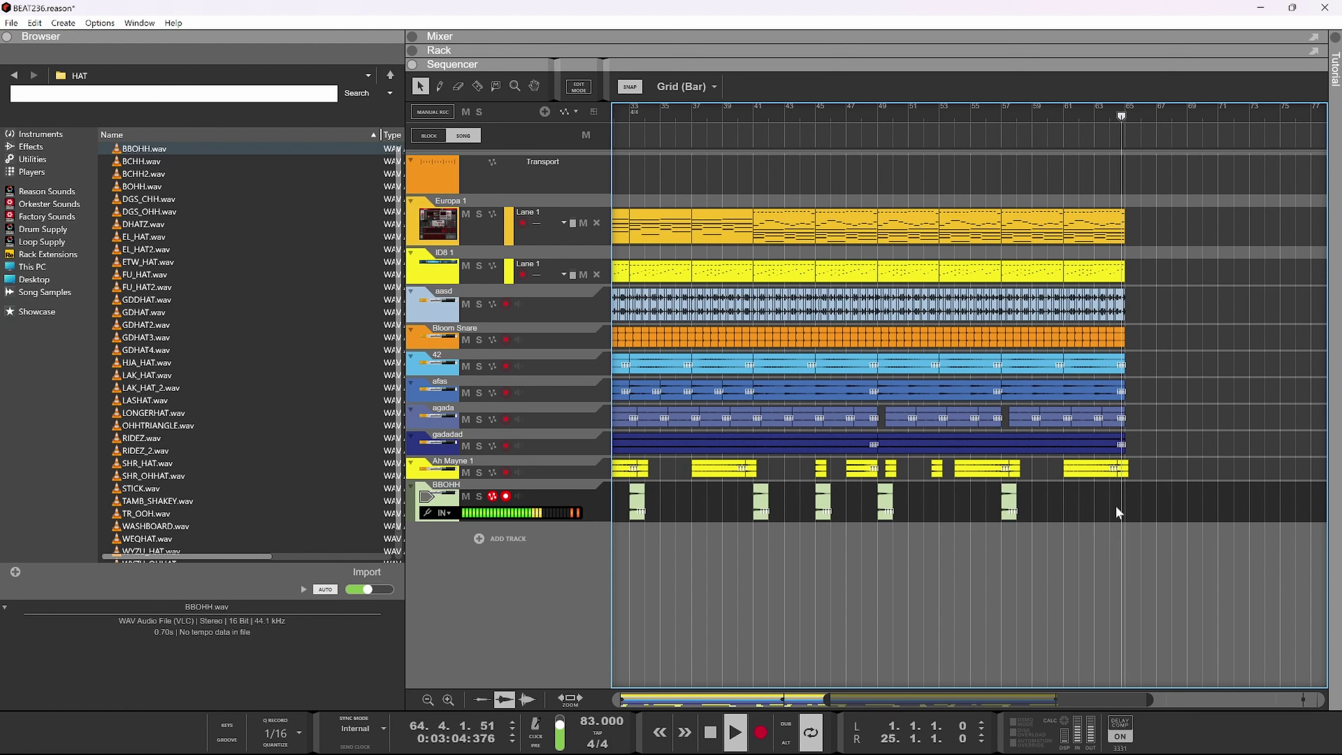
{"action": "key", "text": "space"}
{"action": "left_click", "coordinate": [1121, 472]}
{"action": "left_click_drag", "start_coordinate": [1131, 467], "coordinate": [1204, 468]}
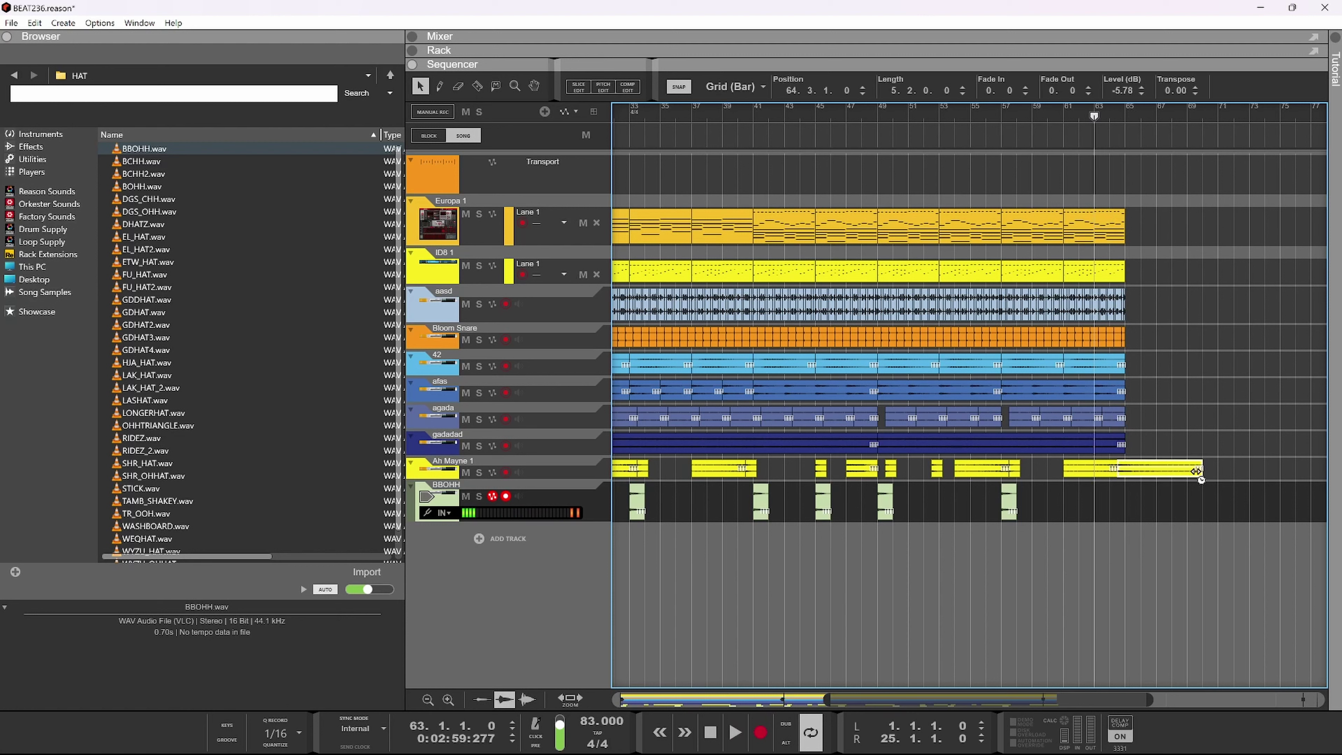
{"action": "left_click", "coordinate": [1129, 122]}
{"action": "key", "text": "space"}
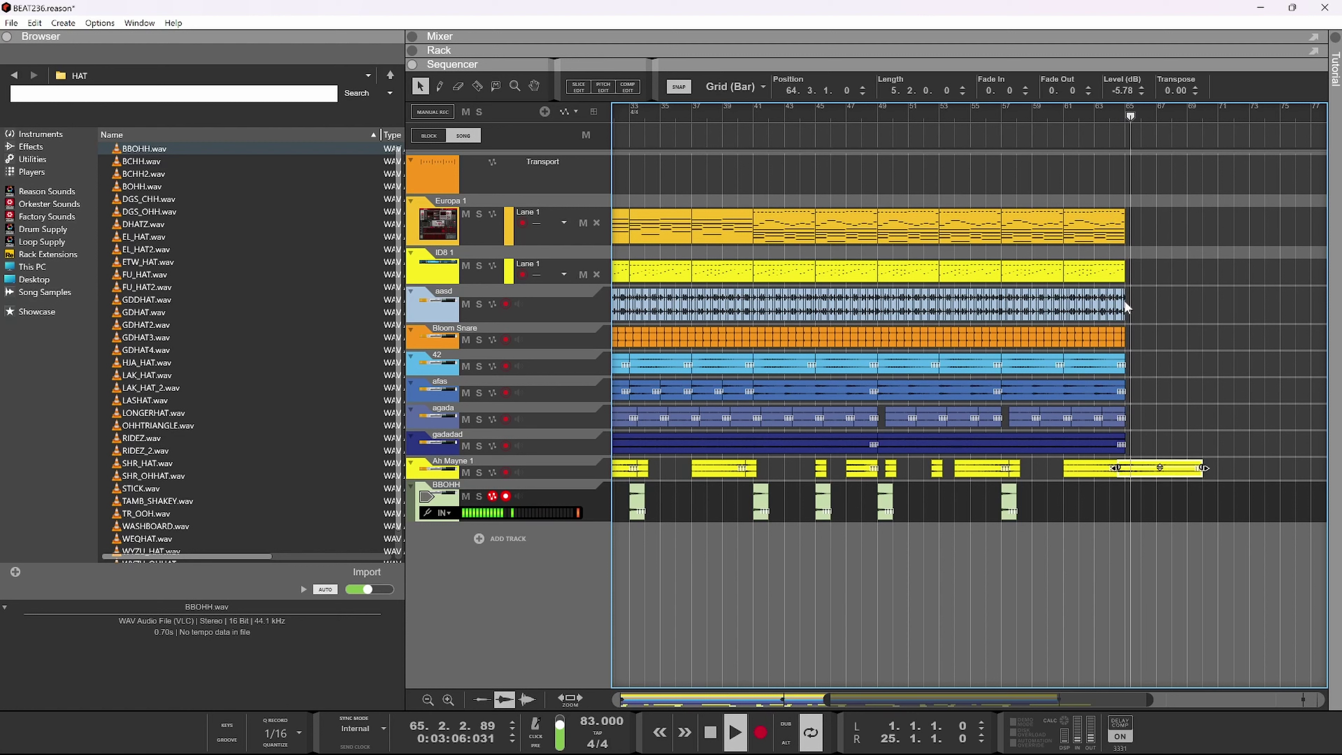
{"action": "left_click", "coordinate": [1123, 114]}
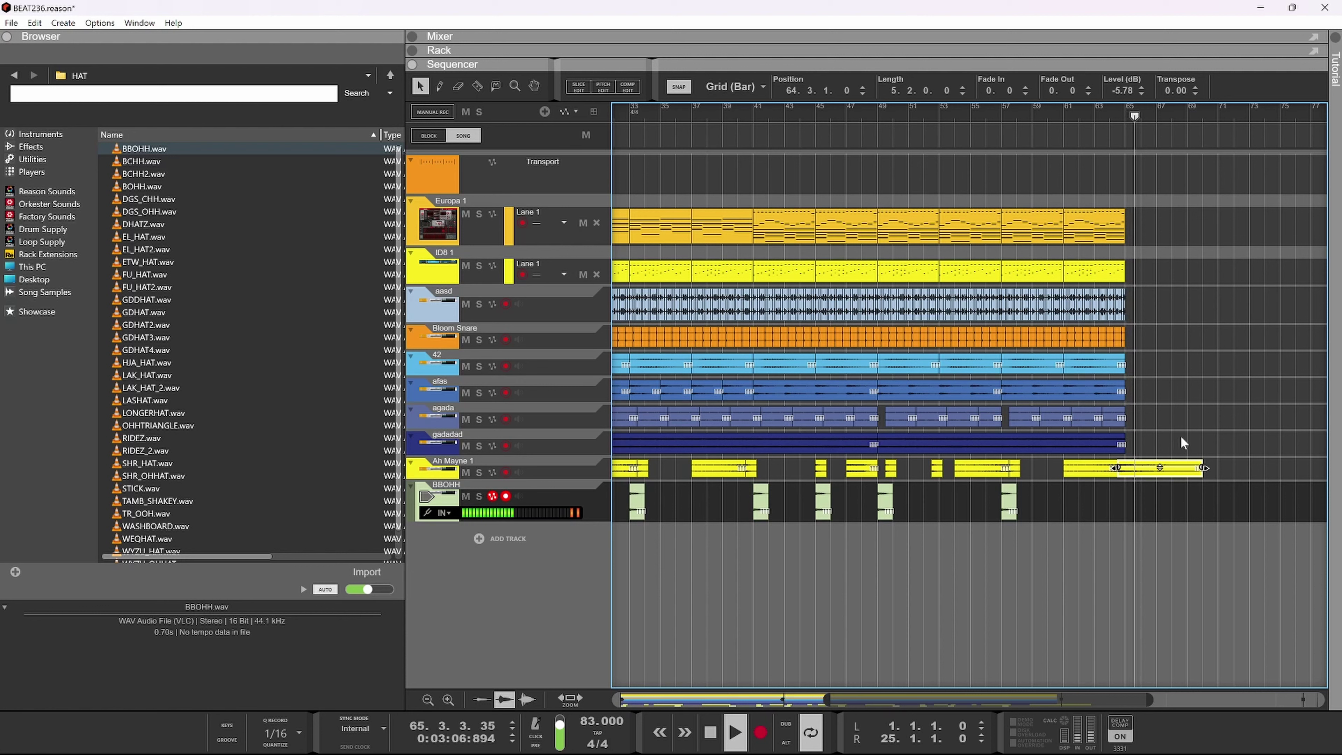
- Add a fade-out of 32.0 to the last Ah Mayne 1 clip and stop playback
{"action": "scroll", "coordinate": [1180, 442], "scroll_direction": "down", "scroll_amount": 3}
{"action": "scroll", "coordinate": [1186, 458], "scroll_direction": "down", "scroll_amount": 1}
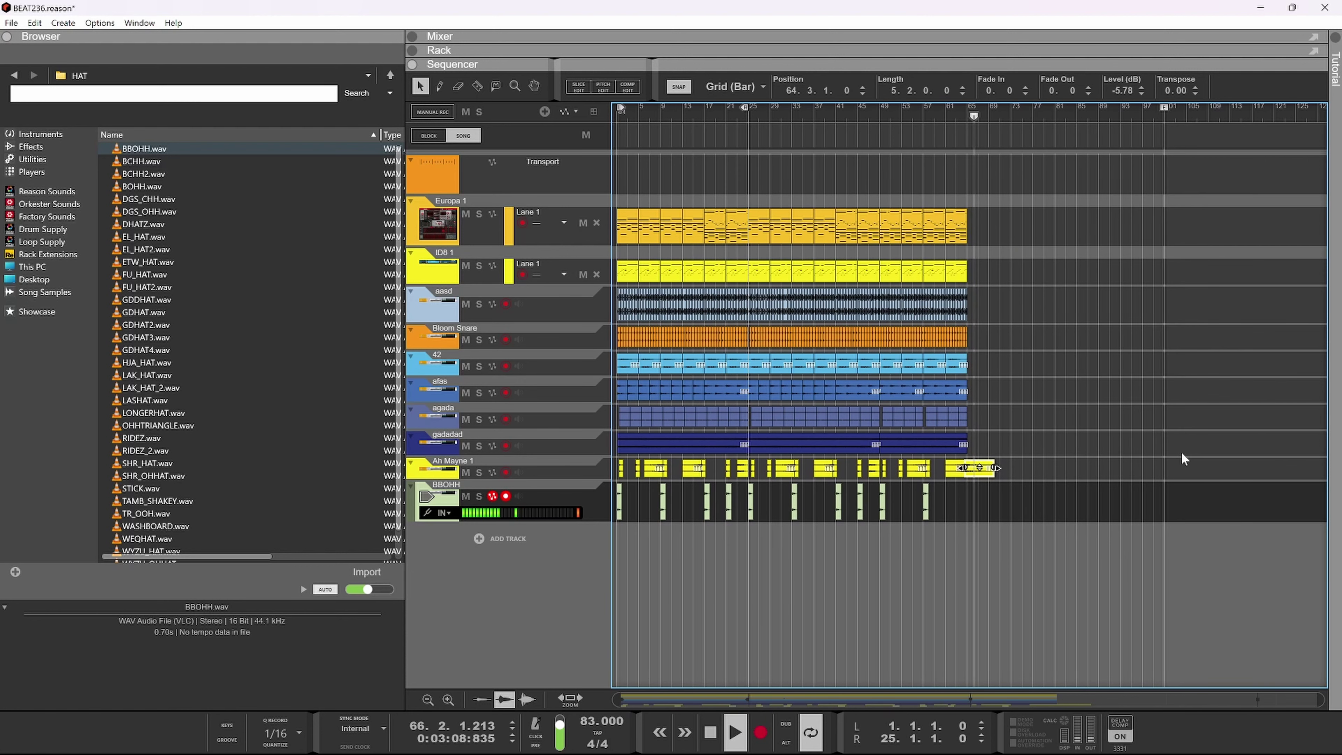
{"action": "scroll", "coordinate": [1052, 460], "scroll_direction": "up", "scroll_amount": 3}
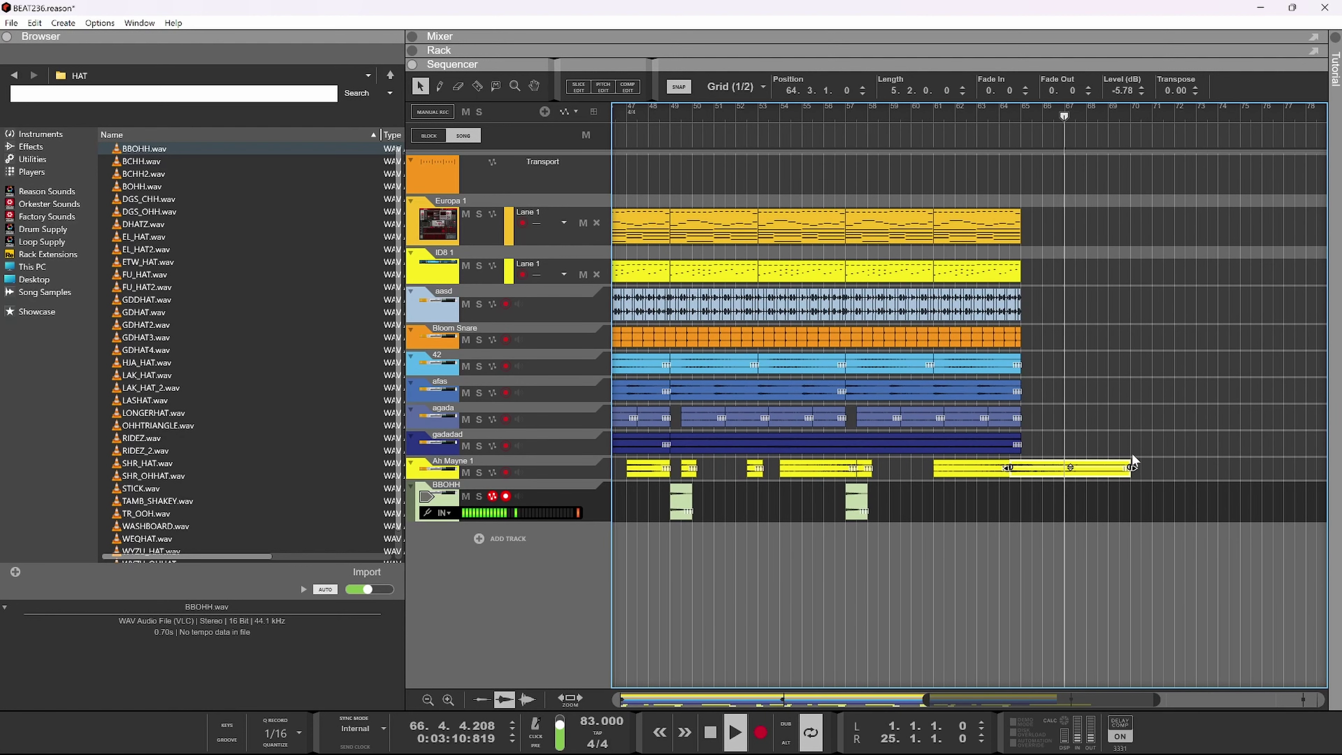
{"action": "left_click_drag", "start_coordinate": [1131, 468], "coordinate": [1114, 467]}
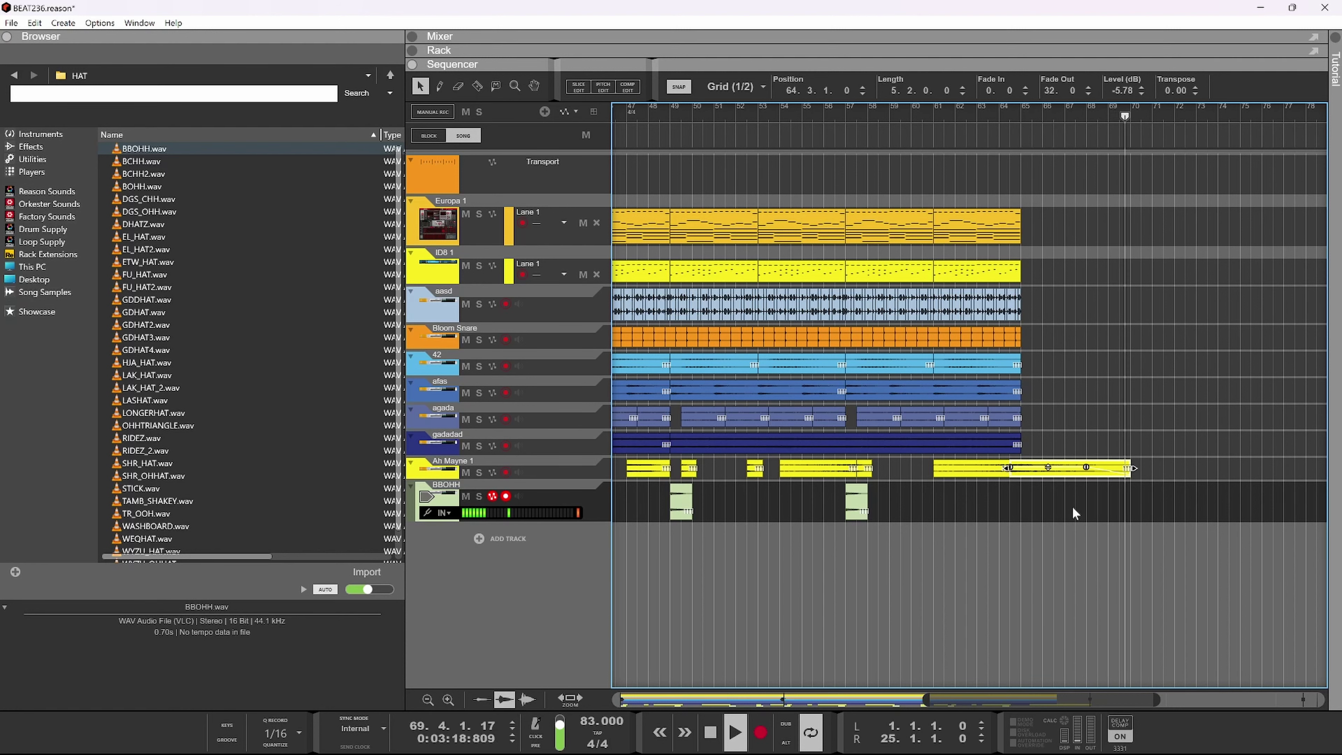
{"action": "scroll", "coordinate": [1072, 508], "scroll_direction": "down", "scroll_amount": 6, "text": "ctrl"}
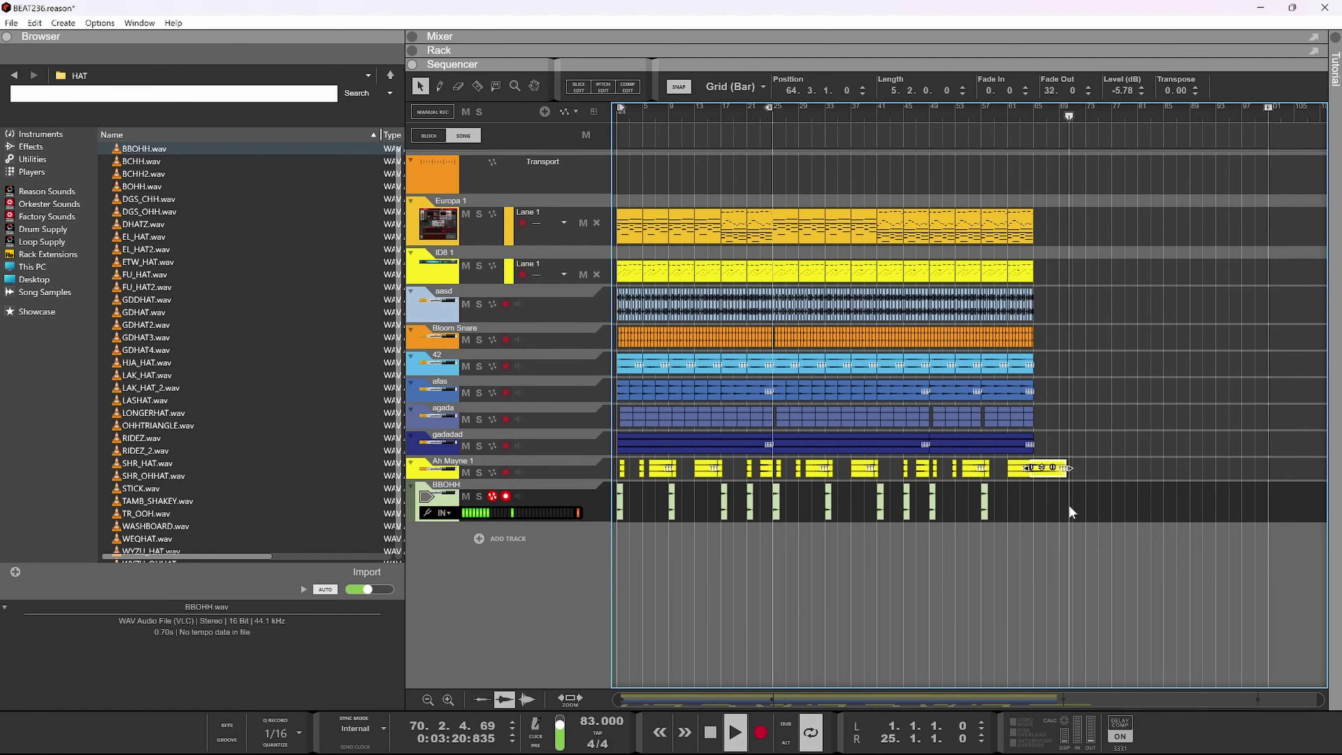
{"action": "key", "text": "space"}
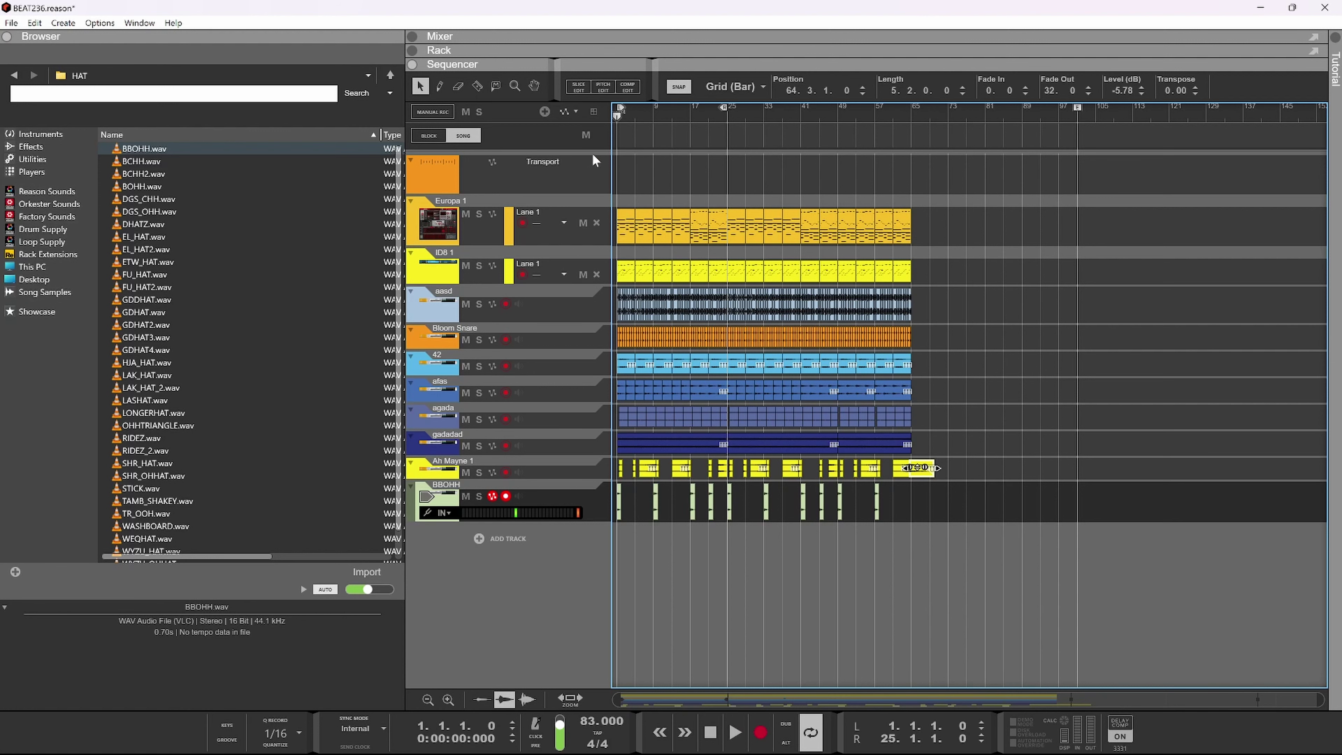
- Play the opening briefly and move the right loop locator to bar 72
{"action": "scroll", "coordinate": [625, 575], "scroll_direction": "up", "scroll_amount": 2, "text": "ctrl"}
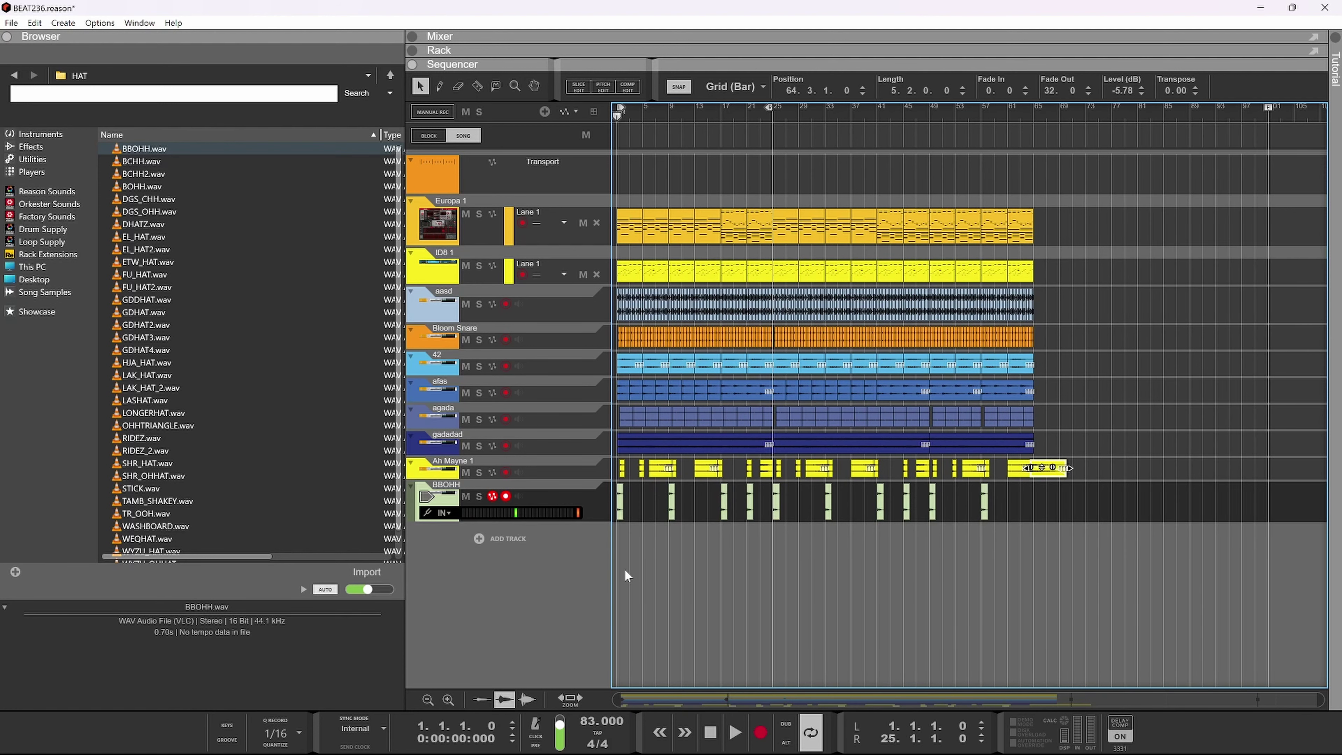
{"action": "key", "text": "space"}
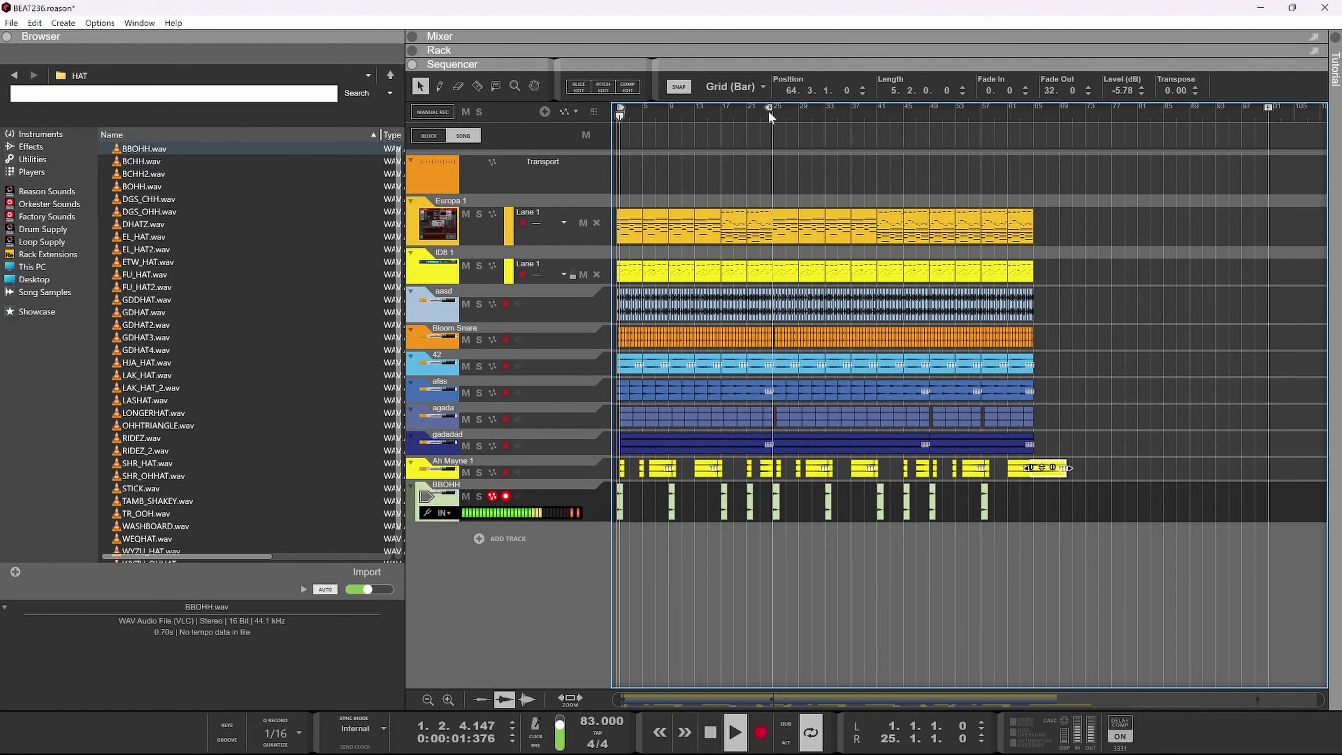
{"action": "key", "text": "space"}
{"action": "key", "text": "space"}
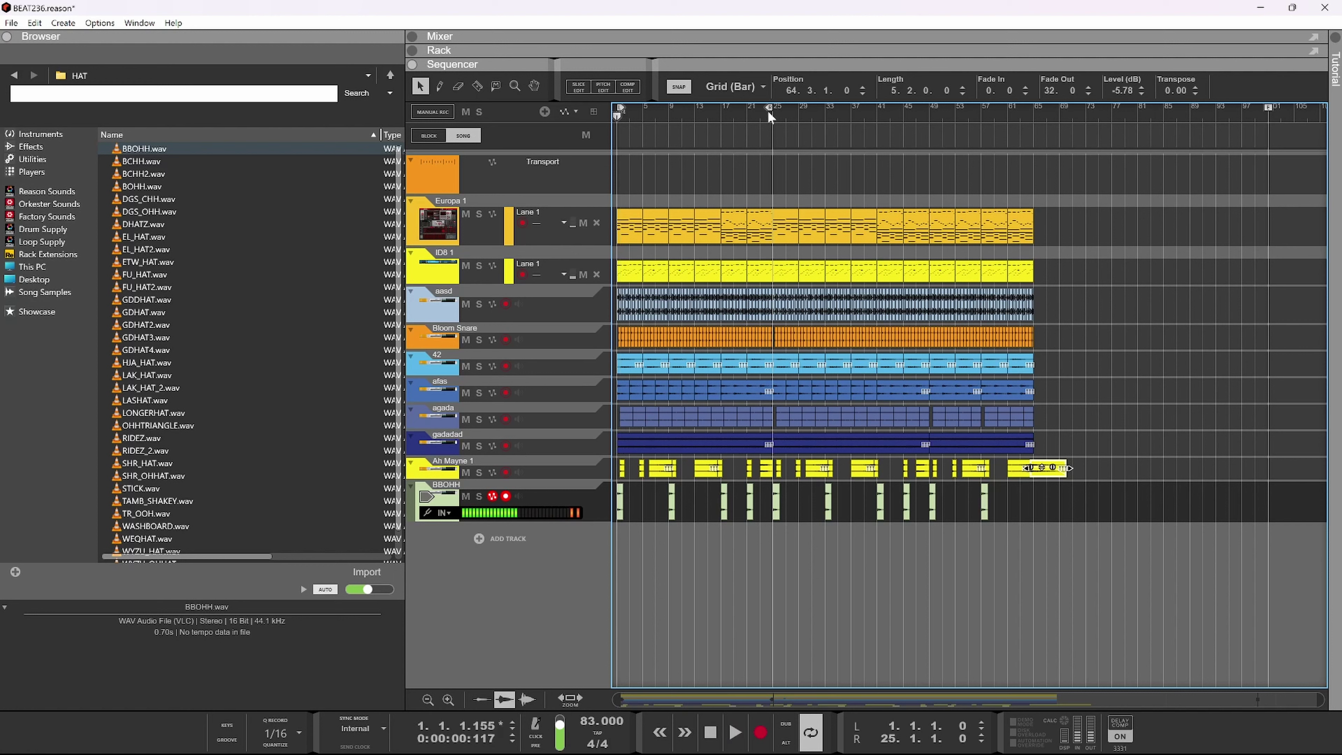
{"action": "left_click_drag", "start_coordinate": [769, 108], "coordinate": [1078, 155]}
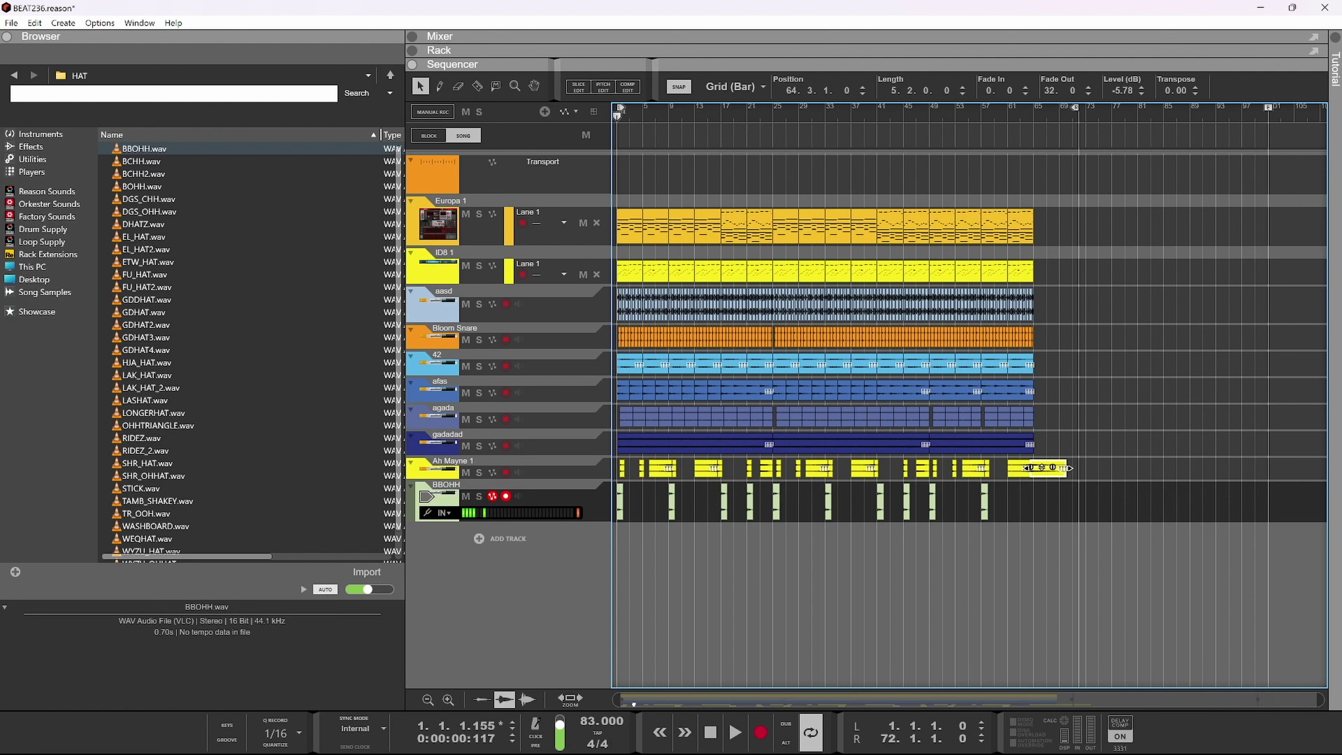
- Move the first BBOHH clip to bar 3 and the first Ah Mayne 1 clip to position 3.2.1
{"action": "scroll", "coordinate": [614, 484], "scroll_direction": "up", "scroll_amount": 5}
{"action": "scroll", "coordinate": [620, 489], "scroll_direction": "up", "scroll_amount": 3}
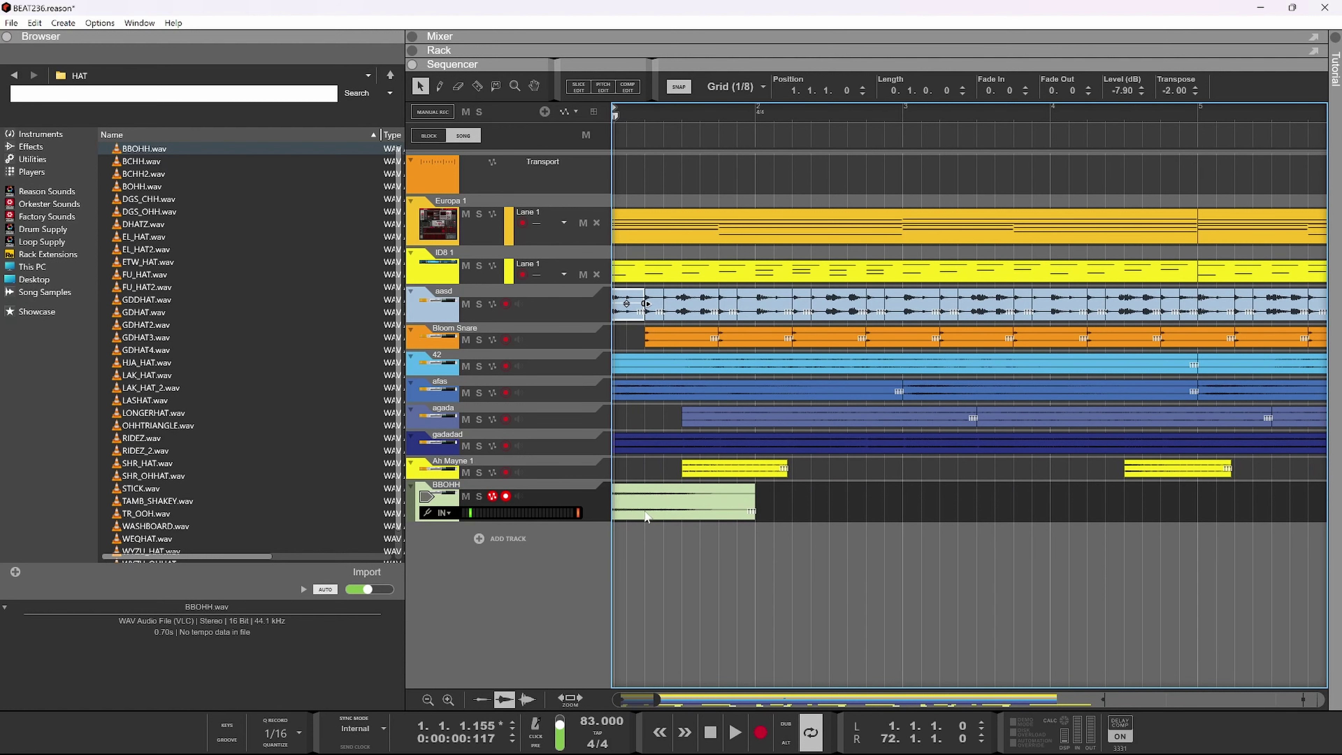
{"action": "scroll", "coordinate": [713, 529], "scroll_direction": "down", "scroll_amount": 3}
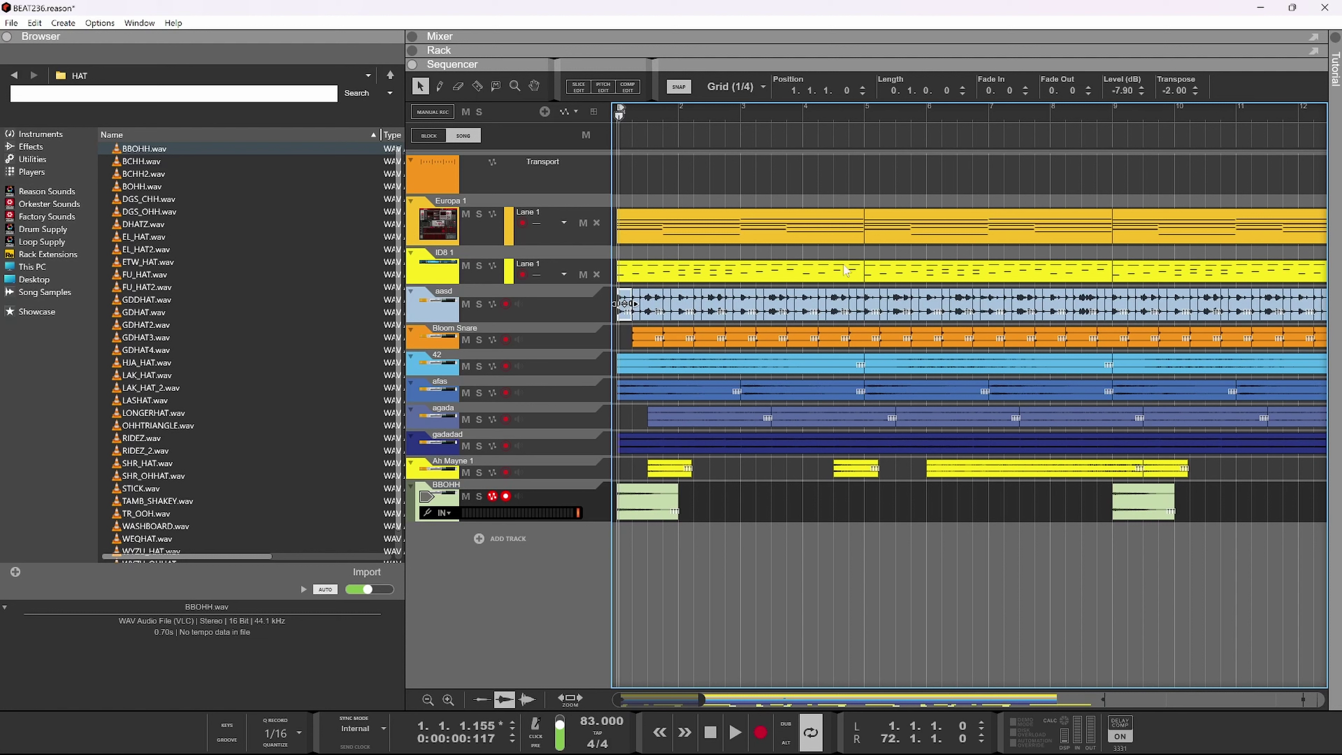
{"action": "left_click_drag", "start_coordinate": [643, 507], "coordinate": [766, 506]}
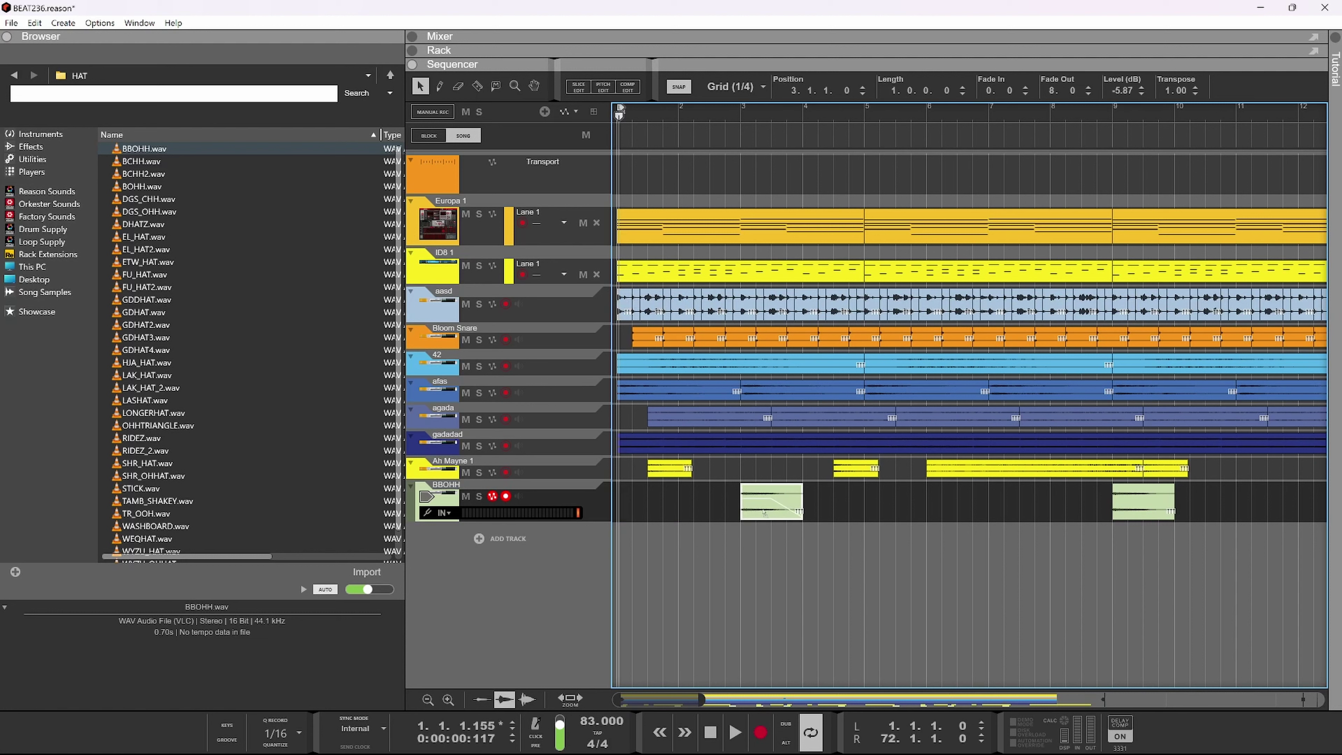
{"action": "left_click_drag", "start_coordinate": [664, 475], "coordinate": [782, 480]}
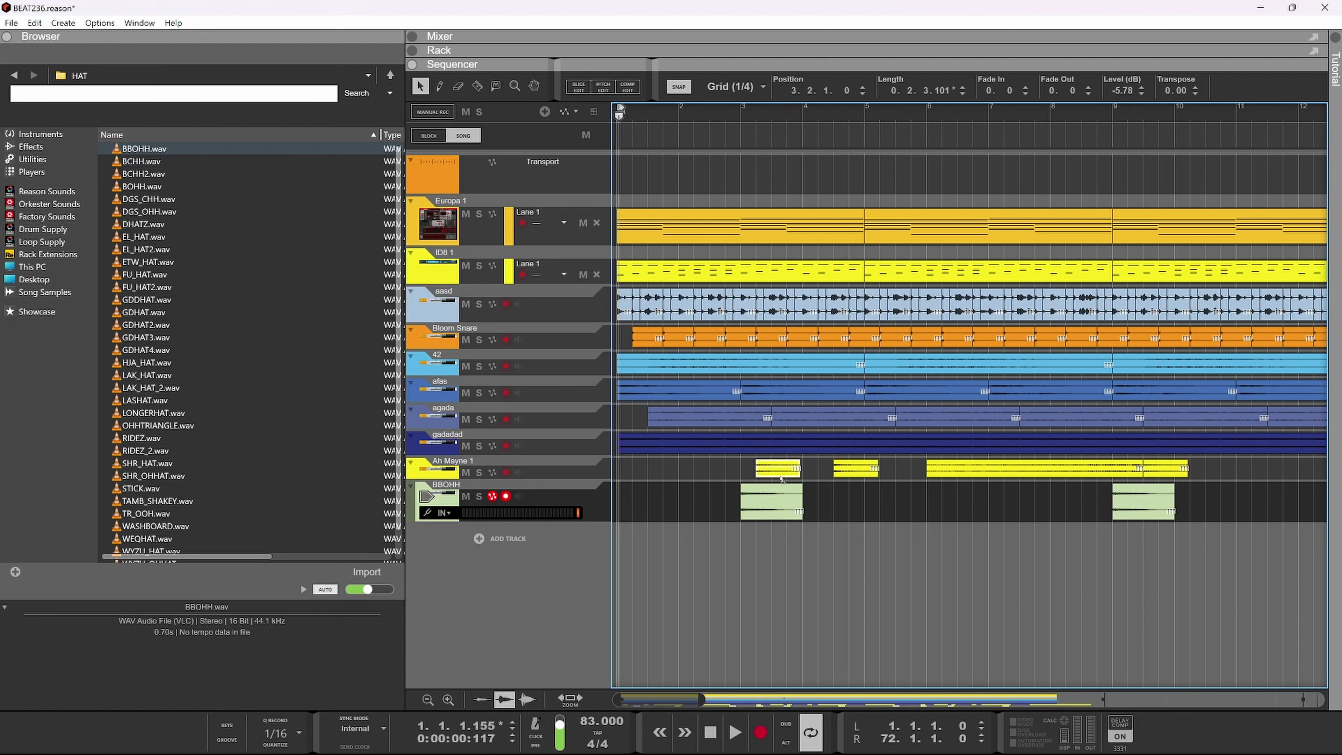
- Delete the first clip on the agada track and shift the first Ah Mayne 1 clip to position 3.3.1
{"action": "left_click", "coordinate": [683, 418]}
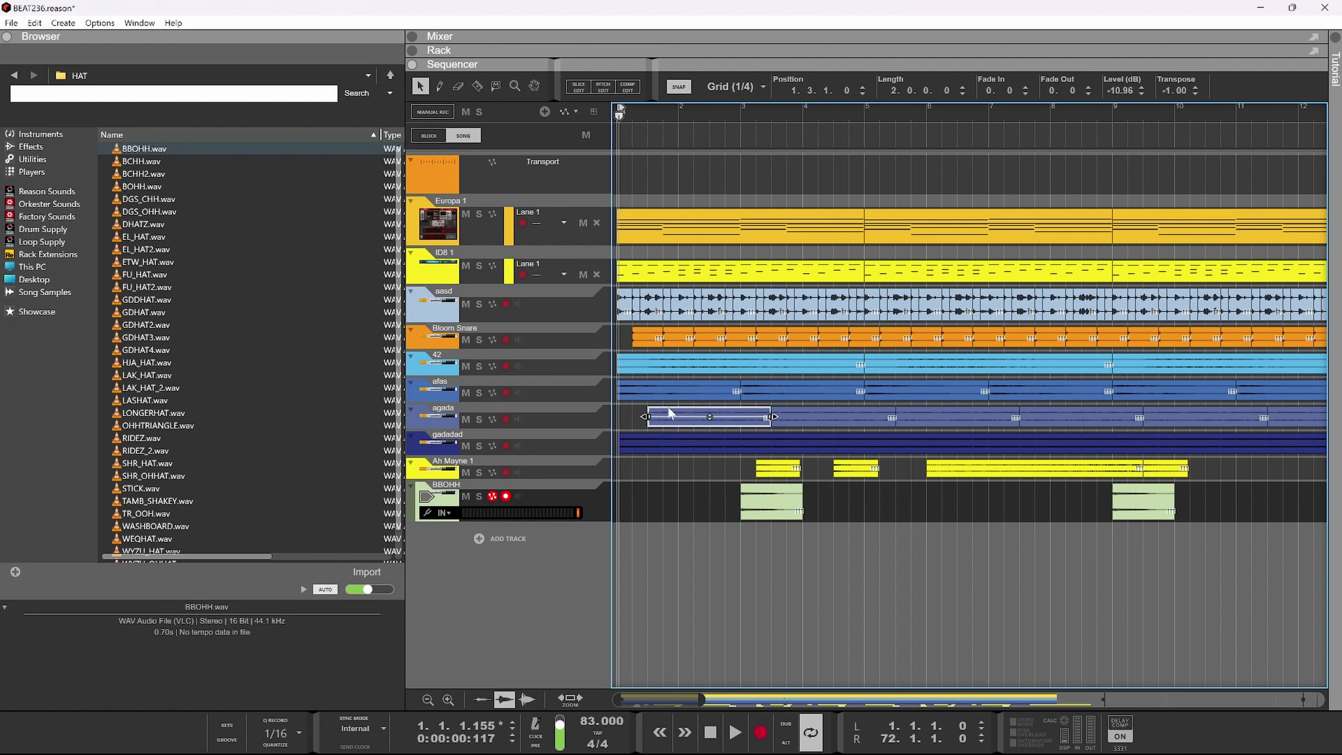
{"action": "key", "text": "Delete"}
{"action": "left_click_drag", "start_coordinate": [783, 482], "coordinate": [791, 482]}
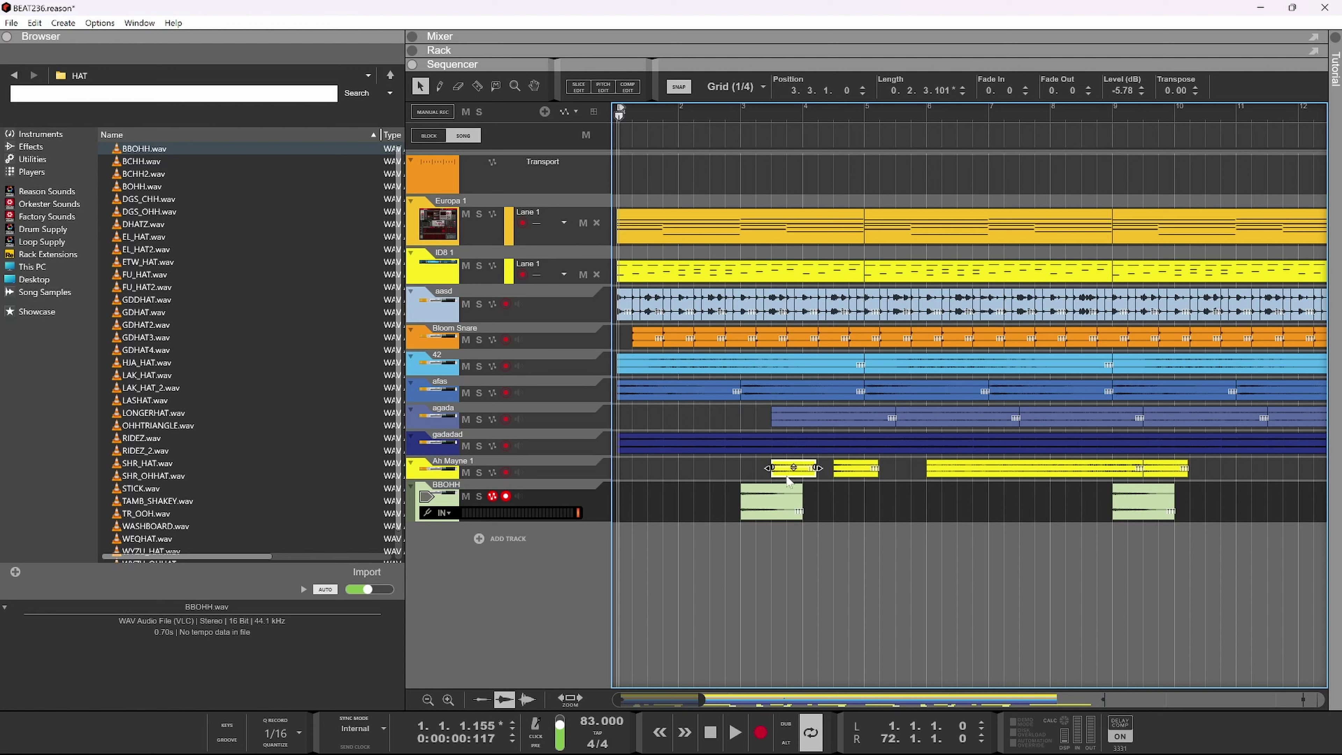
- Delete the first clip on the afas track and the first clip on the 42 track
{"action": "left_click", "coordinate": [665, 380]}
{"action": "key", "text": "Delete"}
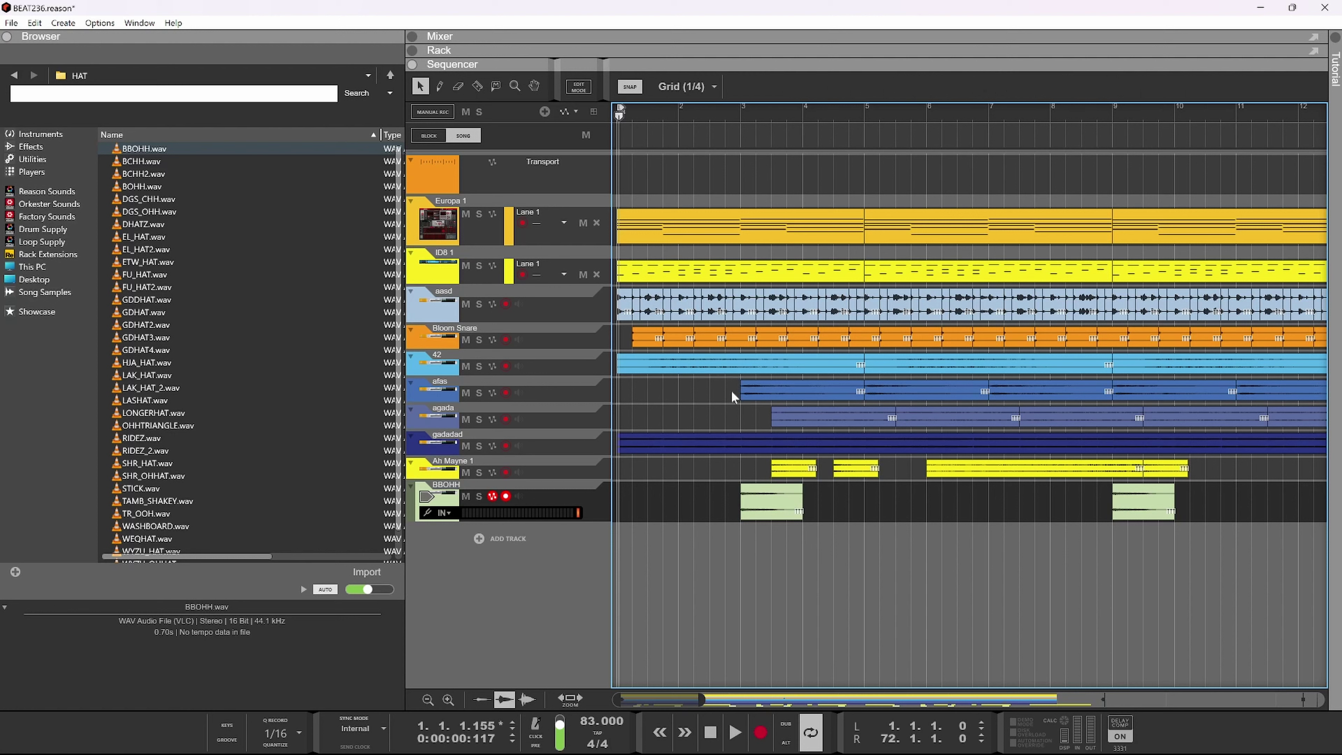
{"action": "left_click", "coordinate": [693, 369]}
{"action": "key", "text": "Delete"}
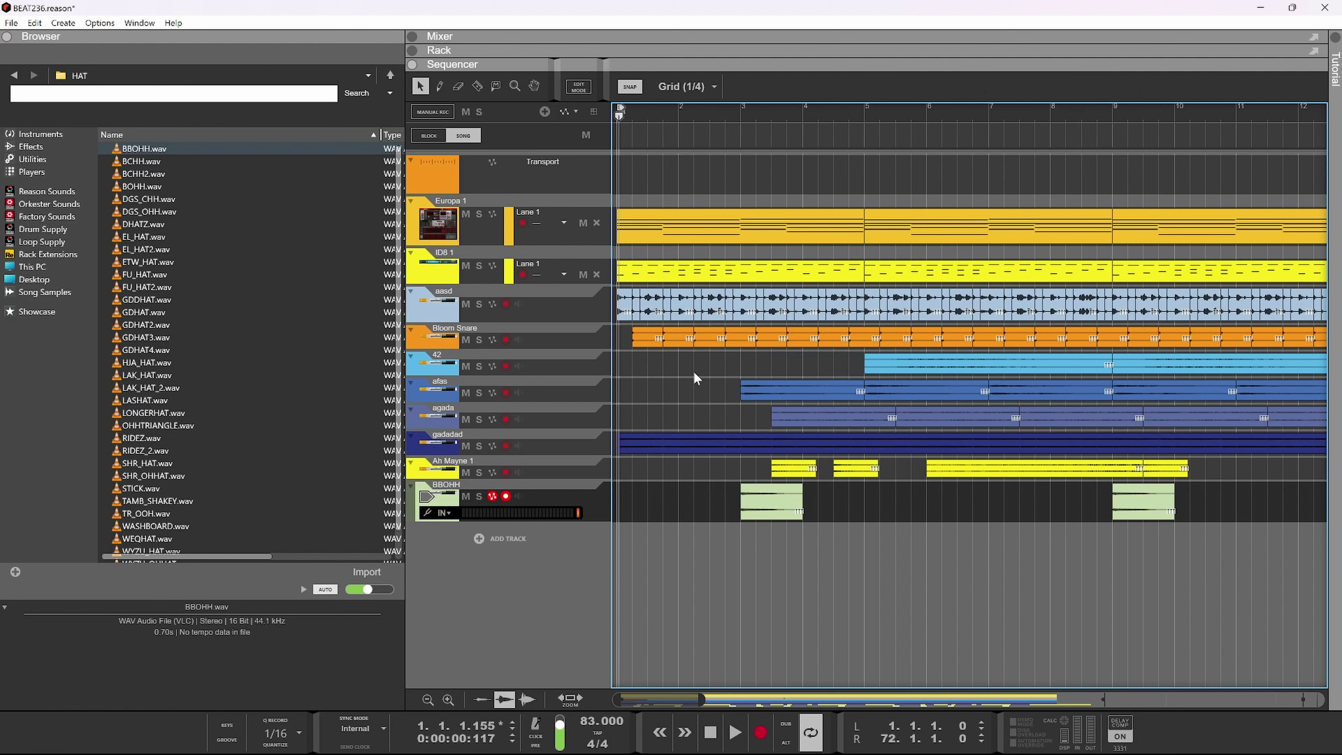
{"action": "left_click", "coordinate": [628, 310]}
{"action": "key", "text": "Delete"}
{"action": "left_click_drag", "start_coordinate": [773, 363], "coordinate": [603, 307]}
{"action": "key", "text": "Delete"}
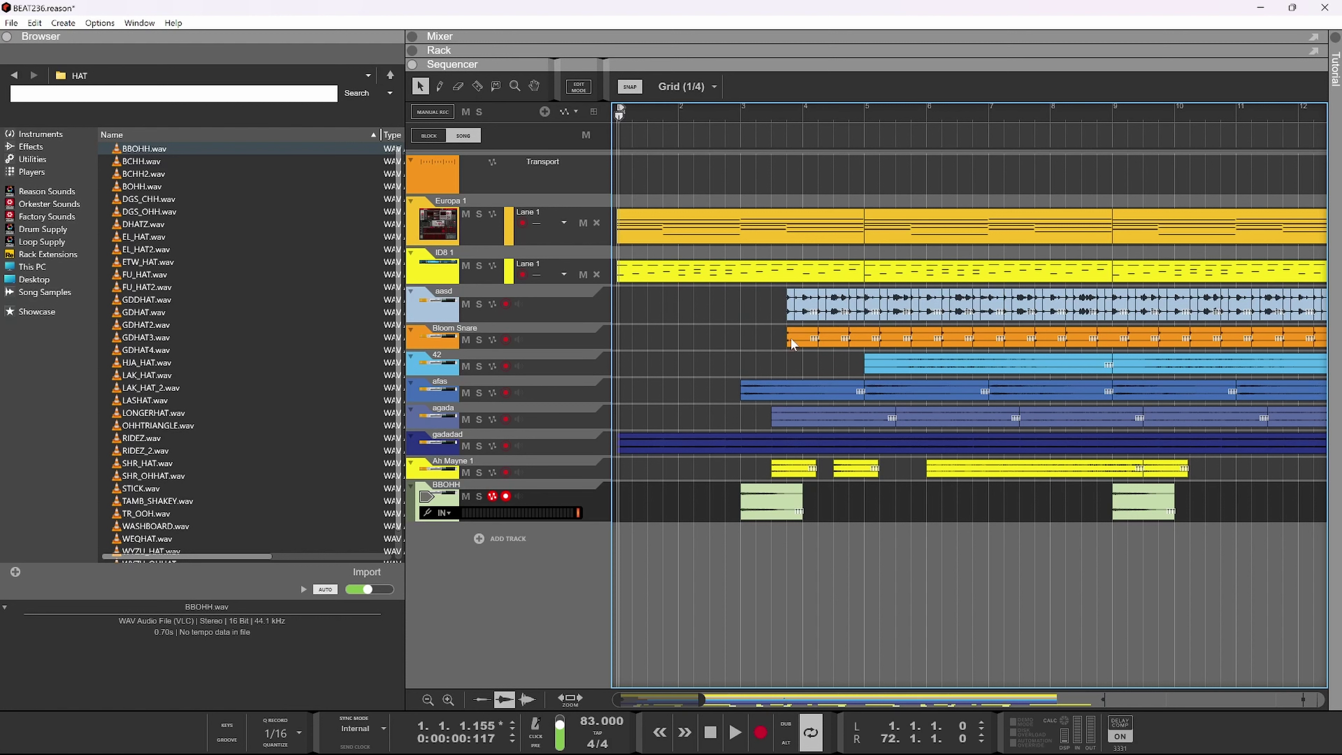
{"action": "key", "text": "ctrl+z"}
- Delete the opening aasd and Bloom Snare clips so that both tracks enter on beat 4 of bar 2
{"action": "left_click", "coordinate": [726, 368]}
{"action": "left_click_drag", "start_coordinate": [701, 339], "coordinate": [605, 296]}
{"action": "key", "text": "Delete"}
{"action": "left_click", "coordinate": [706, 317]}
{"action": "key", "text": "Delete"}
{"action": "key", "text": "Delete"}
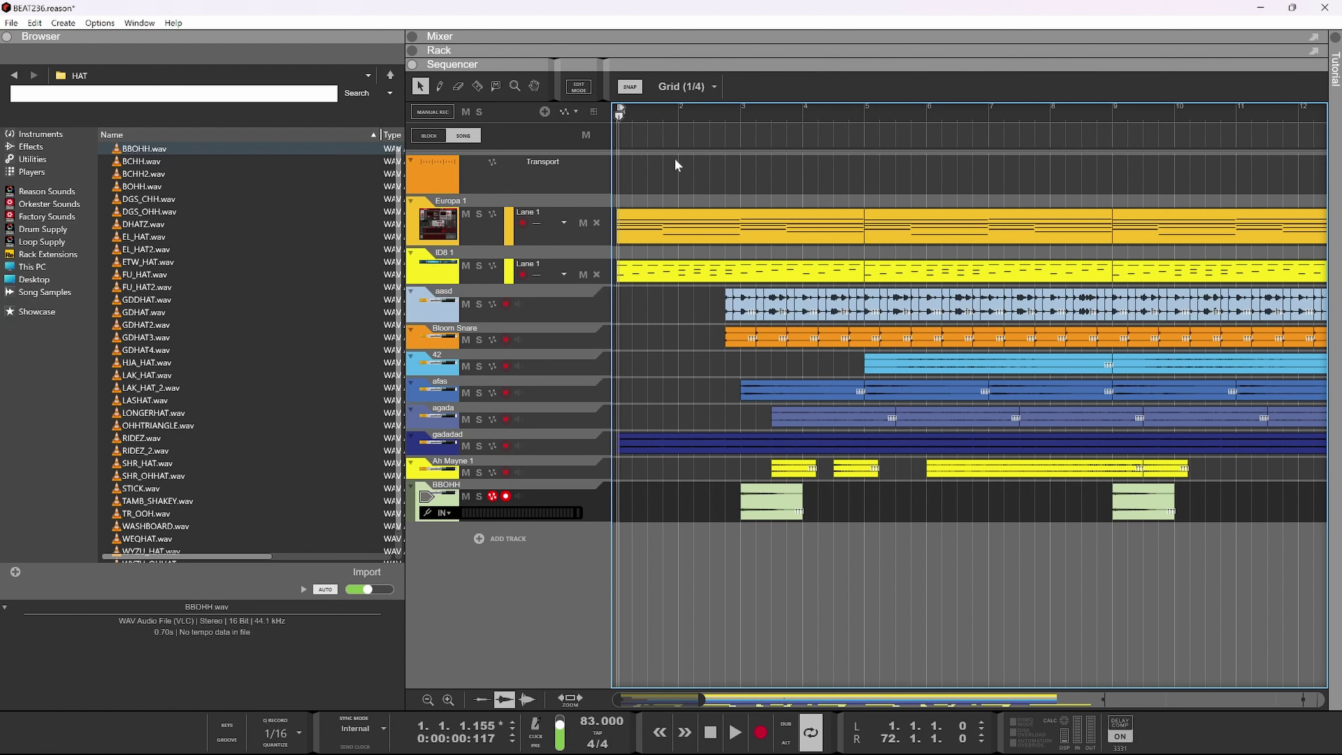
- Trim the start of the first gadadad clip to bar 4, leaving it 21 bars long
{"action": "left_click", "coordinate": [687, 280]}
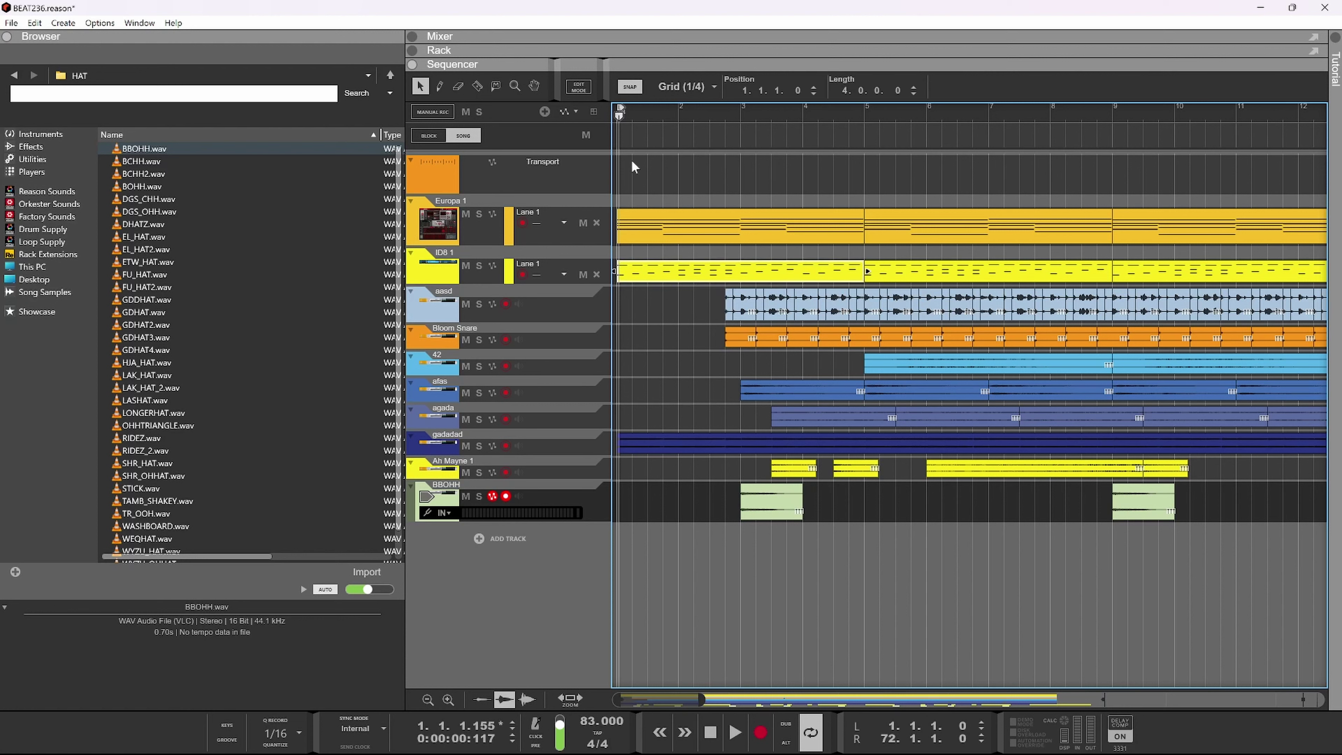
{"action": "left_click", "coordinate": [637, 448]}
{"action": "left_click_drag", "start_coordinate": [615, 444], "coordinate": [786, 447]}
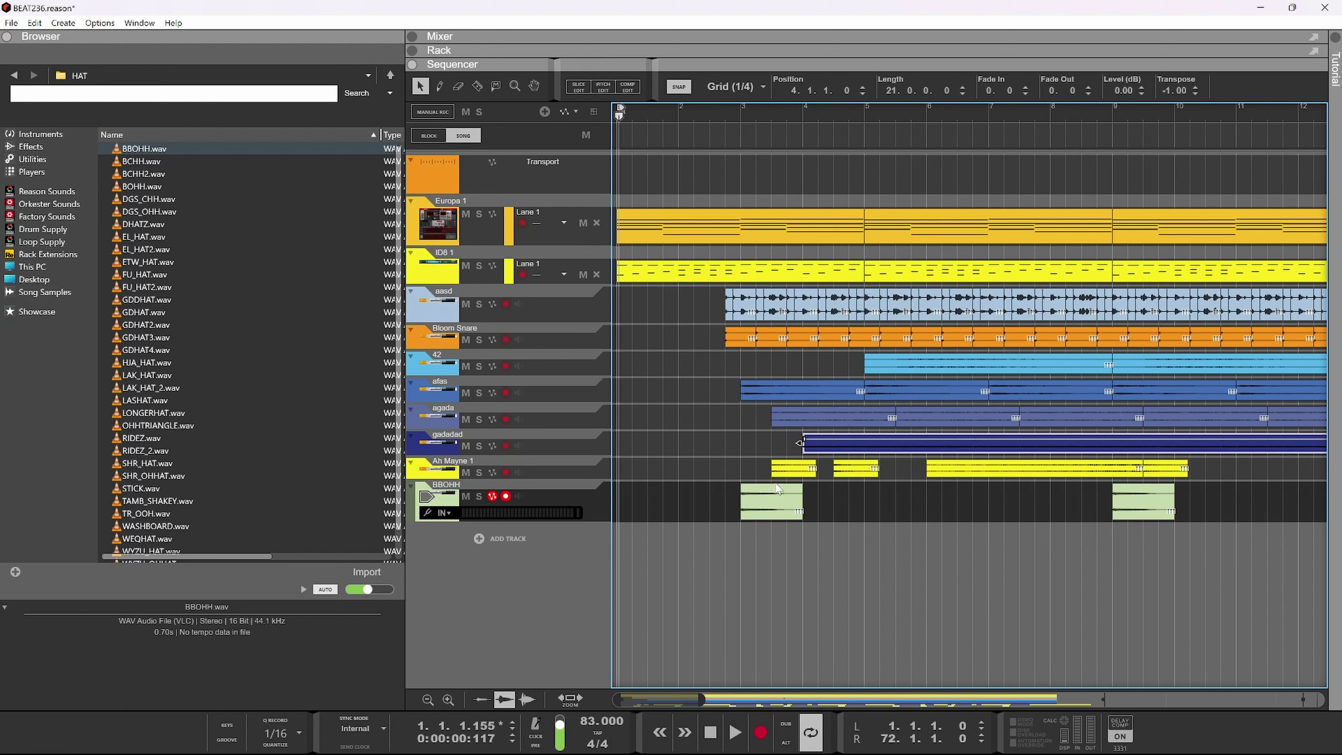
- Play the arrangement from the beginning to check the stripped-down intro
{"action": "key", "text": "space"}
{"action": "key", "text": "space"}
{"action": "key", "text": "space"}
{"action": "key", "text": "space"}
{"action": "key", "text": "space"}
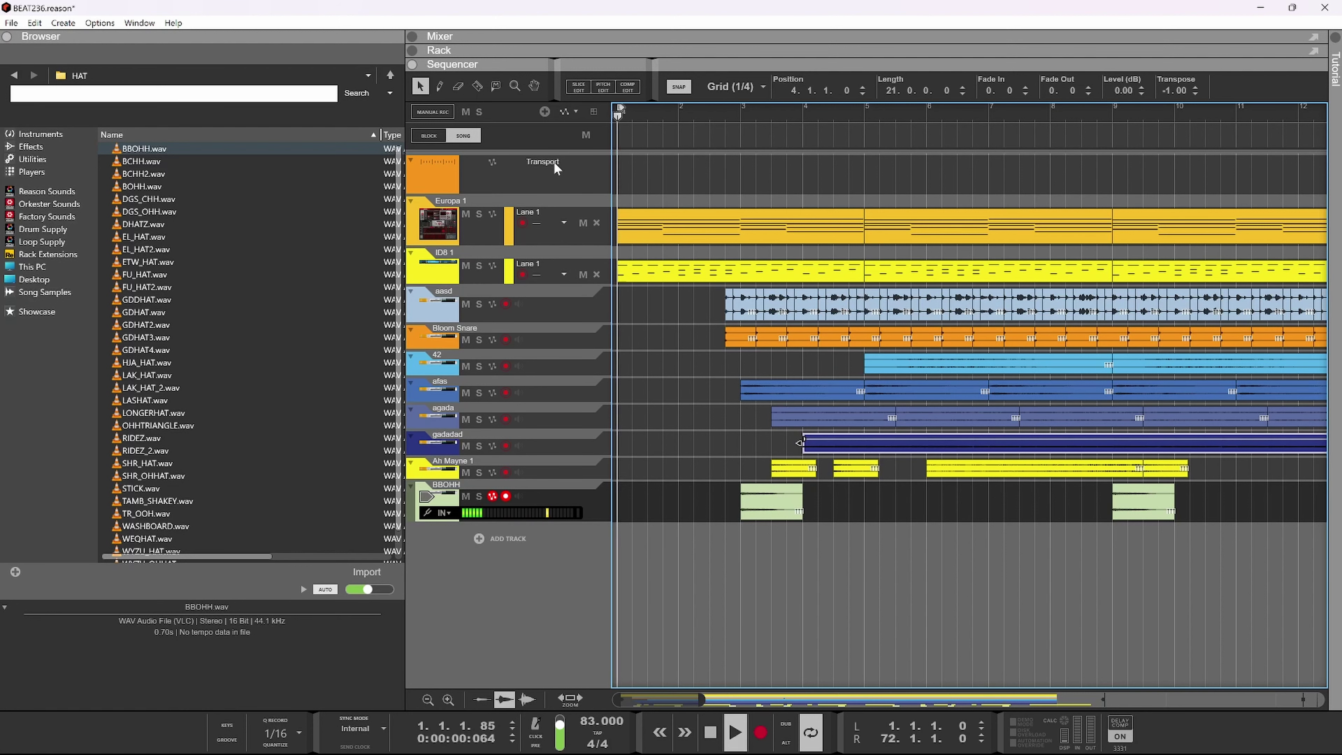
- Watch the clip entries on all tracks while the intro plays, and stop playback around bar 5
{"action": "scroll", "coordinate": [732, 431], "scroll_direction": "up", "scroll_amount": 2, "text": "ctrl+shift"}
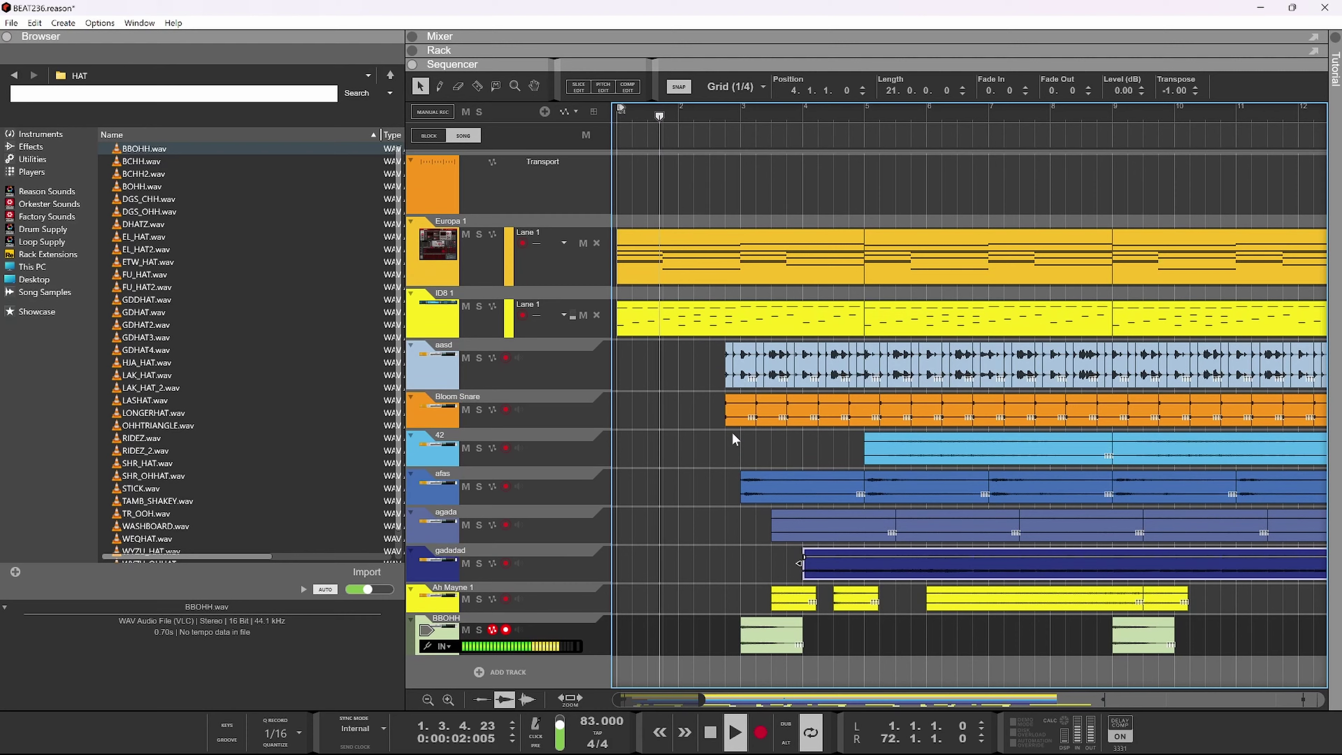
{"action": "scroll", "coordinate": [732, 433], "scroll_direction": "down", "scroll_amount": 3, "text": "ctrl"}
{"action": "scroll", "coordinate": [730, 433], "scroll_direction": "down", "scroll_amount": 2, "text": "ctrl+shift"}
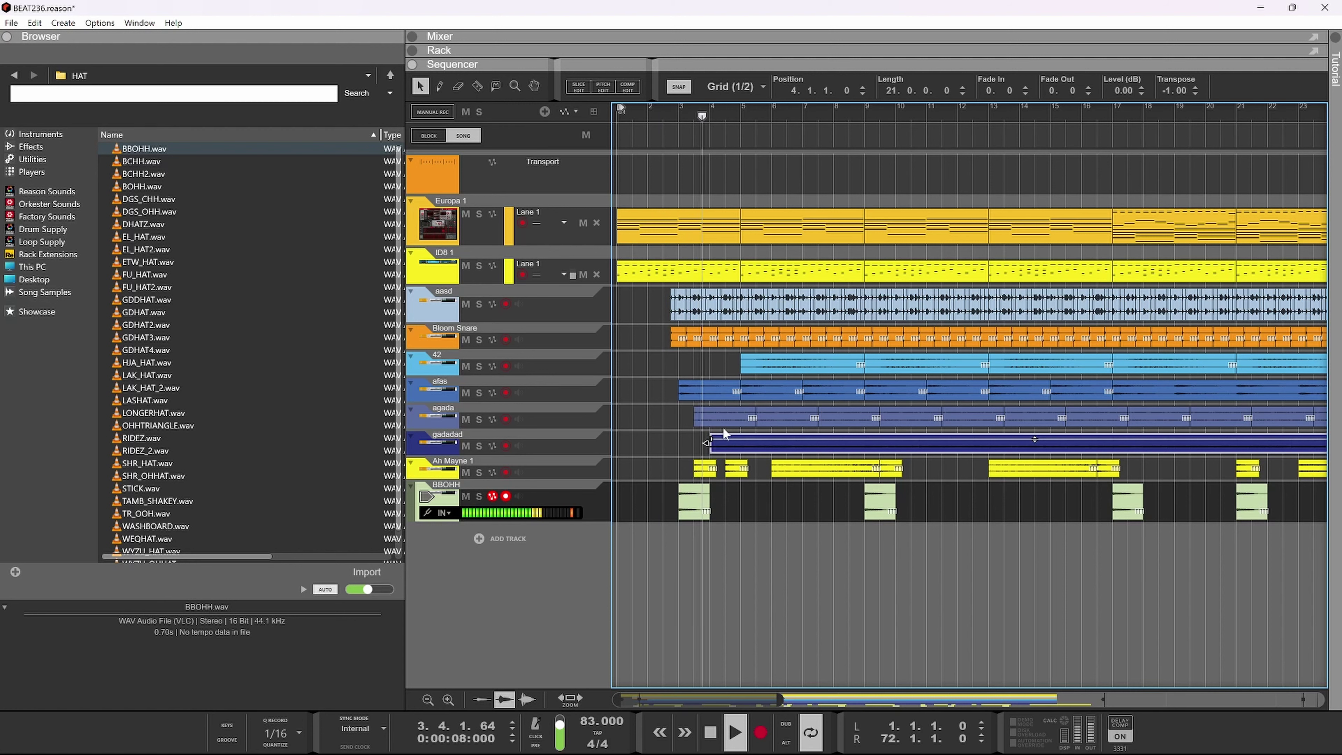
{"action": "scroll", "coordinate": [722, 427], "scroll_direction": "down", "scroll_amount": 4, "text": "ctrl"}
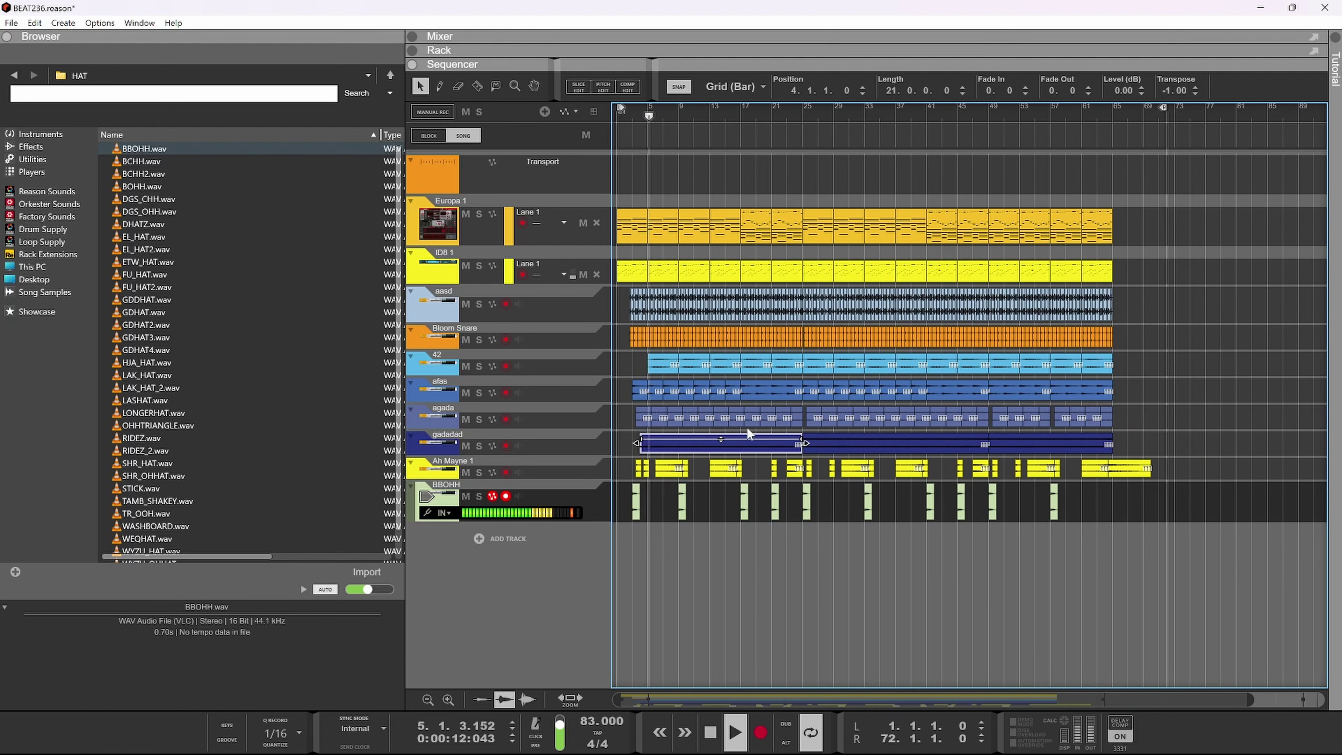
{"action": "key", "text": "space"}
- Clear the aasd track between bars 43 and 45, shortening the clip that starts at bar 41 to 2 bars
{"action": "scroll", "coordinate": [1016, 309], "scroll_direction": "up", "scroll_amount": 2, "text": "ctrl"}
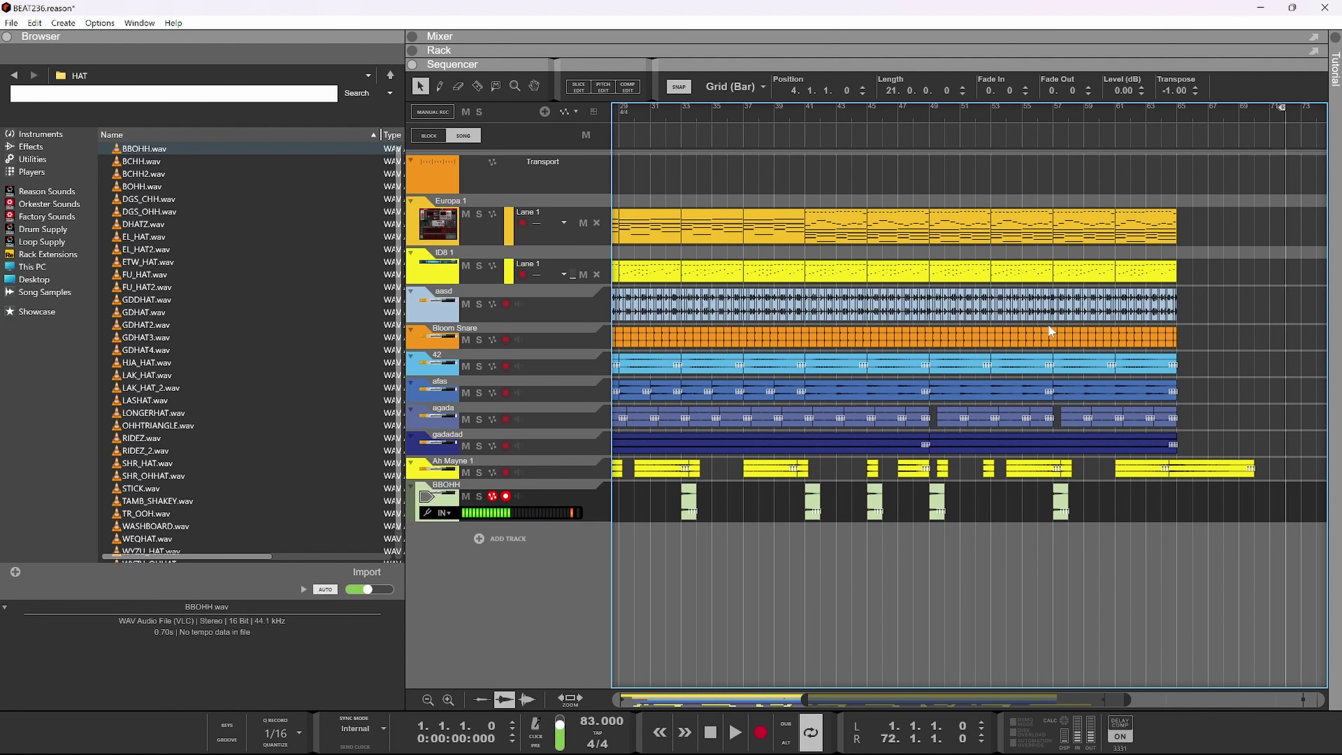
{"action": "scroll", "coordinate": [885, 347], "scroll_direction": "up", "scroll_amount": 3, "text": "ctrl"}
{"action": "left_click", "coordinate": [889, 303]}
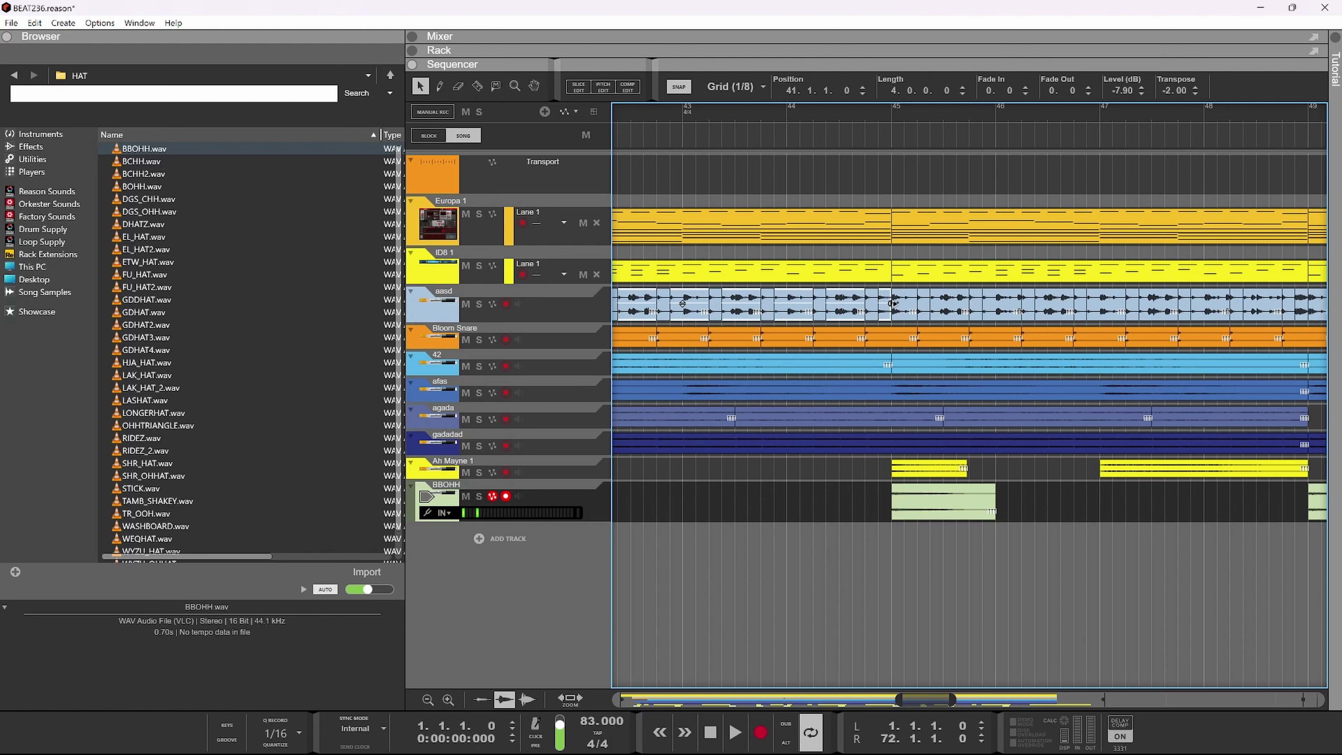
{"action": "left_click_drag", "start_coordinate": [894, 303], "coordinate": [683, 301]}
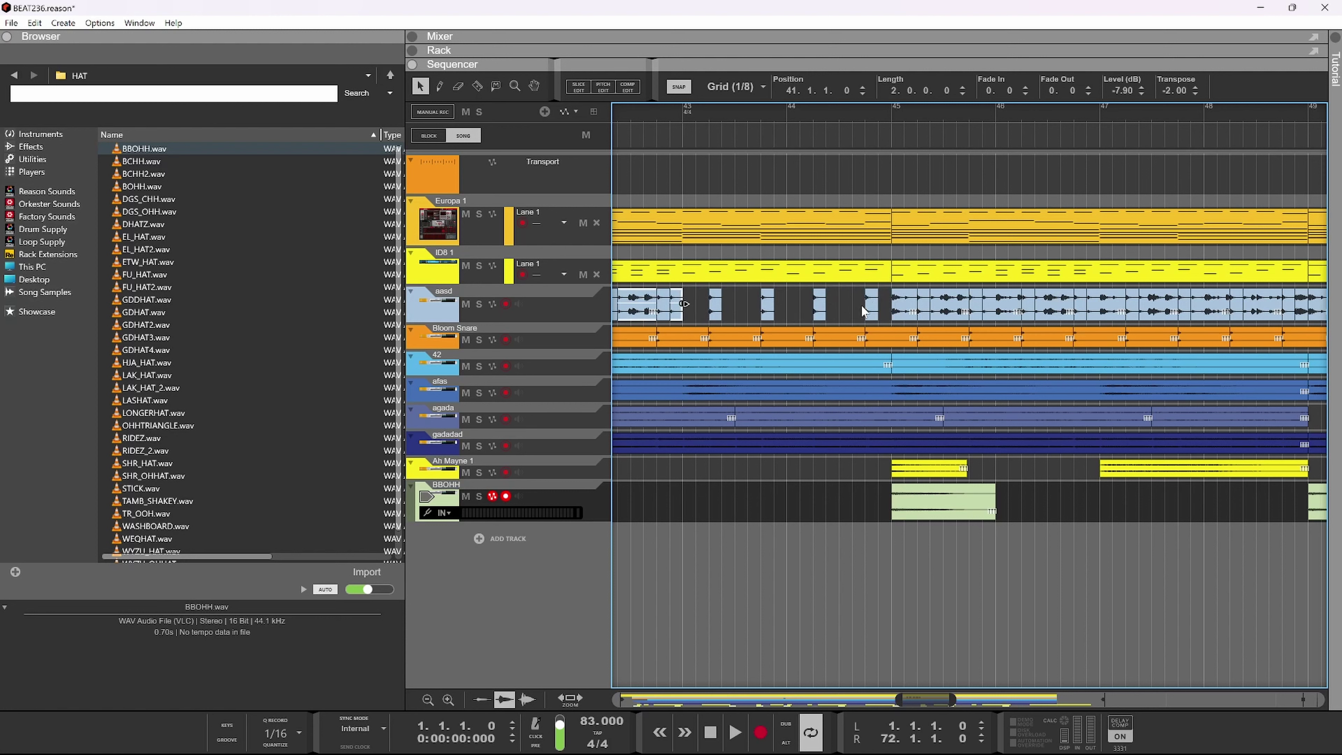
- Delete the three Bloom Snare clips between bars 43 and 45
{"action": "left_click", "coordinate": [720, 342]}
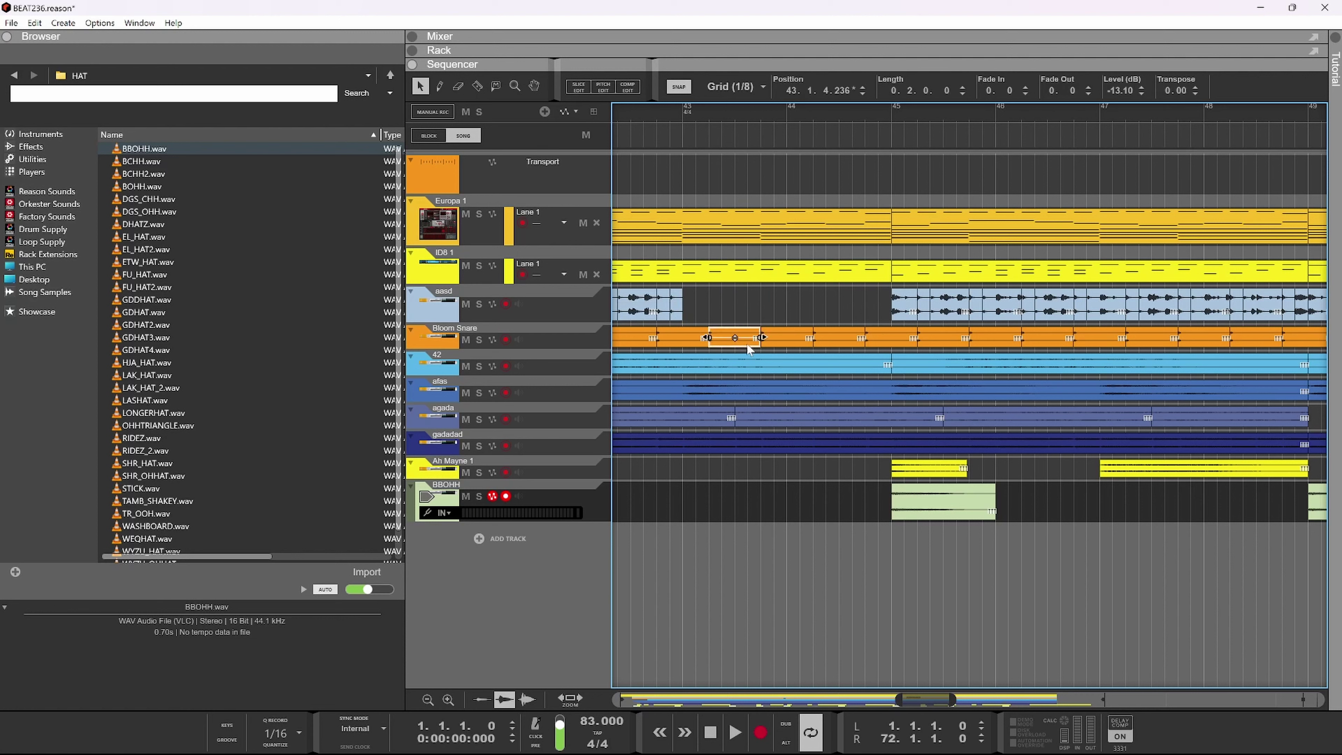
{"action": "key", "text": "Delete"}
{"action": "left_click", "coordinate": [788, 343]}
{"action": "key", "text": "Delete"}
{"action": "left_click", "coordinate": [832, 343]}
{"action": "key", "text": "Delete"}
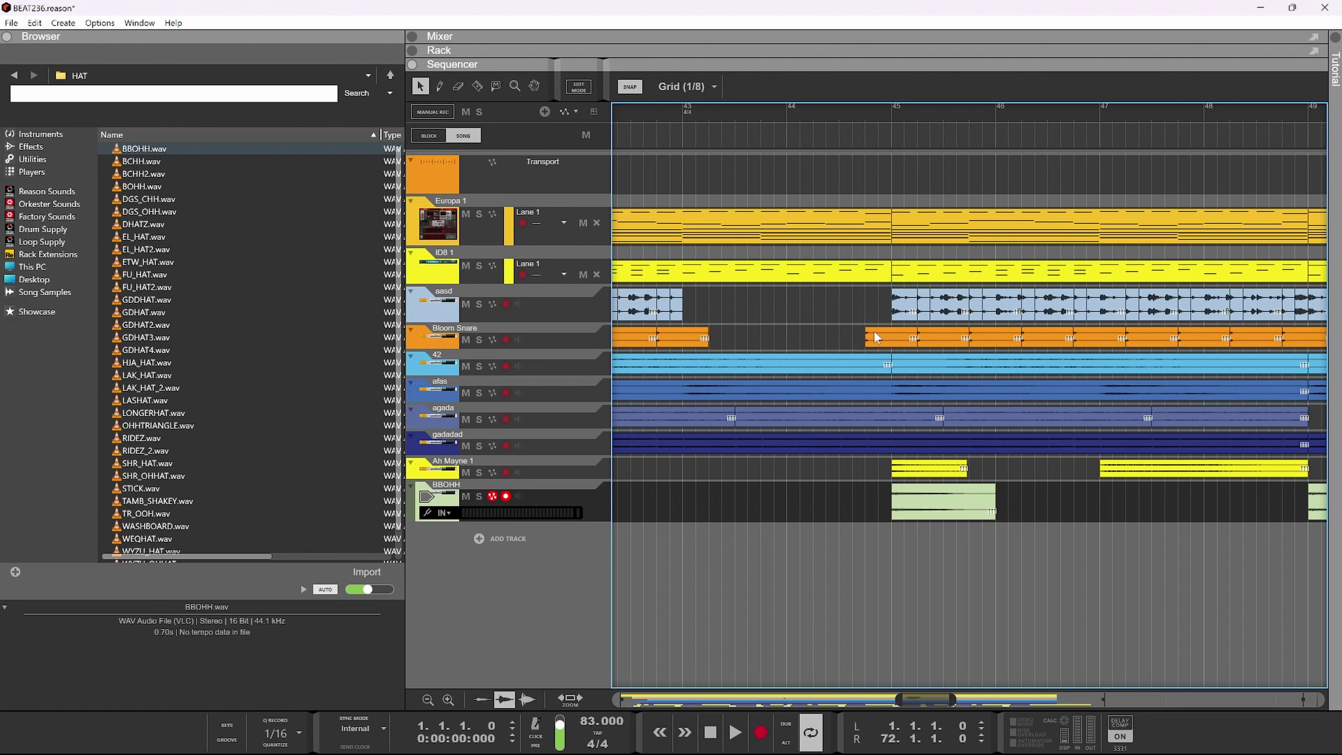
- Split the gadadad clip at bars 43 and 45 with the Razor tool to isolate a 2-bar section
{"action": "left_click", "coordinate": [794, 364]}
{"action": "left_click", "coordinate": [704, 439]}
{"action": "key", "text": "r"}
{"action": "left_click_drag", "start_coordinate": [702, 445], "coordinate": [890, 454]}
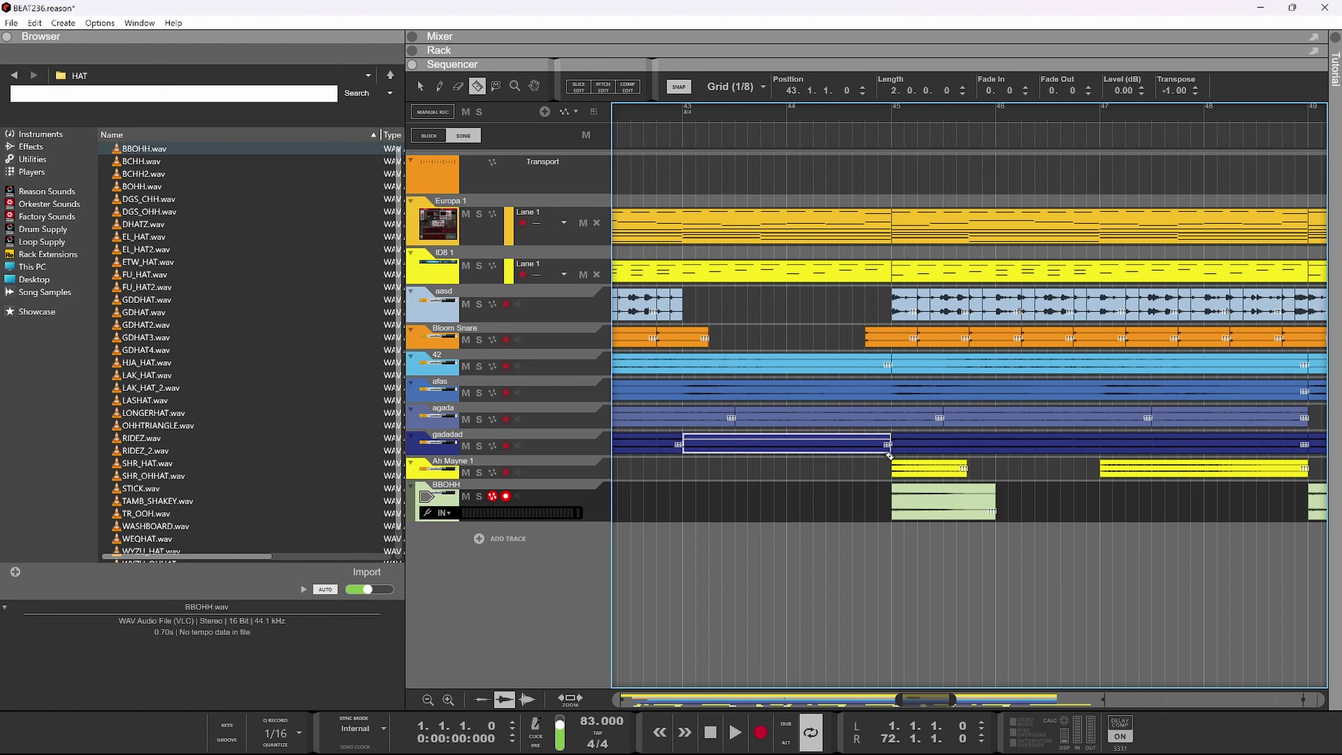
{"action": "key", "text": "q"}
- Play the arrangement from bar 43 to check the drum break and review the sections that follow it
{"action": "left_click", "coordinate": [685, 110]}
{"action": "key", "text": "space"}
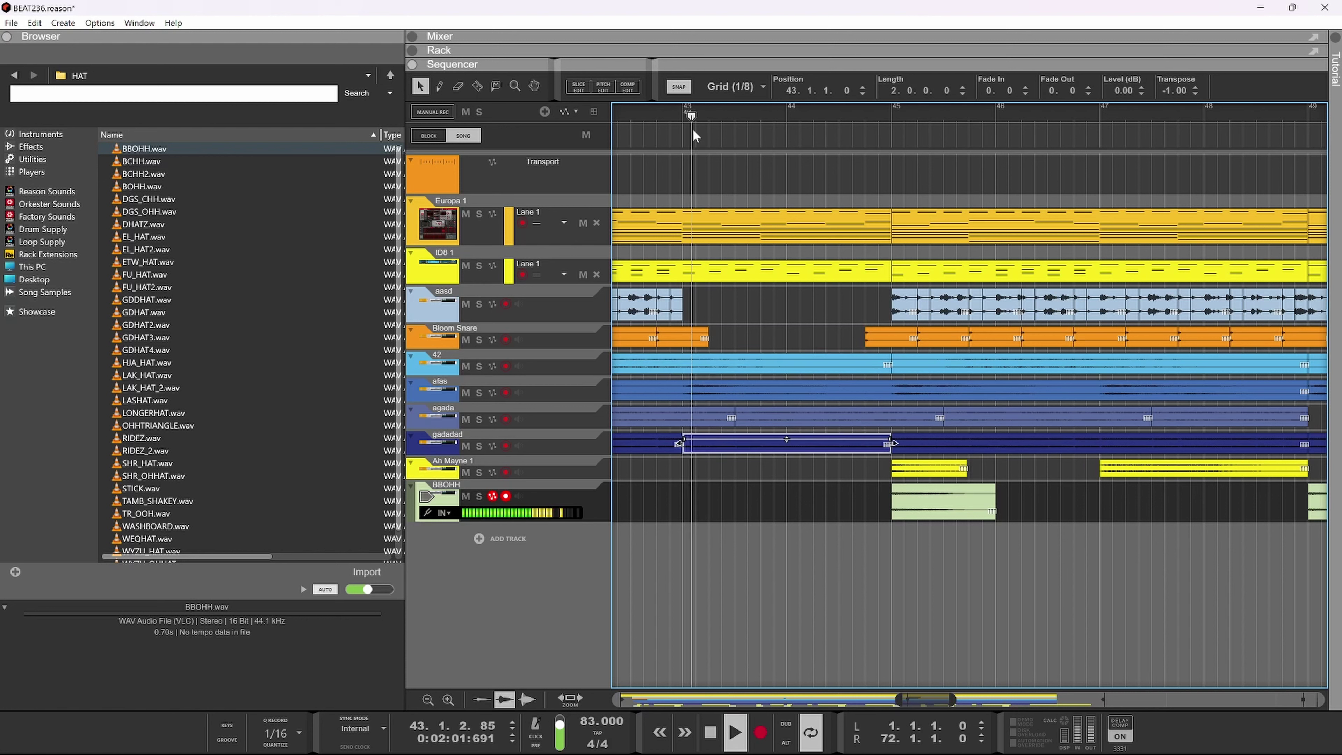
{"action": "scroll", "coordinate": [873, 402], "scroll_direction": "down", "scroll_amount": 2, "text": "ctrl"}
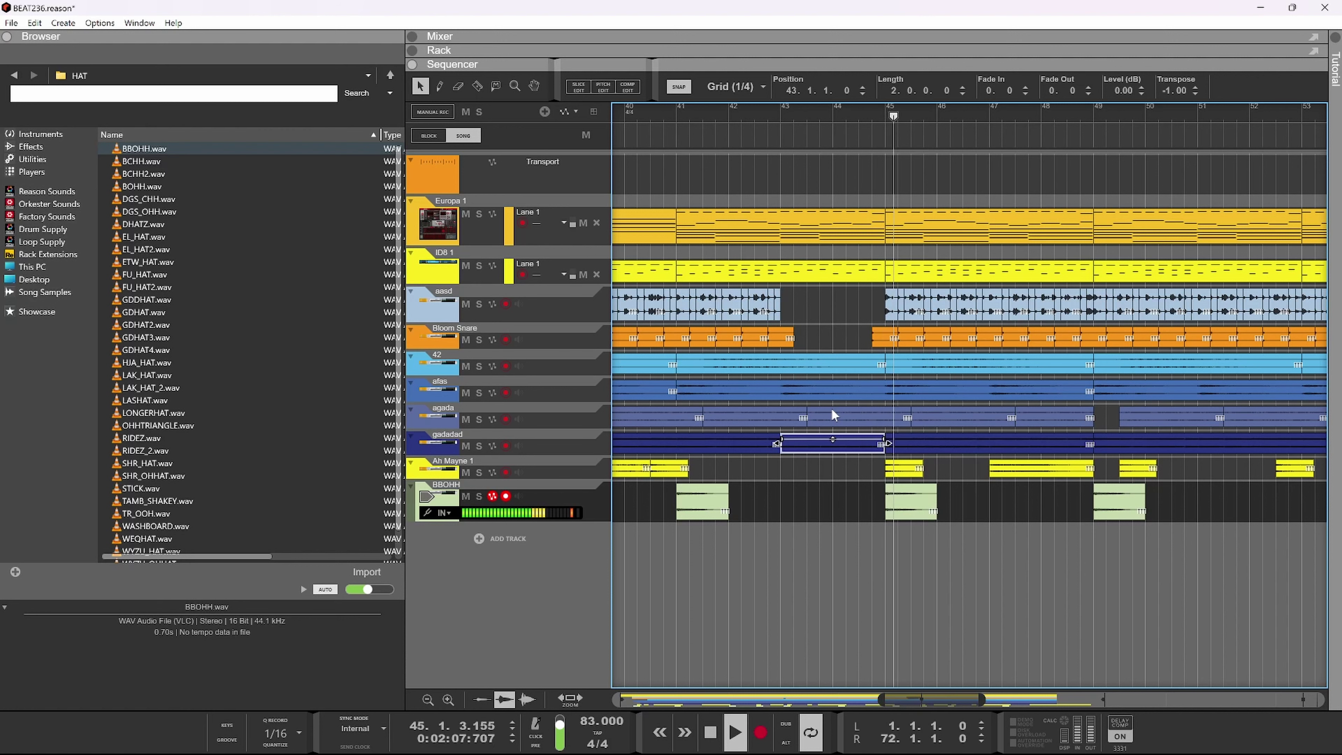
{"action": "scroll", "coordinate": [902, 442], "scroll_direction": "down", "scroll_amount": 3, "text": "ctrl"}
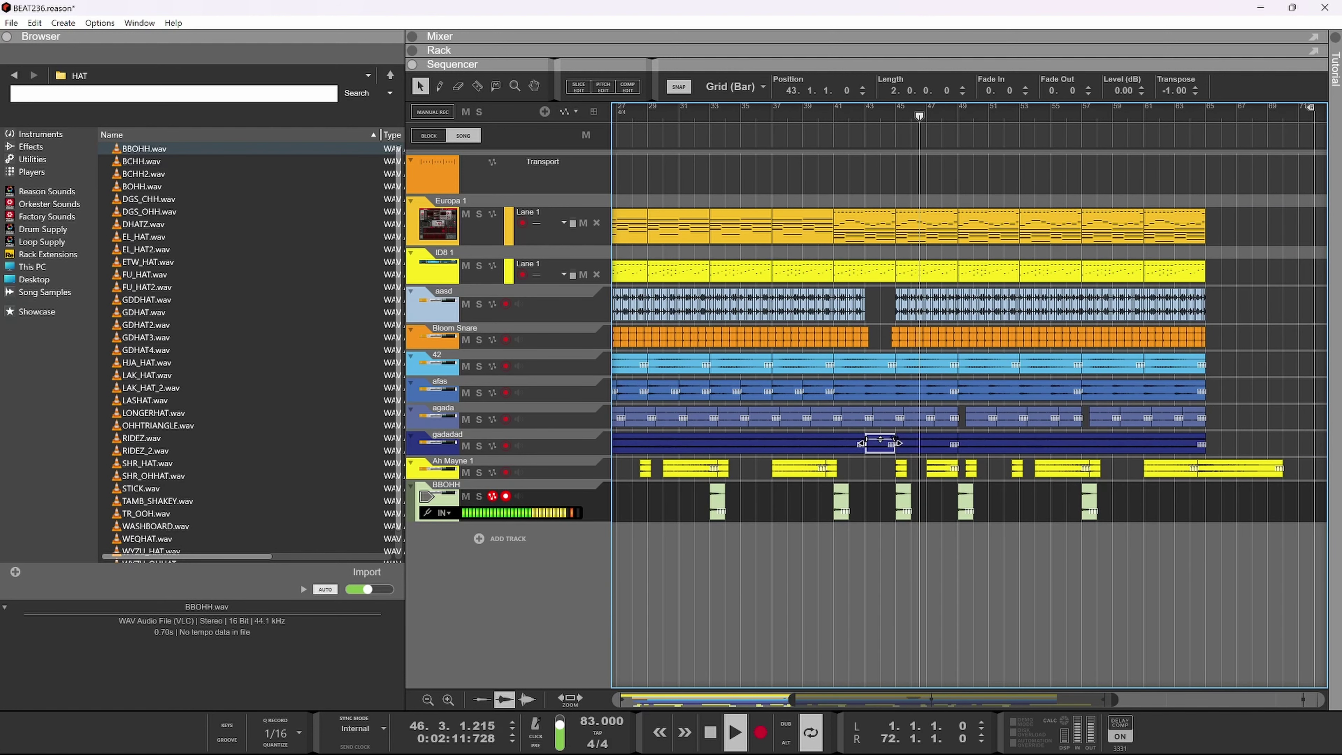
{"action": "scroll", "coordinate": [894, 444], "scroll_direction": "down", "scroll_amount": 1, "text": "ctrl"}
{"action": "scroll", "coordinate": [1239, 410], "scroll_direction": "right", "scroll_amount": 1}
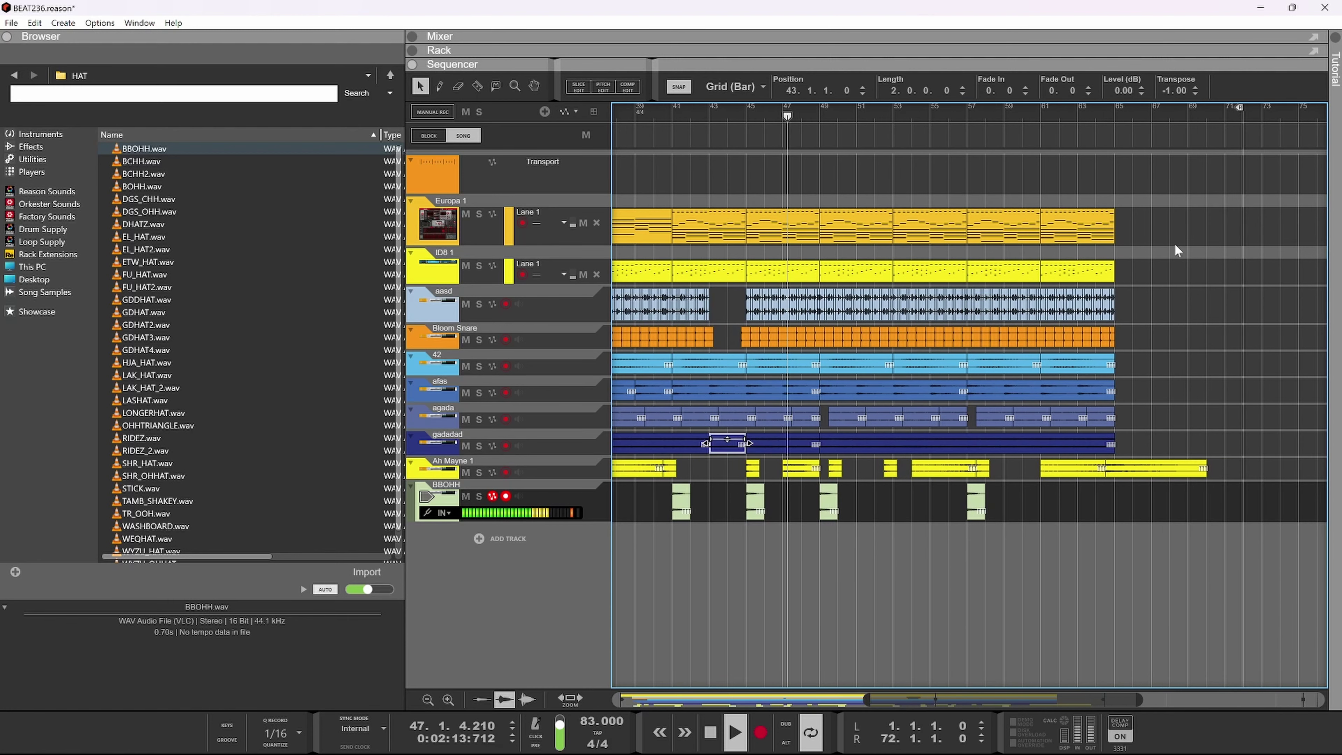
{"action": "scroll", "coordinate": [1144, 267], "scroll_direction": "down", "scroll_amount": 3, "text": "ctrl"}
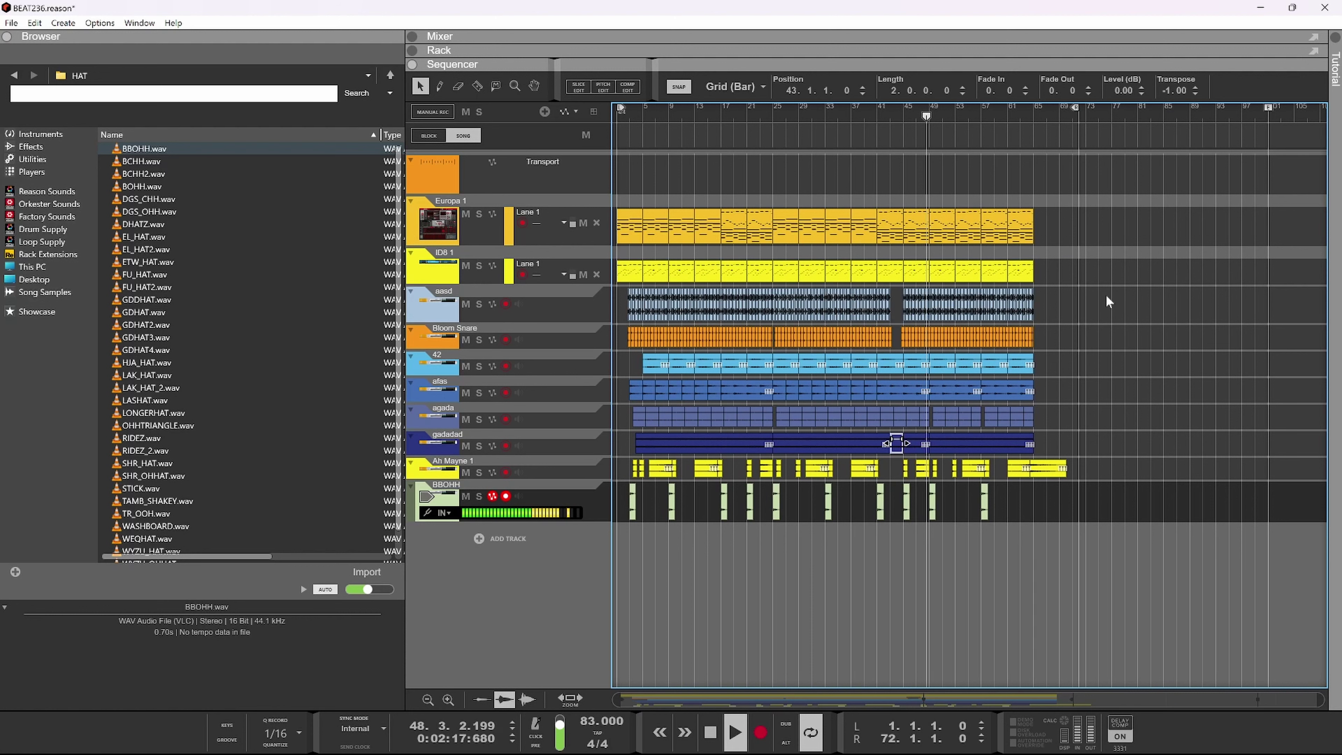
{"action": "scroll", "coordinate": [1106, 295], "scroll_direction": "up", "scroll_amount": 4, "text": "ctrl"}
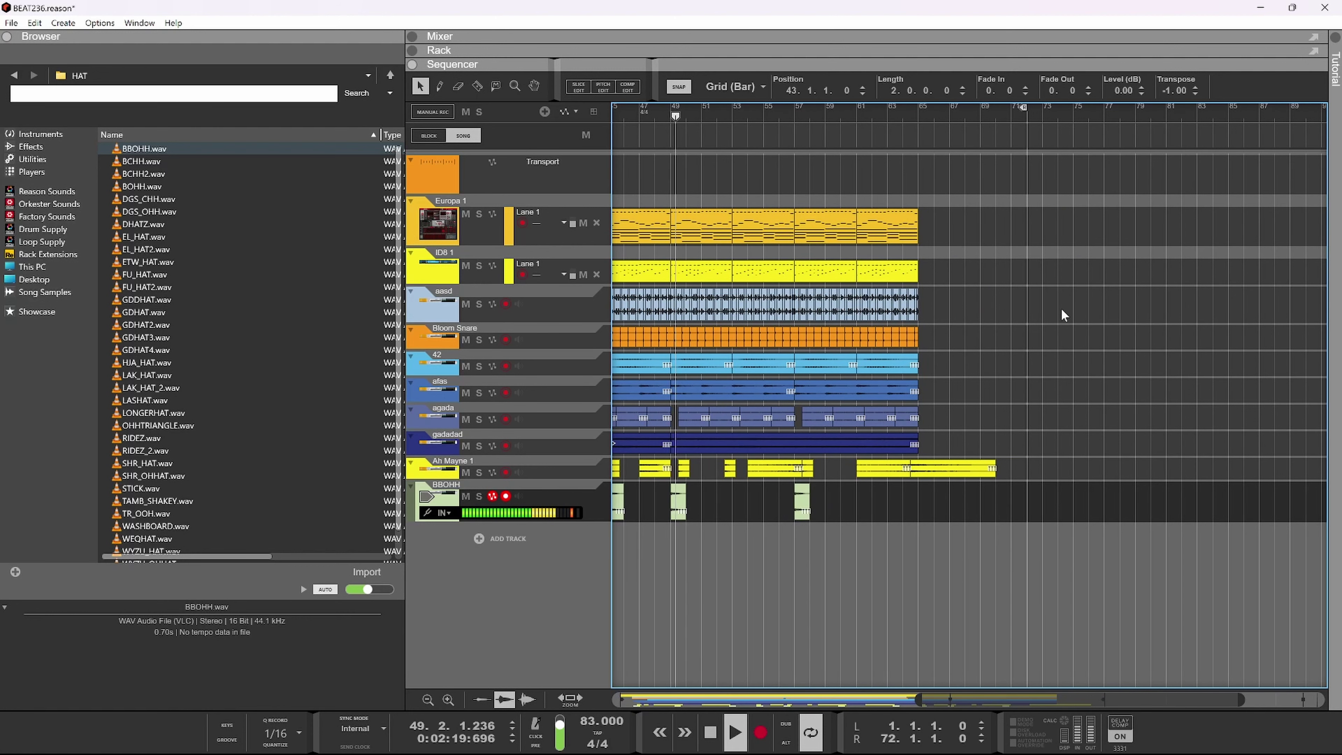
{"action": "scroll", "coordinate": [1048, 304], "scroll_direction": "down", "scroll_amount": 2, "text": "ctrl"}
{"action": "scroll", "coordinate": [1049, 311], "scroll_direction": "down", "scroll_amount": 1, "text": "ctrl"}
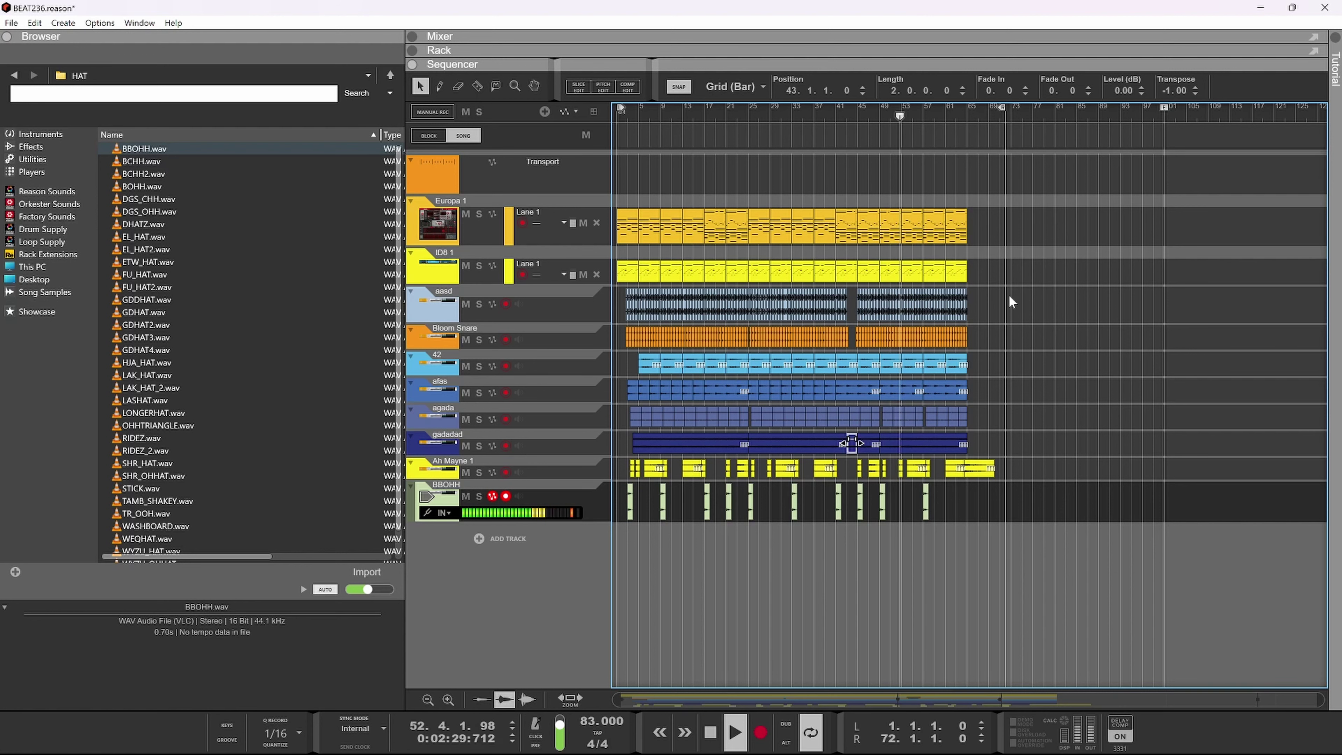
- Lower the Europa 1 channel's level slightly in the rack, checking its part in the mix with mute and solo
{"action": "key", "text": "F6"}
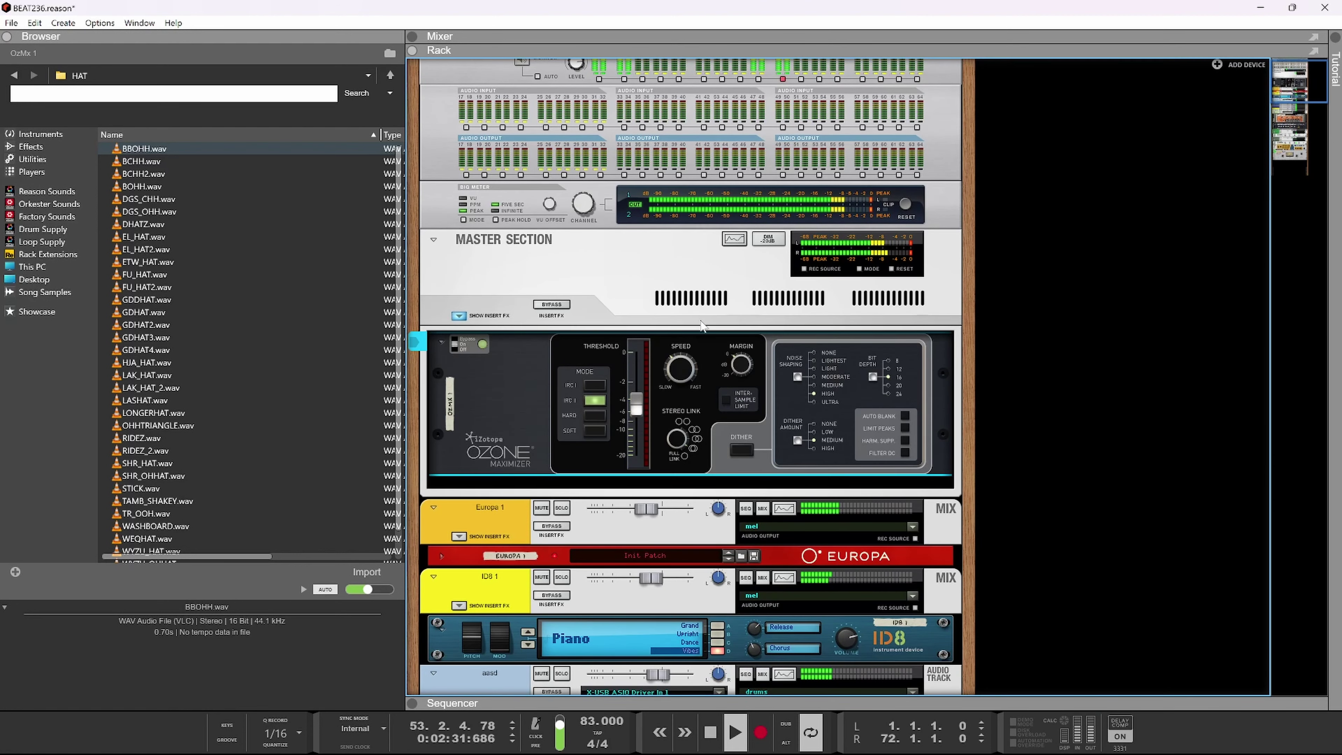
{"action": "scroll", "coordinate": [687, 400], "scroll_direction": "down", "scroll_amount": 3}
{"action": "left_click", "coordinate": [542, 424]}
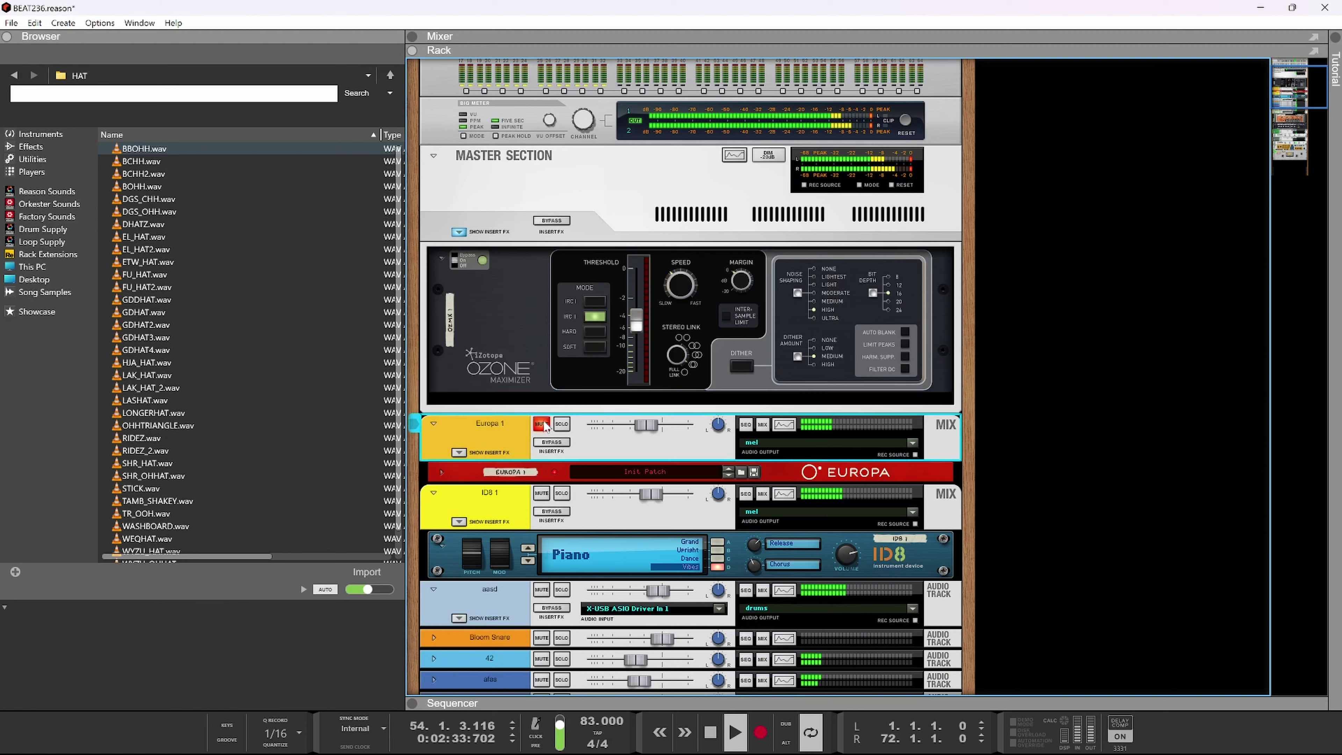
{"action": "left_click", "coordinate": [542, 424]}
{"action": "left_click_drag", "start_coordinate": [646, 426], "coordinate": [639, 427]}
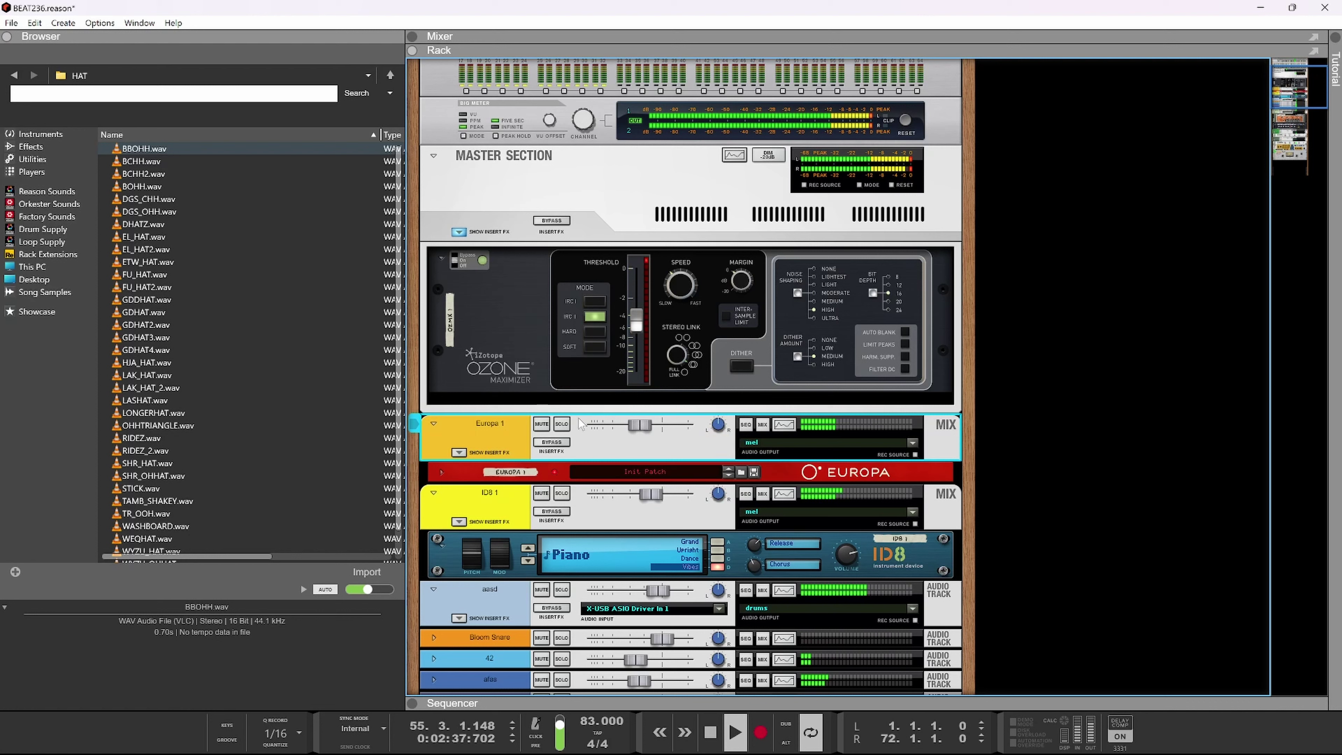
{"action": "left_click", "coordinate": [562, 424]}
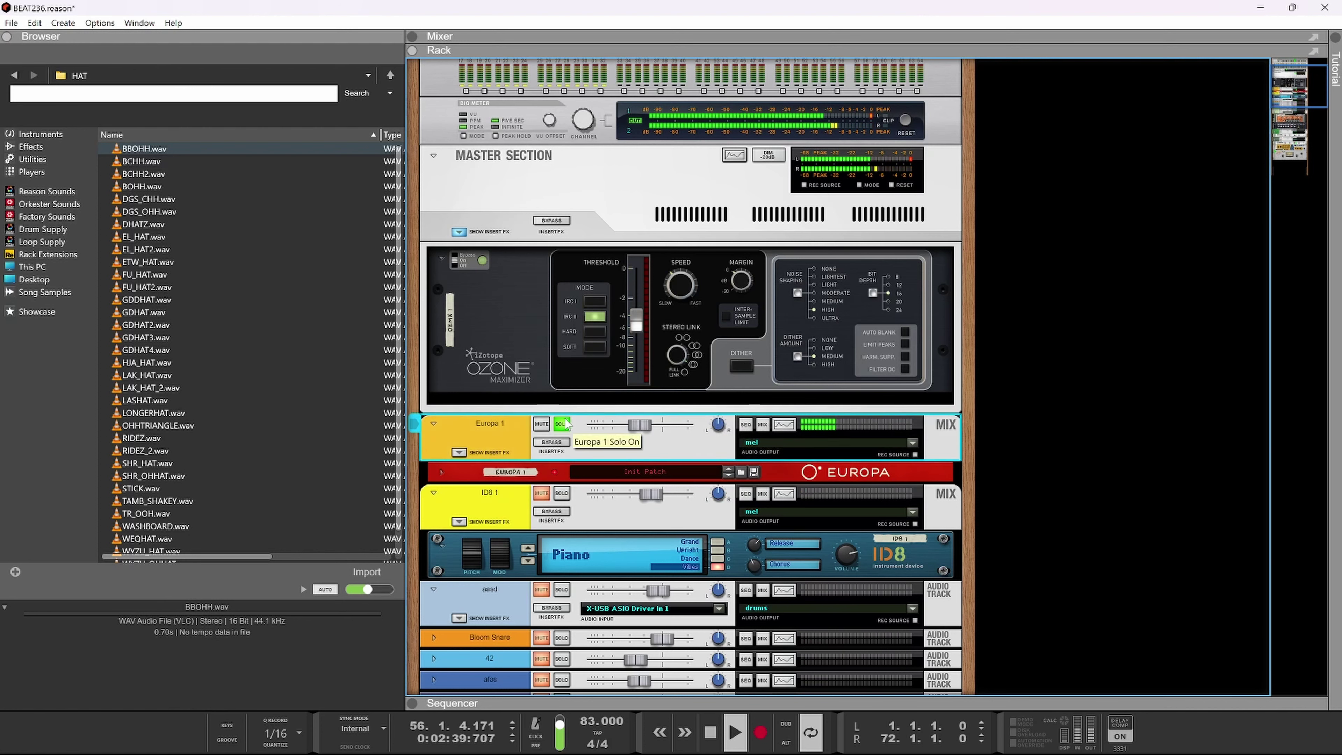
{"action": "left_click", "coordinate": [562, 424]}
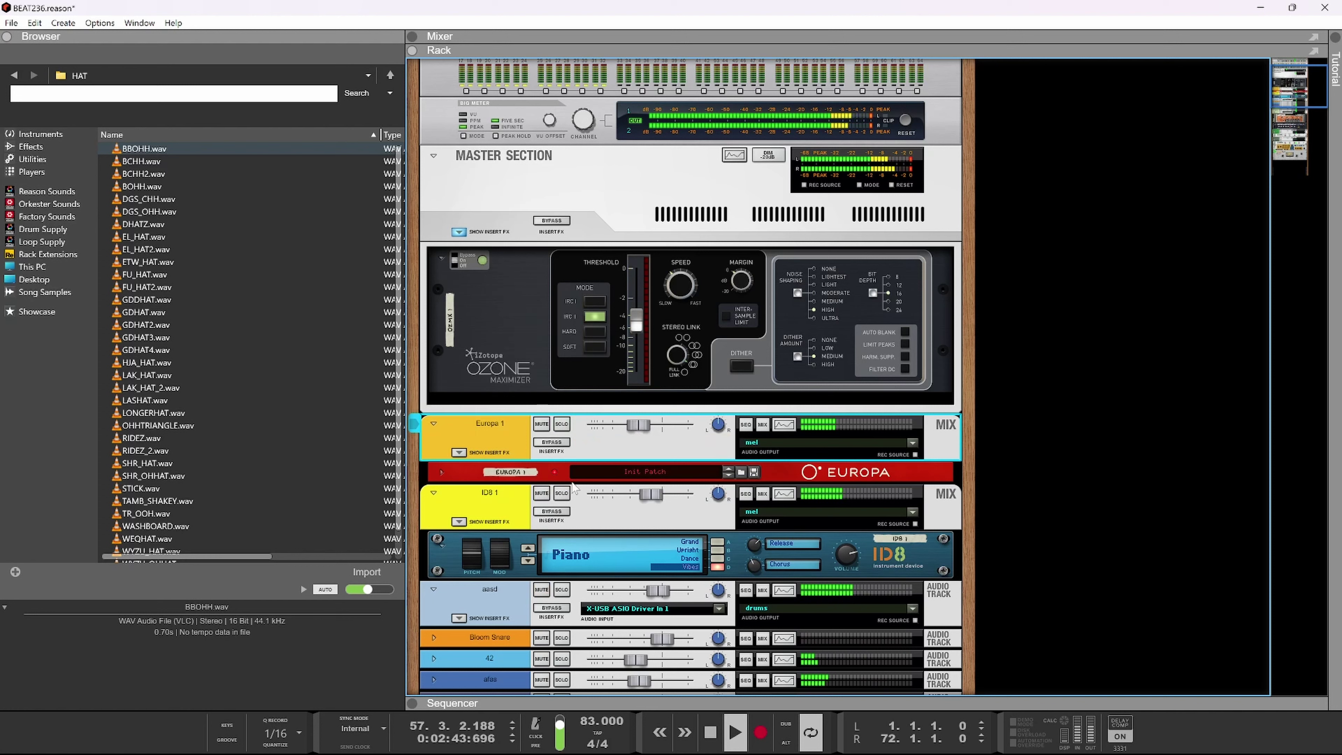
- Check the ID8 1 channel's level and solo it briefly to hear its part in the mix
{"action": "left_click", "coordinate": [646, 503]}
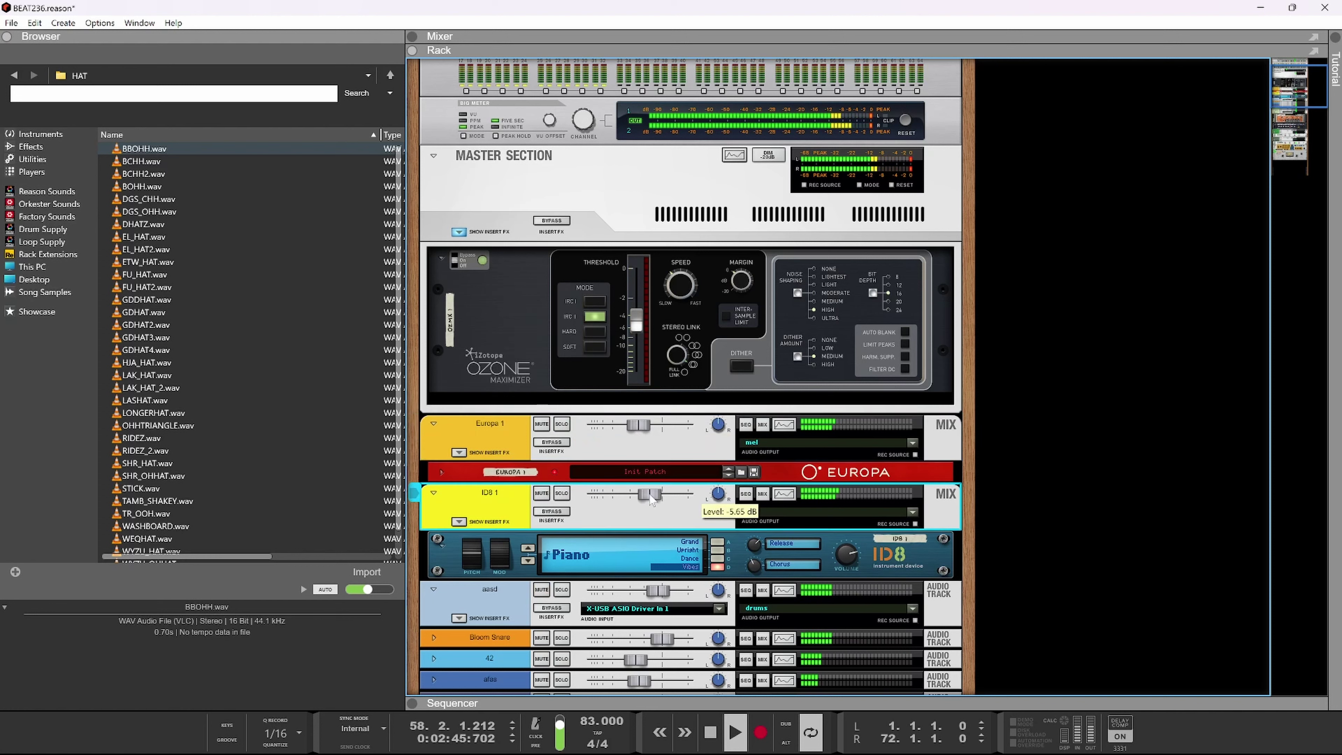
{"action": "left_click", "coordinate": [562, 494]}
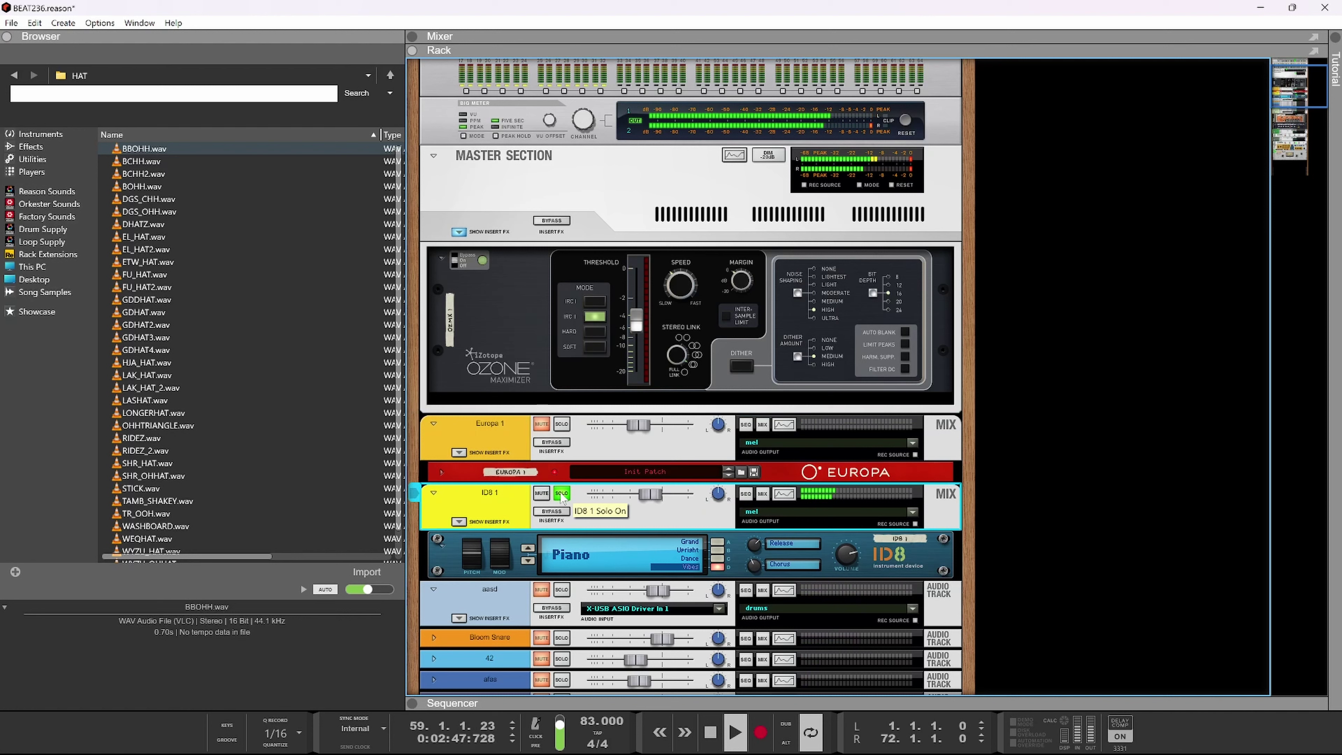
{"action": "left_click", "coordinate": [562, 497]}
{"action": "left_click", "coordinate": [562, 497]}
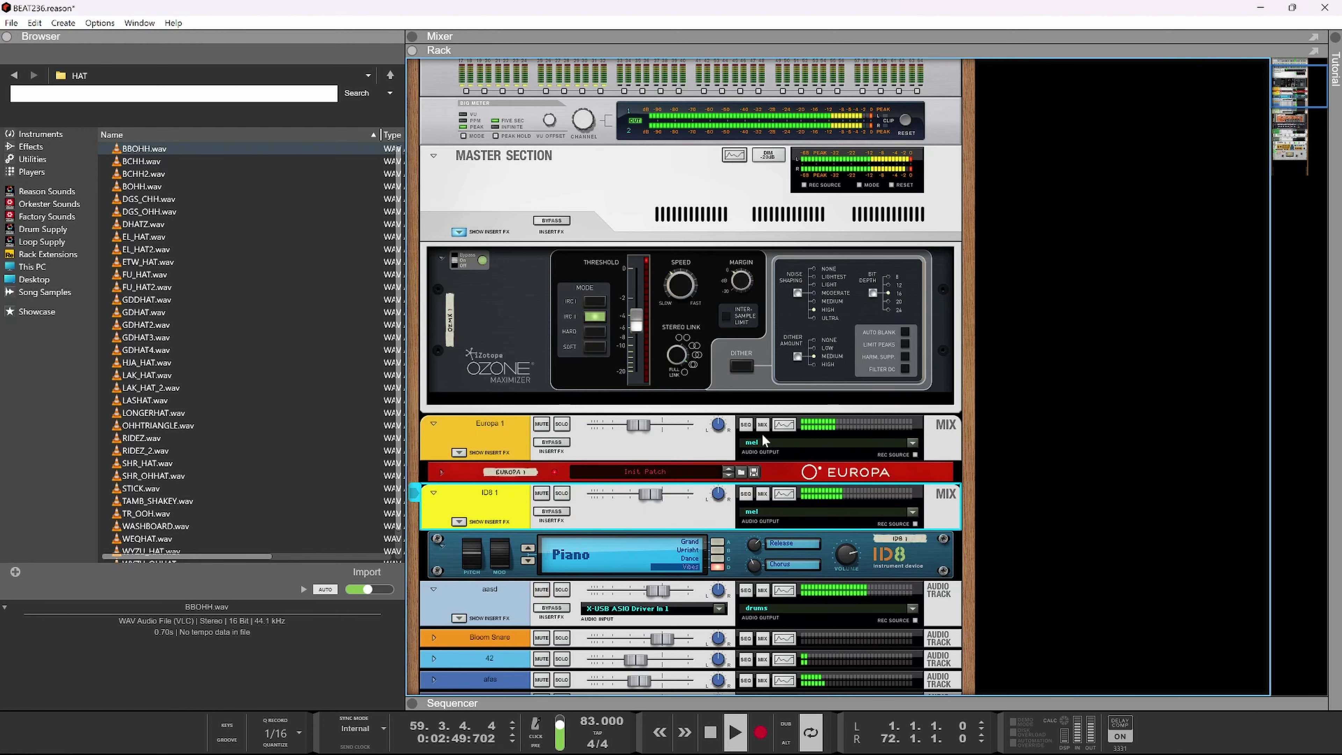
- Listen to the song's ending from the sequencer, stop playback and return the song position to bar 1
{"action": "left_click", "coordinate": [767, 703]}
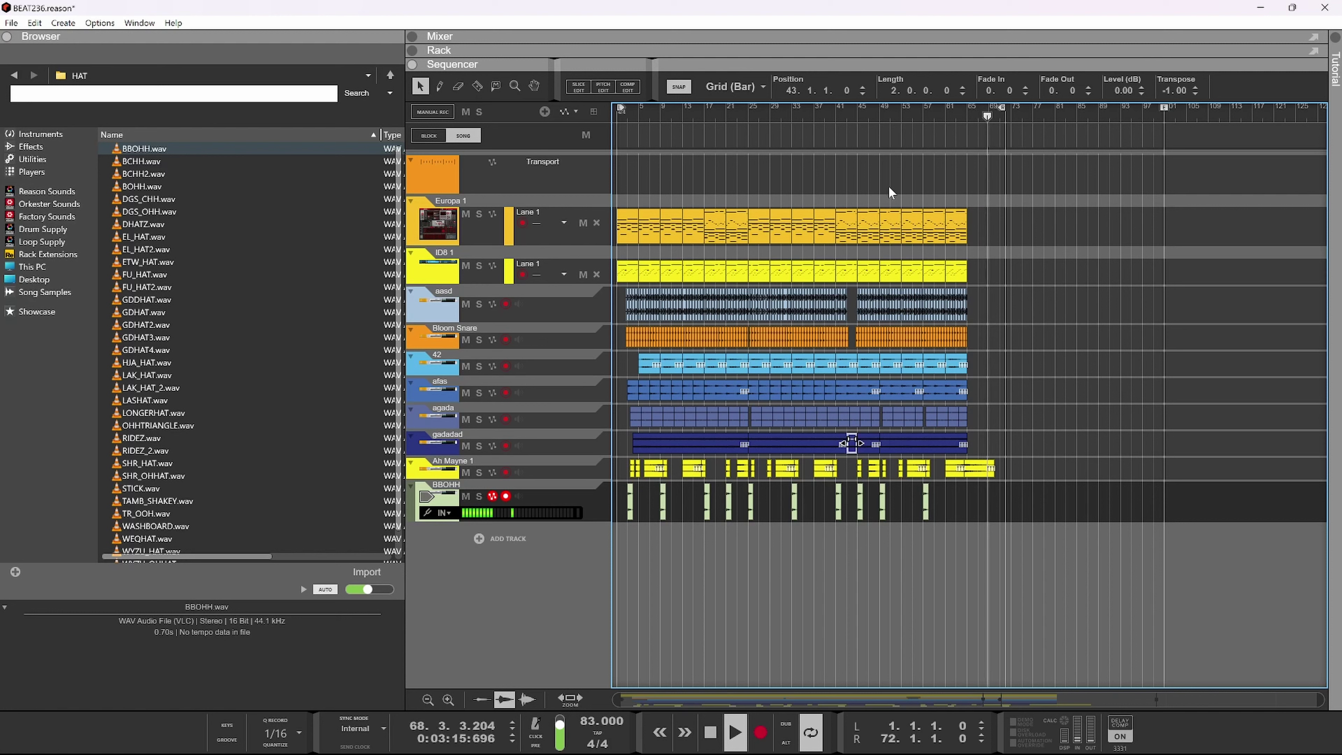
{"action": "left_click", "coordinate": [613, 114]}
{"action": "key", "text": "space"}
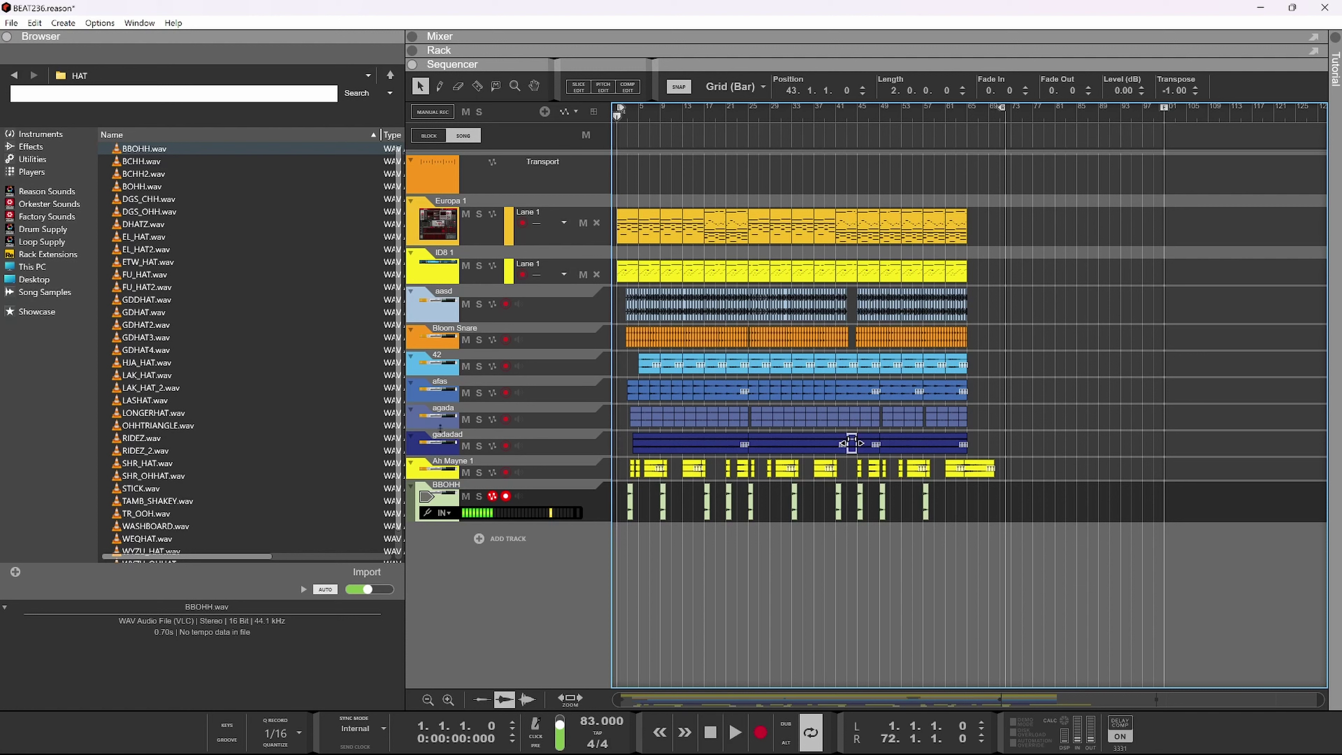
- Add a new audio track below BBOHH and set its input to stereo
{"action": "left_click", "coordinate": [494, 553]}
{"action": "left_click", "coordinate": [523, 558]}
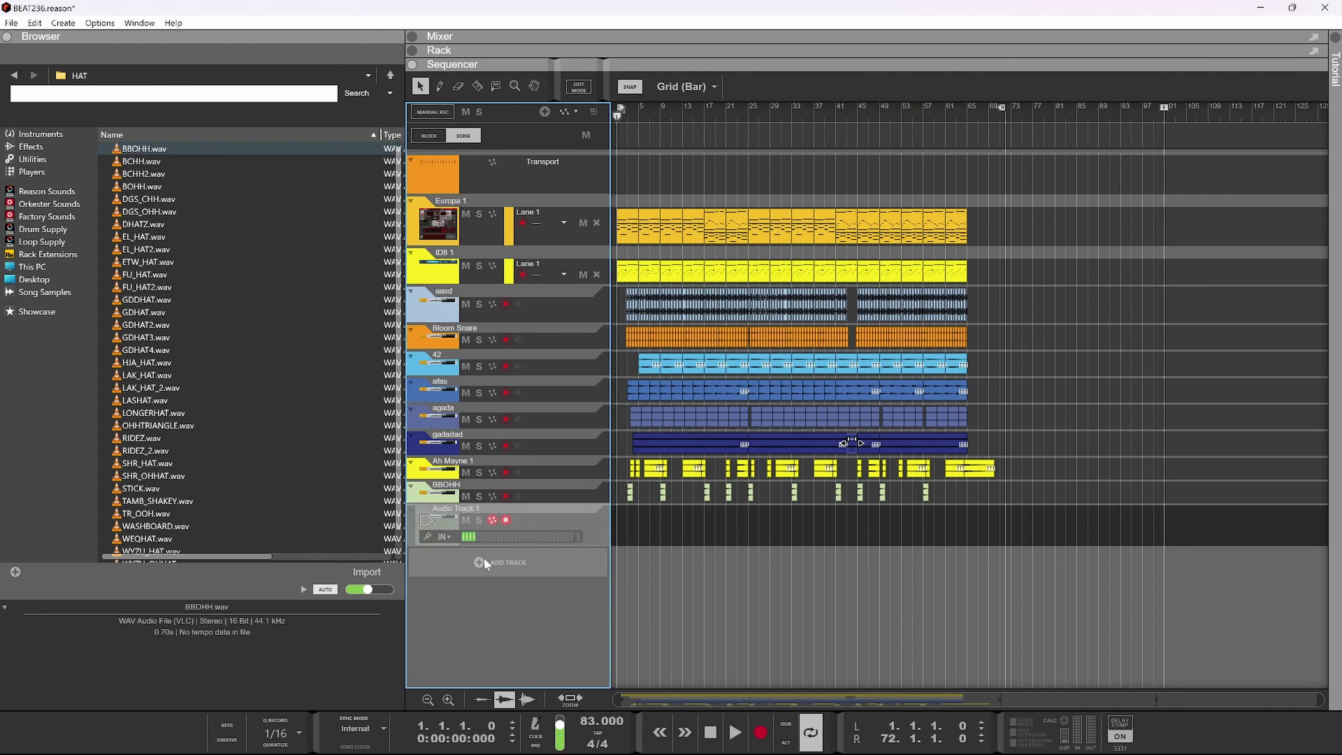
{"action": "left_click", "coordinate": [443, 535]}
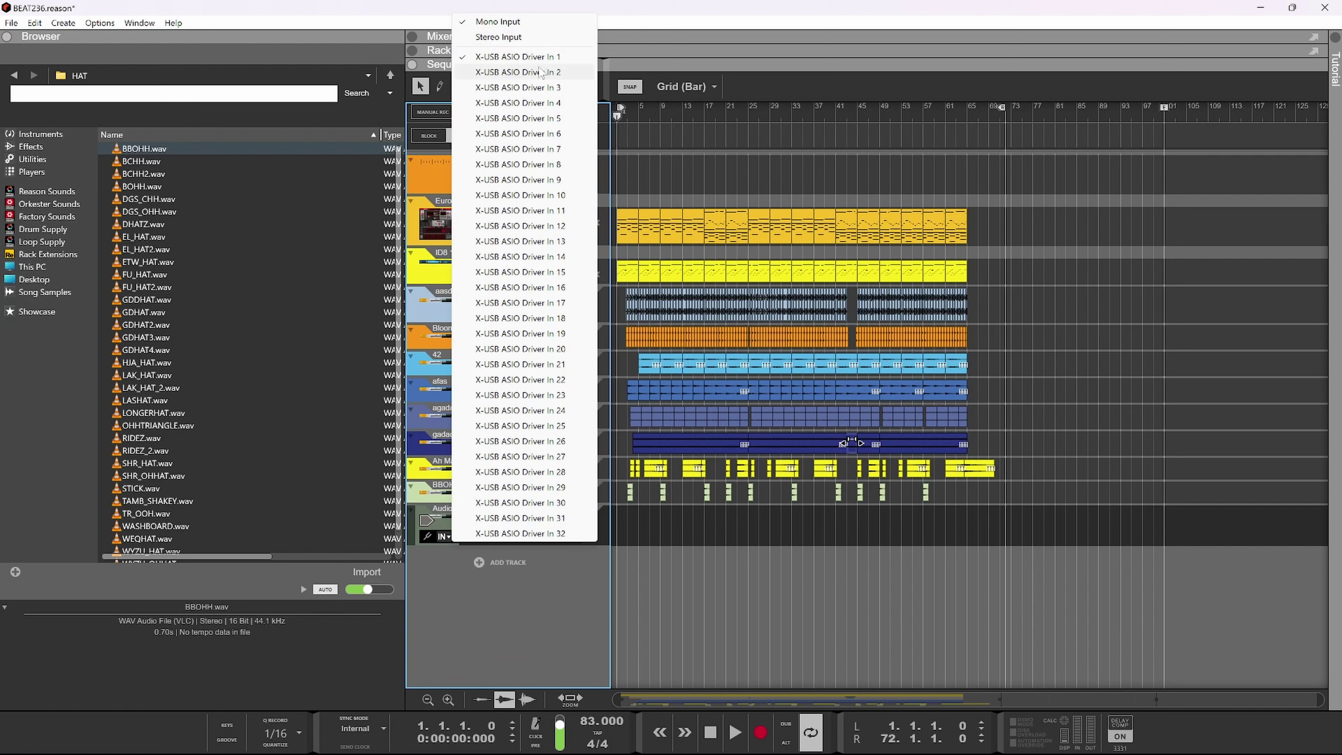
{"action": "left_click", "coordinate": [520, 38]}
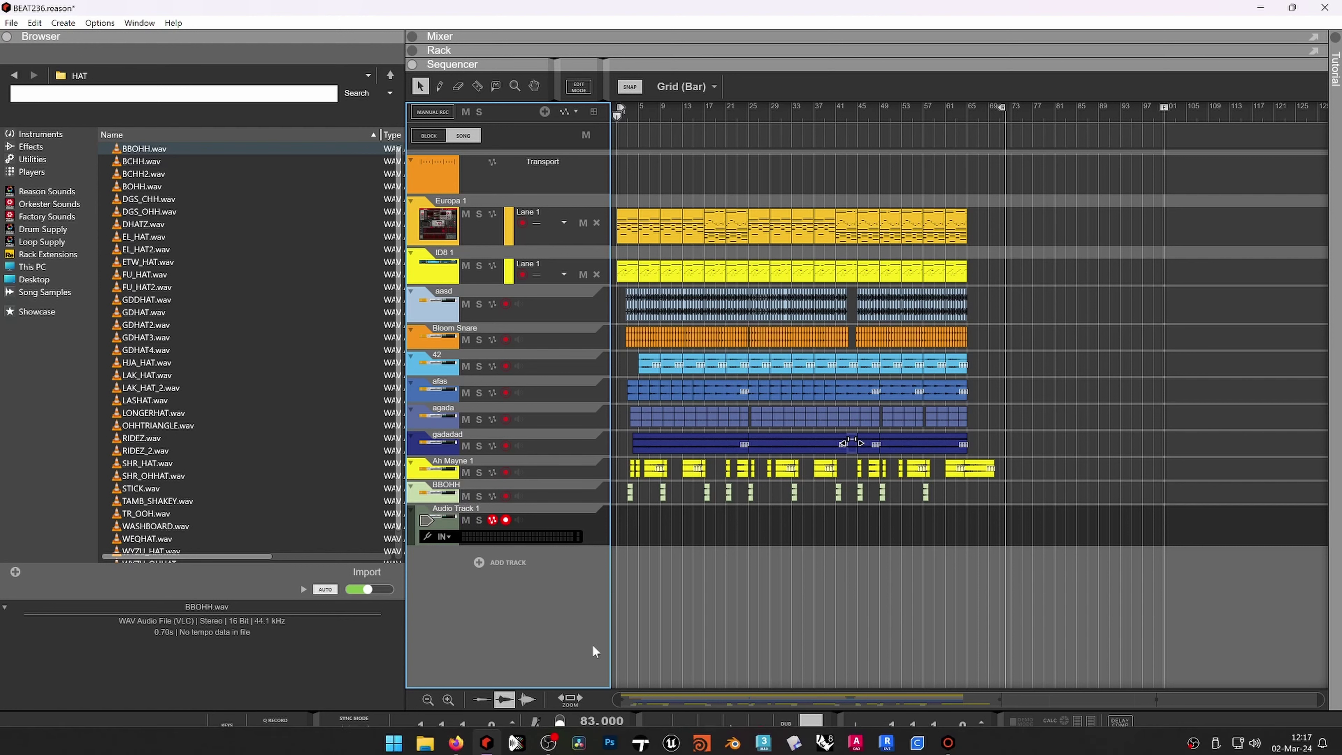
- Play the arrangement to check the incoming signal level on the new audio track
{"action": "left_click", "coordinate": [693, 106]}
{"action": "key", "text": "space"}
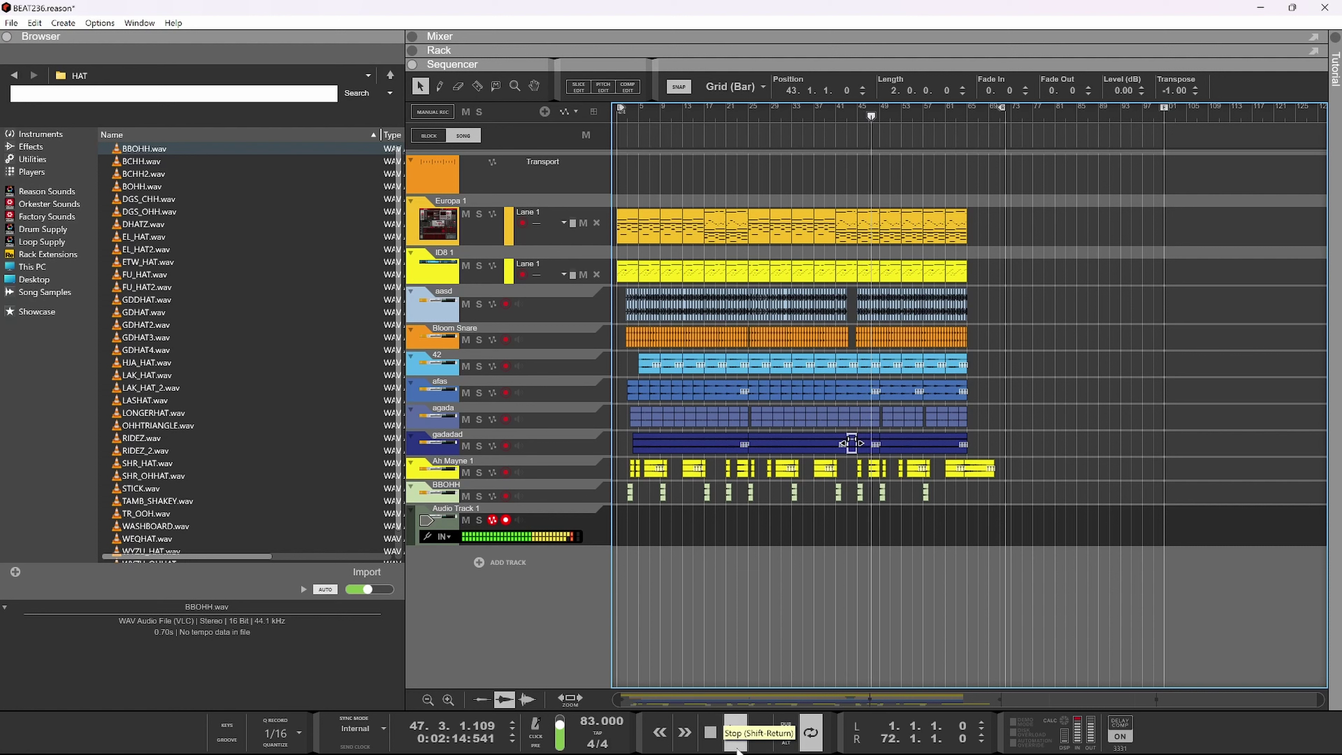
{"action": "mouse_move", "coordinate": [794, 739]}
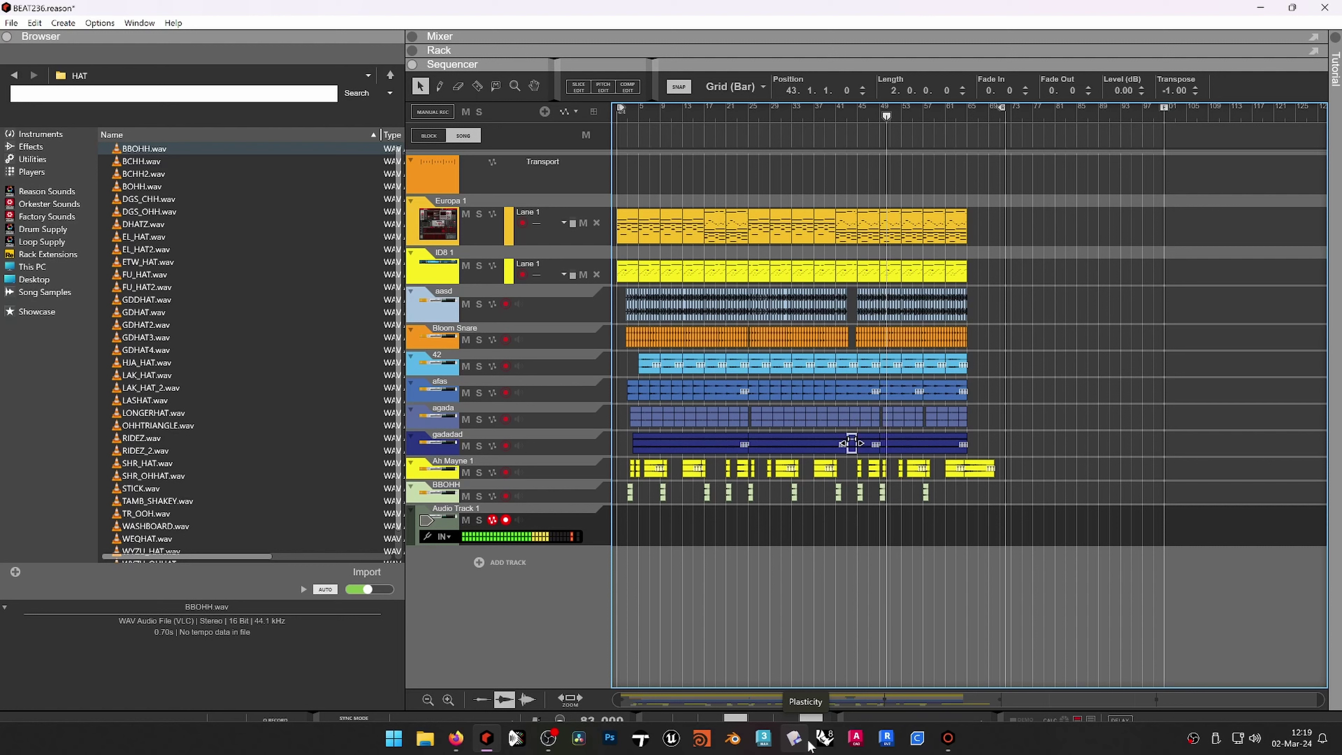
- Record the beat from bar 1 onto the new audio track
{"action": "left_click", "coordinate": [620, 119]}
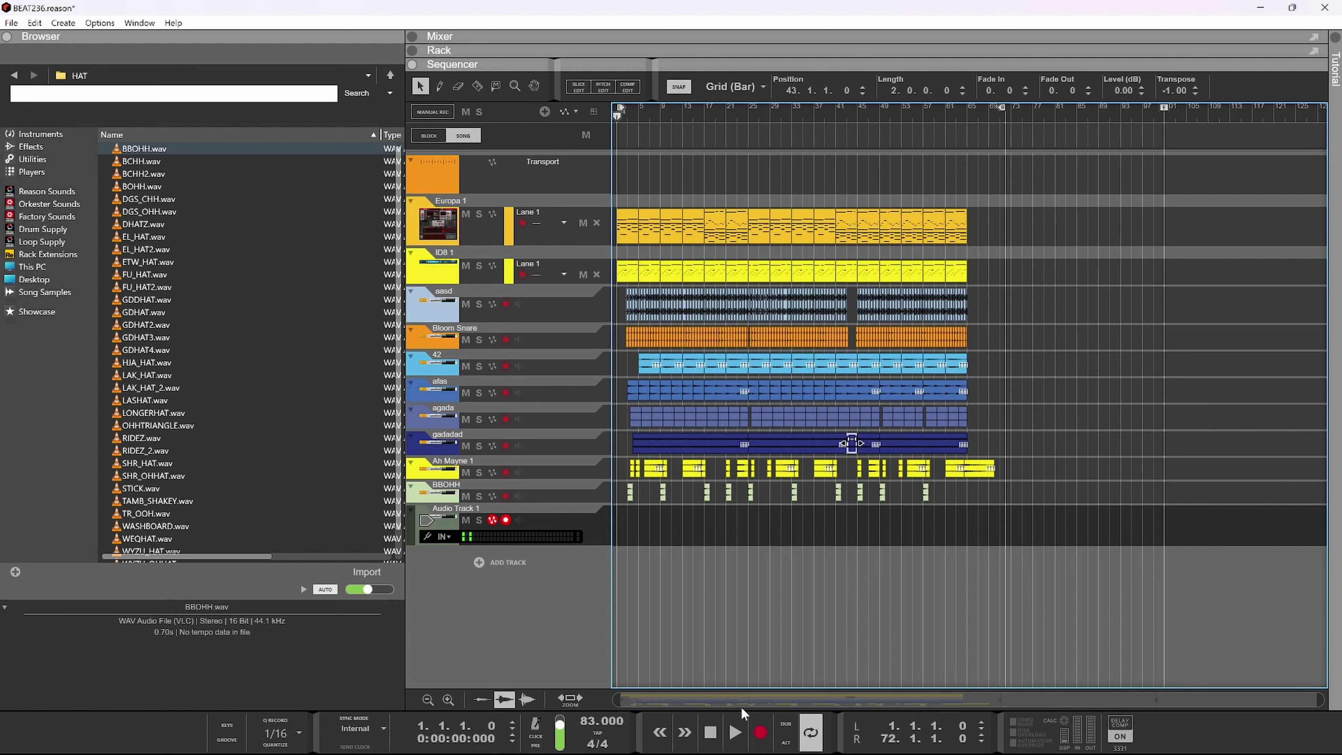
{"action": "left_click", "coordinate": [760, 736]}
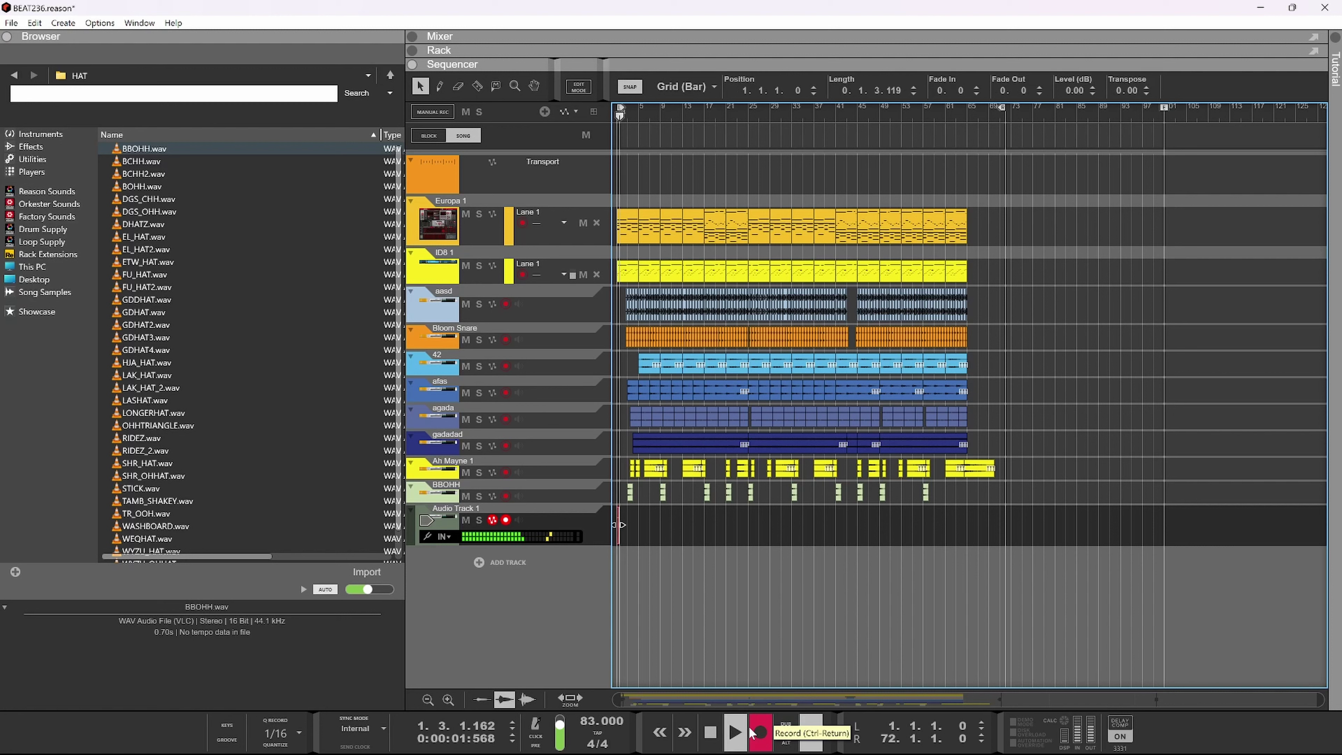